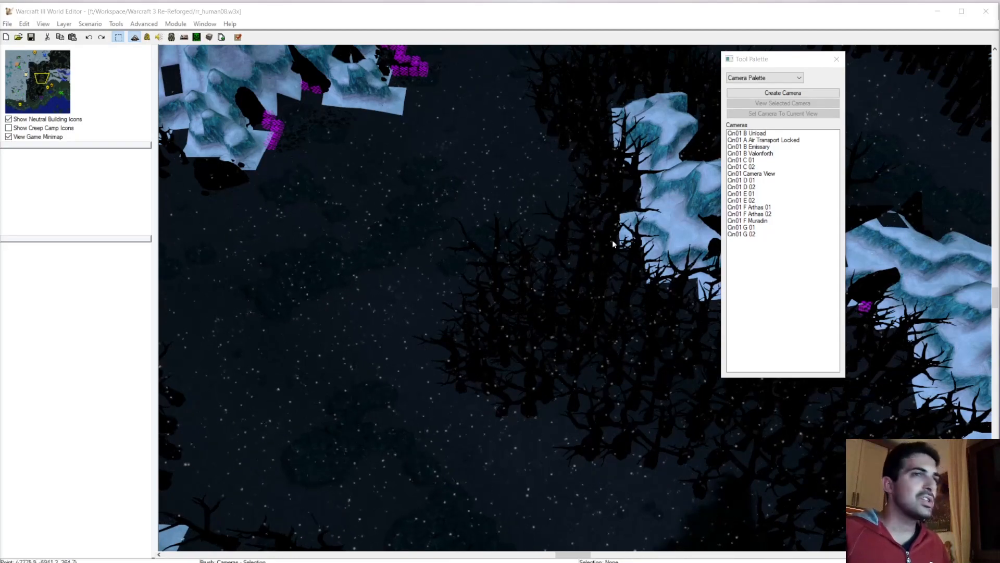
Step: Examine the eastern part of the map and the blue camp around the campfire as possible cinematic locations
click(64, 83)
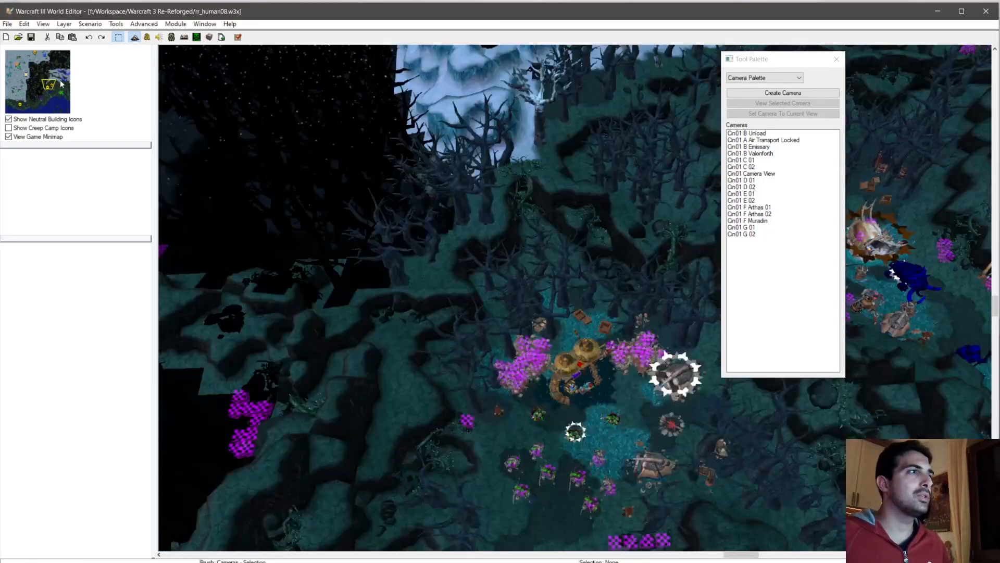
right_drag(360, 136, 526, 276)
scroll(521, 320, up, 3)
scroll(521, 321, up, 3)
right_drag(599, 292, 537, 313)
key(p)
key(p)
scroll(526, 297, down, 4)
ctrl+right_drag(495, 281, 333, 354)
scroll(389, 272, up, 4)
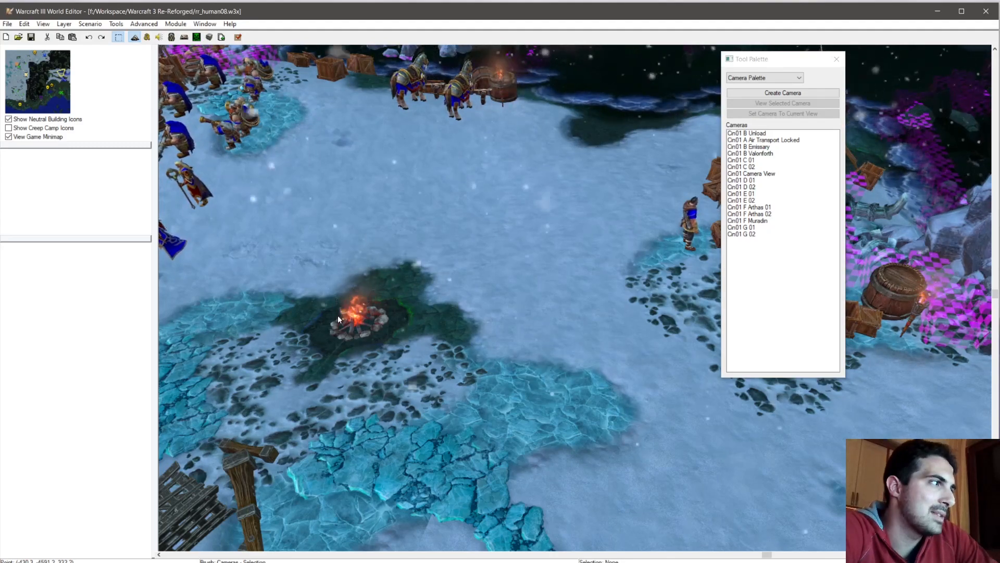
scroll(371, 310, down, 2)
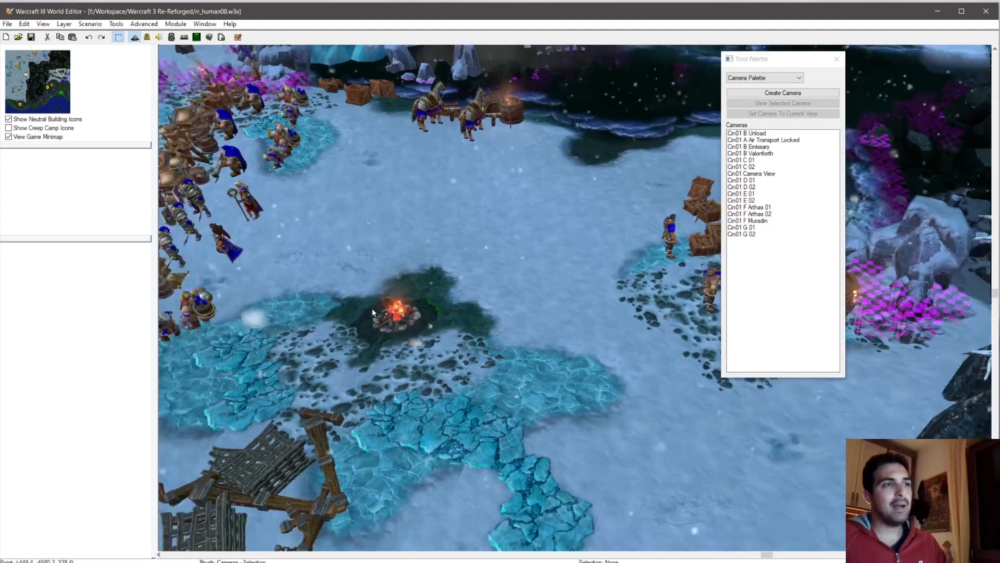
Step: Inspect the southeastern shoreline with the wooden crates beside the dead trees
drag(58, 101, 68, 97)
scroll(438, 229, down, 5)
right_drag(438, 230, 495, 284)
scroll(490, 312, up, 3)
ctrl+right_drag(486, 333, 438, 396)
scroll(440, 394, up, 3)
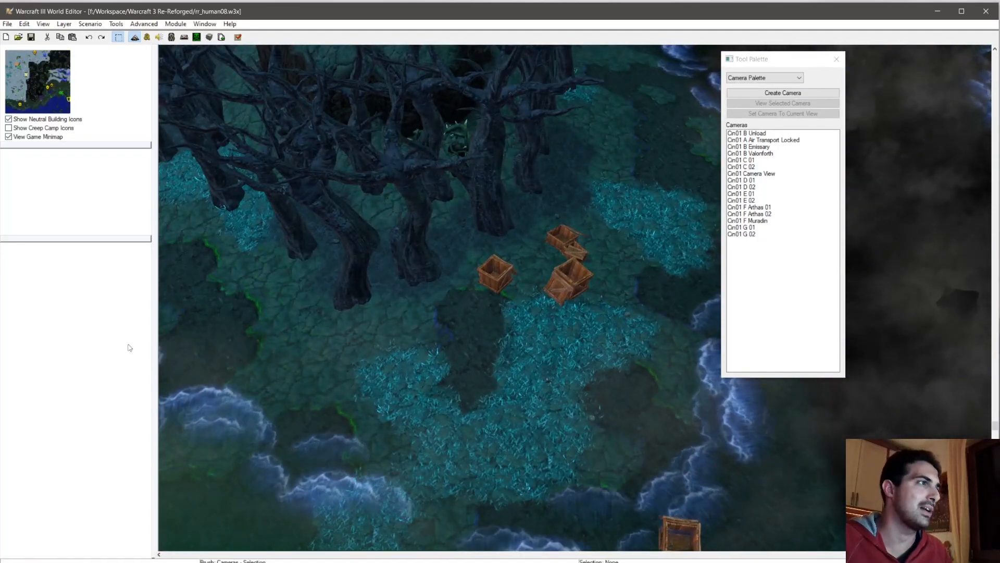
ctrl+right_drag(344, 336, 375, 254)
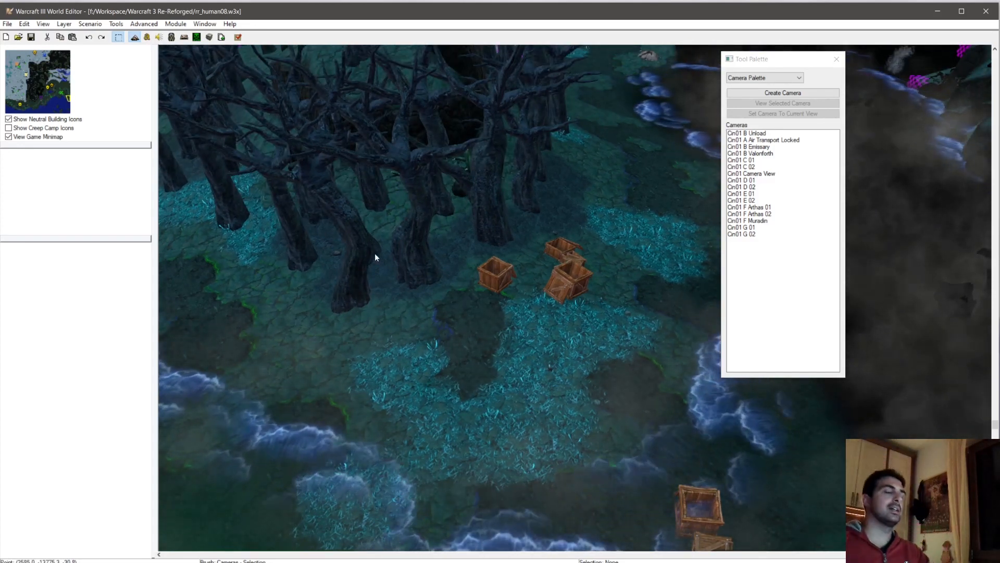
ctrl+right_drag(403, 296, 395, 255)
scroll(487, 334, up, 2)
ctrl+right_drag(485, 332, 411, 327)
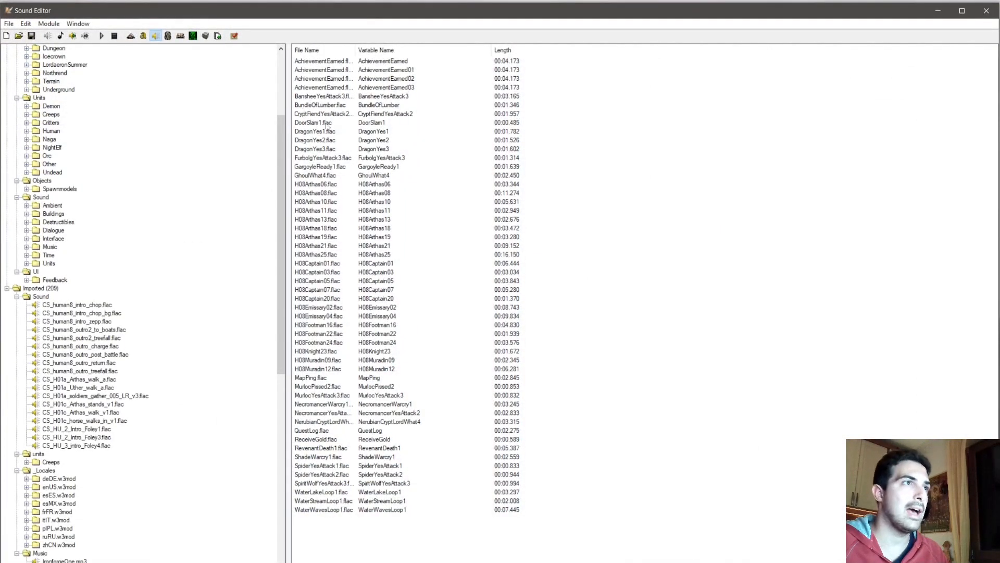
Step: Listen to the H08Footman22, H08Arthas21 and H08Captain20 dialogue sounds in the Sound Editor, and return to the map
right_click(329, 338)
click(352, 341)
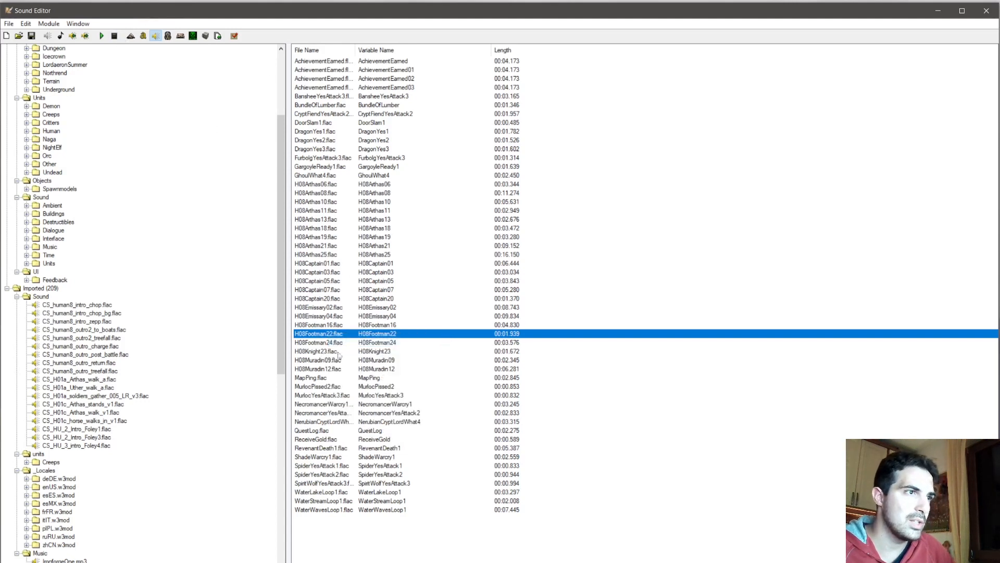
right_click(335, 245)
click(352, 249)
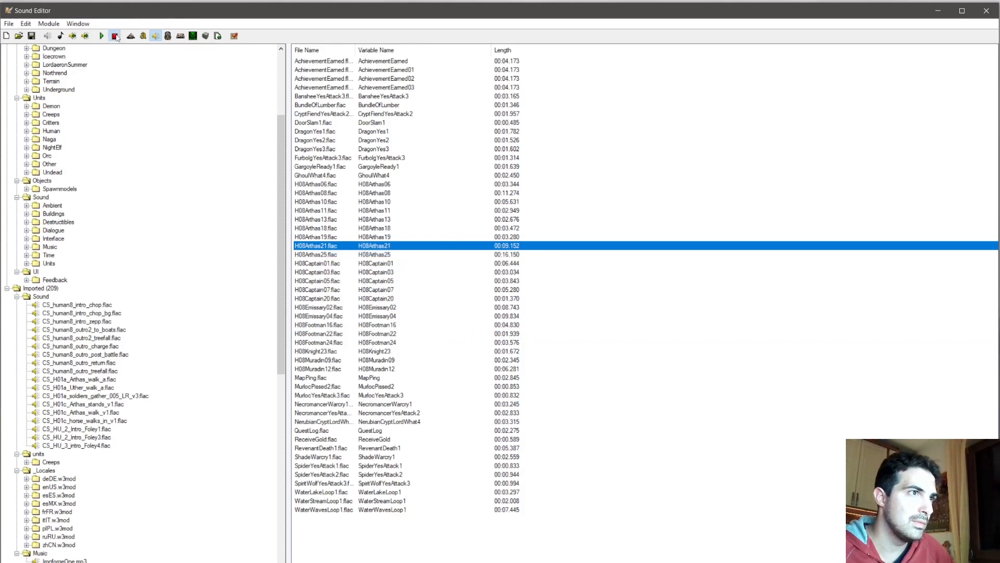
right_click(332, 300)
click(345, 303)
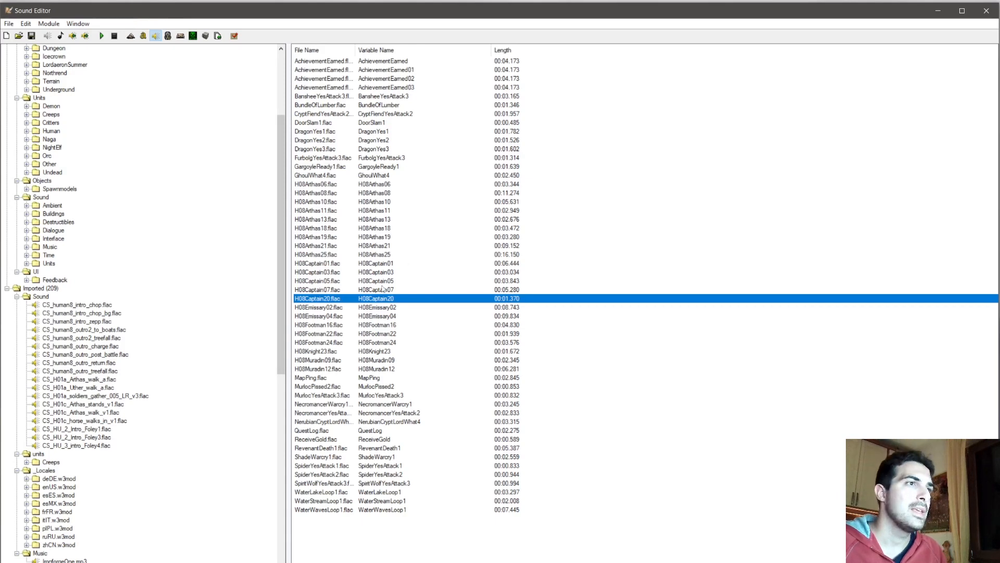
click(937, 12)
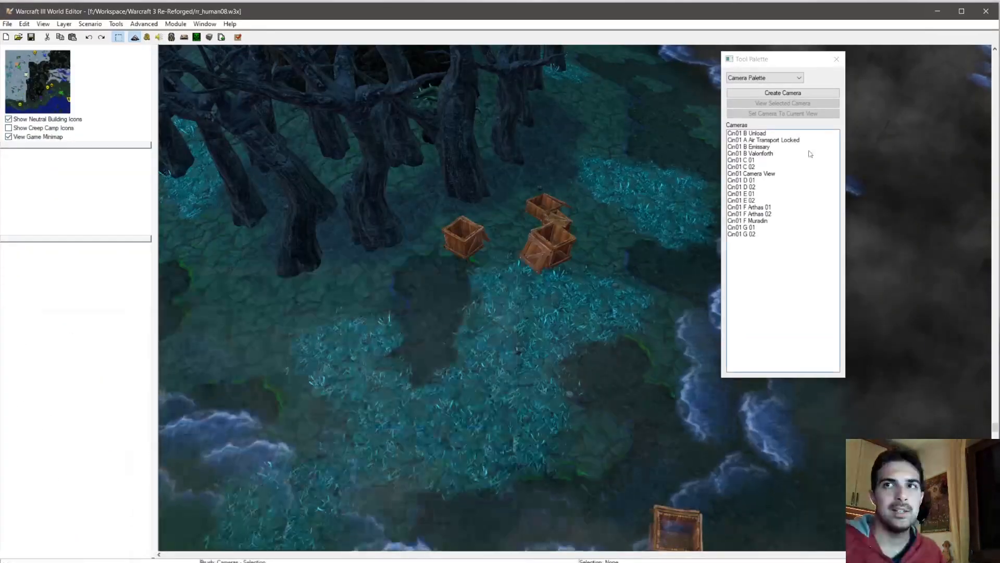
Step: Switch the Tool Palette from cameras to the Unit Palette
scroll(564, 242, up, 5)
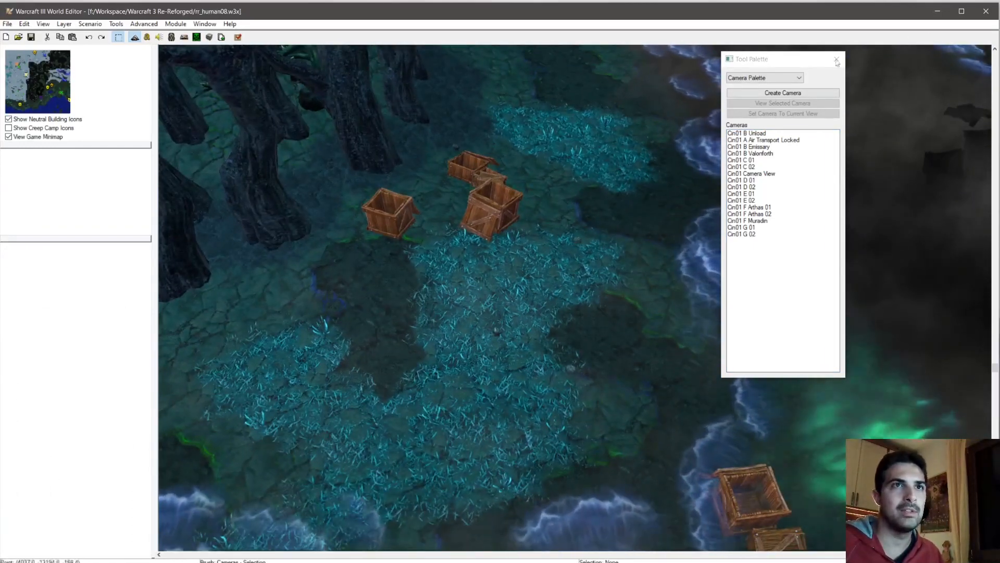
click(766, 77)
click(762, 101)
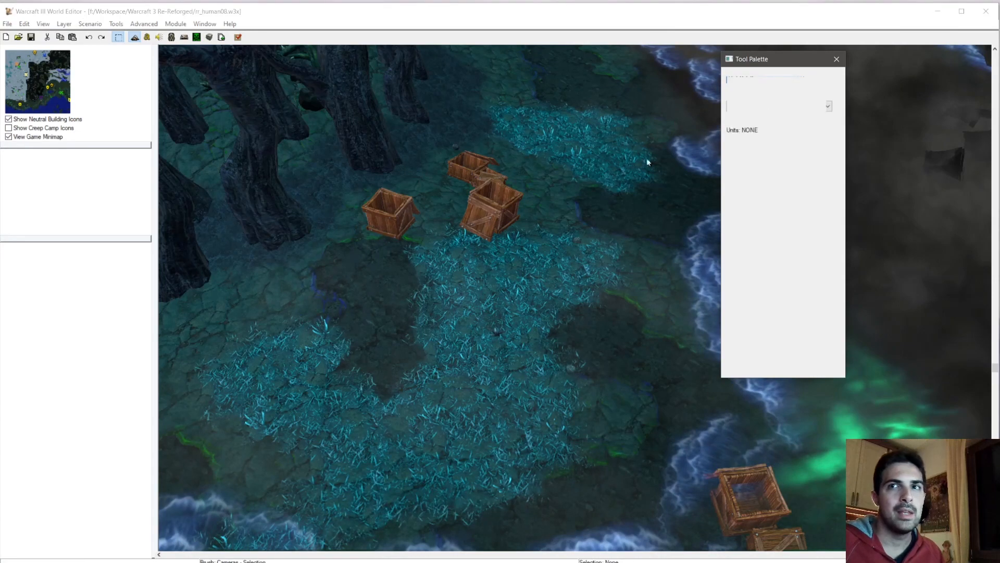
Step: Survey the forest and the route north of the crates for a spot to stage the units
scroll(484, 225, down, 2)
ctrl+right_drag(484, 225, 541, 177)
scroll(540, 176, up, 1)
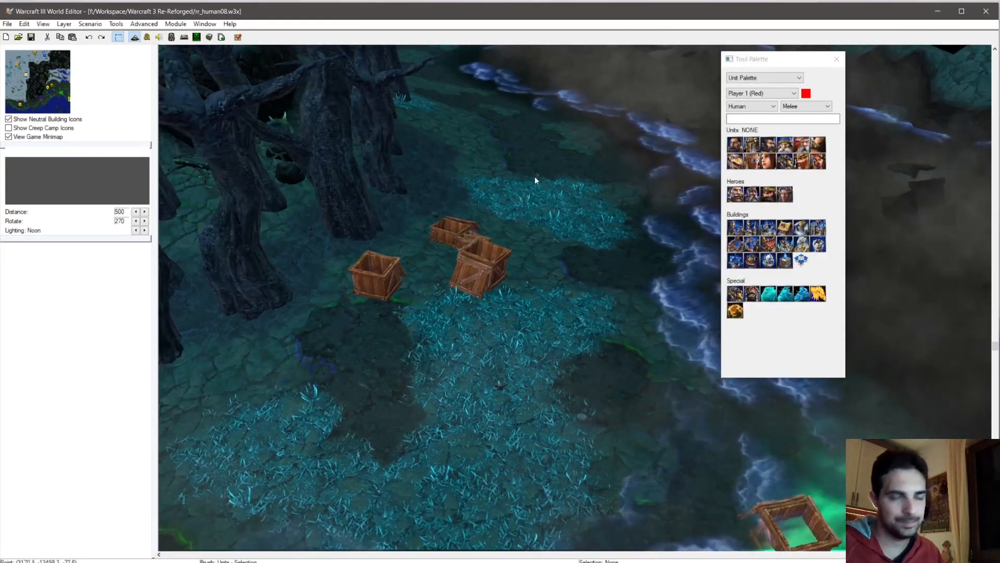
scroll(510, 221, down, 3)
ctrl+right_drag(510, 222, 299, 384)
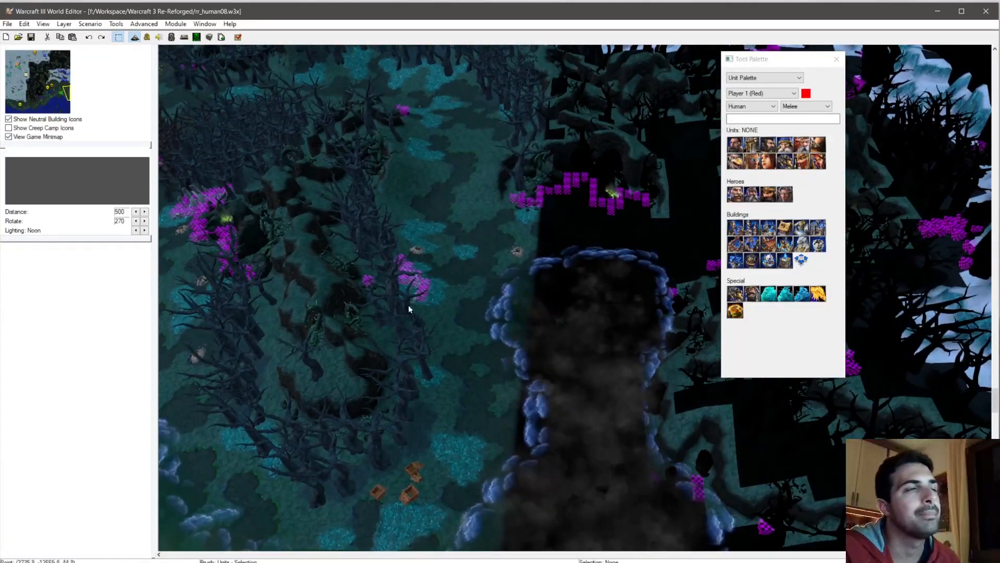
right_drag(416, 332, 740, 203)
right_drag(193, 217, 854, 335)
right_drag(547, 331, 224, 356)
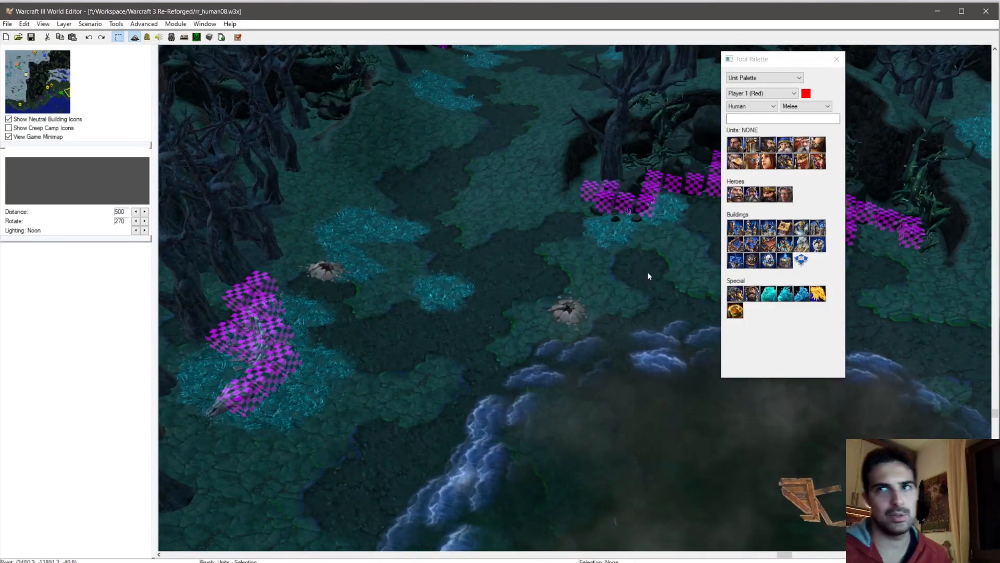
ctrl+right_drag(559, 296, 572, 332)
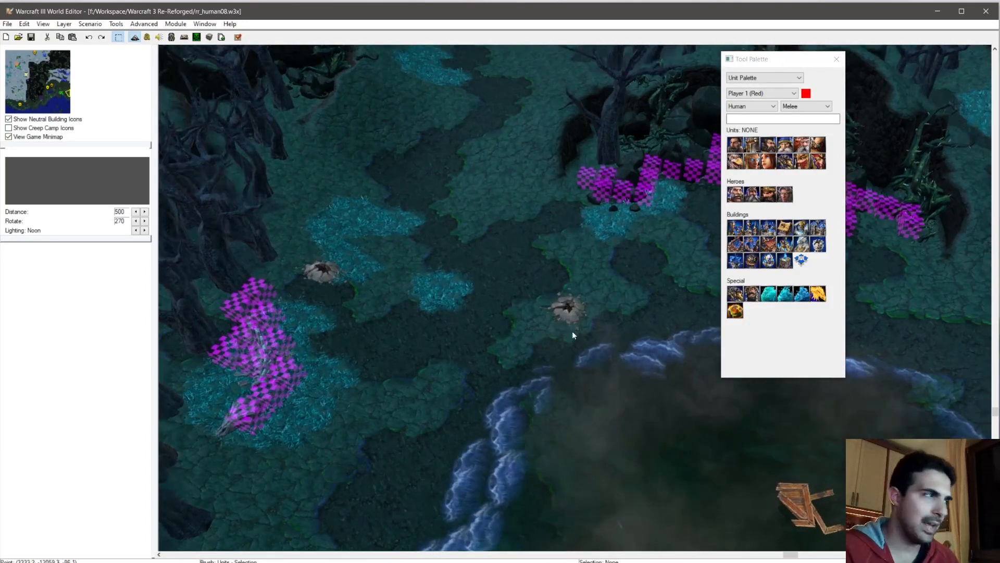
ctrl+right_drag(394, 241, 615, 219)
Step: Place two First Legion (Blue) Footmen side by side on the forest path
click(761, 93)
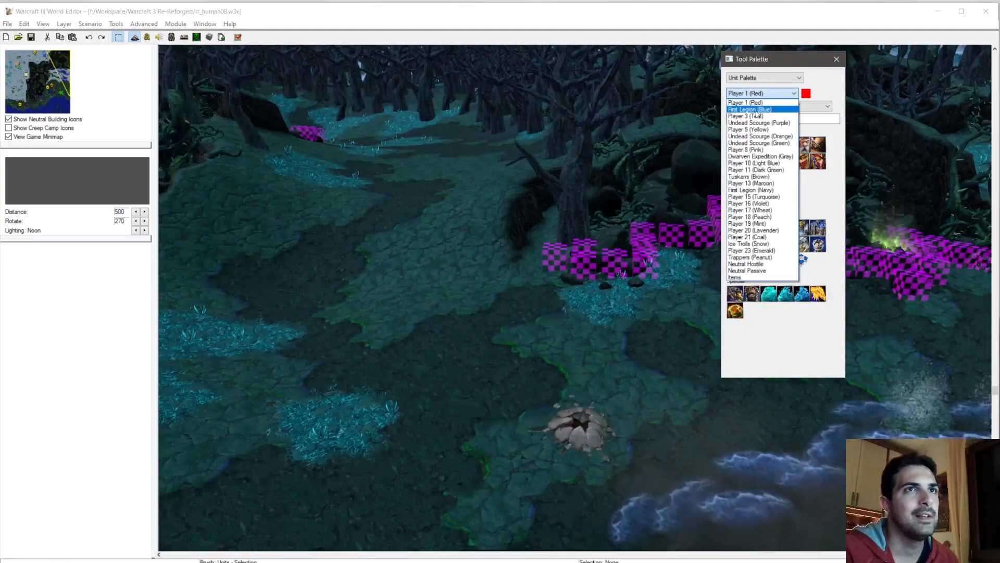
click(751, 110)
click(735, 144)
ctrl+right_drag(640, 187, 431, 274)
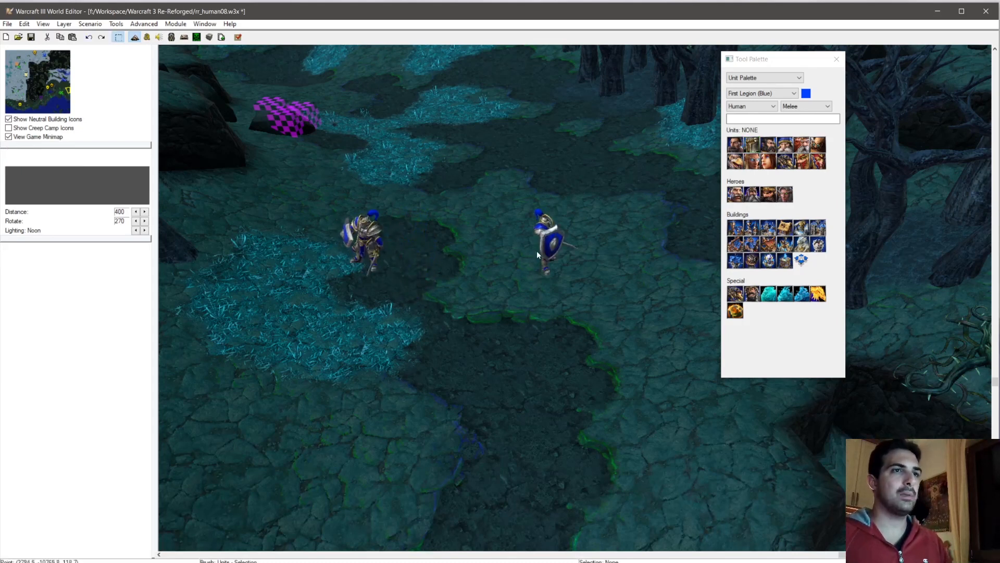
right_click(378, 322)
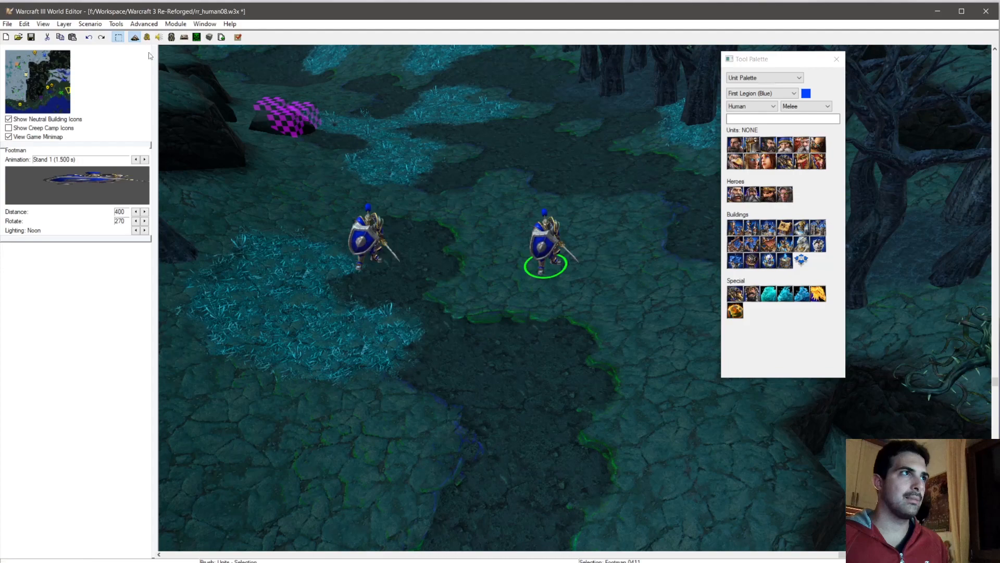
Step: Listen to the H08Knight23 and H08Footman22 dialogue sounds in the Sound Editor, and return to the map
click(159, 37)
right_click(327, 355)
click(346, 356)
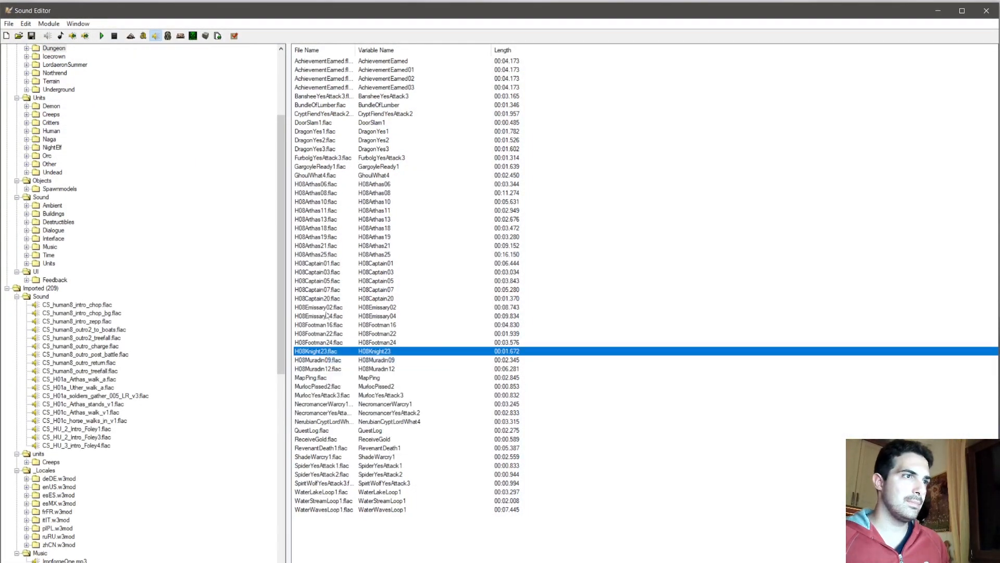
right_click(327, 333)
click(350, 344)
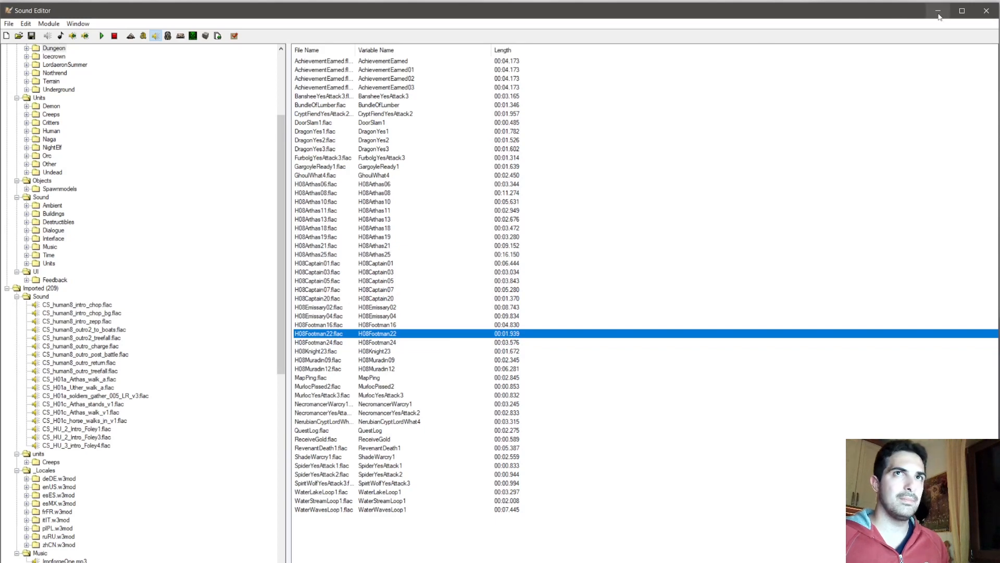
click(938, 14)
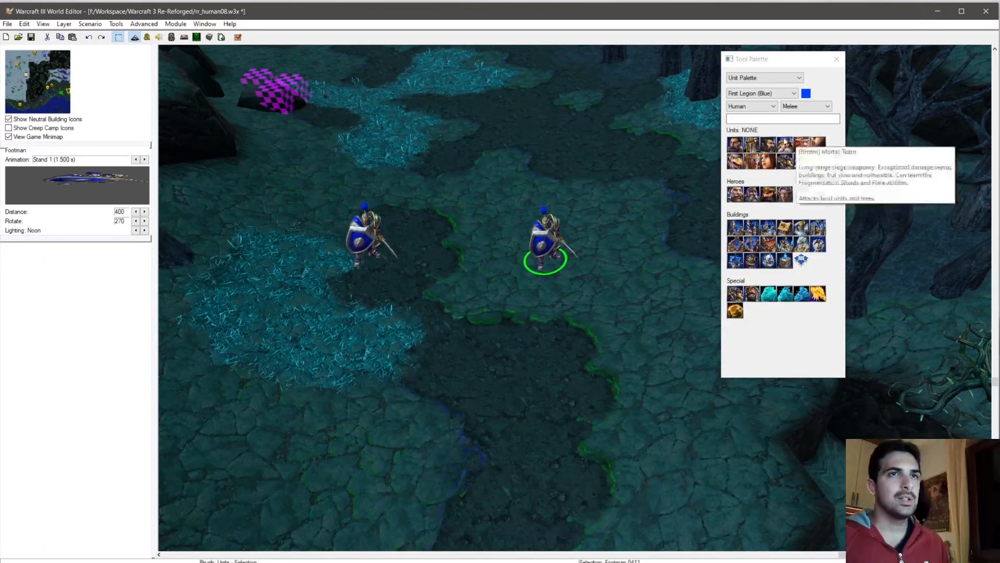
Step: Place a First Legion Knight behind one Footman and paste a copy of it behind the other
click(768, 145)
click(324, 184)
key(space)
click(324, 184)
ctrl+click(329, 236)
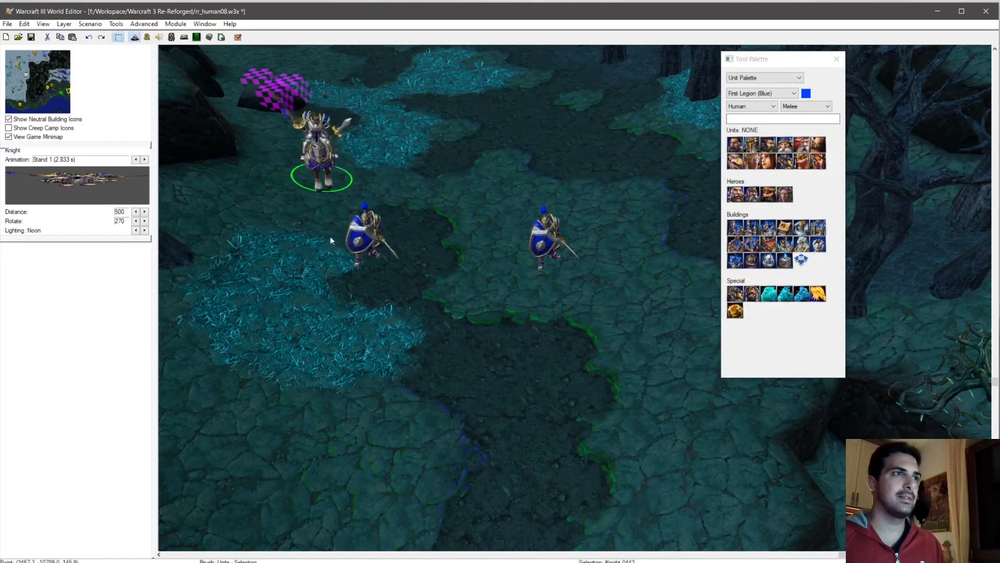
ctrl+right_drag(330, 236, 355, 176)
key(ctrl+c)
key(ctrl+v)
click(553, 178)
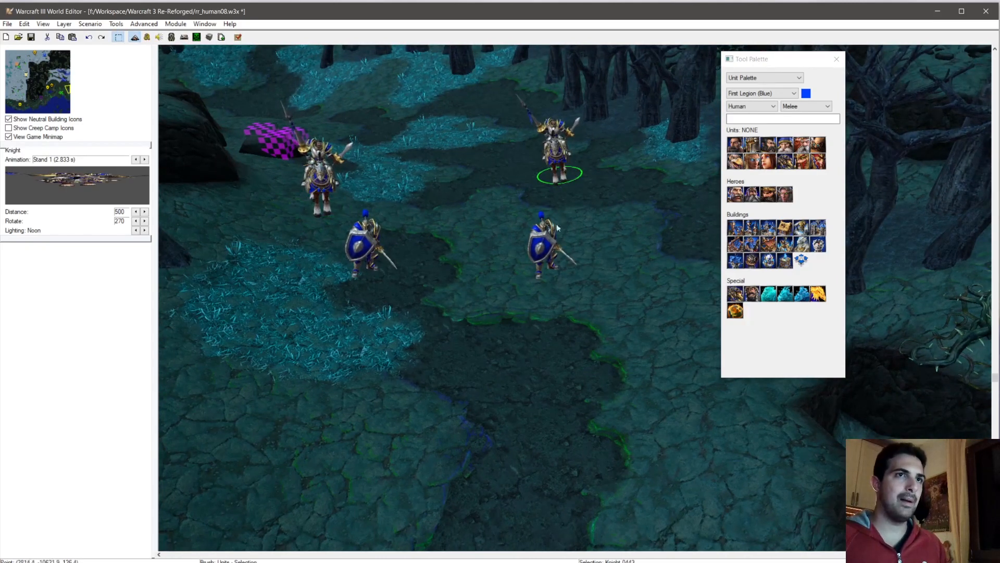
Step: Place a First Legion Rifleman behind the Knights, closer to the farther one
scroll(615, 209, up, 2)
click(499, 188)
key(space)
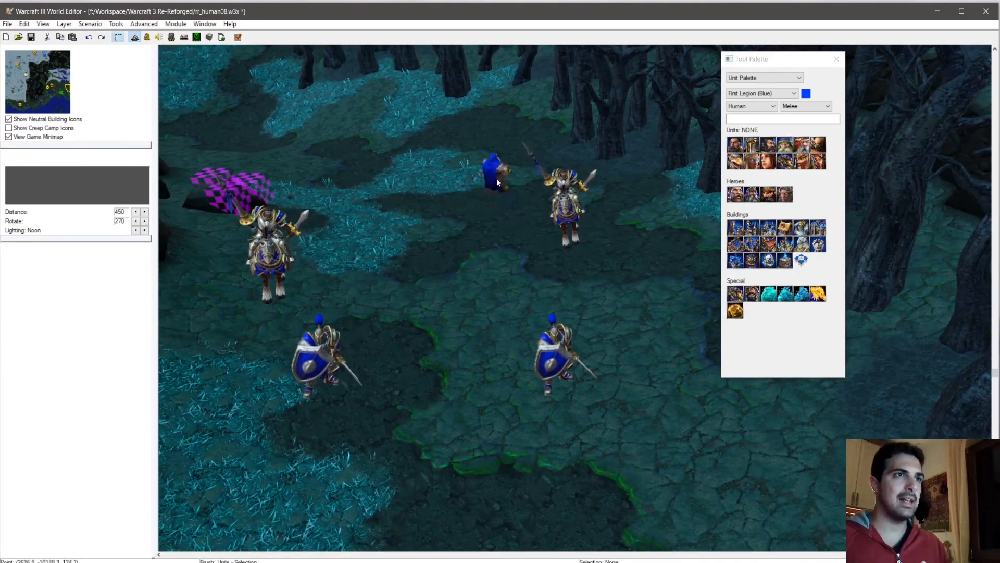
click(498, 182)
mouse_move(502, 235)
ctrl+right_down()
mouse_move(503, 272)
mouse_move(502, 263)
ctrl+right_up()
right_drag(451, 210, 513, 240)
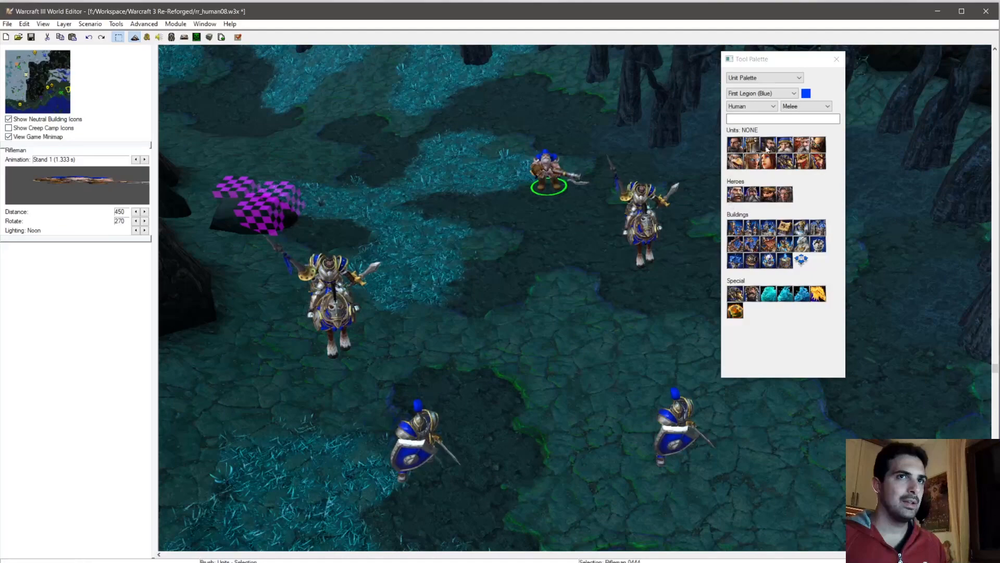
Step: Place a First Legion Priest behind the Rifleman
click(751, 161)
click(503, 165)
key(space)
click(503, 154)
mouse_move(480, 239)
ctrl+right_down()
mouse_move(479, 213)
mouse_move(523, 269)
mouse_move(473, 270)
mouse_move(558, 351)
mouse_move(554, 329)
ctrl+right_up()
click(480, 212)
Step: Examine the Priest's model up close and its placement relative to the Rifleman and Knights
scroll(480, 213, up, 4)
scroll(521, 269, up, 2)
scroll(474, 270, up, 4)
scroll(555, 329, up, 3)
right_drag(469, 271, 547, 339)
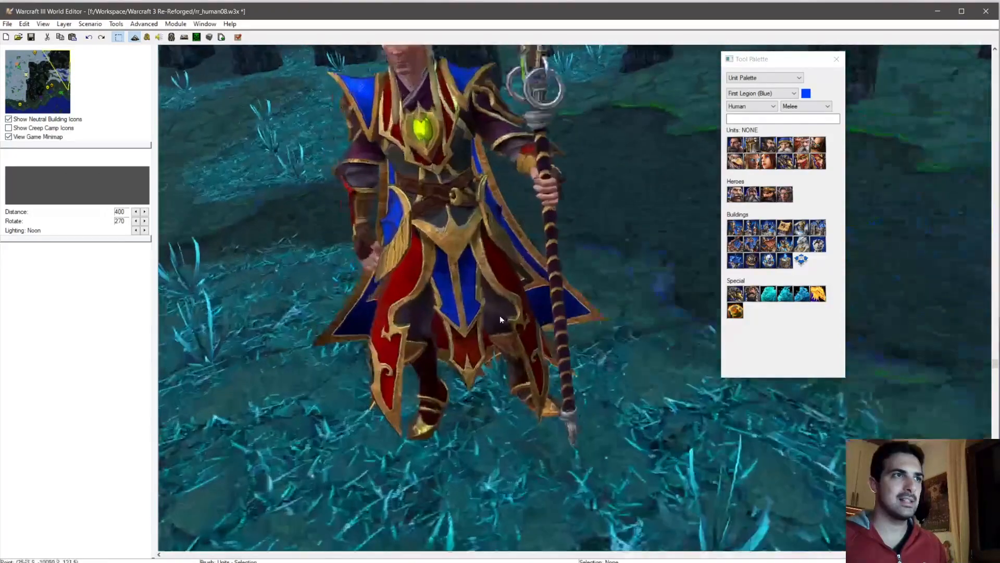
scroll(547, 339, down, 4)
right_drag(500, 297, 543, 353)
scroll(542, 353, up, 4)
scroll(543, 354, down, 5)
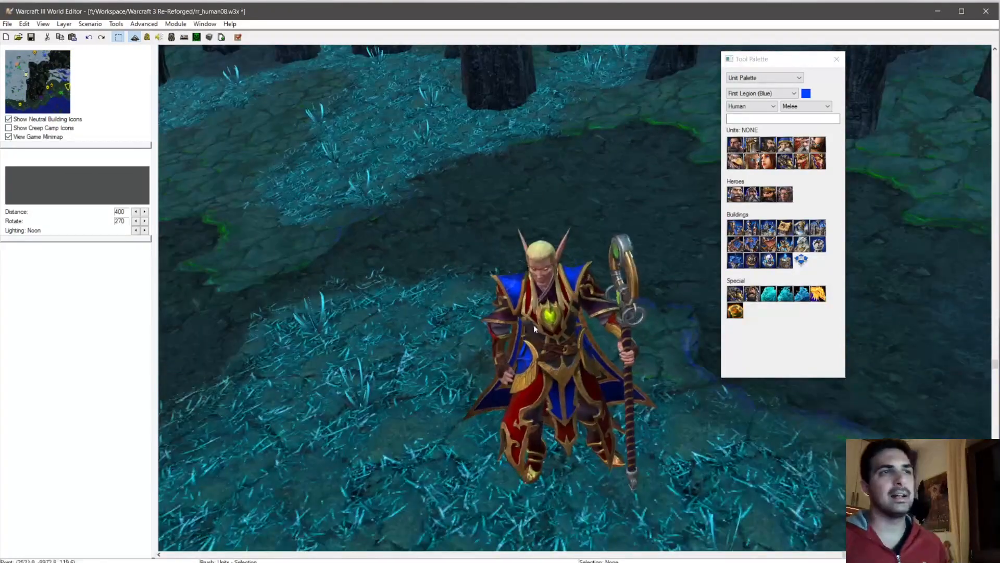
scroll(534, 322, down, 3)
right_drag(521, 302, 458, 209)
scroll(467, 275, down, 2)
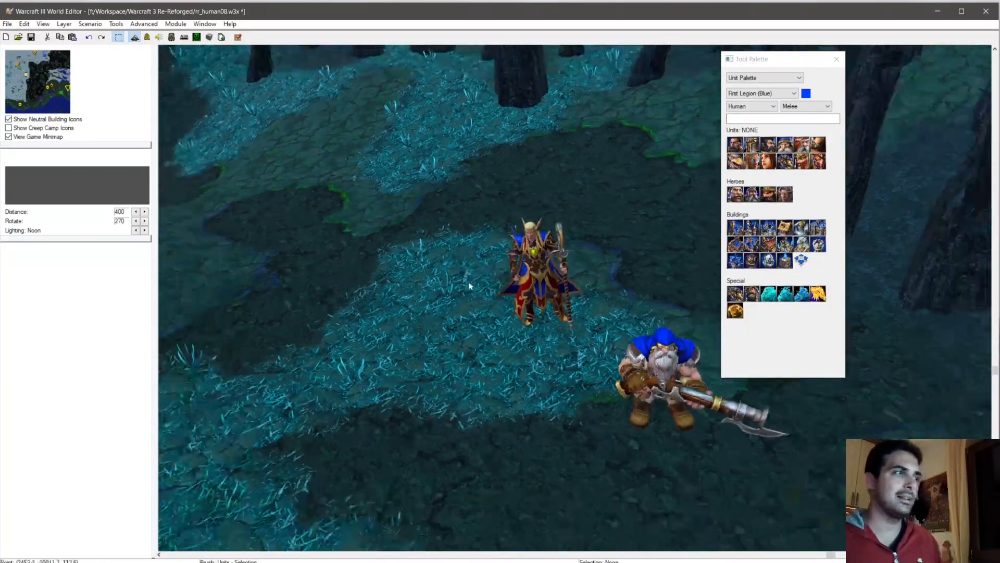
right_drag(458, 329, 426, 221)
scroll(427, 223, down, 1)
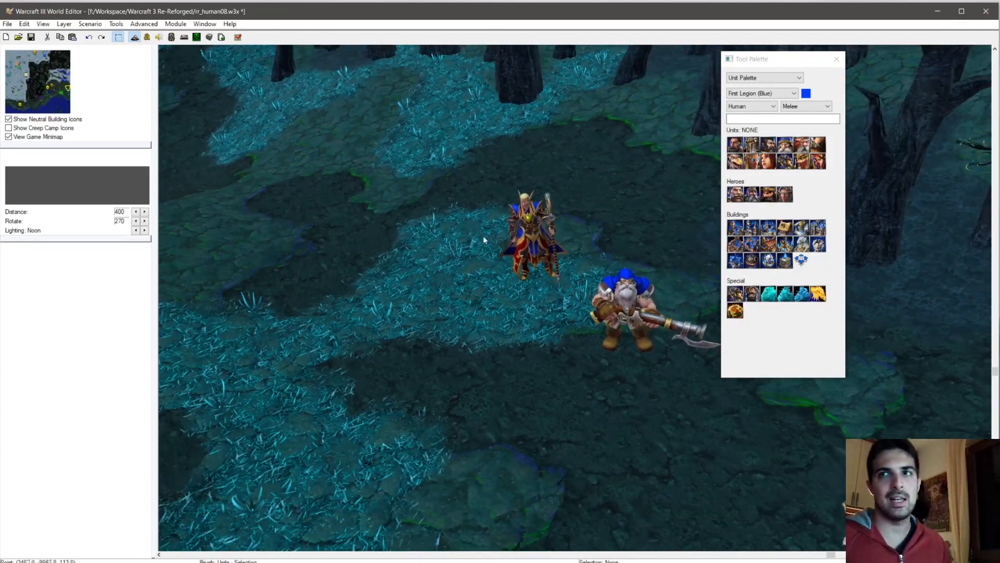
scroll(498, 261, down, 5)
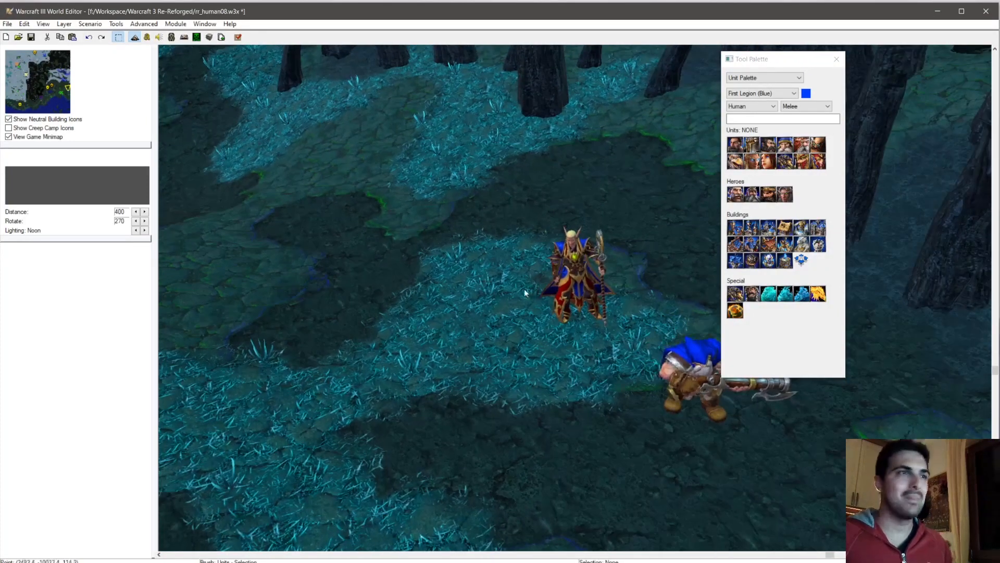
scroll(373, 285, up, 3)
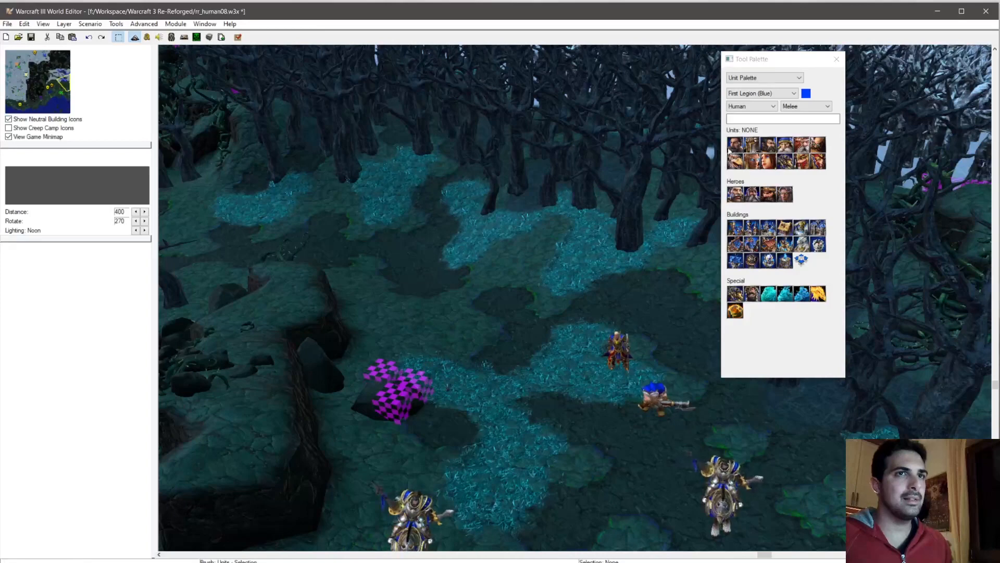
Step: Place four First Legion Peasants in a loose group at the tree line behind the Priest, using pasted copies
click(735, 144)
scroll(413, 225, up, 3)
click(527, 219)
right_click(529, 209)
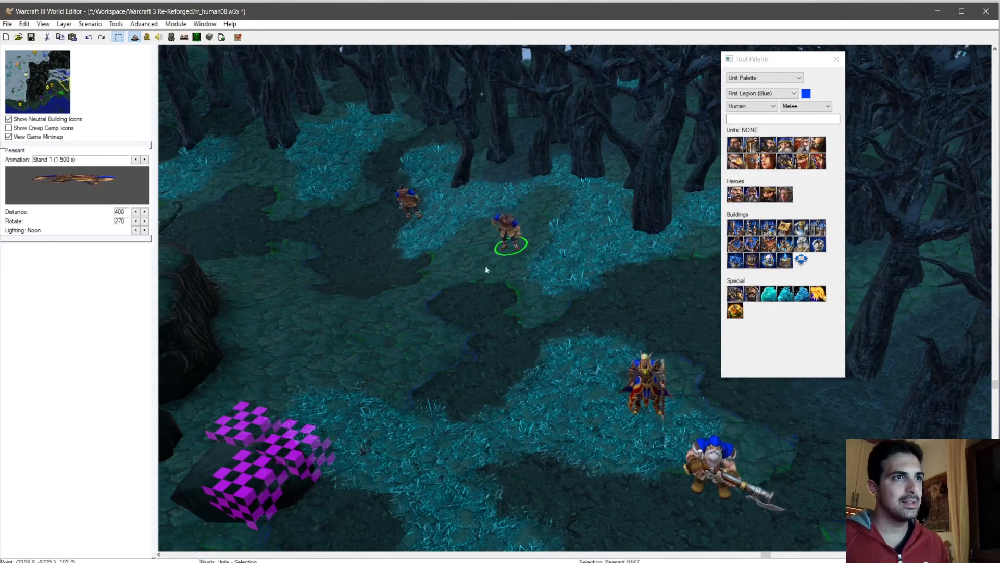
key(ctrl+c)
key(ctrl+v)
click(451, 207)
scroll(485, 292, down, 1)
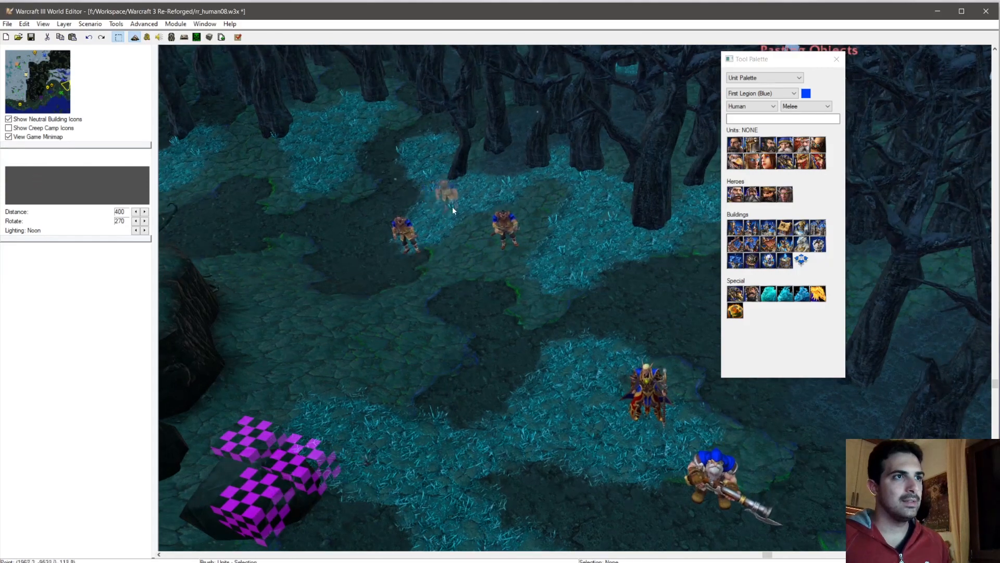
scroll(489, 285, down, 2)
key(ctrl+v)
click(414, 203)
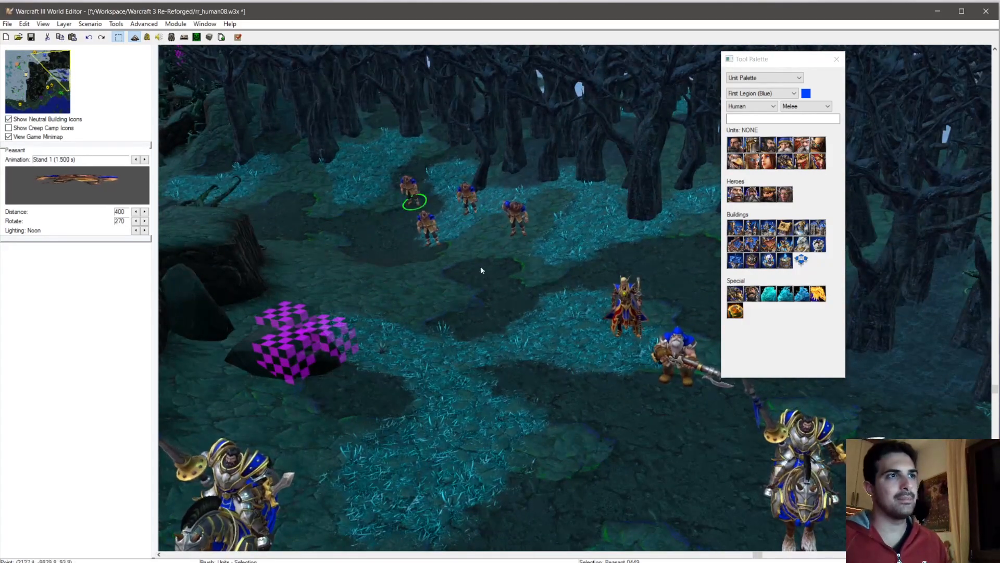
Step: Paste copies of the Rifleman and a Footman beside the Peasants at the tree line
click(674, 360)
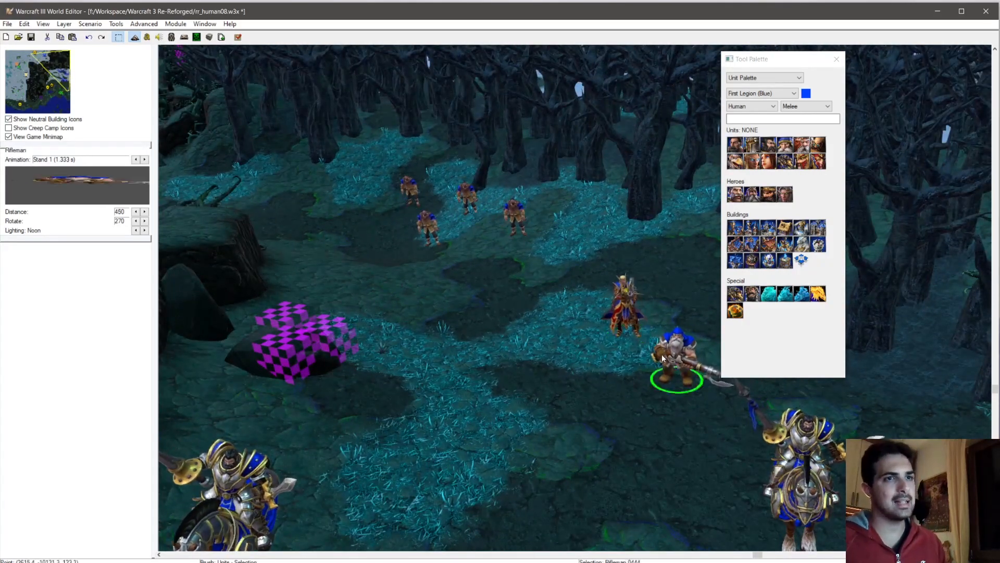
scroll(511, 260, down, 1)
key(ctrl+v)
click(350, 152)
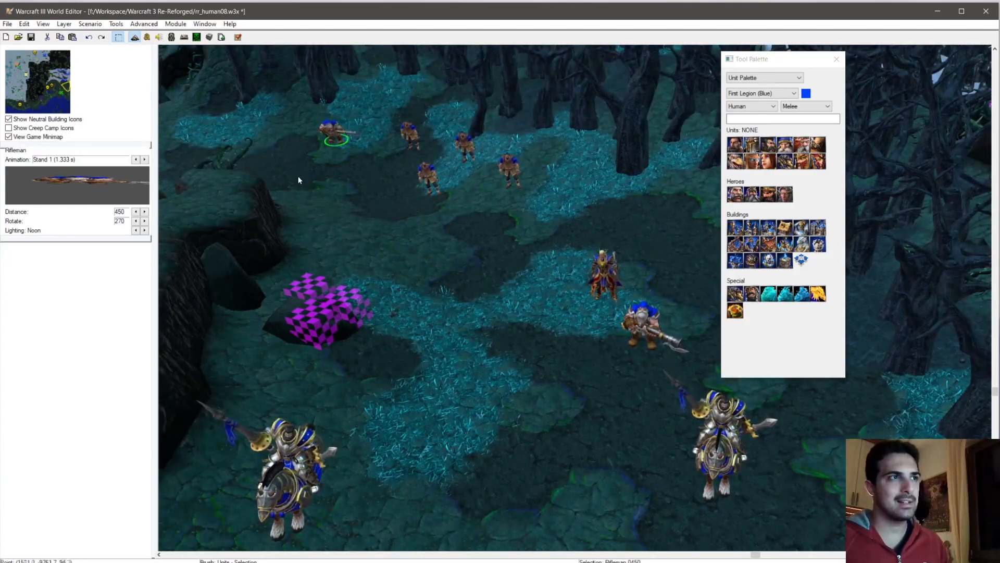
key(Down)
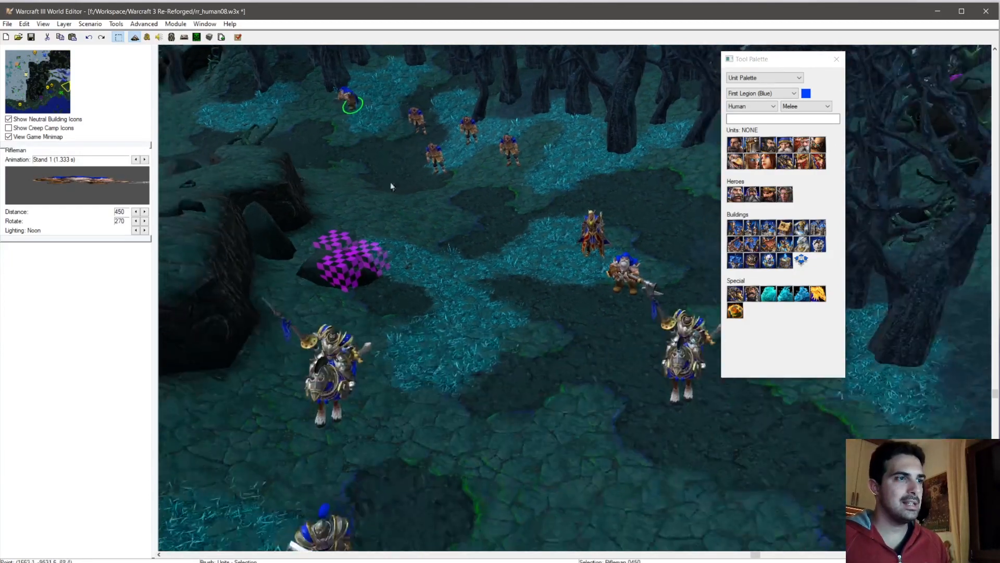
right_drag(416, 318, 458, 293)
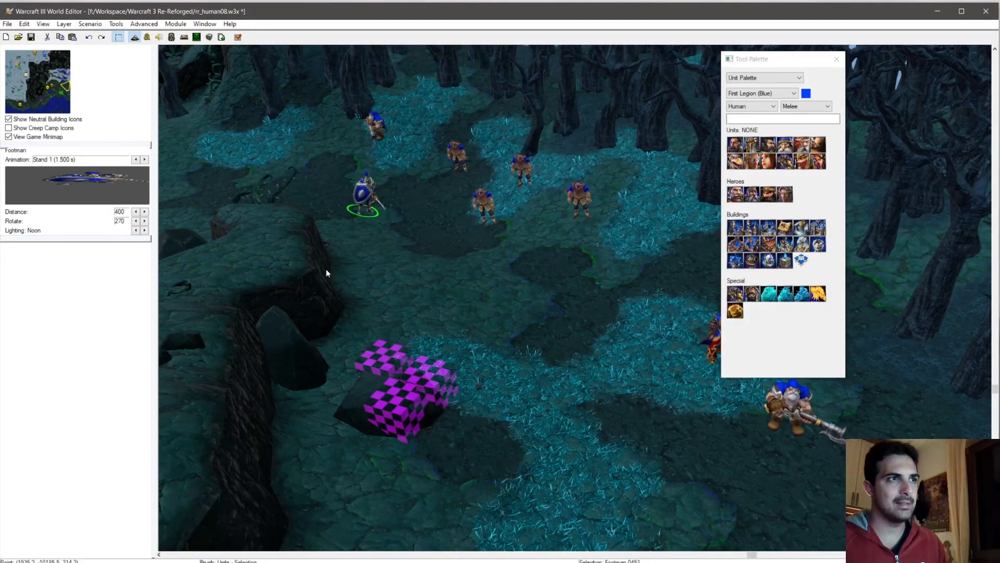
Step: Place the custom unit Captain Luc Valonforth for First Legion on the path in front of the two leading Footmen
click(813, 106)
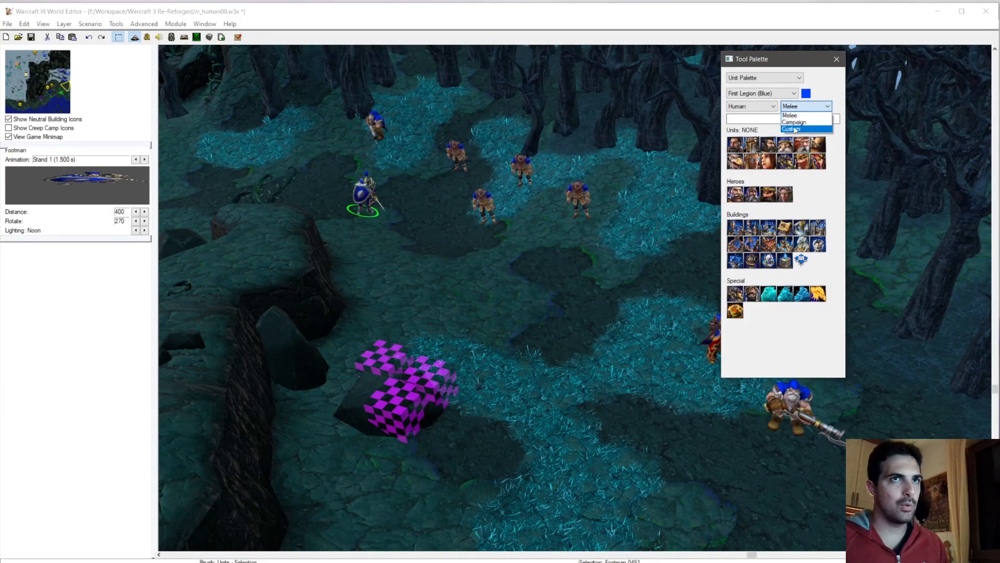
click(795, 130)
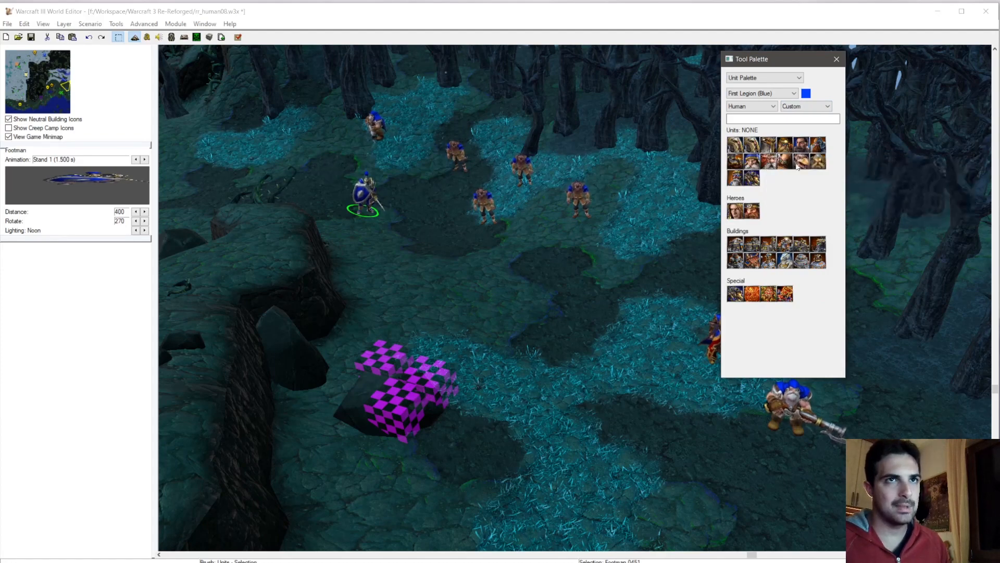
click(752, 144)
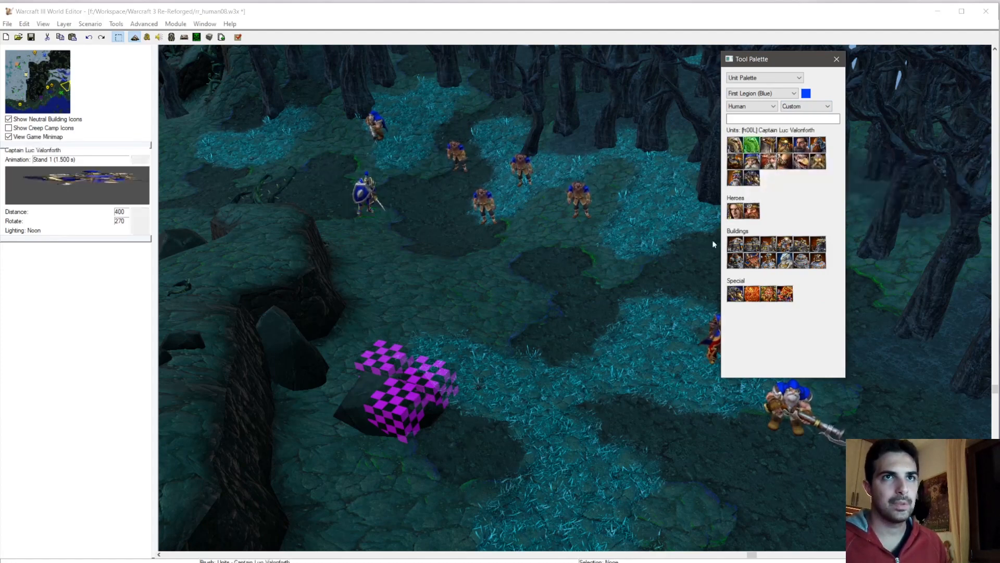
key(Down)
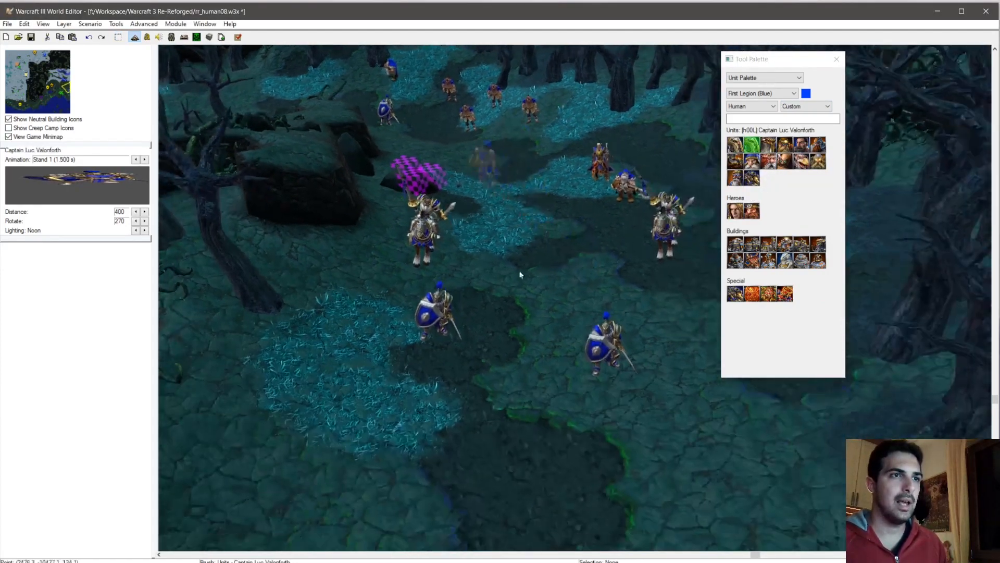
key(Down)
click(513, 340)
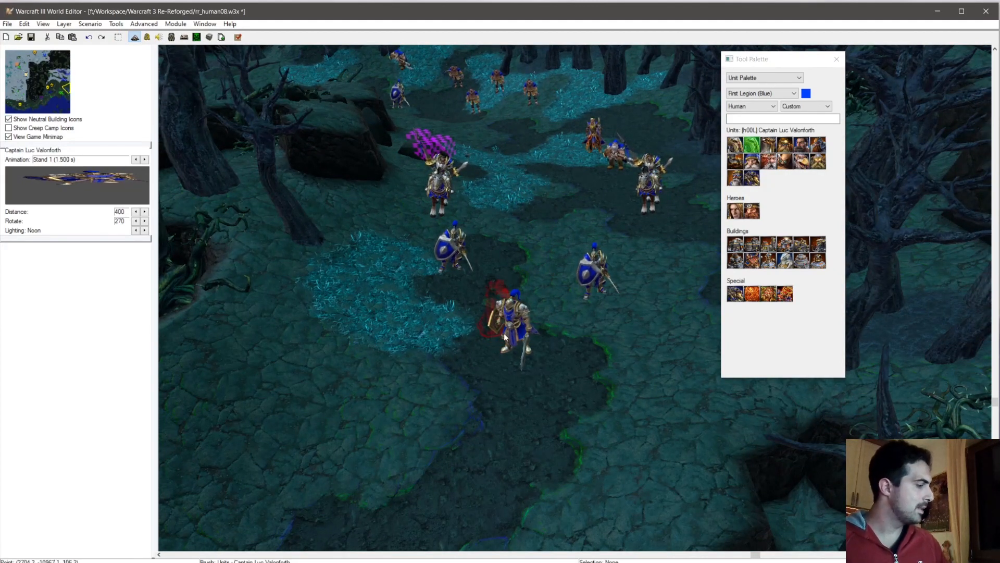
key(Escape)
click(517, 338)
Step: Place a Northrend Ship Destroyed water doodad in the small inlet near the shore
ctrl+right_drag(509, 414, 690, 358)
right_drag(672, 208, 526, 359)
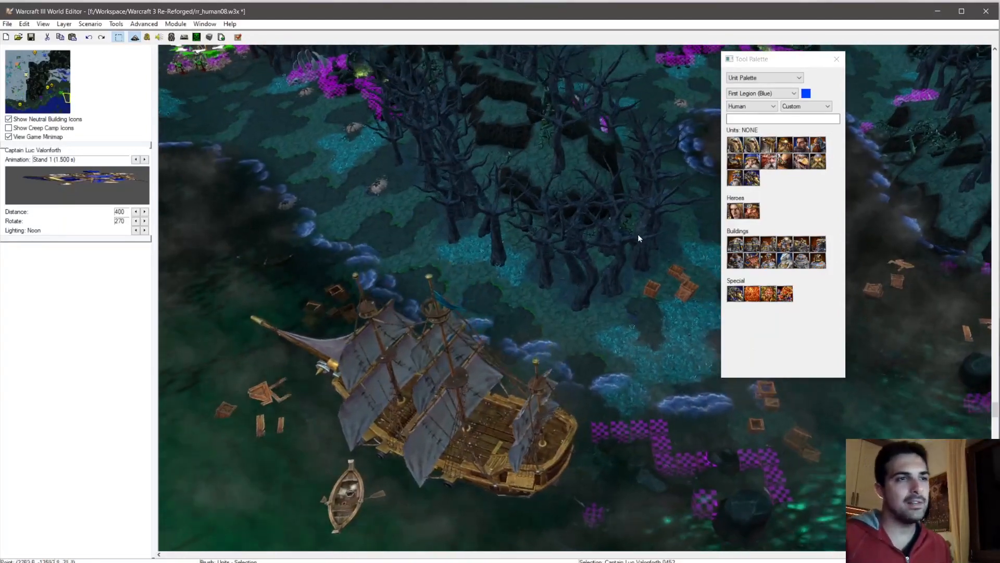
right_drag(651, 229, 464, 443)
scroll(546, 371, up, 4)
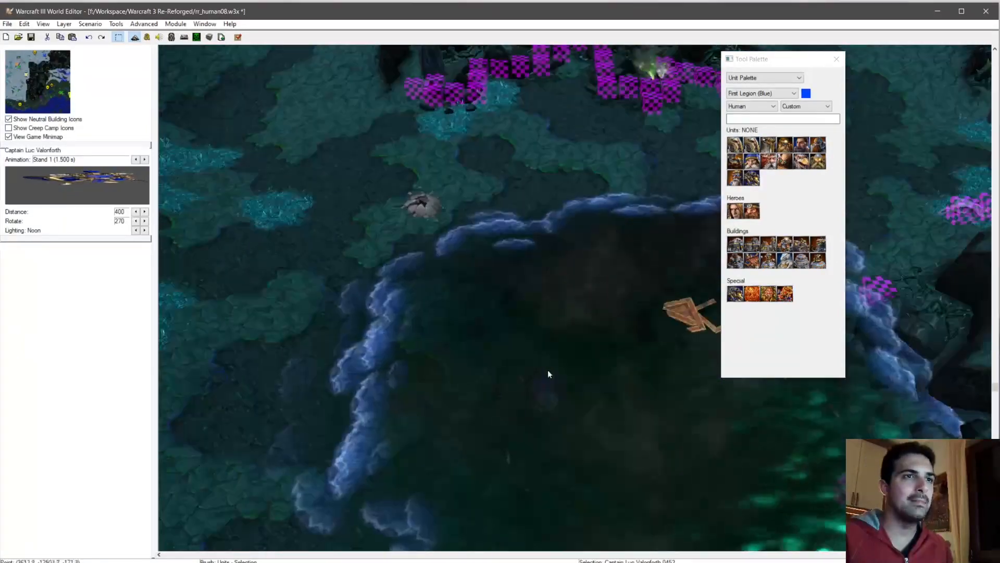
right_drag(683, 245, 711, 191)
click(764, 78)
click(755, 91)
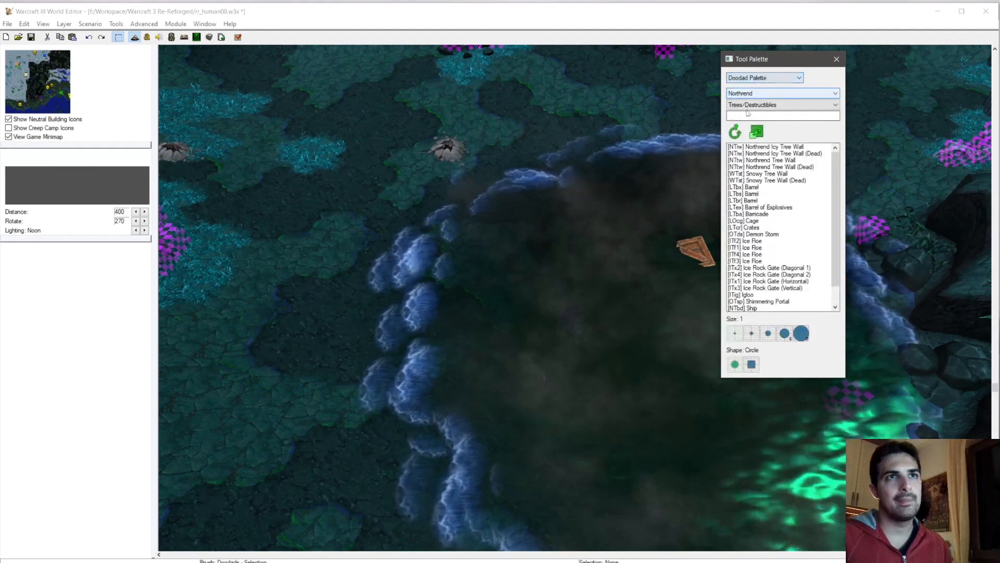
click(781, 105)
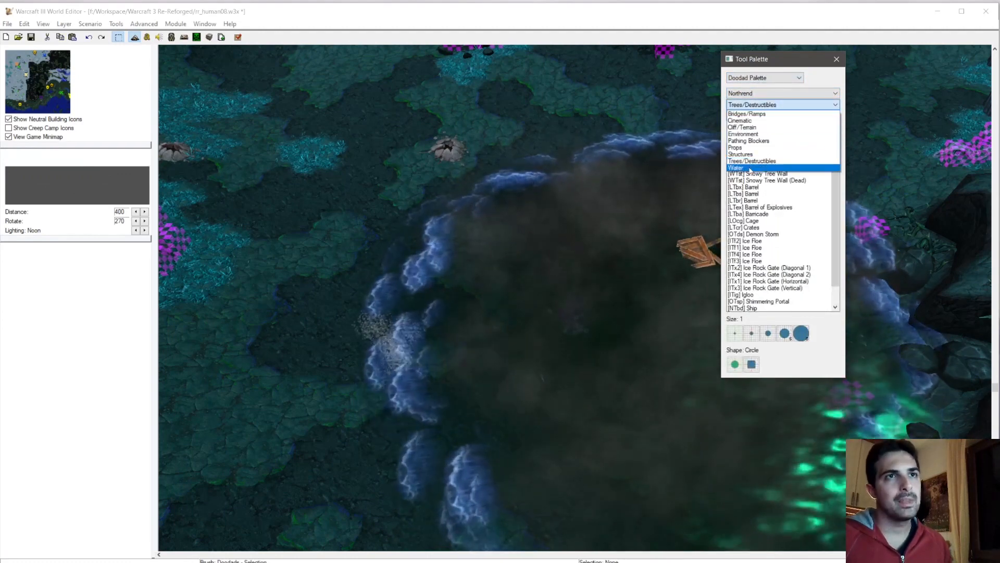
click(776, 165)
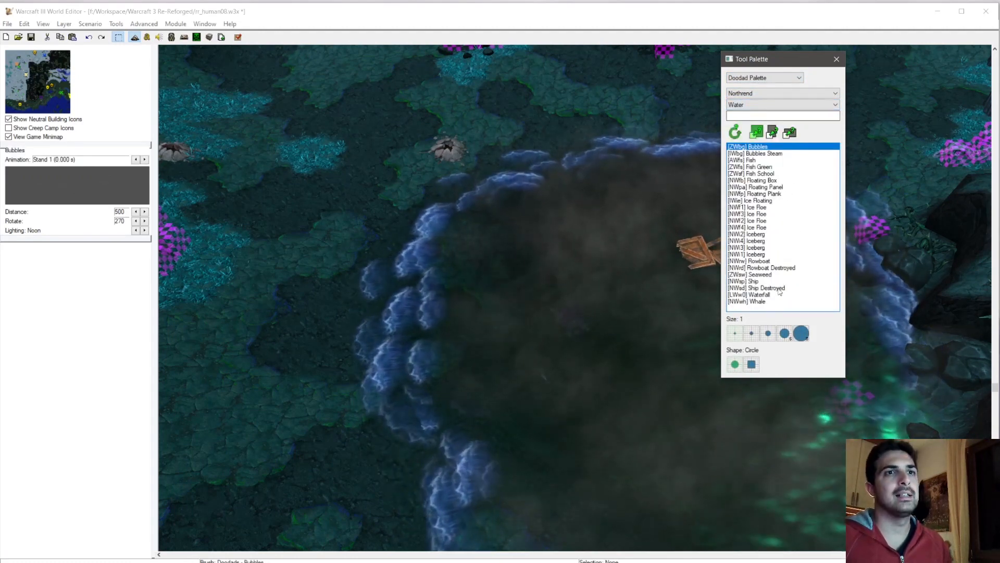
click(760, 287)
scroll(578, 290, up, 4)
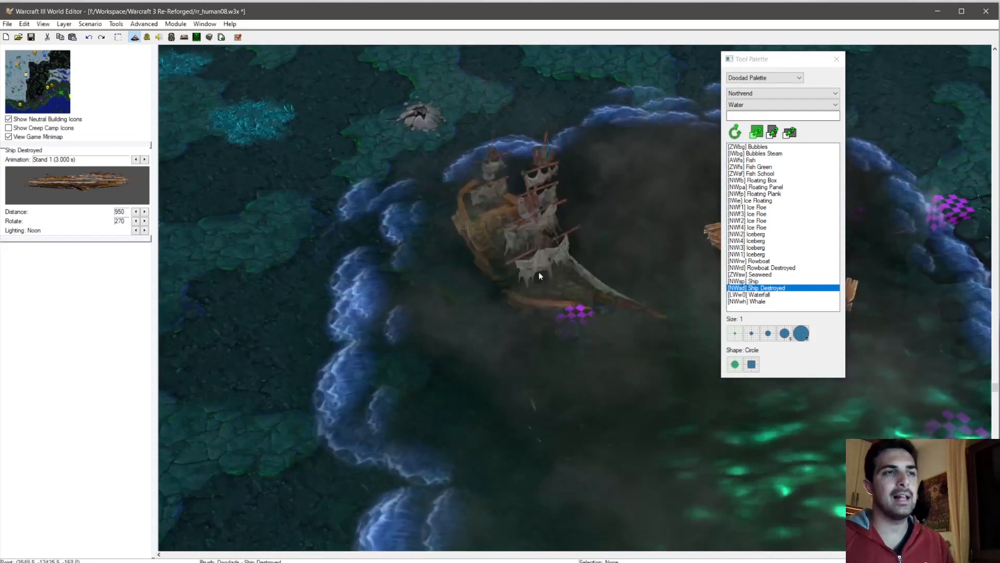
click(552, 279)
key(space)
click(567, 263)
Step: Rotate the destroyed ship so its bow faces the inland end of the inlet, and scale it up
ctrl+drag(562, 224, 571, 159)
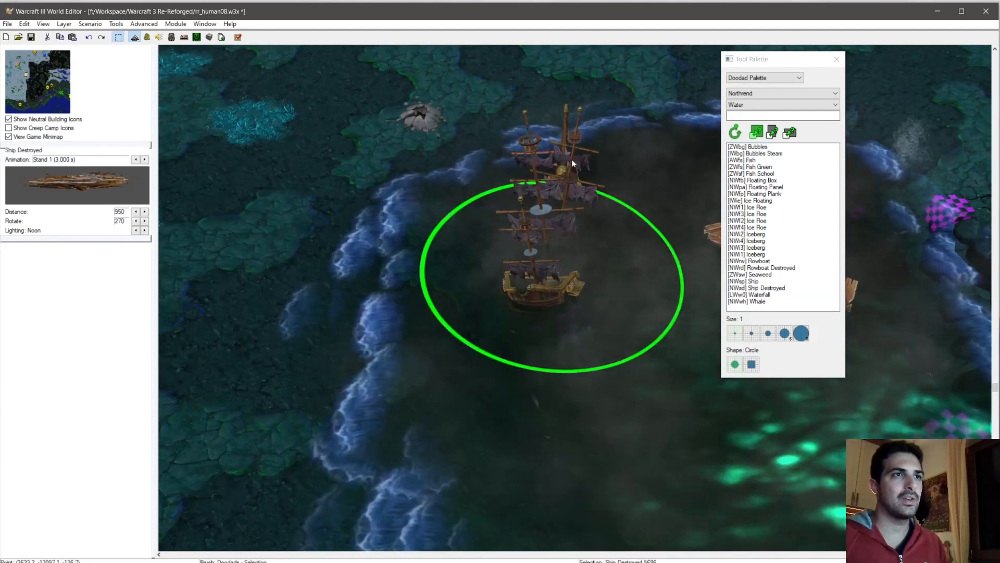
key(KP_Add)
key(KP_Add)
key(KP_Add)
key(KP_Add)
key(KP_Add)
key(KP_Add)
Step: Reposition the enlarged ship wreck slightly farther toward the inland end of the inlet
scroll(571, 162, down, 2)
ctrl+right_drag(452, 240, 545, 339)
drag(543, 340, 545, 309)
ctrl+right_drag(545, 310, 298, 314)
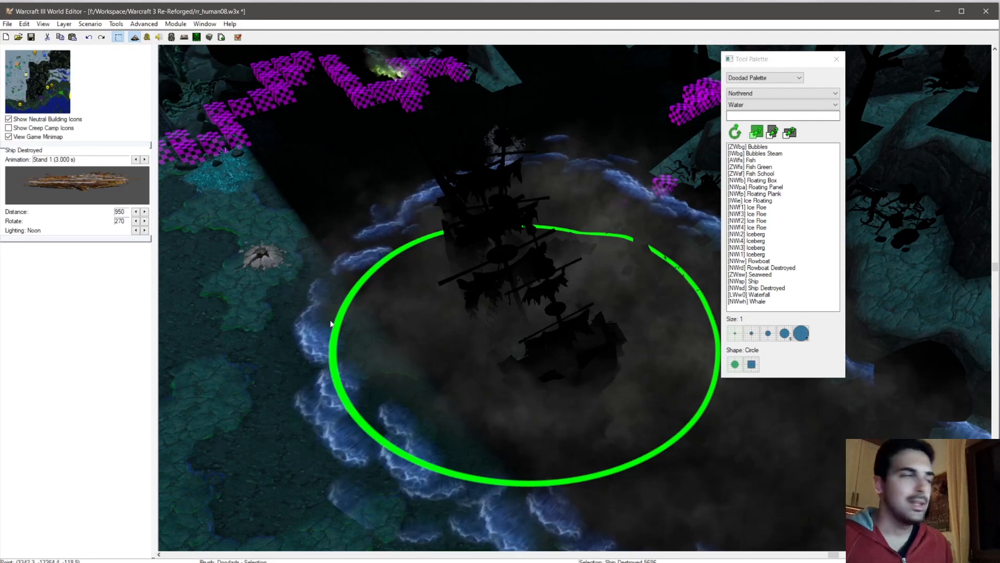
ctrl+right_drag(379, 314, 339, 343)
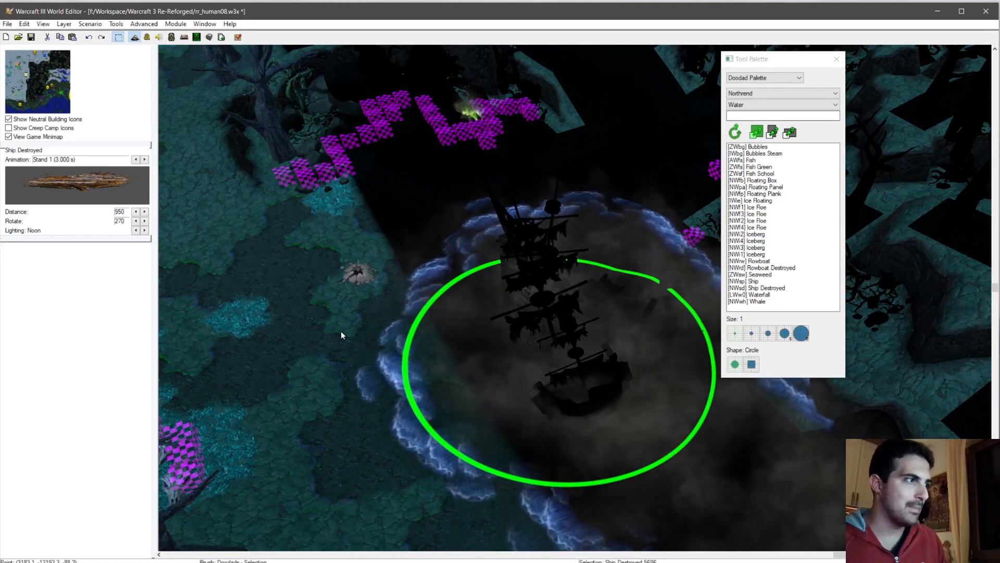
right_drag(329, 353, 446, 364)
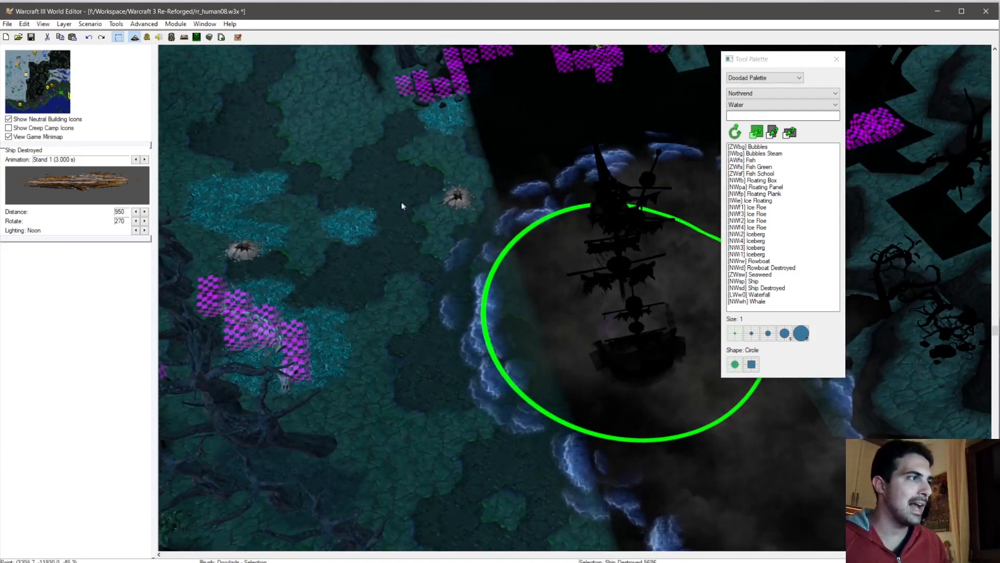
right_drag(439, 428, 348, 281)
right_drag(389, 312, 331, 374)
drag(577, 286, 585, 257)
Step: Examine the ship wreck from several angles for its fit in the inlet and its height relative to the water
ctrl+right_drag(582, 273, 417, 271)
scroll(549, 286, up, 3)
ctrl+right_drag(549, 286, 588, 264)
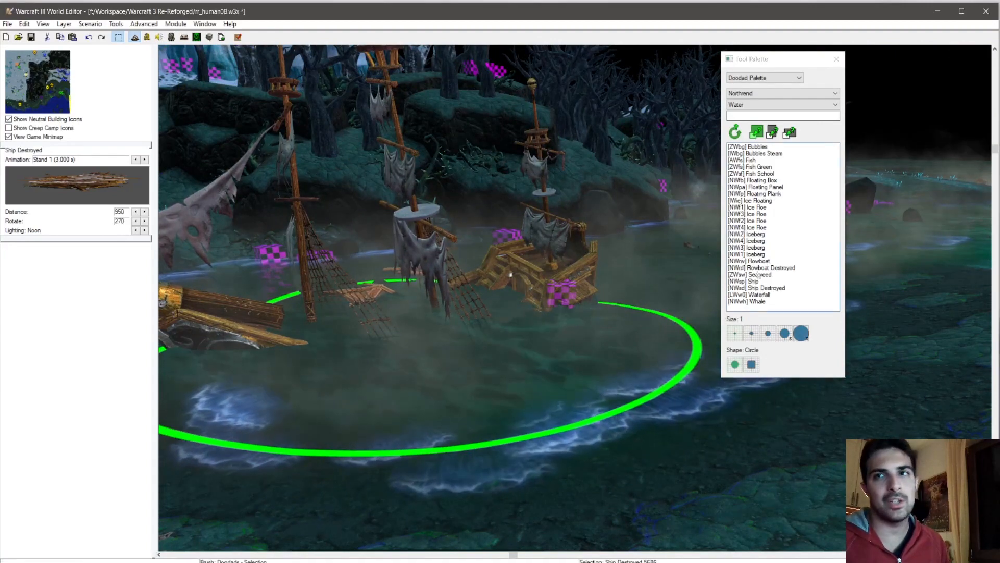
ctrl+right_drag(597, 285, 449, 328)
ctrl+right_drag(448, 328, 582, 208)
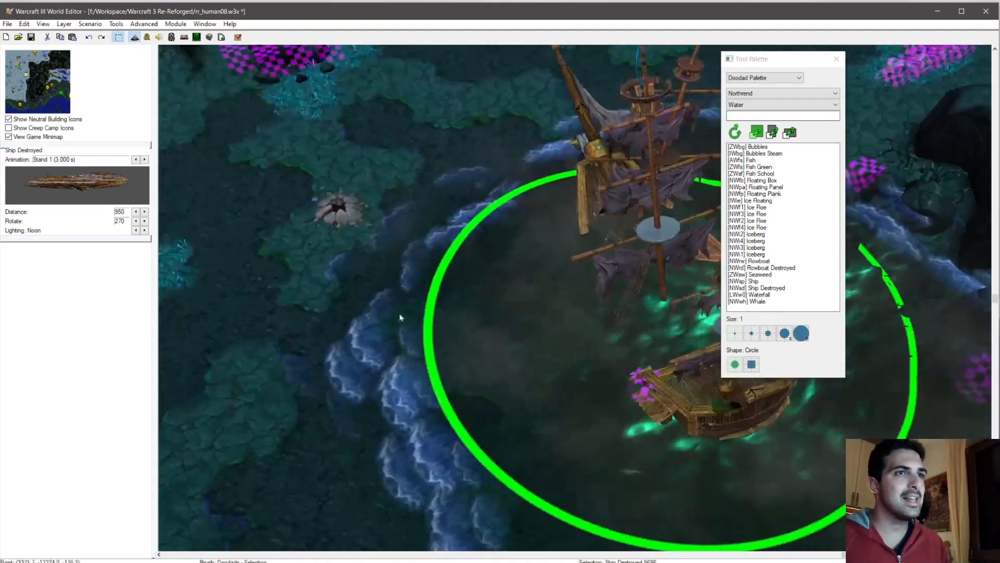
scroll(582, 208, down, 3)
right_drag(547, 415, 602, 341)
scroll(600, 461, up, 3)
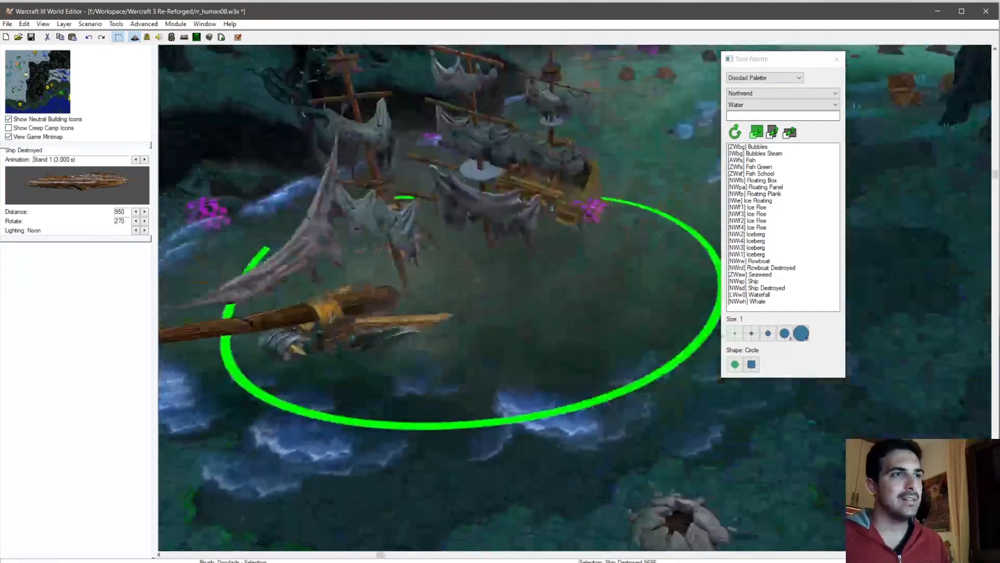
scroll(582, 294, down, 2)
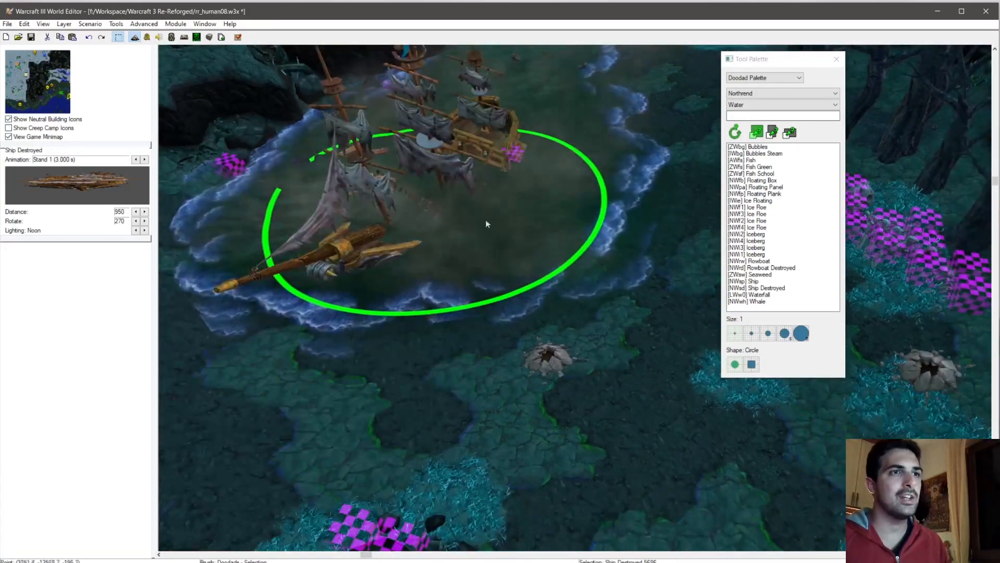
right_drag(570, 258, 546, 386)
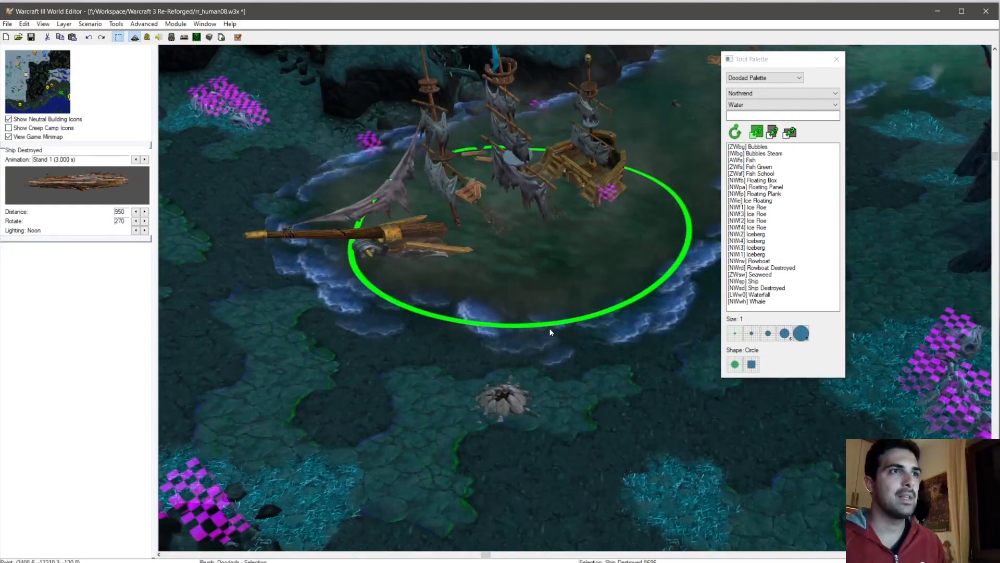
Step: Adjust the ship wreck's height so both broken hull halves sit with their decks above the water
ctrl+right_drag(466, 247, 569, 234)
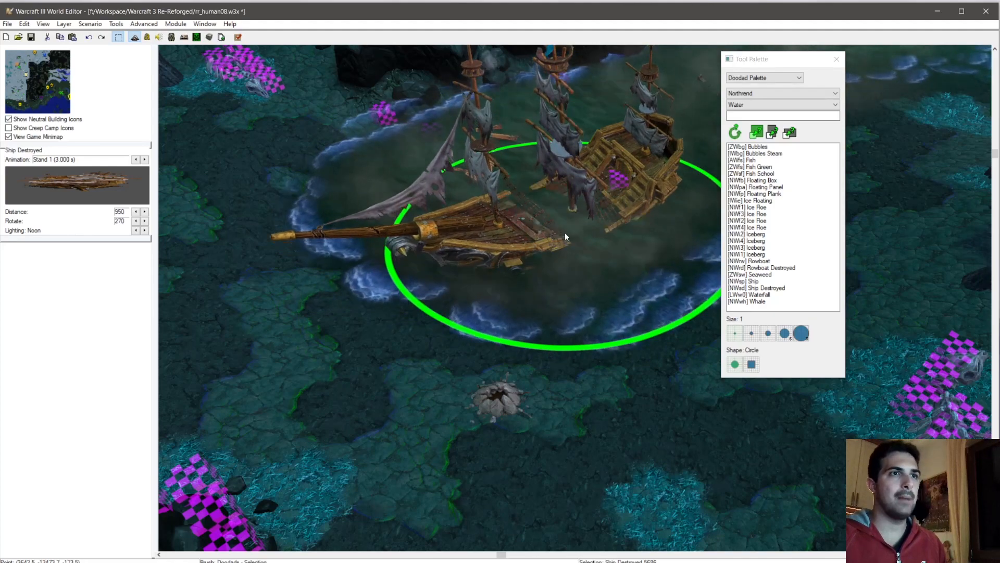
ctrl+right_drag(534, 306, 576, 209)
key(ctrl+Page_Down)
click(664, 379)
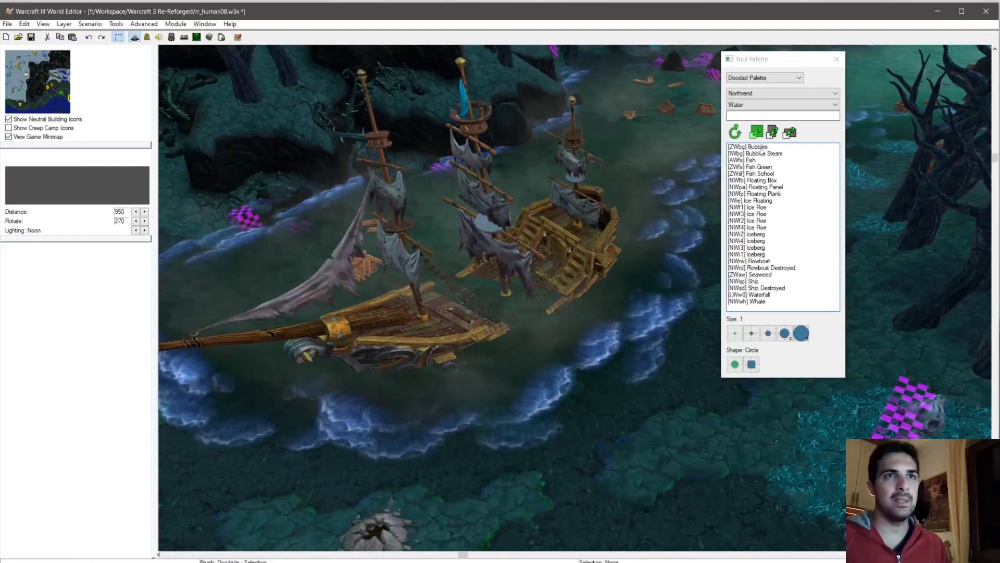
Step: Add a cinematic Fire doodad on the shore and move it onto the wreck's bow deck
click(781, 104)
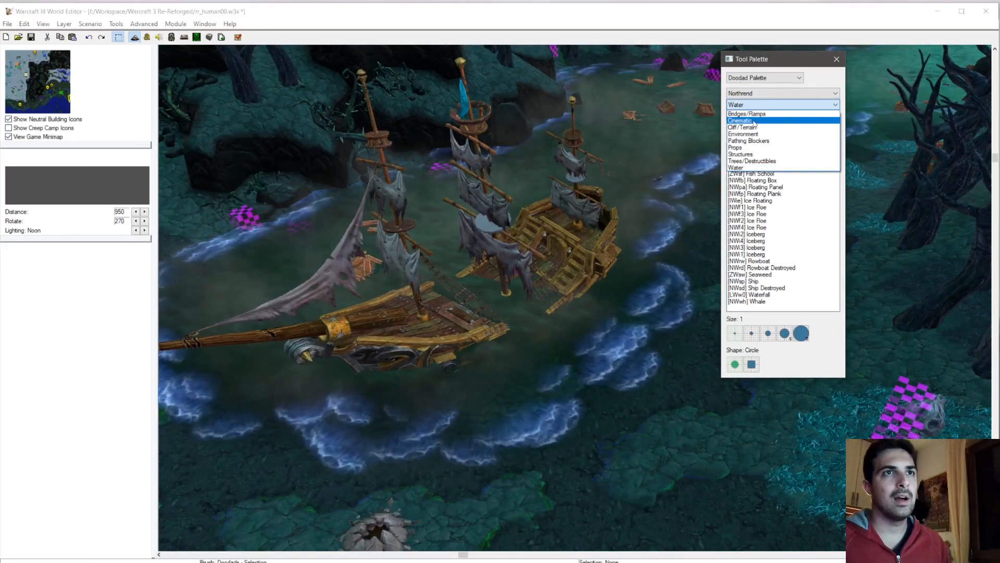
click(771, 114)
click(742, 153)
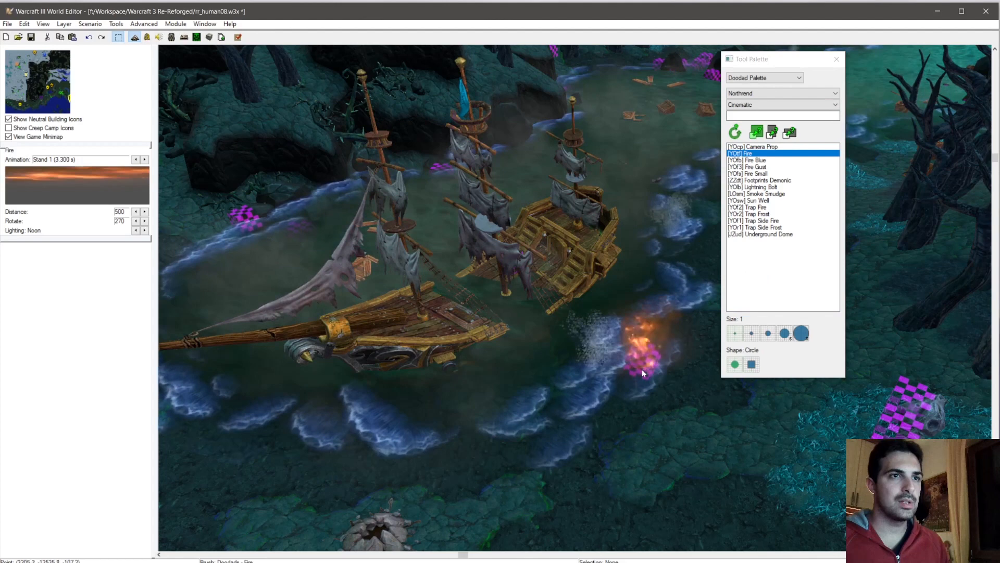
ctrl+right_drag(631, 343, 497, 369)
click(594, 423)
key(space)
drag(604, 421, 402, 348)
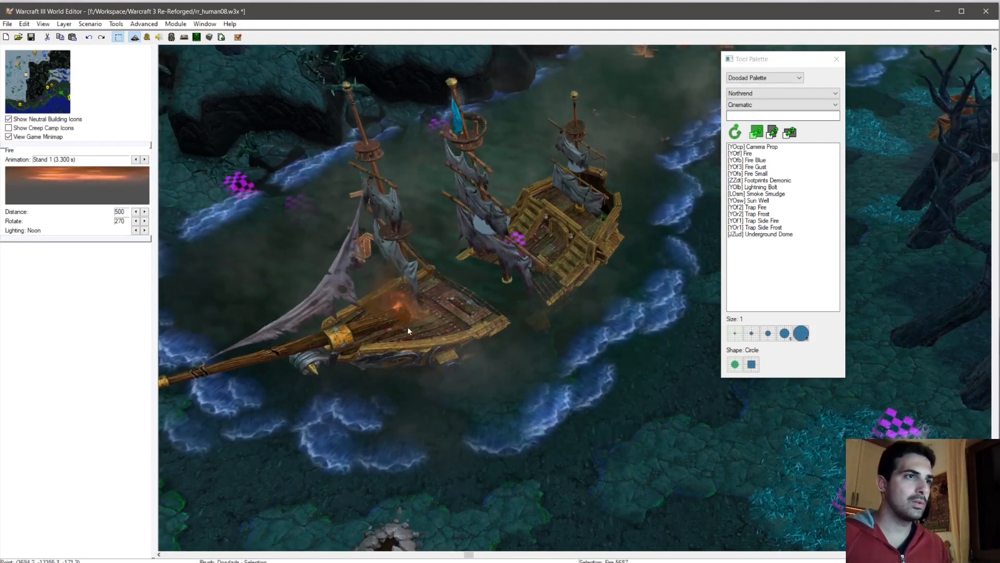
Step: Free the fire from the wreck by moving it back to the shore, and reposition the ship in the inlet
click(418, 316)
key(ctrl+z)
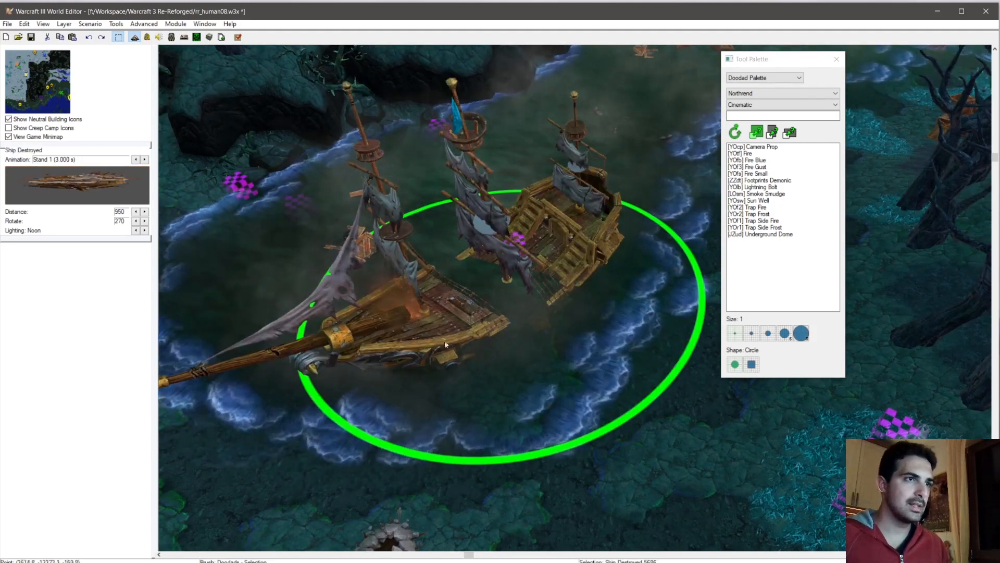
drag(415, 324, 488, 236)
click(405, 329)
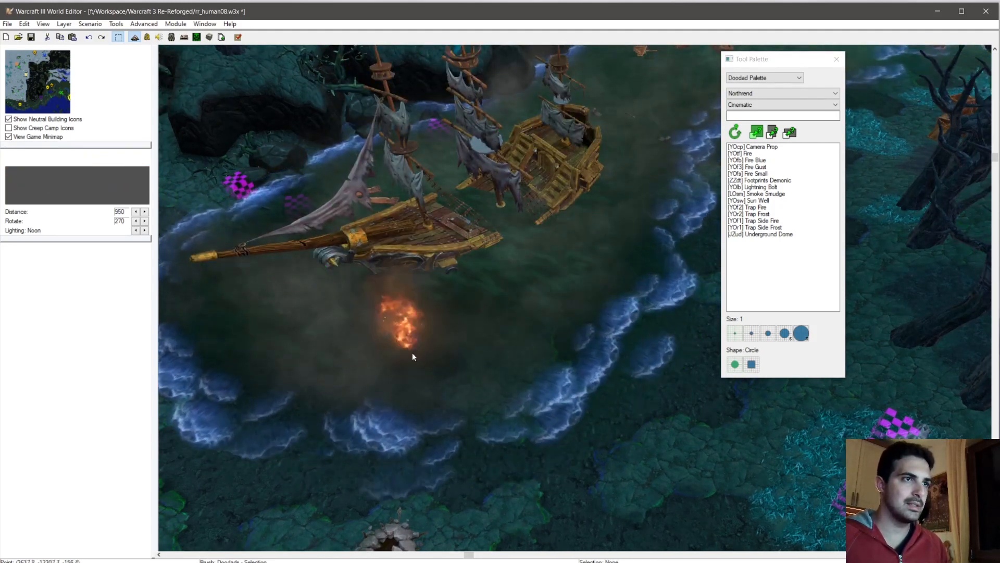
drag(419, 350, 656, 420)
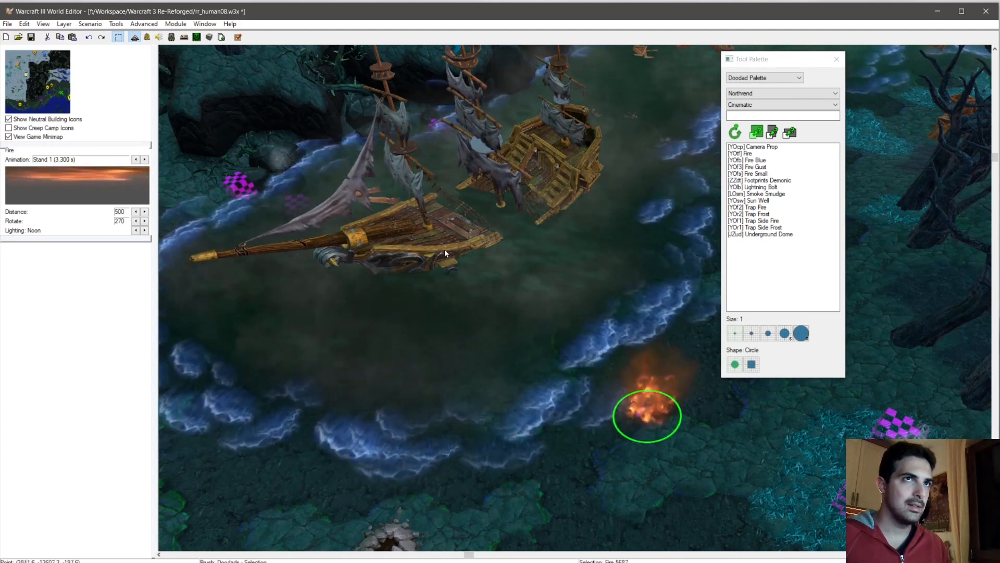
drag(445, 249, 463, 309)
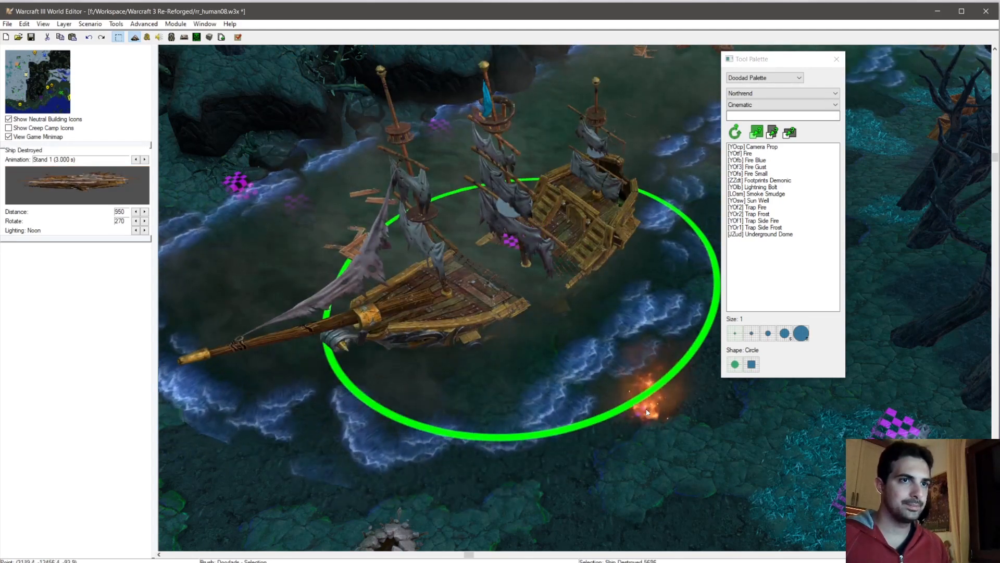
Step: Move the fire from the shore to the base of the mast on the wreck's bow deck
click(627, 434)
mouse_move(640, 414)
mouse_down()
mouse_move(573, 406)
mouse_move(446, 305)
mouse_move(448, 319)
mouse_up()
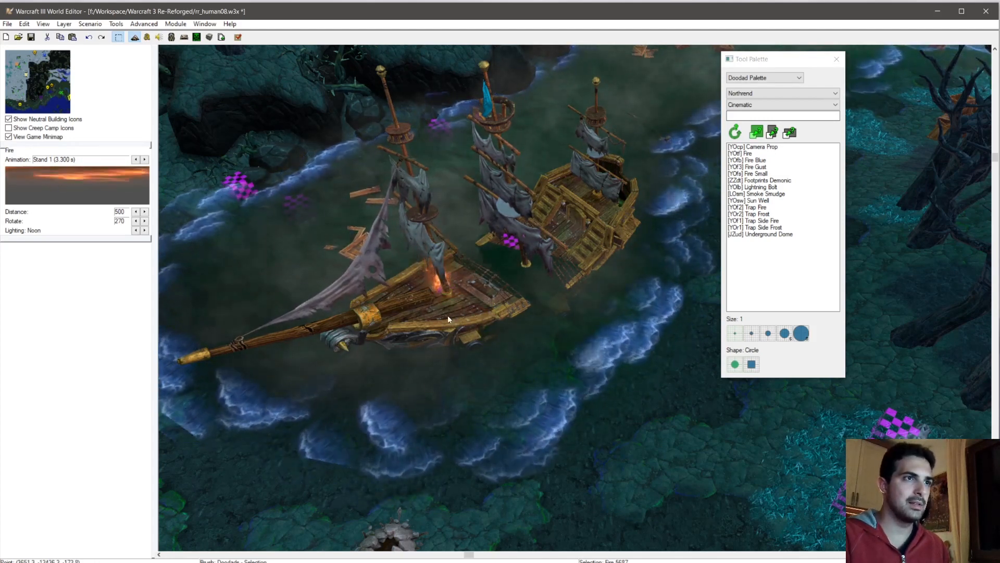
ctrl+right_drag(689, 305, 443, 271)
click(636, 253)
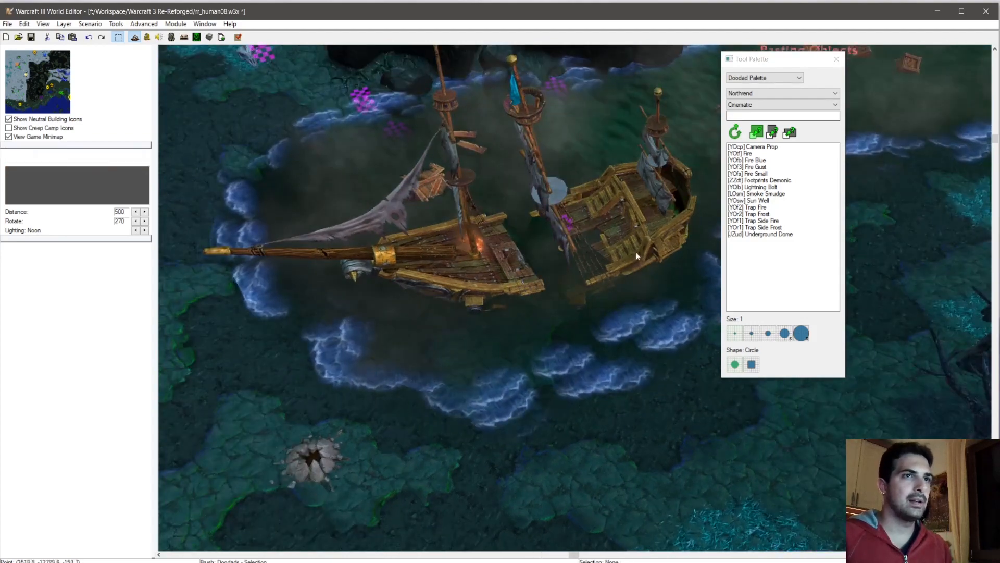
Step: Add more Fire doodads to the deck of the wreck's stern half
right_drag(636, 254, 617, 304)
click(609, 295)
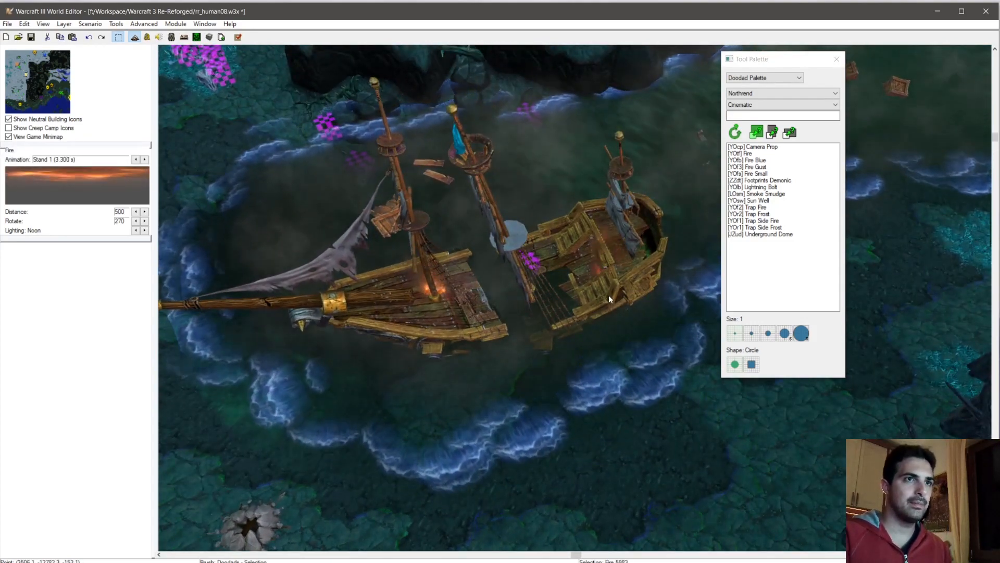
ctrl+right_drag(608, 295, 668, 222)
click(661, 430)
ctrl+right_drag(661, 430, 602, 405)
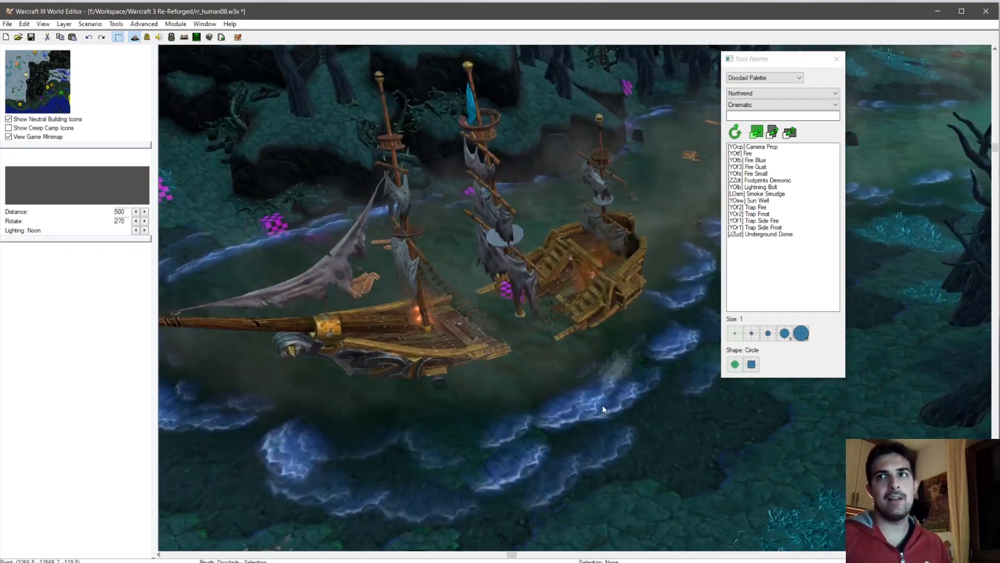
Step: Examine the burning shipwreck from several angles to judge the fire placement on both hull halves
ctrl+right_drag(546, 382, 504, 393)
scroll(495, 396, up, 5)
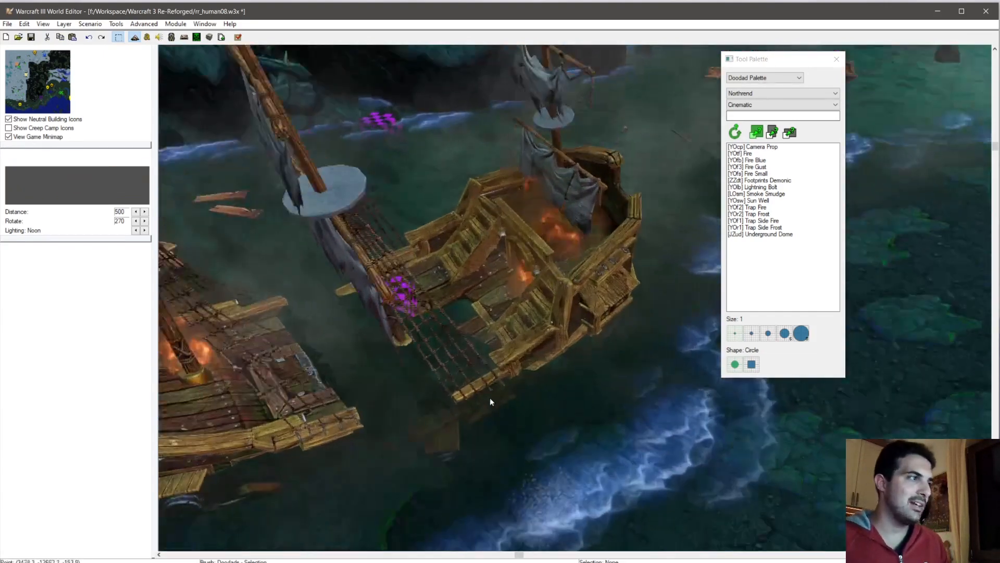
scroll(448, 387, down, 5)
scroll(565, 365, up, 3)
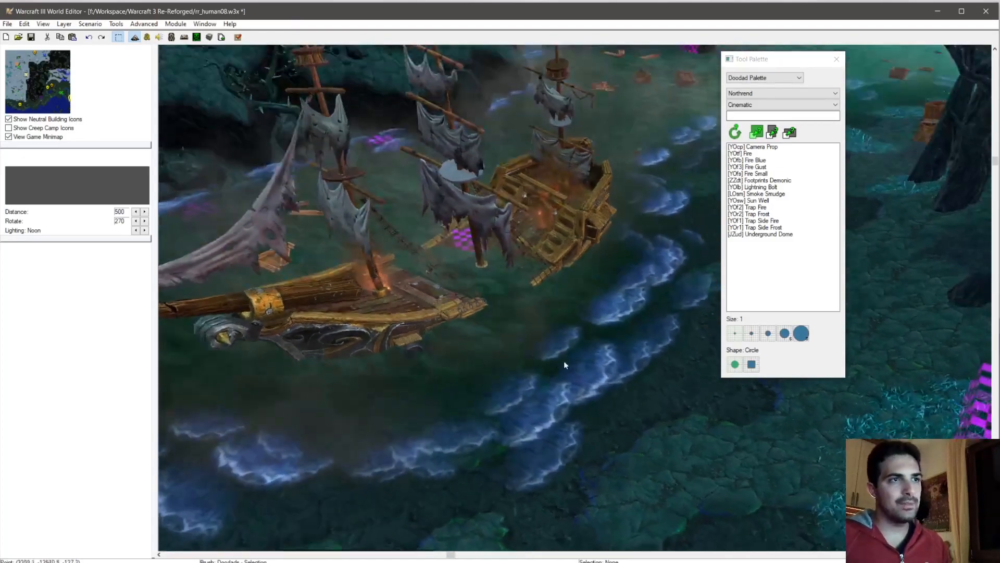
click(495, 326)
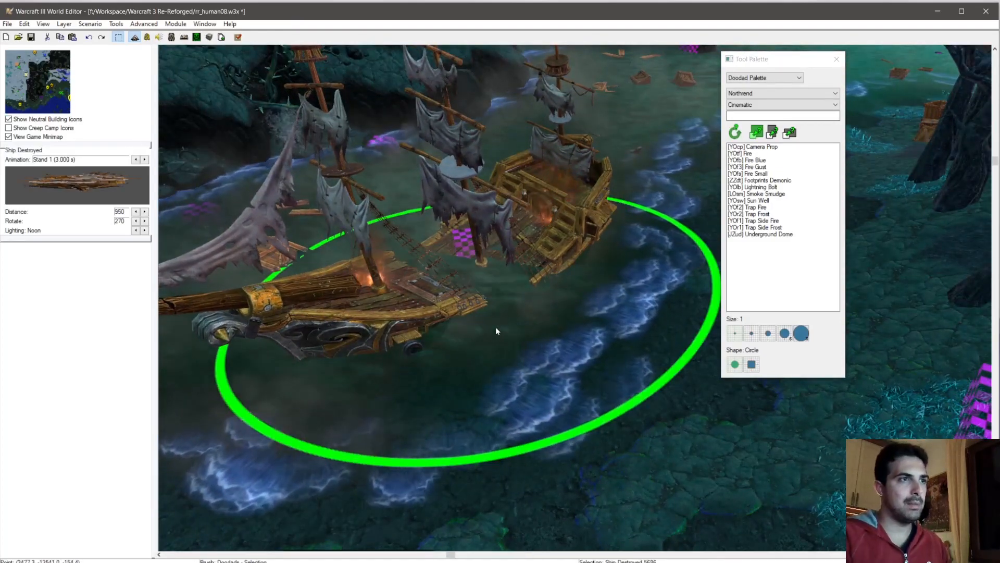
ctrl+right_drag(511, 336, 612, 352)
click(633, 420)
scroll(586, 331, down, 3)
scroll(611, 353, up, 3)
Step: Survey the open ground between the inlet and the First Legion units for a place to put enemies
right_drag(446, 289, 480, 338)
scroll(504, 322, up, 2)
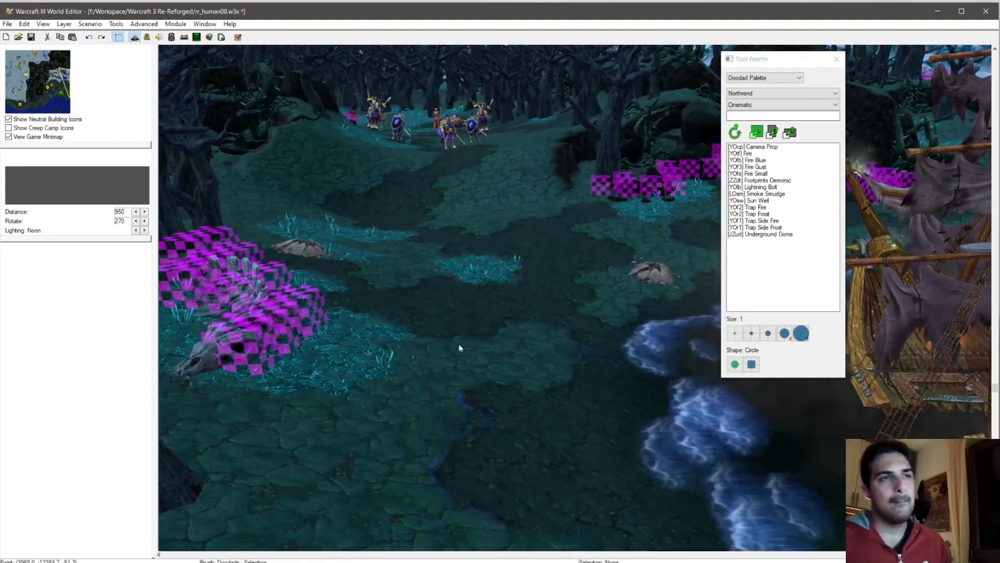
ctrl+right_drag(477, 243, 503, 348)
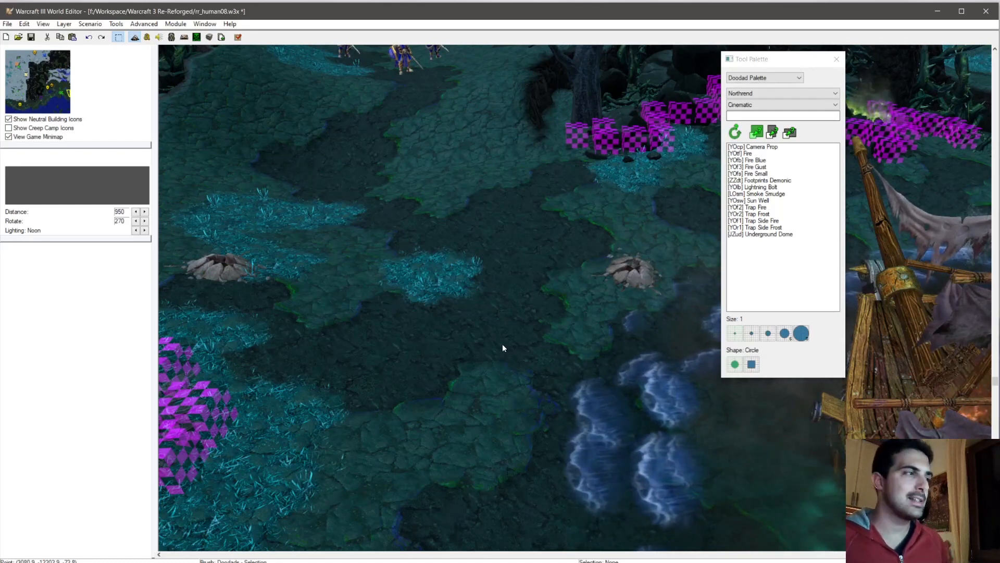
ctrl+right_drag(502, 344, 474, 449)
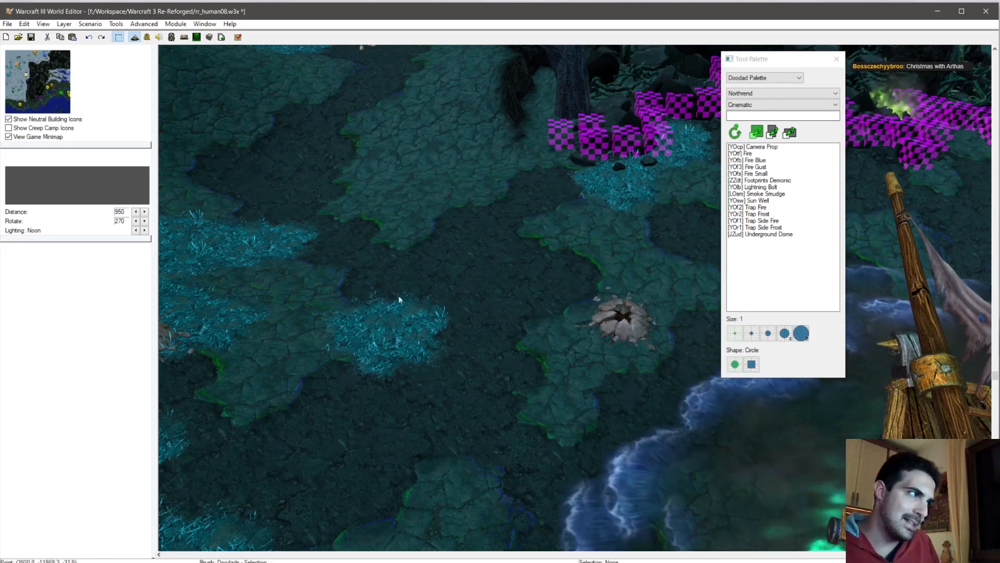
right_drag(424, 285, 416, 321)
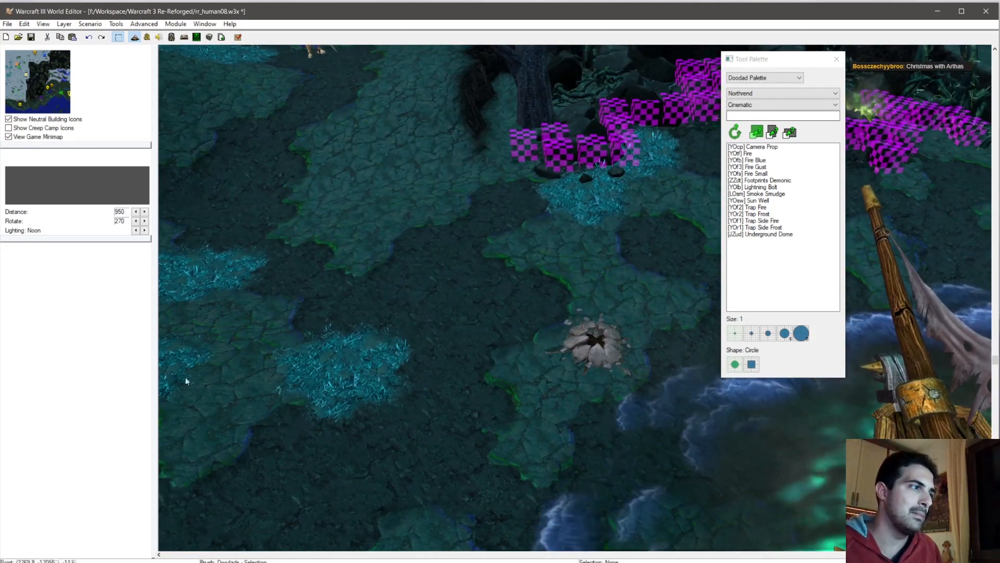
right_drag(428, 346, 446, 324)
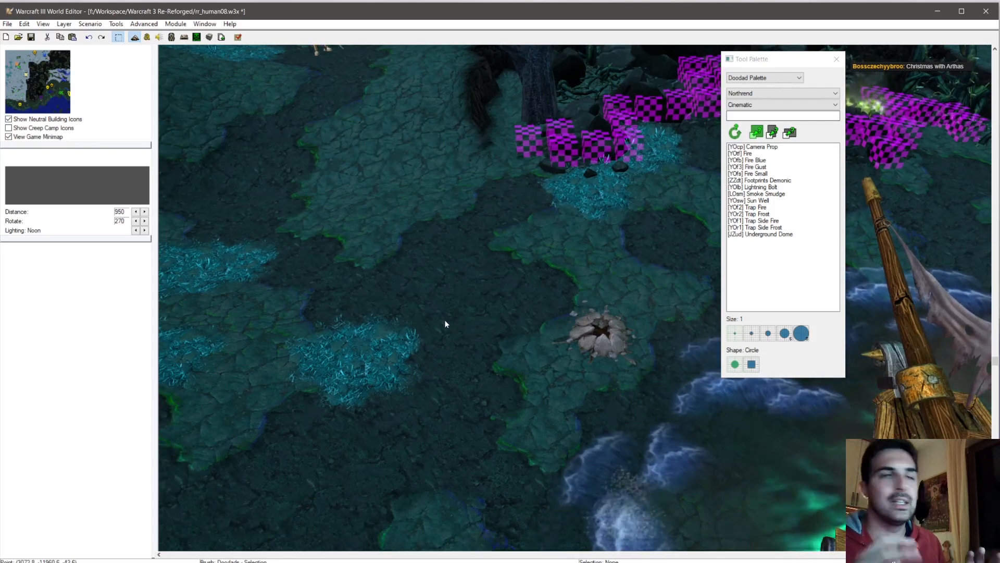
scroll(445, 321, down, 3)
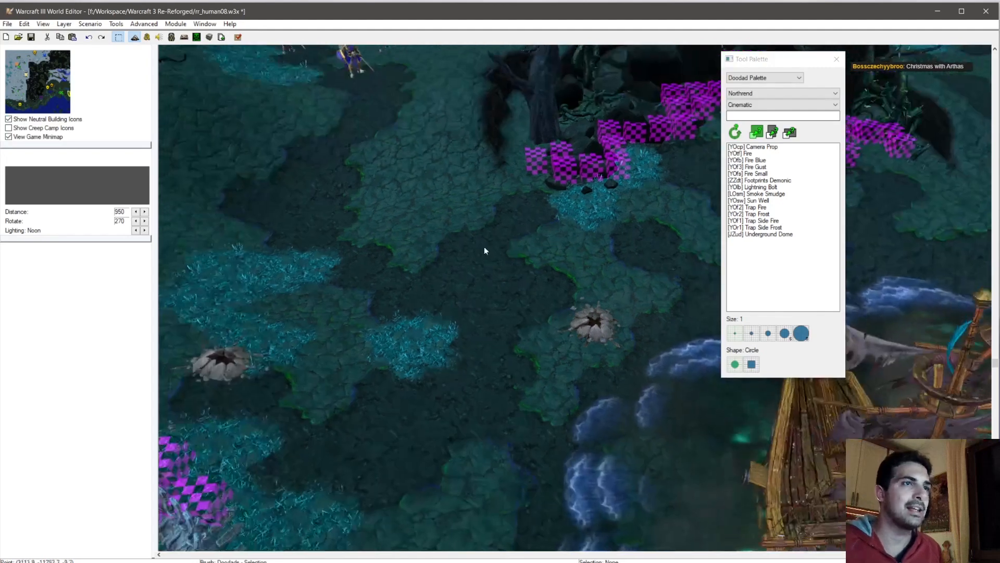
ctrl+right_drag(484, 247, 477, 234)
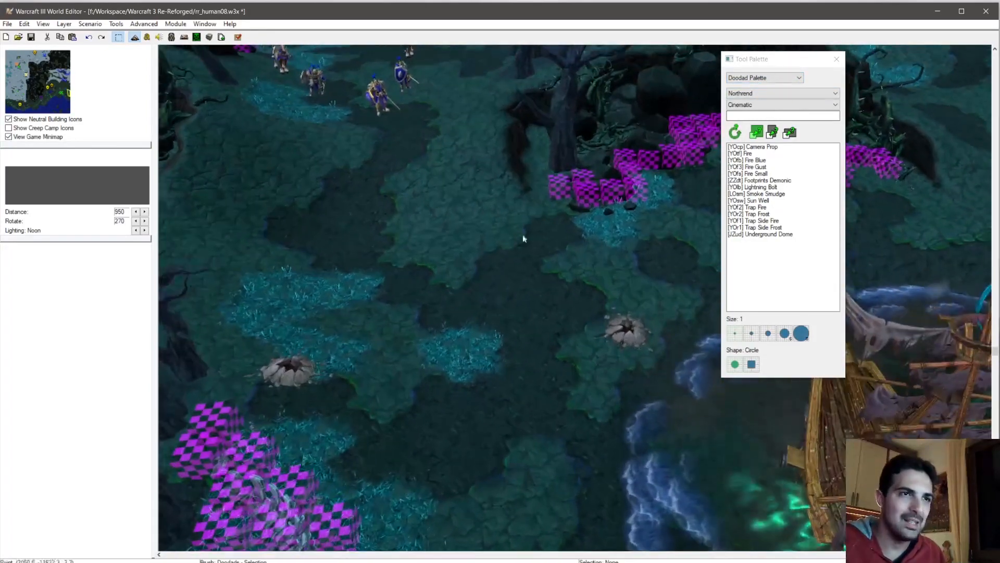
Step: Switch the palette to units and show the Neutral melee units of the Northrend tileset
click(770, 79)
click(750, 92)
click(760, 93)
click(760, 93)
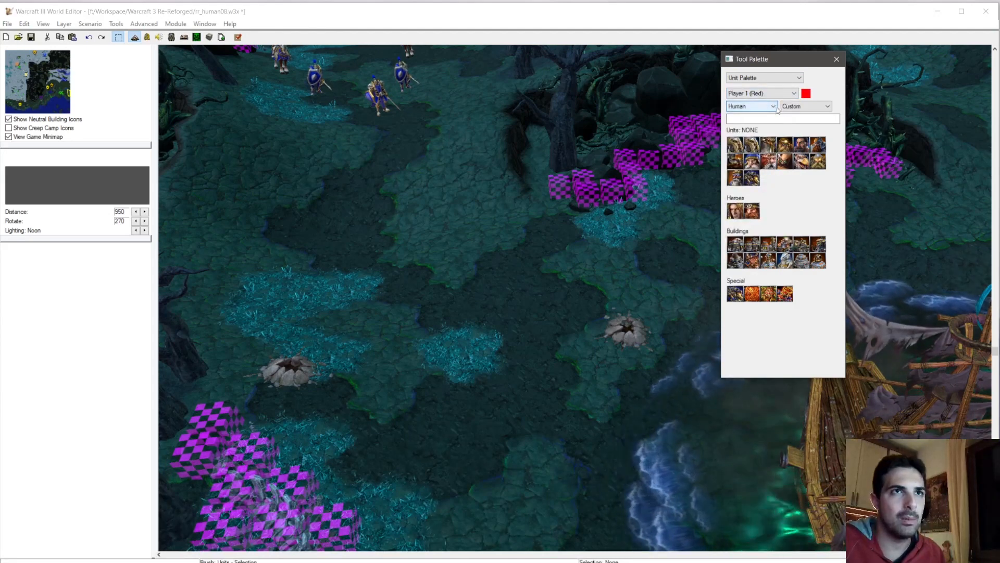
click(567, 171)
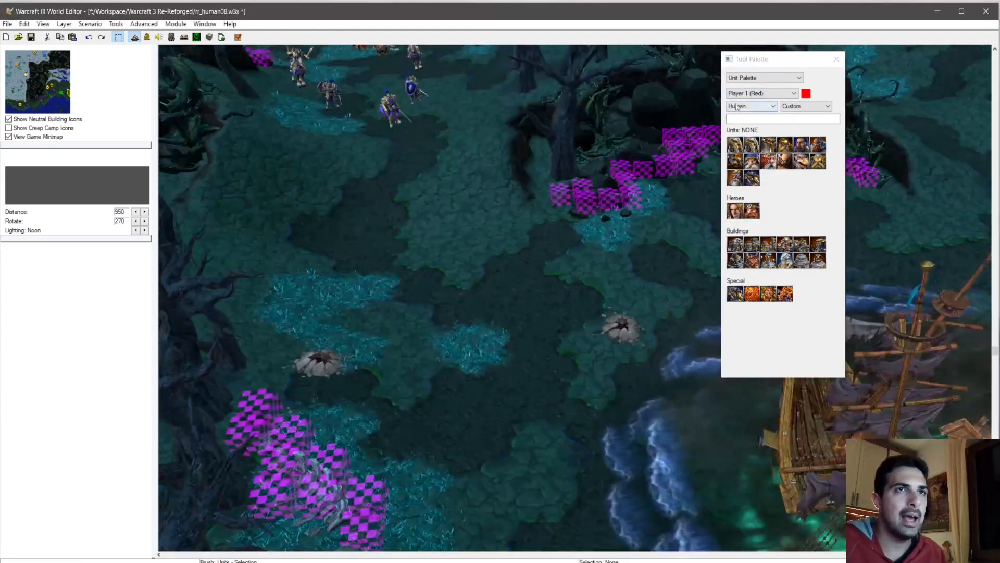
click(752, 106)
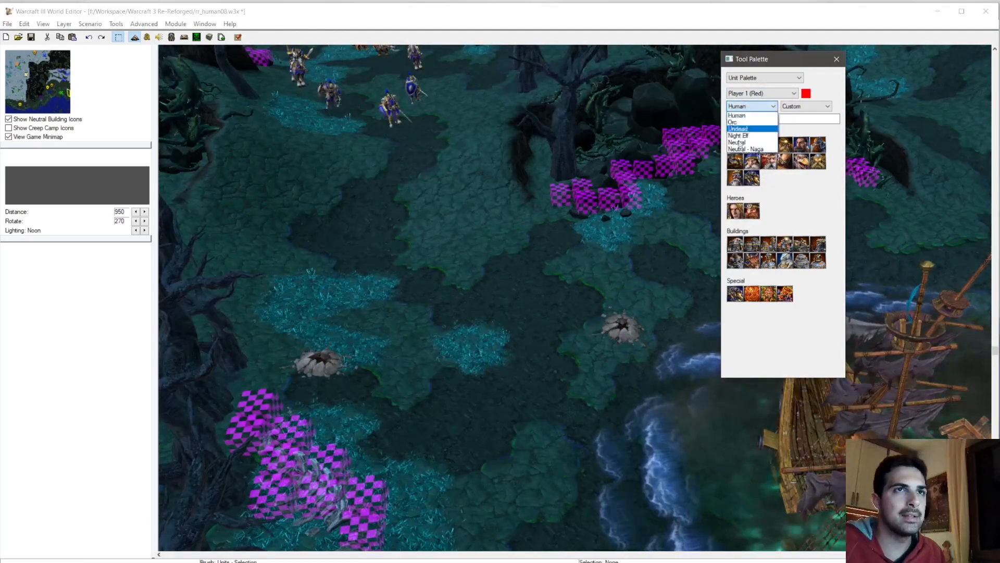
click(750, 141)
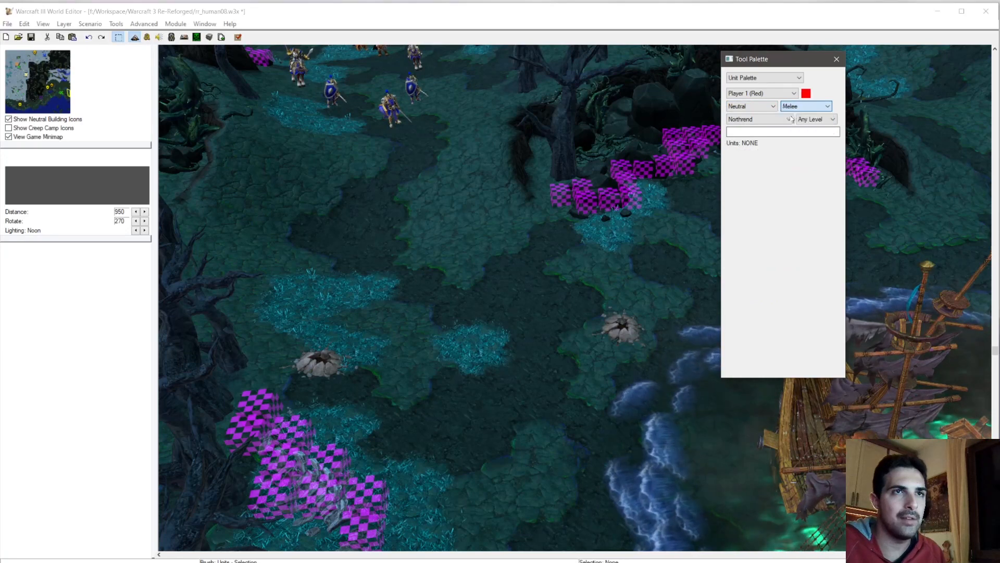
click(768, 134)
scroll(757, 183, up, 3)
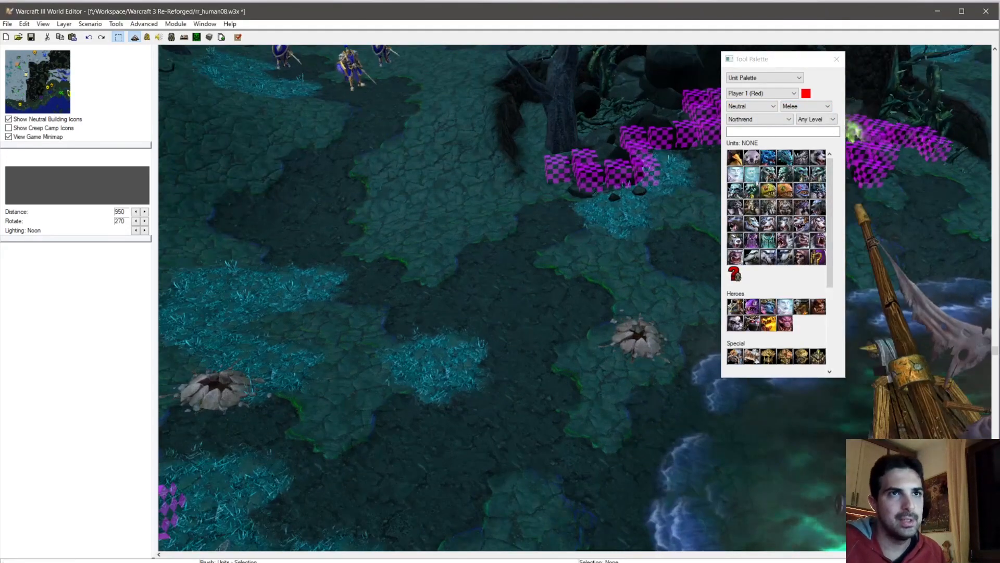
Step: Place an Ice Troll on the open ground in front of the purple checkered objects by the dark tree
click(768, 175)
scroll(500, 231, up, 2)
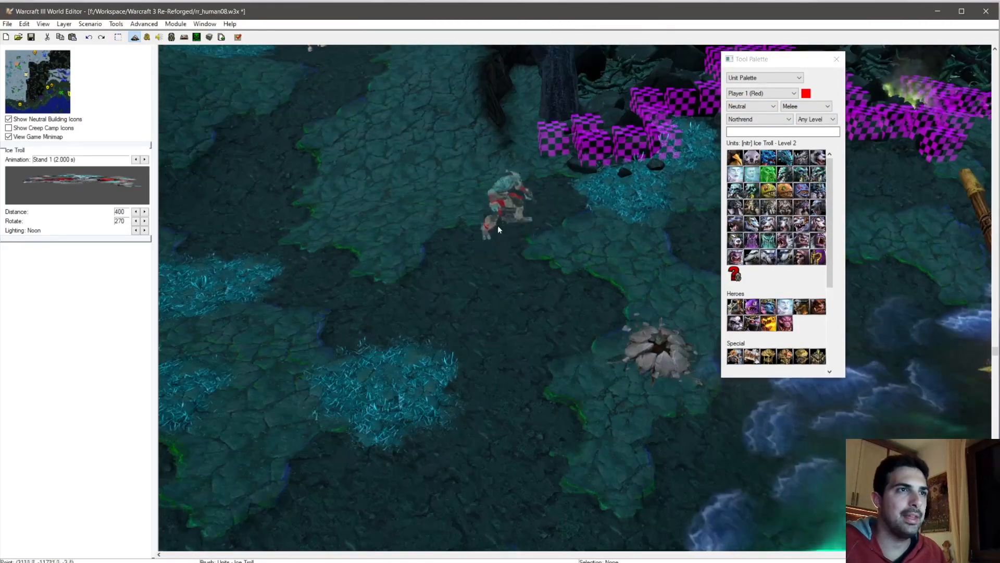
click(498, 222)
right_click(496, 210)
ctrl+right_drag(441, 234, 580, 230)
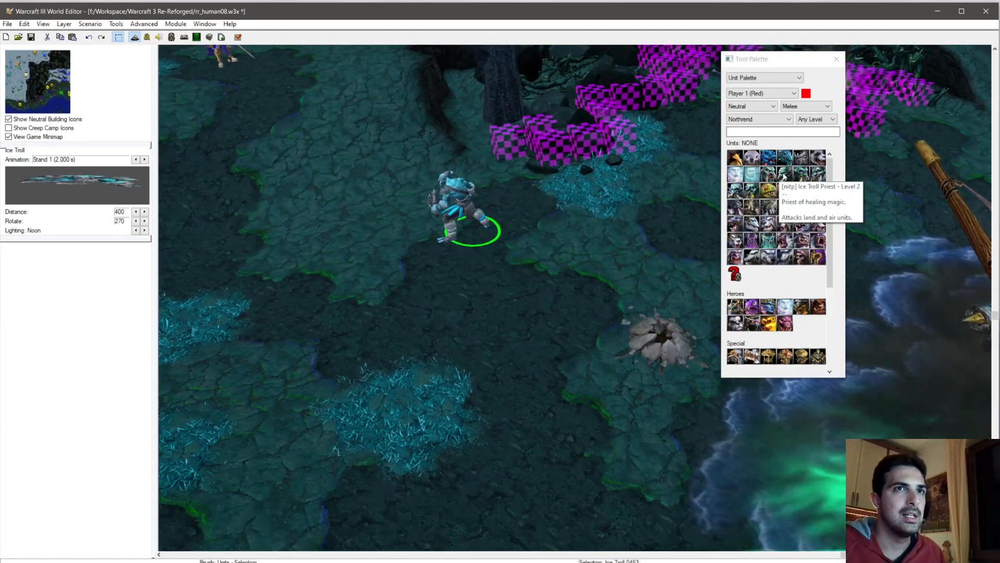
Step: Place an Ice Troll Priest beside the Ice Troll and shift it slightly toward the small crater
click(785, 177)
click(571, 233)
right_click(583, 223)
click(584, 223)
ctrl+right_drag(520, 298, 571, 233)
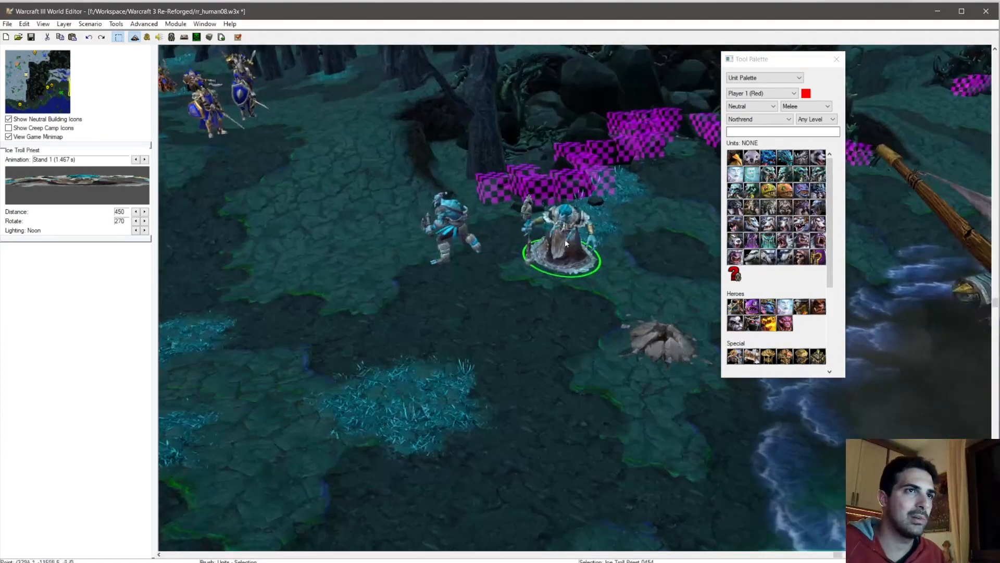
drag(572, 232, 534, 292)
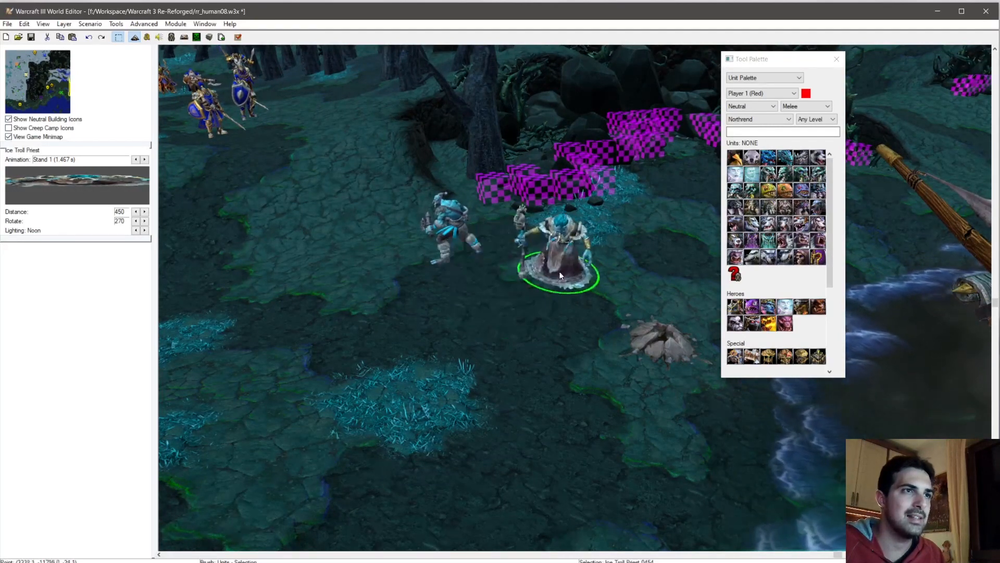
ctrl+right_drag(558, 340, 624, 284)
scroll(623, 284, up, 3)
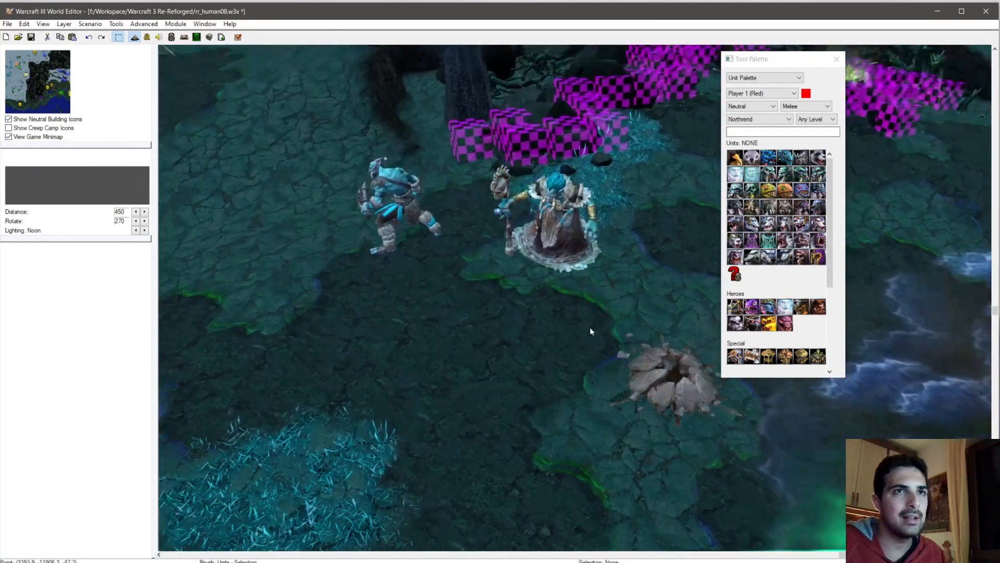
Step: Browse the Lordaeron Fall neutral units, and switch the unit list to the Icecrown Glacier tileset
click(798, 107)
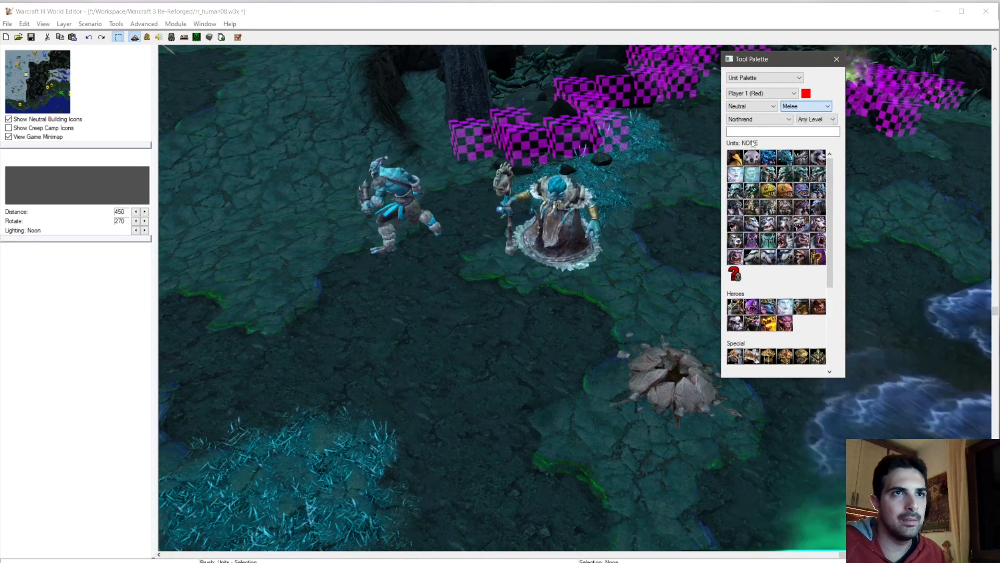
click(759, 119)
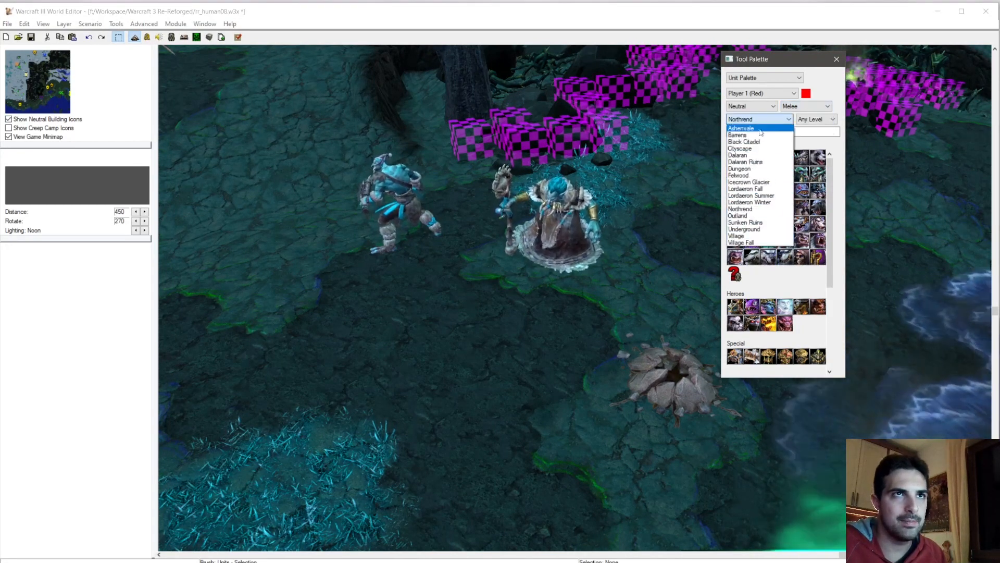
click(753, 190)
scroll(753, 190, up, 3)
click(759, 119)
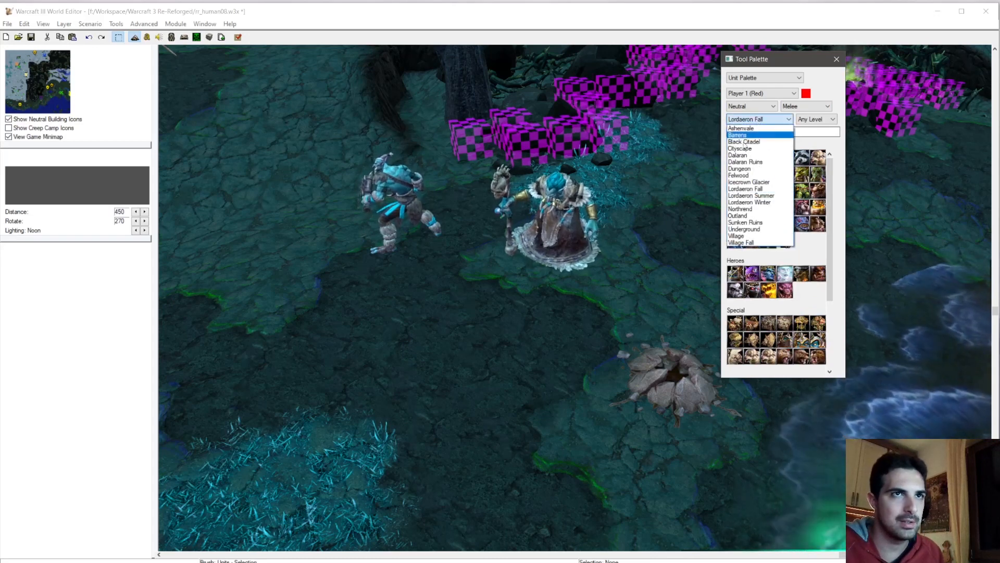
click(746, 183)
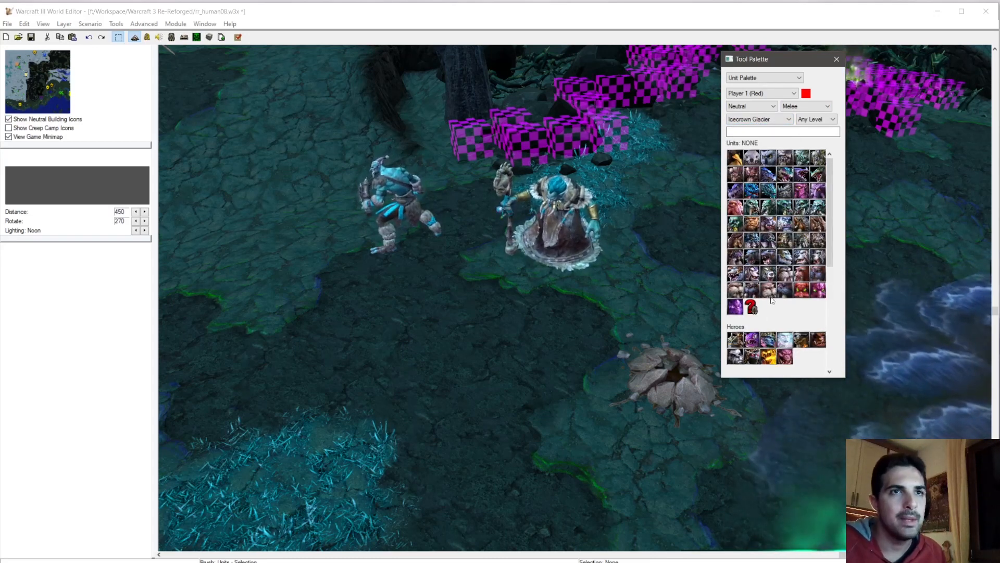
Step: Place a Tuskarr Spearman on the open ground in front of the Ice Troll
click(805, 276)
scroll(541, 260, down, 2)
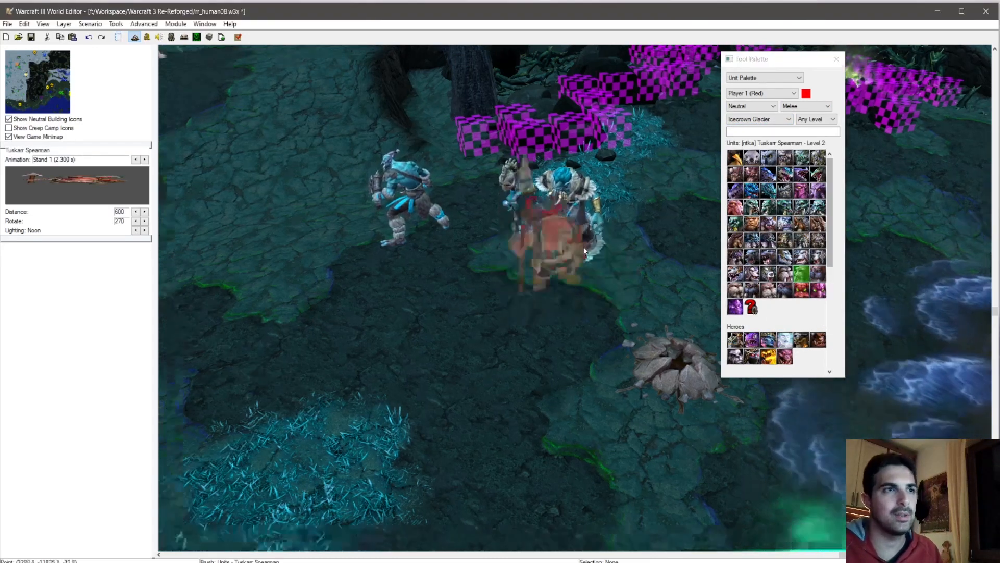
click(446, 304)
key(Escape)
click(454, 300)
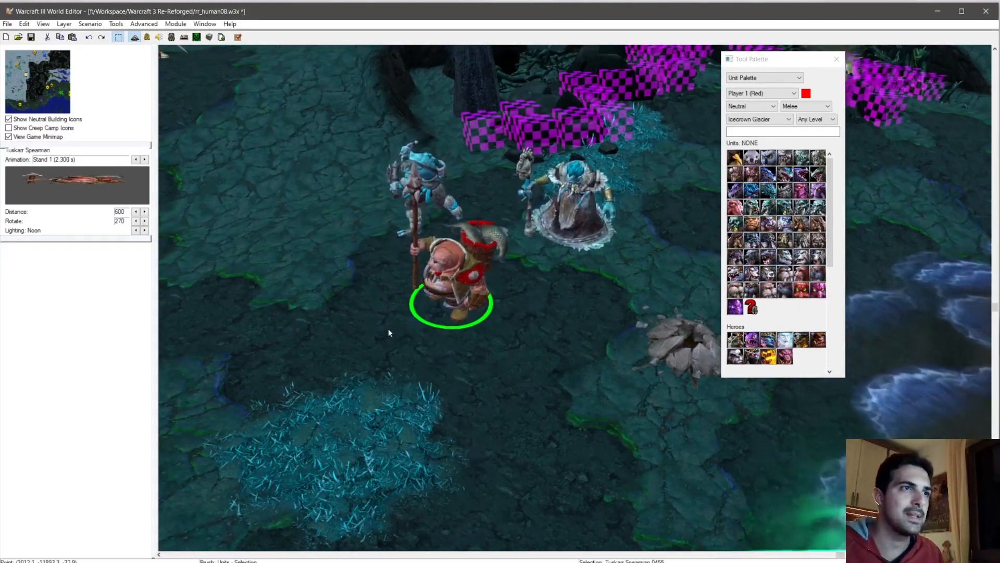
Step: Place a Tuskarr Warrior next to the Tuskarr Spearman, in front of the Ice Troll Priest
click(740, 293)
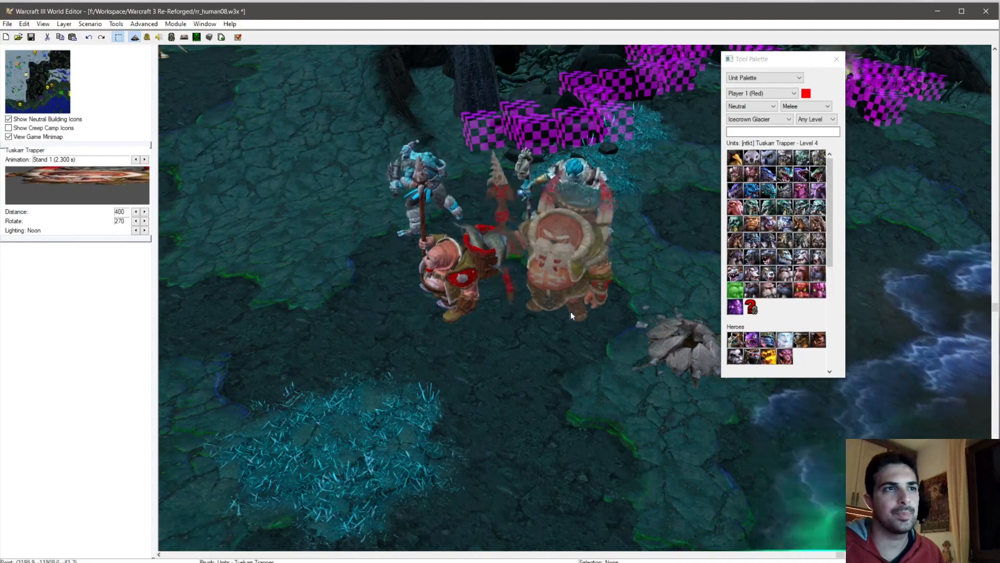
click(751, 291)
scroll(525, 177, up, 3)
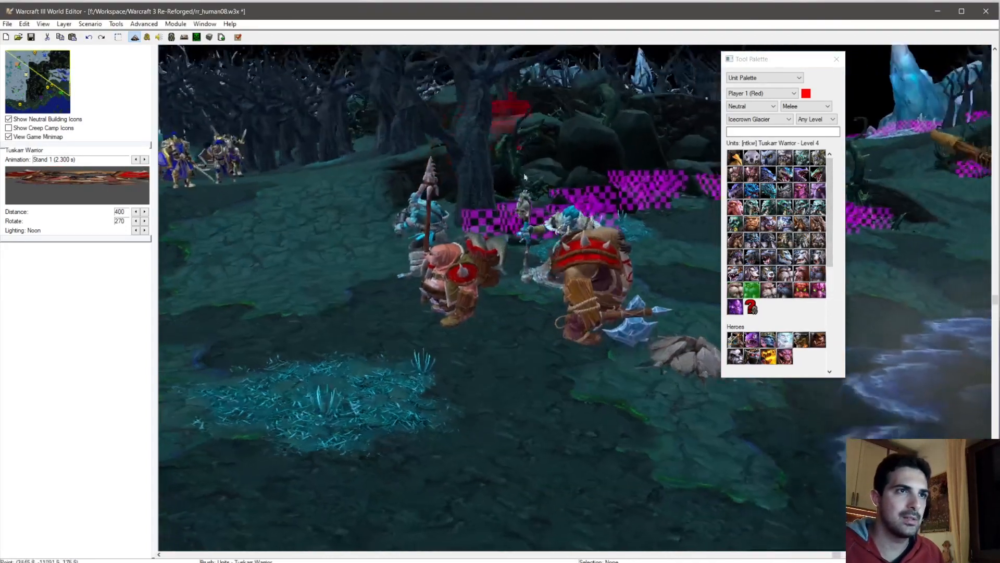
key(space)
mouse_move(524, 177)
ctrl+right_down()
mouse_move(611, 292)
mouse_move(614, 196)
ctrl+right_up()
click(577, 294)
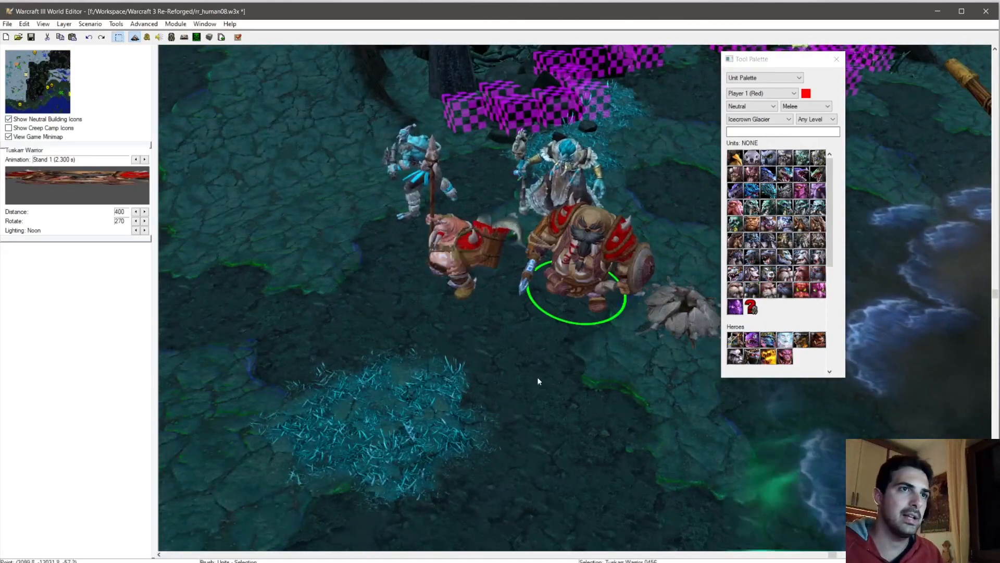
Step: Move the Tuskarr Warrior and Tuskarr Spearman across the clearing to the grass beside the bare trees, away from the trolls
scroll(582, 330, up, 2)
click(446, 267)
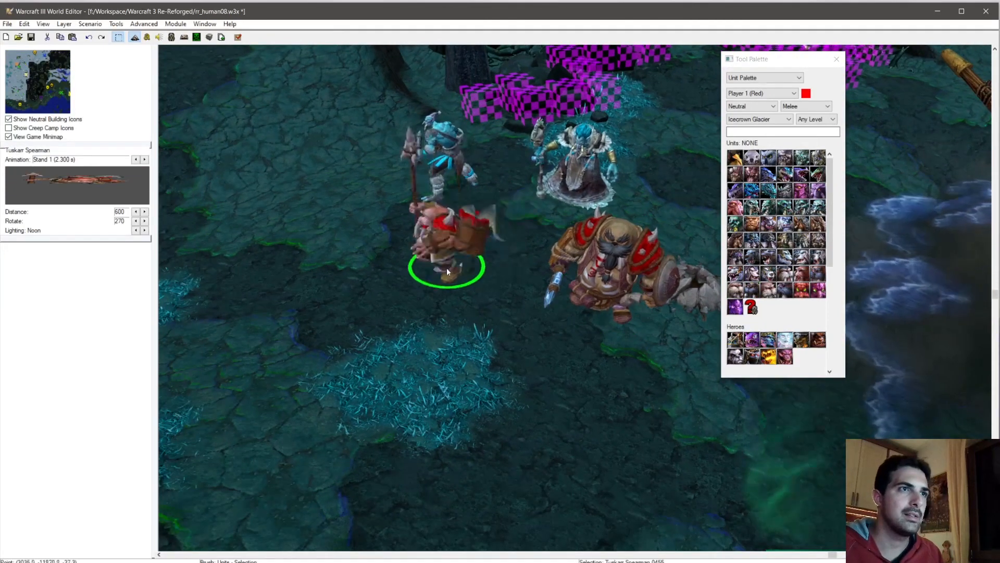
scroll(383, 273, down, 2)
scroll(383, 238, down, 2)
right_drag(383, 239, 466, 272)
click(465, 276)
ctrl+right_drag(452, 323, 534, 405)
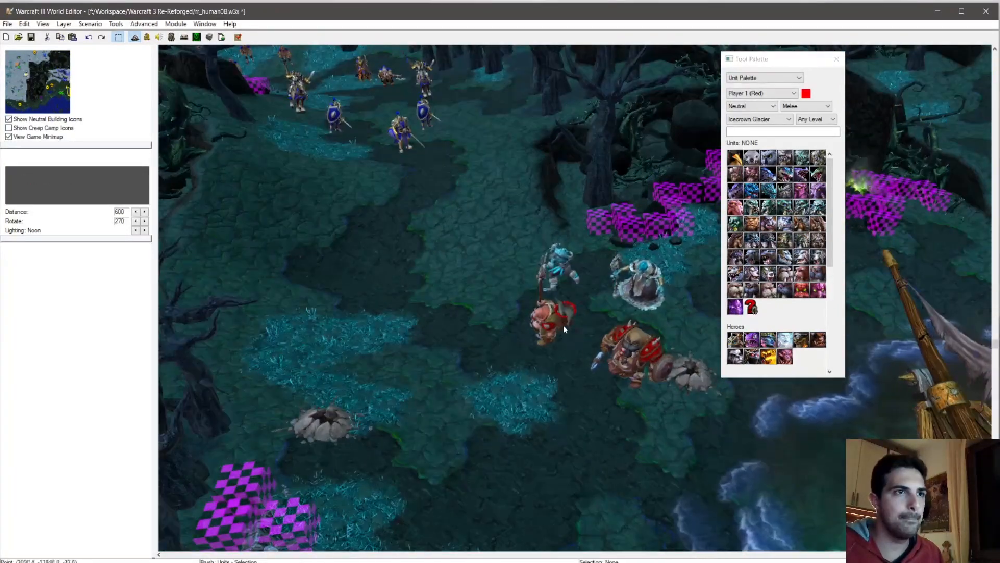
ctrl+right_drag(621, 341, 620, 304)
drag(638, 341, 356, 329)
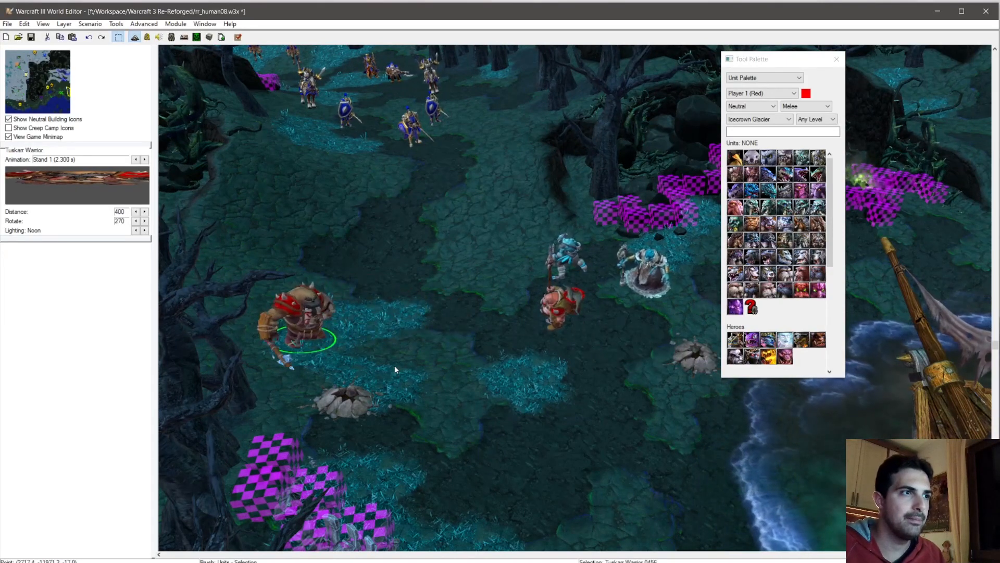
scroll(495, 328, up, 1)
drag(562, 307, 345, 308)
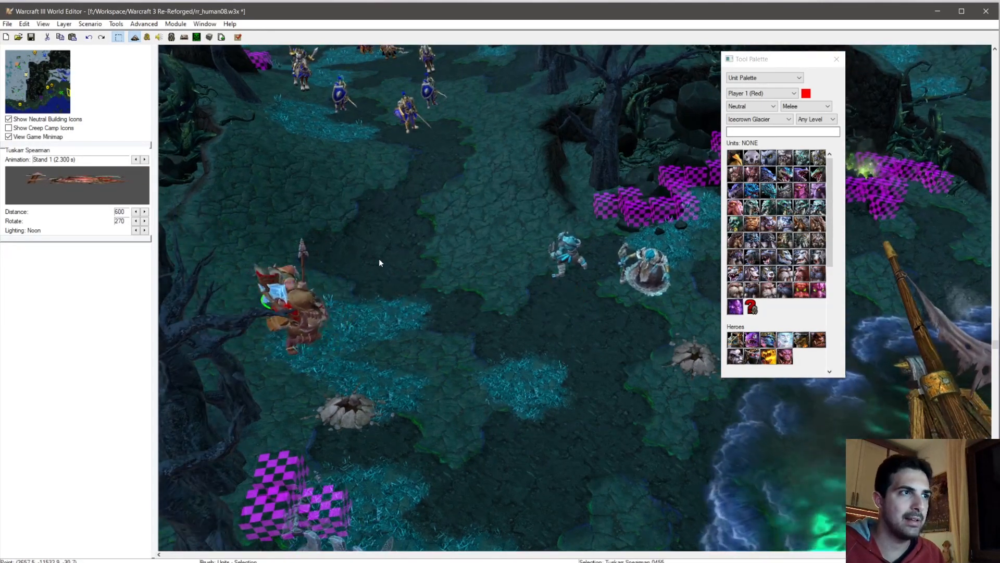
Step: Rearrange the Ice Troll and Ice Troll Priest so they stand close together in the clearing
ctrl+right_drag(379, 259, 559, 331)
drag(568, 259, 588, 249)
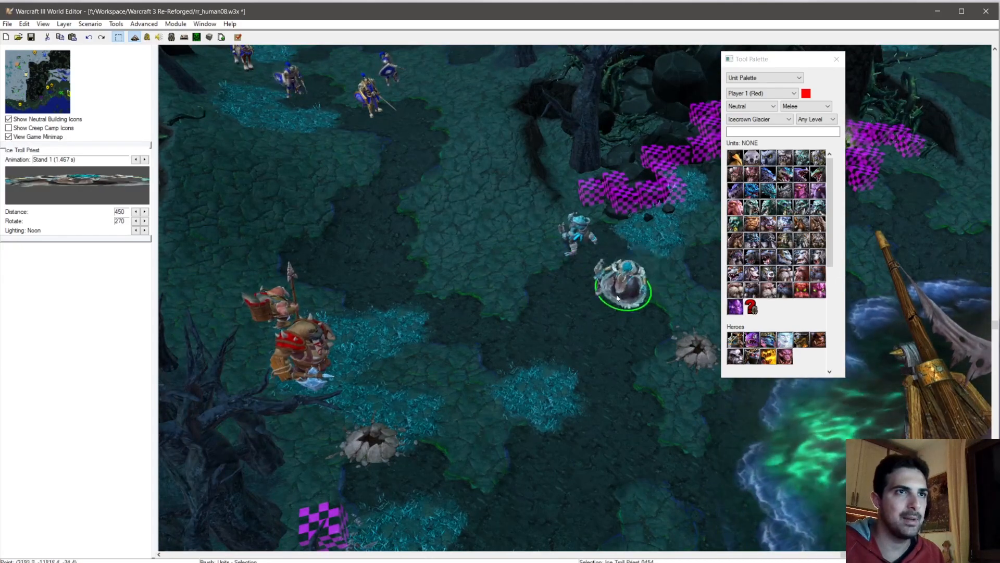
right_drag(545, 345, 533, 307)
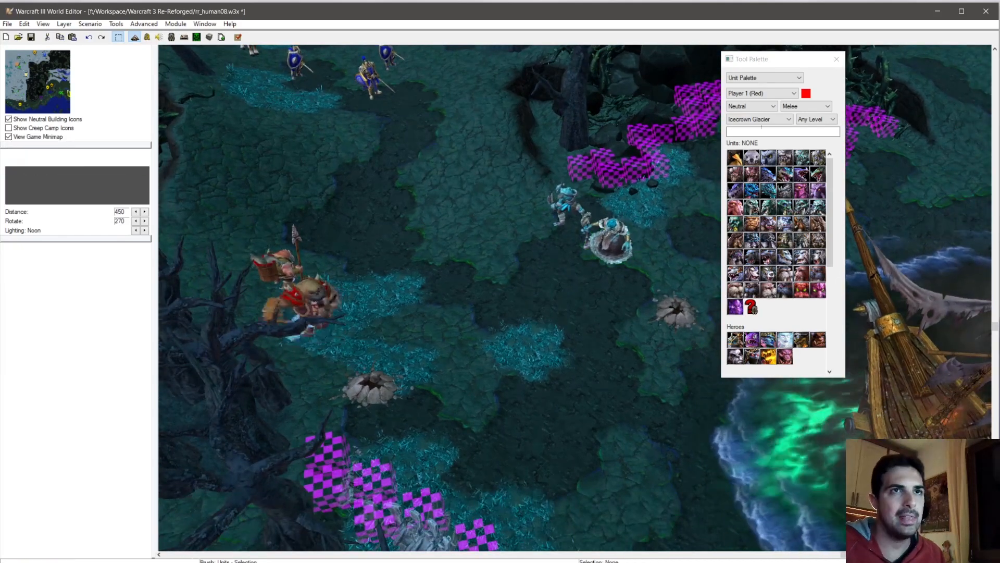
Step: Switch the neutral unit list to Custom and place a Trapper Warrior in the clearing near the Ice Troll Priest
click(794, 109)
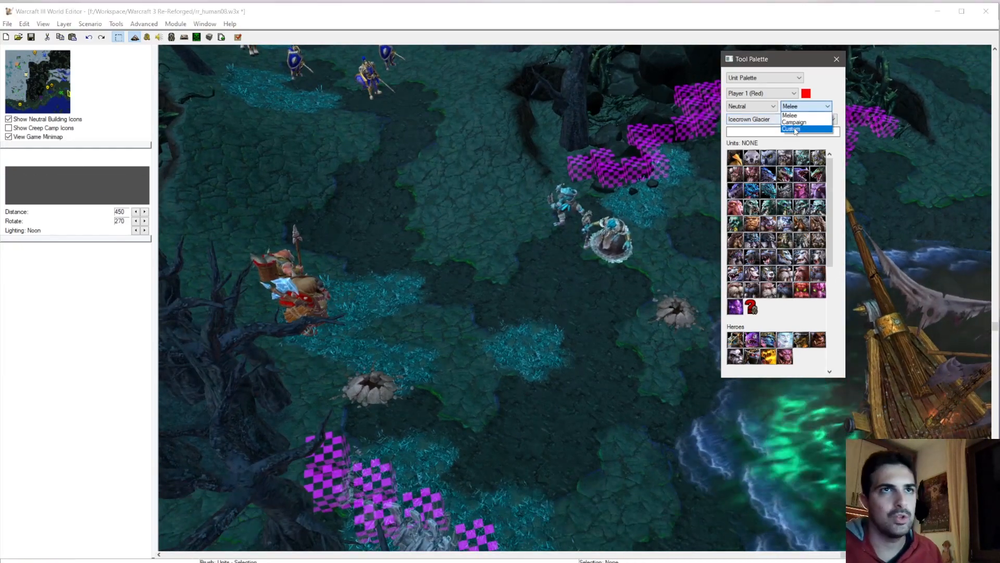
click(797, 127)
click(752, 161)
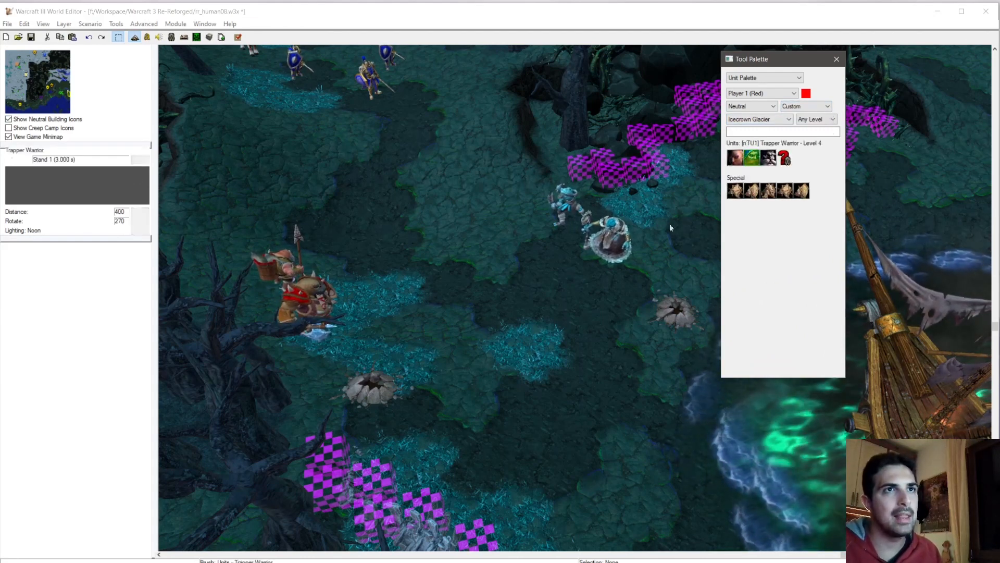
scroll(591, 305, up, 5)
click(590, 351)
right_drag(585, 286, 571, 246)
drag(567, 306, 591, 327)
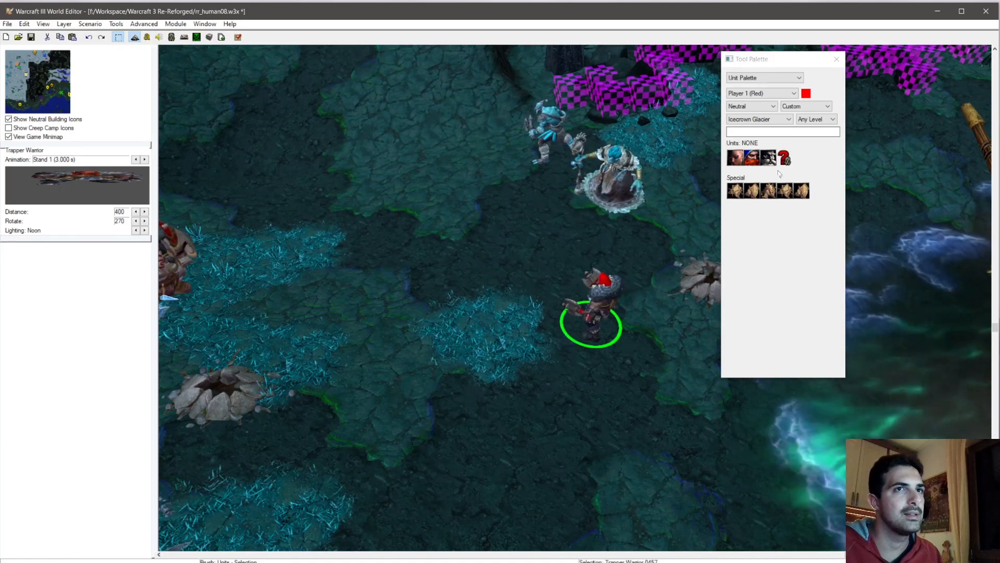
Step: Place a Trapper Shaman beside the Trapper Warrior, and move the warrior closer to the Ice Troll Priest
click(768, 157)
click(583, 395)
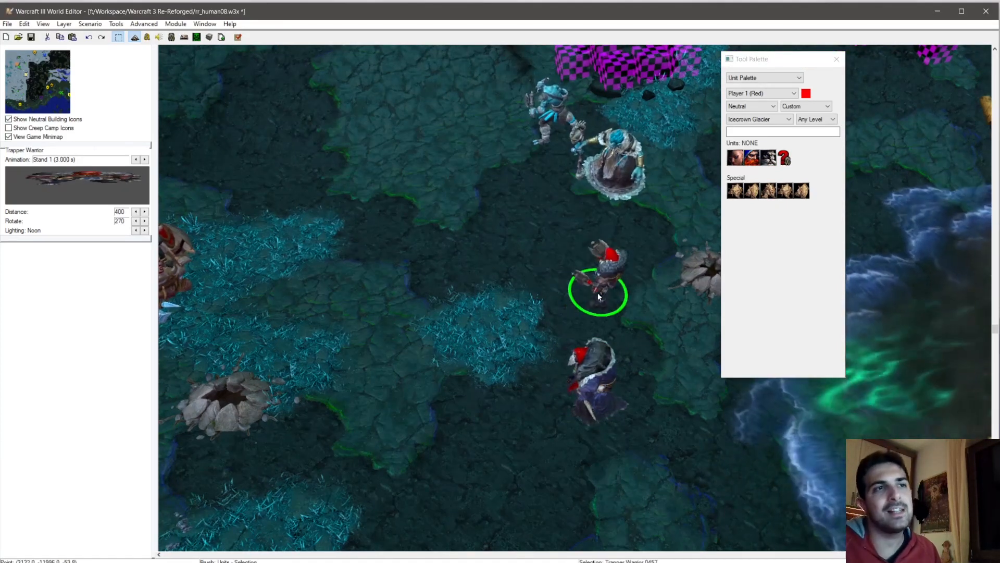
scroll(598, 292, up, 2)
Step: Review the arrangement and spacing of the ice troll, tuskarr and trapper groups around the clearing
click(540, 140)
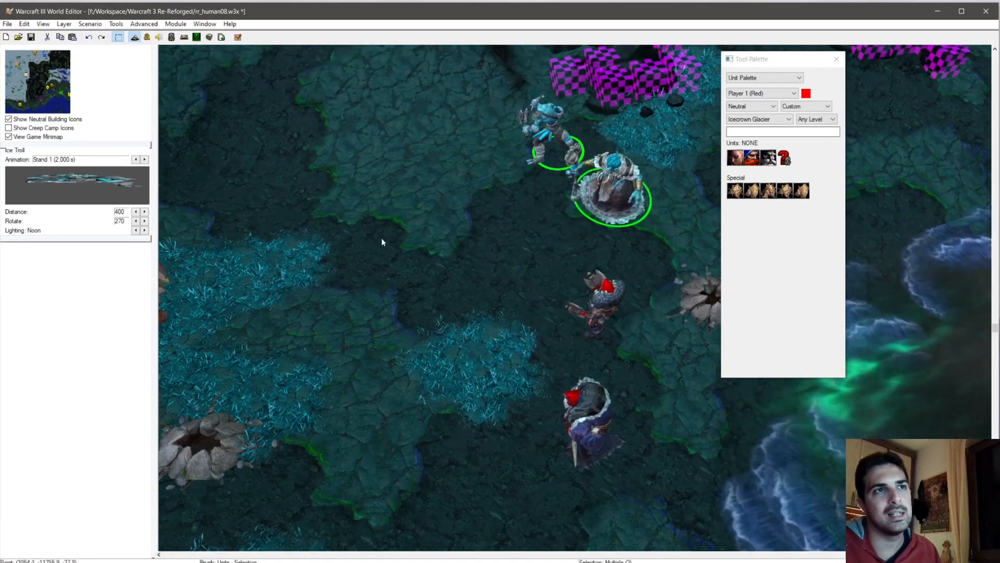
right_drag(379, 240, 500, 258)
drag(450, 258, 384, 319)
drag(204, 370, 374, 337)
right_drag(204, 370, 374, 337)
scroll(374, 336, down, 2)
right_drag(591, 235, 366, 229)
click(417, 260)
drag(554, 275, 665, 433)
drag(525, 331, 489, 362)
drag(538, 228, 524, 343)
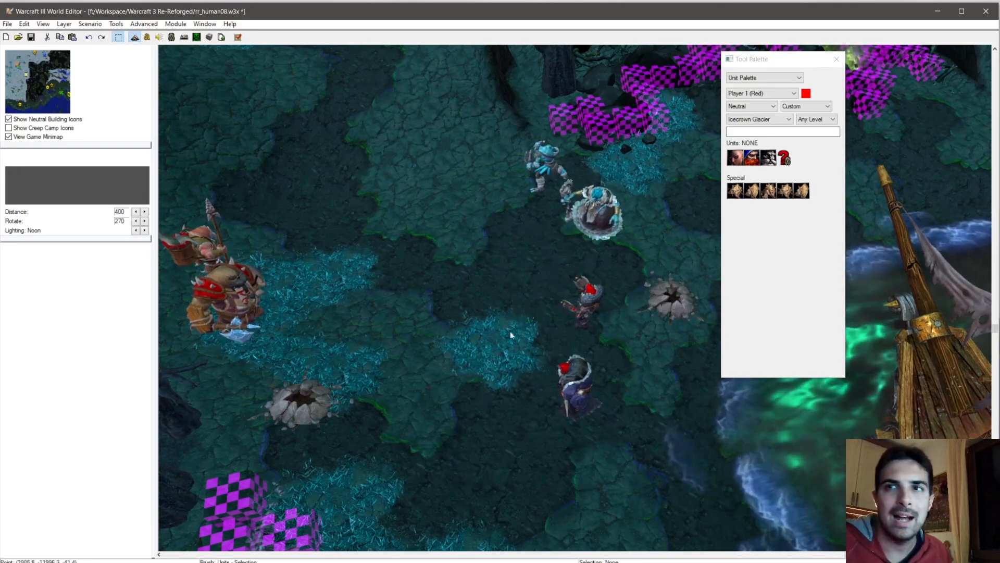
drag(634, 292, 474, 324)
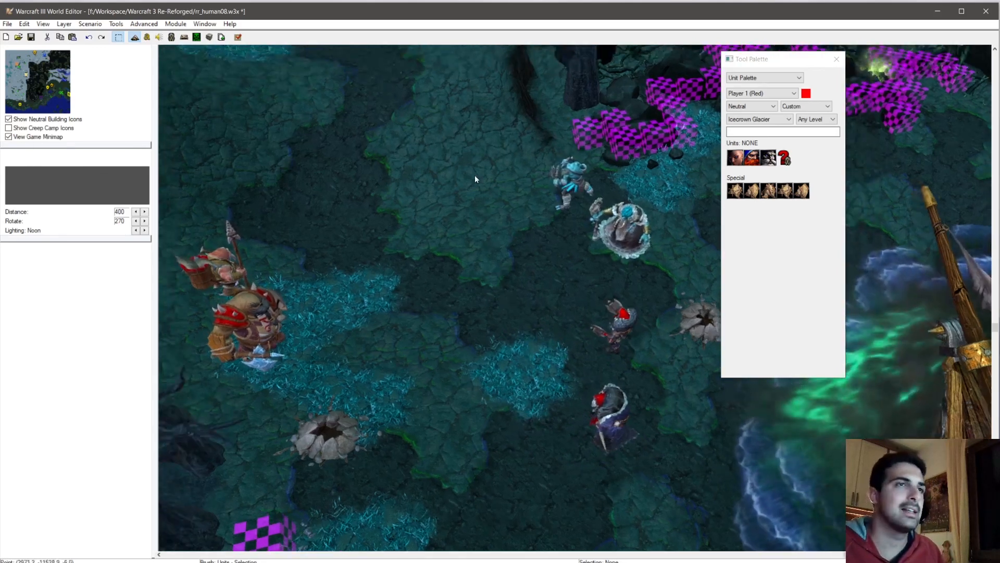
drag(471, 154, 657, 252)
right_drag(451, 231, 494, 236)
drag(518, 238, 244, 366)
right_drag(450, 274, 495, 270)
drag(543, 180, 716, 258)
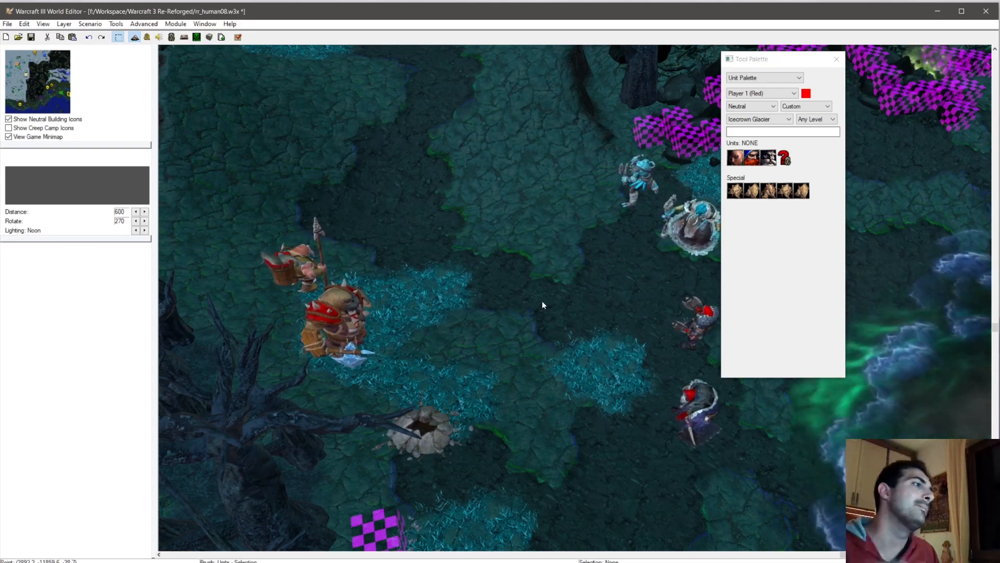
scroll(659, 328, down, 3)
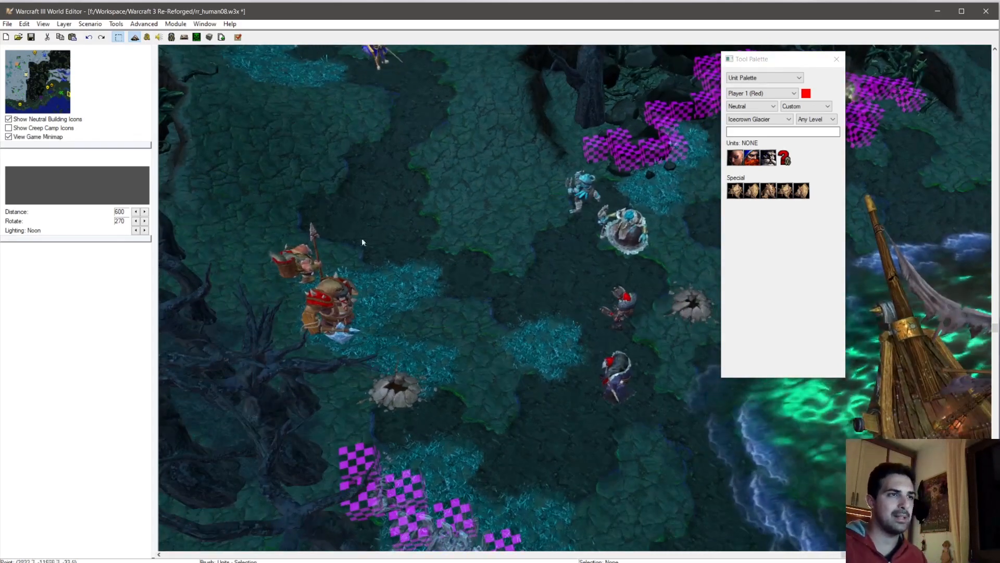
Step: Shift the Trapper Warrior and Trapper Shaman together slightly closer to the Ice Troll Priest
drag(567, 256, 677, 287)
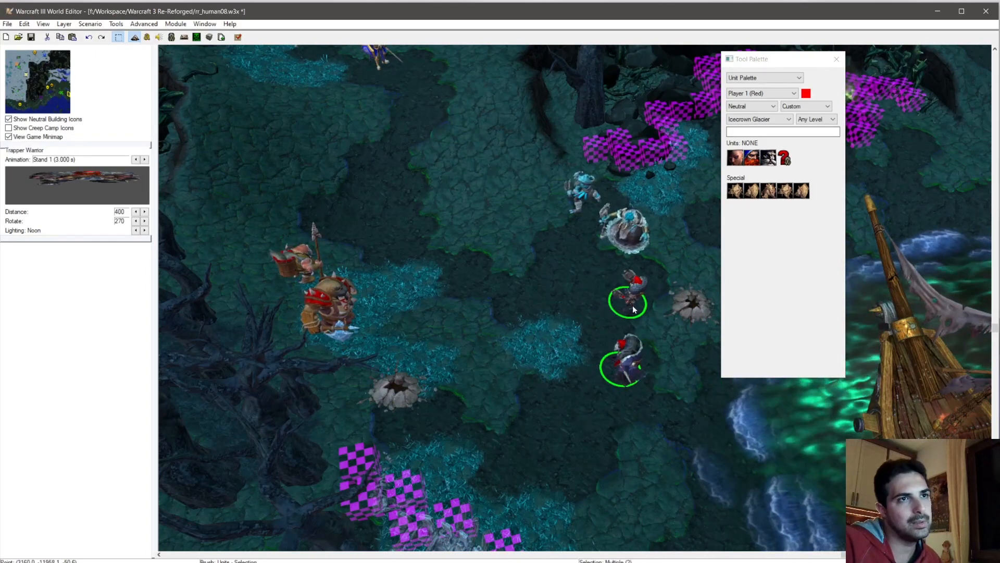
click(565, 316)
scroll(521, 333, down, 2)
ctrl+right_drag(534, 339, 479, 273)
ctrl+right_drag(512, 328, 497, 364)
scroll(467, 296, up, 3)
ctrl+right_drag(467, 297, 447, 257)
Step: Set the unit owner to First Legion (Blue) and show the Custom units of the Human race
click(764, 94)
click(766, 108)
click(802, 107)
click(801, 128)
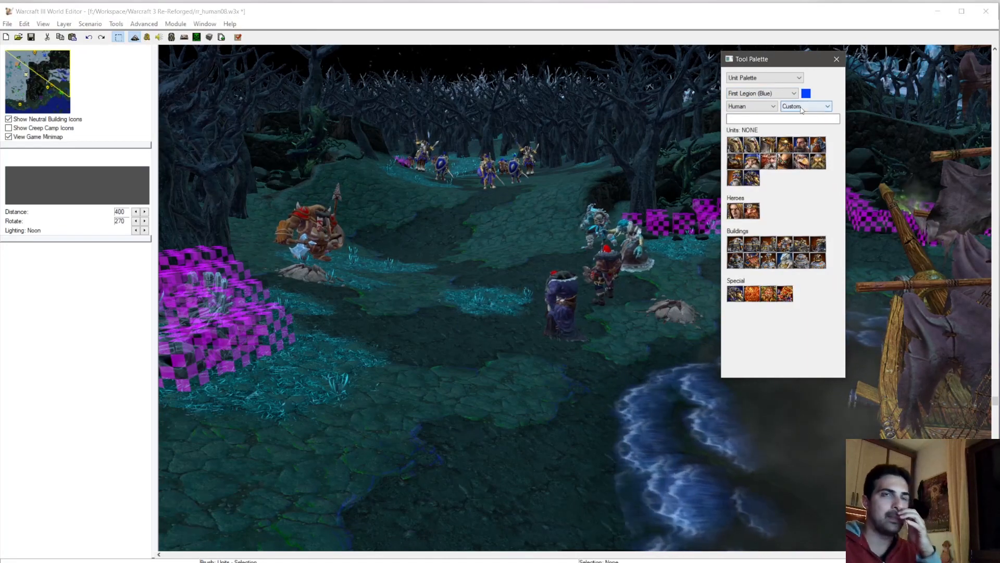
click(556, 206)
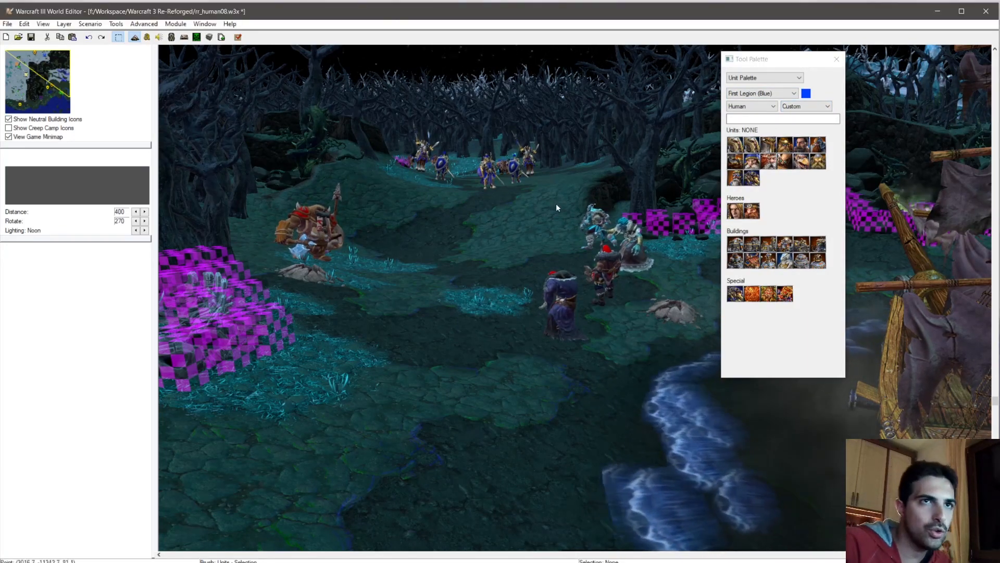
ctrl+right_drag(555, 204, 576, 242)
Step: Place Muradin Bronzebeard (No Glow) on the ground beside the bare trees, facing the units in the clearing
click(751, 211)
mouse_move(269, 494)
right_down()
mouse_move(493, 250)
mouse_move(419, 228)
right_up()
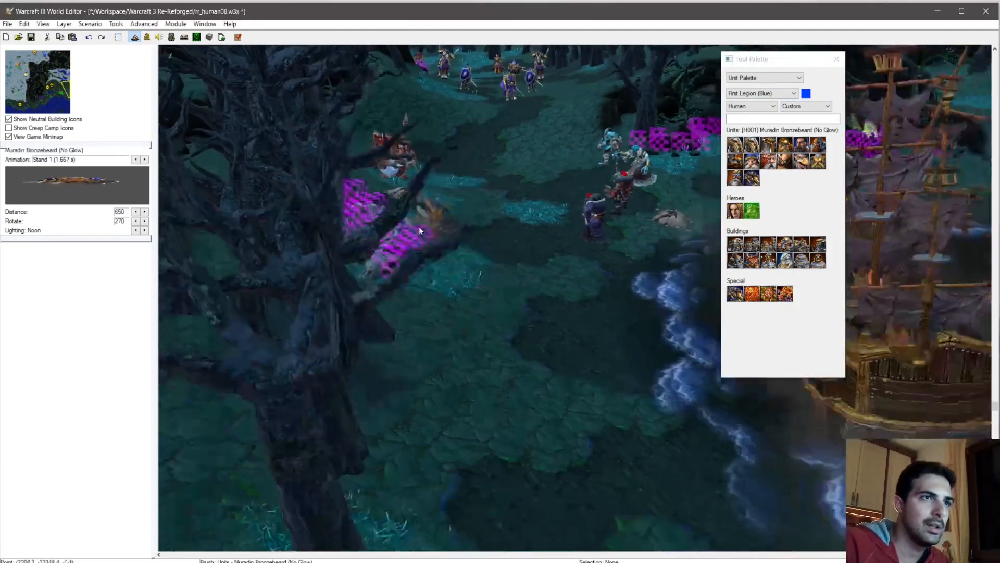
click(487, 414)
key(Escape)
ctrl+click(499, 313)
drag(487, 413, 426, 417)
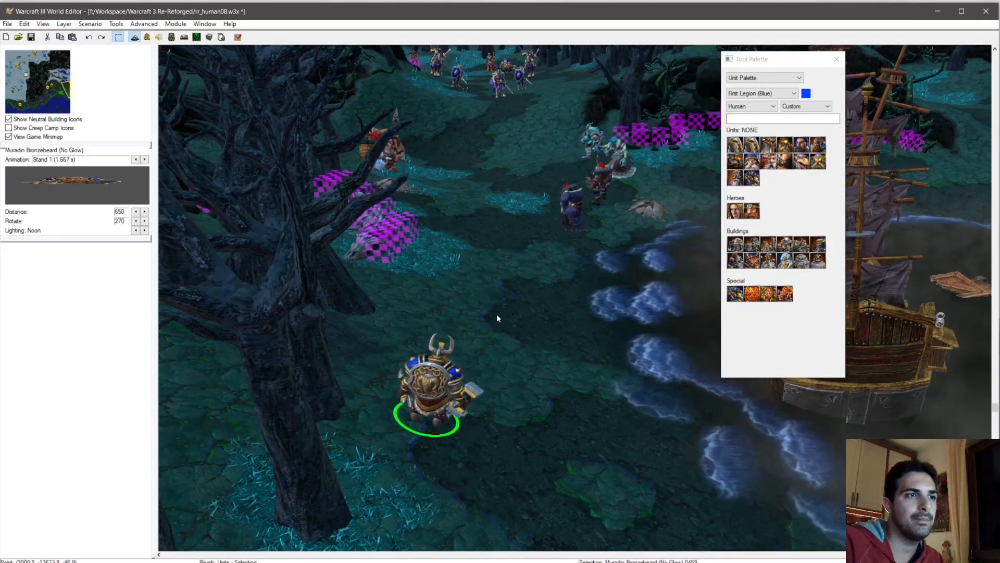
right_drag(507, 315, 459, 295)
click(479, 293)
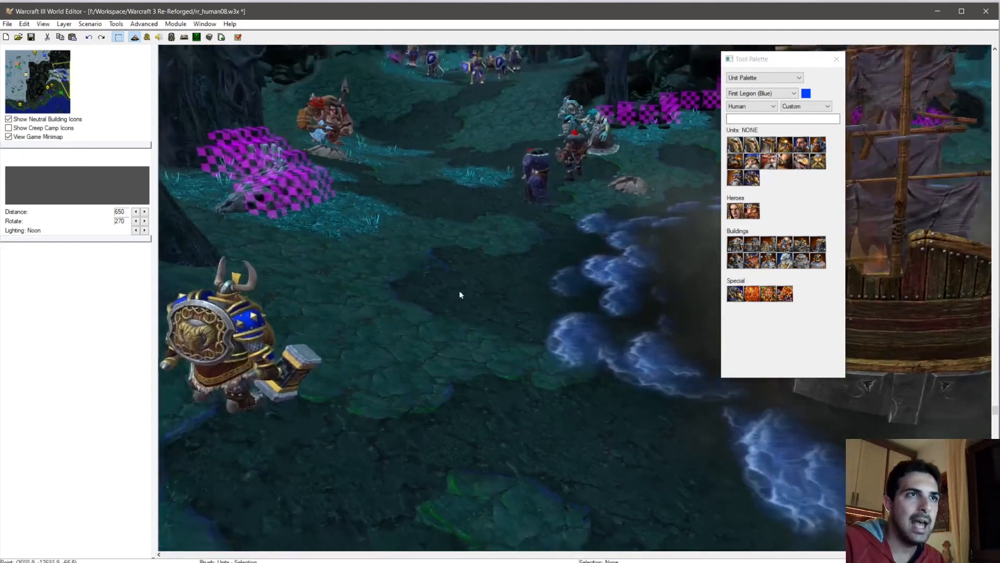
Step: Place Captain Falric next to Muradin Bronzebeard and turn him toward the clearing
click(751, 145)
click(370, 291)
right_drag(486, 226, 566, 263)
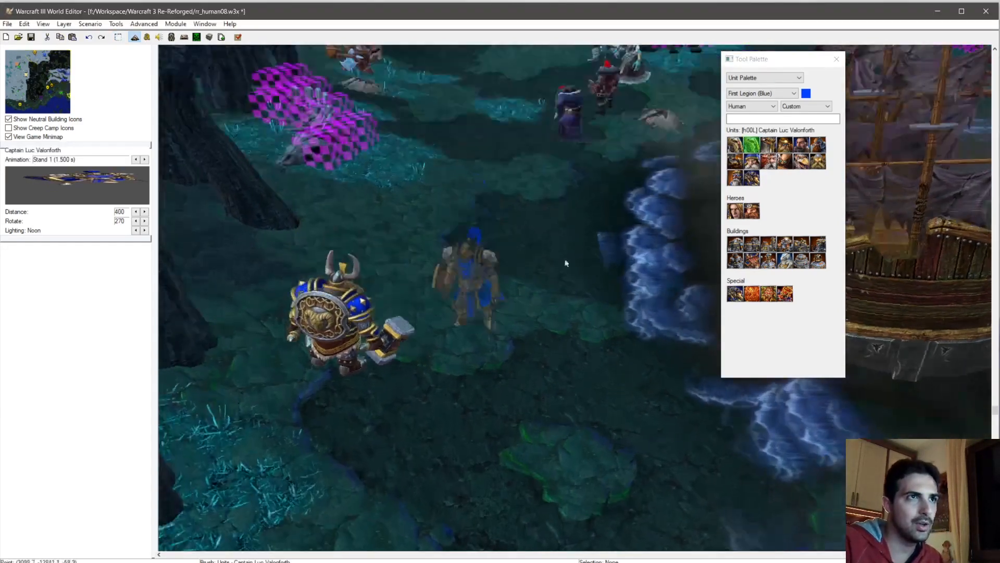
click(735, 145)
click(472, 460)
key(space)
ctrl+click(453, 293)
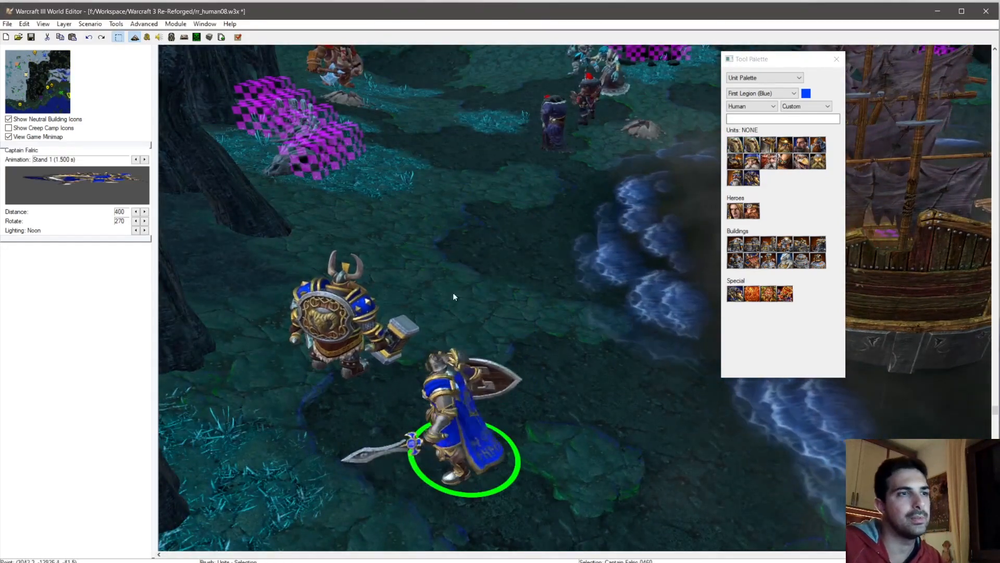
Step: Place Captain Marwyn beside Captain Falric facing the clearing, and move Falric closer to Muradin Bronzebeard
click(768, 145)
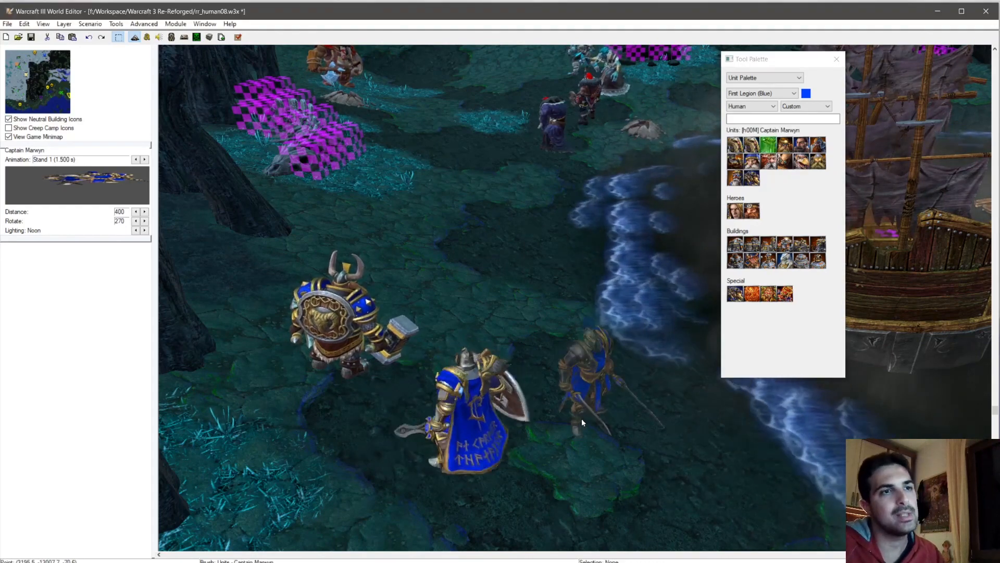
click(581, 418)
key(space)
mouse_move(556, 299)
right_down()
mouse_move(354, 322)
mouse_move(344, 366)
right_up()
drag(409, 461, 443, 414)
click(461, 314)
click(437, 431)
drag(419, 464, 409, 491)
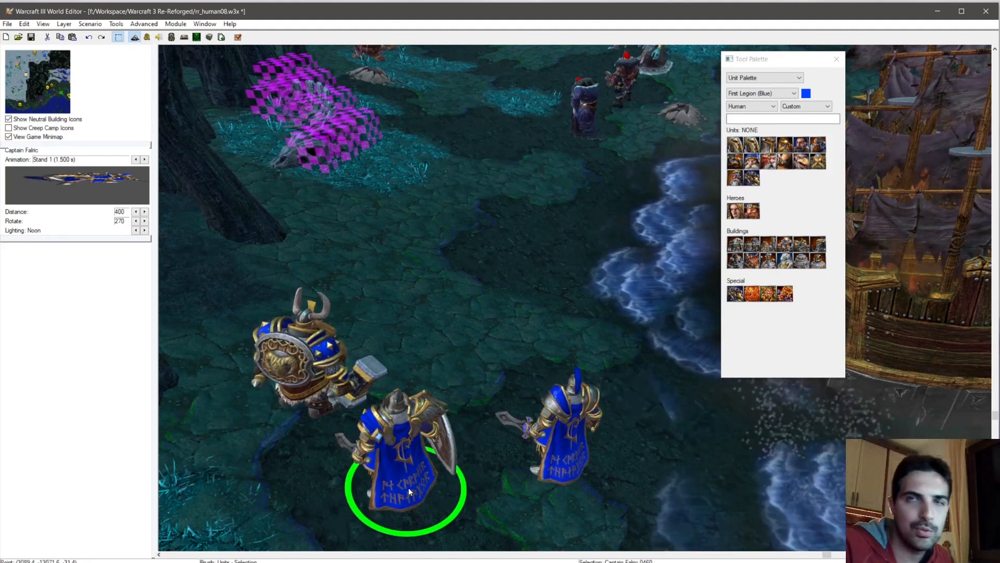
Step: Move Captain Falric ahead of Muradin Bronzebeard, to the ground between the bare tree and the purple checkered doodads
right_drag(416, 493, 639, 399)
scroll(552, 375, up, 4)
ctrl+right_drag(551, 375, 839, 373)
scroll(426, 321, up, 3)
scroll(839, 373, down, 4)
ctrl+right_drag(431, 353, 494, 368)
scroll(494, 364, up, 2)
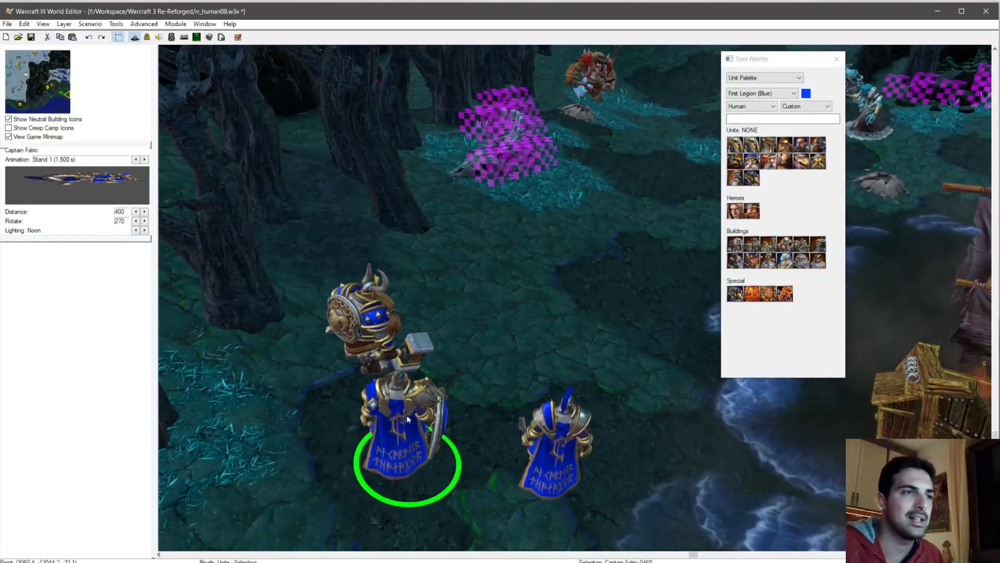
drag(479, 259, 445, 262)
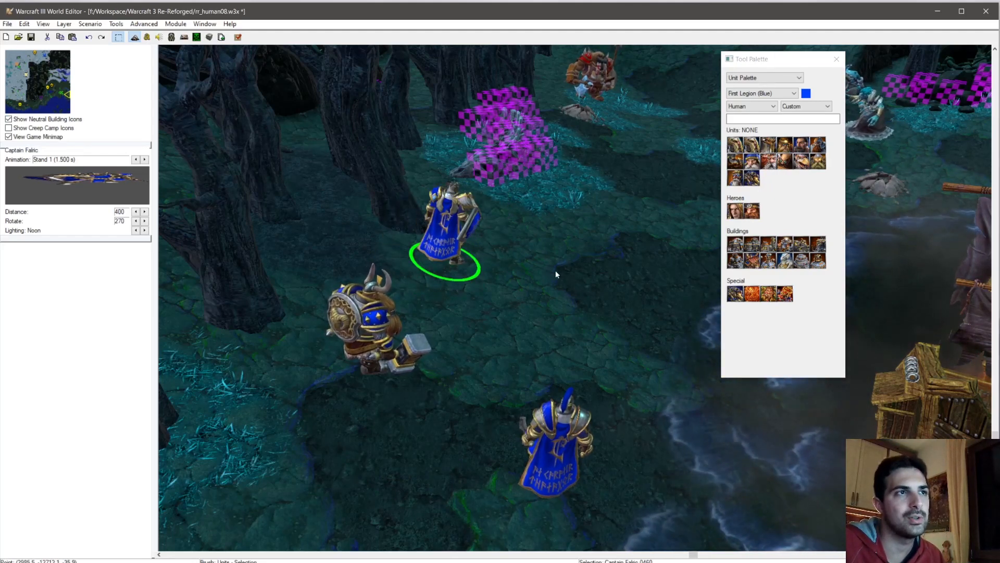
drag(433, 269, 453, 216)
right_drag(545, 235, 499, 307)
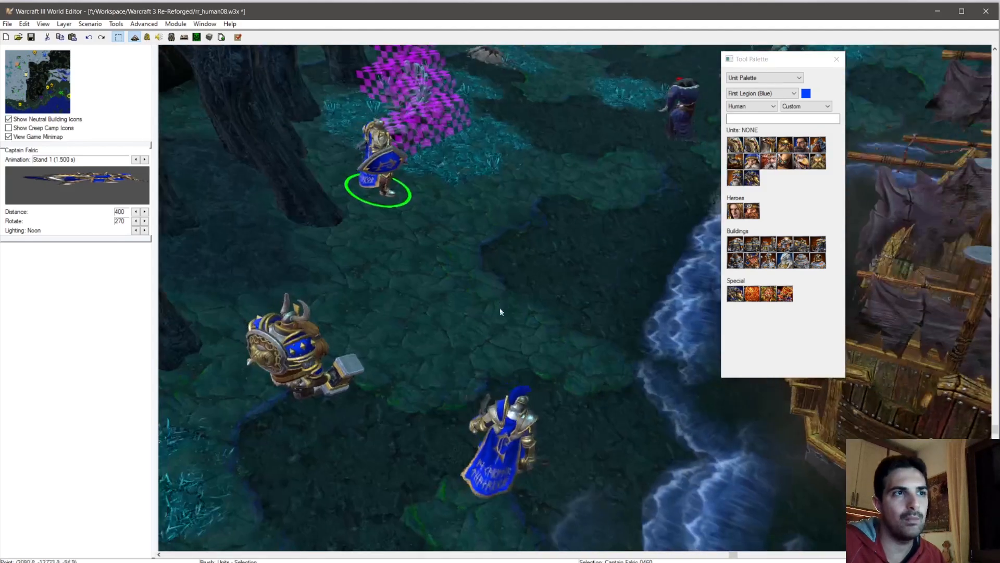
Step: Move Captain Marwyn forward, closer to the shoreline
click(510, 437)
drag(545, 422, 544, 388)
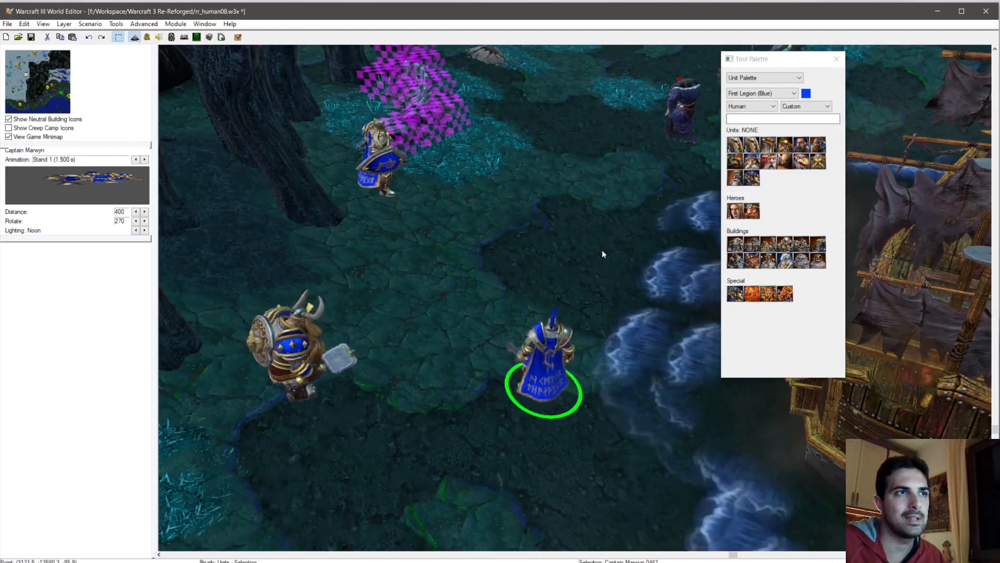
click(294, 358)
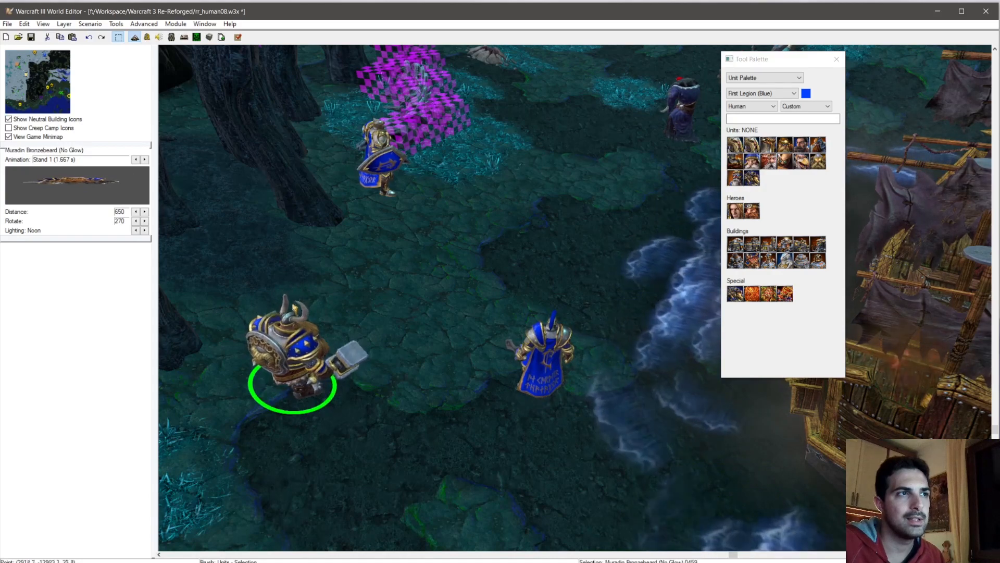
click(406, 362)
right_drag(405, 362, 356, 433)
Step: Place Arthas (No Glow) ahead of Captain Marwyn and move him to the water's edge near the trappers
click(735, 211)
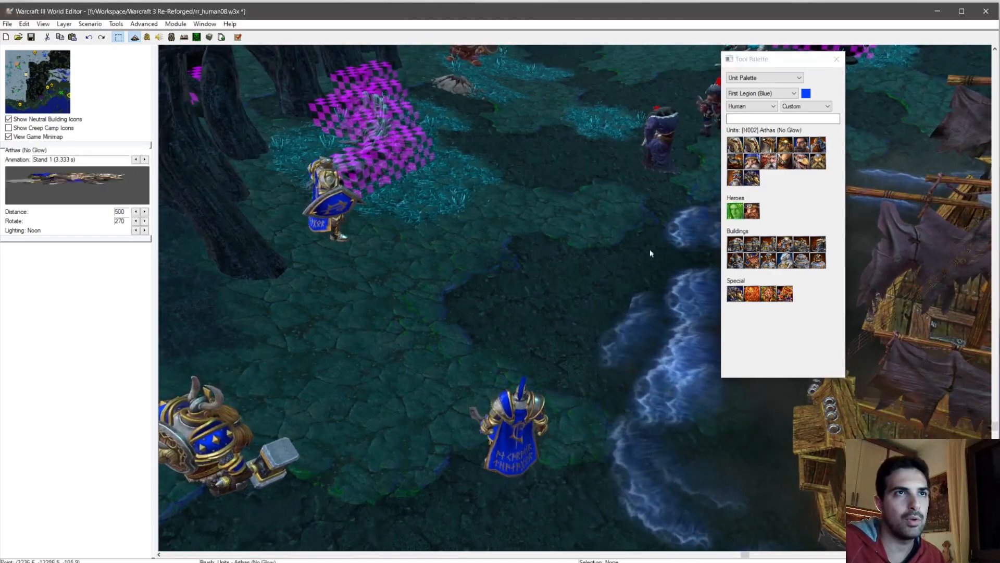
right_drag(496, 281, 339, 440)
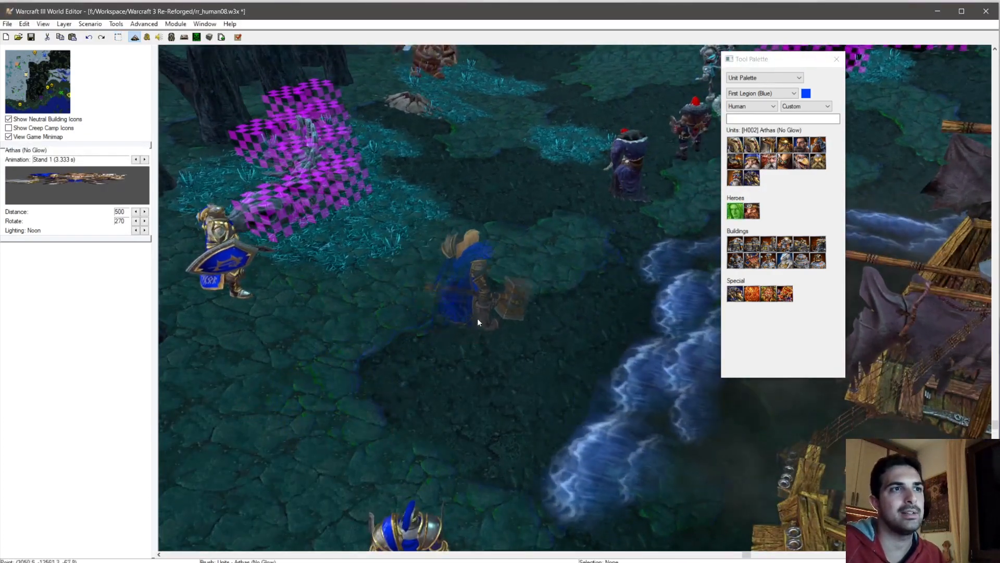
click(478, 317)
right_click(519, 314)
drag(519, 312, 562, 345)
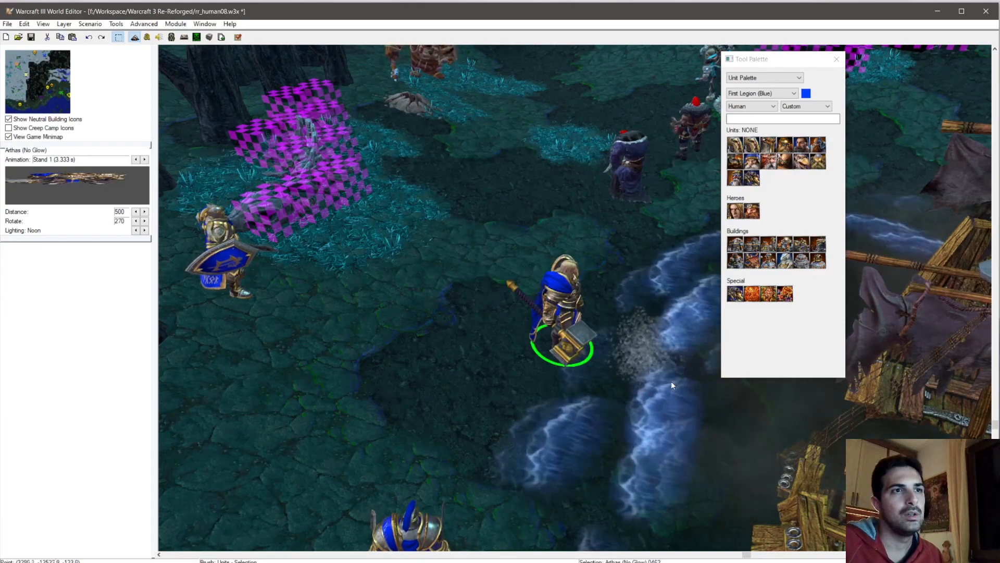
scroll(614, 321, down, 1)
scroll(613, 320, up, 3)
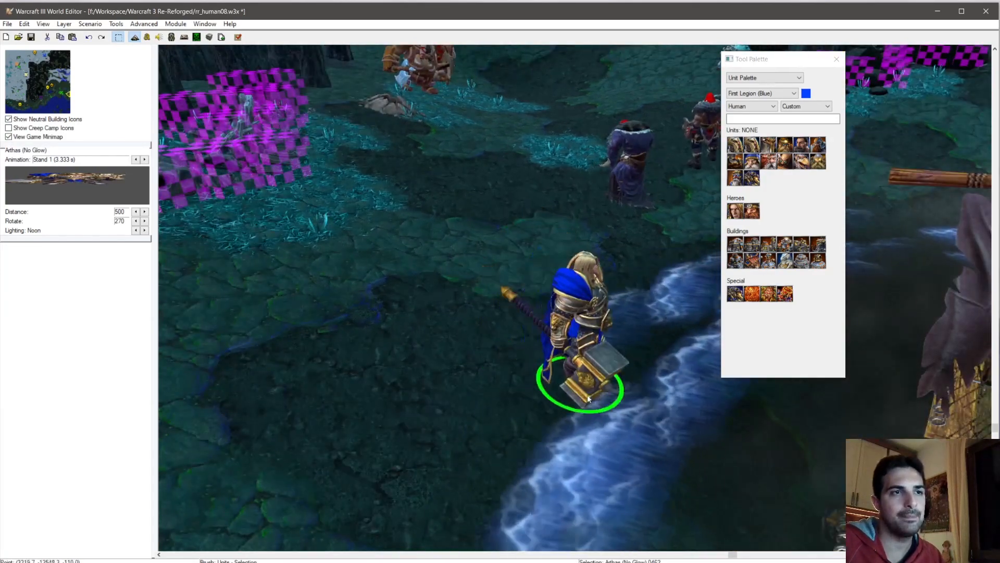
scroll(610, 337, up, 6)
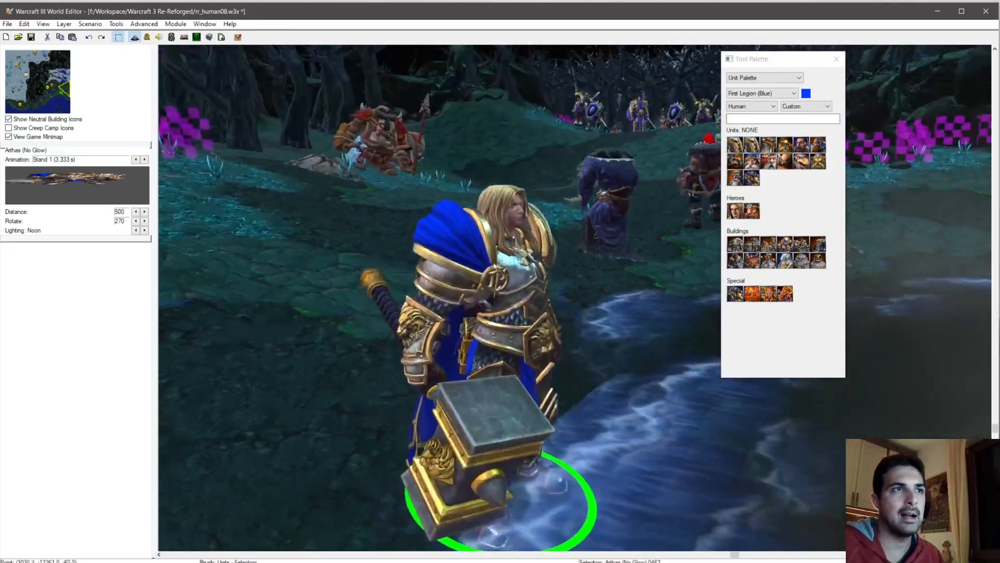
ctrl+right_drag(494, 265, 525, 327)
scroll(525, 326, down, 5)
Step: Turn the Trapper Shaman, Trapper Warrior and ice trolls to face Arthas at the water's edge
right_drag(533, 202, 520, 314)
click(542, 151)
scroll(553, 261, down, 3)
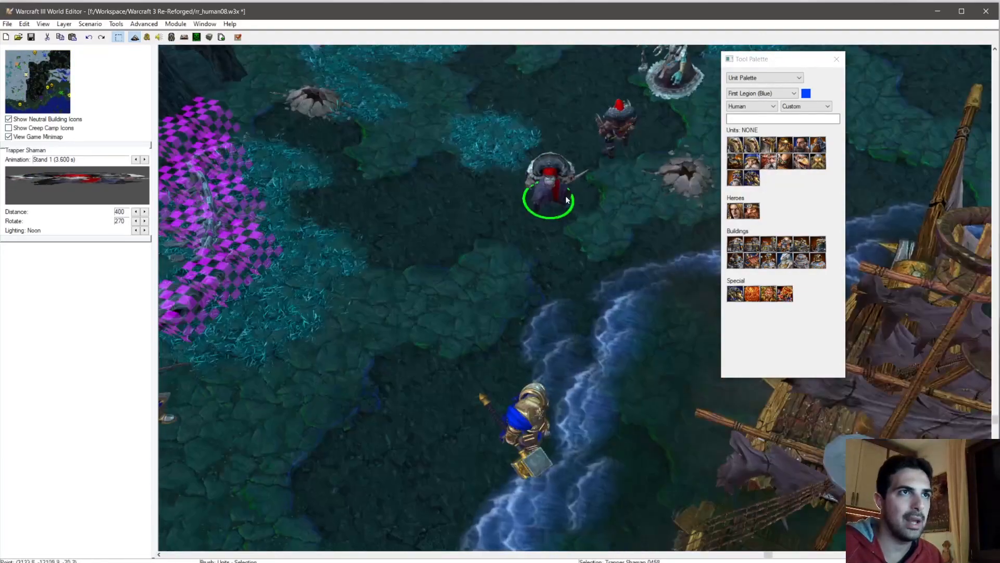
right_drag(567, 197, 562, 294)
click(599, 234)
right_drag(604, 230, 592, 357)
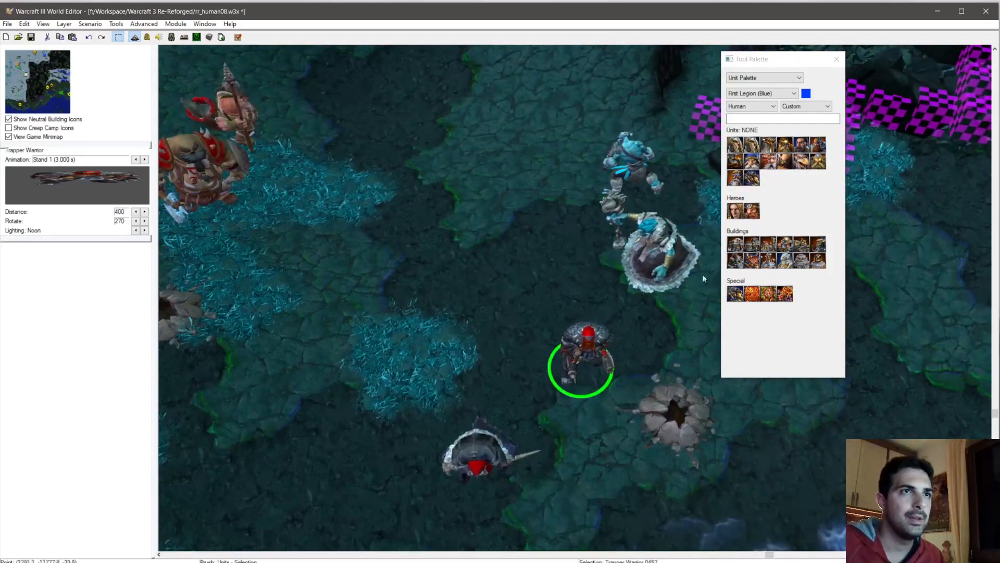
click(669, 266)
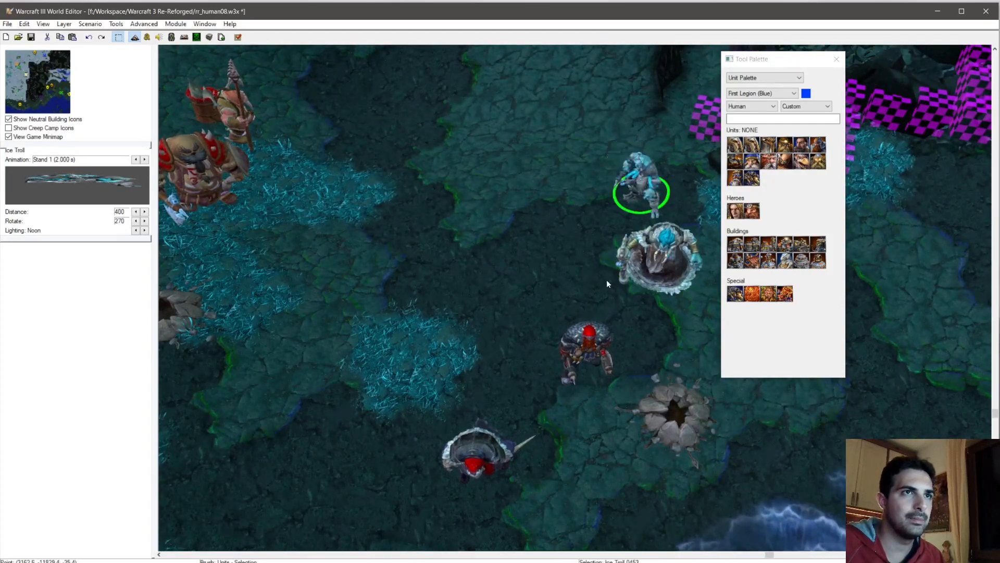
right_drag(521, 208, 606, 228)
scroll(606, 228, down, 3)
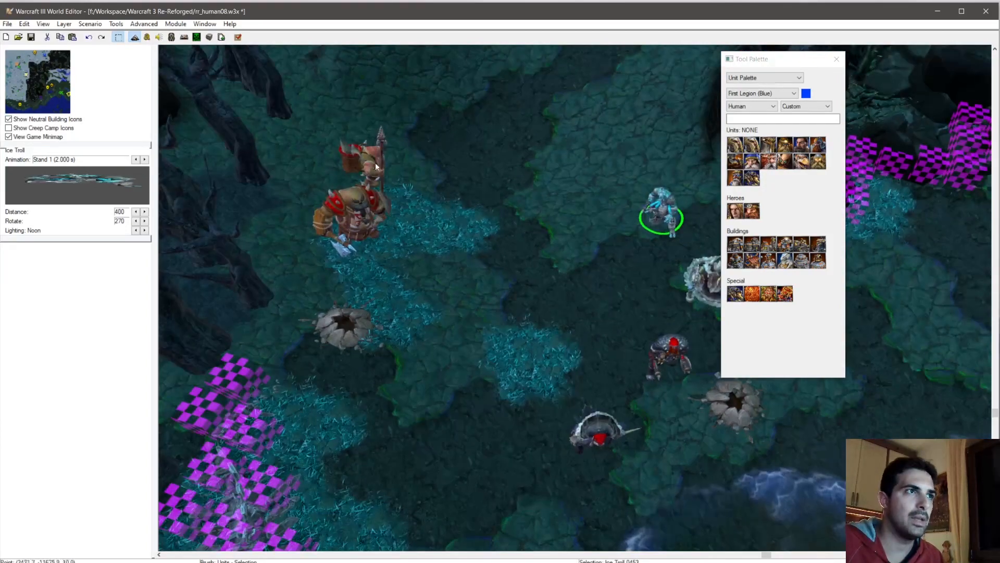
Step: Move the Trapper Warrior onto the cyan grass patch between the tuskarr units and the Trapper Shaman
right_drag(661, 295, 637, 265)
click(641, 322)
right_drag(494, 348, 689, 238)
click(474, 392)
right_drag(473, 391, 510, 175)
Step: Inspect Arthas at the water's edge from several angles against the burning shipwreck and the shoreline
scroll(457, 355, up, 3)
scroll(560, 315, up, 3)
ctrl+right_drag(568, 320, 602, 261)
scroll(425, 296, down, 3)
scroll(600, 236, down, 4)
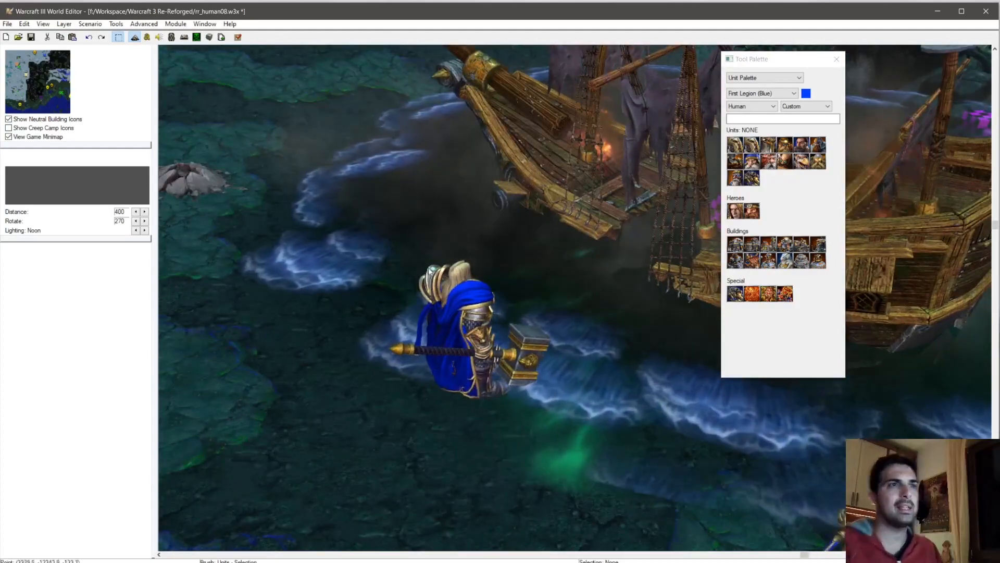
ctrl+right_drag(430, 271, 509, 295)
scroll(547, 289, up, 2)
scroll(612, 294, up, 2)
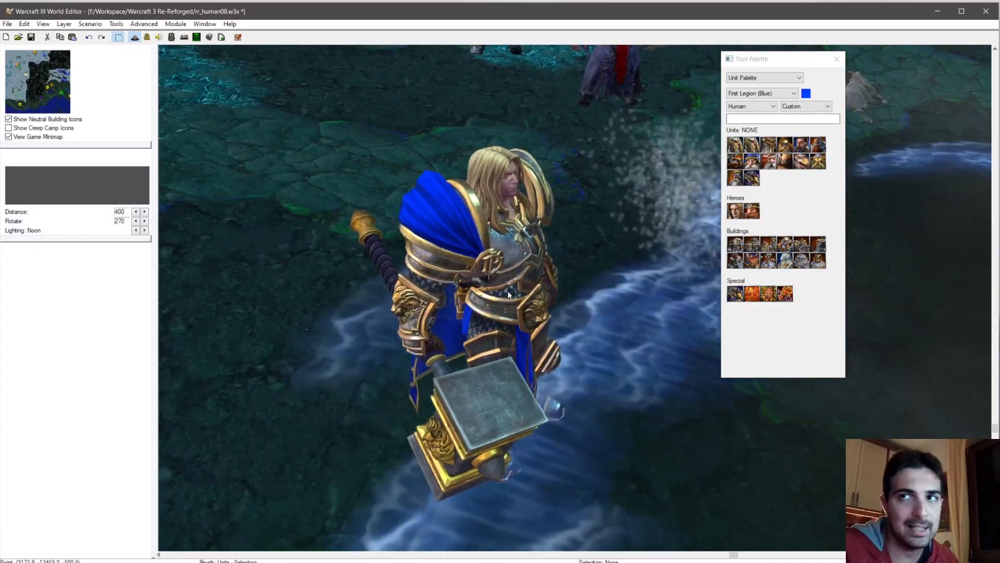
ctrl+right_drag(535, 253, 291, 354)
ctrl+right_drag(605, 395, 554, 273)
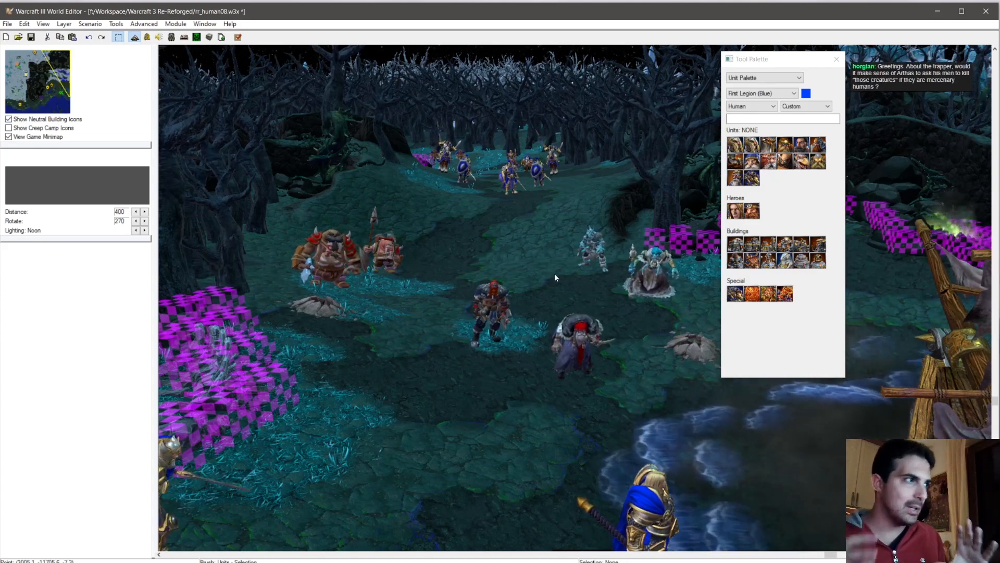
Step: Examine how the trapper, troll and tuskarr units line up when viewed from behind Arthas
right_drag(640, 279, 586, 224)
scroll(586, 224, down, 3)
scroll(610, 307, up, 3)
ctrl+right_drag(610, 307, 831, 411)
ctrl+right_drag(417, 297, 669, 359)
scroll(519, 300, up, 3)
ctrl+right_drag(518, 301, 598, 242)
scroll(597, 242, up, 1)
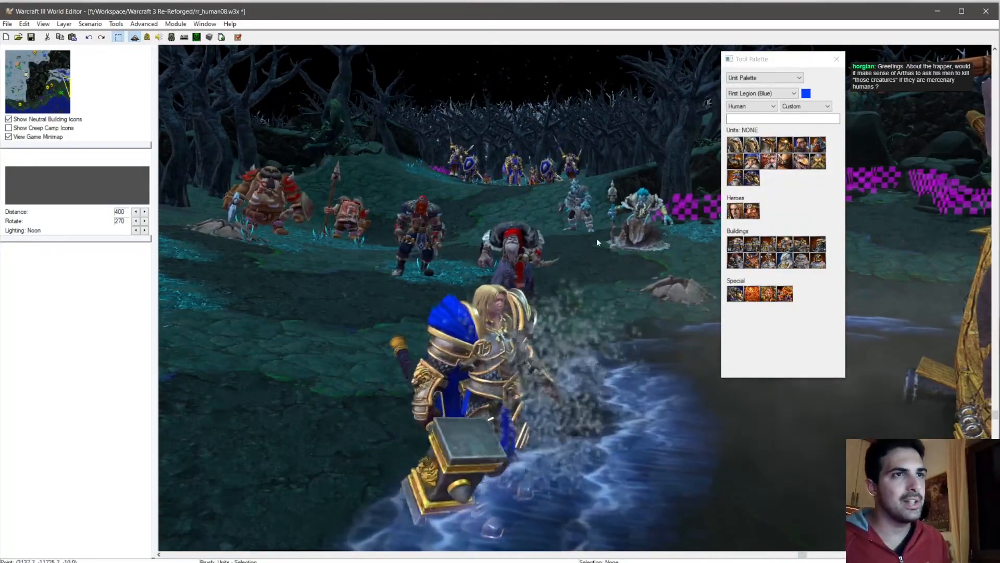
scroll(598, 242, up, 1)
ctrl+right_drag(519, 283, 528, 293)
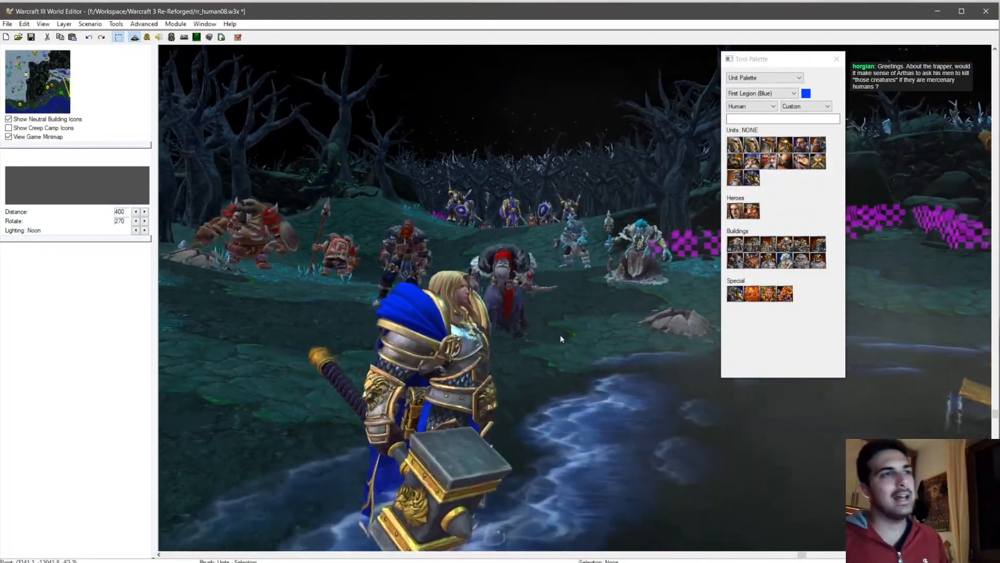
ctrl+right_drag(517, 207, 552, 390)
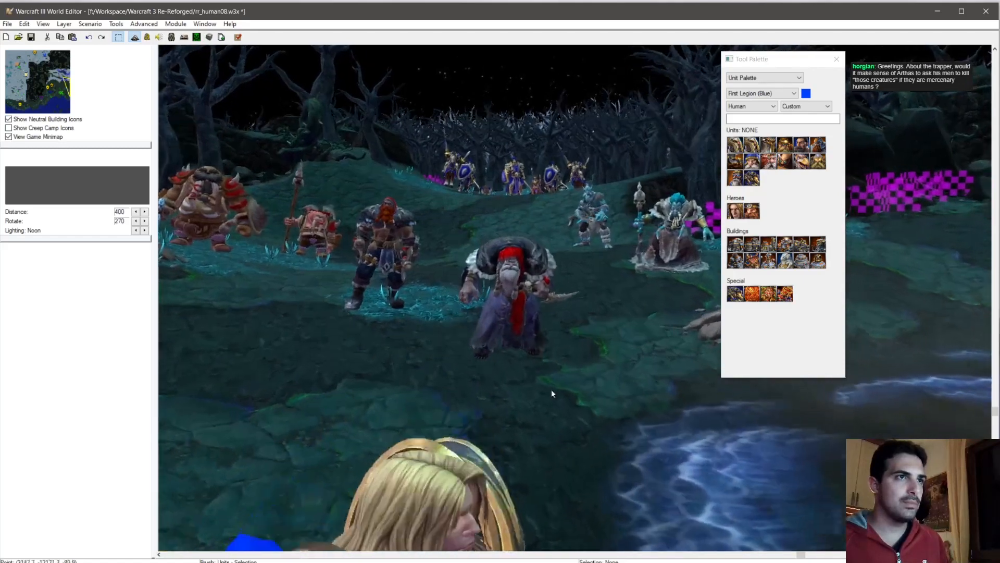
Step: Examine the trappers up close and the First Legion captain, footmen and knights on the forest path
right_drag(477, 227, 527, 320)
right_drag(507, 224, 536, 336)
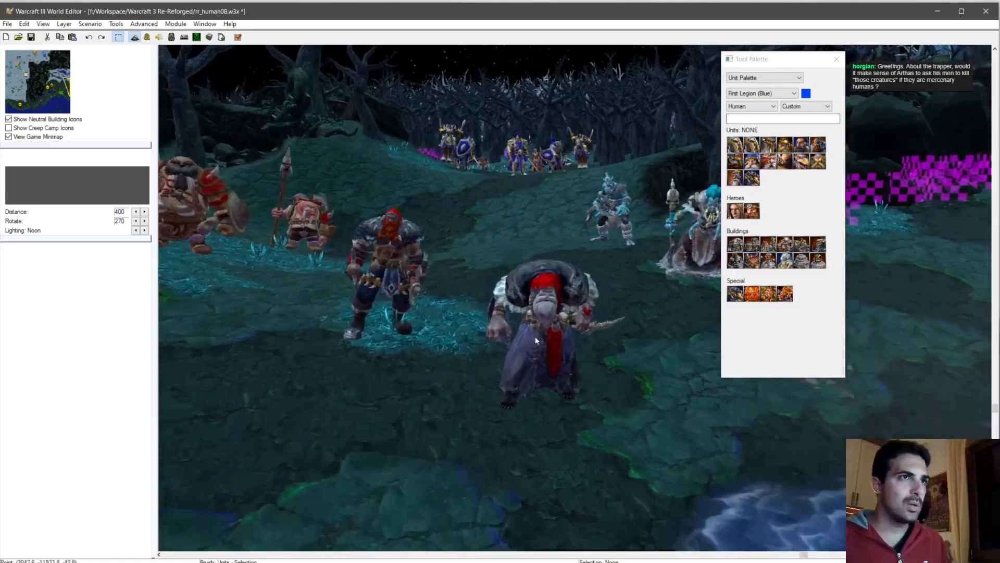
right_drag(520, 194, 529, 390)
scroll(515, 236, up, 3)
scroll(529, 255, down, 3)
right_drag(529, 239, 559, 420)
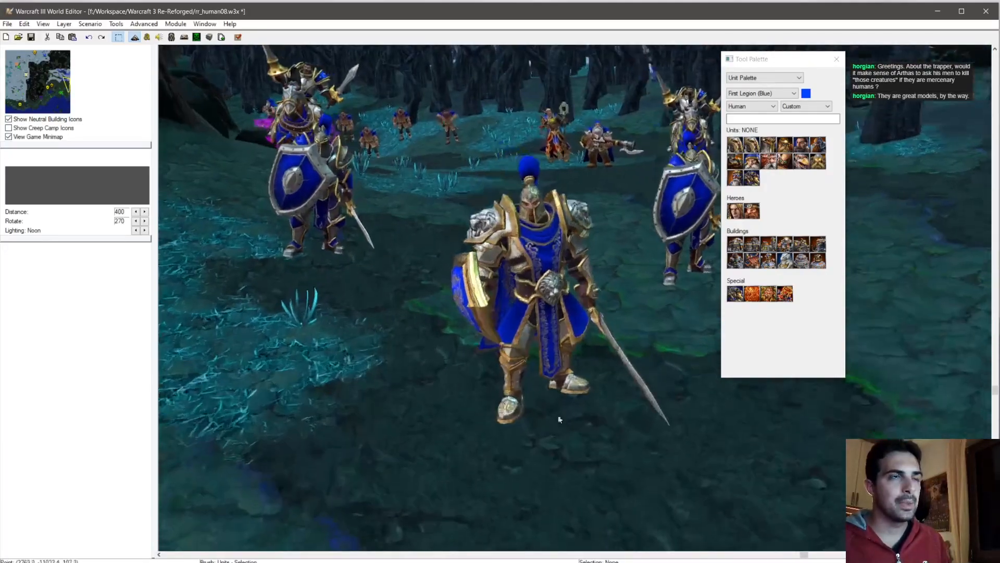
scroll(559, 419, up, 3)
scroll(520, 336, down, 5)
ctrl+right_drag(408, 308, 683, 339)
scroll(579, 341, down, 5)
ctrl+right_drag(580, 342, 554, 360)
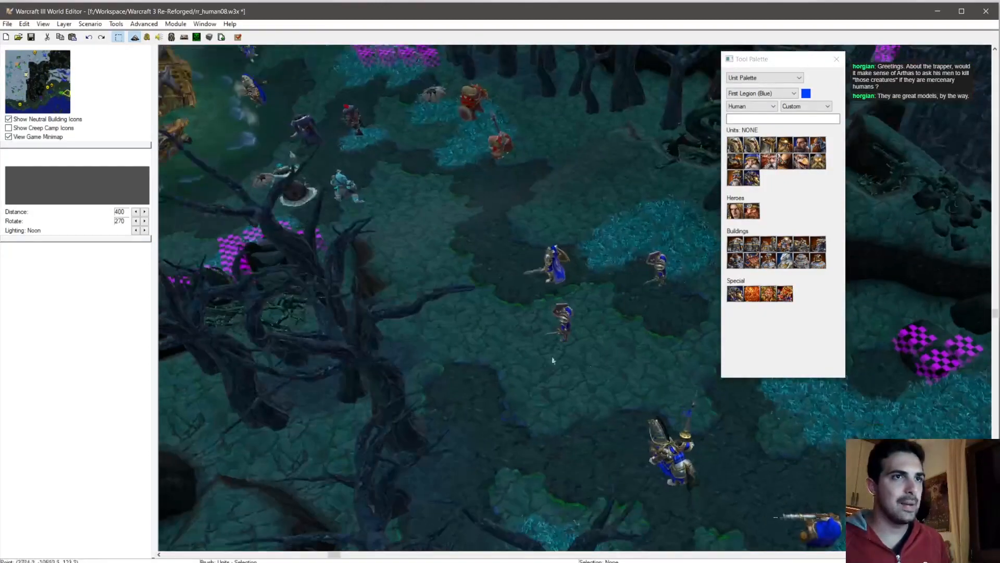
Step: Review the whole shoreline staging from the shipwreck side and from close behind Arthas
scroll(521, 333, down, 3)
right_drag(440, 276, 803, 438)
ctrl+right_drag(458, 354, 684, 269)
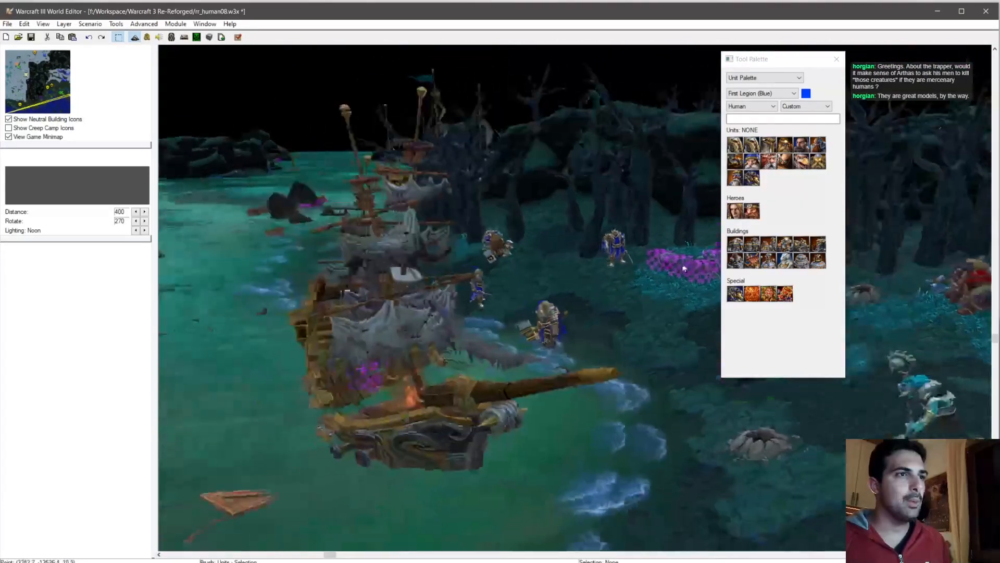
scroll(600, 332, up, 5)
scroll(619, 341, up, 3)
ctrl+right_drag(619, 341, 552, 349)
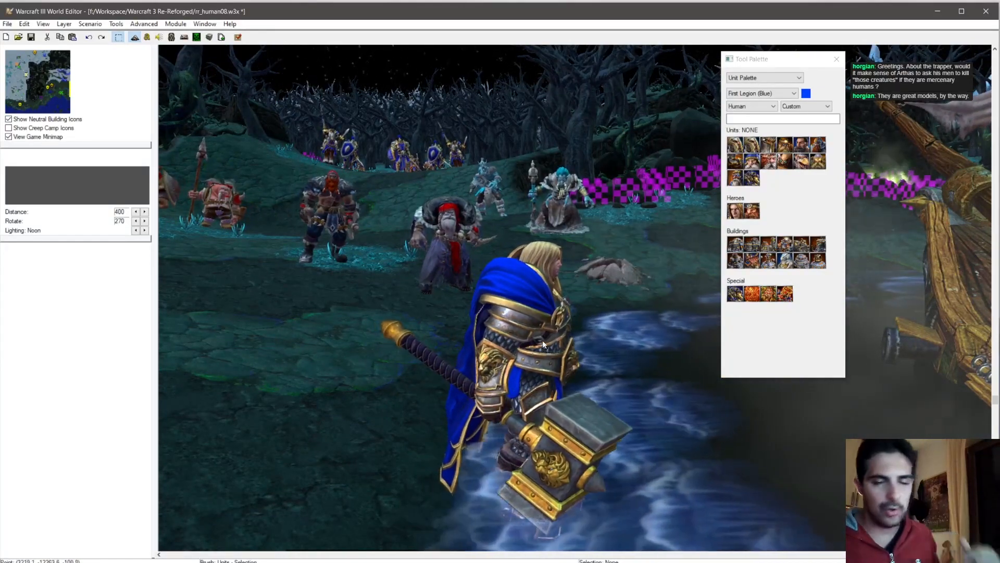
ctrl+right_drag(580, 314, 521, 313)
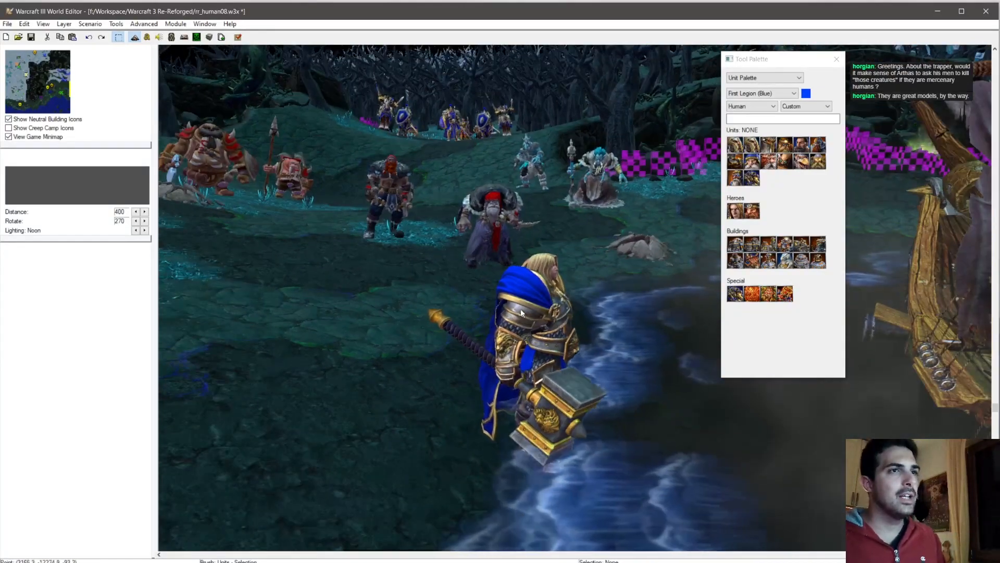
mouse_move(522, 312)
ctrl+right_down()
mouse_move(471, 348)
mouse_move(507, 348)
mouse_move(363, 280)
mouse_move(406, 334)
mouse_move(443, 409)
mouse_move(477, 318)
mouse_move(534, 267)
mouse_move(446, 313)
mouse_move(718, 498)
mouse_move(208, 477)
mouse_move(496, 340)
mouse_move(416, 298)
mouse_move(568, 467)
mouse_move(416, 402)
mouse_move(700, 317)
mouse_move(358, 354)
mouse_move(467, 309)
mouse_move(508, 311)
mouse_move(538, 281)
mouse_move(542, 433)
mouse_move(474, 264)
mouse_move(396, 458)
mouse_move(587, 364)
mouse_move(897, 332)
mouse_move(517, 327)
ctrl+right_up()
ctrl+right_drag(591, 346, 539, 282)
Step: Review the H08Arthas and H08Captain voice lines in the Sound Editor and return to the terrain view
click(159, 37)
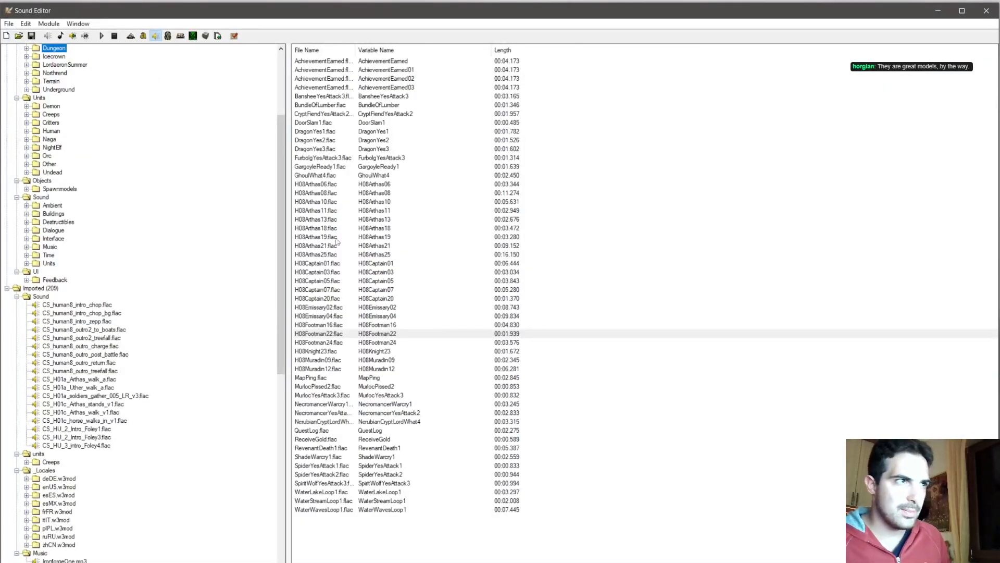
drag(328, 255, 345, 265)
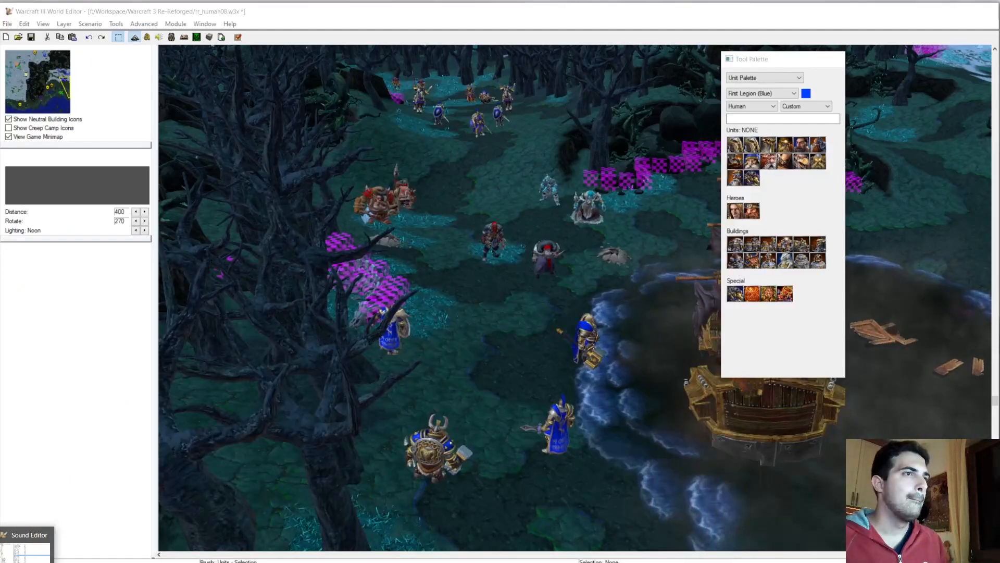
click(2, 553)
Step: Examine the open ground between the tuskarr and ice troll units and the First Legion group on the path
scroll(470, 336, up, 5)
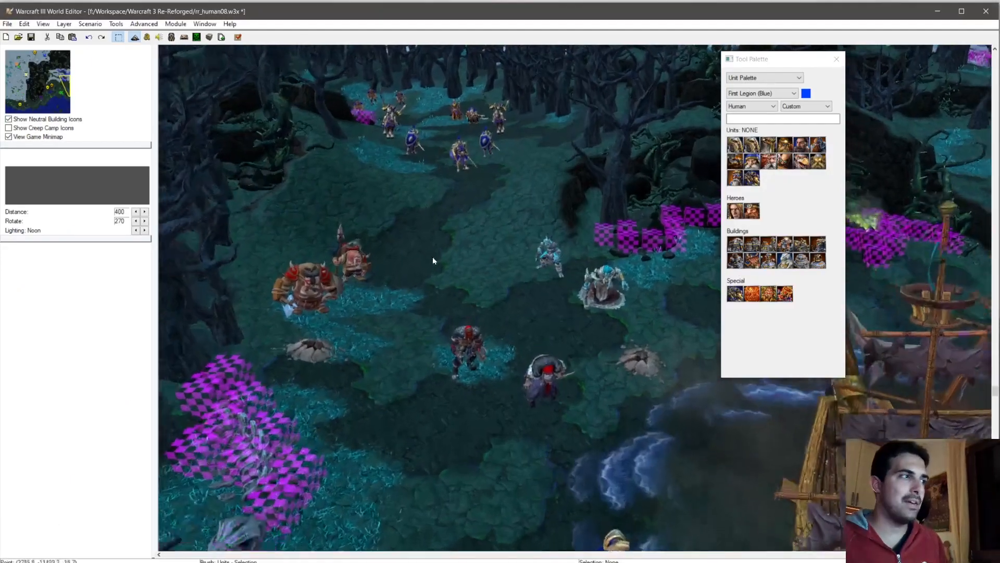
scroll(450, 228, down, 5)
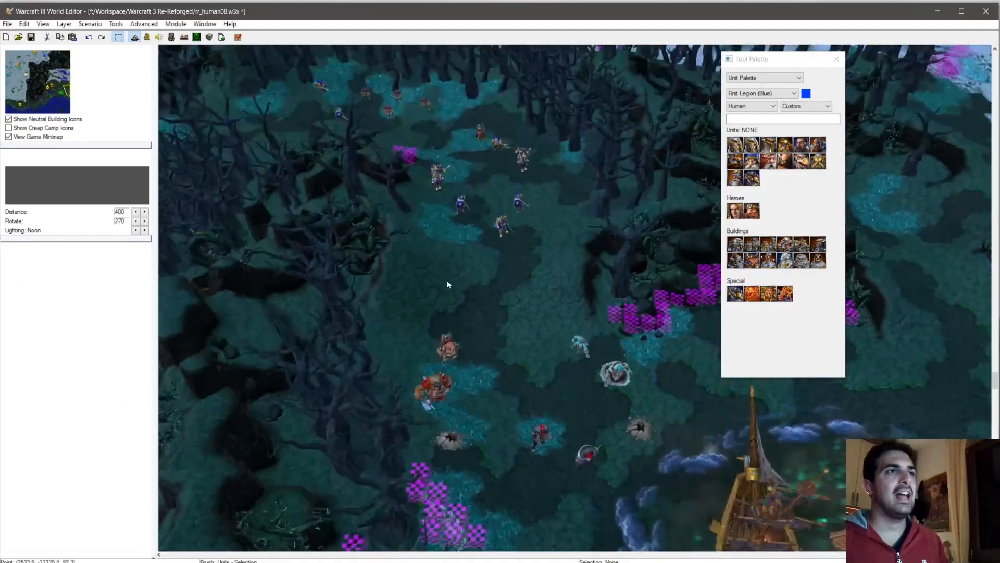
scroll(445, 280, up, 6)
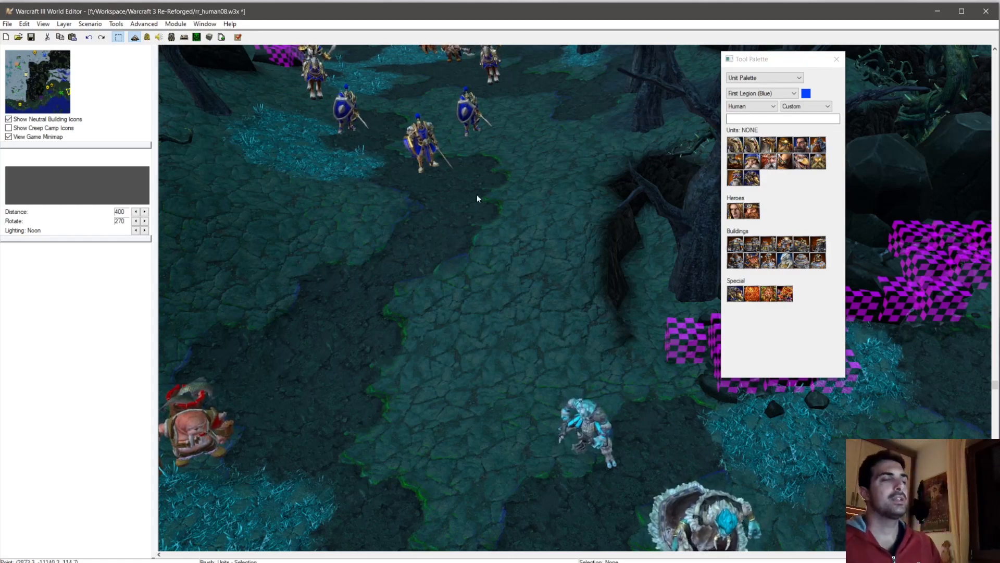
key(Down)
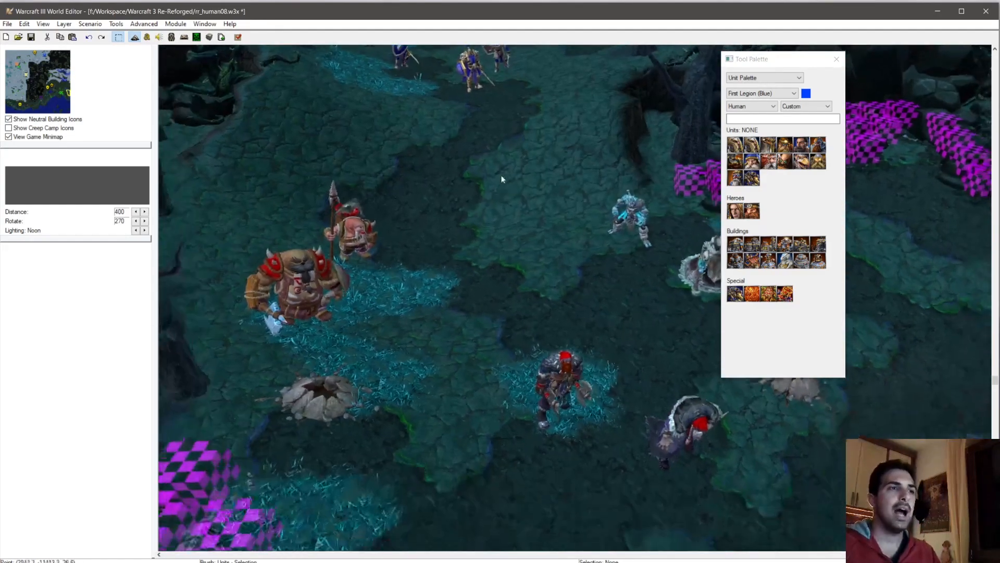
scroll(385, 235, down, 3)
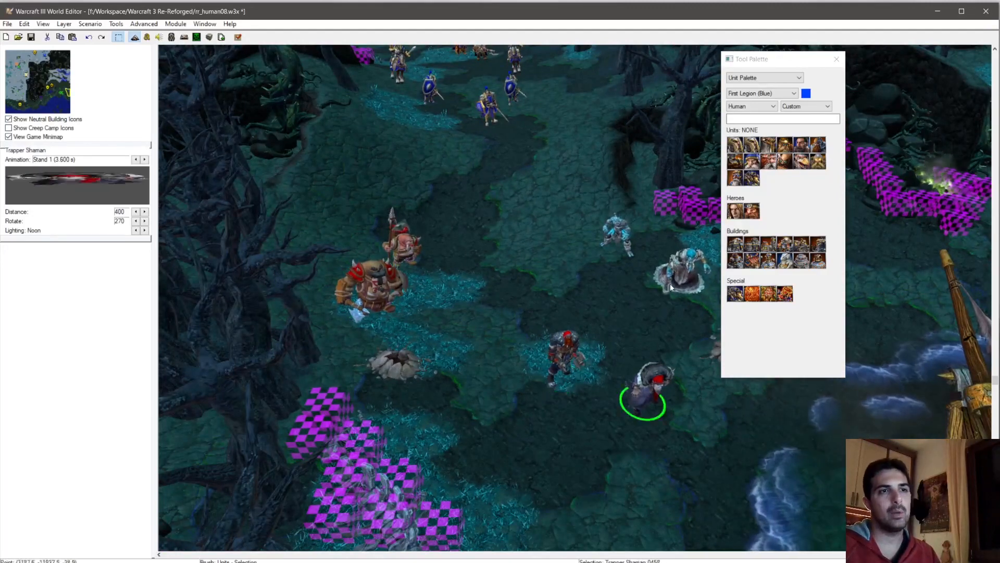
ctrl+right_drag(604, 309, 421, 148)
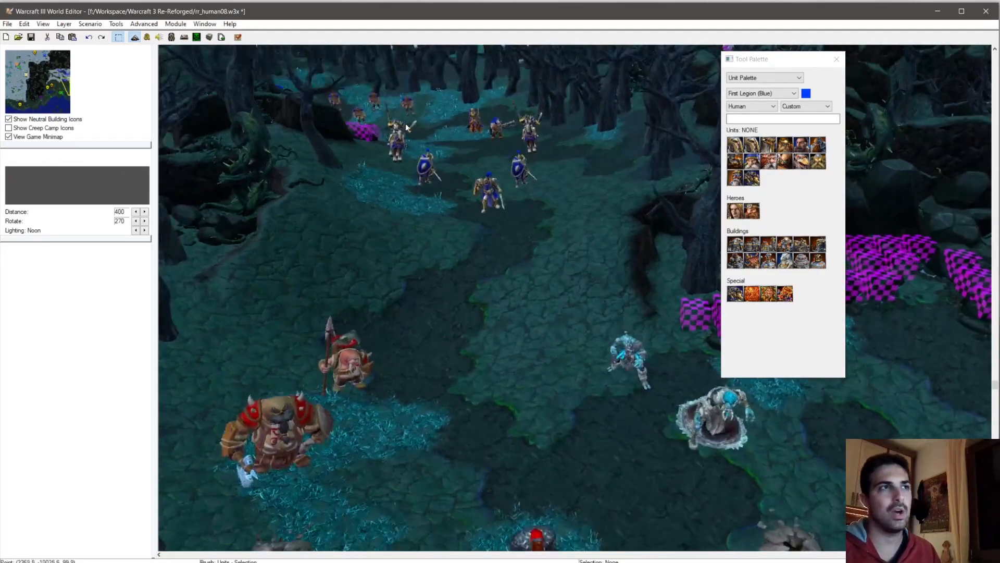
right_drag(522, 437, 507, 458)
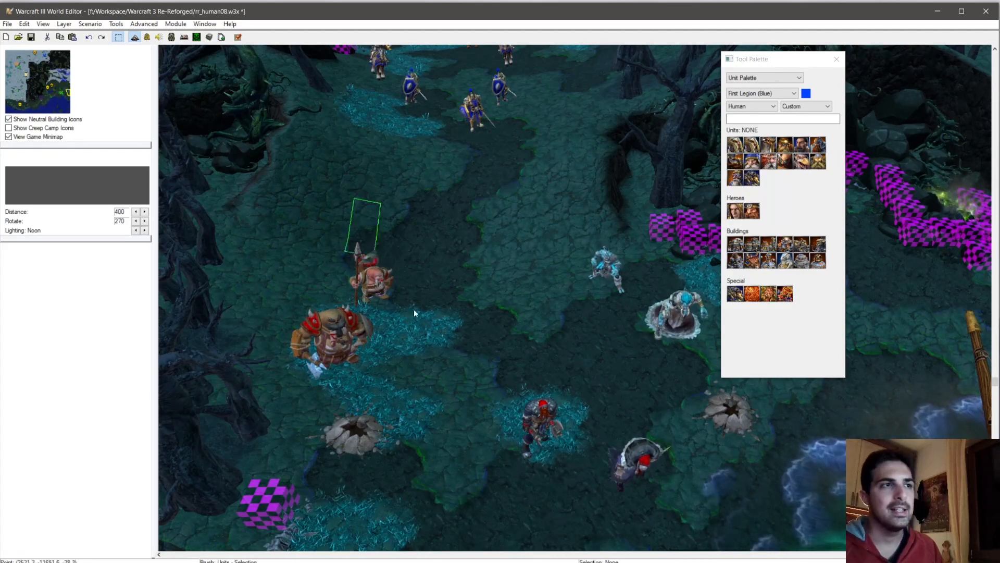
drag(662, 441, 704, 479)
click(495, 339)
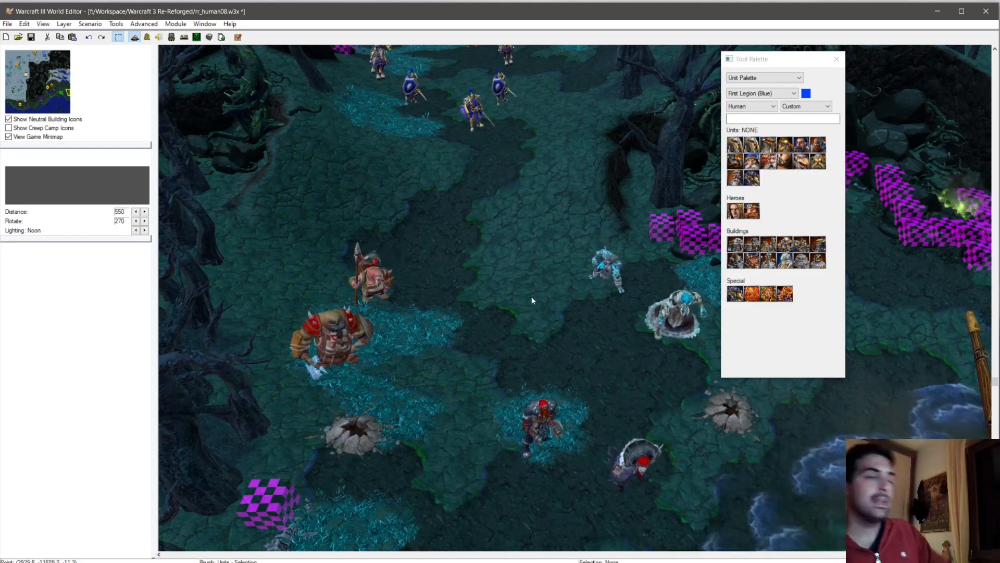
right_drag(517, 235, 492, 231)
scroll(479, 358, down, 2)
scroll(490, 264, up, 2)
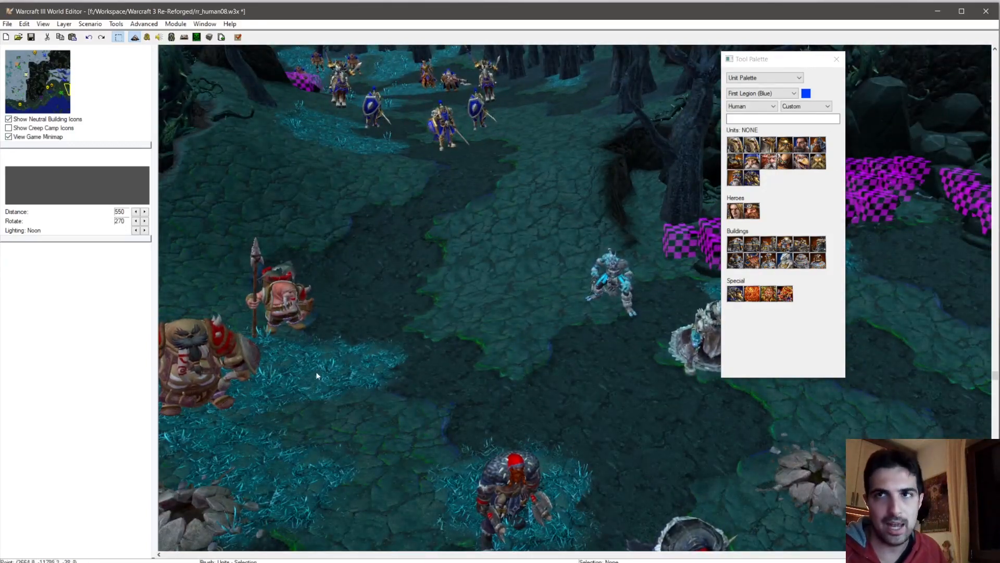
right_drag(352, 433, 409, 72)
Step: Copy a Footman to the grass beside the tuskarr units and Captain Luc Valonforth to the clearing between tuskarr and ice trolls
click(390, 115)
scroll(483, 286, down, 2)
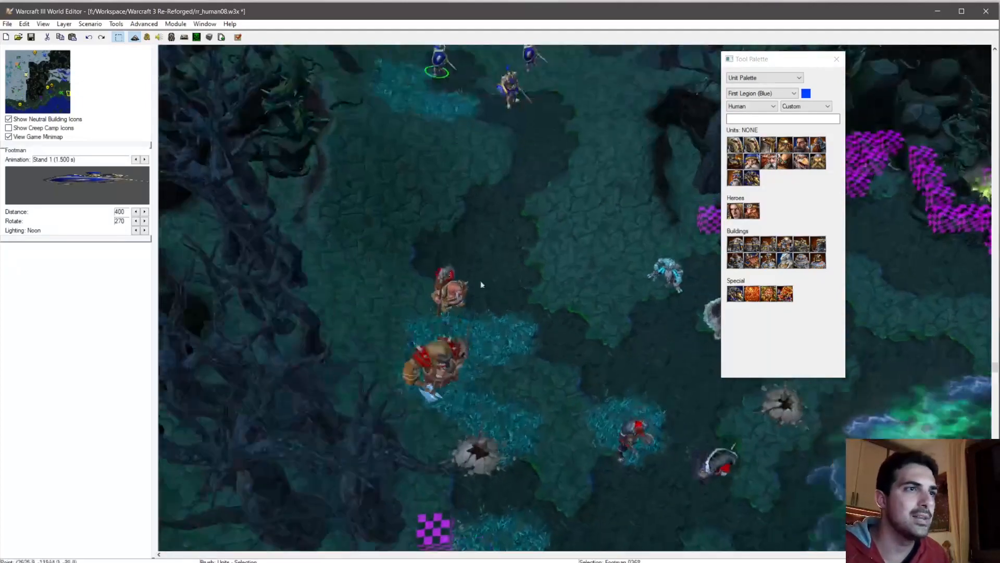
click(510, 87)
scroll(540, 292, up, 1)
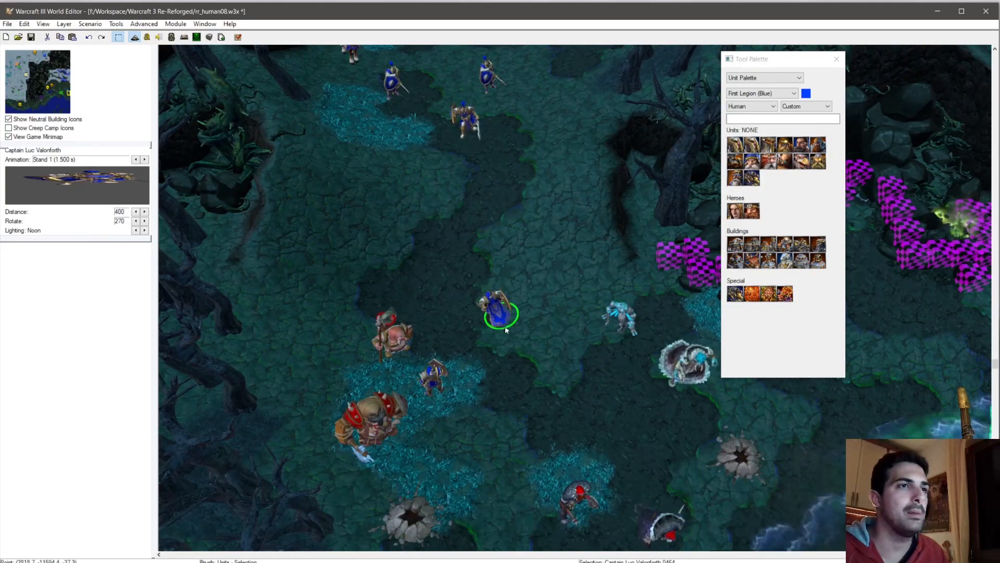
Step: Add two Footmen flanking the captain of the First Legion group on the path, and delete the extra Knight at its side
right_drag(424, 228, 415, 166)
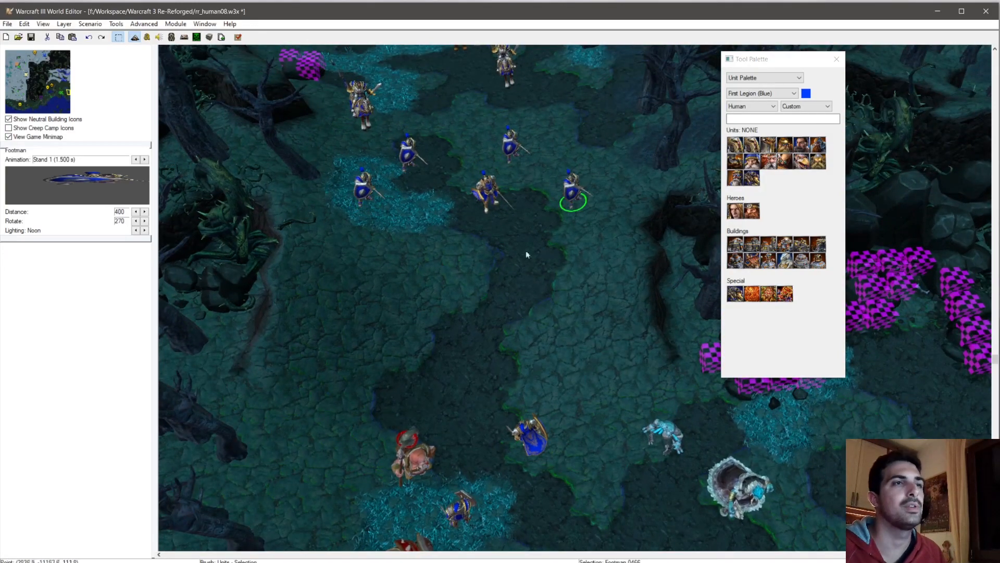
scroll(473, 137, down, 1)
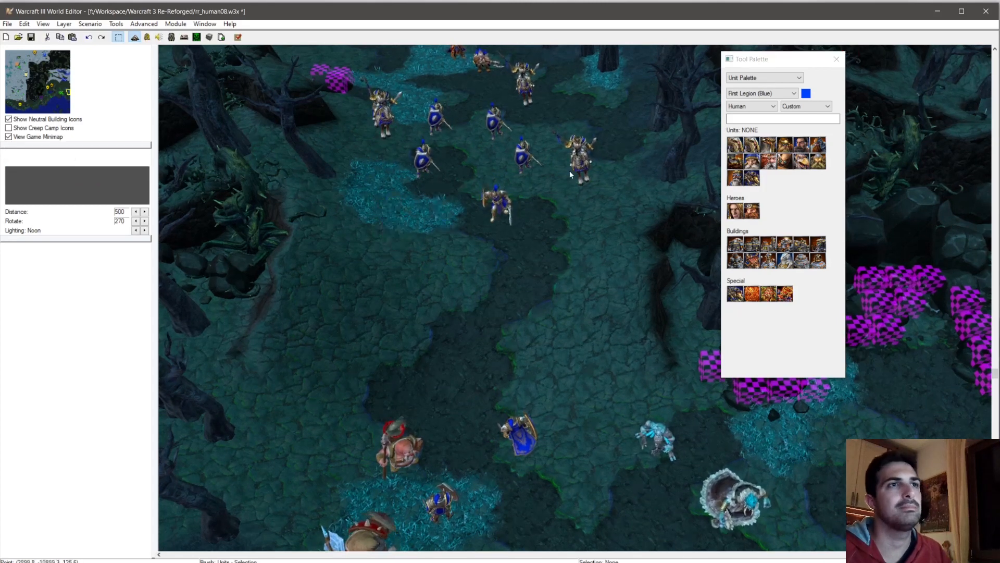
click(583, 172)
key(Delete)
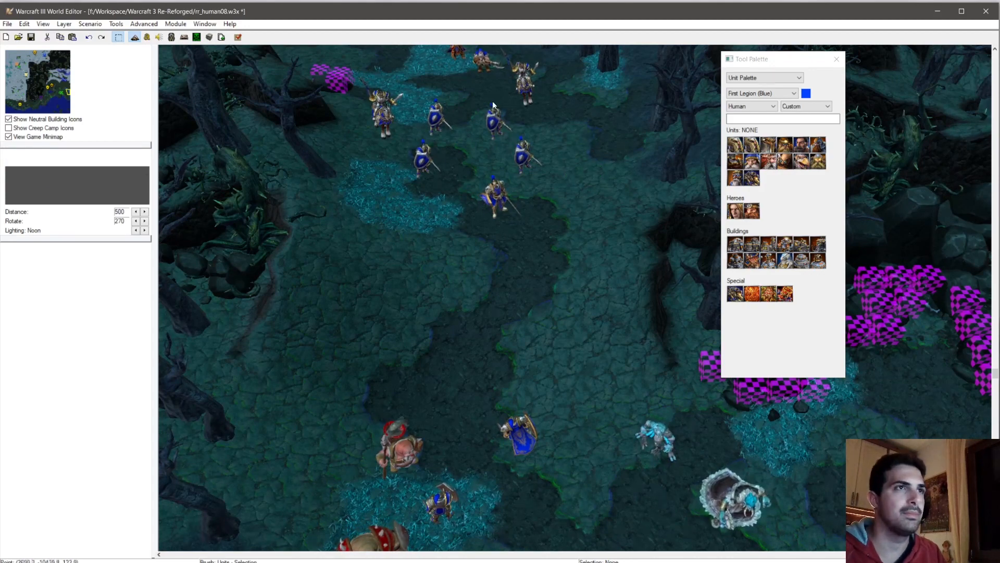
Step: Copy a robed spellcaster beside the tuskarr units, a Footman near the ice trolls and a Knight beside the Trapper Warrior
scroll(511, 210, down, 2)
click(453, 406)
right_drag(453, 406, 396, 359)
key(ctrl+c)
key(ctrl+v)
click(582, 378)
right_drag(542, 316, 411, 194)
click(467, 155)
right_drag(466, 155, 427, 130)
ctrl+click(386, 286)
click(511, 157)
right_drag(513, 161, 550, 300)
Step: Place copies of Captain Falric and Captain Marwyn farther forward, beside the purple checkered doodads facing the trappers
right_drag(515, 467, 523, 112)
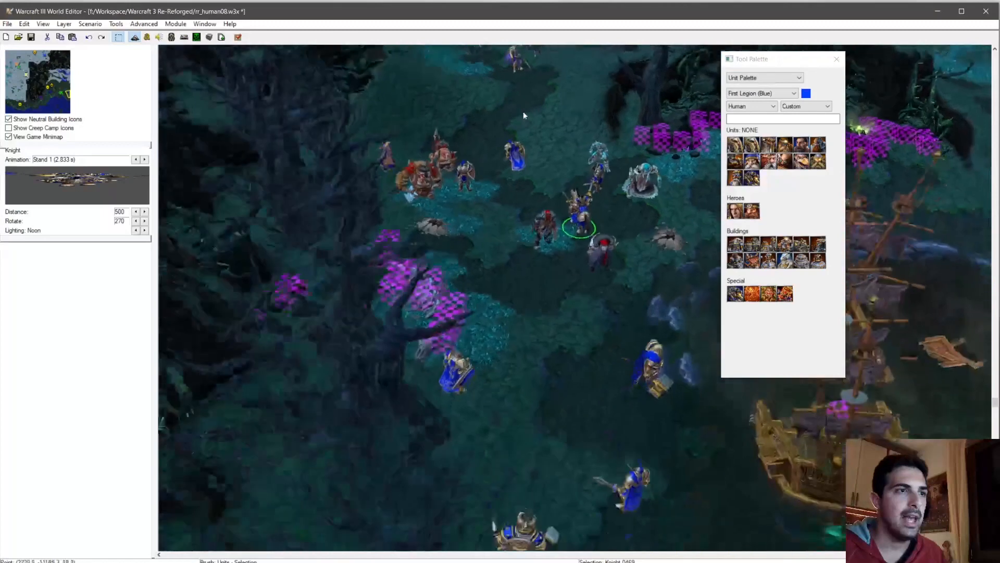
right_drag(471, 376, 460, 376)
ctrl+right_drag(485, 258, 467, 253)
key(ctrl+v)
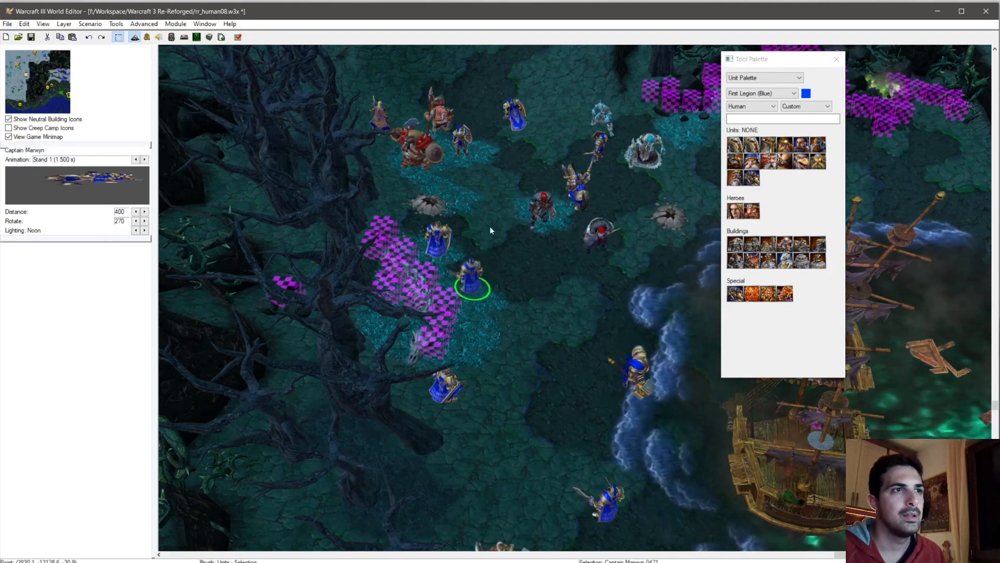
Step: Copy Arthas (No Glow) from the water's edge to the forest path, beside the captain leading the footmen
click(638, 377)
right_drag(434, 86, 535, 348)
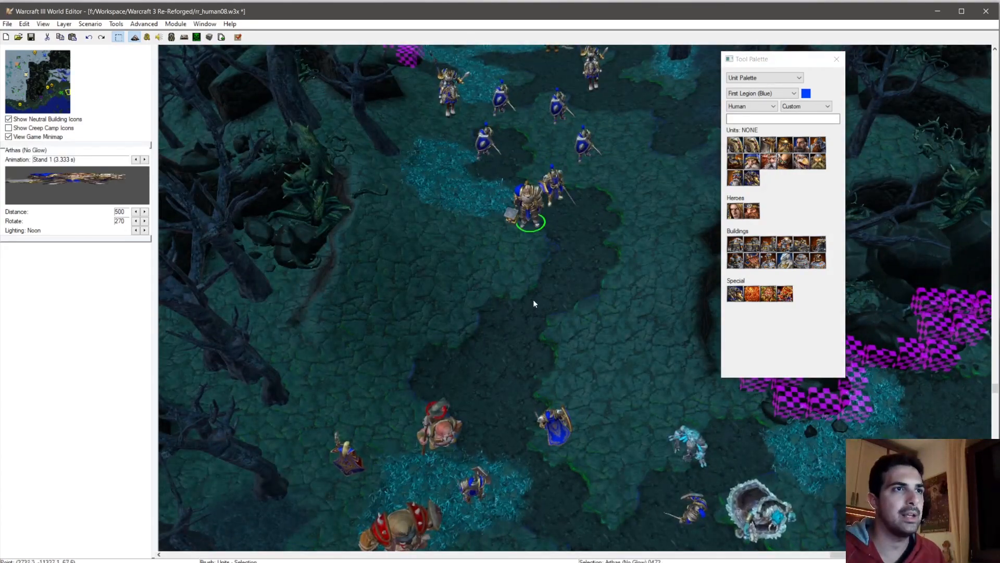
Step: Examine the staged confrontation from behind Arthas, looking past the captain toward the trappers, tuskarr and shipwreck
scroll(532, 299, up, 5)
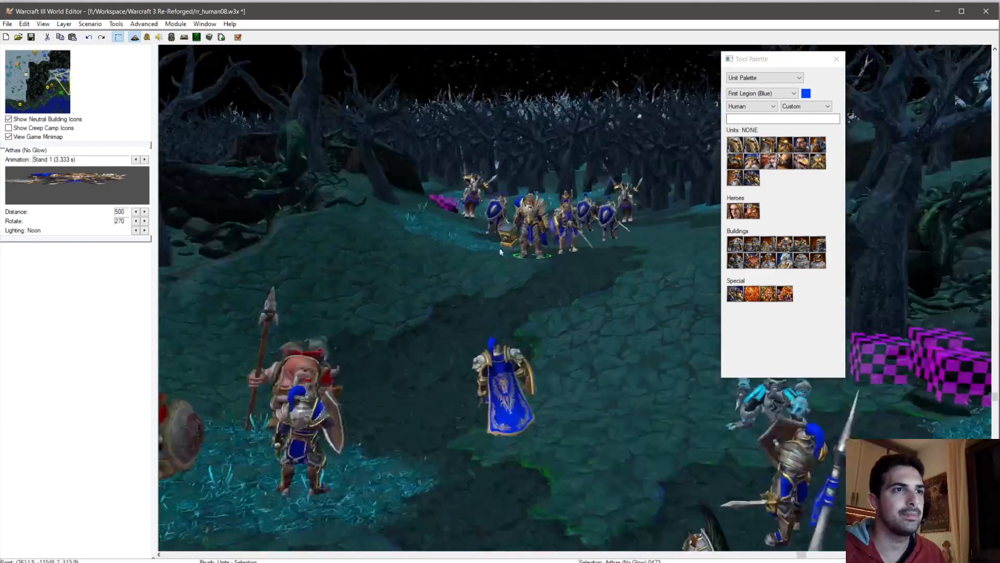
ctrl+right_drag(501, 252, 532, 241)
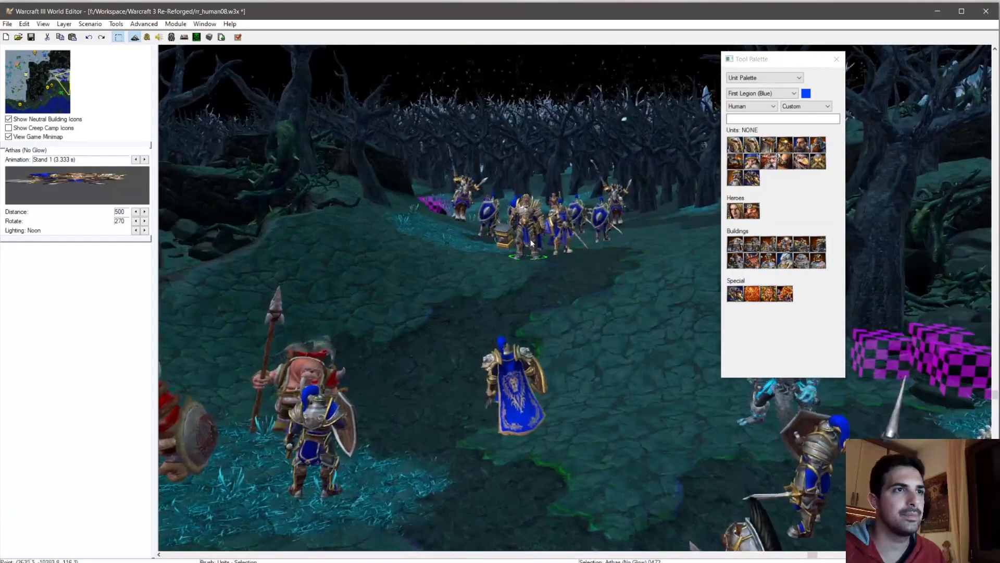
right_drag(527, 285, 570, 340)
scroll(570, 339, up, 3)
ctrl+right_drag(446, 306, 728, 215)
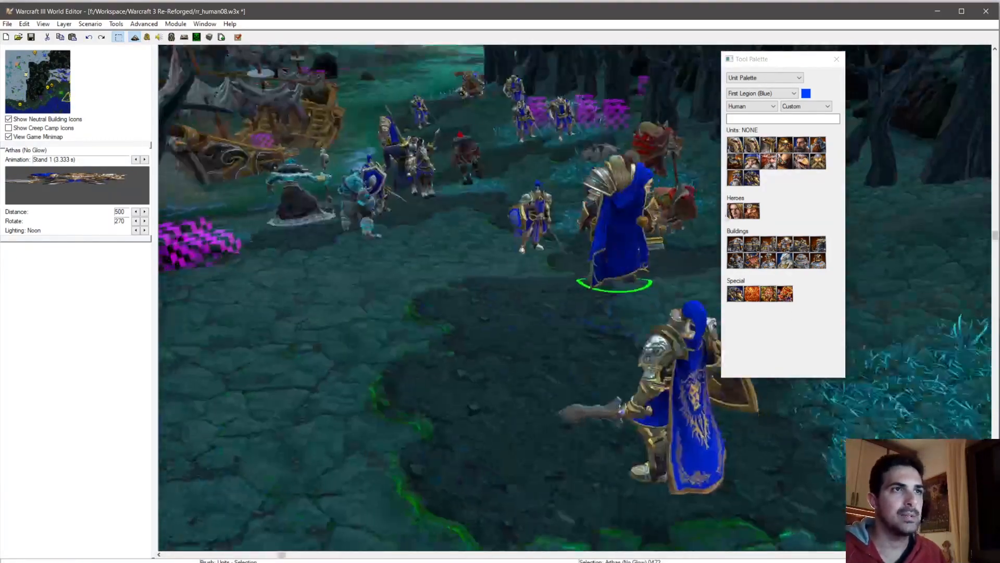
scroll(491, 464, up, 2)
right_drag(580, 294, 559, 395)
scroll(558, 394, up, 1)
scroll(484, 271, down, 3)
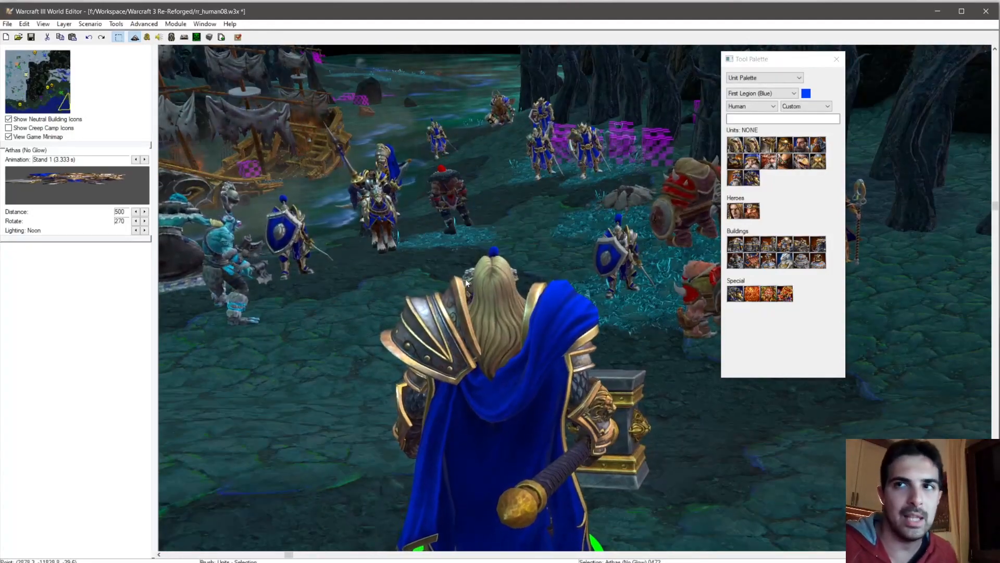
right_drag(461, 254, 526, 316)
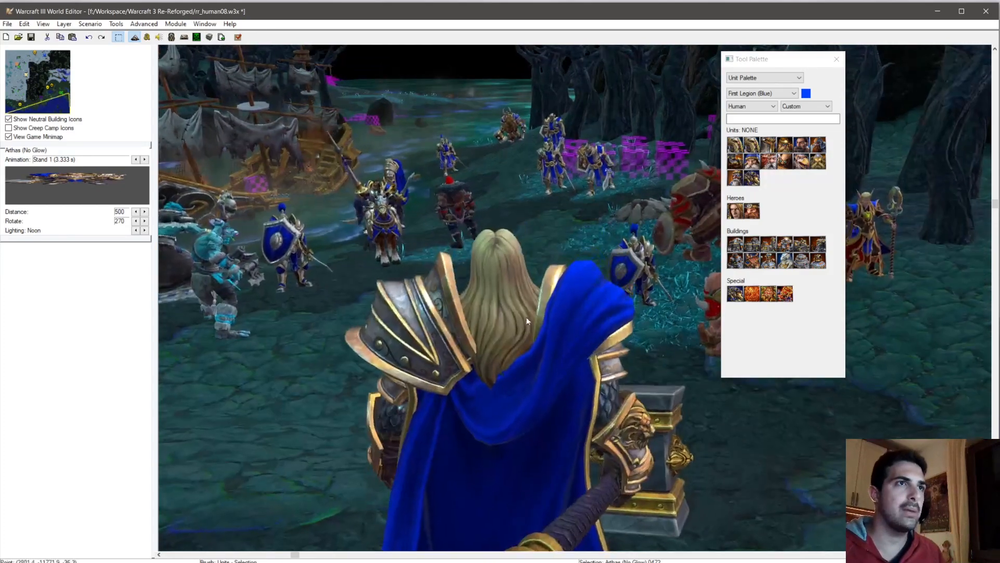
ctrl+right_drag(489, 240, 480, 248)
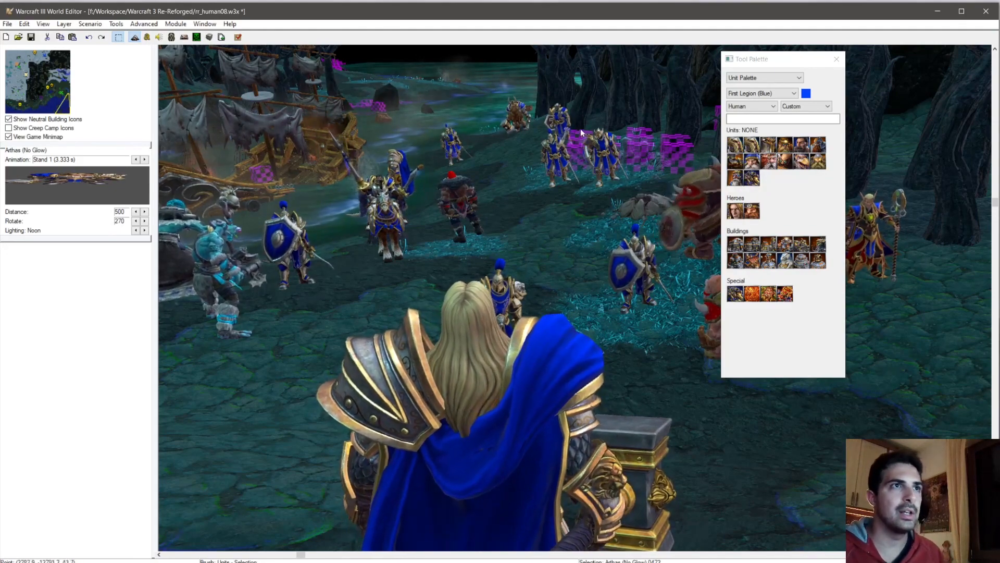
Step: Try a copy of Muradin Bronzebeard (No Glow) nearer the captains by the purple checkered doodads, and delete that copy
click(518, 125)
right_drag(507, 140, 542, 333)
right_drag(399, 264, 979, 302)
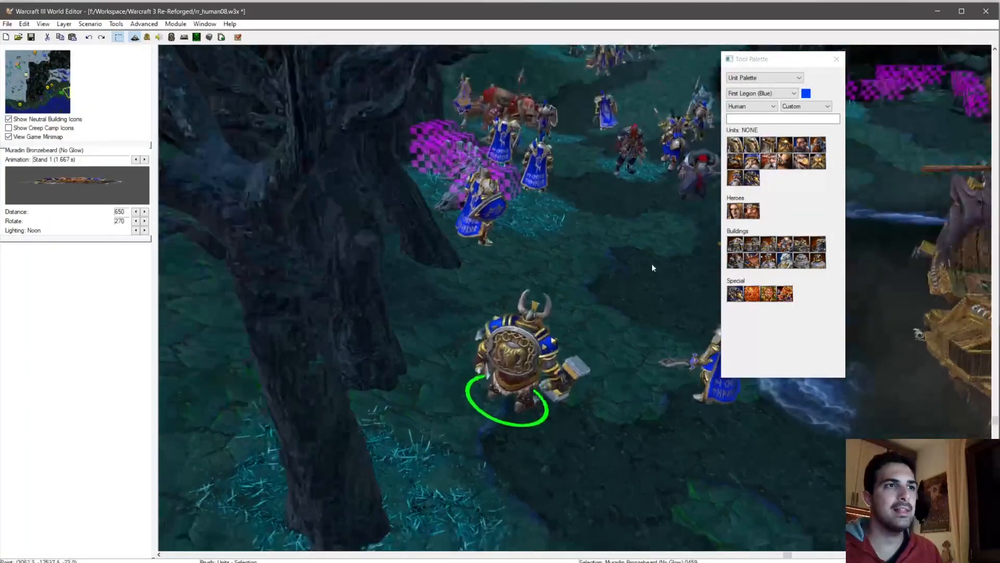
right_drag(567, 341, 510, 392)
right_drag(556, 318, 539, 336)
key(ctrl+c)
key(ctrl+v)
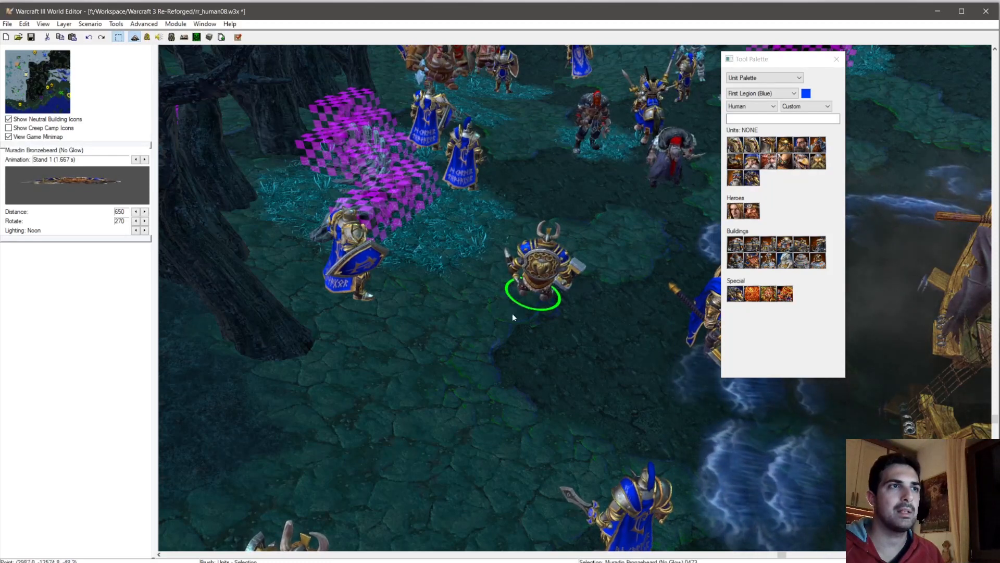
drag(467, 313, 420, 388)
right_drag(459, 344, 521, 195)
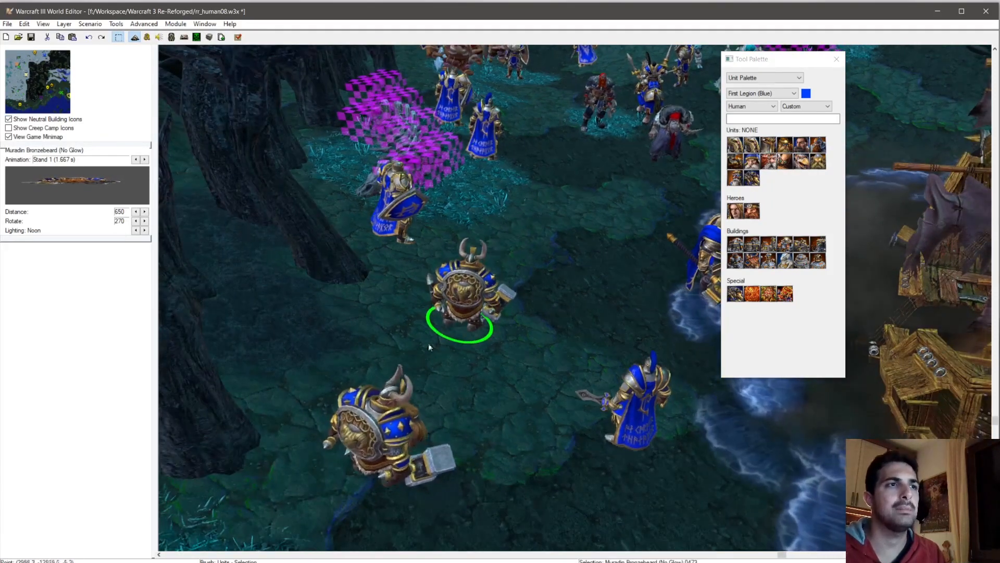
key(Delete)
Step: Review the spacing of Arthas, the captain, the Knight, the trolls and the tuskarr from behind Arthas and from above
scroll(552, 161, down, 5)
right_drag(553, 162, 528, 281)
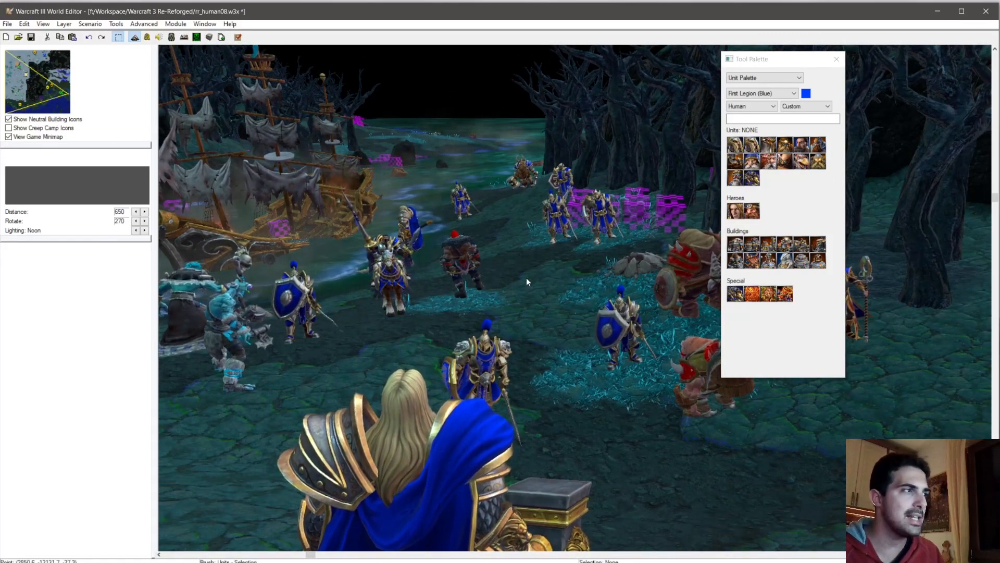
ctrl+right_drag(552, 204, 551, 230)
scroll(551, 230, up, 4)
scroll(572, 323, down, 5)
ctrl+right_drag(572, 323, 520, 295)
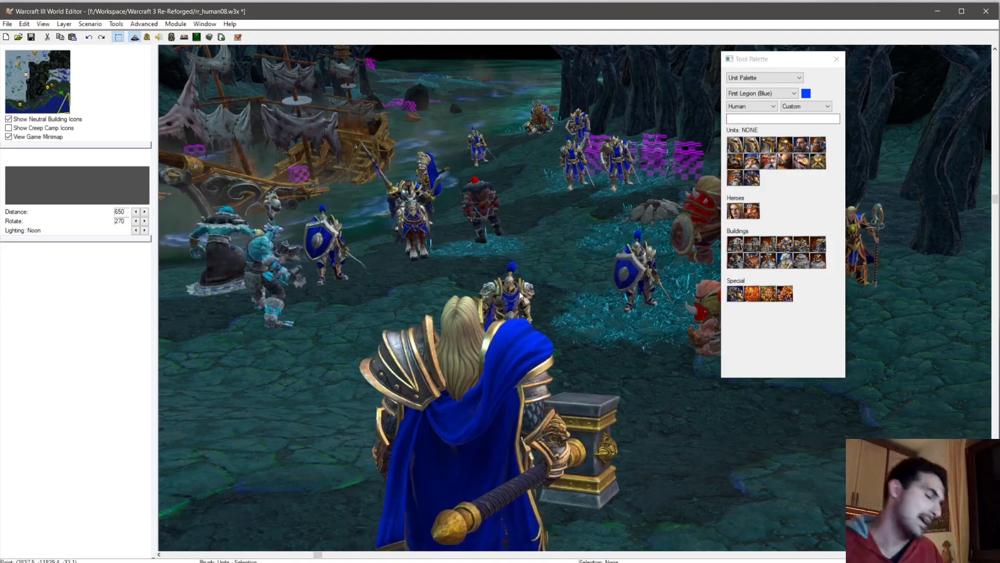
ctrl+right_drag(508, 172, 509, 169)
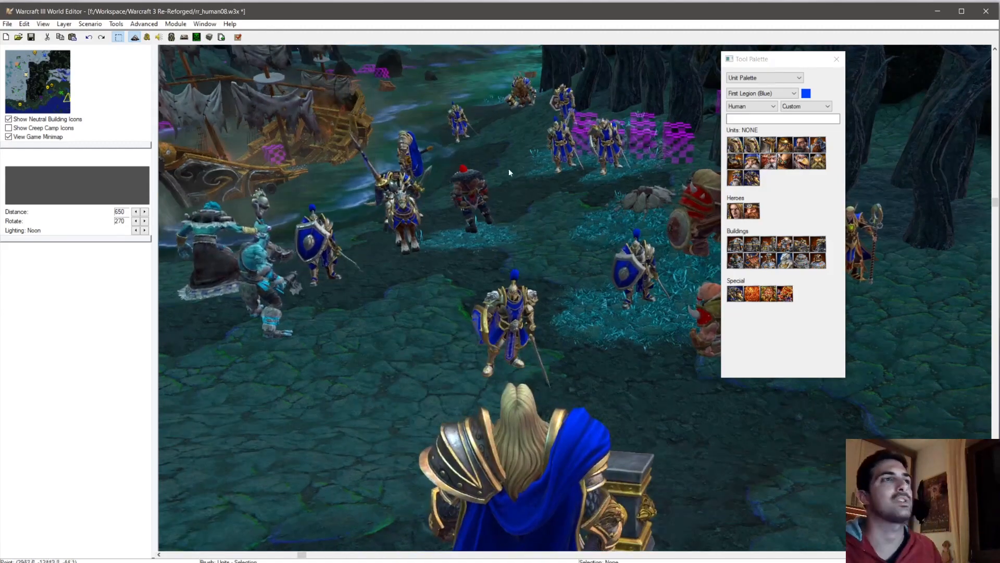
ctrl+right_drag(513, 207, 802, 339)
scroll(453, 252, down, 3)
ctrl+right_drag(454, 253, 545, 266)
right_drag(645, 241, 548, 276)
right_drag(417, 231, 444, 311)
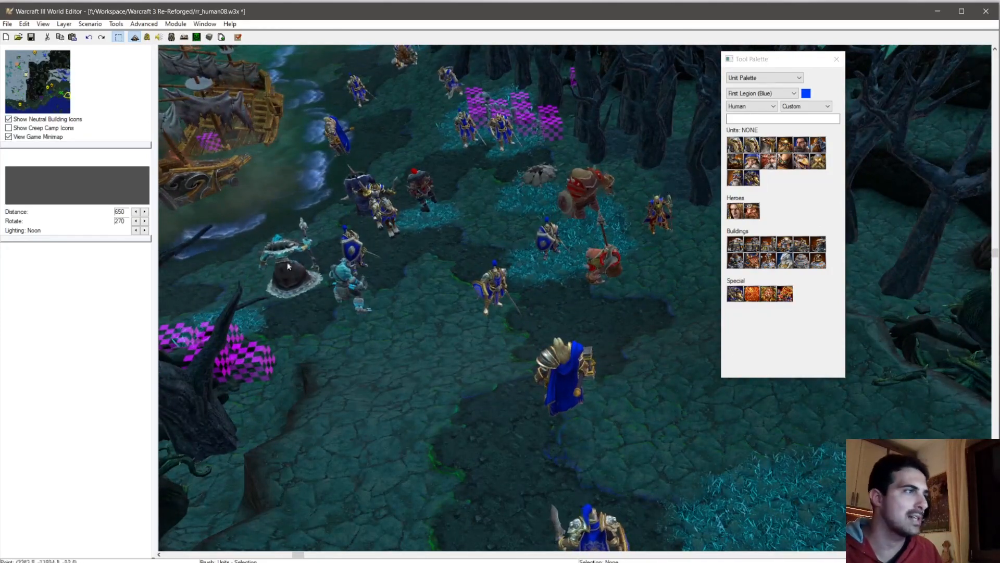
right_drag(415, 346, 440, 346)
right_drag(380, 328, 324, 339)
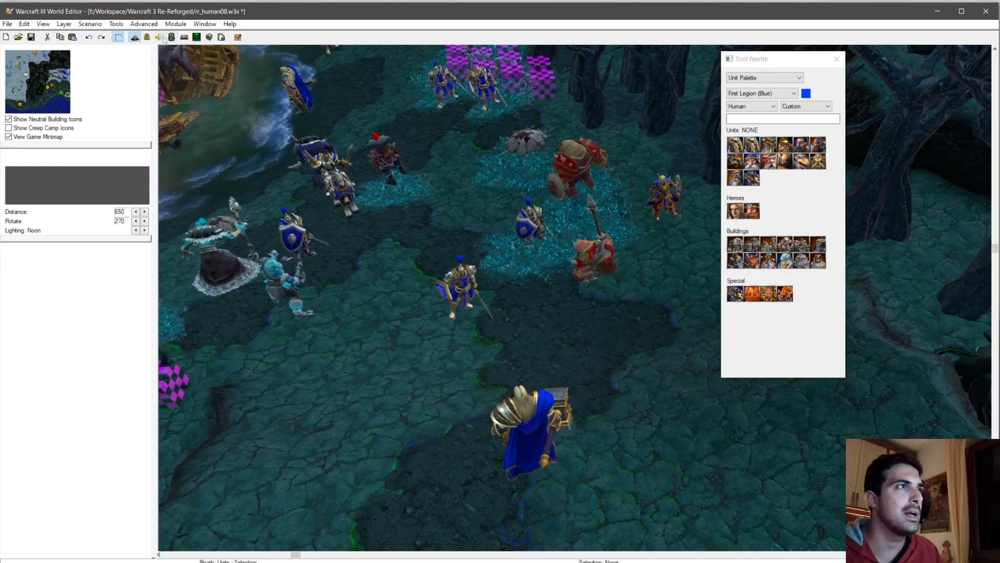
Step: Inspect the red-hooded, red-bearded trapper up close and his place among the surrounding soldiers and tuskarr
scroll(348, 190, up, 5)
right_drag(435, 208, 711, 271)
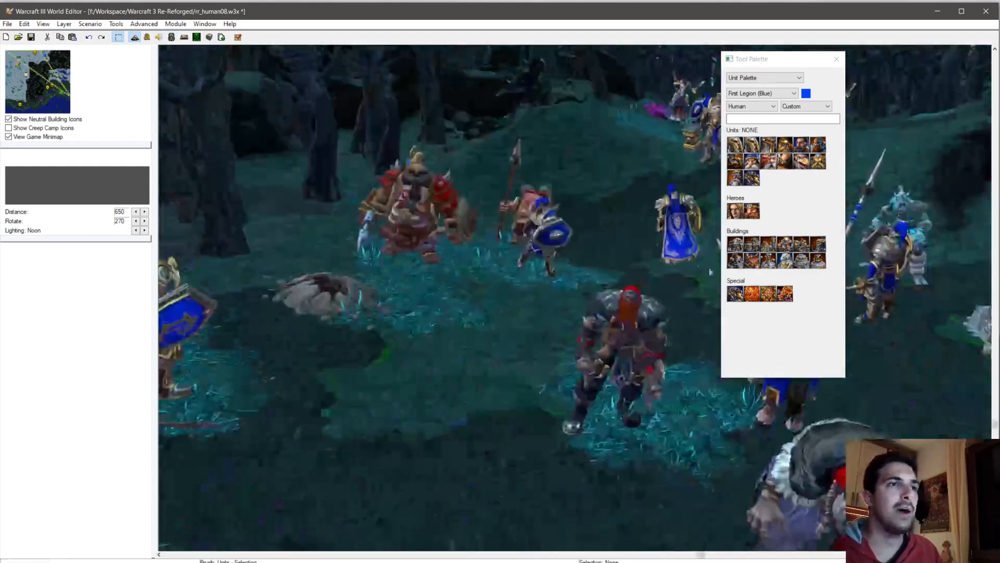
scroll(560, 283, up, 8)
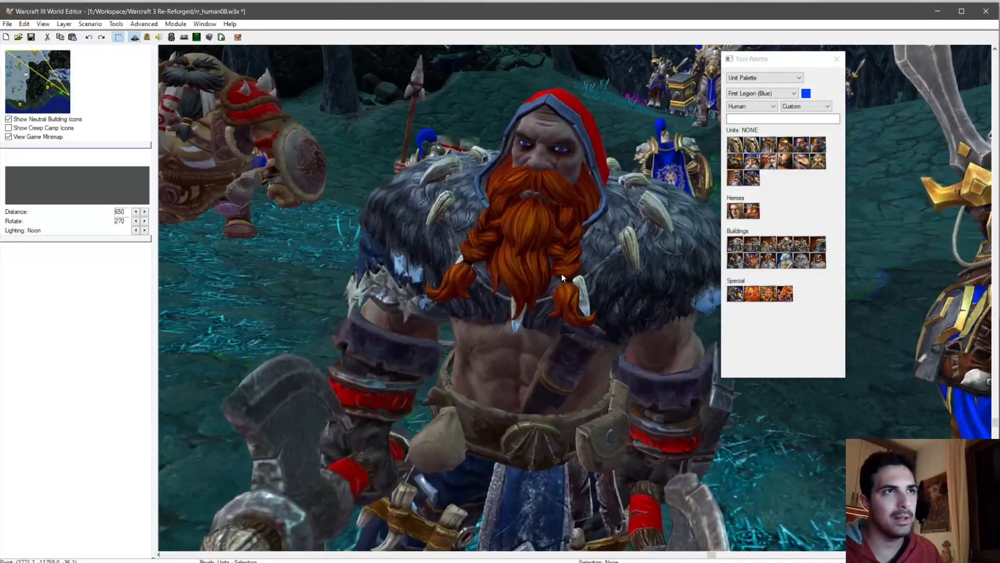
scroll(555, 270, up, 3)
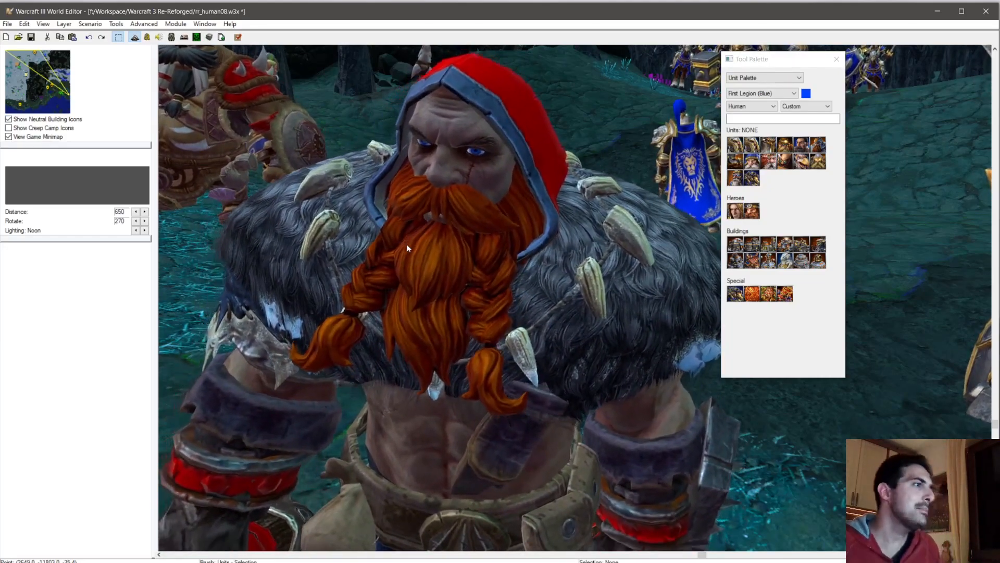
scroll(451, 193, down, 5)
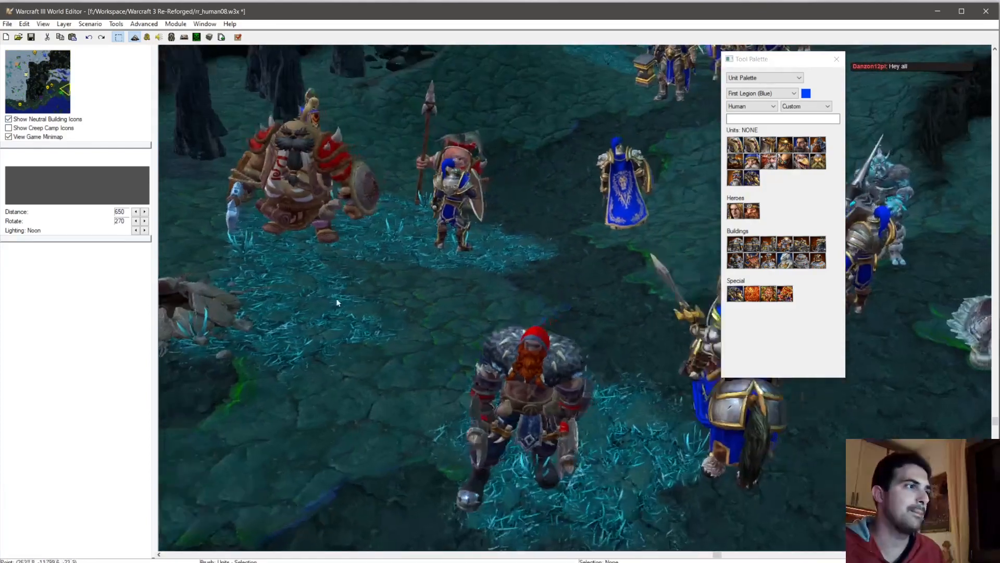
scroll(417, 304, up, 4)
scroll(415, 225, down, 6)
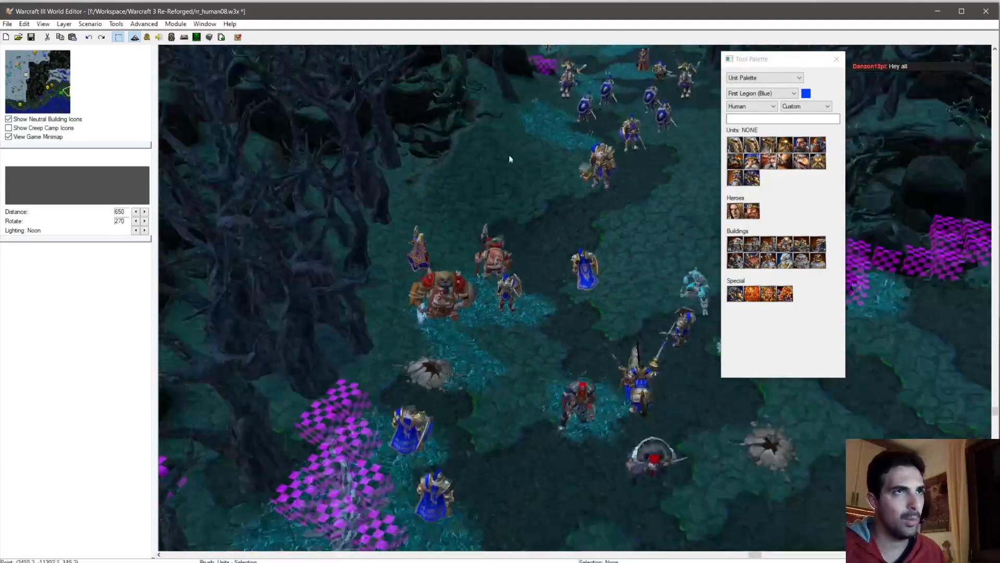
Step: Examine the First Legion formation behind Arthas and its approach along the forest path toward the tuskarr
scroll(508, 155, up, 6)
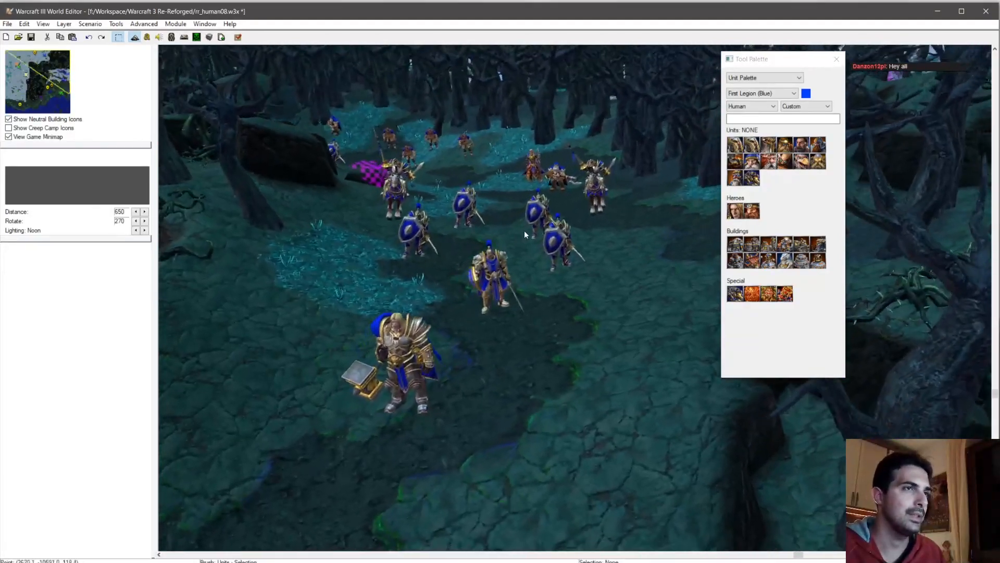
scroll(524, 234, up, 6)
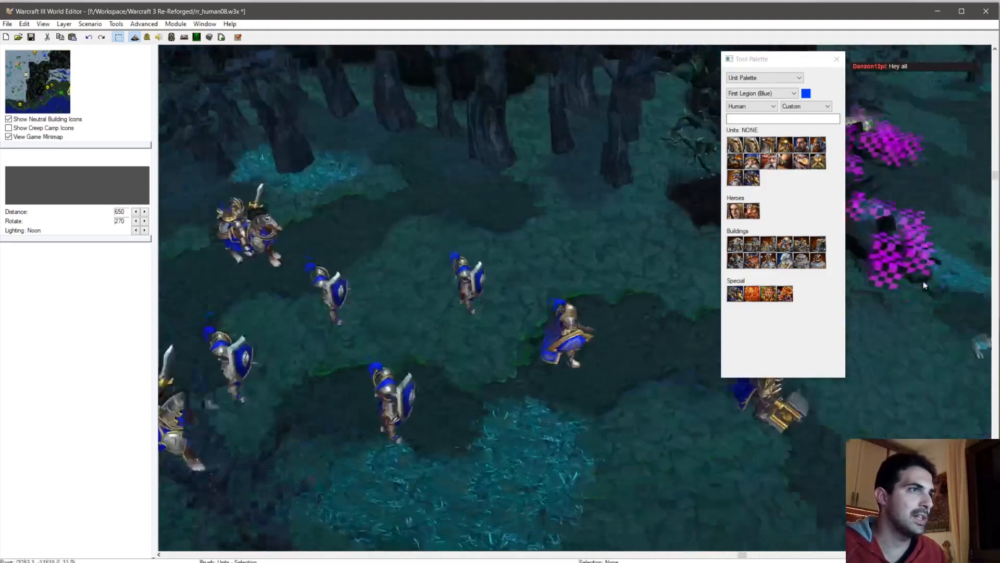
right_drag(458, 250, 936, 295)
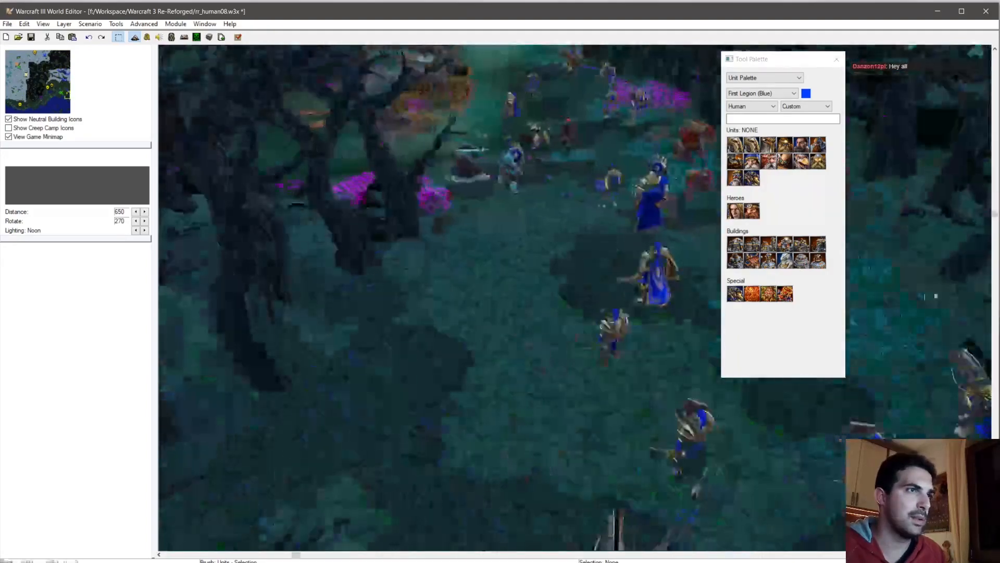
right_drag(600, 202, 972, 82)
ctrl+right_drag(844, 312, 599, 299)
ctrl+right_drag(886, 305, 610, 315)
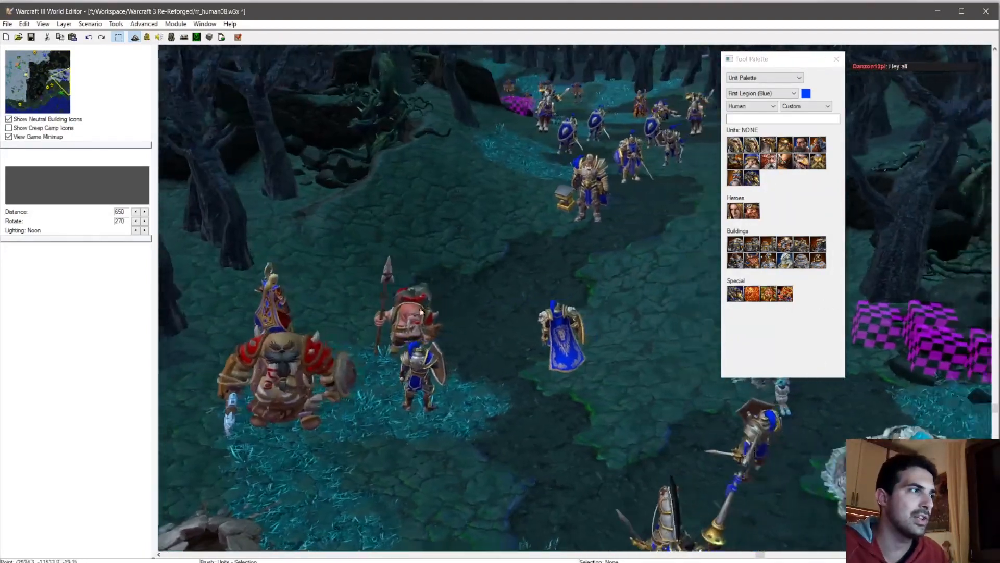
scroll(534, 306, up, 5)
ctrl+right_drag(433, 329, 561, 327)
scroll(561, 314, down, 6)
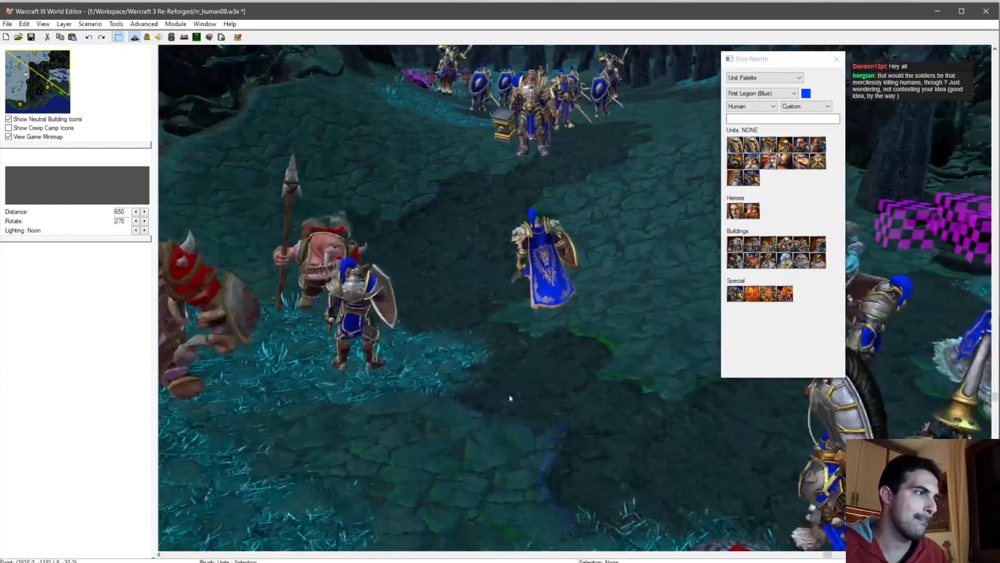
Step: Check the view from the red-bearded trapper and mounted Knight toward the captain, Arthas and the legion
ctrl+right_drag(510, 398, 476, 262)
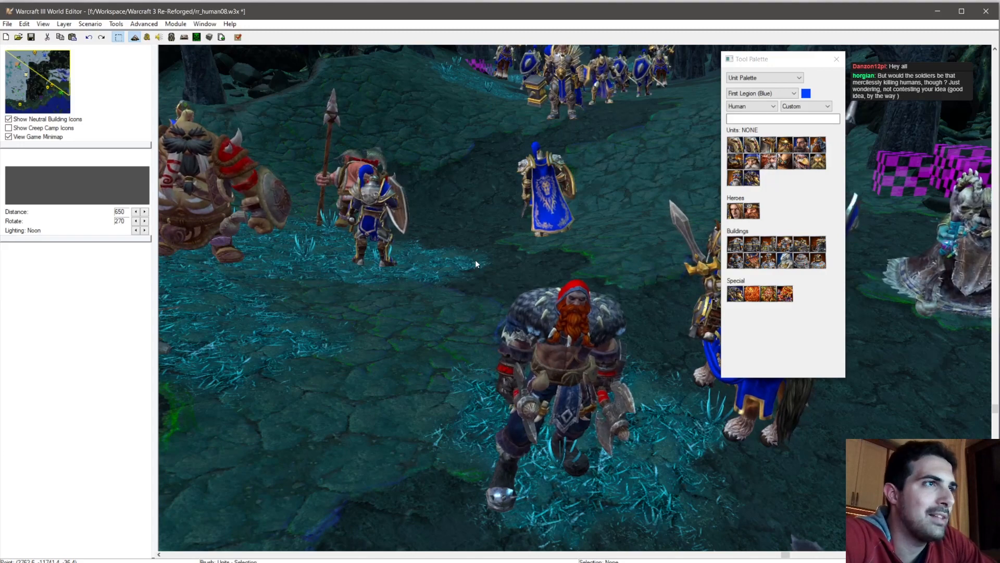
scroll(454, 236, up, 2)
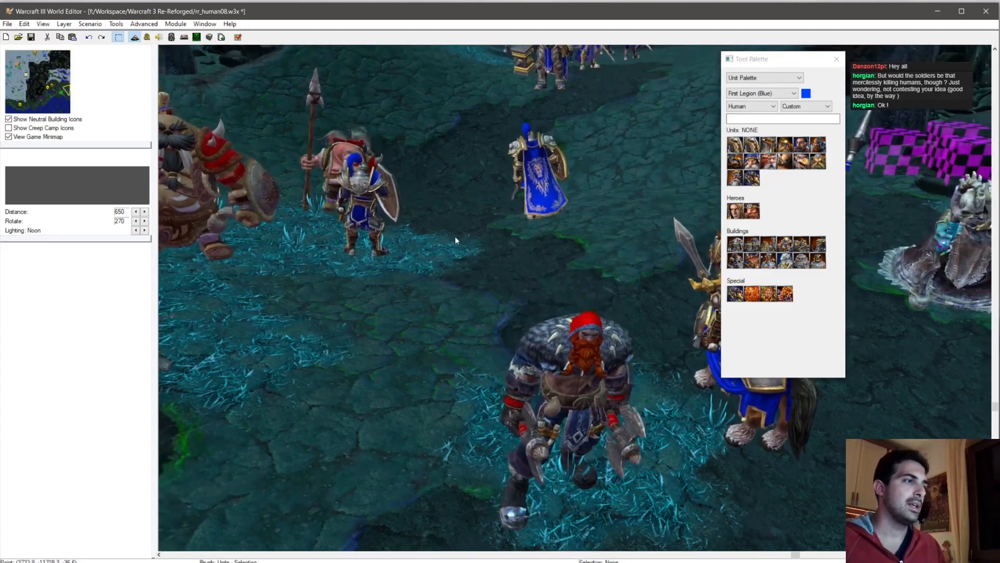
scroll(458, 395, up, 2)
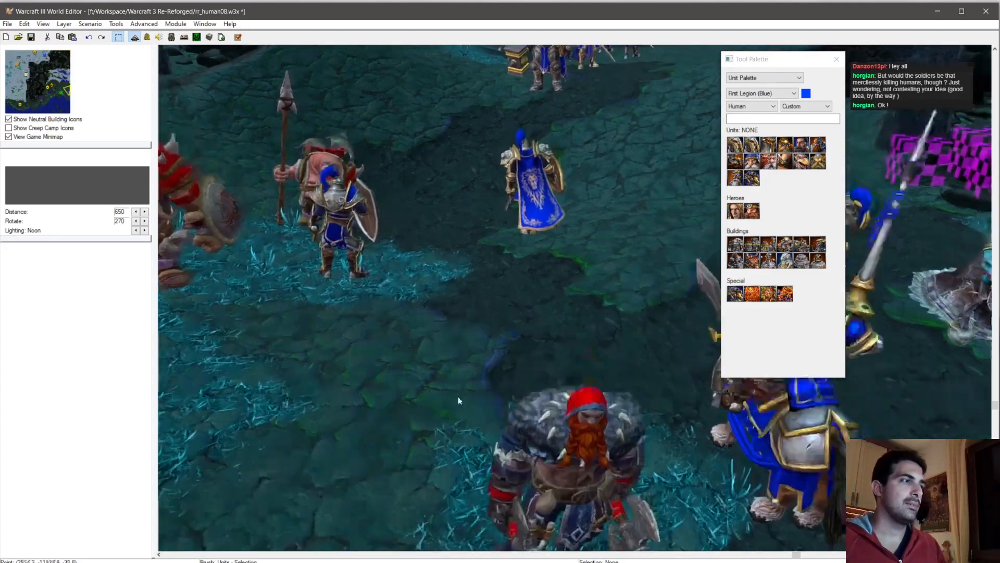
ctrl+right_drag(462, 374, 341, 190)
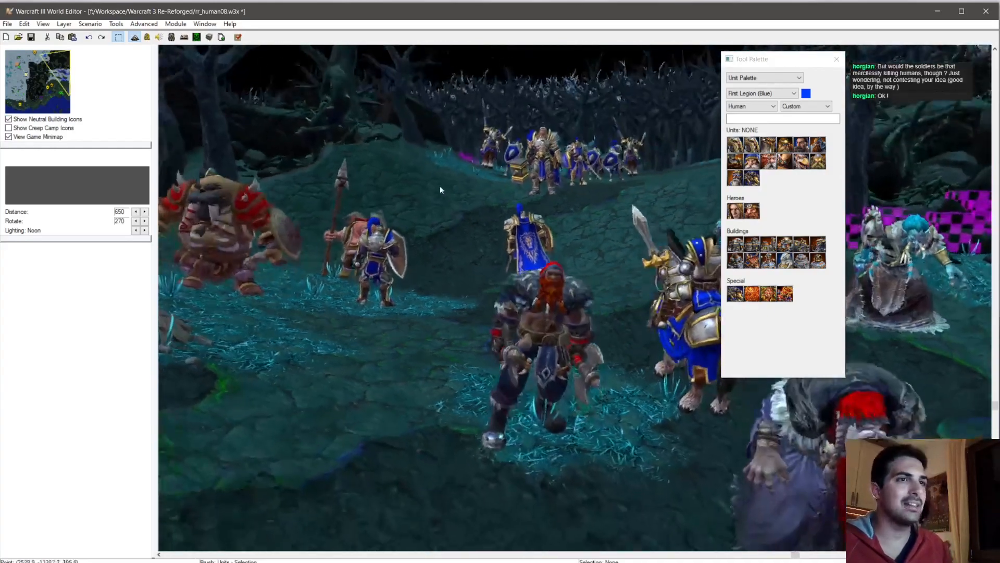
scroll(417, 228, up, 3)
ctrl+right_drag(417, 230, 439, 220)
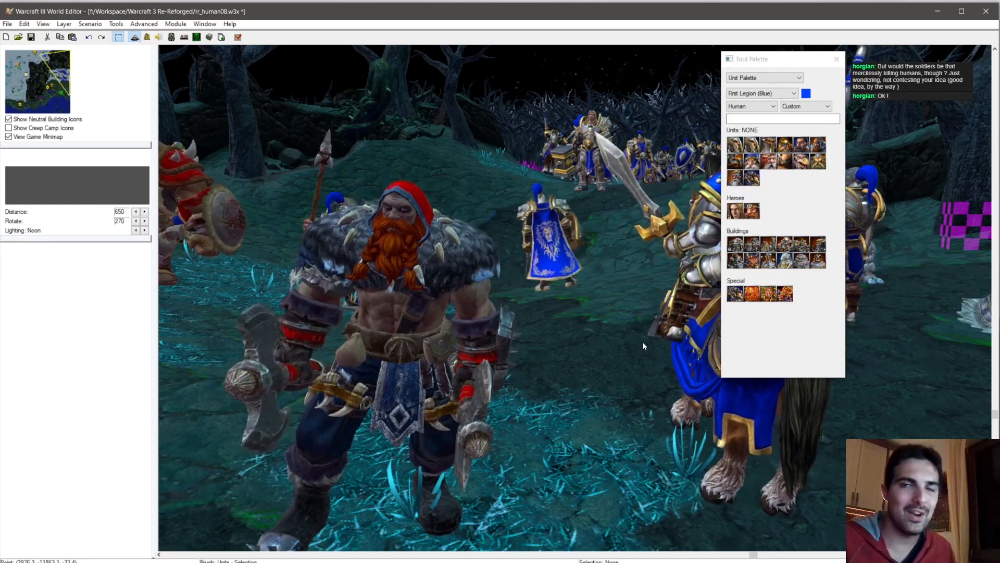
scroll(388, 263, down, 4)
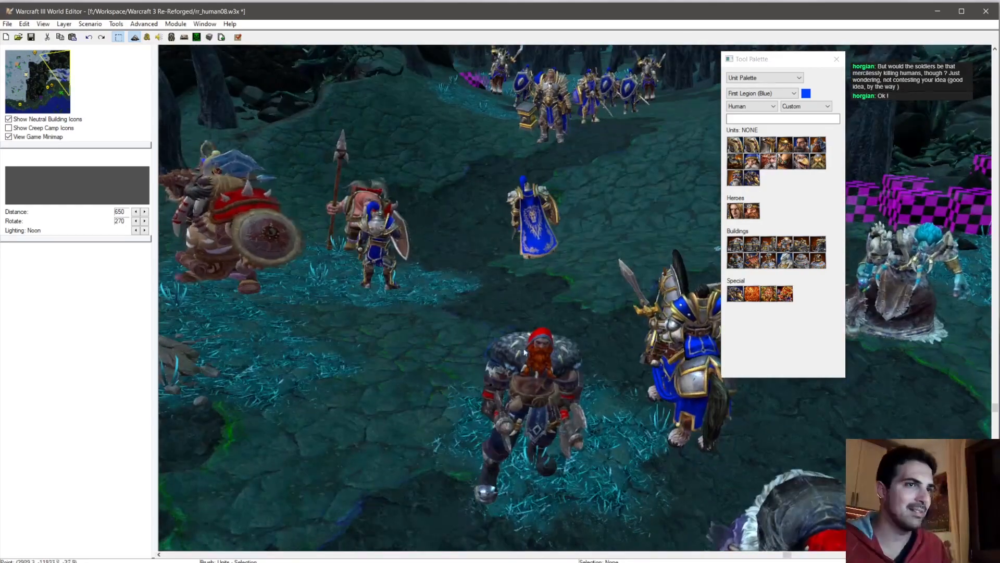
scroll(469, 321, down, 3)
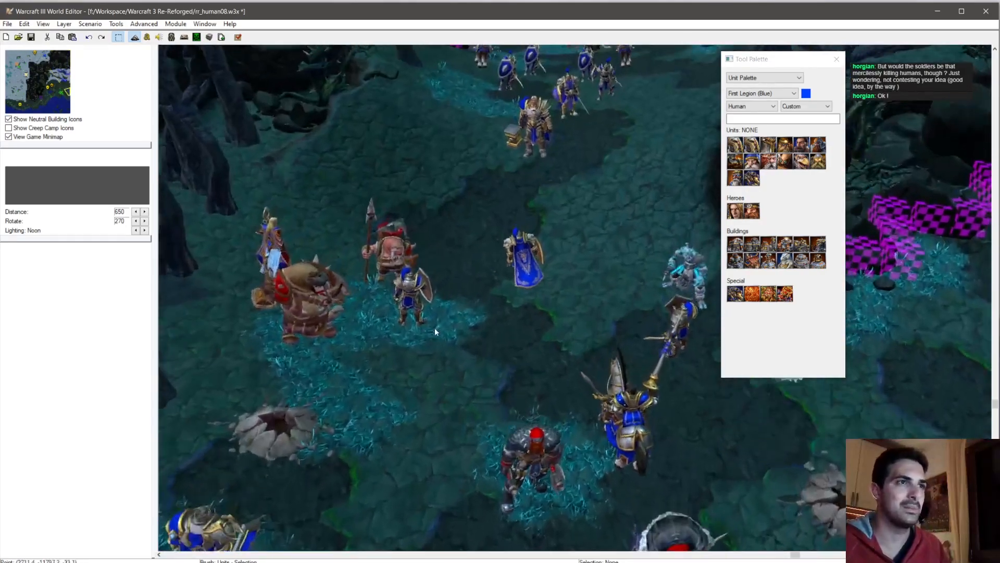
Step: Inspect the spear-carrying and large armored tuskarr units beside the Footman and robed spellcaster
scroll(435, 332, up, 6)
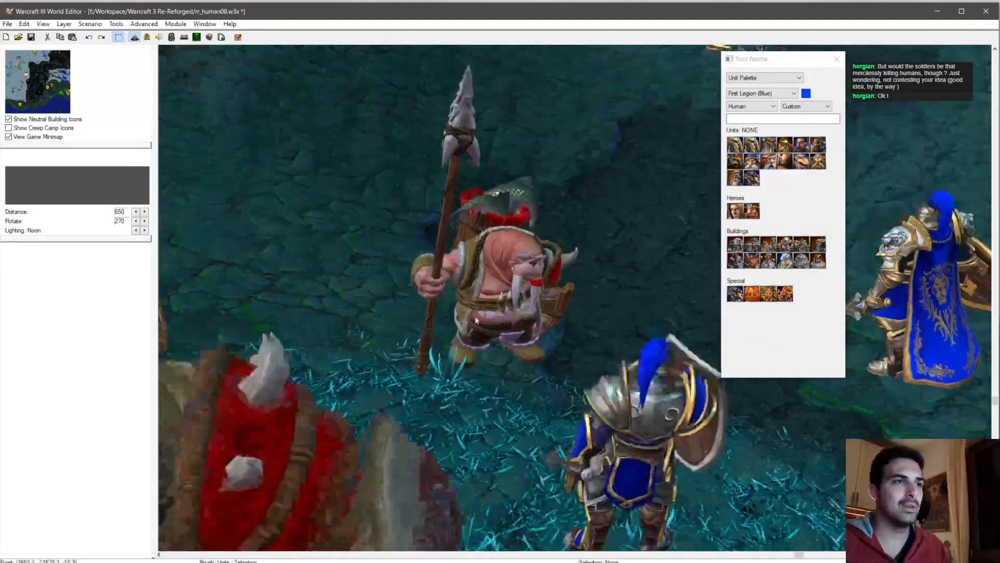
scroll(595, 263, up, 5)
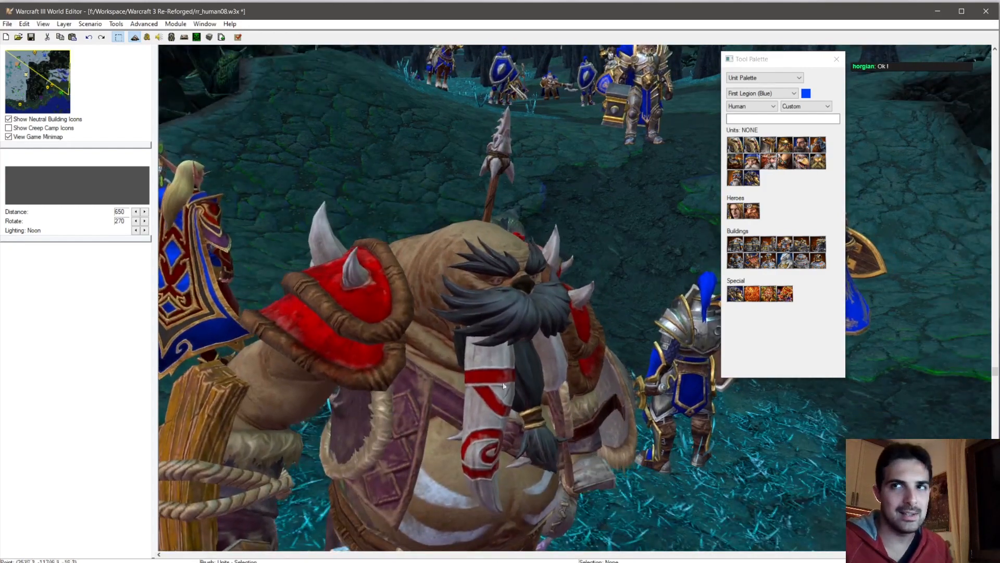
scroll(544, 380, down, 2)
scroll(486, 315, down, 2)
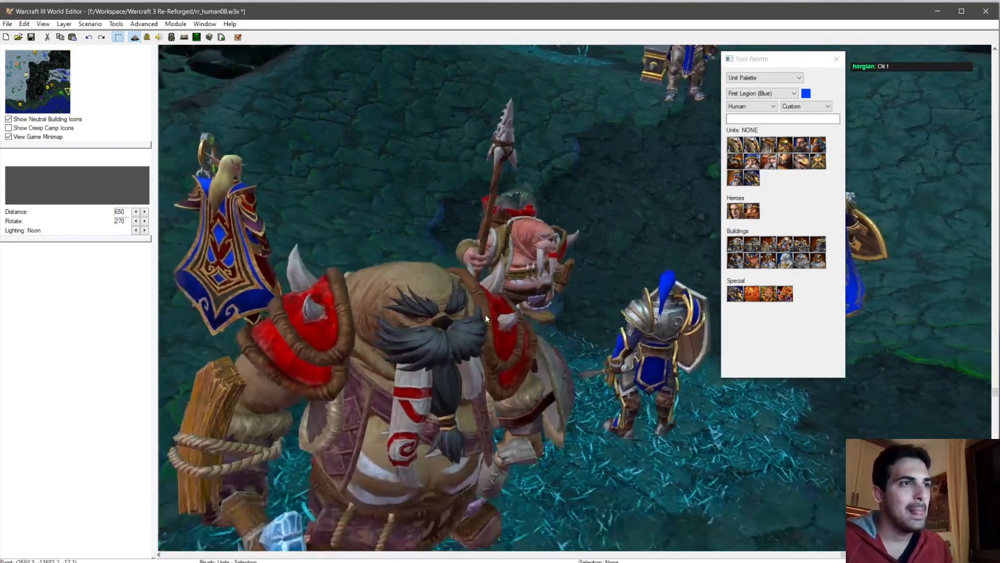
scroll(490, 273, down, 2)
scroll(574, 361, down, 2)
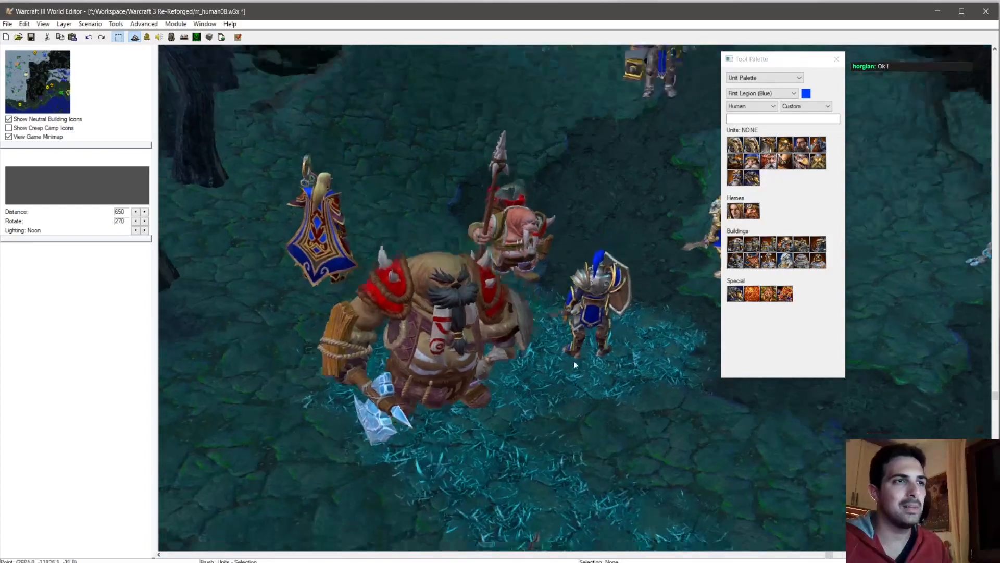
Step: Inspect the spear-carrying tuskarr and the Footman facing him up close, including the large tuskarr's shield beside them
scroll(621, 211, up, 5)
scroll(489, 297, up, 3)
ctrl+right_drag(490, 297, 476, 330)
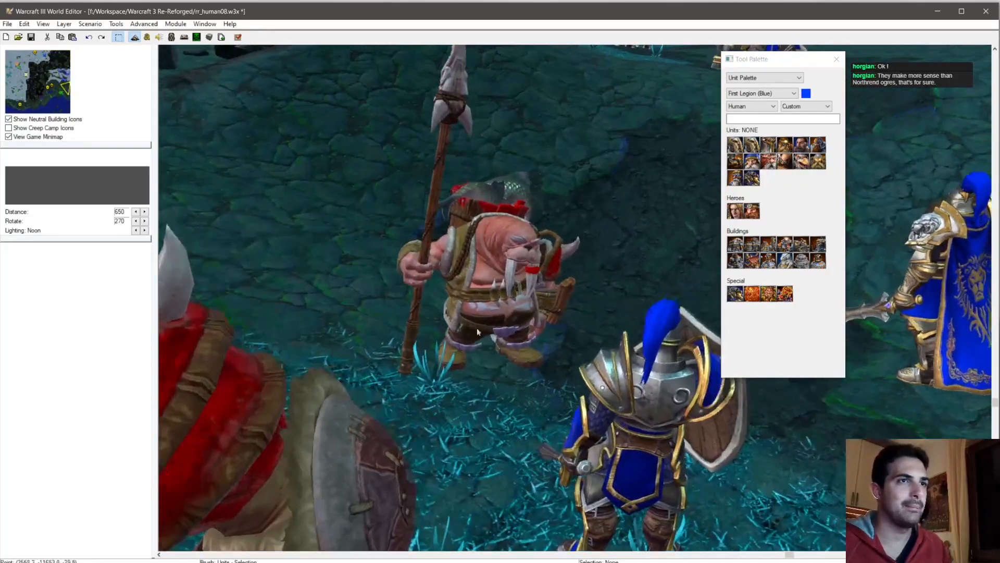
scroll(477, 330, down, 3)
scroll(521, 360, up, 6)
scroll(566, 387, up, 3)
mouse_move(566, 387)
ctrl+right_down()
mouse_move(569, 363)
mouse_move(555, 356)
mouse_move(562, 342)
mouse_move(569, 387)
mouse_move(451, 274)
ctrl+right_up()
scroll(555, 357, down, 1)
scroll(569, 387, down, 5)
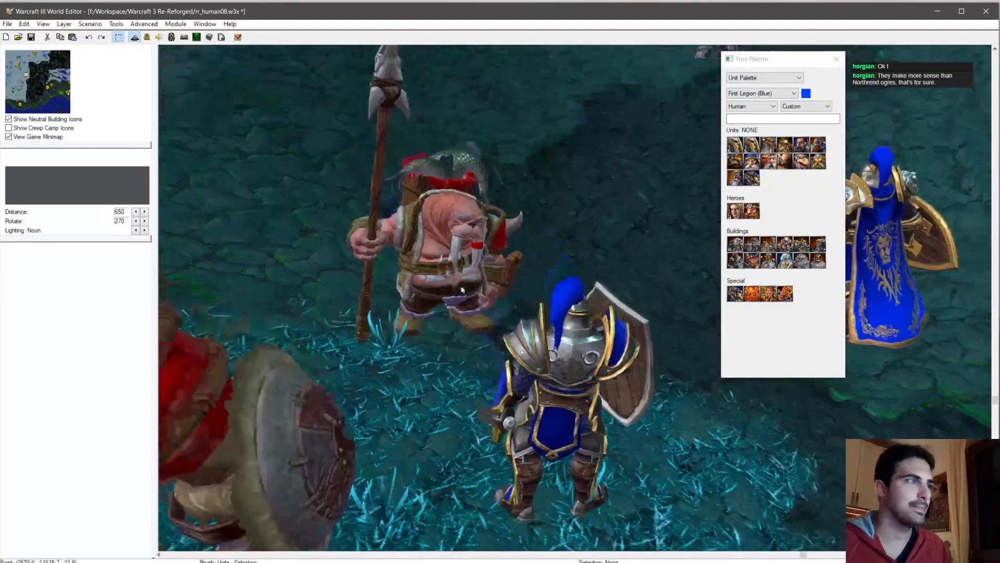
scroll(443, 292, down, 3)
right_drag(422, 334, 285, 285)
right_drag(461, 284, 407, 246)
scroll(408, 246, down, 3)
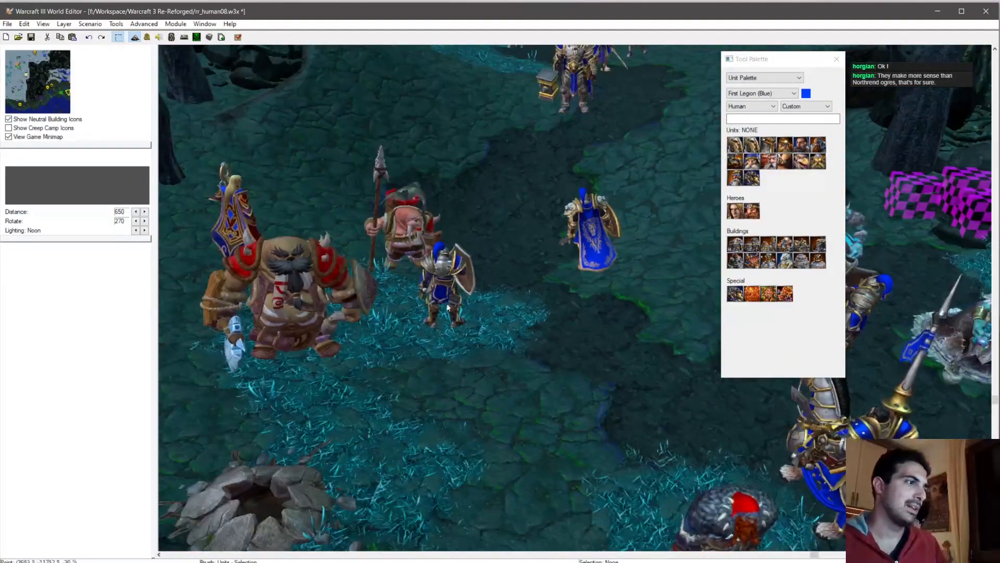
Step: Review the path from the tuskarr group past the hammer-bearing captain to the legion formation and the Peasants behind it
ctrl+right_drag(442, 302, 467, 354)
scroll(450, 319, down, 2)
right_drag(450, 319, 371, 309)
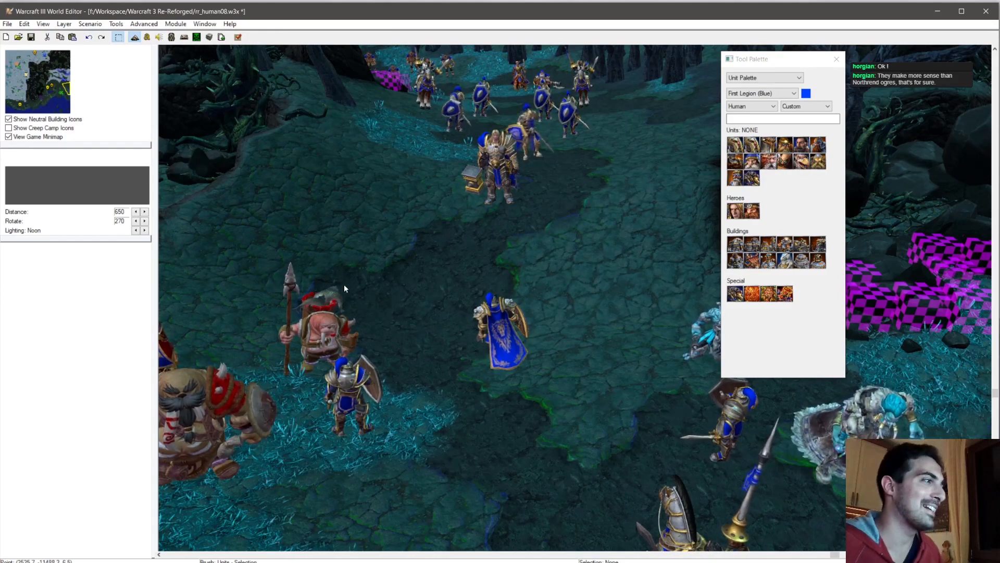
right_drag(309, 297, 230, 339)
scroll(250, 331, up, 2)
right_drag(309, 208, 305, 277)
scroll(307, 260, down, 3)
right_drag(386, 284, 392, 383)
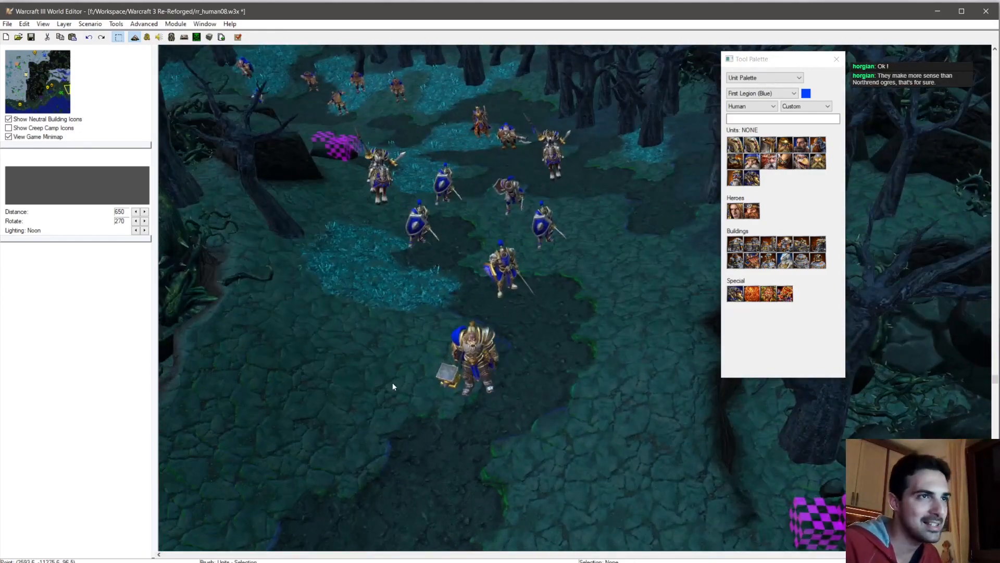
right_drag(343, 332, 342, 355)
right_drag(318, 260, 375, 415)
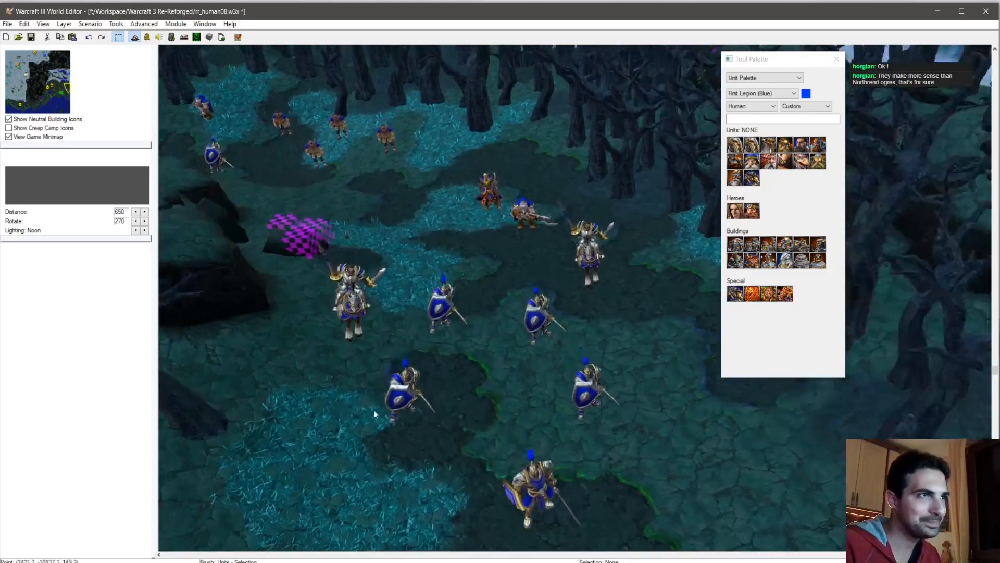
scroll(373, 406, down, 2)
right_drag(361, 295, 362, 308)
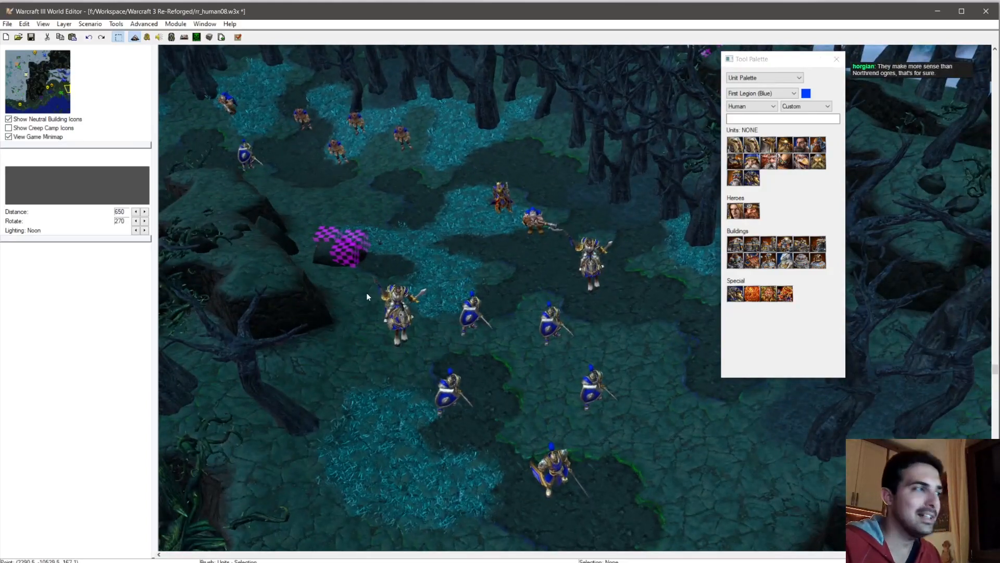
Step: Survey the legion troops, trolls and tuskarr gathered along the shore beside the shipwreck
right_drag(339, 364, 285, 283)
right_drag(513, 468, 373, 267)
right_drag(418, 411, 407, 260)
right_drag(412, 432, 430, 305)
scroll(410, 349, down, 2)
right_drag(506, 273, 420, 166)
right_drag(467, 247, 420, 301)
right_drag(419, 203, 407, 235)
click(764, 78)
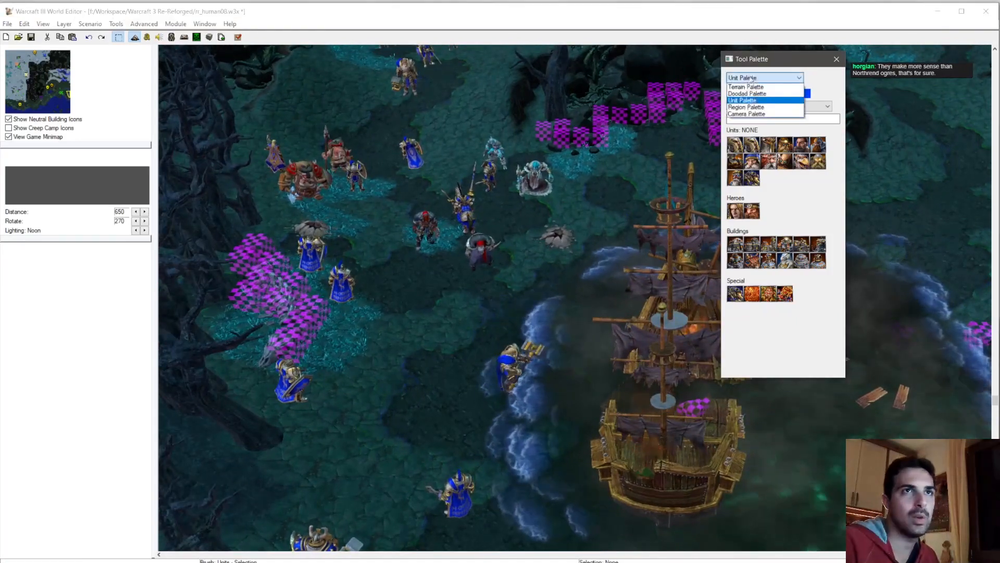
click(750, 111)
scroll(750, 82, up, 1)
ctrl+right_drag(397, 156, 430, 248)
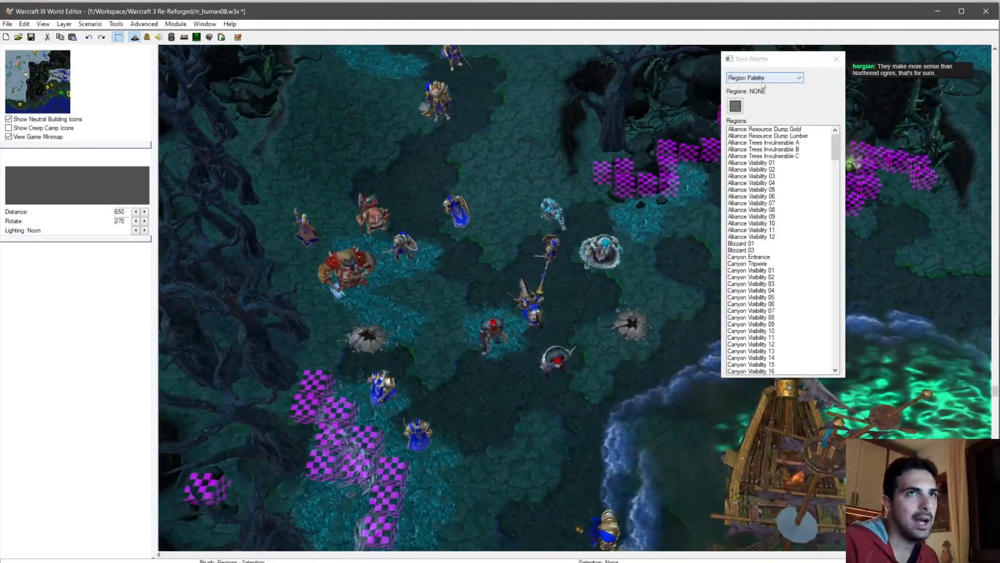
click(764, 77)
click(753, 100)
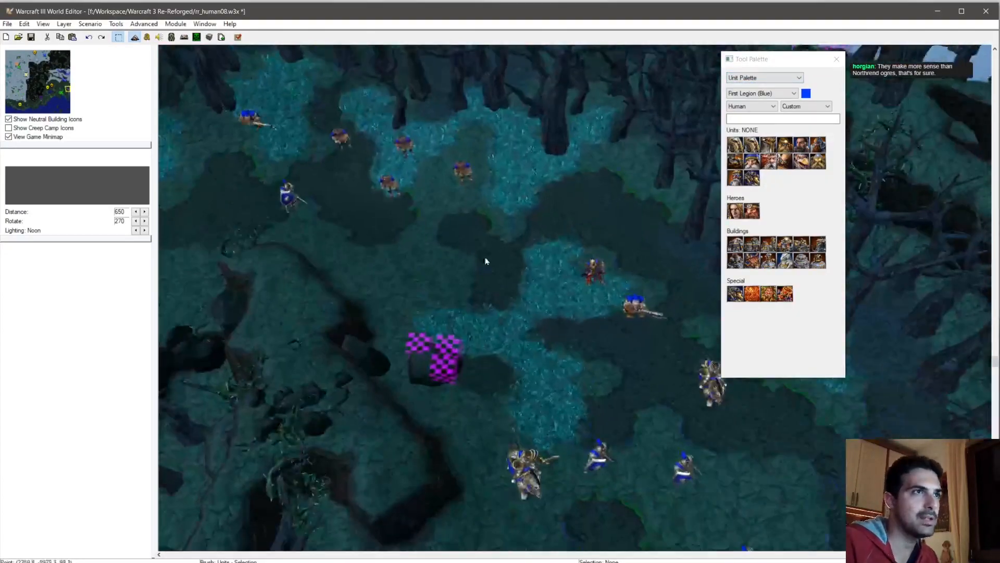
Step: Copy two Peasants from the rear group in the forest and paste them near the Footman and the large tuskarr
click(395, 185)
shift+click(468, 167)
right_drag(585, 393, 371, 85)
right_drag(506, 412, 478, 283)
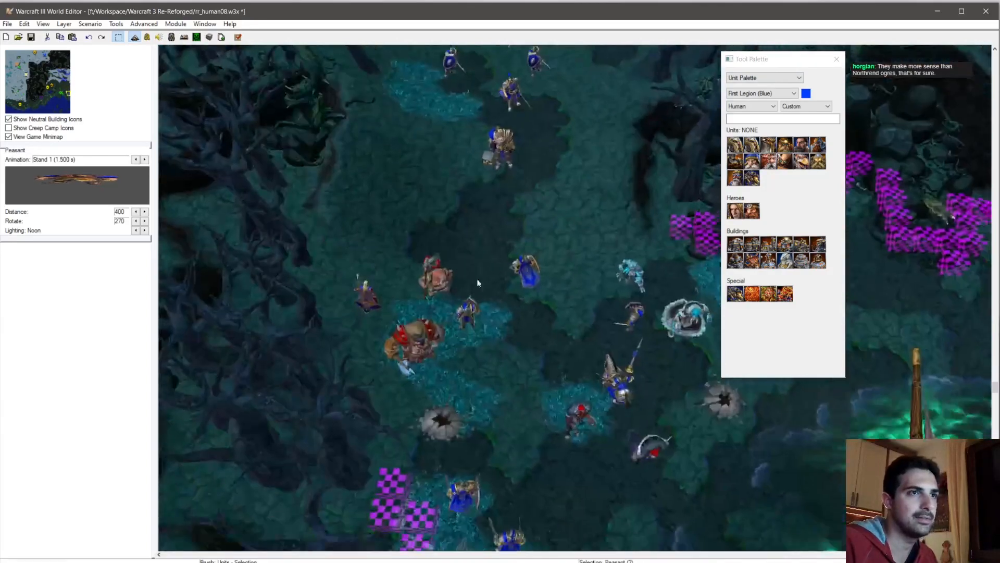
key(ctrl+v)
click(494, 388)
Step: Reposition the pasted Peasants, one beside the large tuskarr below the Footman and one between the Footman and the mounted Knight
click(538, 345)
drag(540, 381, 529, 384)
drag(446, 378, 471, 372)
drag(527, 392, 542, 357)
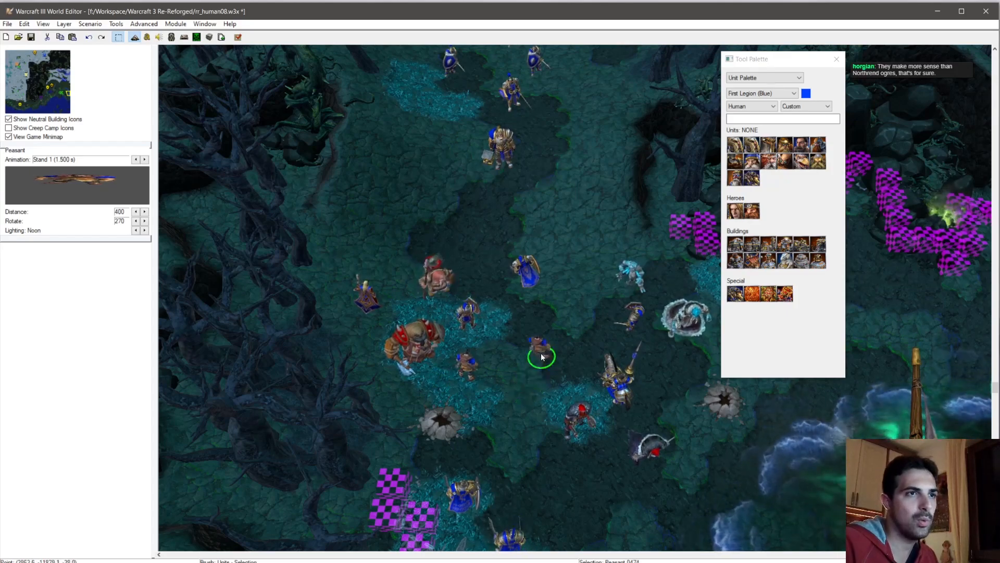
Step: Copy a Rifleman from the forest formation and place him at the tree line behind the horned-helmeted dwarf near the shore
right_drag(513, 218, 537, 333)
click(516, 139)
key(ctrl+v)
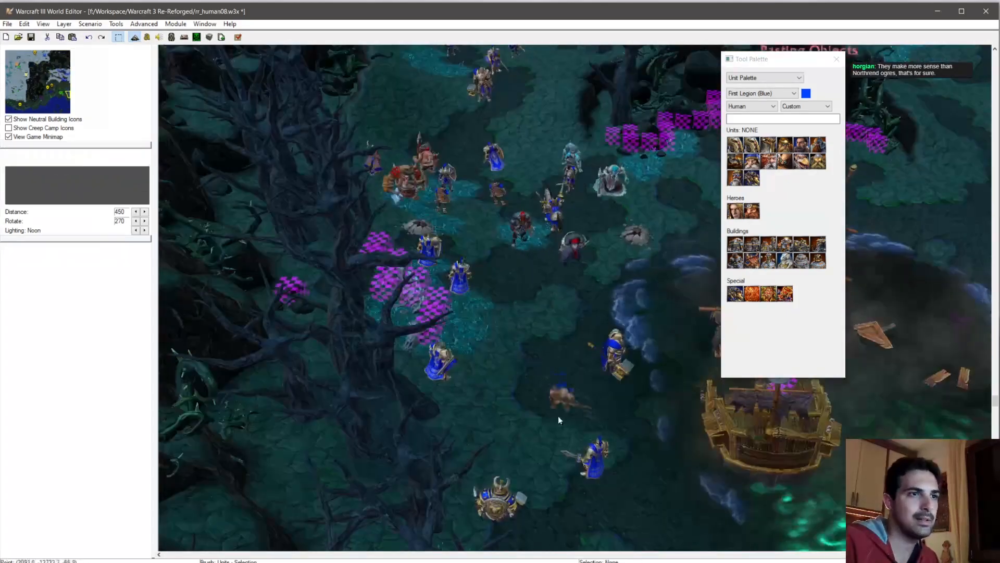
right_drag(558, 408, 490, 341)
scroll(491, 342, up, 3)
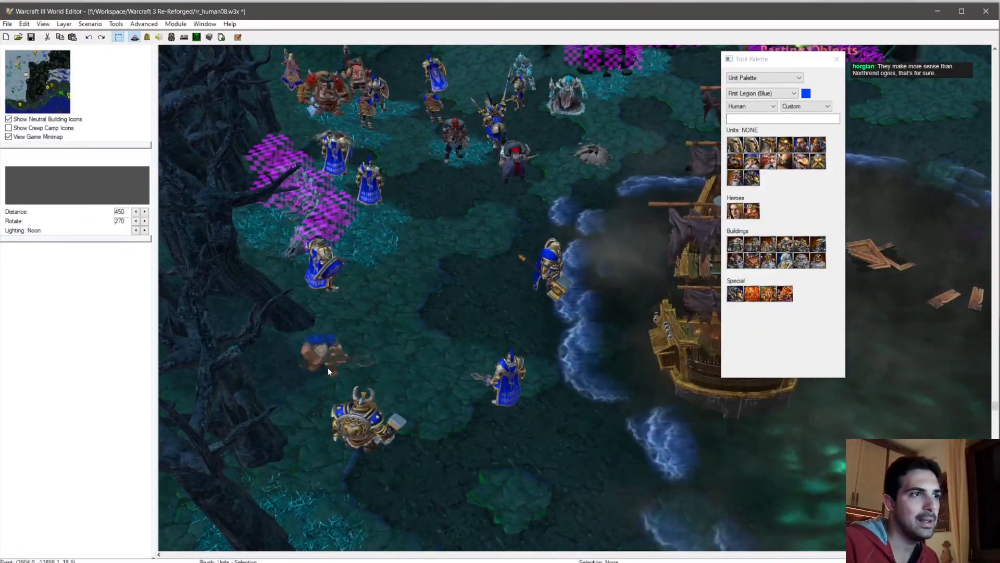
click(477, 452)
drag(477, 456, 305, 375)
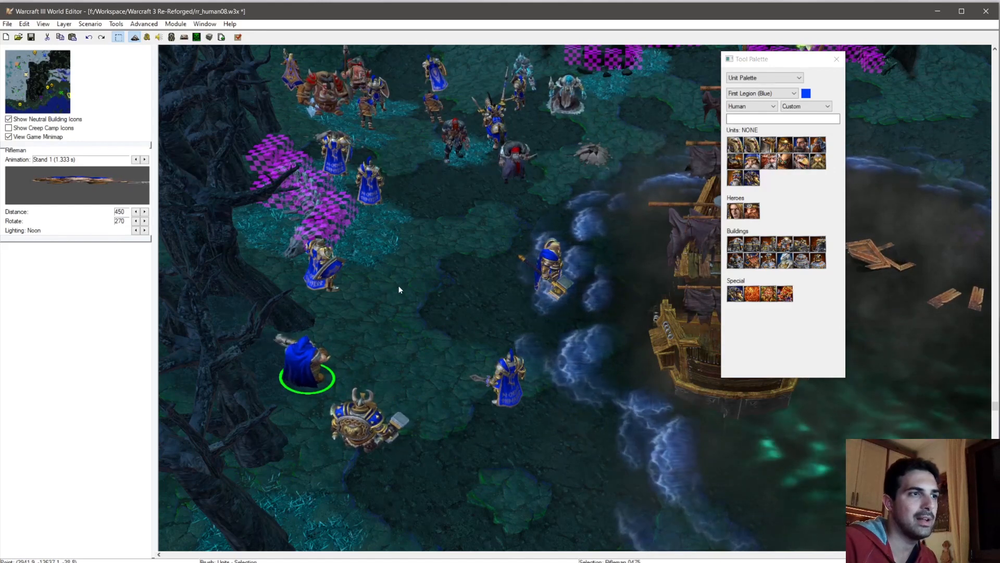
click(497, 467)
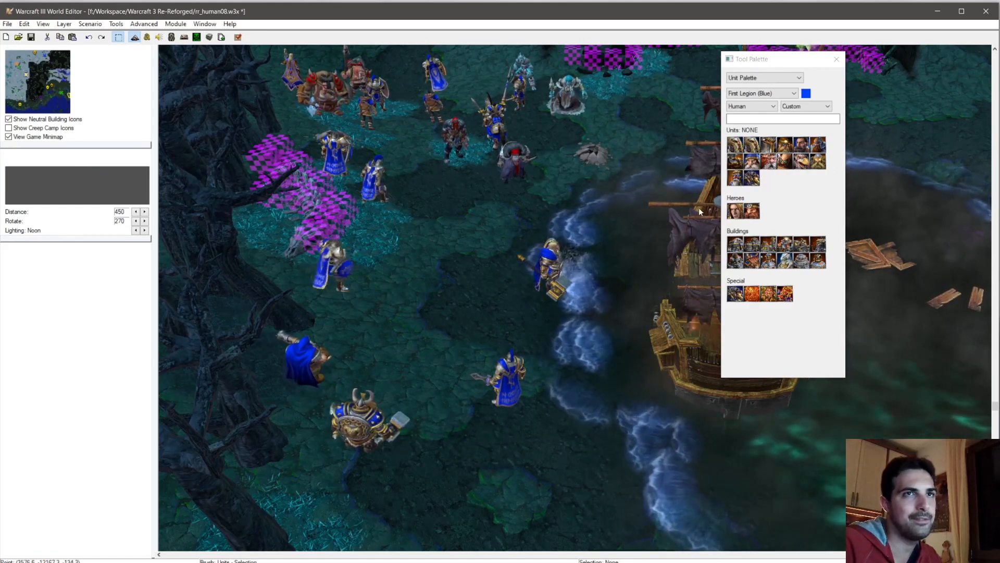
Step: Place a First Legion Mortar Team (Dwarven) on the shore beside the horned-helmeted dwarf
click(768, 161)
click(475, 477)
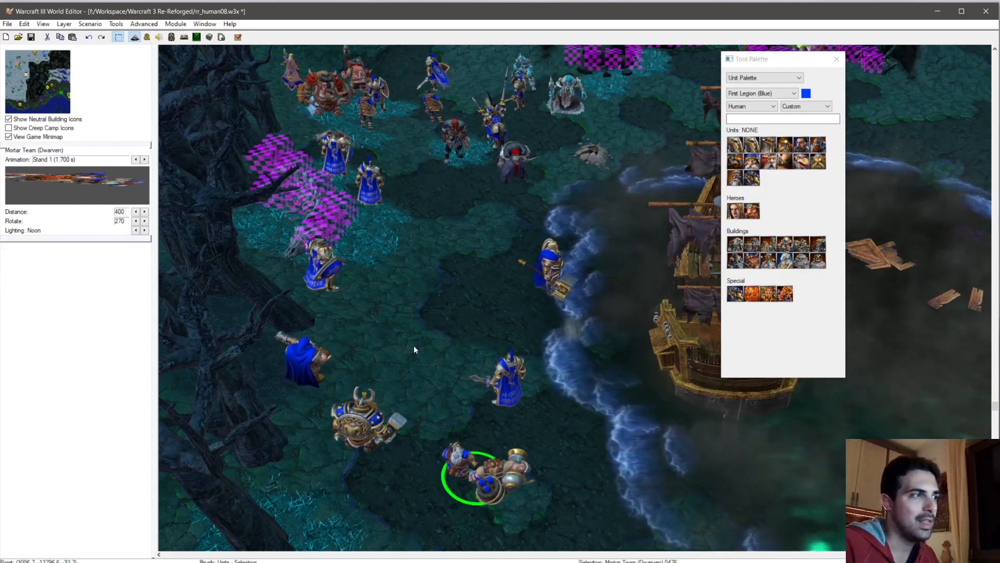
right_drag(411, 287, 390, 387)
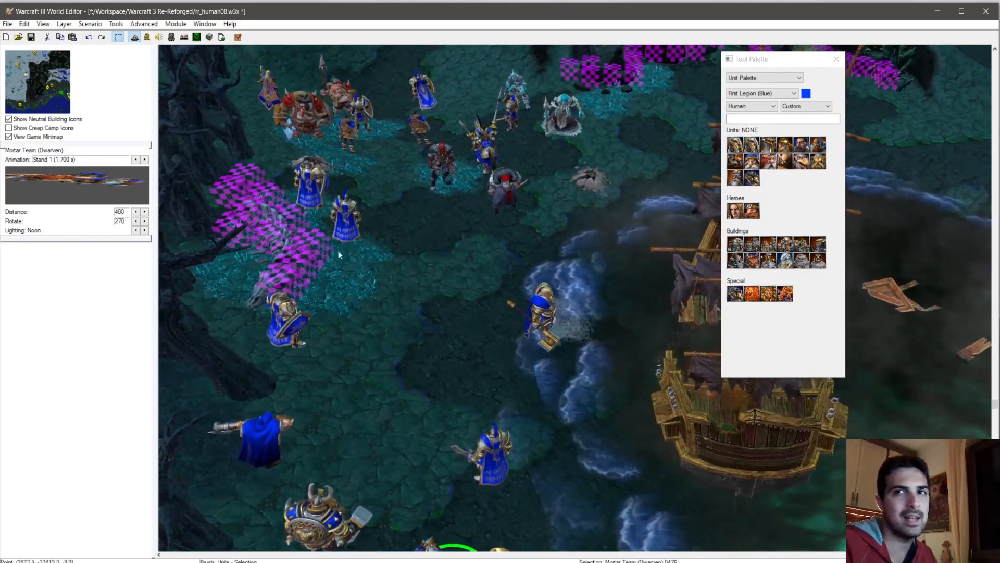
scroll(479, 431, down, 3)
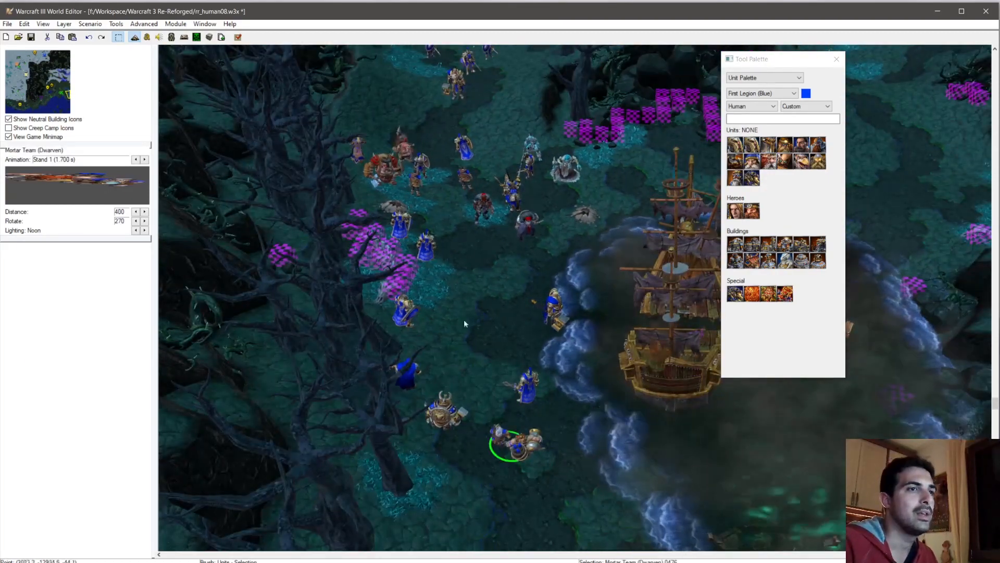
Step: Add another Mortar Team (Dwarven) next to the Peasants at the rear of the forest formation
scroll(416, 125, up, 3)
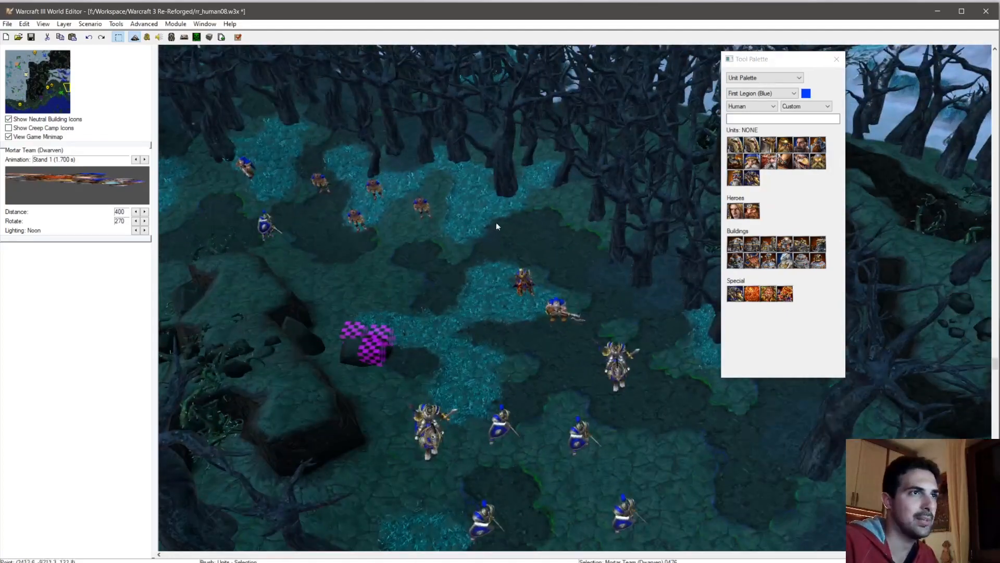
key(ctrl+v)
click(472, 232)
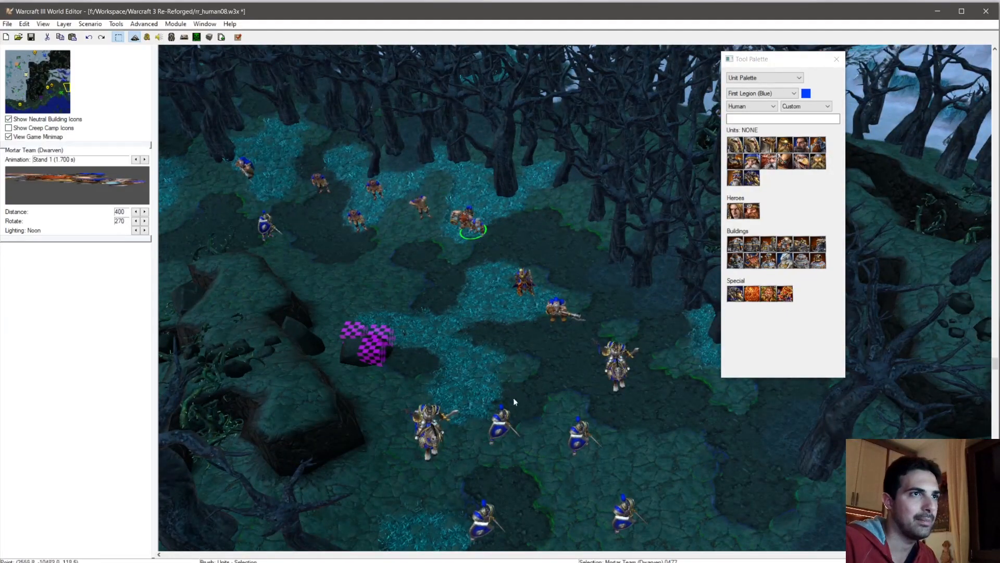
click(439, 308)
Step: Review the forest formation behind the hammer-bearing captain and the units gathered on the shore by the shipwreck
right_drag(438, 241, 401, 123)
scroll(433, 222, down, 2)
ctrl+right_drag(433, 222, 436, 337)
right_drag(383, 166, 424, 176)
scroll(427, 198, up, 3)
ctrl+right_drag(437, 270, 490, 275)
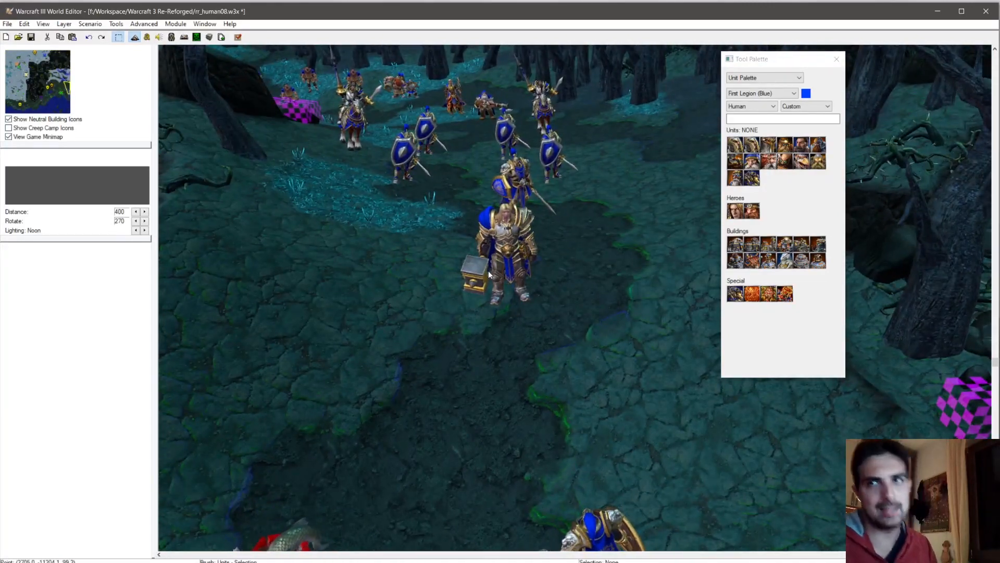
scroll(521, 314, down, 3)
right_drag(568, 338, 315, 178)
scroll(314, 179, down, 3)
right_drag(443, 265, 339, 115)
scroll(488, 233, up, 4)
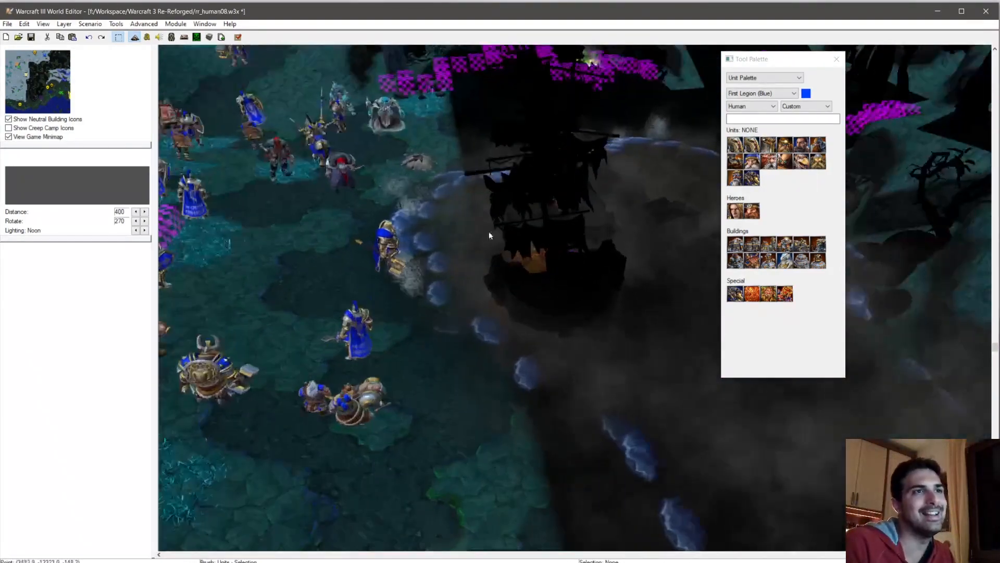
scroll(488, 231, up, 3)
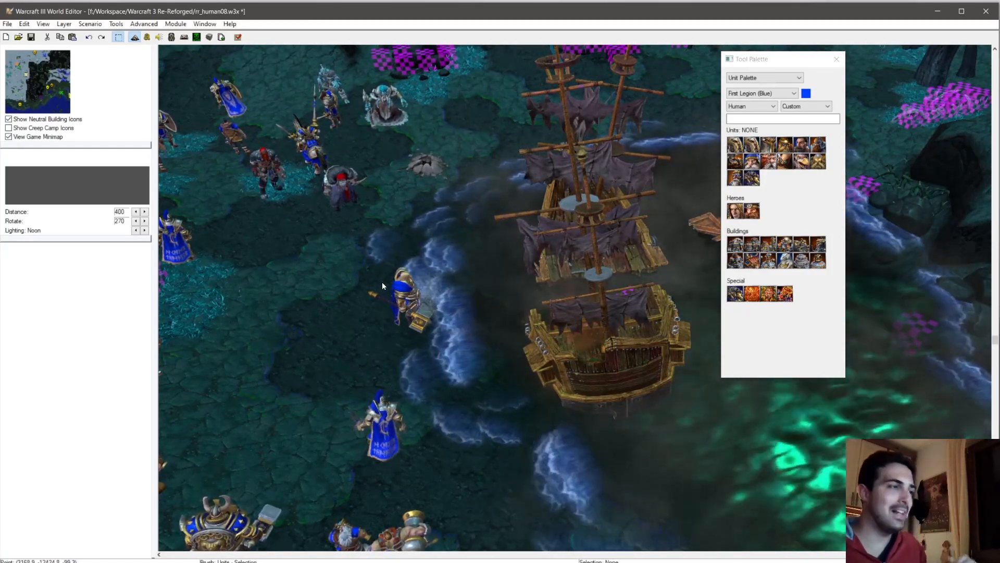
scroll(386, 246, up, 1)
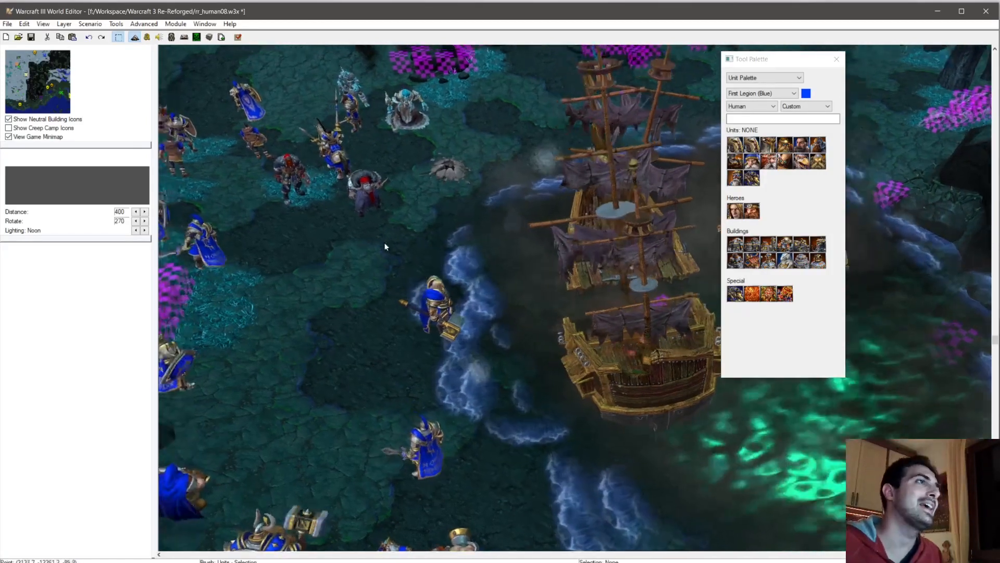
Step: Set the maximum scale of the Ship Destroyed water doodad to 4.000 in the Object Editor
click(171, 37)
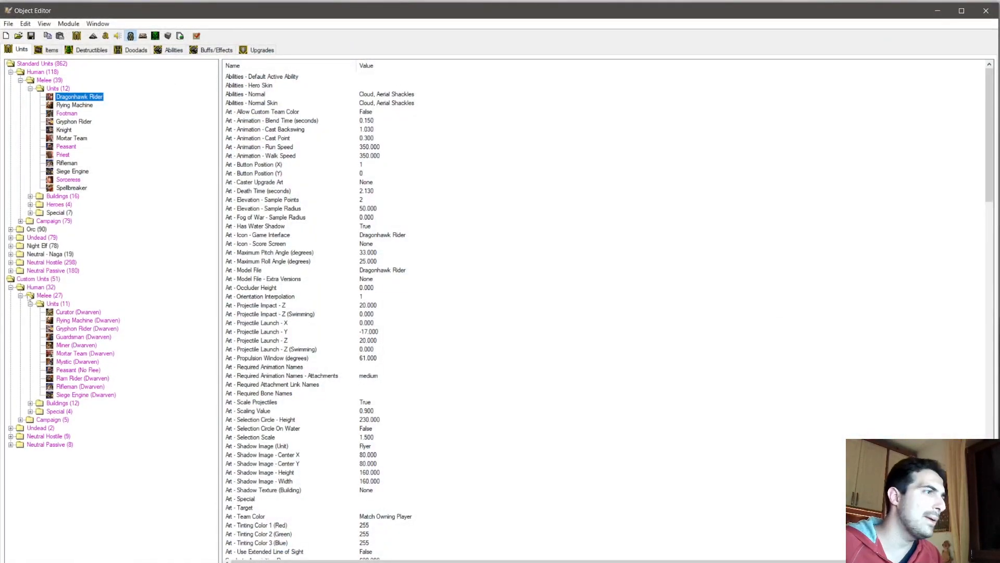
click(128, 51)
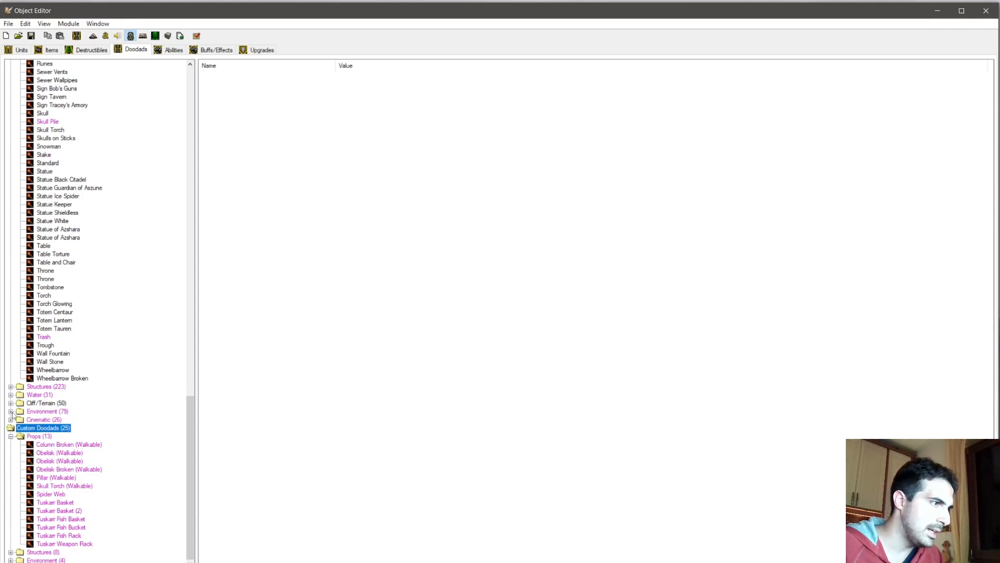
click(11, 394)
scroll(74, 502, down, 6)
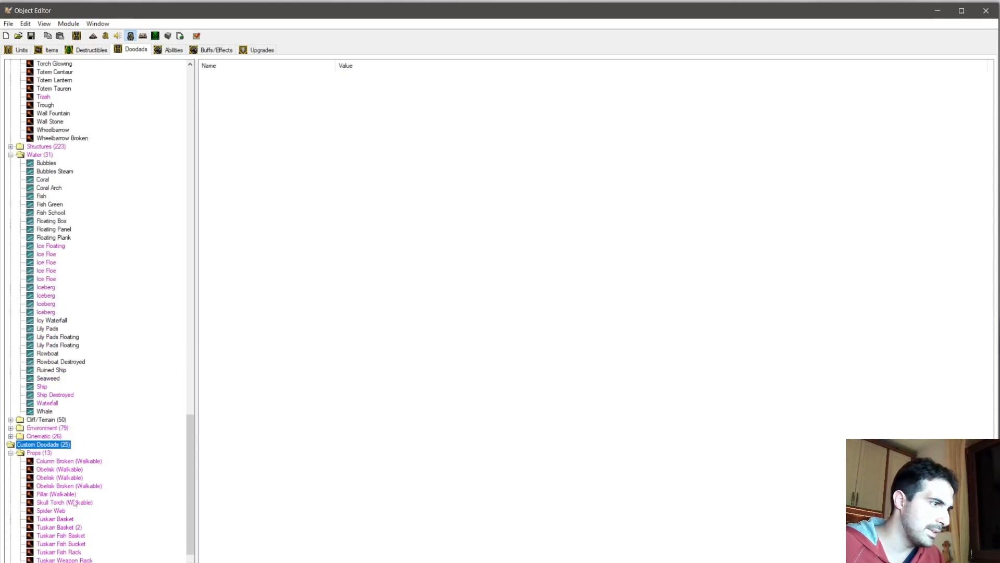
click(57, 395)
double_click(346, 288)
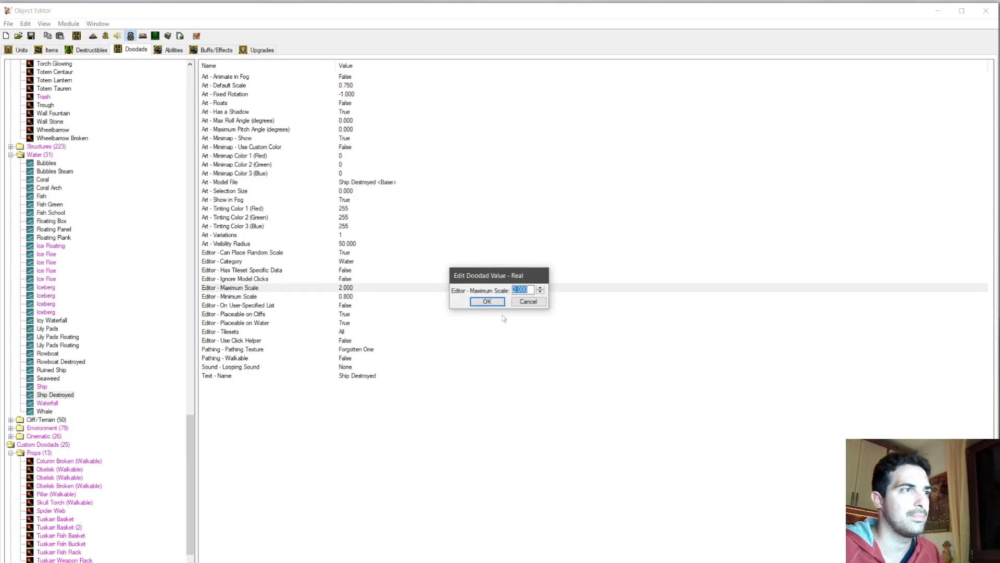
click(497, 304)
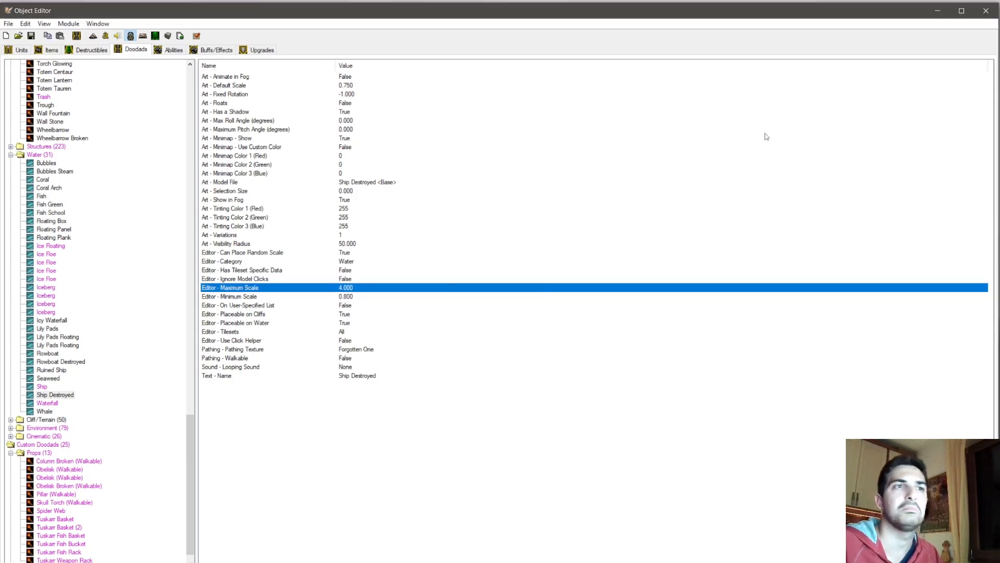
click(987, 11)
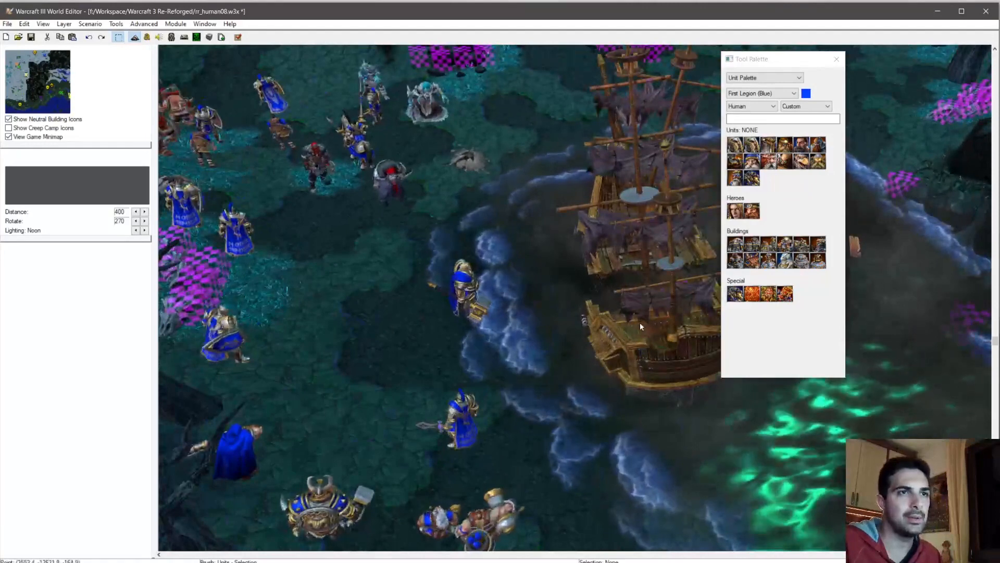
Step: Enlarge the Ship Destroyed doodad by the shore by six scale increments and check its deck from the opposite side
click(764, 77)
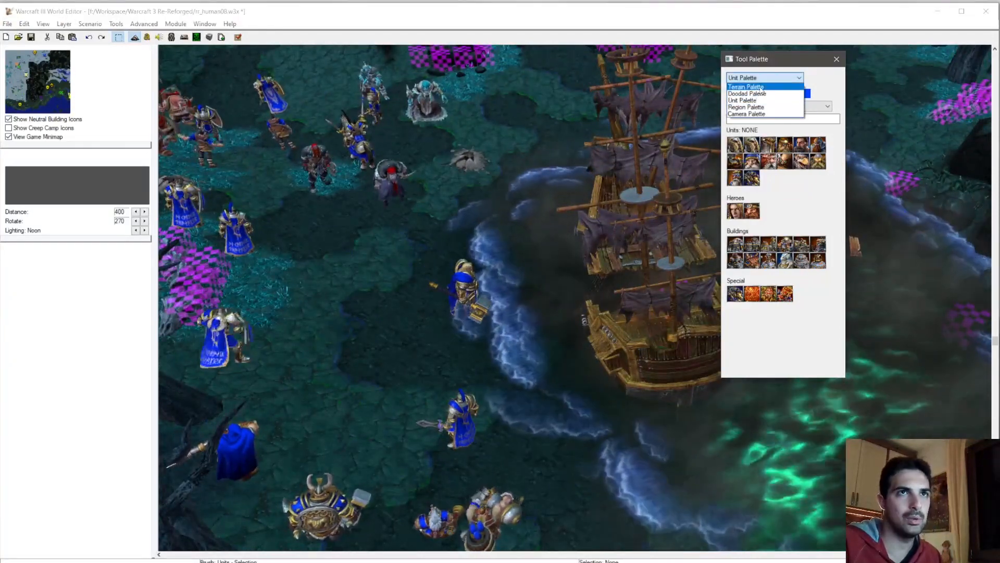
click(761, 93)
click(655, 307)
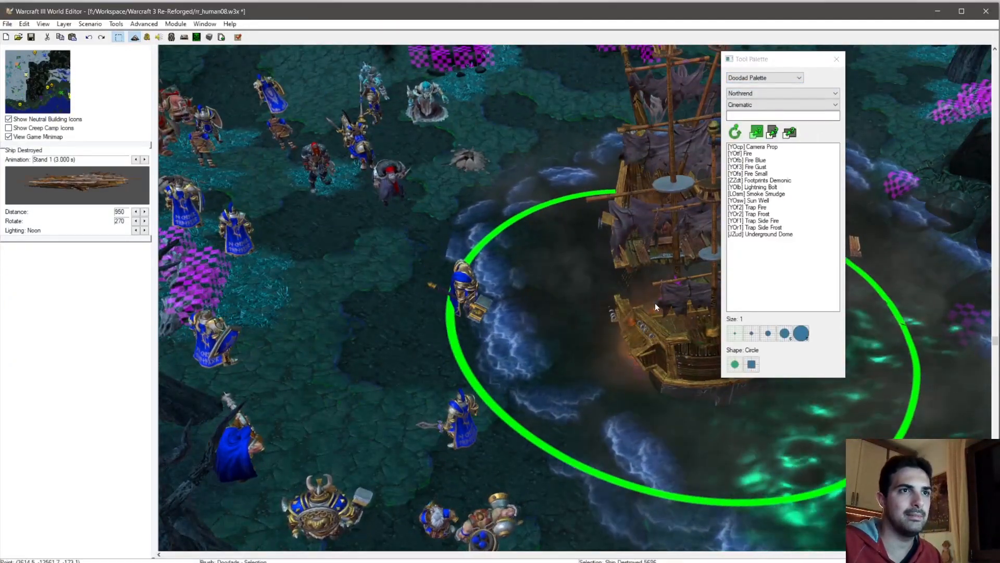
key(KP_Add)
key(KP_Add)
key(KP_Add)
key(KP_Add)
key(KP_Add)
key(KP_Add)
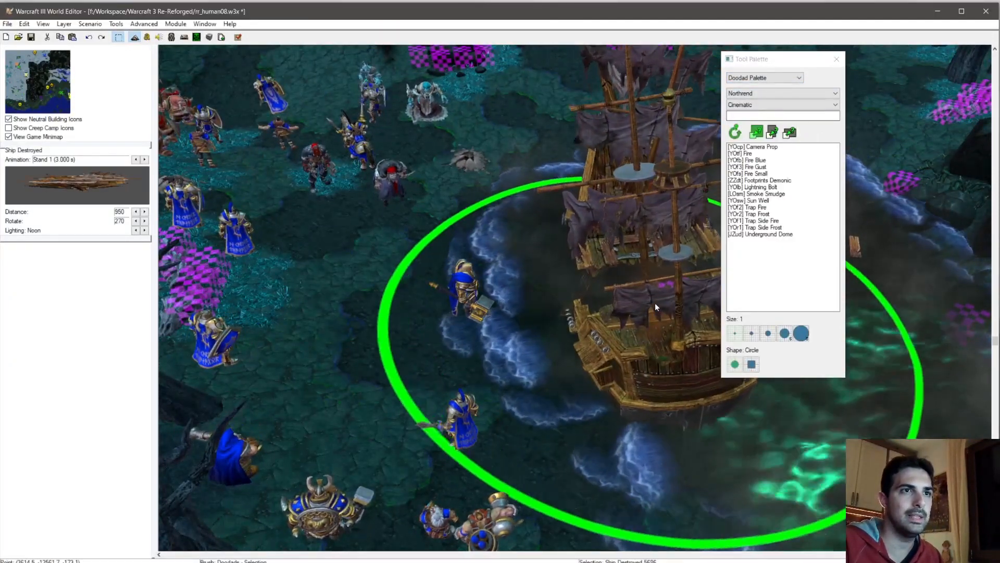
ctrl+right_drag(573, 282, 442, 324)
ctrl+right_drag(402, 291, 427, 173)
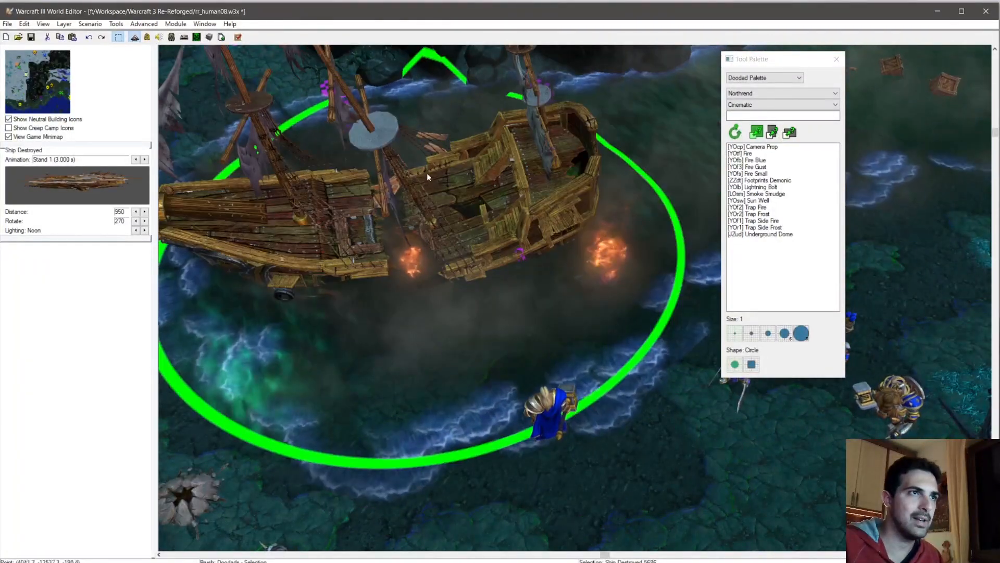
Step: Move the two Fire doodads off the wreck and shift the Ship Destroyed doodad closer to the shore
click(368, 361)
drag(368, 361, 260, 471)
drag(626, 270, 659, 477)
drag(503, 211, 507, 280)
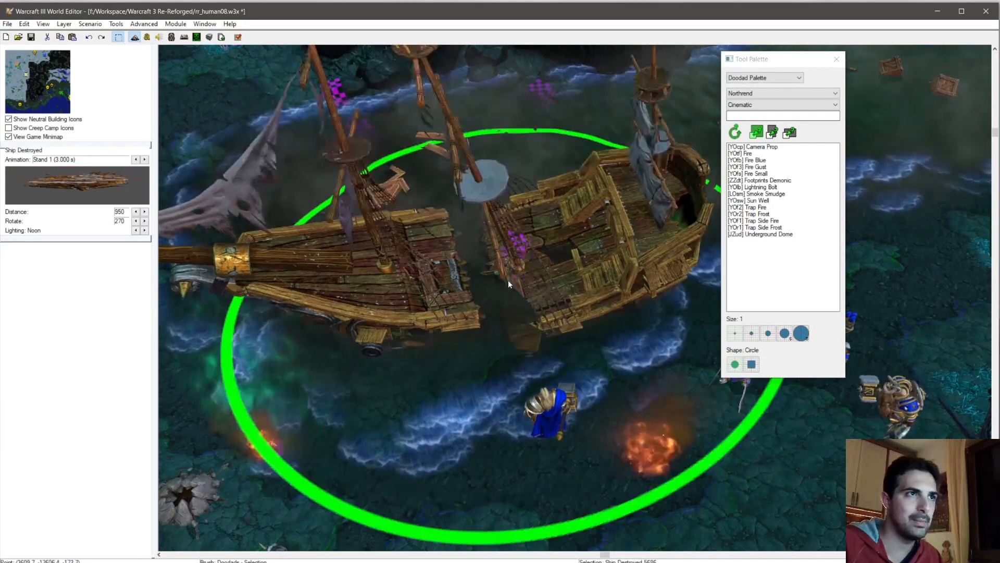
Step: Put the Fire doodads back on the shipwreck's bow and stern decks
click(637, 428)
drag(635, 427, 624, 291)
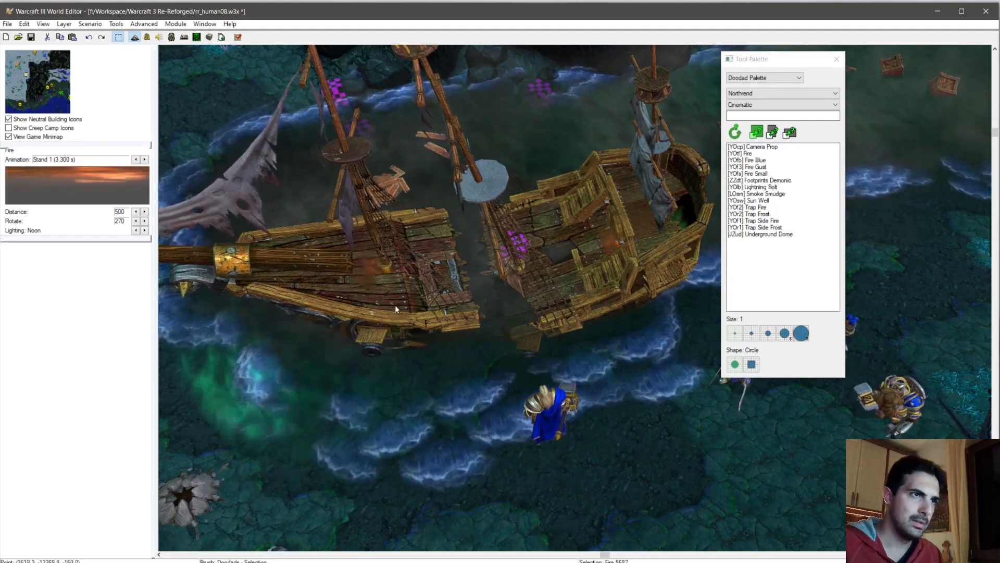
ctrl+right_drag(424, 378, 479, 339)
click(362, 333)
ctrl+right_drag(362, 334, 678, 156)
scroll(386, 356, up, 3)
scroll(376, 272, down, 3)
Step: Place a copy of the Cin01 Arthas 00 region under the hammer-bearing Arthas on the shore beside the shipwreck
click(765, 78)
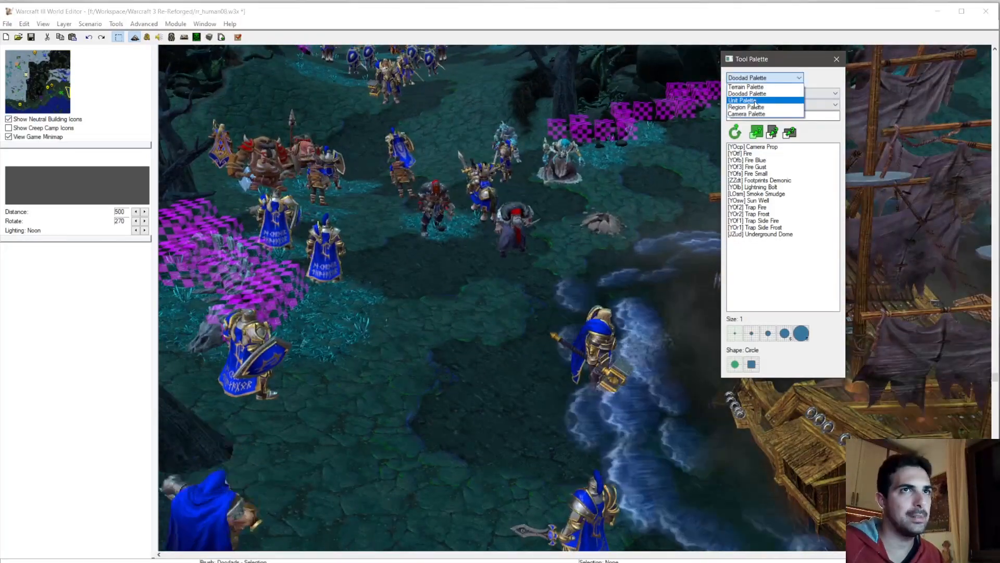
click(750, 106)
drag(835, 146, 857, 171)
click(758, 196)
ctrl+right_drag(572, 250, 410, 345)
key(ctrl+v)
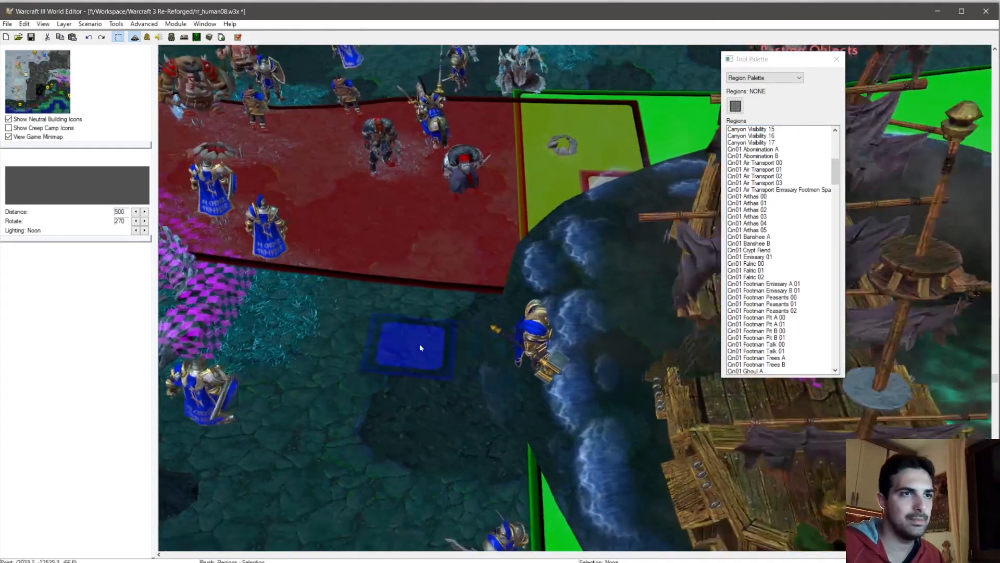
key(w)
right_drag(526, 360, 496, 360)
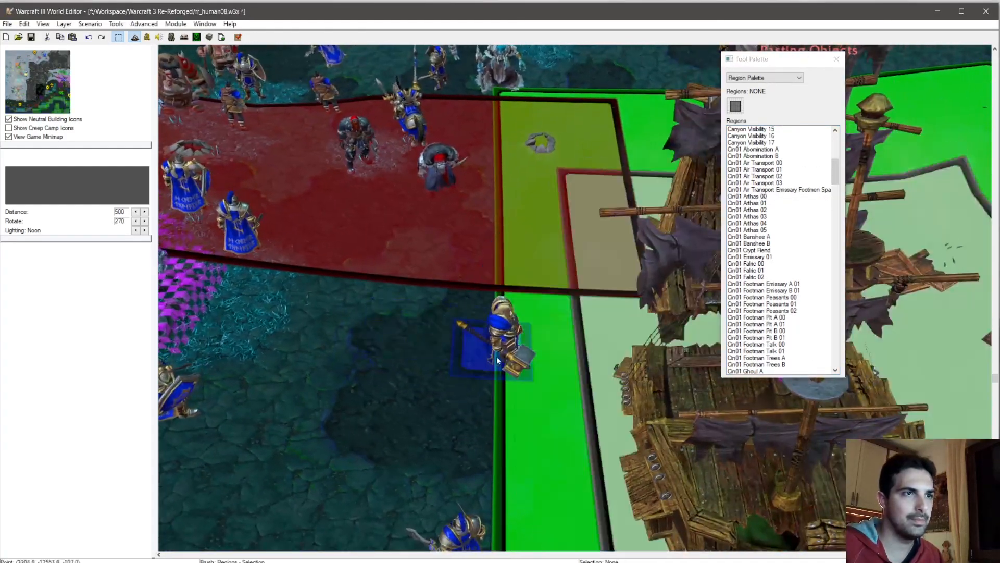
click(515, 357)
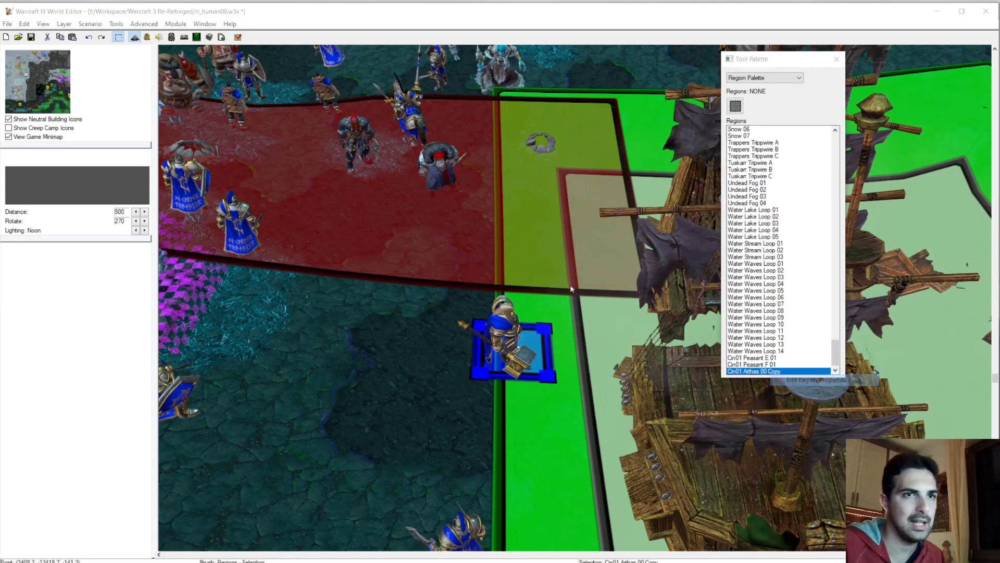
Step: Rename the new region beneath Arthas by the shipwreck to Cin02 Arthas 00
double_click(769, 371)
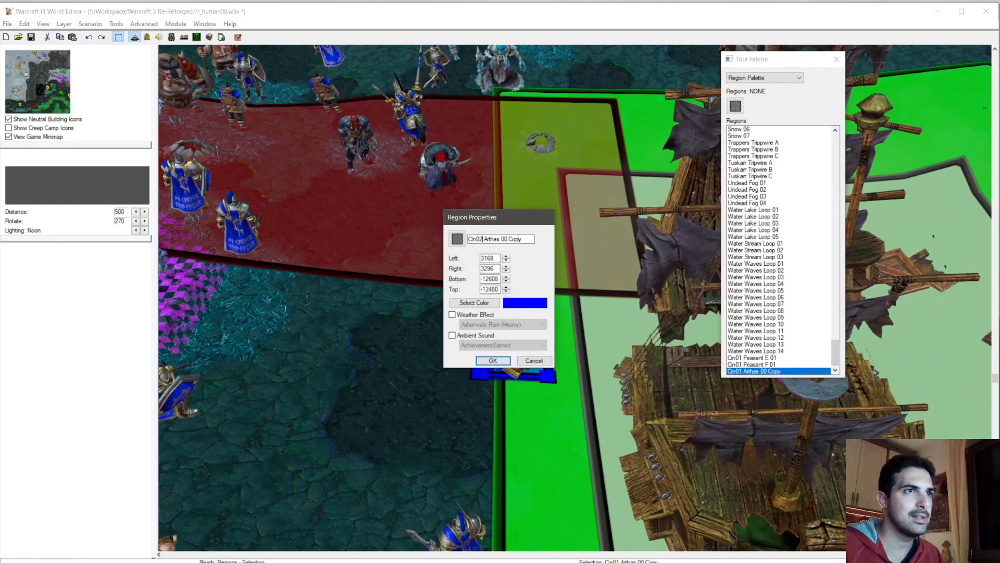
key(BackSpace)
key(BackSpace)
key(Return)
Step: Place a region copy under the hammer-bearing figure heading the forest formation and rename it Cin02 Arthas 01
scroll(481, 240, down, 2)
right_drag(469, 257, 531, 405)
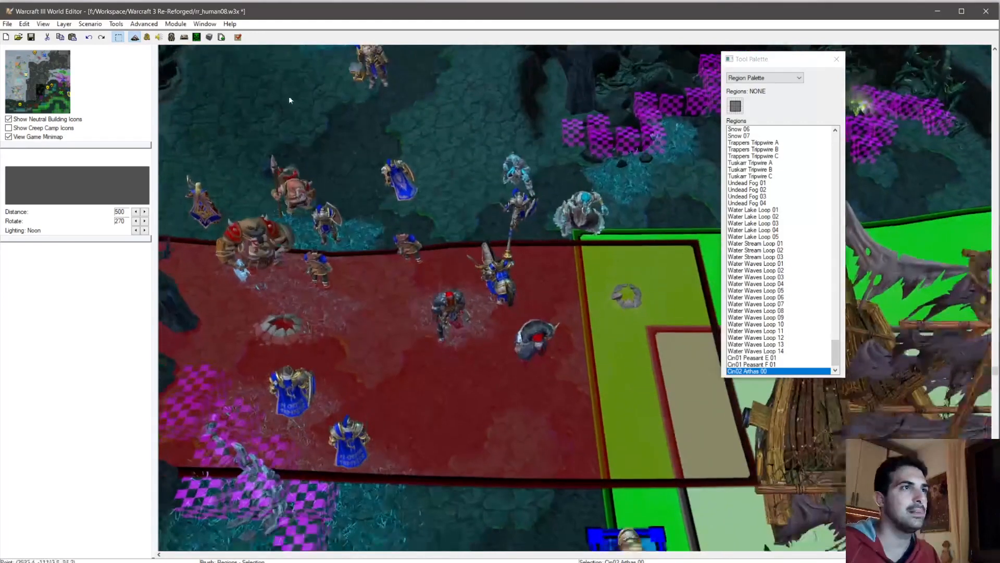
right_drag(288, 98, 508, 357)
key(ctrl+v)
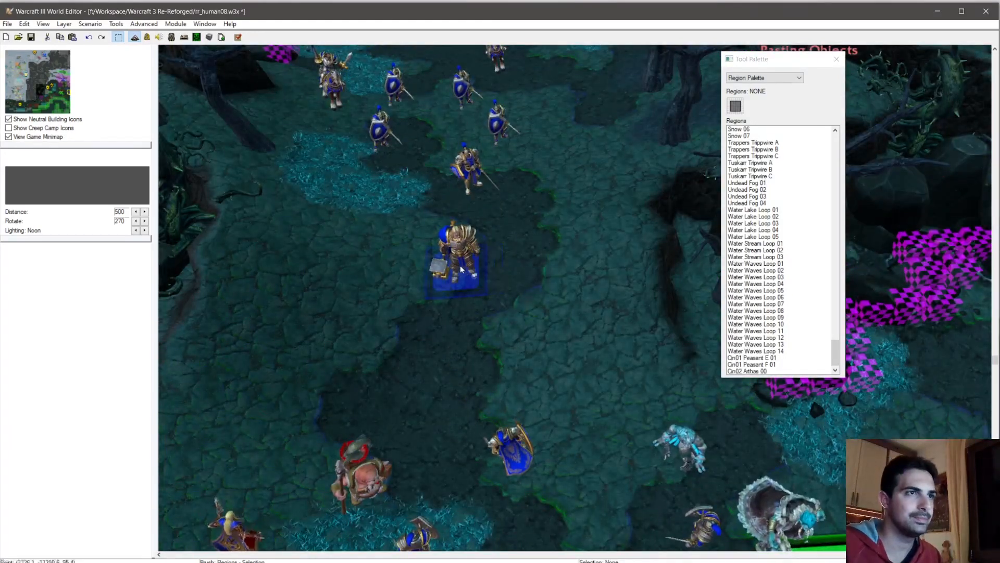
click(465, 271)
double_click(458, 269)
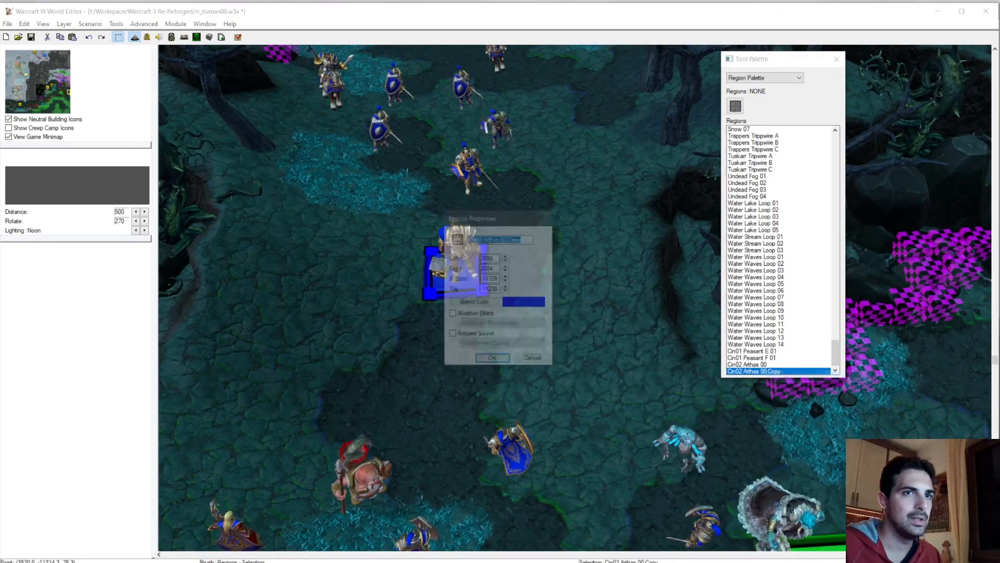
click(502, 358)
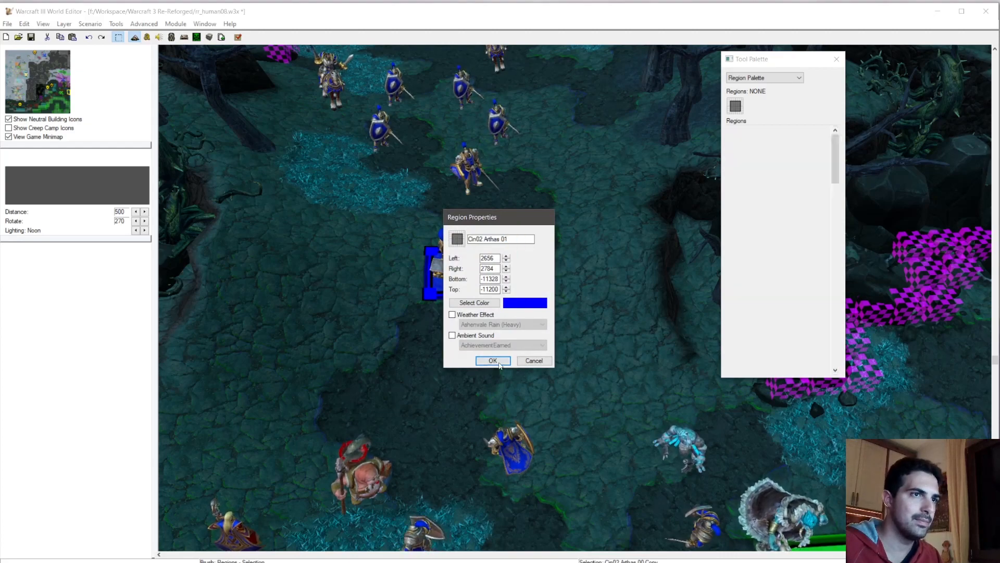
Step: Examine the staging of Arthas, the trapper, troll and tuskarr units, and the forest formation from several angles
scroll(503, 338, down, 5)
right_drag(506, 323, 484, 225)
right_drag(614, 417, 545, 283)
scroll(544, 279, up, 5)
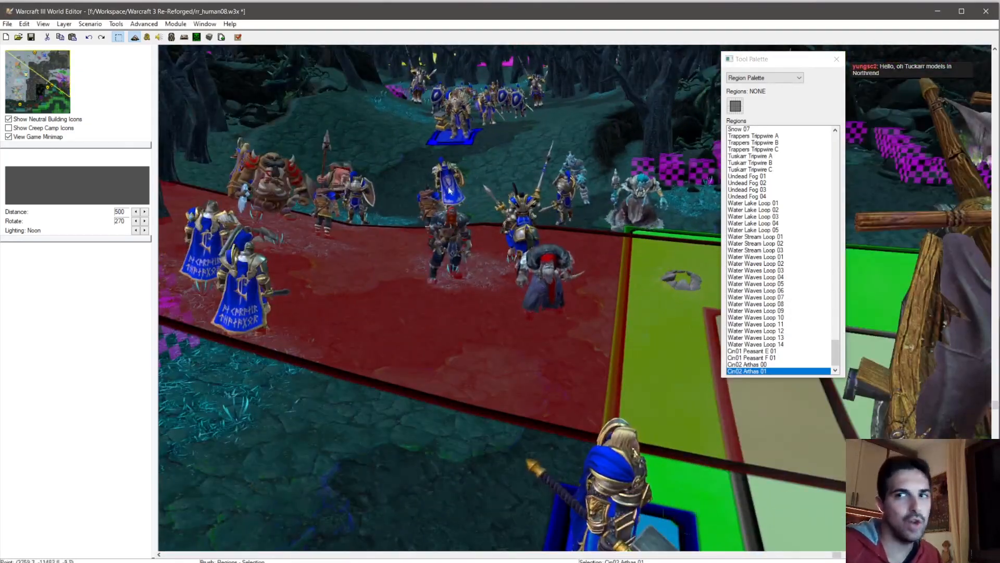
scroll(508, 352, up, 3)
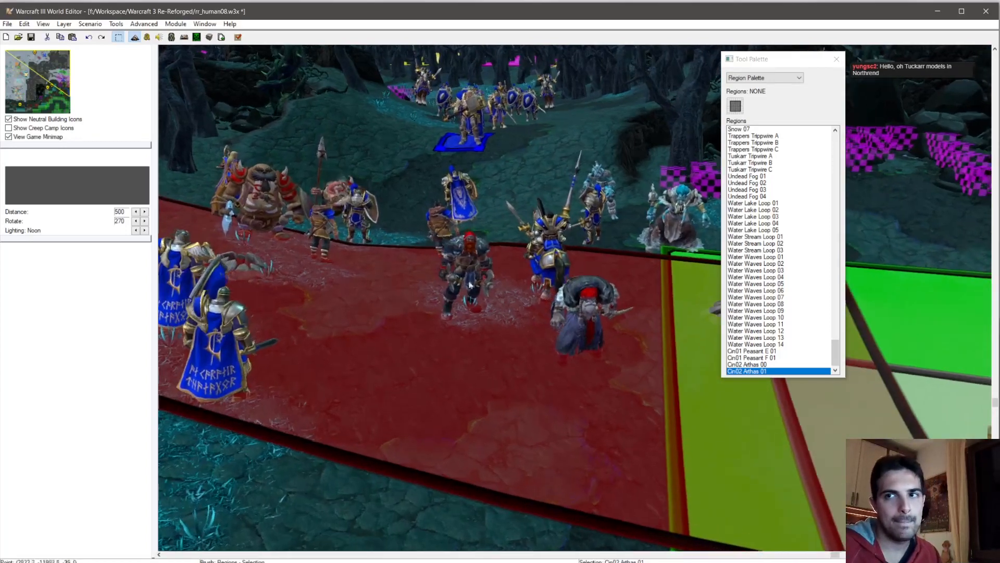
scroll(469, 285, up, 4)
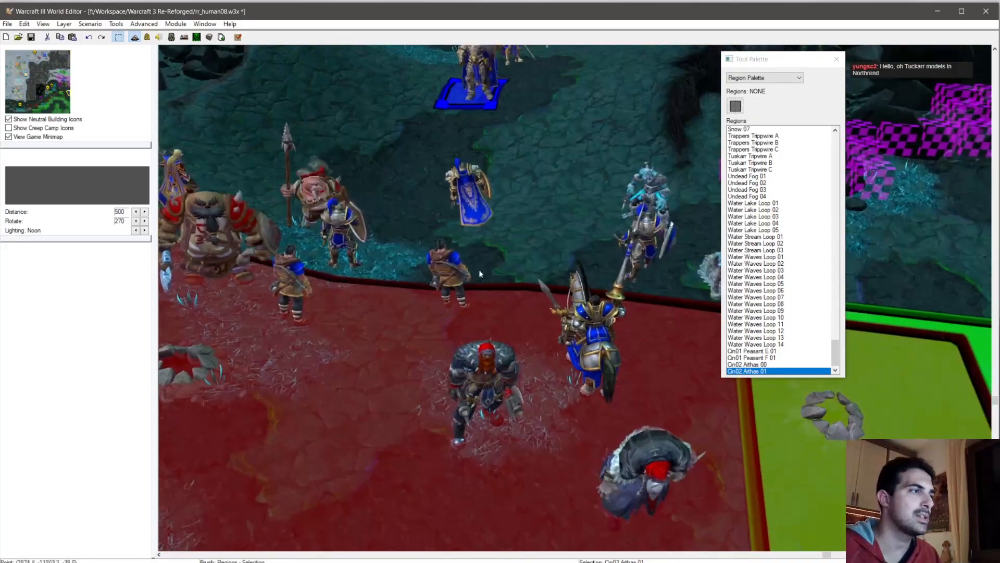
scroll(479, 272, down, 3)
scroll(481, 266, up, 3)
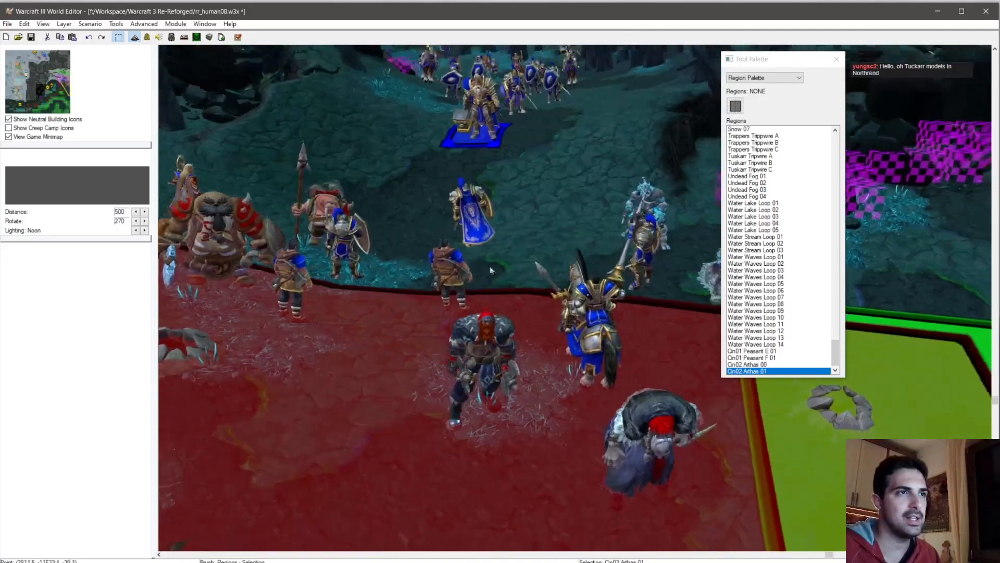
scroll(484, 261, down, 3)
scroll(449, 266, up, 2)
right_drag(556, 359, 414, 116)
scroll(507, 192, down, 3)
right_drag(646, 453, 446, 267)
ctrl+right_drag(573, 338, 381, 127)
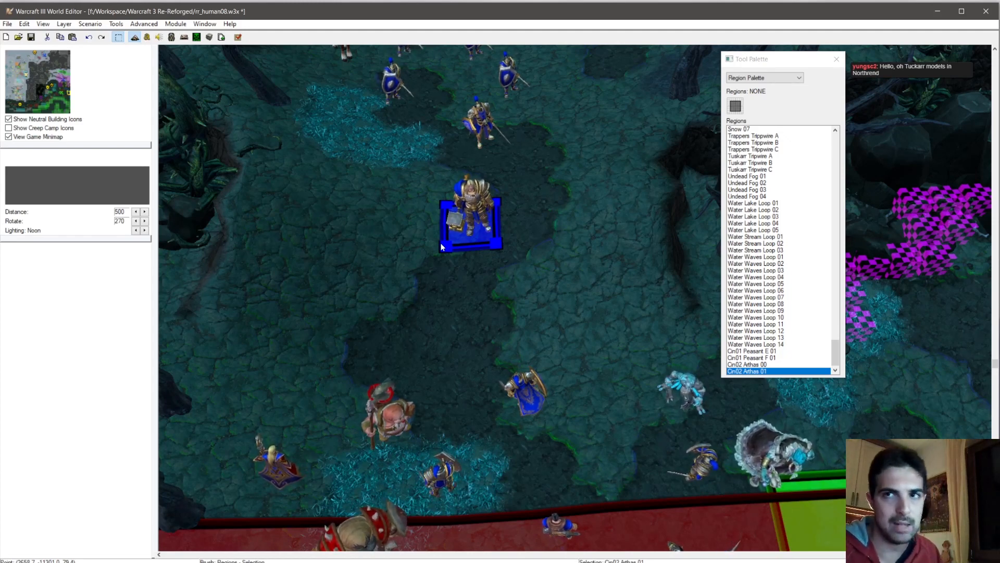
right_drag(442, 248, 465, 313)
right_drag(420, 276, 311, 371)
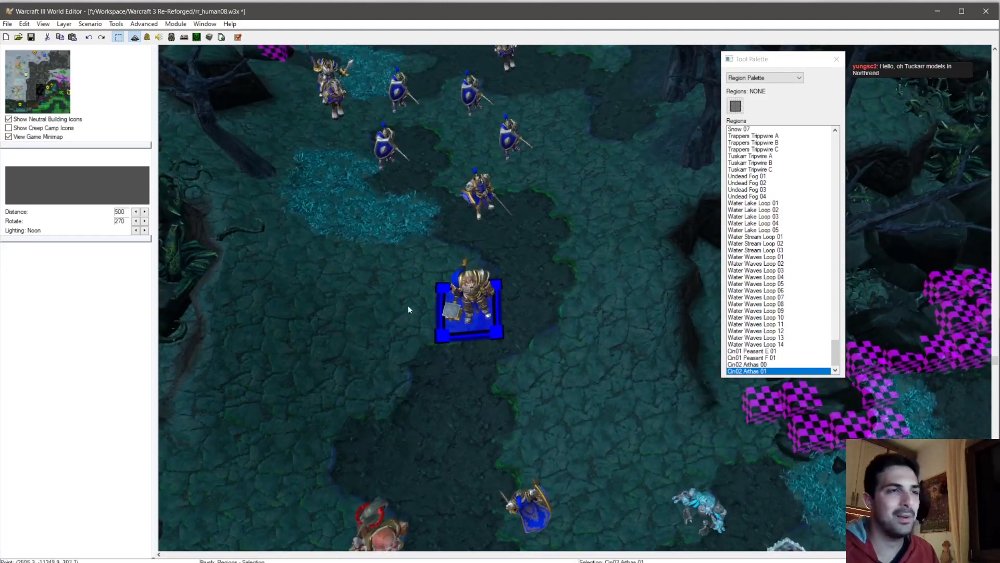
scroll(414, 317, down, 3)
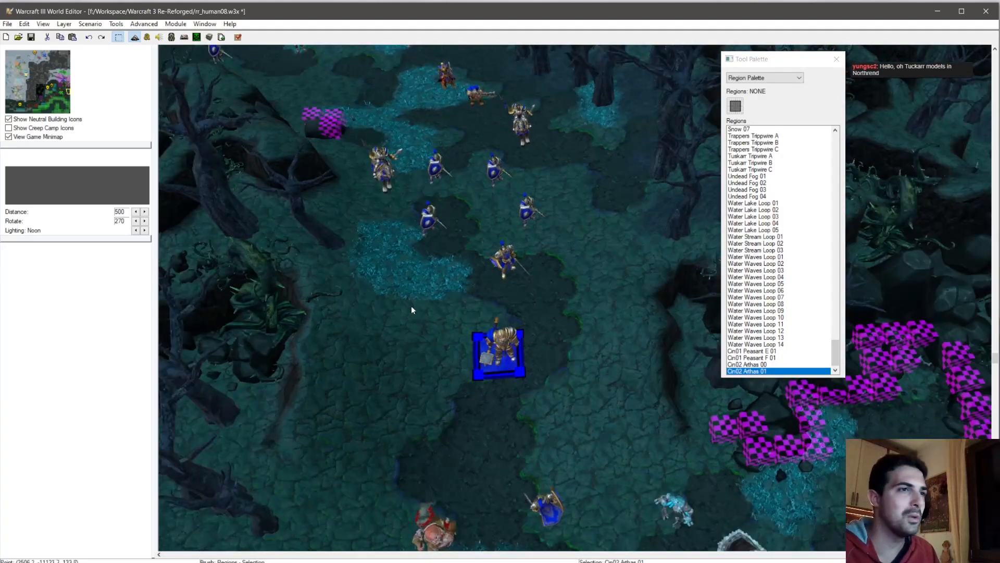
Step: Inspect the snowy crab creep area and the dark forest creep camp elsewhere on the map
key(ctrl+v)
key(Escape)
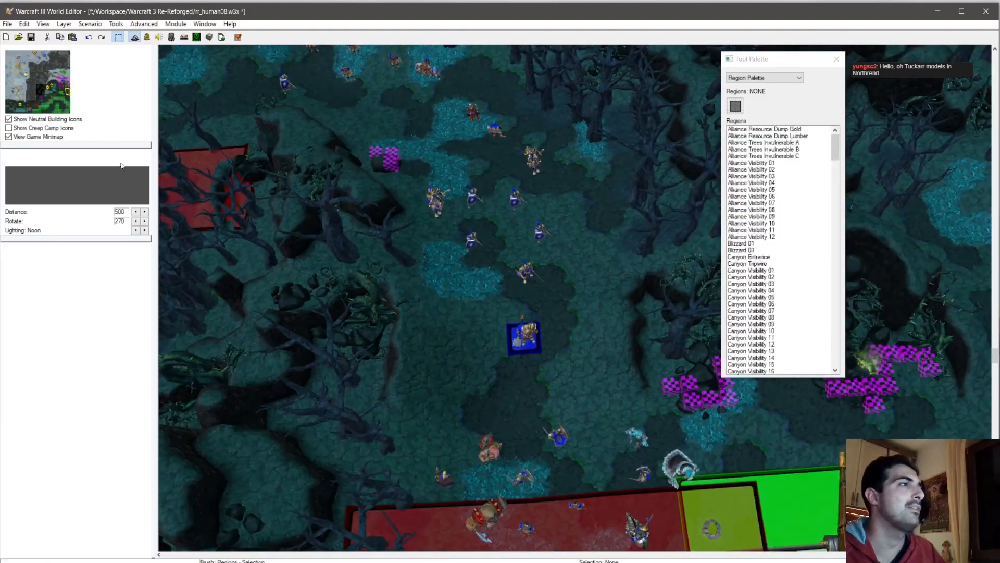
drag(20, 62, 24, 61)
scroll(461, 248, up, 8)
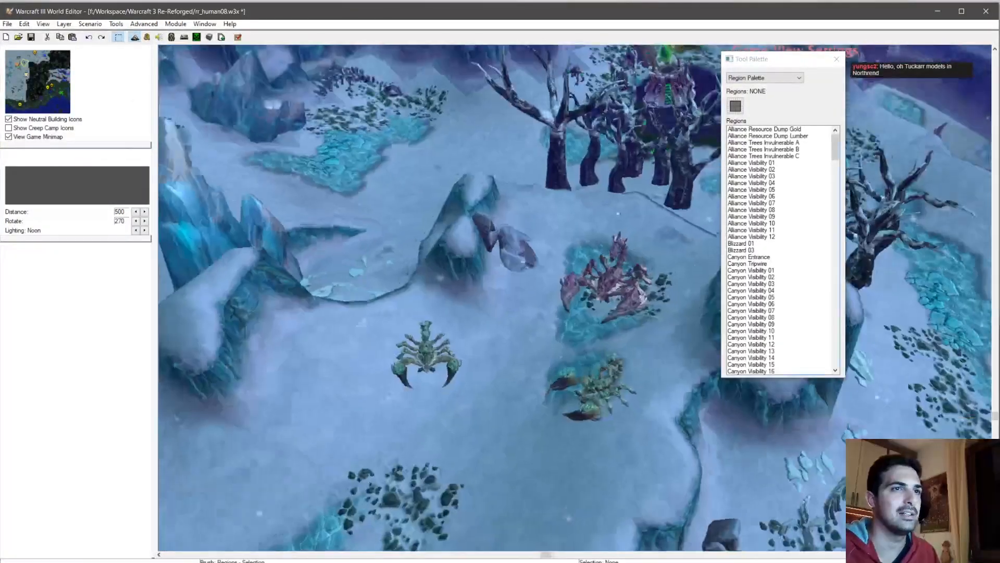
scroll(565, 248, down, 10)
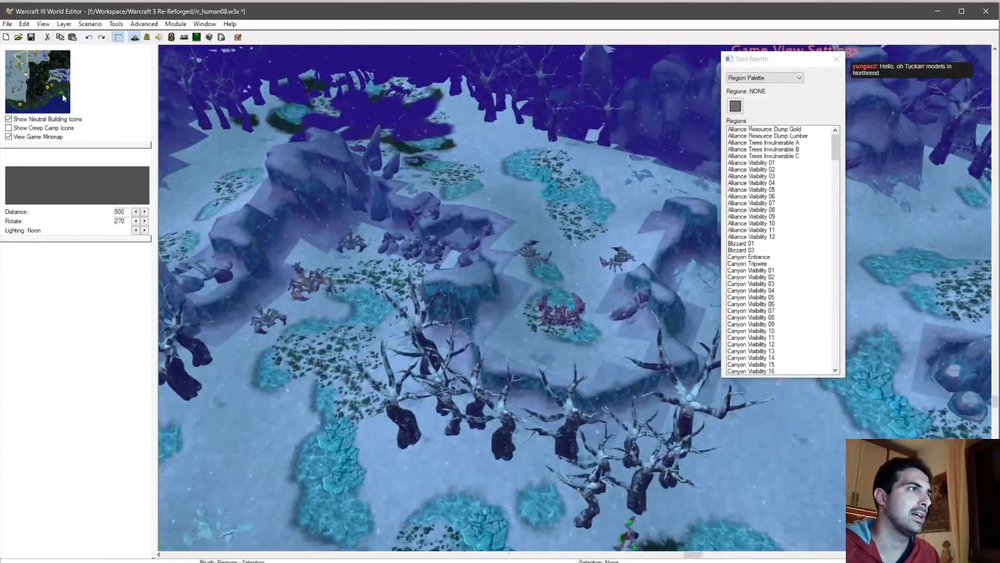
click(61, 94)
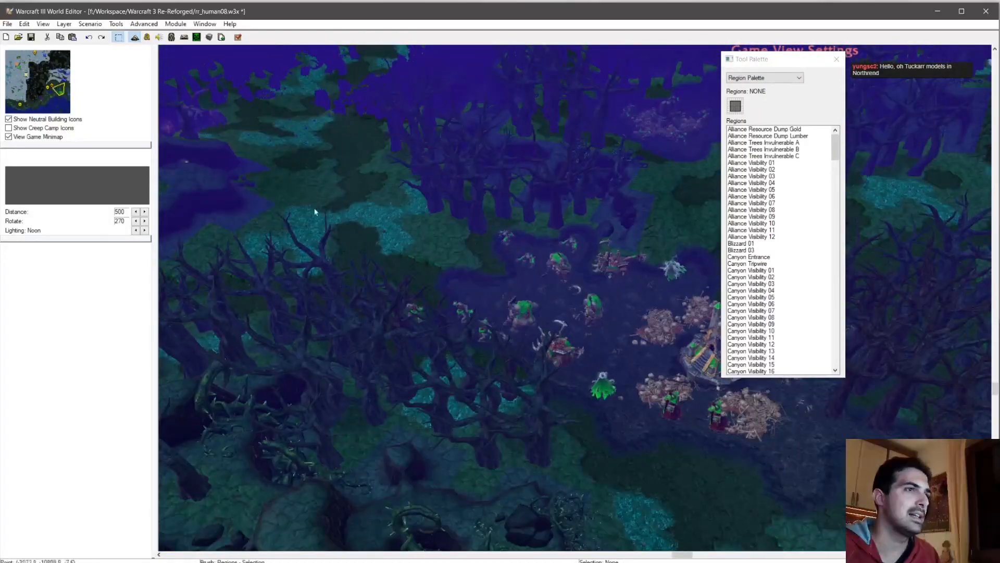
scroll(562, 269, up, 10)
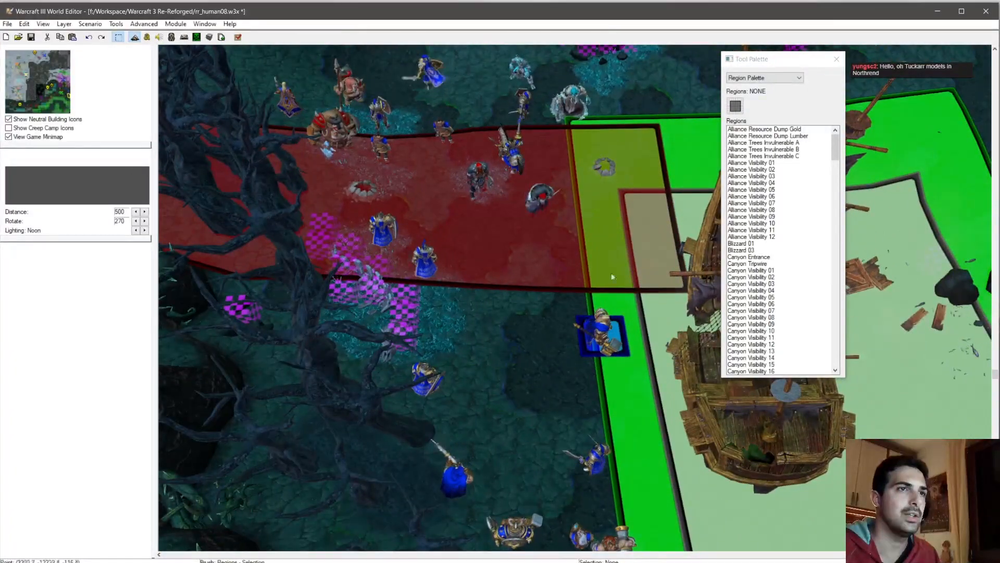
Step: Place a region copy under the sword-bearing captain right behind the forest Arthas and rename it Cin02 Valonforth 00
click(616, 332)
right_drag(401, 89, 498, 314)
click(441, 147)
key(ctrl+v)
right_drag(434, 183, 461, 341)
click(473, 232)
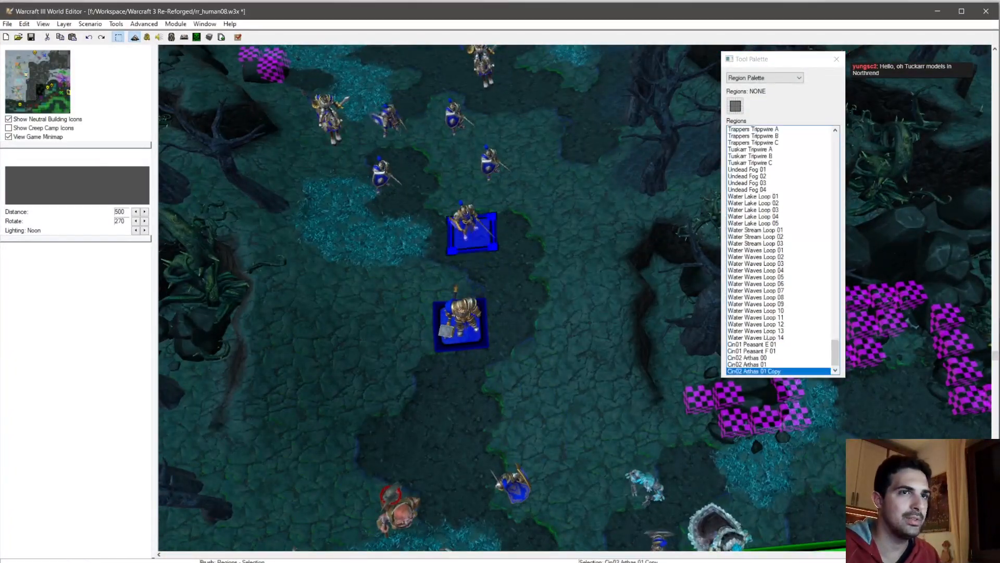
double_click(771, 372)
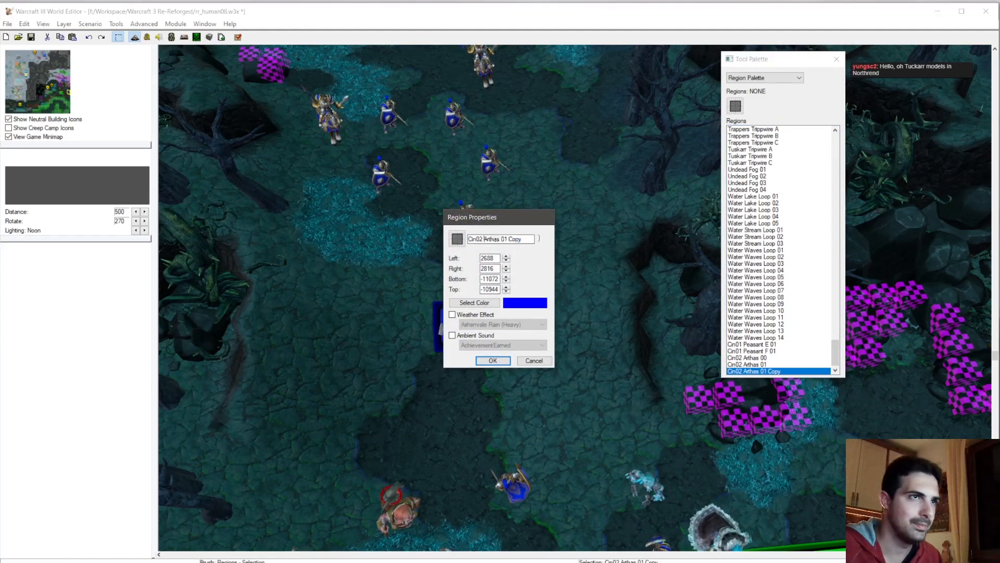
text(Cin02 Valonforth 00)
key(Return)
Step: Place another region copy under the lone captain between the forest Arthas and the red region, naming it Cin02 Valonforth 01
right_drag(542, 389, 530, 278)
key(ctrl+v)
click(496, 371)
double_click(771, 371)
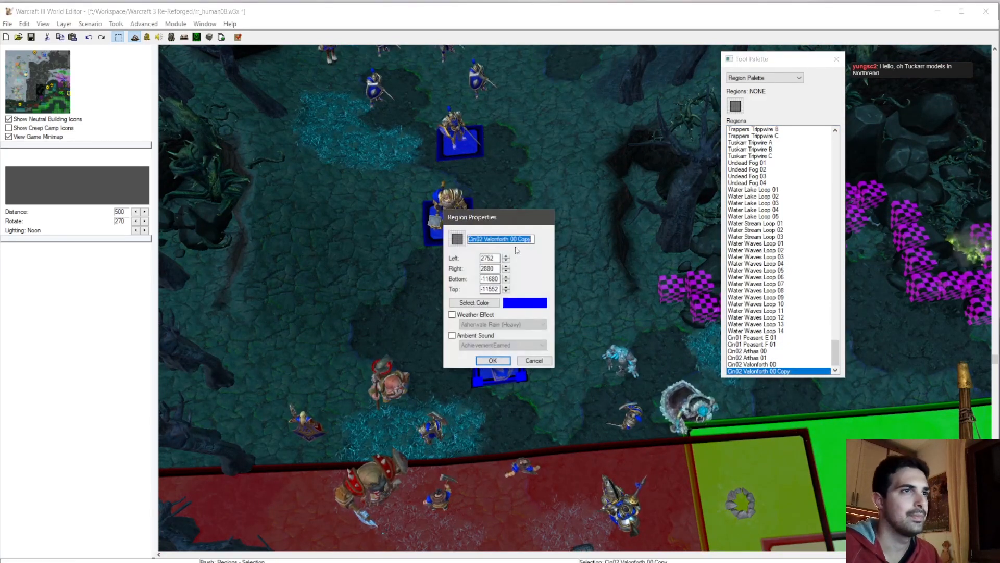
text(Cin02 Valonforth 01)
key(Return)
Step: Place a region copy under the captain at the tree-side edge of the shore group and rename it Cin02 Falric 00
right_drag(419, 336, 412, 223)
key(ctrl+v)
scroll(343, 242, down, 3)
right_drag(376, 148, 391, 270)
right_drag(527, 503, 398, 161)
right_drag(552, 459, 486, 273)
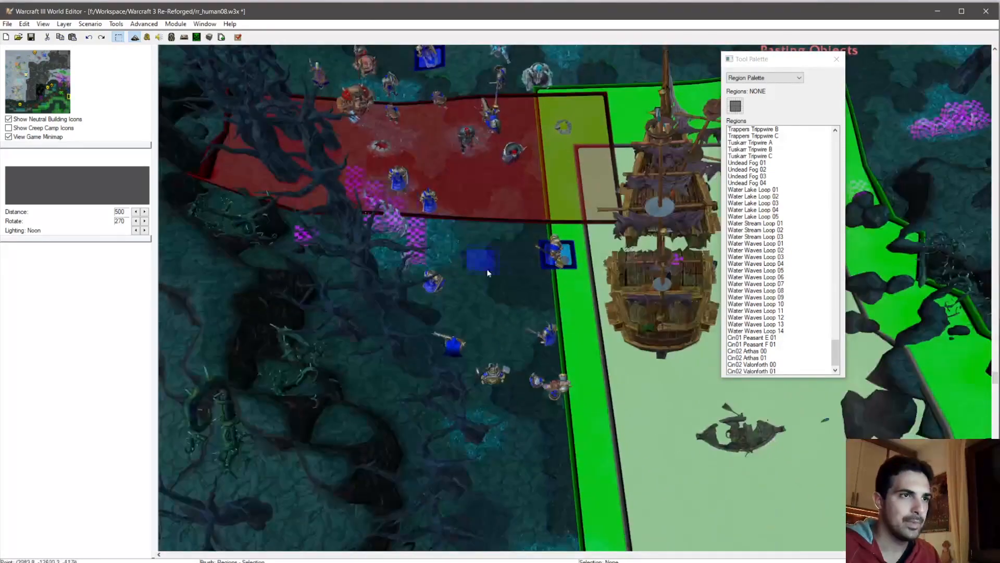
scroll(411, 230, up, 3)
click(357, 263)
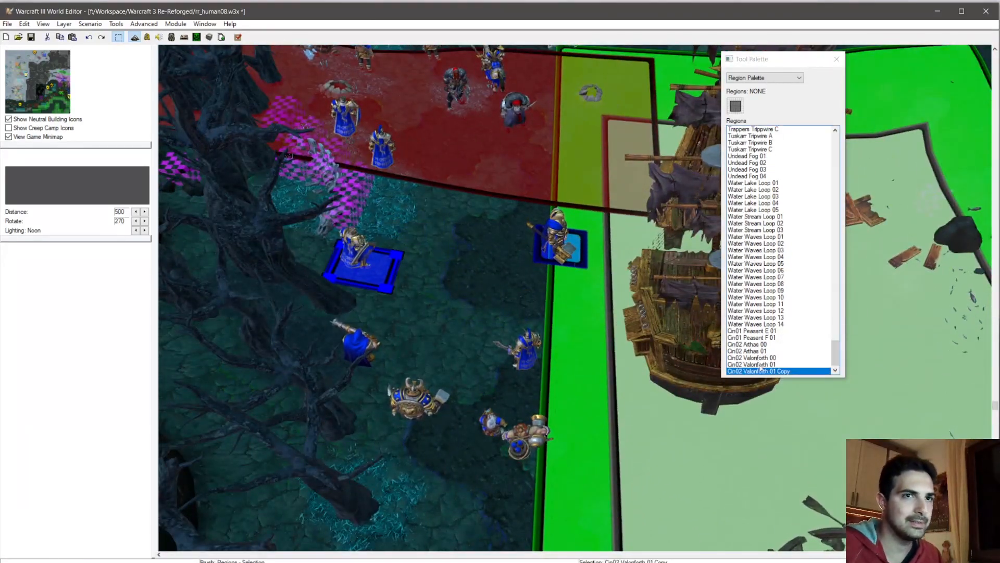
right_click(821, 371)
click(854, 379)
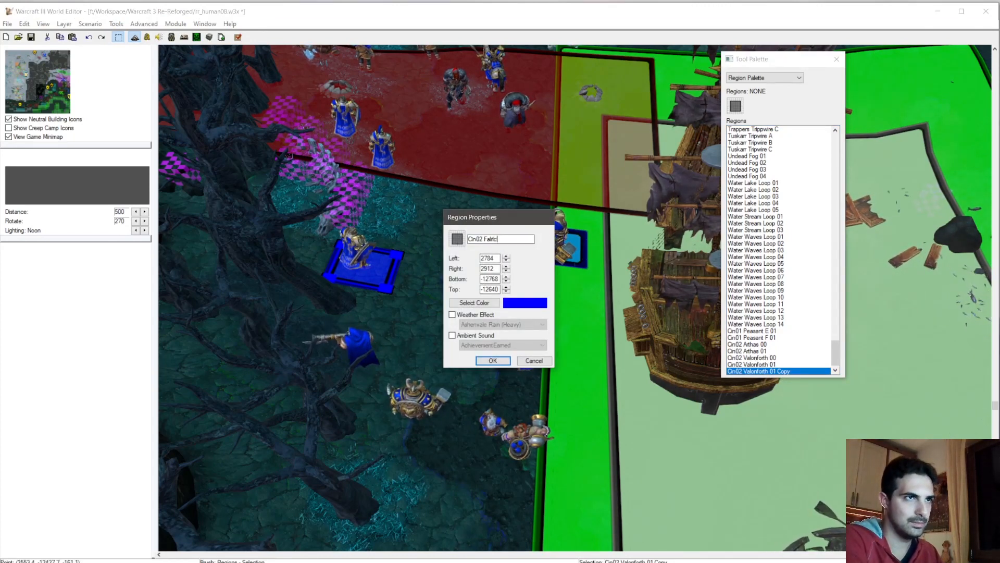
key(Return)
Step: Place a region copy under the captain standing behind Arthas at the waterline and rename it Cin02 Marwyn 00
ctrl+right_drag(518, 341, 518, 358)
key(ctrl+v)
click(519, 357)
right_click(756, 371)
click(781, 376)
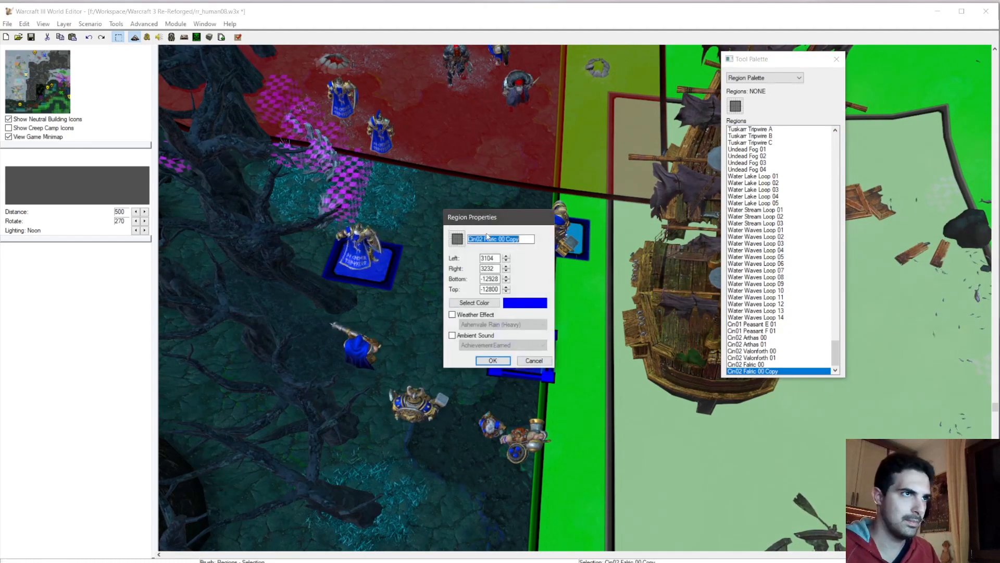
drag(485, 239, 629, 233)
text(Marwyn 00)
key(Return)
Step: Place a copy of the Cin02 Marwyn 00 region under the dwarf hero on the shore and rename it Cin02 Muradin
scroll(537, 359, down, 5)
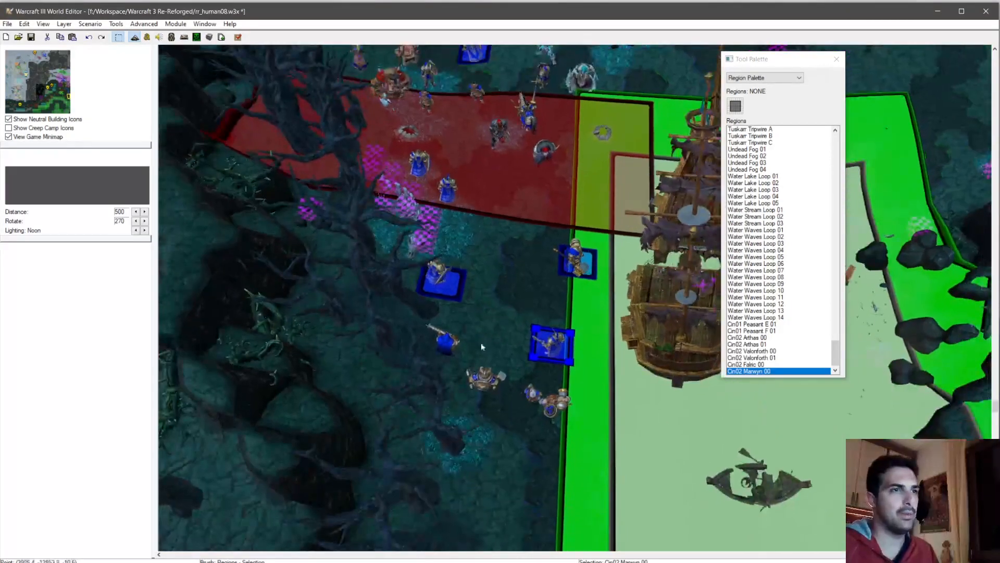
key(ctrl+c)
key(ctrl+v)
click(483, 386)
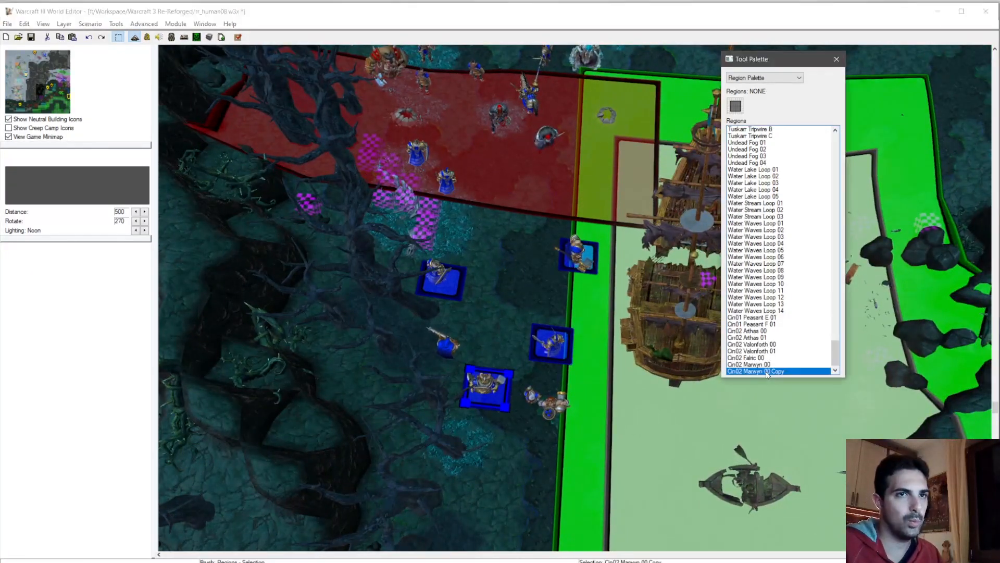
text(Cin02 Mu)
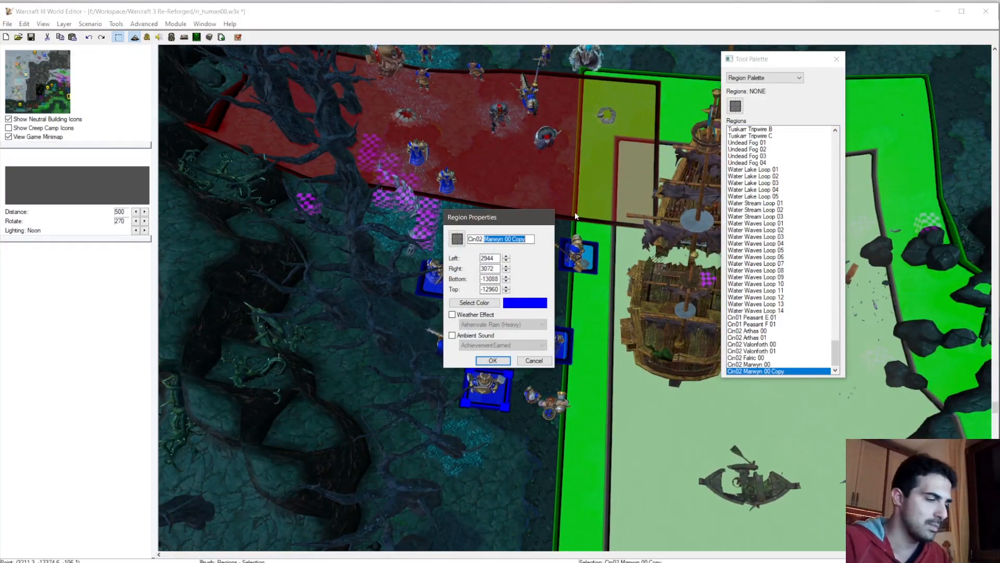
text(radin)
key(Return)
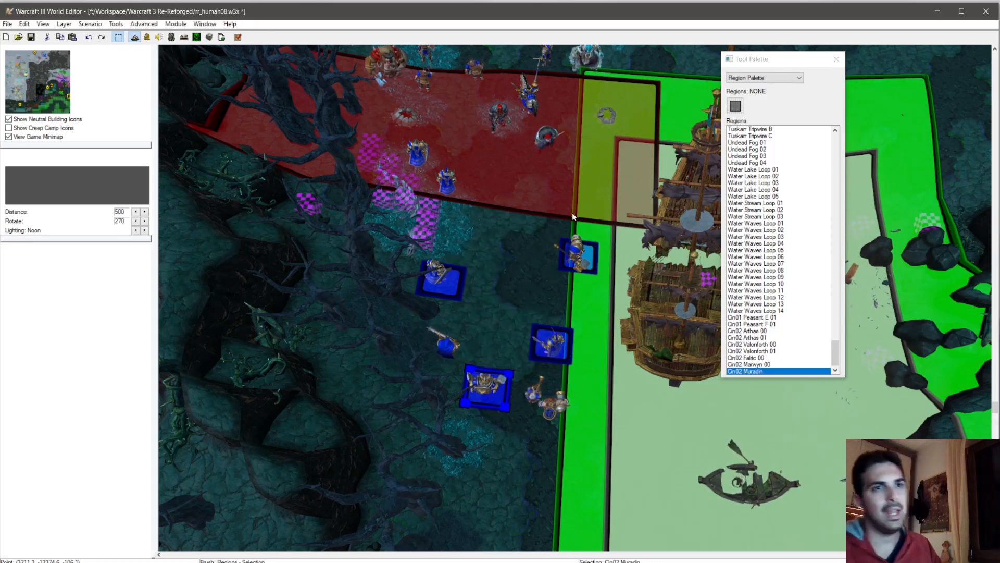
Step: Place a copy of the Cin02 Marwyn 00 region under the captain on the red region's shore-side edge and rename it Cin02 Marwyn 01
click(547, 341)
key(ctrl+c)
right_drag(506, 230, 542, 350)
key(ctrl+v)
click(475, 283)
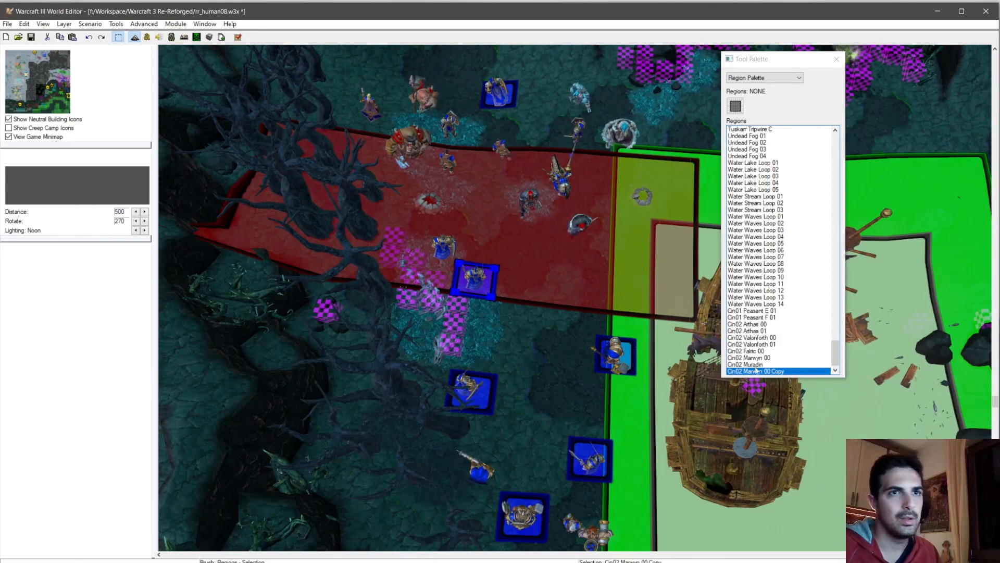
right_click(821, 371)
click(857, 378)
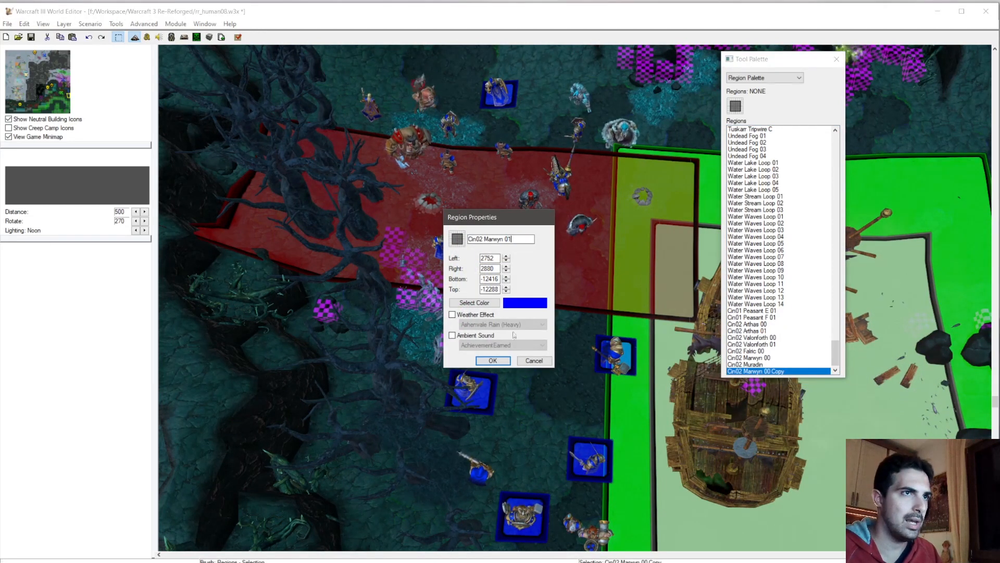
click(502, 364)
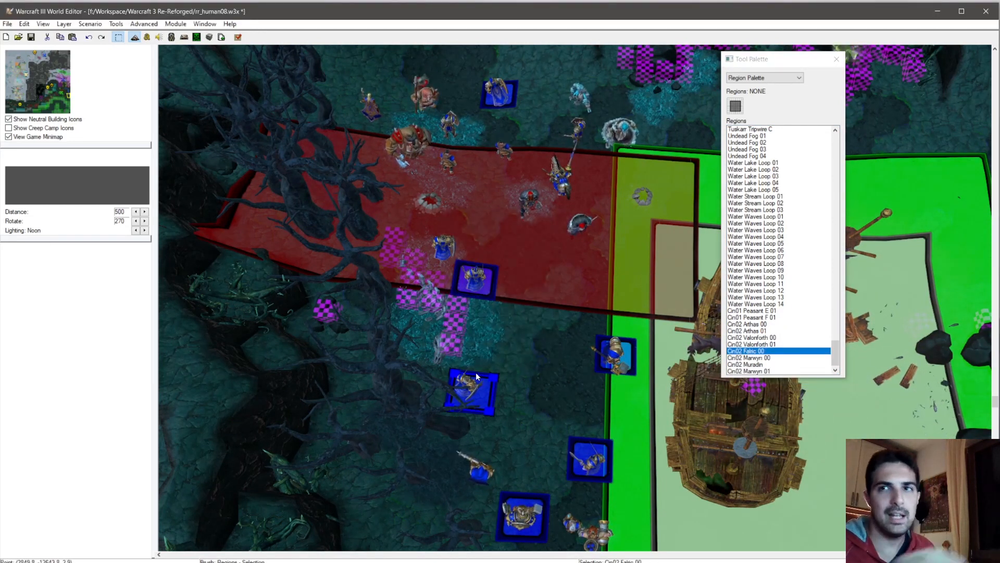
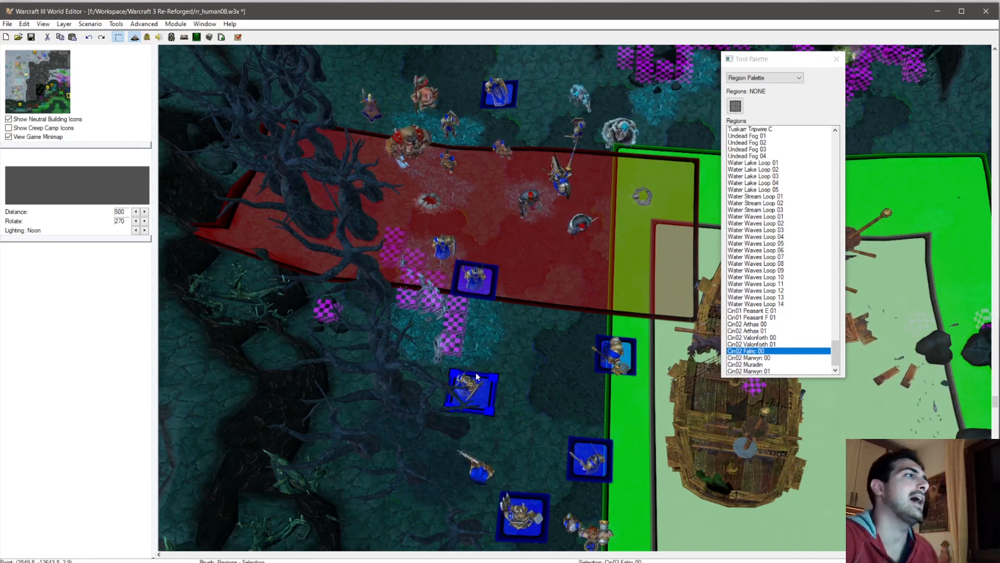
Step: Place a copy of the Cin02 Falric 00 region under the captain beside Cin02 Marwyn 01 and rename it Cin02 Falric 01
right_drag(462, 289, 493, 320)
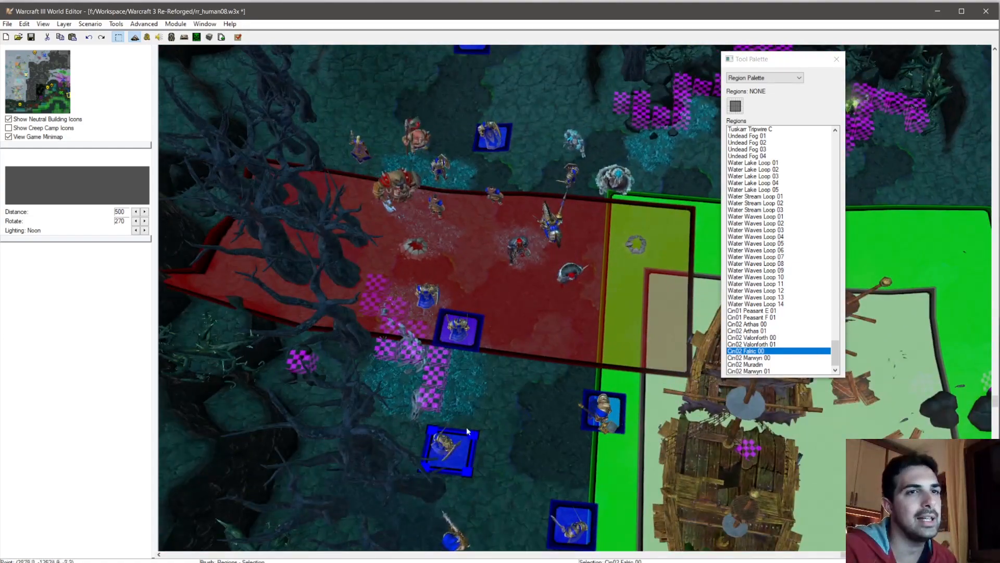
key(ctrl+v)
click(434, 316)
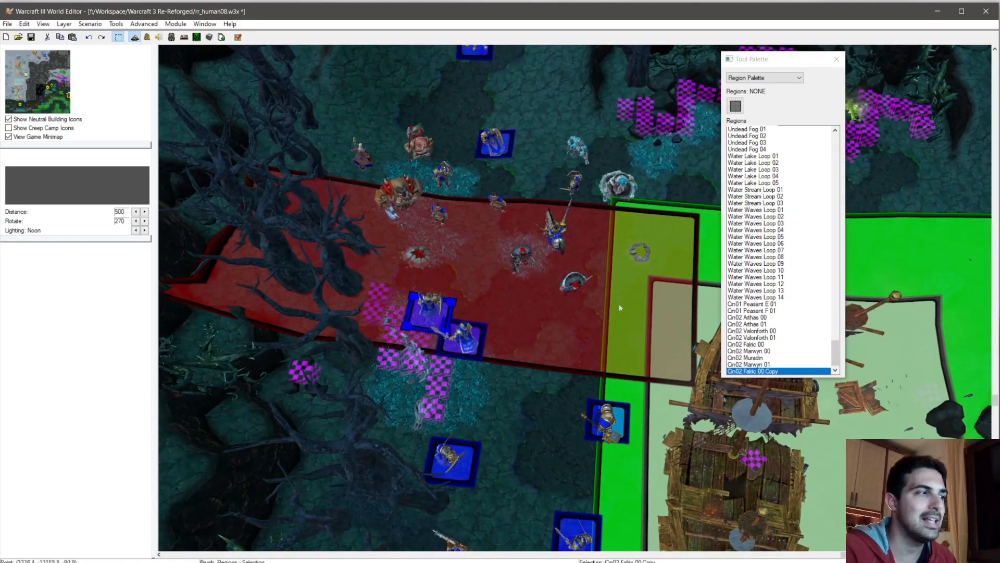
right_click(757, 371)
click(804, 377)
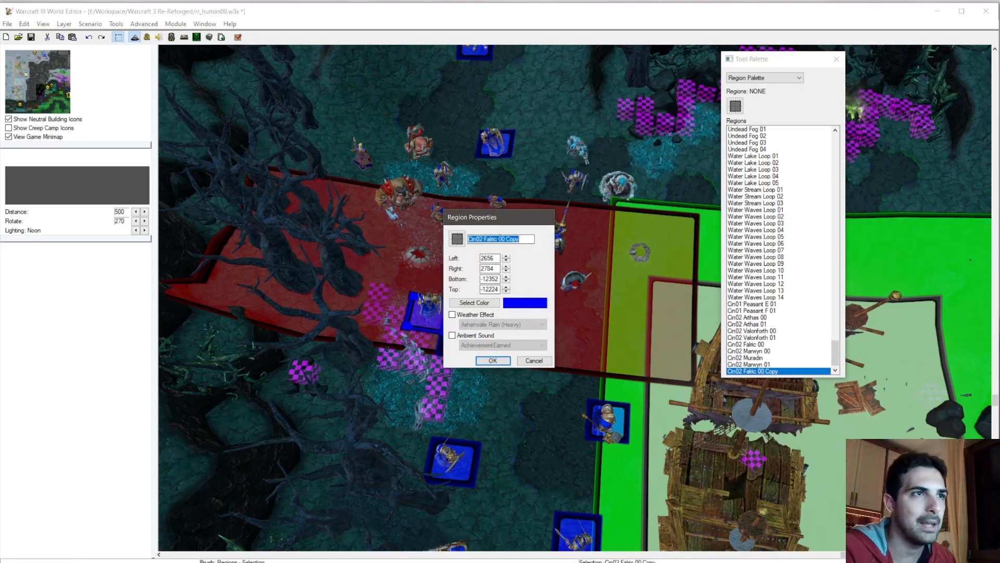
click(492, 360)
Step: Place a copy of the Cin02 Falric 01 region under the forest group's footman standing at the edge of the blue-green ground patch
key(Up)
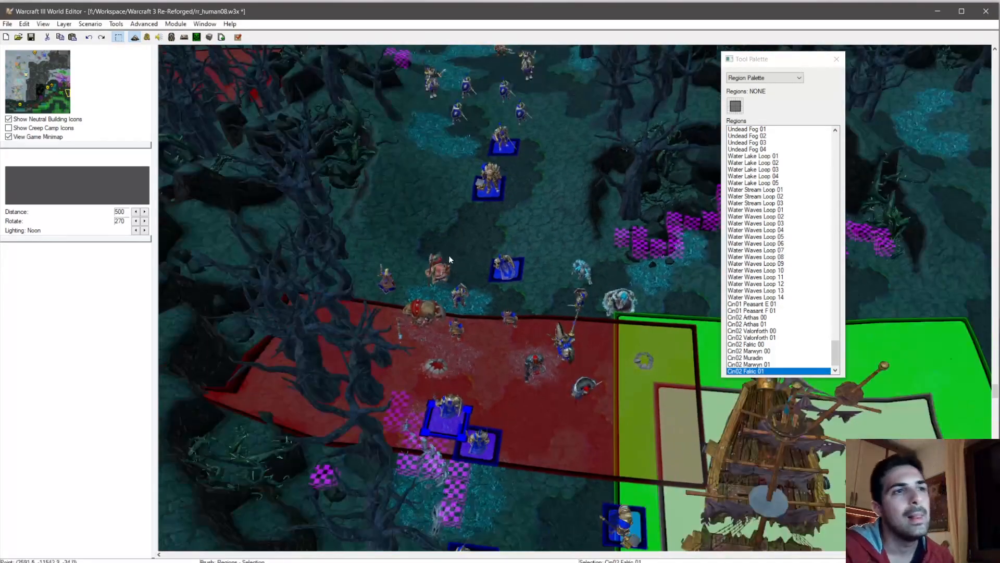
right_drag(491, 243, 442, 299)
scroll(442, 298, up, 3)
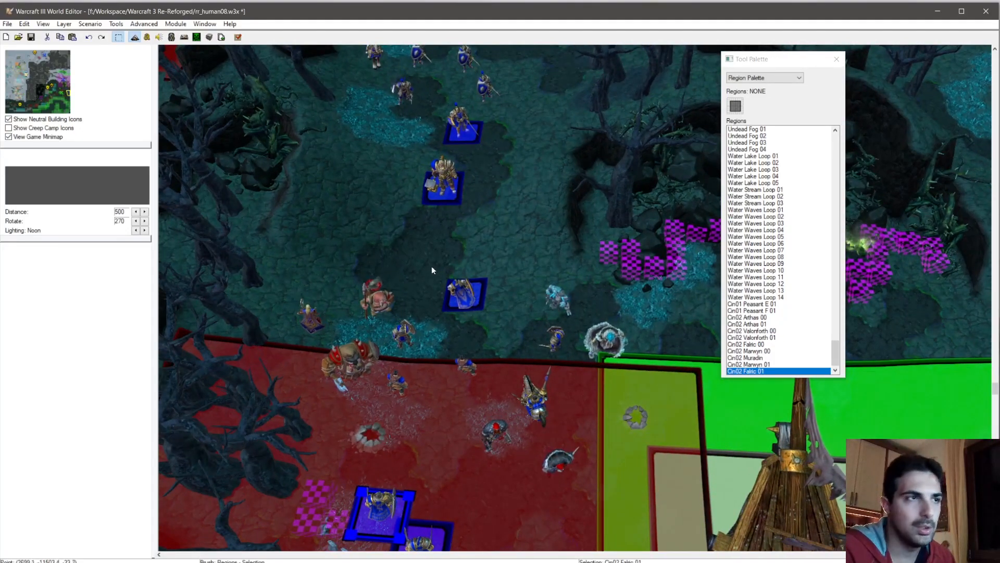
key(Up)
right_drag(381, 268, 403, 255)
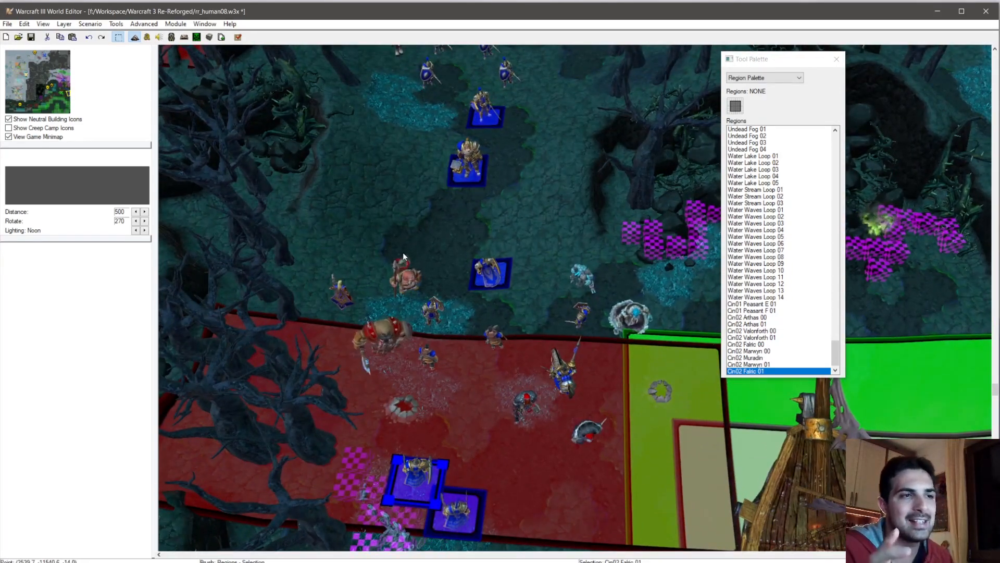
ctrl+right_drag(403, 254, 438, 255)
click(438, 255)
ctrl+right_drag(389, 226, 445, 125)
right_drag(490, 217, 487, 287)
right_drag(398, 161, 497, 371)
right_drag(490, 185, 525, 314)
scroll(468, 313, up, 3)
click(442, 364)
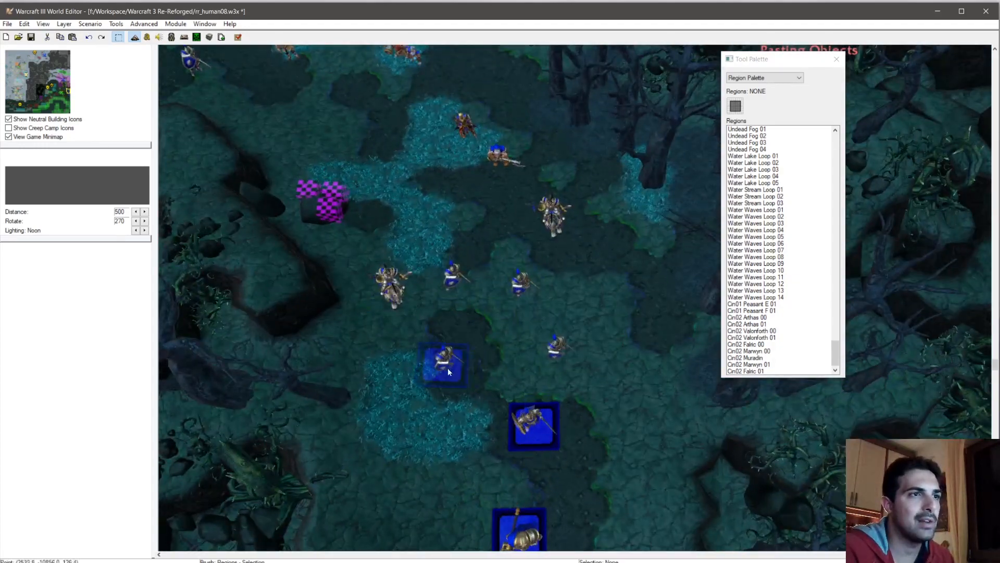
Step: Rename the region copy under the forest footman to Cin02 Footman A 00
double_click(758, 371)
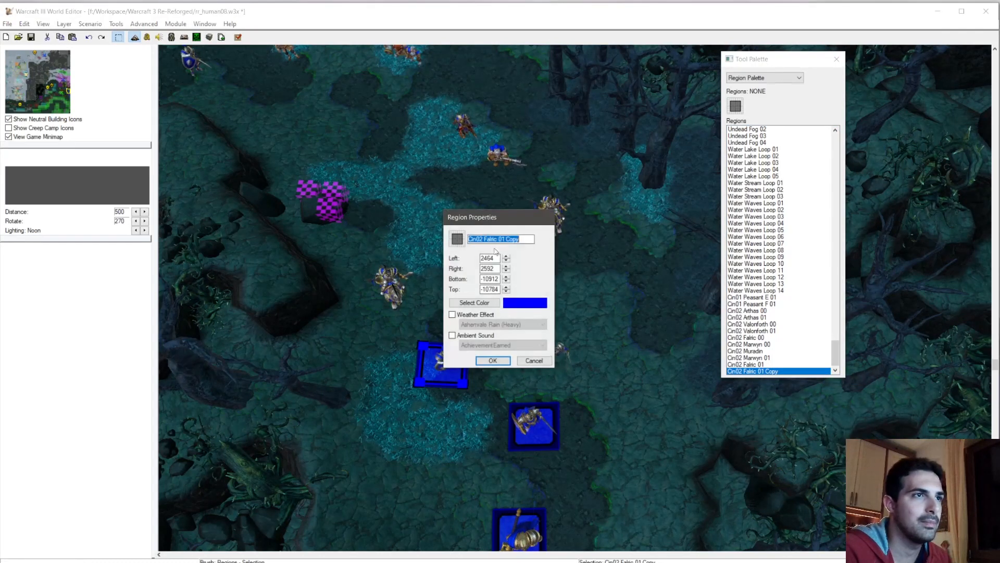
text(Footma)
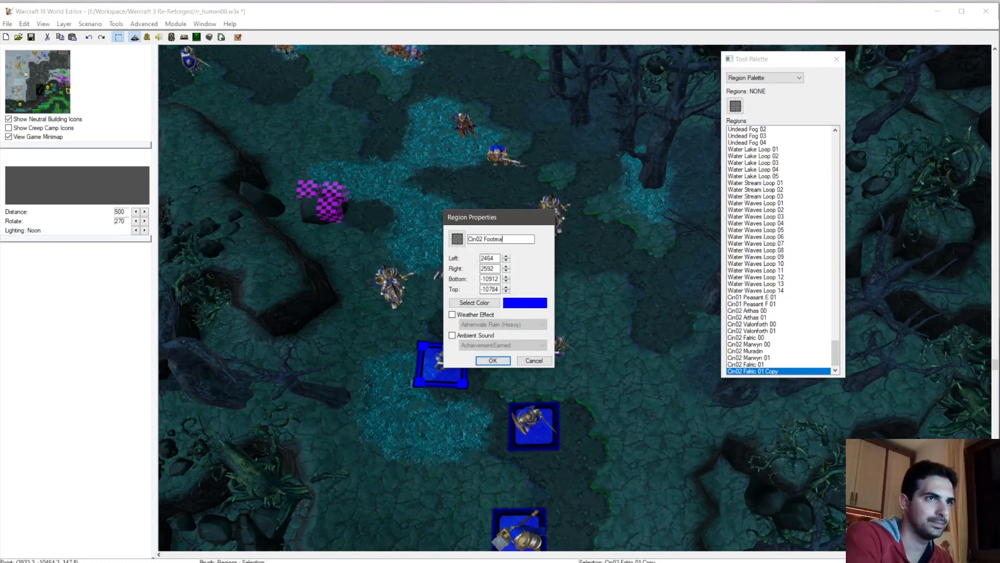
text(n A 0)
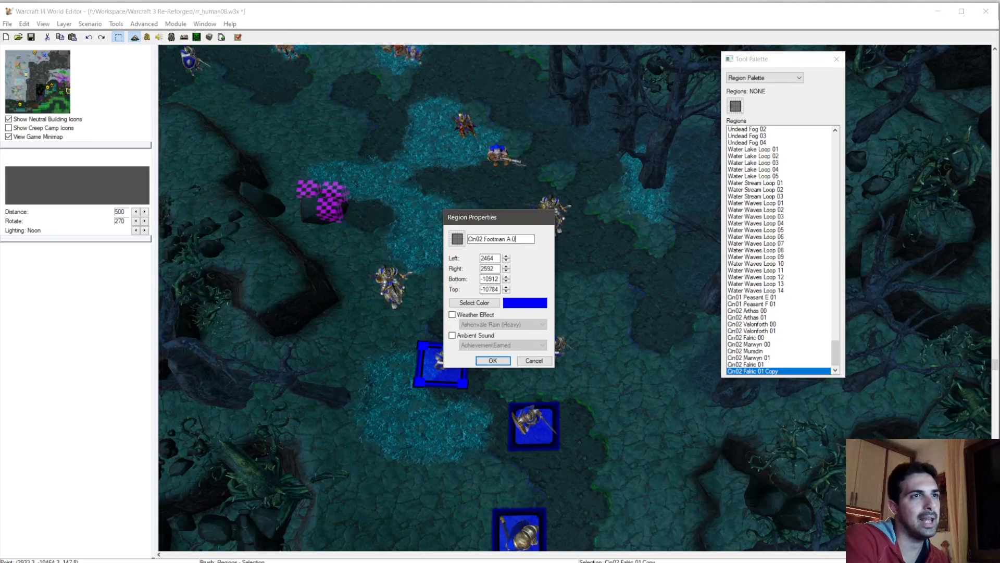
text(0)
key(Return)
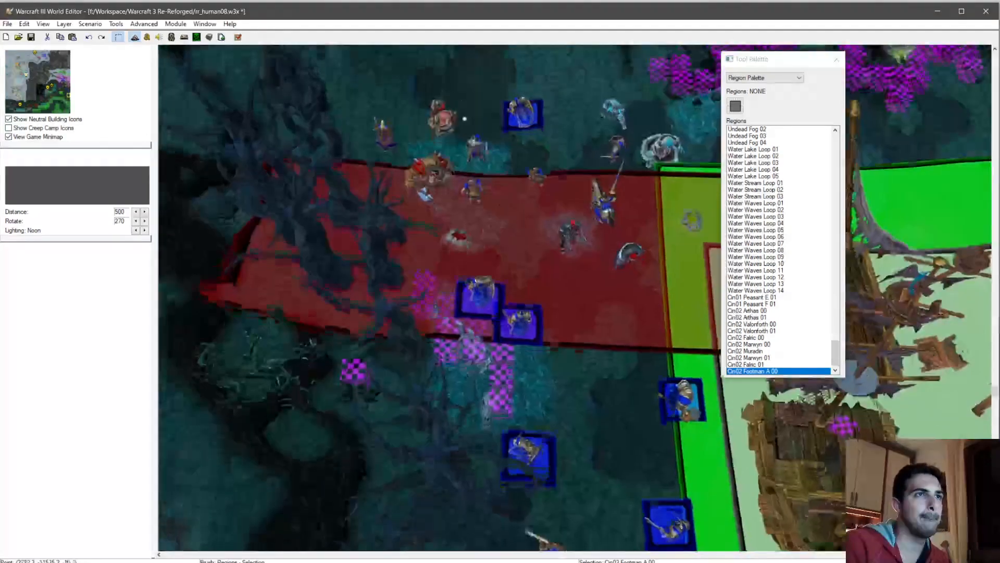
Step: Place a copy of the Cin02 Footman A 00 region under the footman at the red region's forest-side edge, naming it Cin02 Footman B 00
key(ctrl+c)
key(ctrl+v)
click(469, 259)
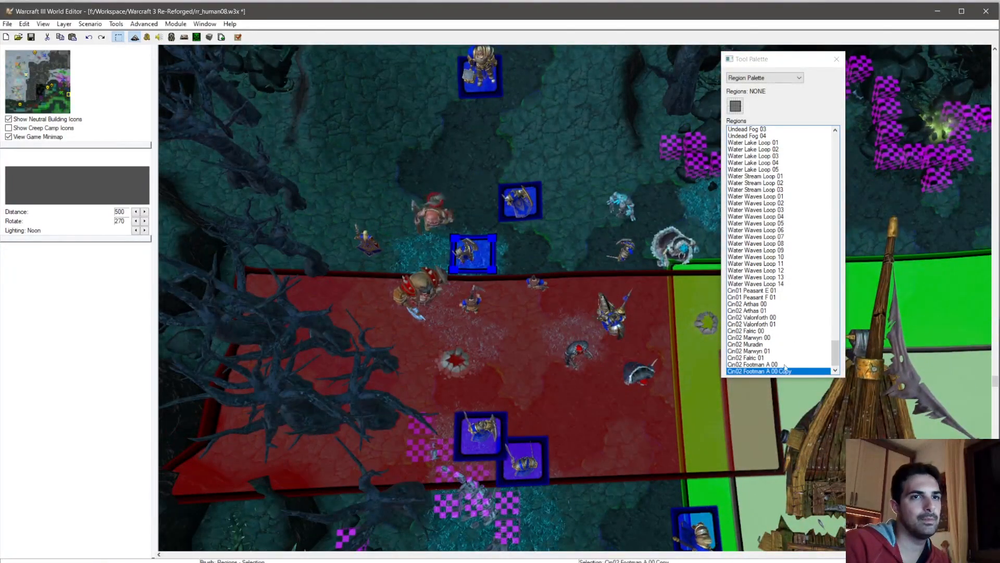
right_click(791, 370)
click(860, 375)
double_click(509, 238)
text(B)
key(End)
key(BackSpace)
key(BackSpace)
key(BackSpace)
key(BackSpace)
key(BackSpace)
key(Return)
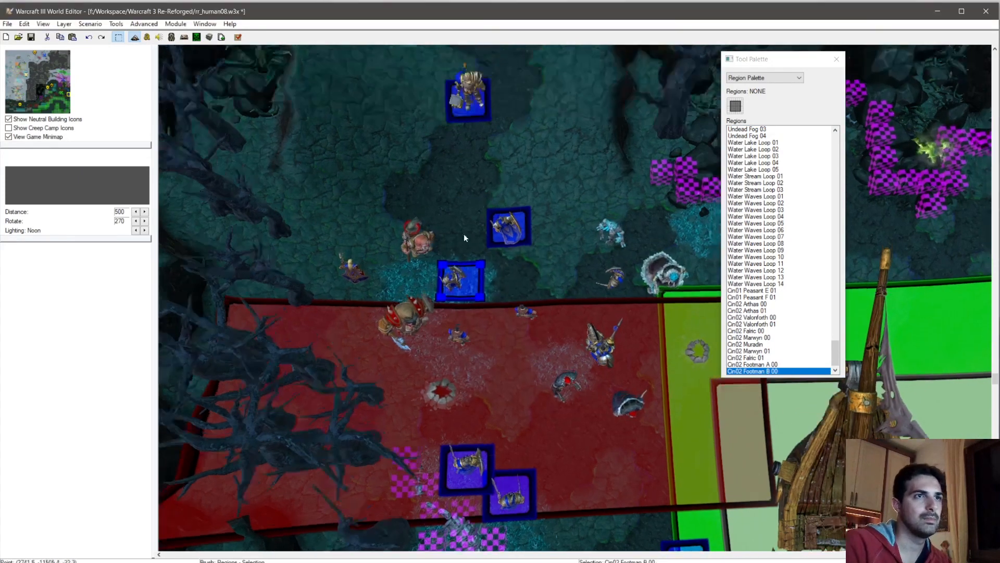
Step: Place a copy of the Cin02 Footman B 00 region under the footman near the red and green regions' corner, naming it Cin02 Footman C 00
key(ctrl+c)
key(ctrl+v)
click(598, 345)
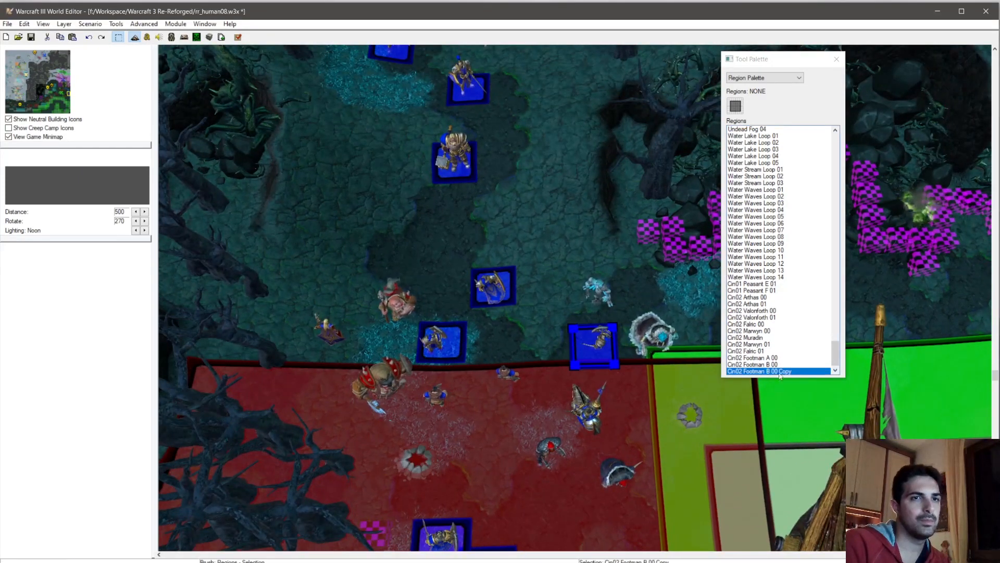
right_click(779, 372)
click(849, 377)
double_click(510, 238)
text(C)
key(End)
key(BackSpace)
key(BackSpace)
key(BackSpace)
key(BackSpace)
key(BackSpace)
key(Return)
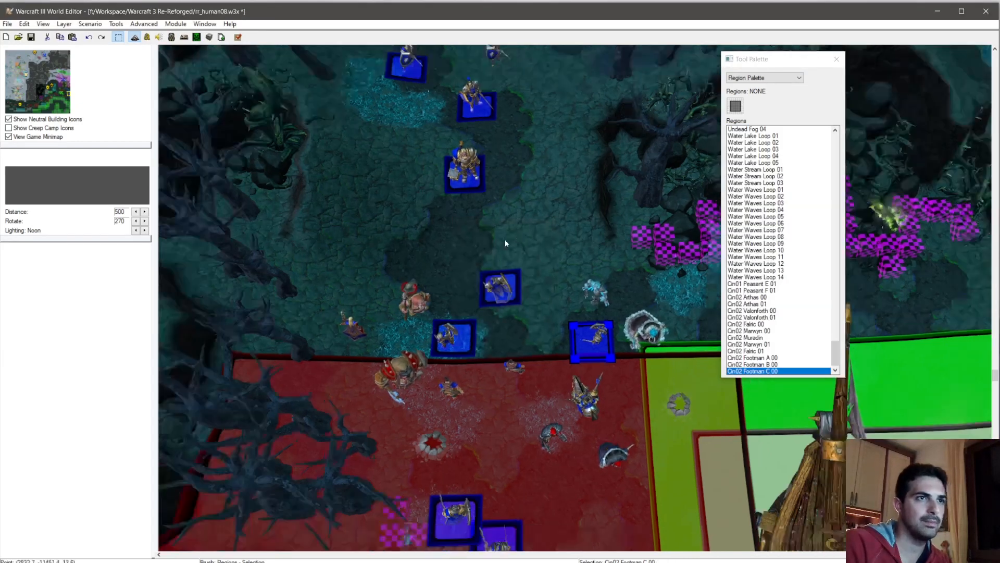
Step: Move the Cin02 Footman B 00 and Cin02 Footman C 00 regions under two footmen of the forest group, opposite Footman A's side
key(Up)
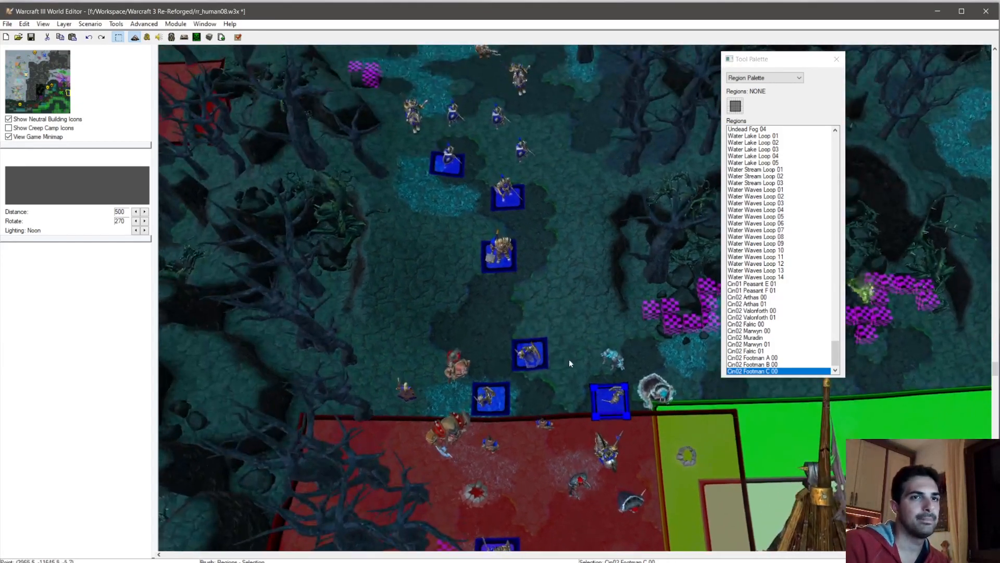
click(502, 393)
drag(501, 394, 536, 151)
click(615, 410)
drag(615, 410, 504, 129)
Step: Place a copy of the Cin02 Footman C 00 region under the forest group's remaining footman and rename it Cin02 Footman D 00
right_drag(541, 180, 561, 293)
key(ctrl+v)
click(455, 224)
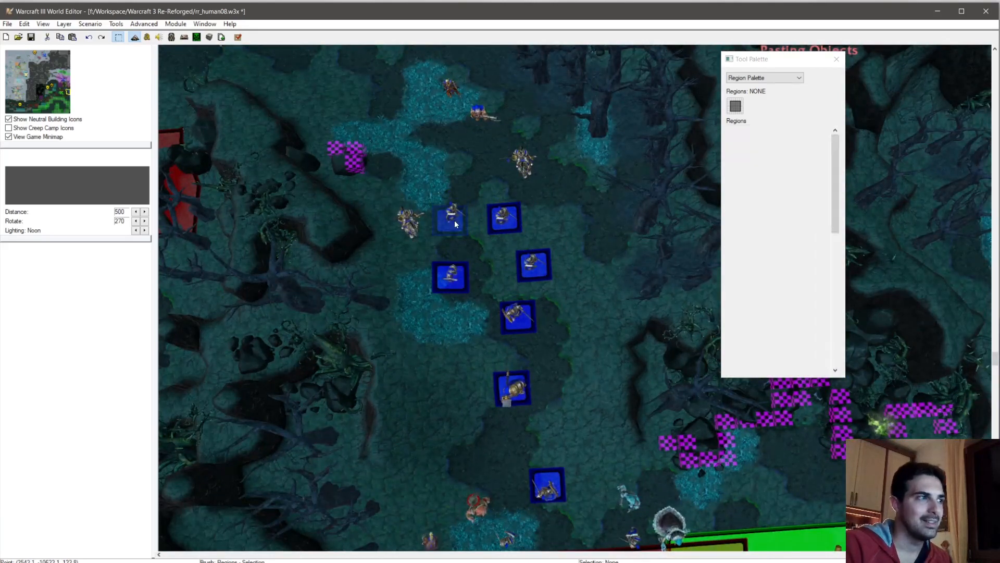
double_click(785, 371)
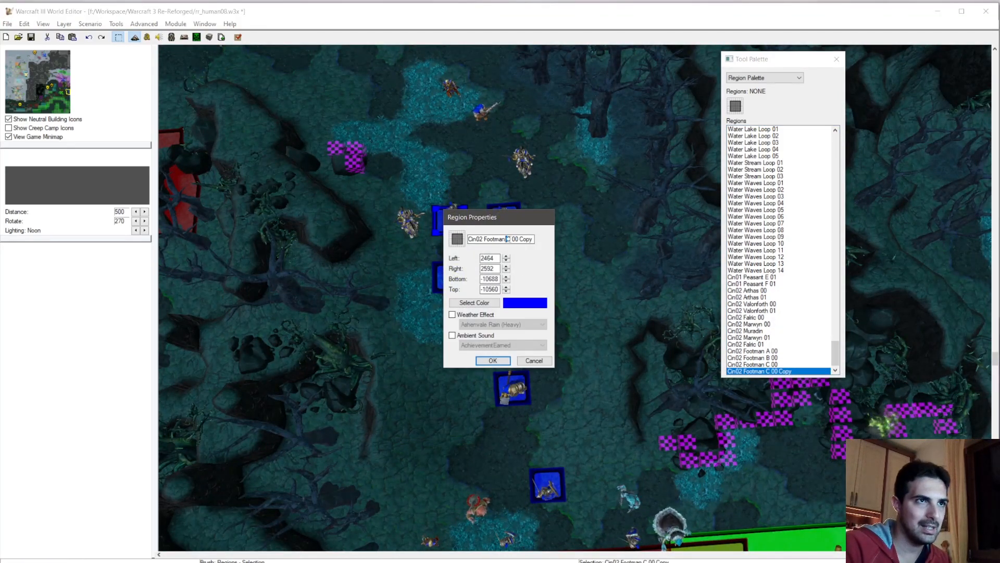
key(Return)
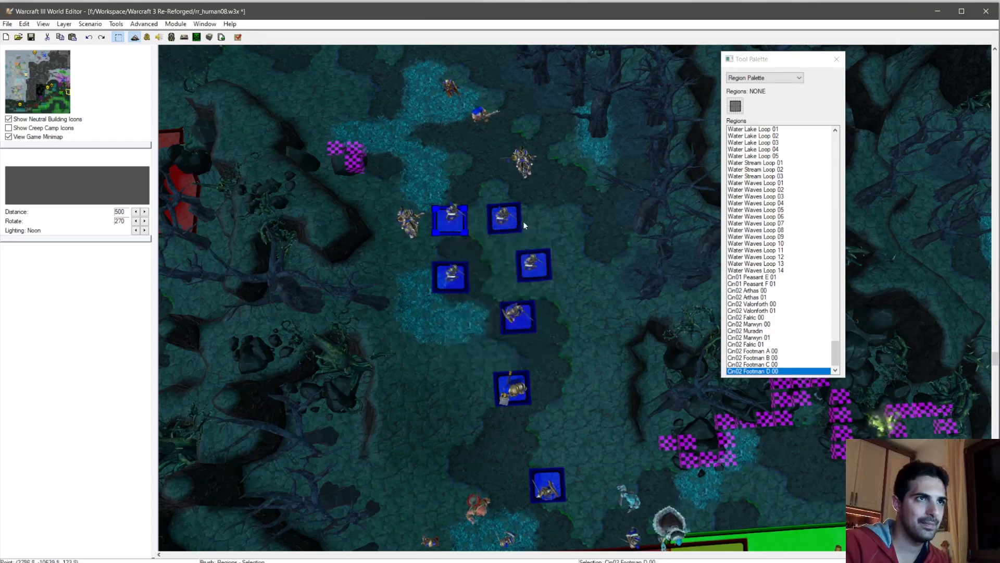
Step: Place a copy of the Cin02 Footman A 00 region under the footman at the red region's forest-side edge, naming it Cin02 Footman A 01
click(516, 222)
right_drag(550, 297, 532, 239)
click(439, 214)
right_drag(495, 306, 456, 194)
right_drag(445, 324, 487, 293)
key(ctrl+v)
click(464, 285)
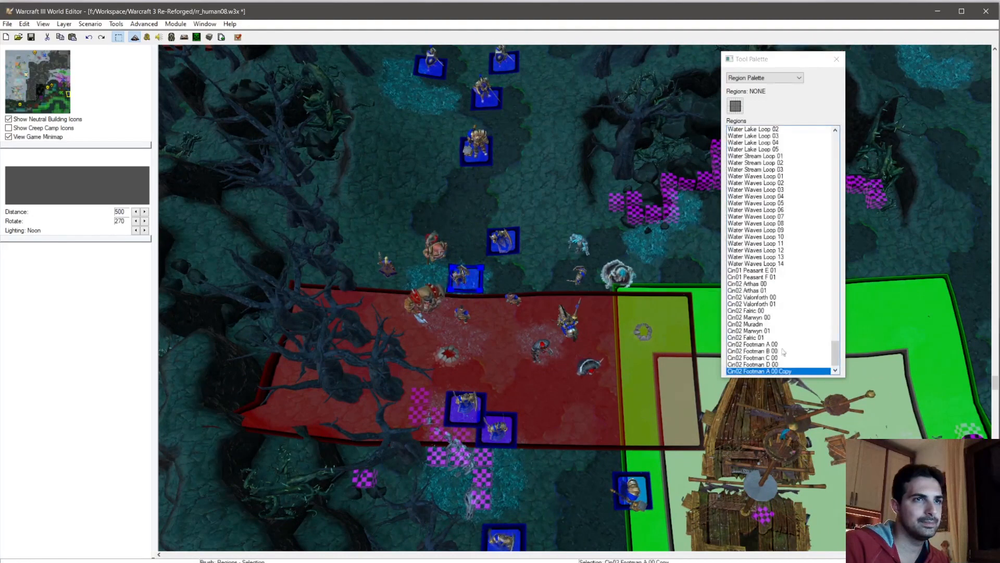
double_click(463, 281)
double_click(525, 238)
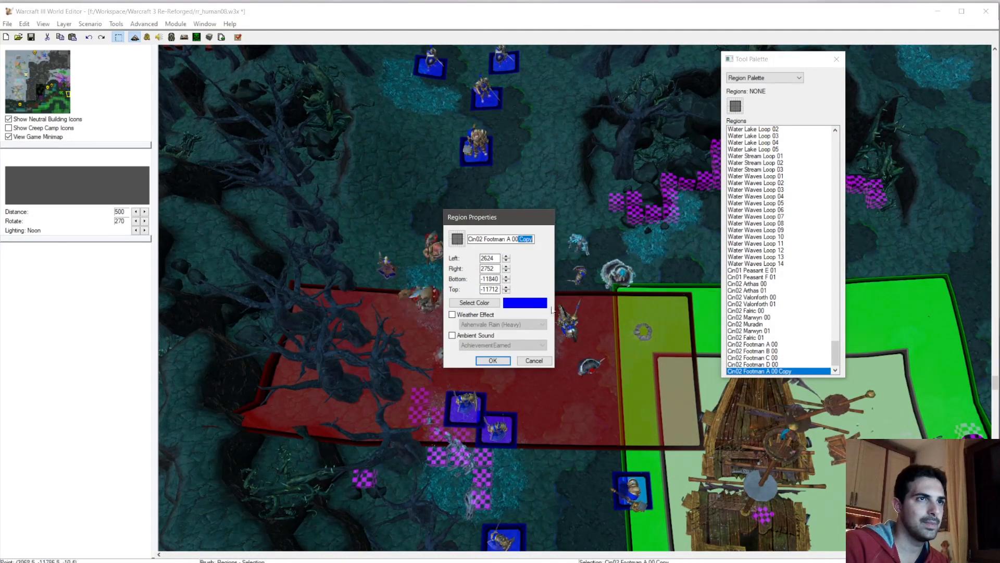
key(Return)
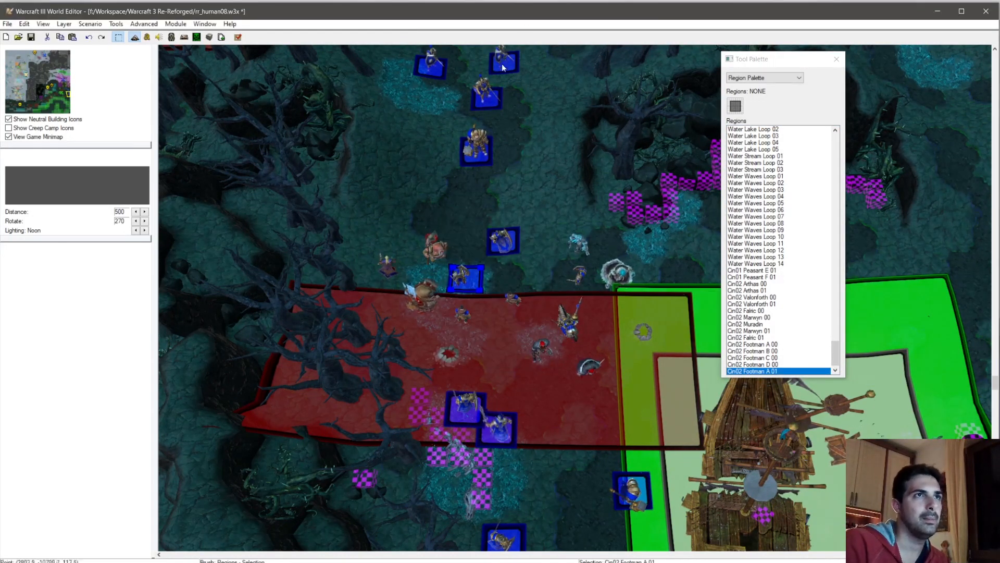
Step: Place a copy of the Cin02 Footman B 00 region under the footman by the red and green regions' corner, naming it Cin02 Footman B 01
key(ctrl+v)
click(579, 284)
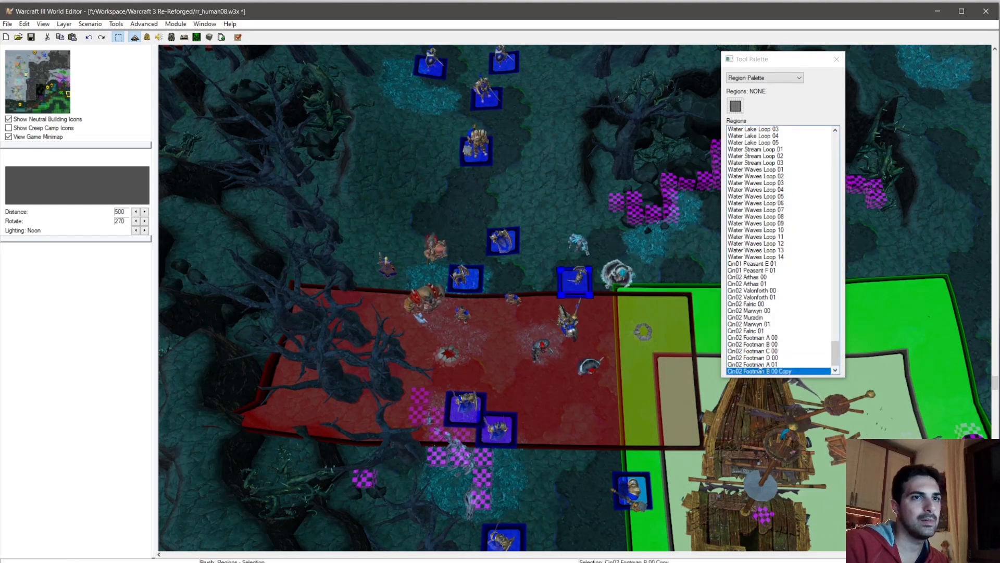
right_click(782, 371)
click(823, 380)
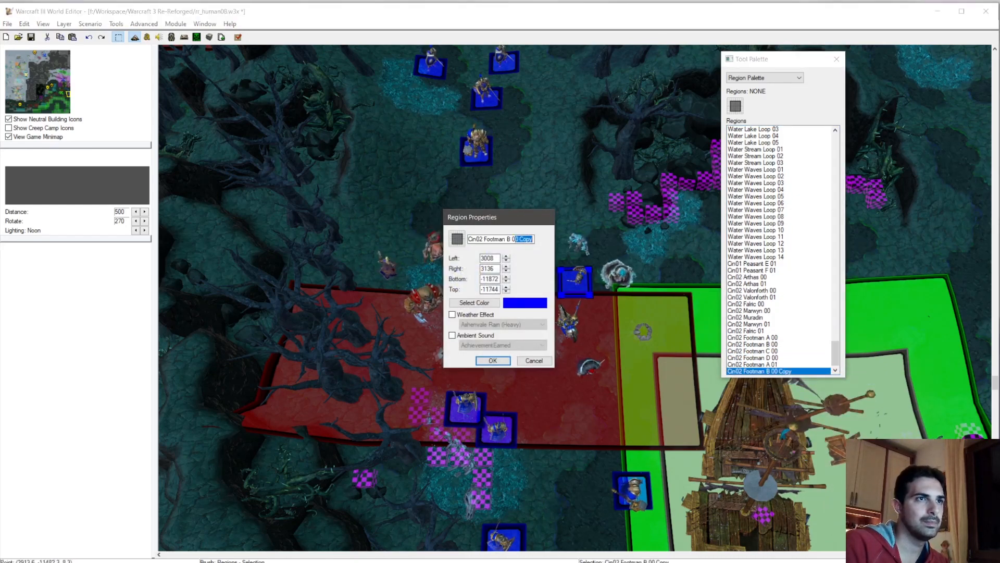
click(501, 362)
Step: Place a copy of the Cin02 Footman C 00 region in the open middle of the red region and rename it Cin02 Footman C 01 Dead
right_drag(492, 112, 505, 212)
click(507, 161)
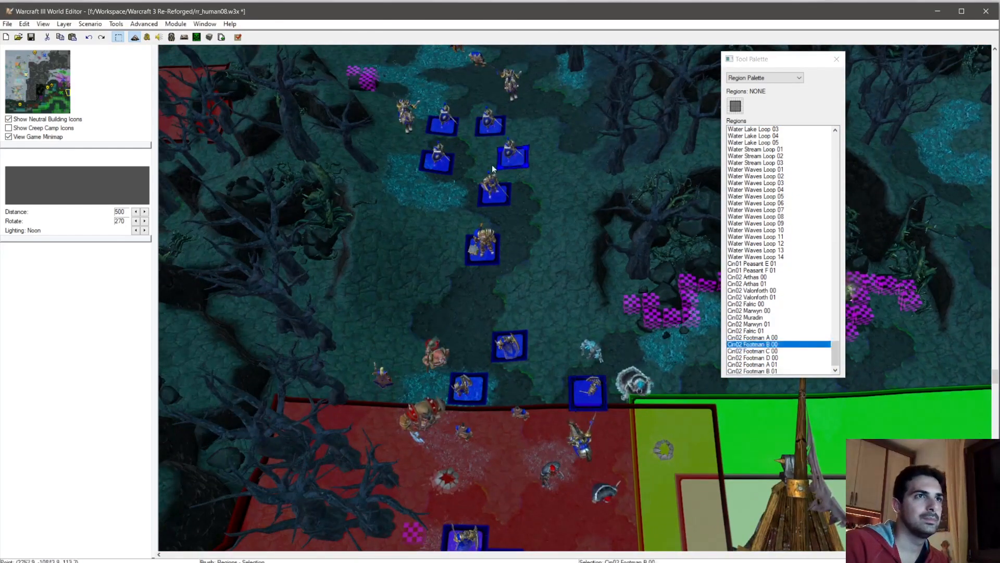
click(433, 165)
click(511, 168)
click(491, 134)
key(ctrl+c)
right_drag(492, 136, 495, 202)
key(ctrl+v)
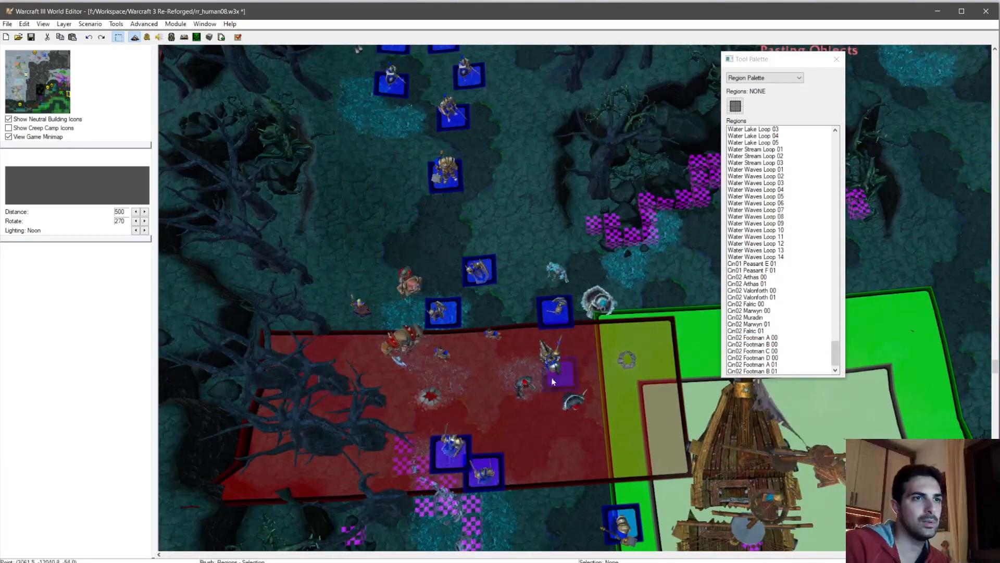
click(488, 383)
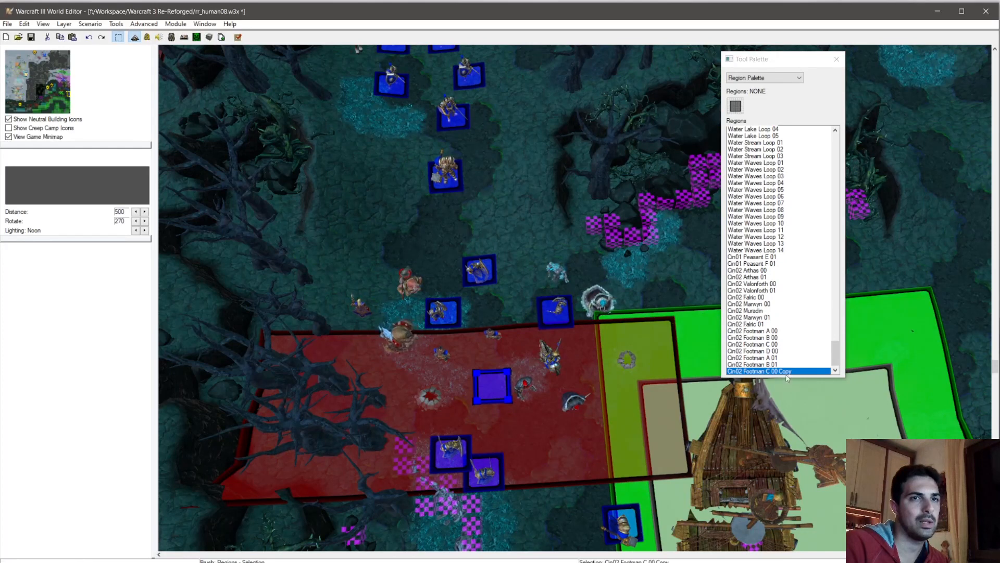
right_click(788, 372)
click(829, 380)
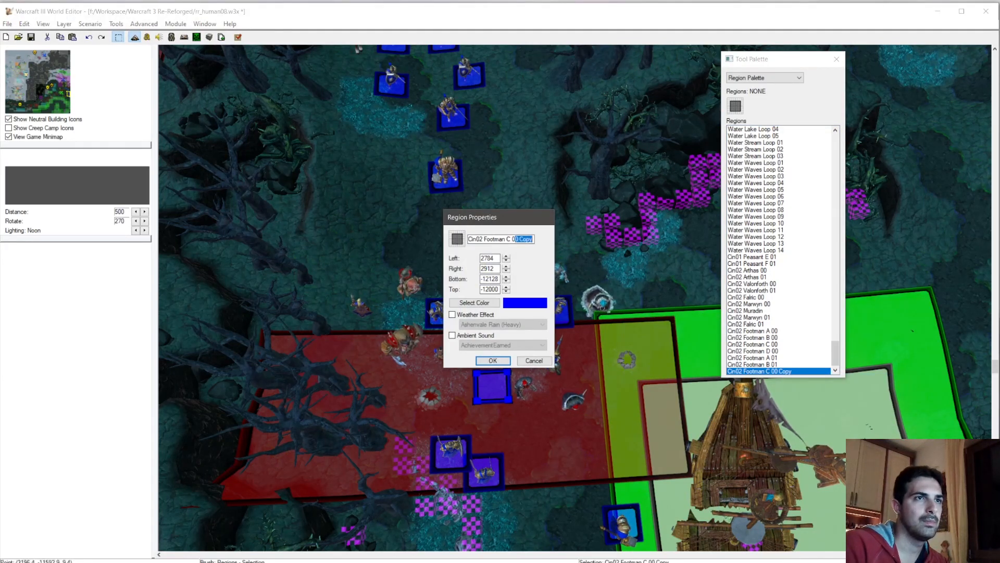
click(493, 360)
Step: Place a copy of the Cin02 Footman D 00 region across the red and green regions' overlapping edge and rename it Cin02 Footman D 01 Dead
right_drag(464, 179, 457, 99)
click(405, 128)
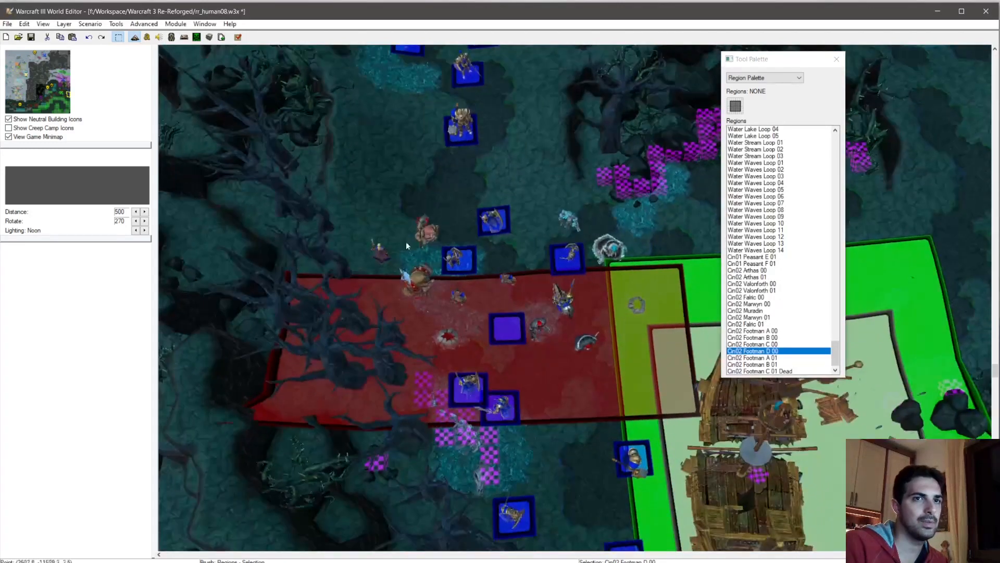
key(ctrl+v)
right_drag(482, 320, 454, 210)
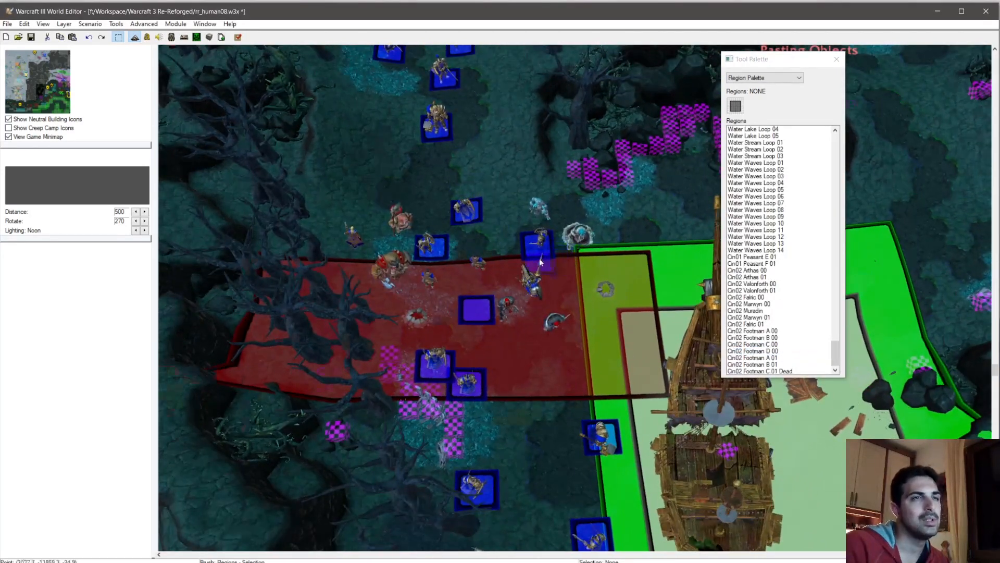
scroll(541, 258, up, 3)
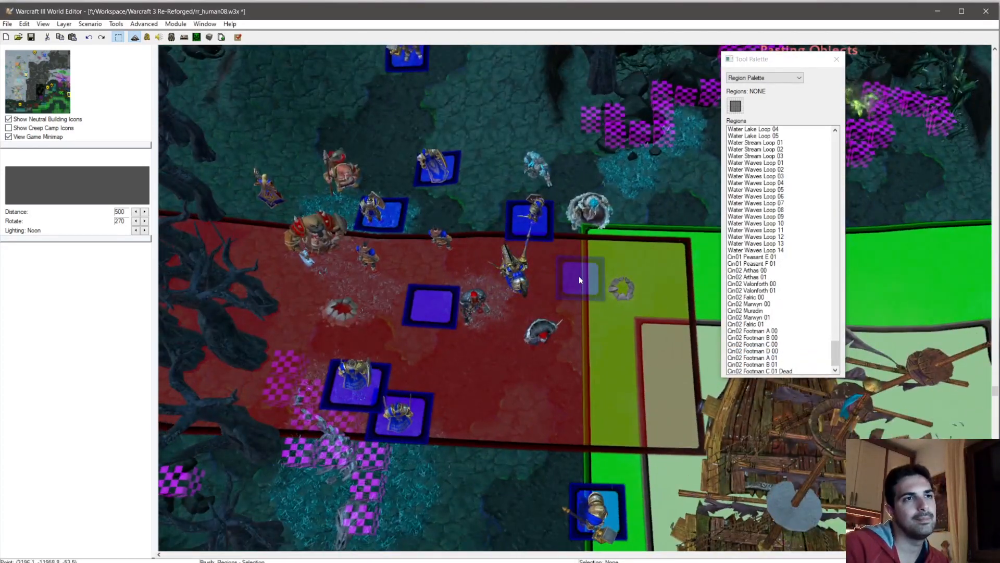
click(591, 278)
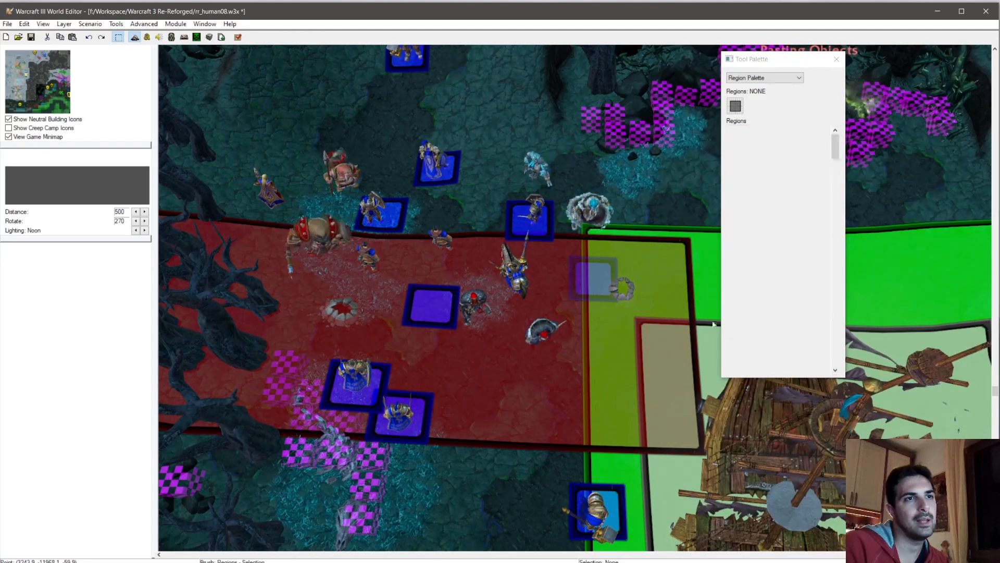
right_click(788, 372)
click(812, 380)
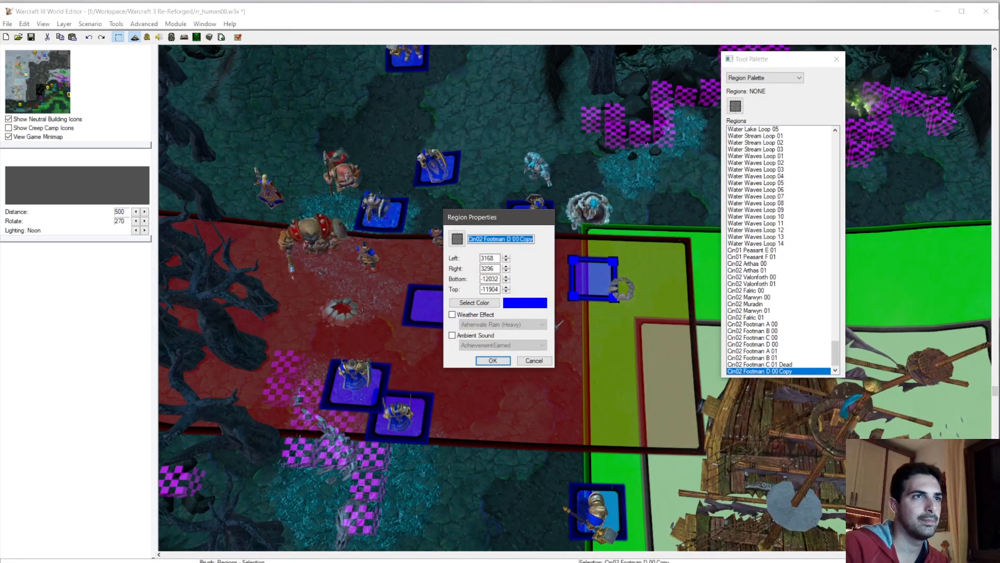
text(Cin02 Footman D 01 De)
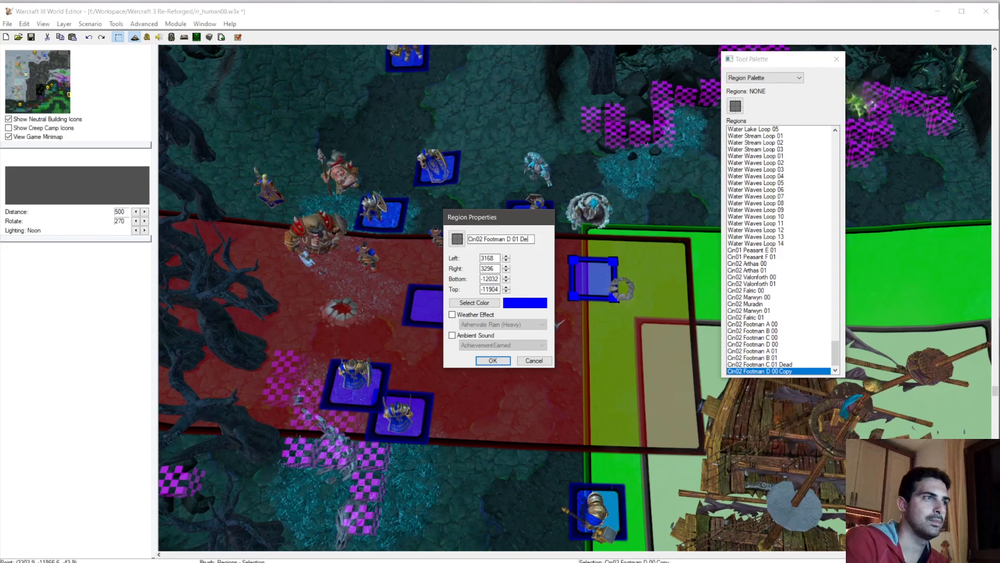
text(ad)
key(Return)
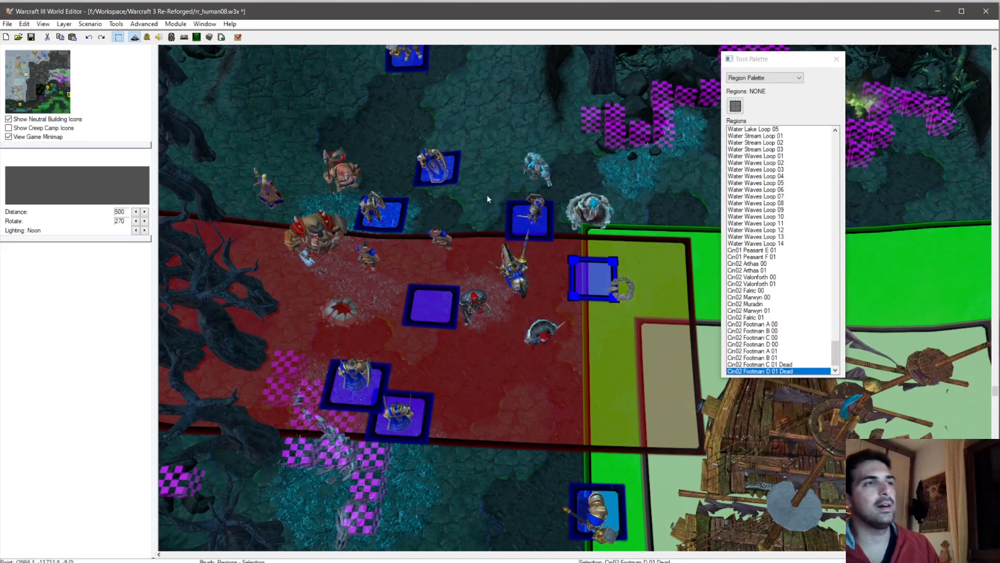
Step: Place a copy of a forest group footman's region under the priest behind the footmen and rename it Cin02 Priest 00
key(Up)
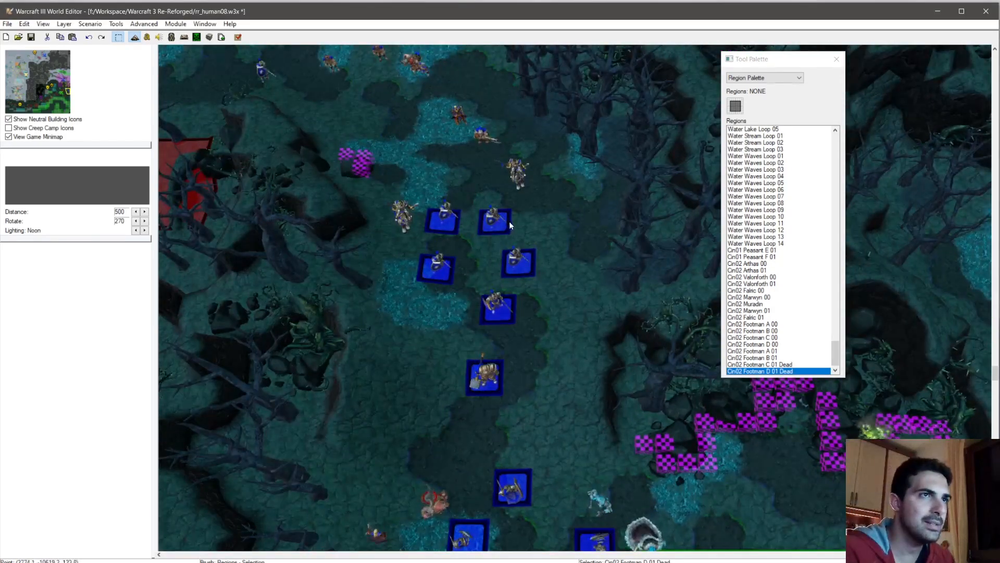
click(492, 226)
key(ctrl+c)
right_drag(491, 227, 504, 286)
key(ctrl+v)
click(471, 168)
key(Return)
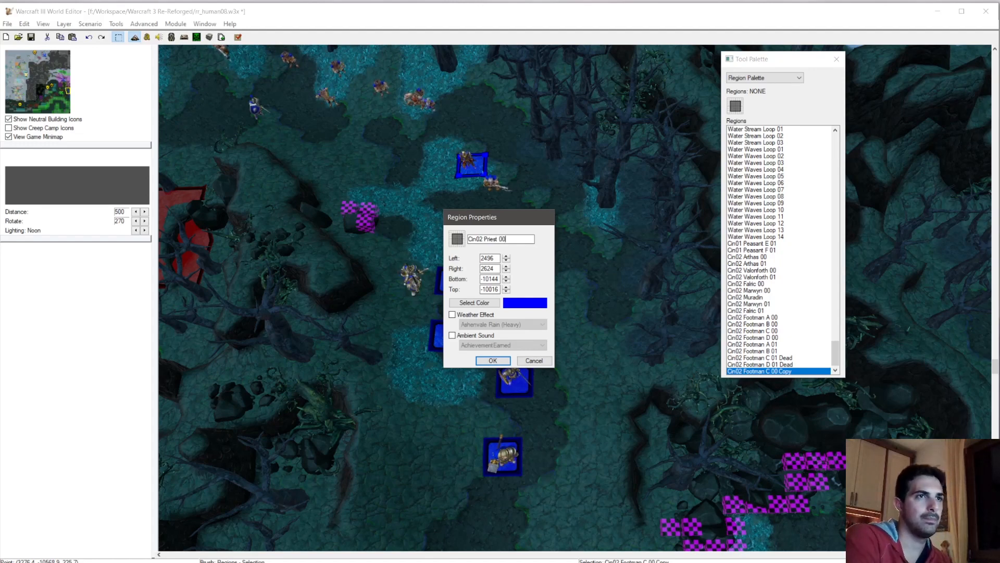
key(Return)
Step: Place a copy of the Cin02 Priest 00 region under the priest just outside the red region's forest side, naming it Cin02 Priest 01
right_drag(490, 156, 426, 239)
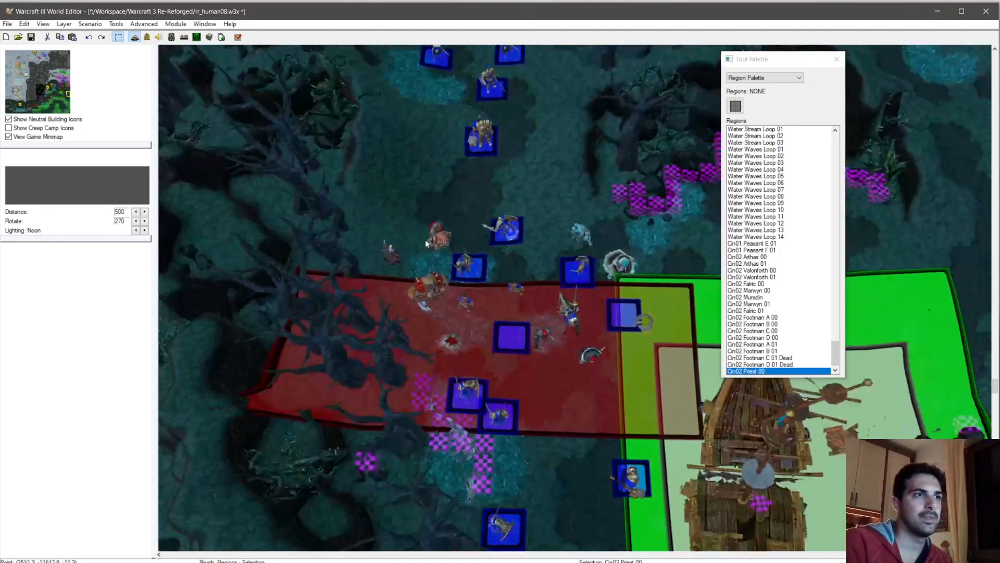
click(393, 265)
double_click(761, 371)
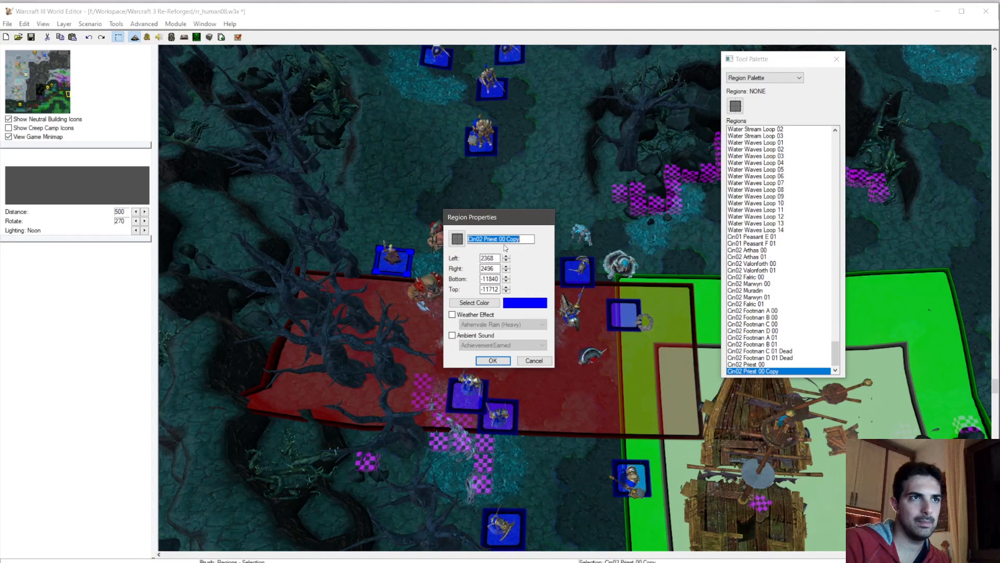
click(498, 363)
Step: Place a copy of the priest region under the rifleman next to the forest group's priest and rename it Cin02 Rifleman A 00
right_drag(559, 247, 560, 377)
right_drag(461, 135, 520, 354)
key(ctrl+v)
click(530, 209)
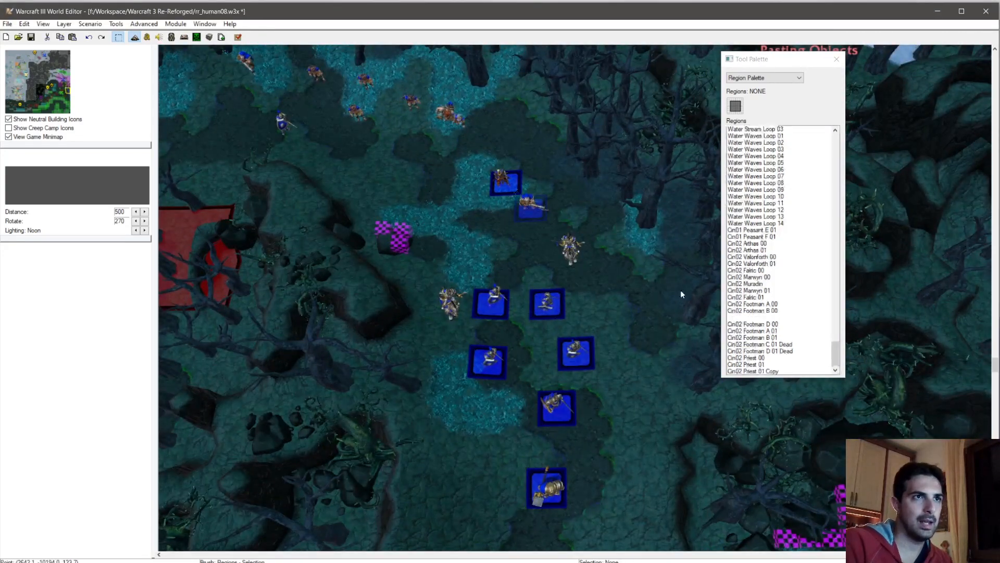
key(Escape)
click(771, 373)
right_click(759, 372)
click(770, 378)
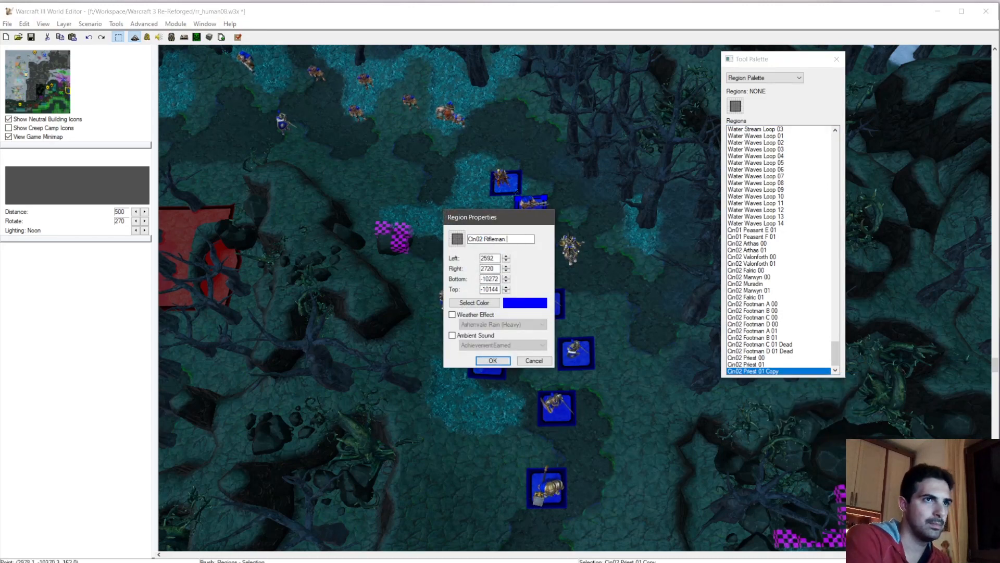
key(Return)
Step: Place a copy of the Cin02 Rifleman A 00 region under the rifleman south of the red region, naming it Cin02 Rifleman A 01
right_drag(460, 317, 455, 104)
right_drag(465, 360, 472, 250)
key(ctrl+v)
right_drag(585, 370, 525, 294)
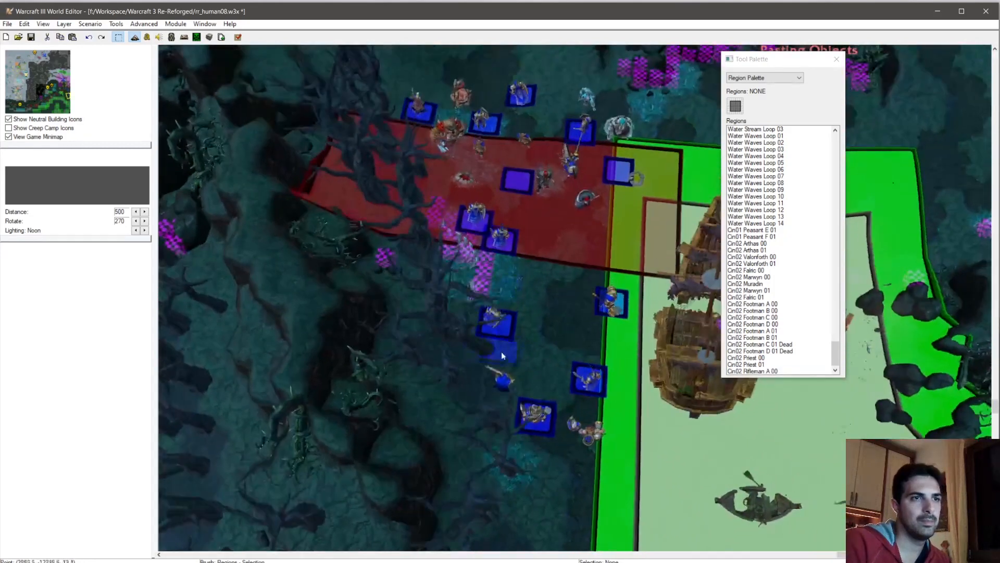
click(504, 384)
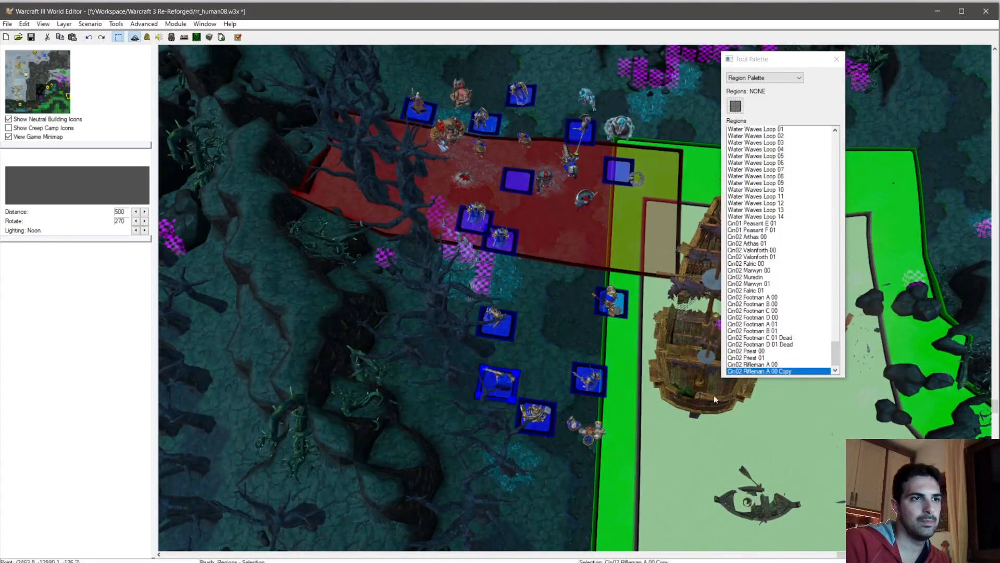
double_click(779, 372)
text(Cin02 Rifleman A 01)
key(Return)
Step: Place a copy of the Cin02 Rifleman A 01 region under the lone rifleman on the far northwestern path
right_drag(269, 80, 469, 317)
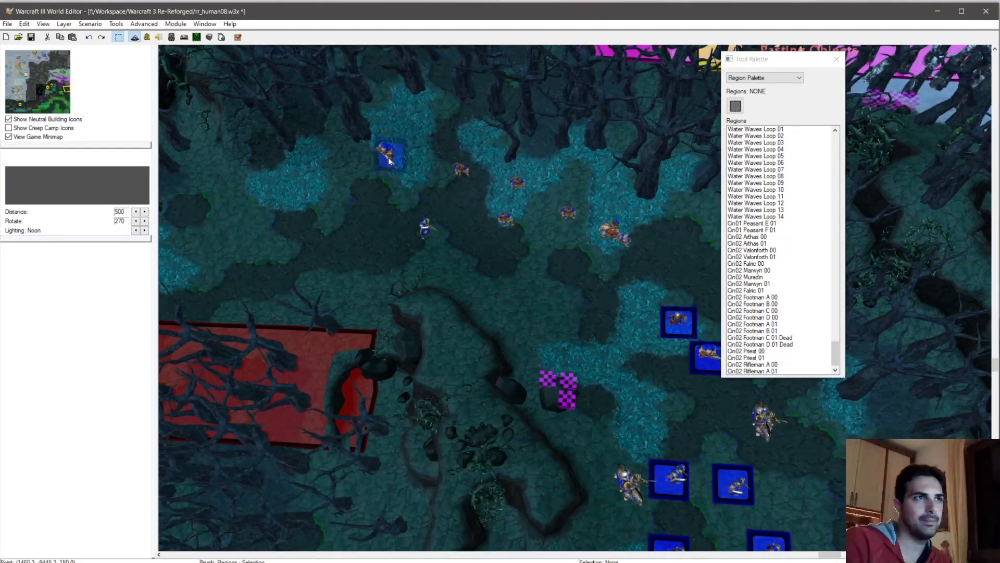
click(388, 161)
Step: Examine the units around the red region, switching to unit editing and back to region editing
right_drag(604, 287, 473, 105)
right_drag(491, 199, 452, 107)
right_drag(510, 234, 476, 119)
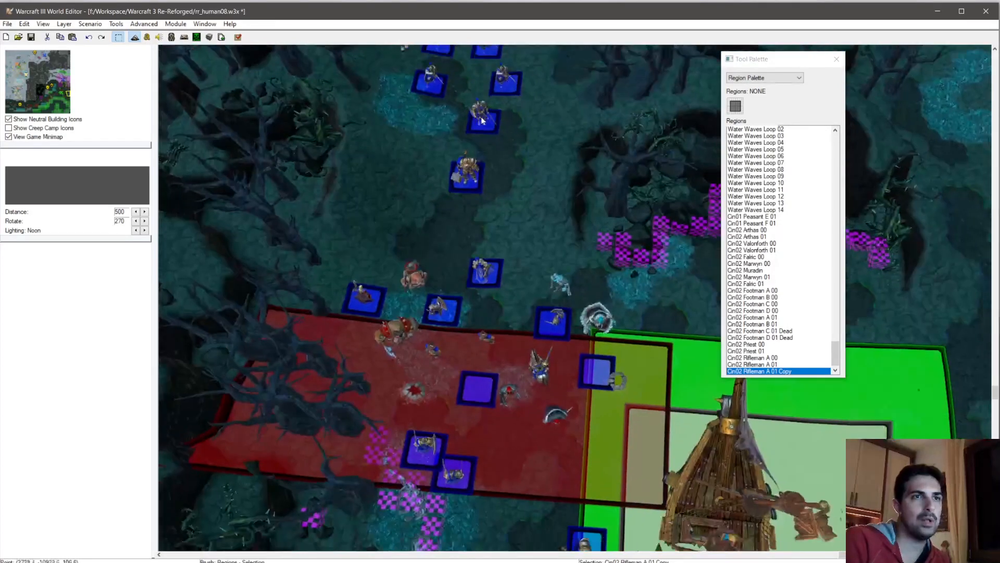
click(755, 78)
click(755, 99)
right_drag(423, 415, 538, 406)
click(754, 78)
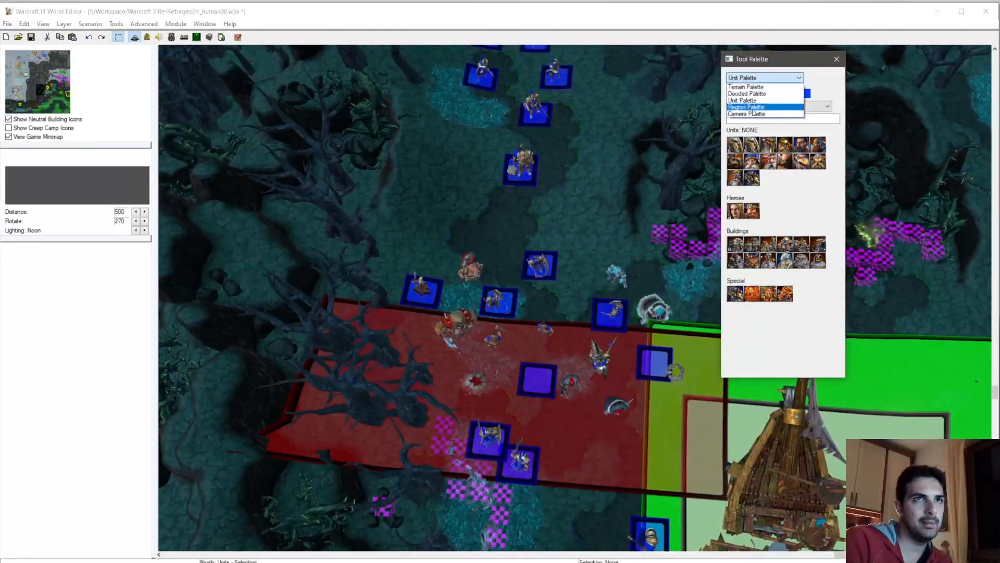
click(753, 106)
right_drag(503, 137, 508, 286)
right_drag(424, 144, 558, 364)
right_drag(417, 183, 454, 259)
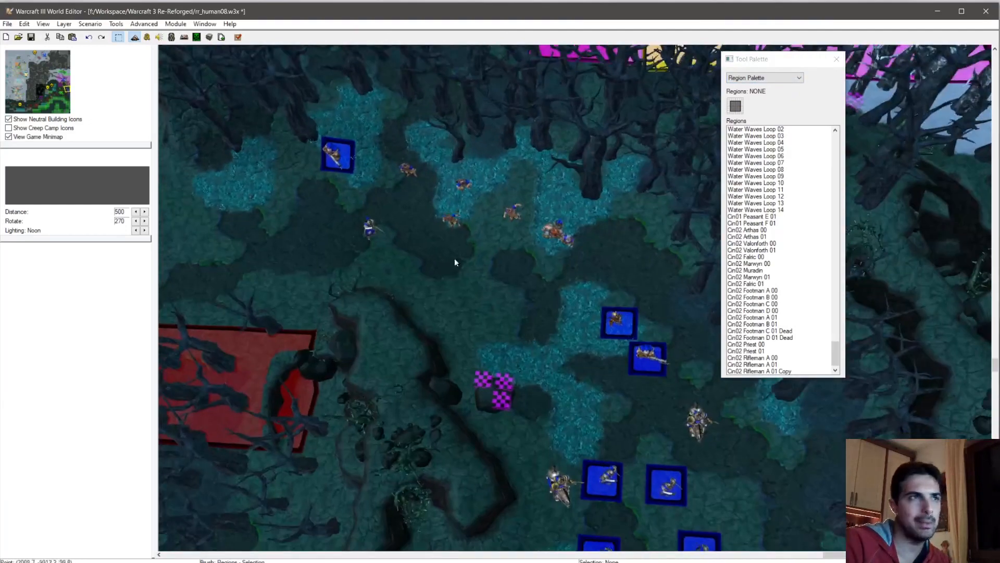
Step: Rename the copied region under the far northwestern rifleman to Cin02 Rifleman B 00
click(345, 156)
right_click(770, 371)
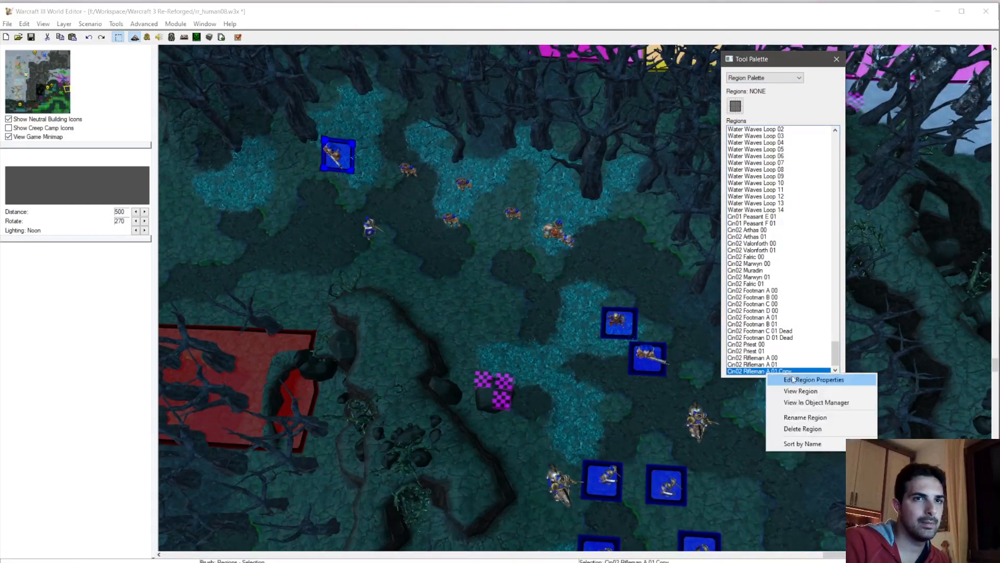
click(792, 384)
text(B 00)
key(Return)
Step: Place a copy of the Cin02 Rifleman B 00 region just outside the green region's corner and rename it Cin02 Rifleman B 01 Dead
right_drag(633, 243, 416, 58)
key(ctrl+v)
ctrl+right_drag(485, 197, 573, 208)
right_drag(492, 329, 468, 223)
right_drag(550, 335, 529, 357)
click(603, 220)
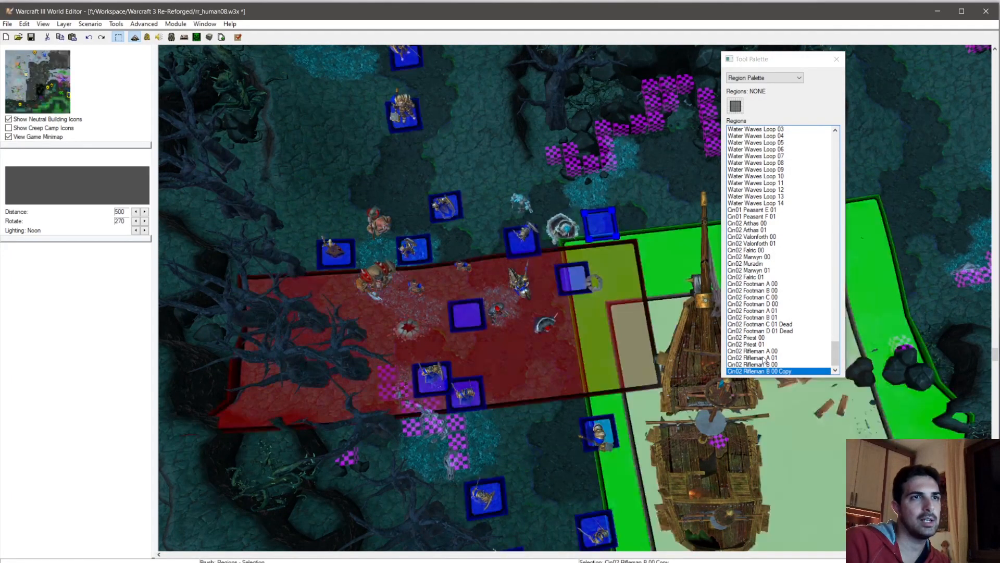
right_click(779, 369)
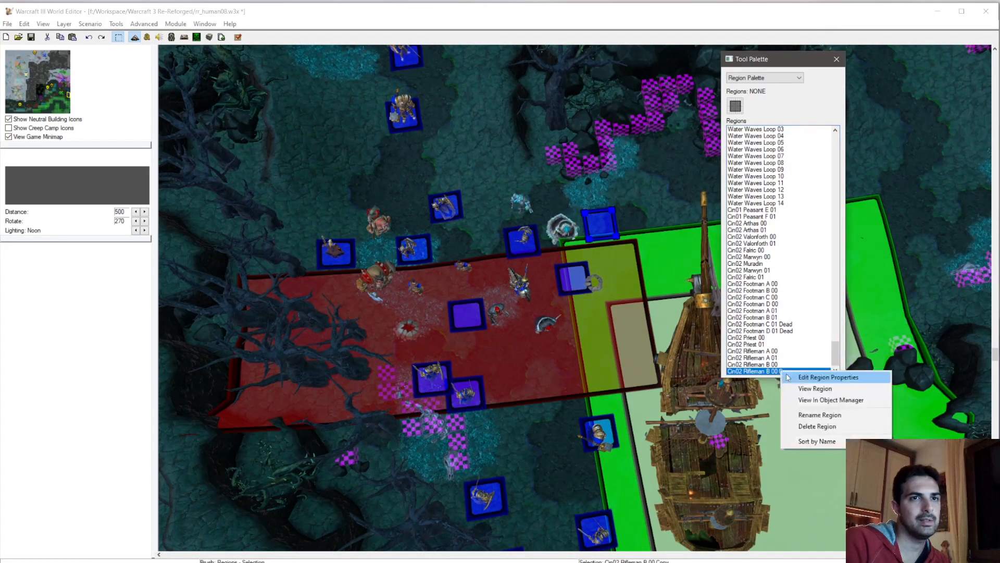
click(810, 375)
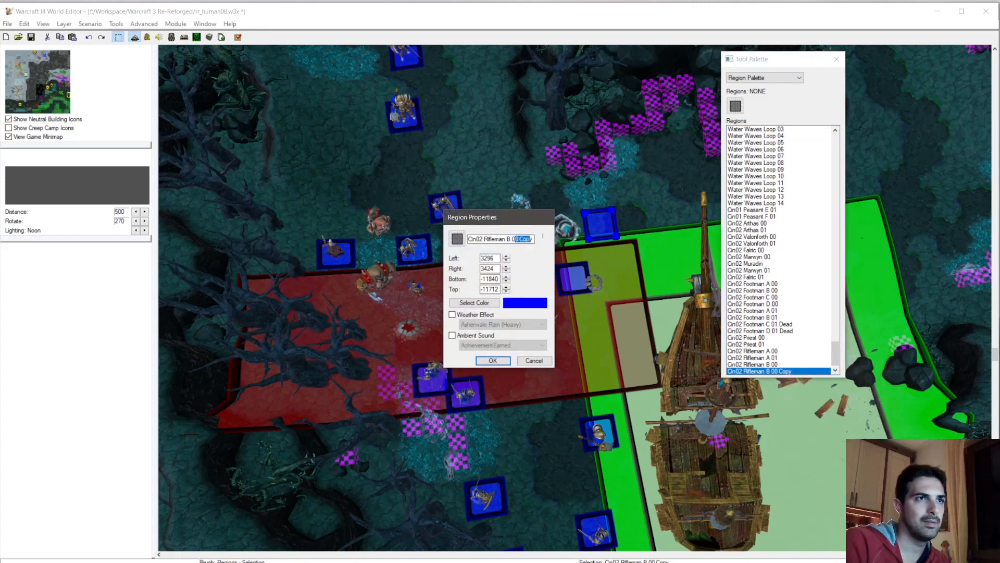
click(493, 360)
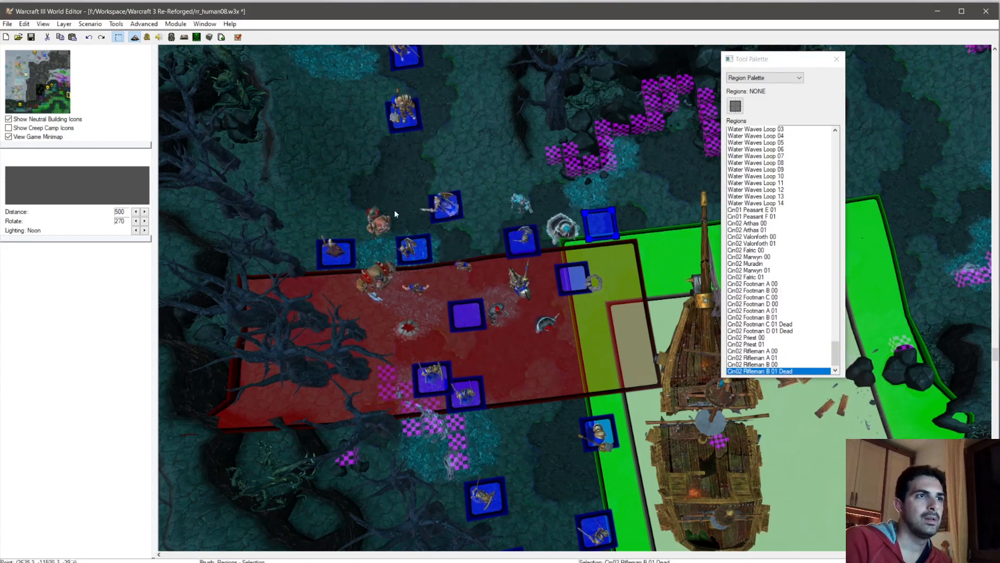
Step: Place a region copy under the knight on the forest group's western side and rename it Cin02 Knight A 00
key(Up)
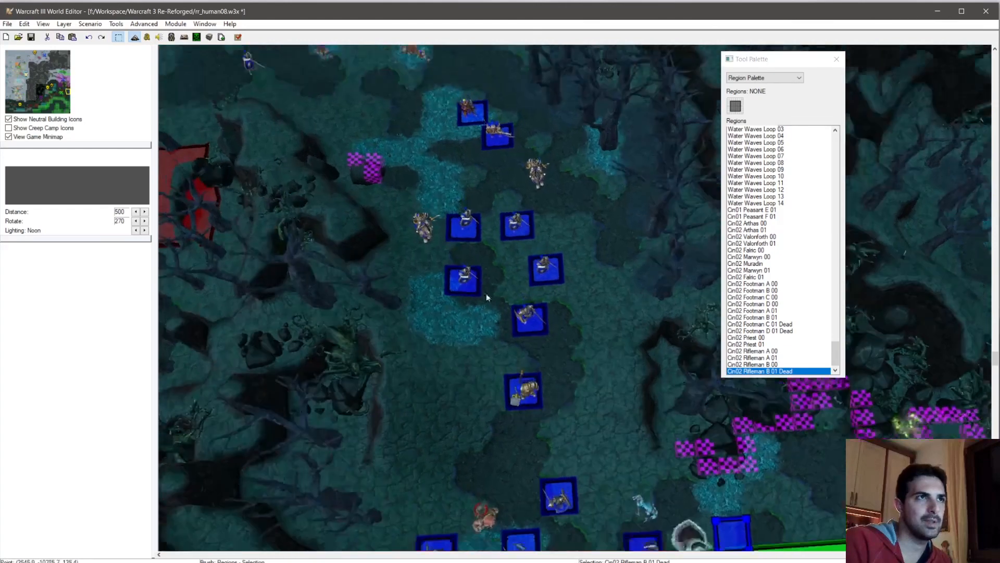
key(ctrl+c)
key(ctrl+v)
click(438, 260)
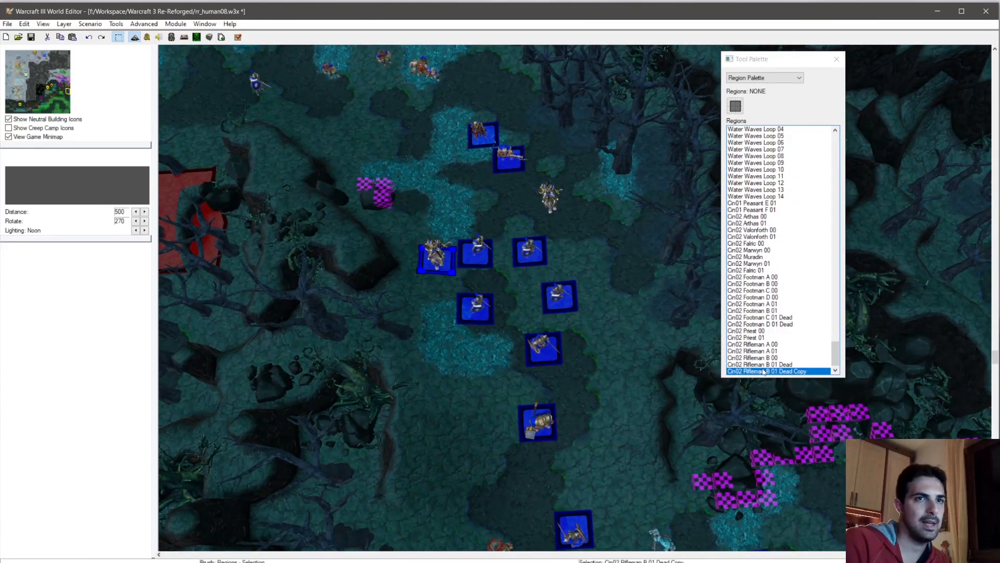
double_click(764, 371)
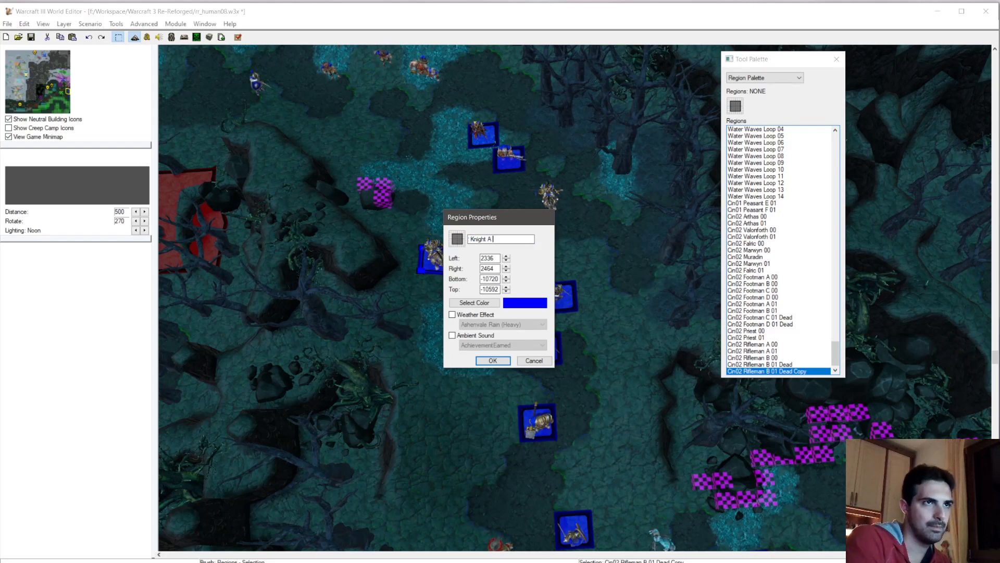
text(Cin02 Knight A 00)
key(Return)
Step: Place a copy of the Cin02 Knight A 00 region under the forest group's other knight and rename it Cin02 Knight B 00
key(Up)
key(Right)
key(ctrl+v)
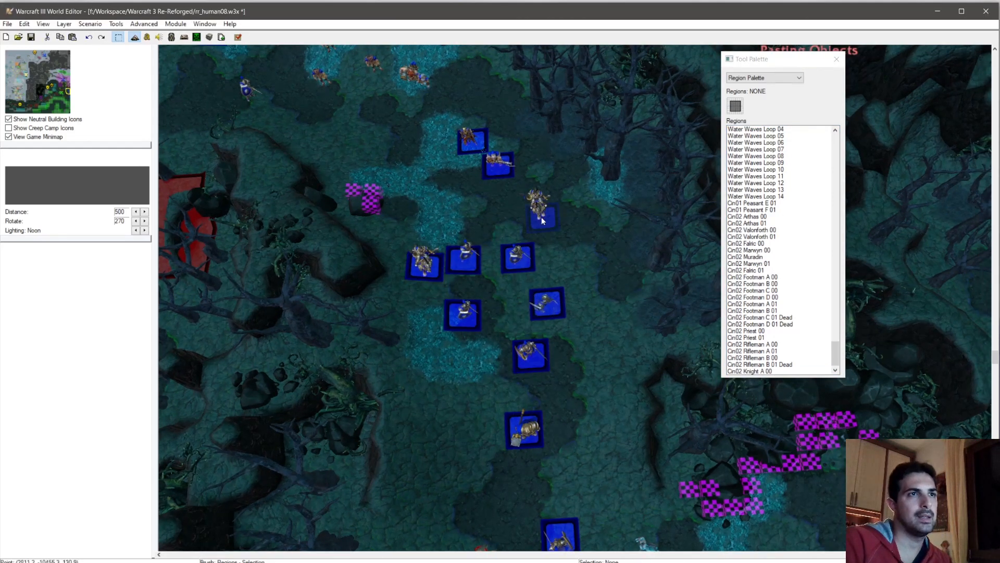
click(540, 218)
right_click(768, 371)
click(797, 376)
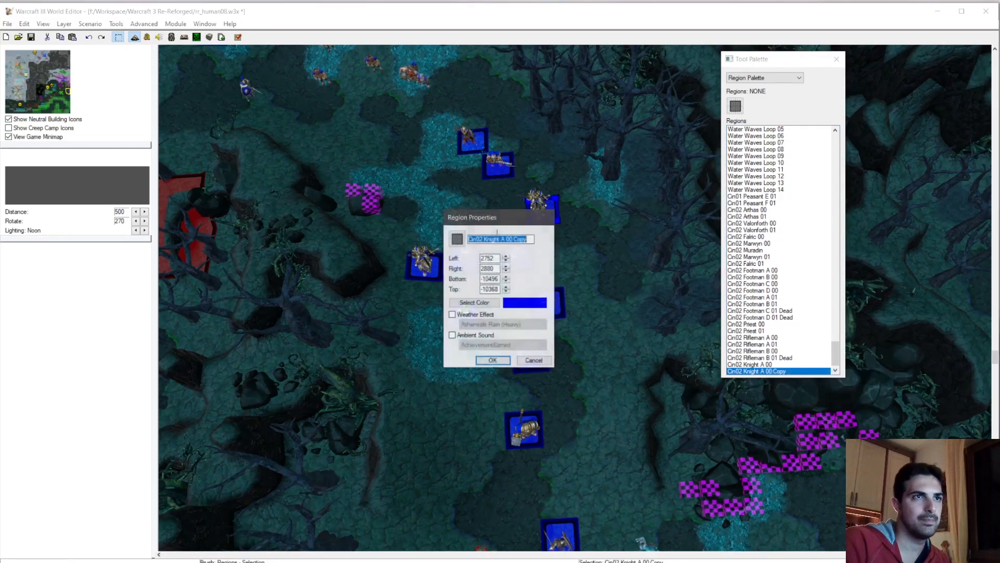
text(Cin02 Knight B 0)
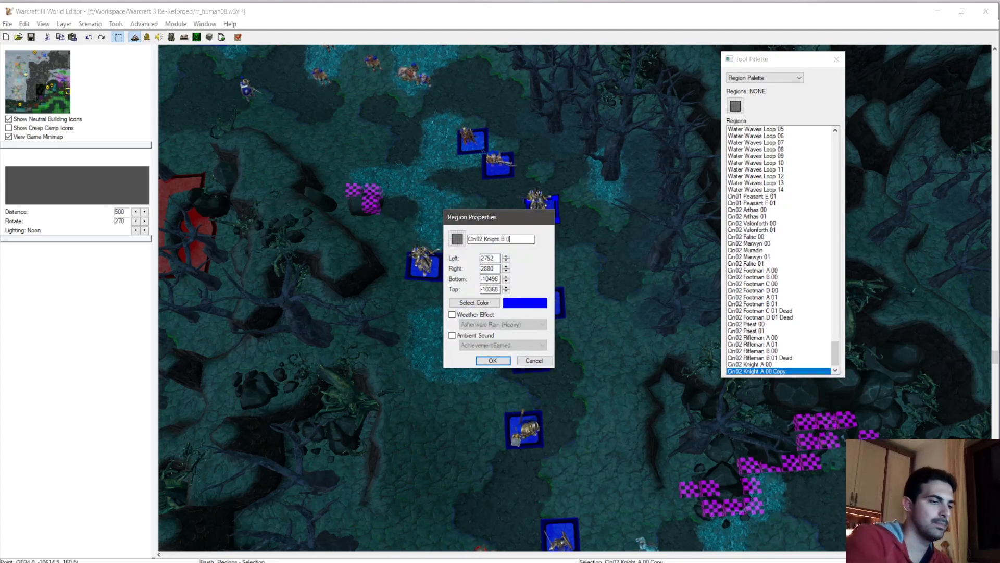
text(0)
key(Return)
Step: Place a copy of the Cin02 Knight A 00 region under the knight inside the red region, naming it Cin02 Knight A 01
key(Up)
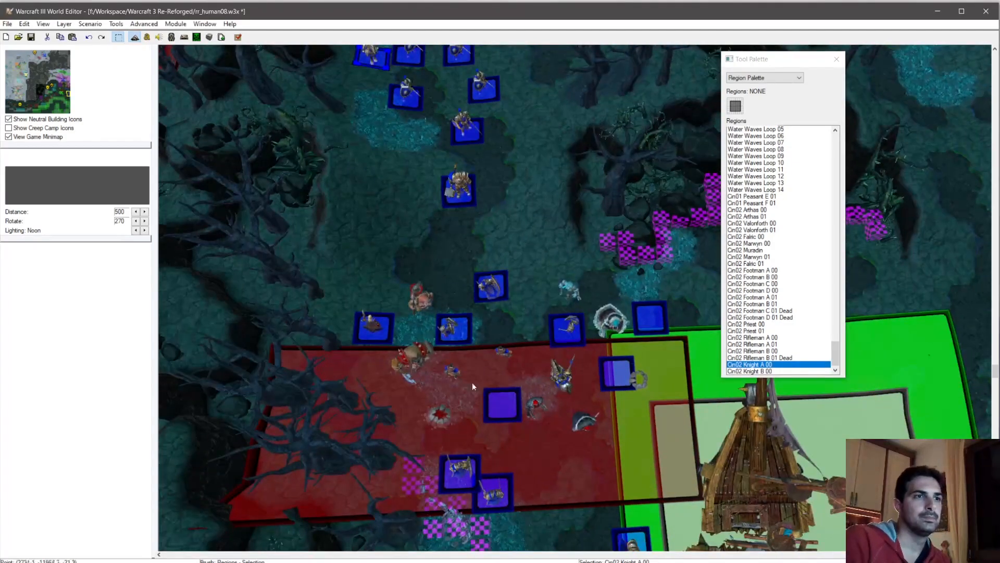
key(ctrl+v)
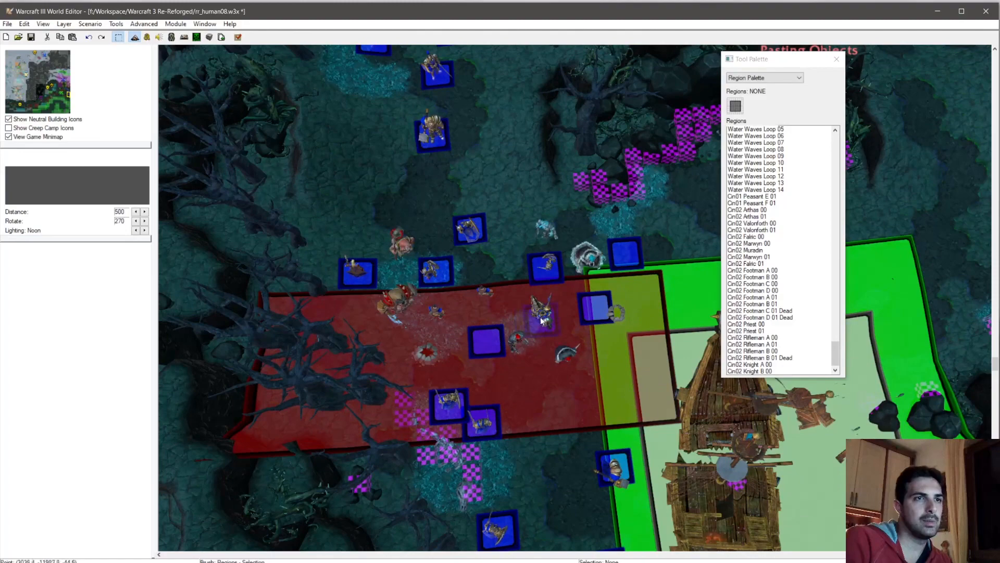
click(542, 321)
right_click(761, 371)
click(802, 376)
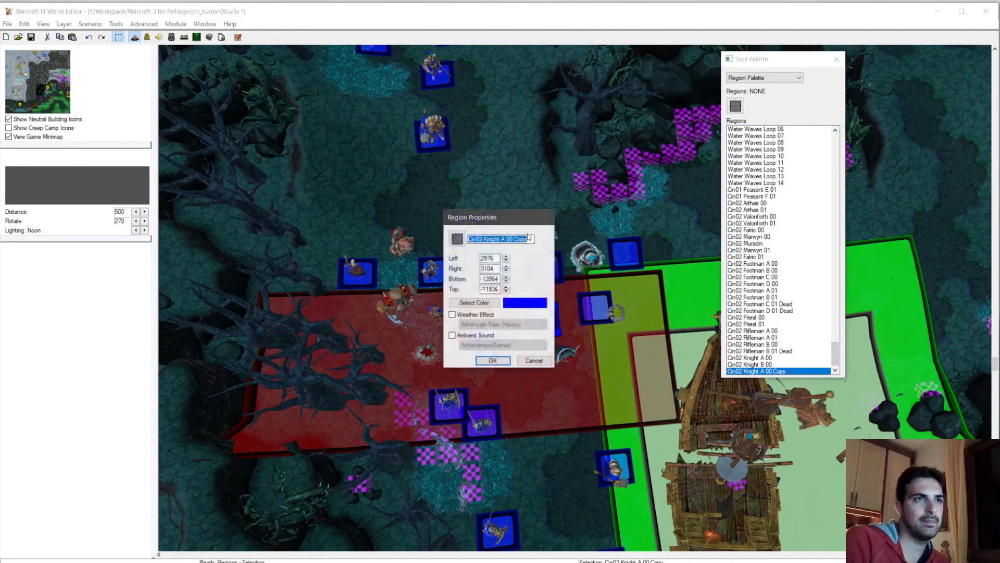
click(493, 360)
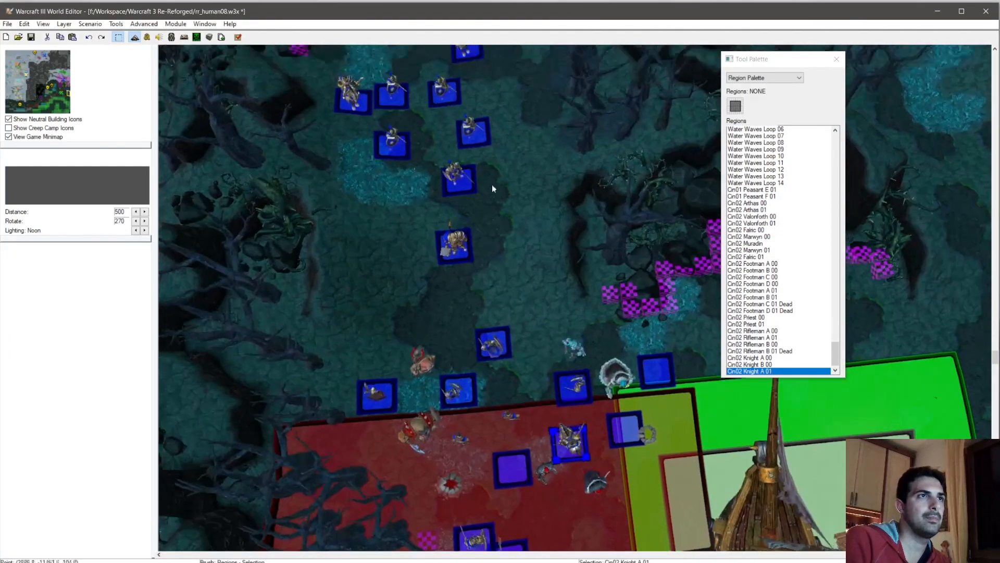
Step: Place a copy of the Cin02 Knight B 00 region inside the red region, southeast of the Cin02 Knight A 01 region
key(Down)
key(Right)
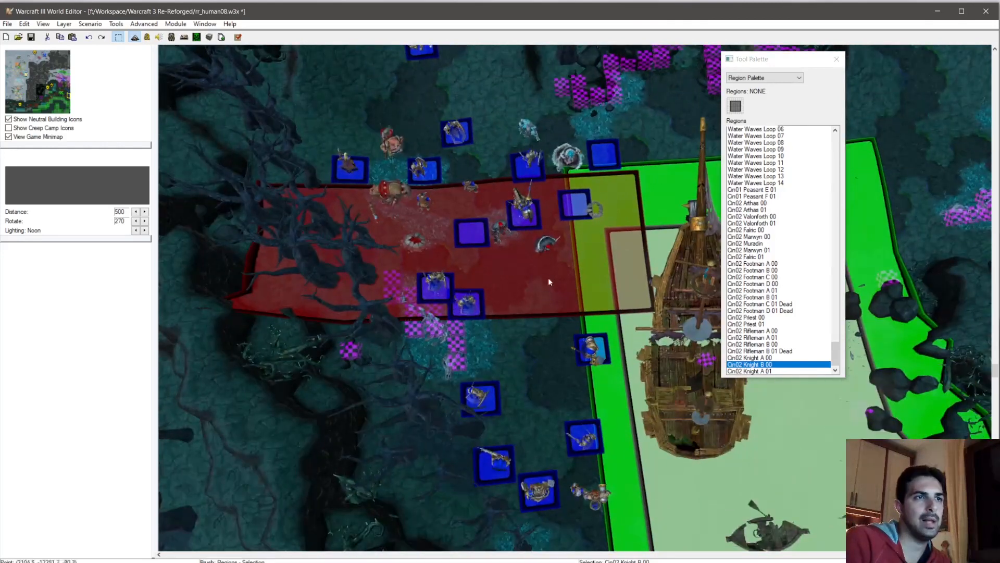
key(ctrl+v)
scroll(489, 340, up, 2)
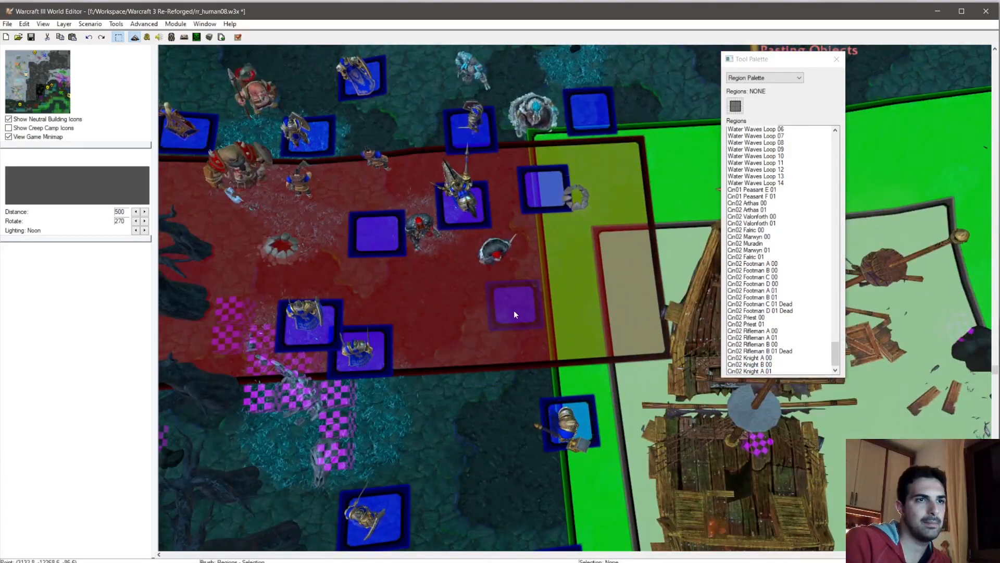
click(509, 318)
Step: Copy the knight unit from the Cin02 Knight A 01 region onto the new Knight B region copy, and return to region editing
click(761, 78)
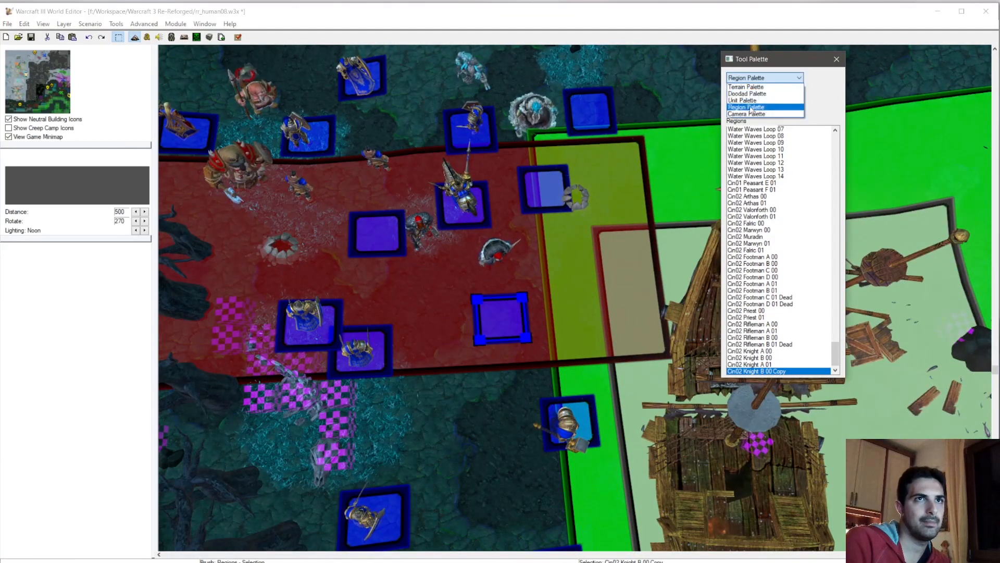
click(750, 98)
click(471, 189)
key(ctrl+c)
key(ctrl+v)
click(504, 327)
click(752, 78)
click(747, 107)
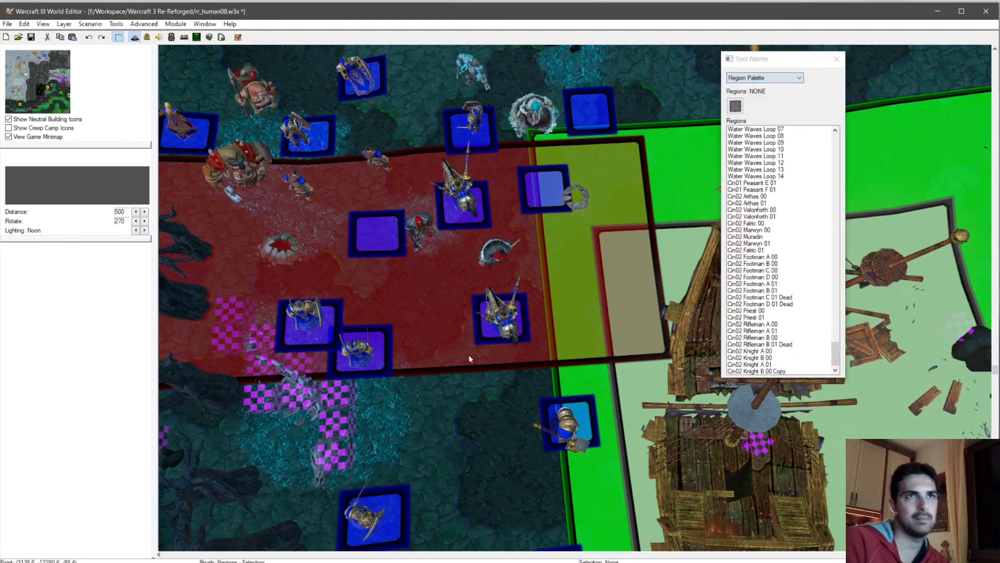
Step: Rename the region copy under the newly placed knight as Cin02 Knight B 01
click(483, 332)
right_click(786, 373)
click(812, 376)
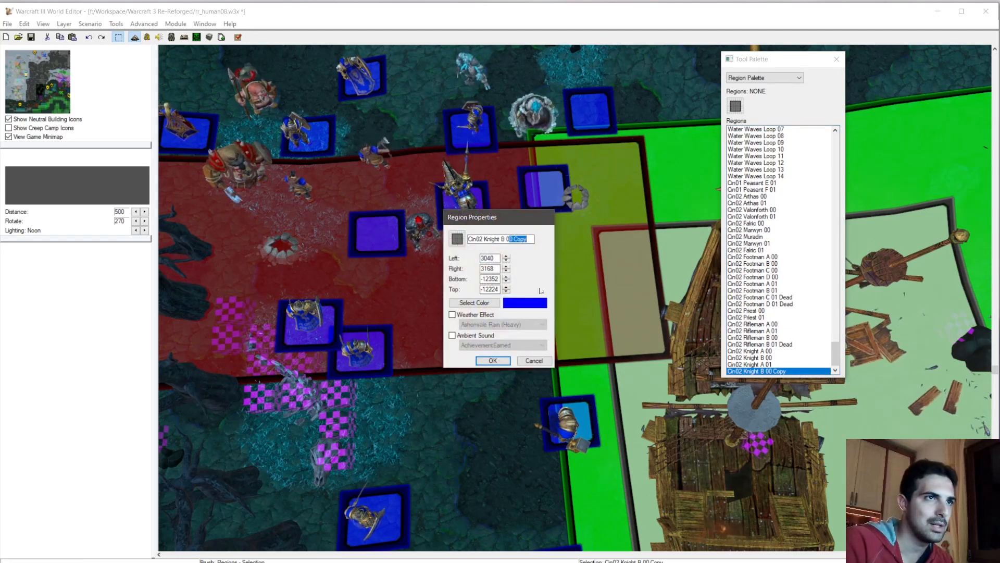
click(506, 360)
Step: Place a copy of the Cin02 Knight B 01 region under the forest group's mortar team and rename it Cin02 Mortar Team 00
scroll(463, 300, down, 2)
right_drag(357, 142, 573, 352)
right_drag(483, 240, 506, 292)
key(ctrl+v)
click(504, 253)
right_click(764, 371)
click(777, 378)
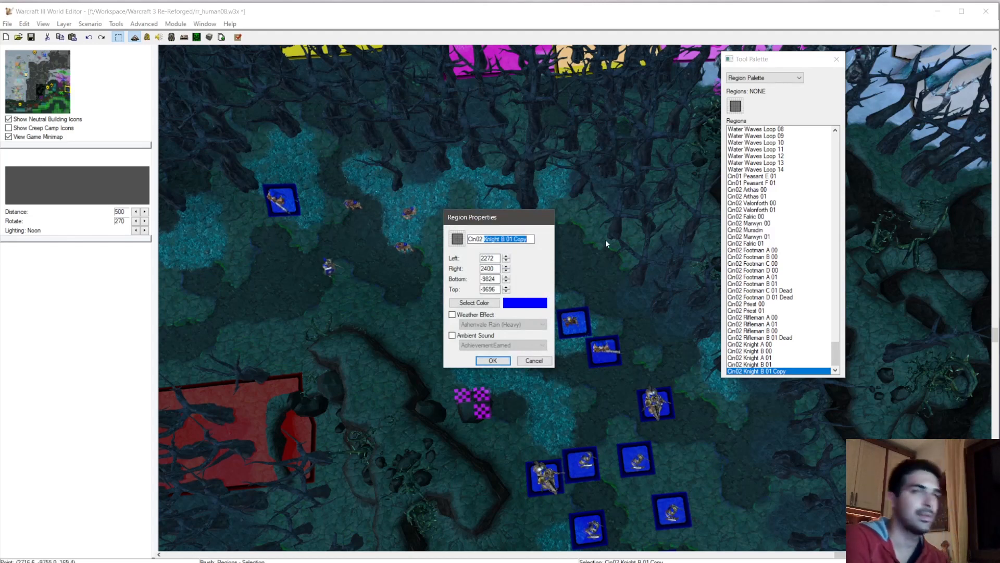
text(Mo)
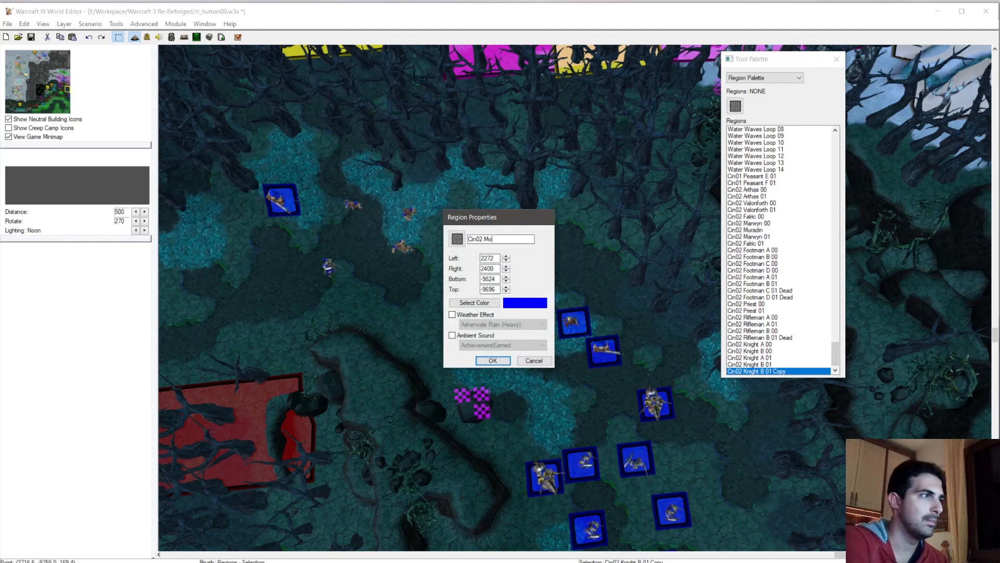
text(irar T)
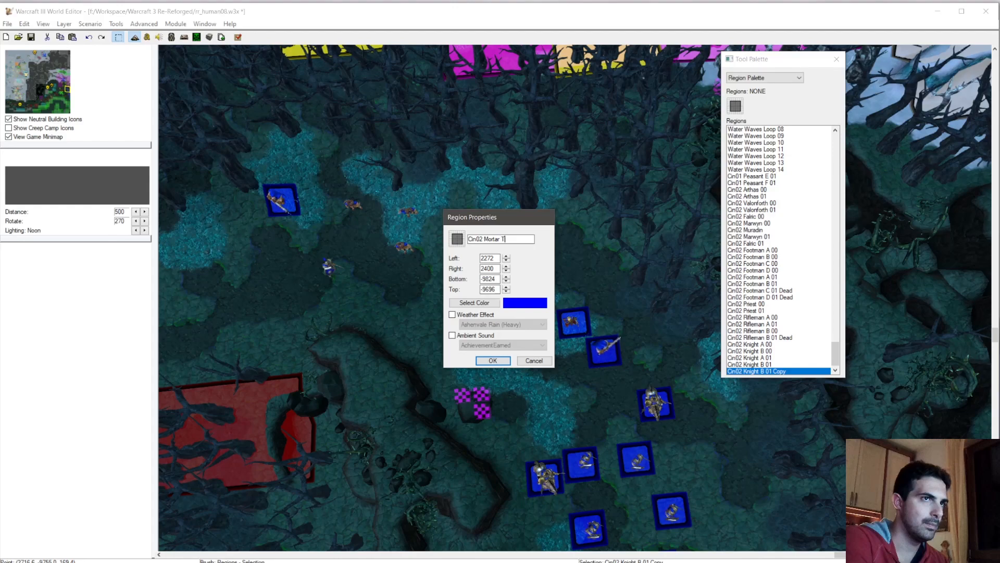
text(eam)
key(Return)
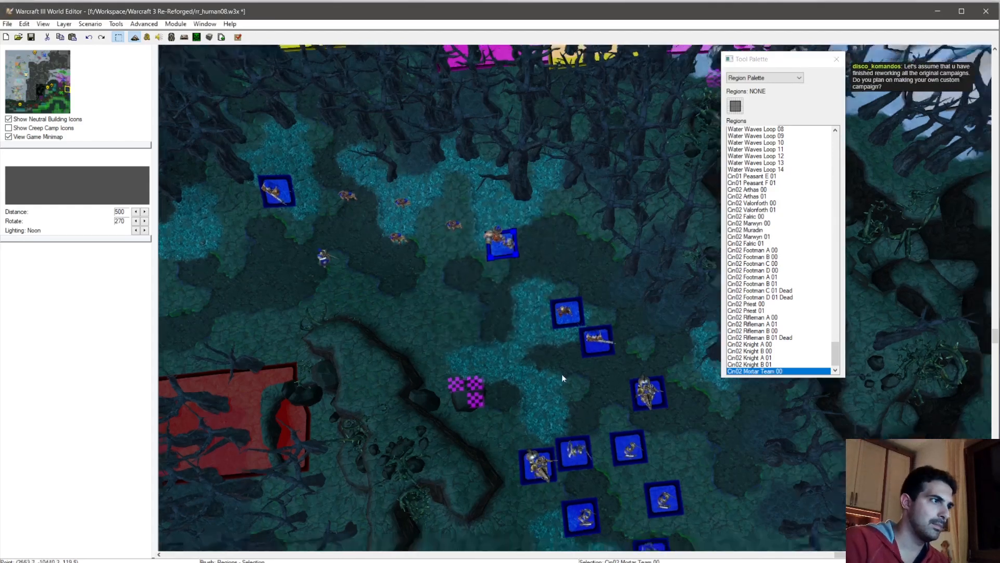
Step: Place a copy of the Cin02 Mortar Team 00 region under the mortar team at the green region's western edge, naming it Cin02 Mortar Team 01
key(Down)
key(Down)
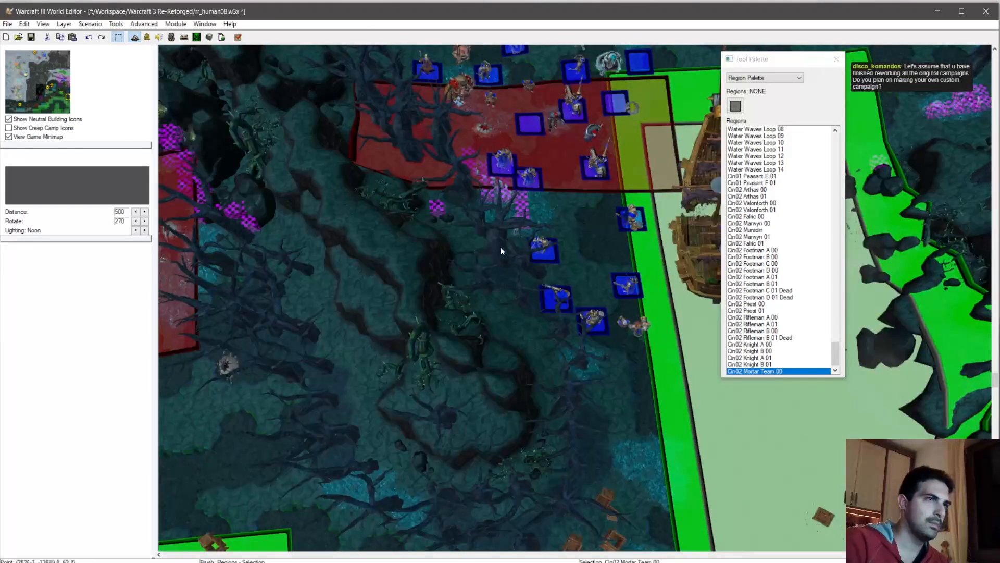
click(501, 246)
key(Right)
click(581, 374)
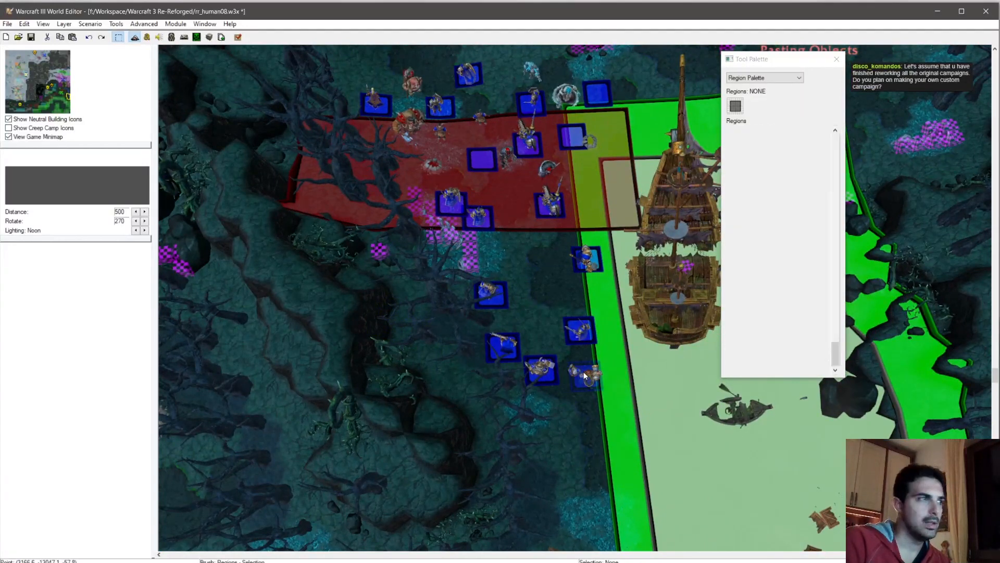
right_click(768, 370)
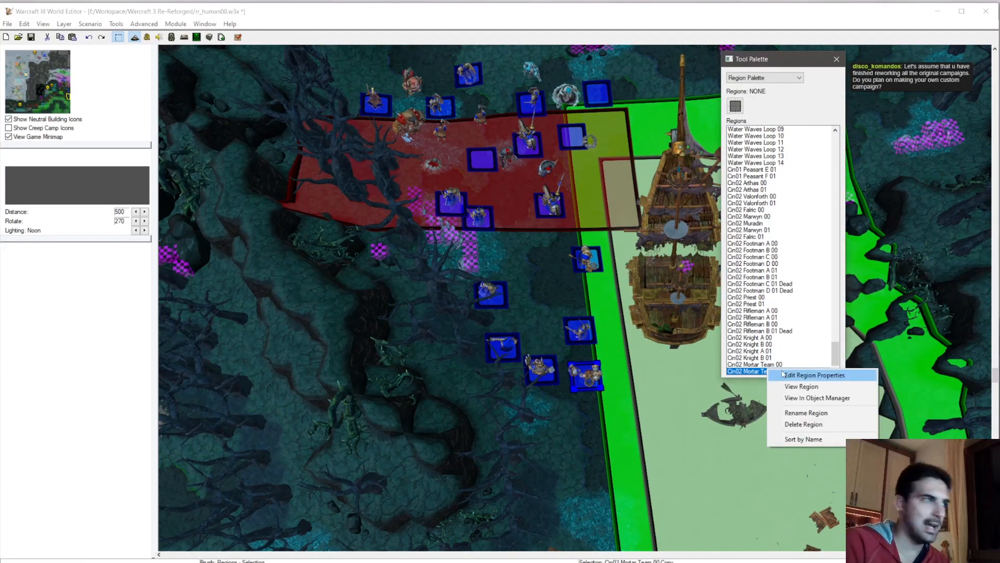
click(797, 376)
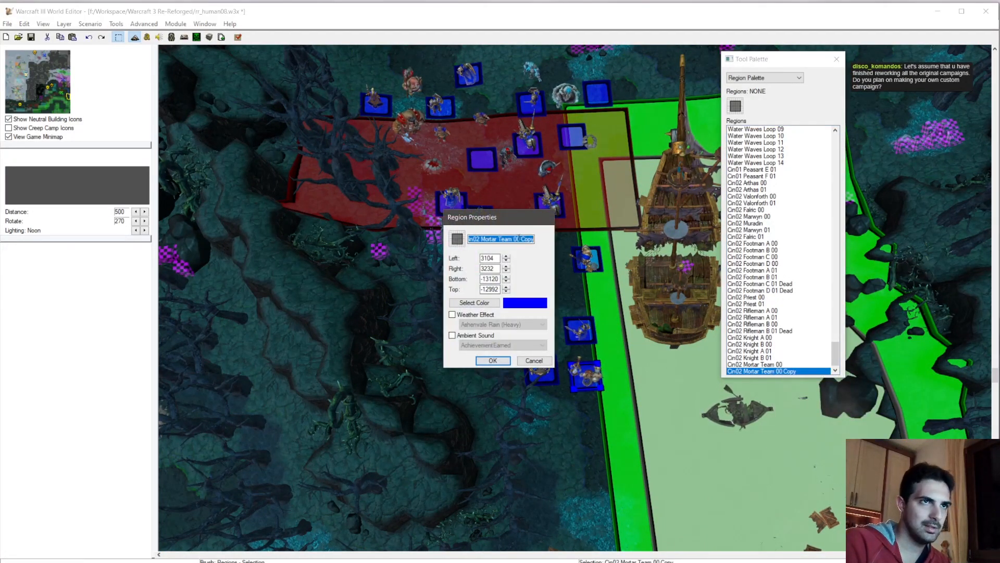
Step: Place a copy of the Cin02 Footman D 00 region under the lone footman west of the forest group's mortar team
right_drag(375, 200, 463, 443)
mouse_move(265, 57)
right_down()
mouse_move(284, 121)
mouse_move(436, 348)
right_up()
right_drag(457, 398, 411, 203)
scroll(559, 385, down, 3)
right_drag(559, 384, 510, 289)
scroll(542, 334, up, 3)
ctrl+right_drag(541, 334, 457, 299)
right_drag(436, 268, 517, 437)
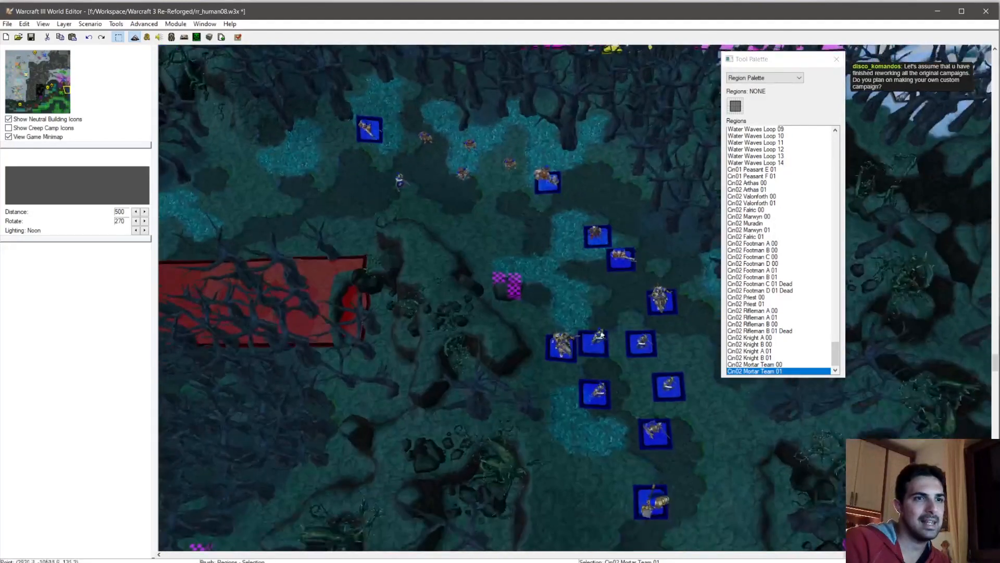
scroll(529, 267, down, 1)
click(598, 341)
right_drag(520, 190, 586, 326)
key(ctrl+v)
click(448, 327)
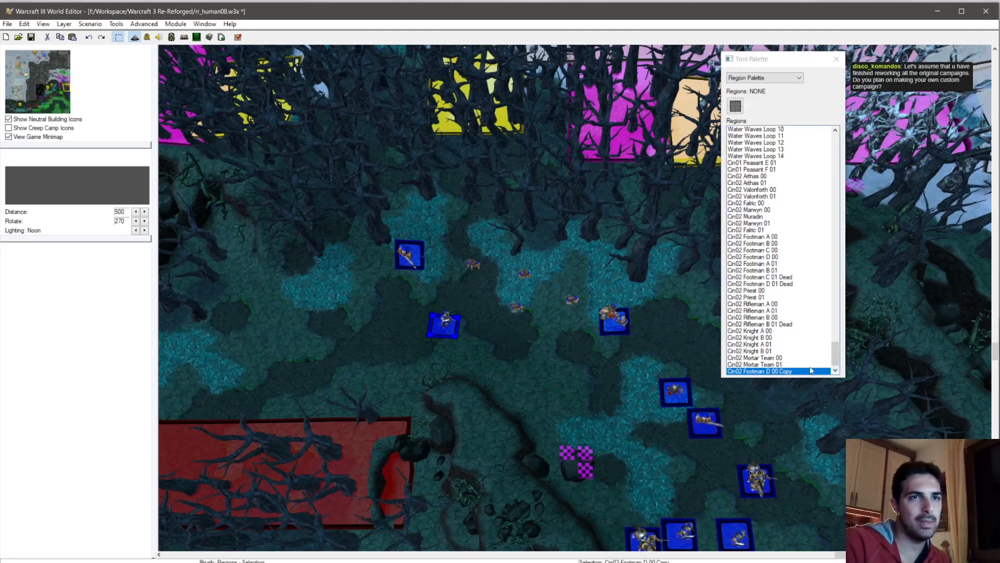
Step: Rename the region copy under the lone western footman as Cin02 Footman E 00
right_click(768, 371)
click(800, 376)
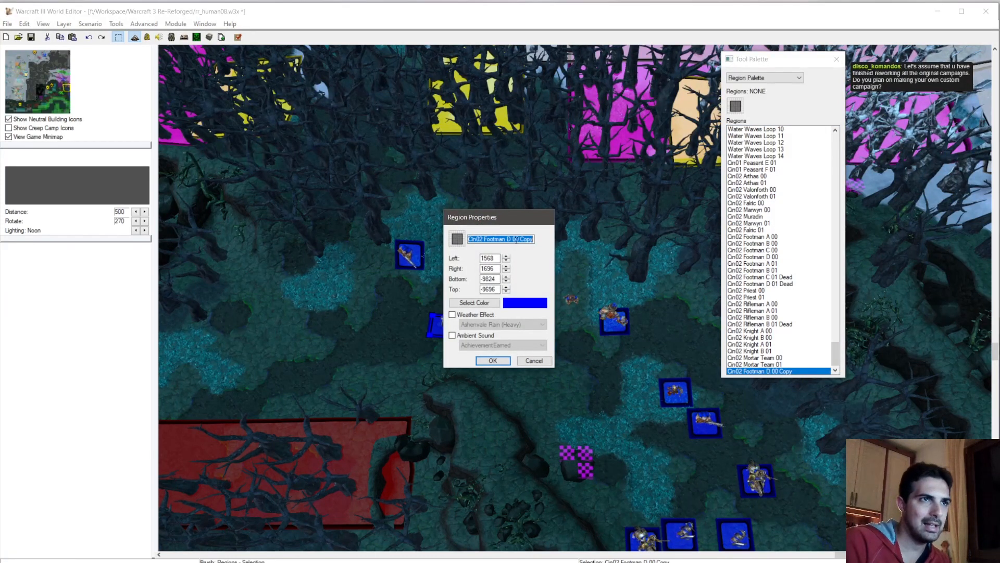
click(509, 238)
key(BackSpace)
text(E)
drag(519, 238, 550, 242)
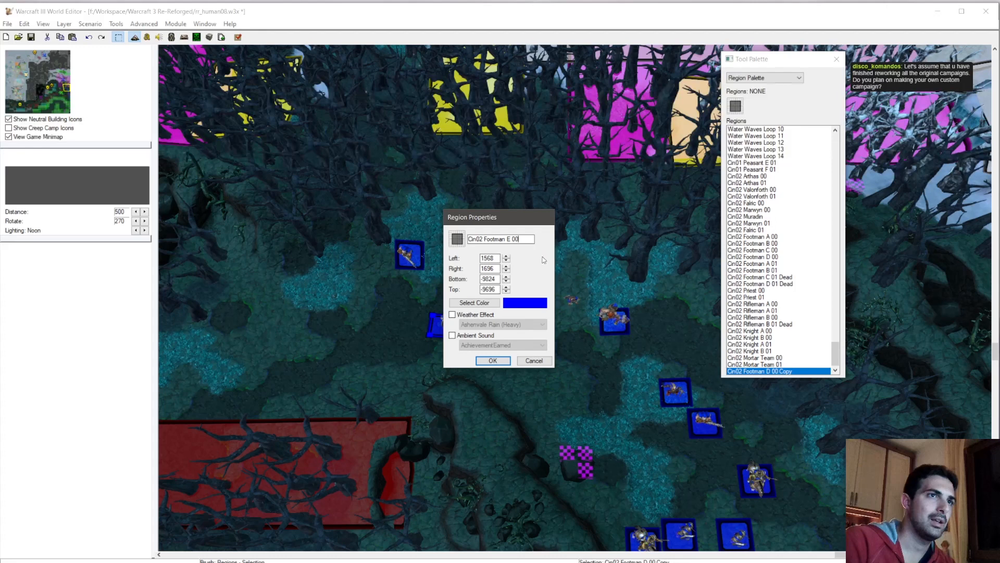
key(Return)
right_drag(537, 359, 486, 342)
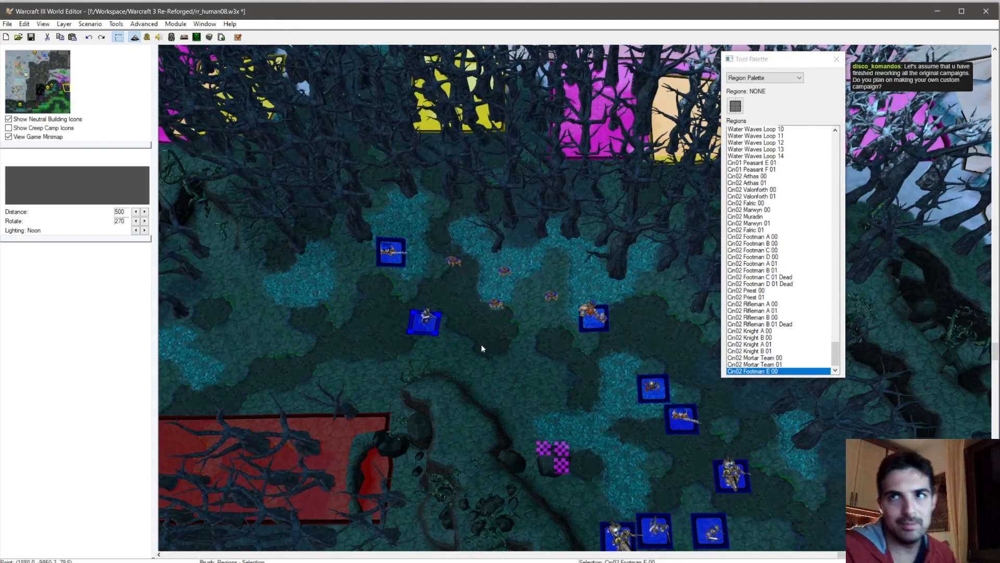
ctrl+right_drag(472, 335, 458, 224)
ctrl+right_drag(498, 312, 439, 174)
key(ctrl+v)
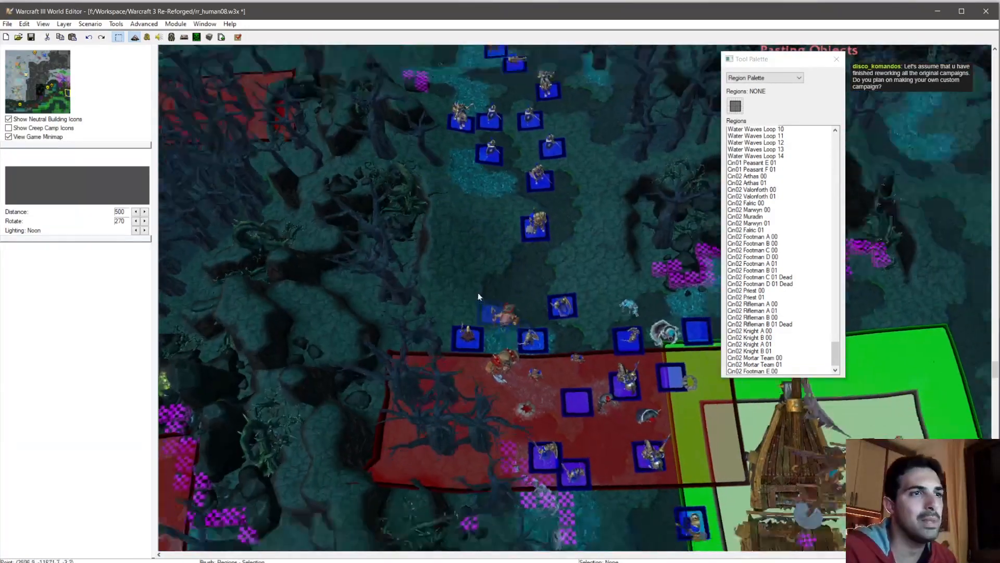
right_drag(477, 293, 465, 250)
right_drag(464, 216, 478, 331)
right_drag(445, 241, 367, 140)
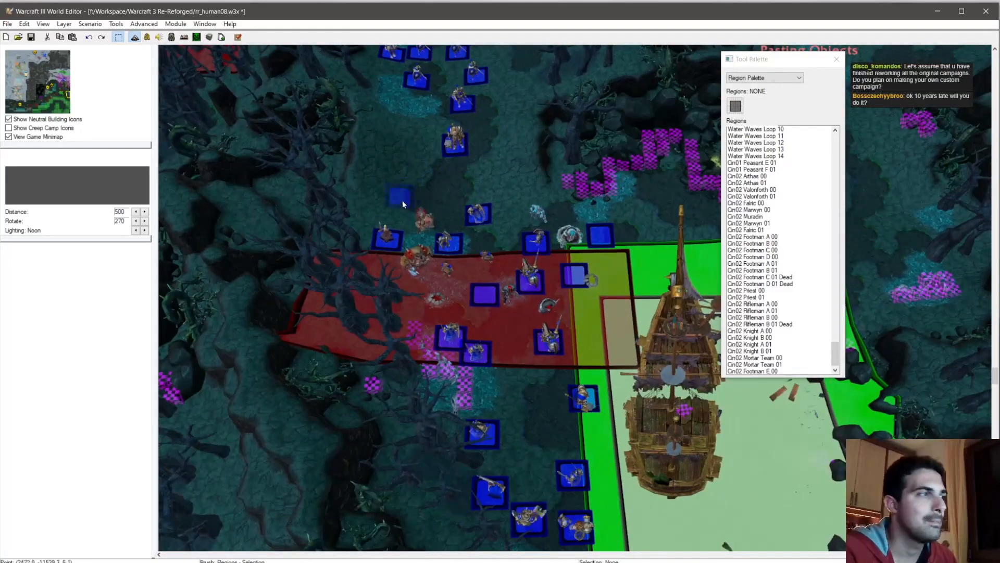
right_drag(398, 205, 457, 360)
right_drag(417, 276, 425, 350)
key(Escape)
Step: Place a copy of the Cin02 Footman E 00 region in the red region, west of its other empty region and north of the two captains
right_drag(401, 210, 405, 147)
click(303, 128)
right_drag(476, 338, 447, 243)
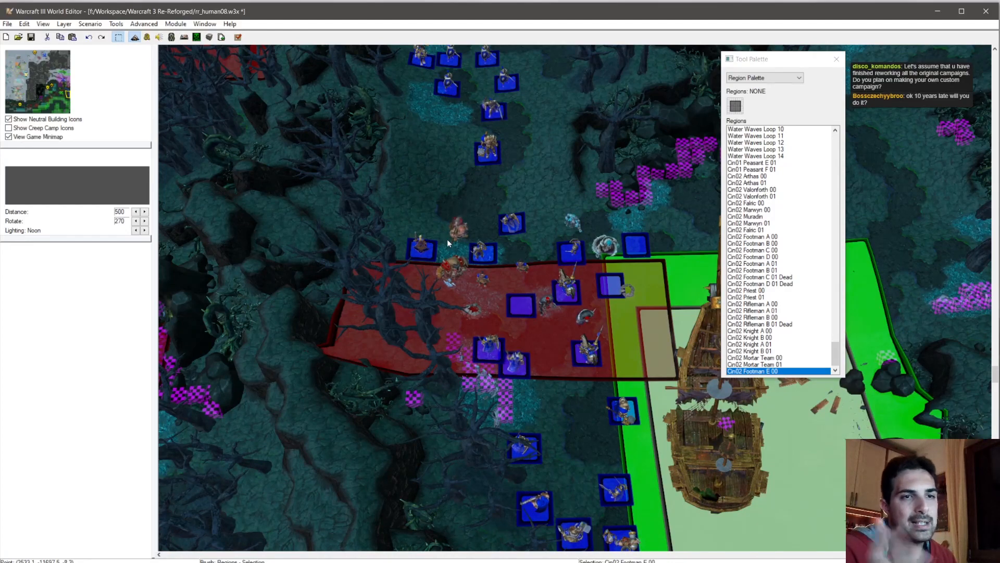
right_drag(436, 191, 485, 405)
right_drag(468, 201, 530, 335)
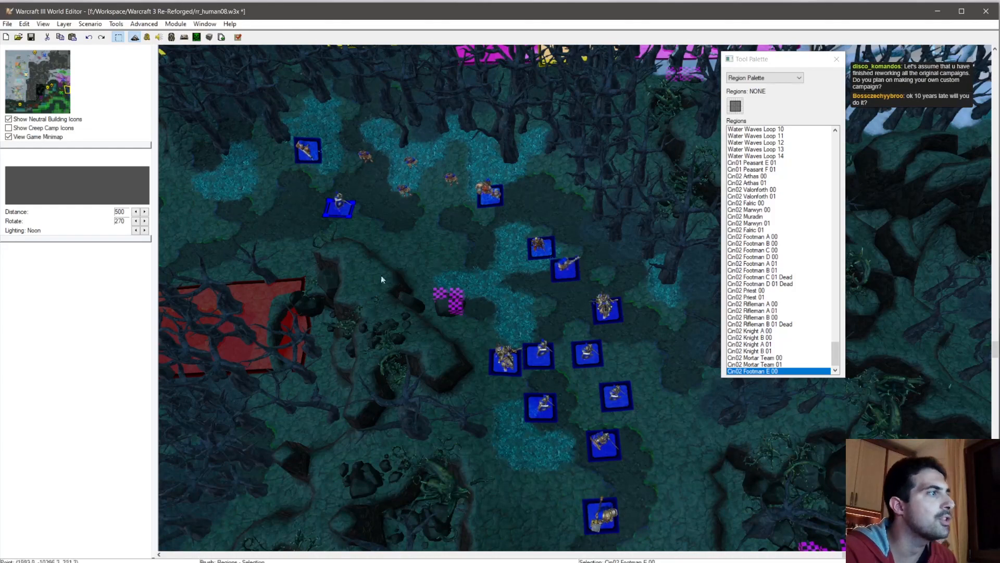
right_drag(393, 358, 401, 187)
right_drag(436, 379, 386, 444)
key(ctrl+v)
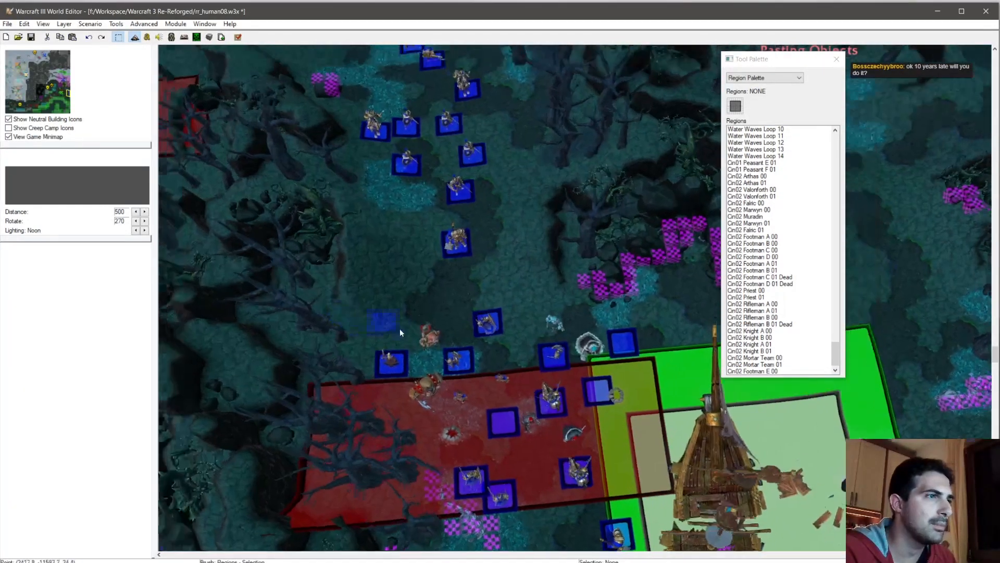
scroll(399, 329, up, 5)
scroll(314, 295, down, 3)
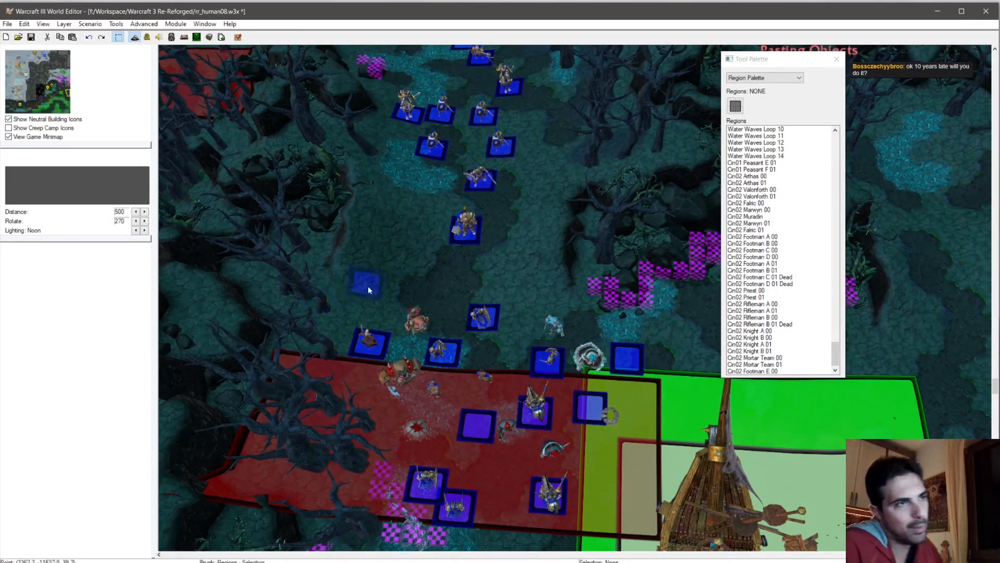
scroll(343, 349, up, 4)
right_drag(323, 341, 389, 320)
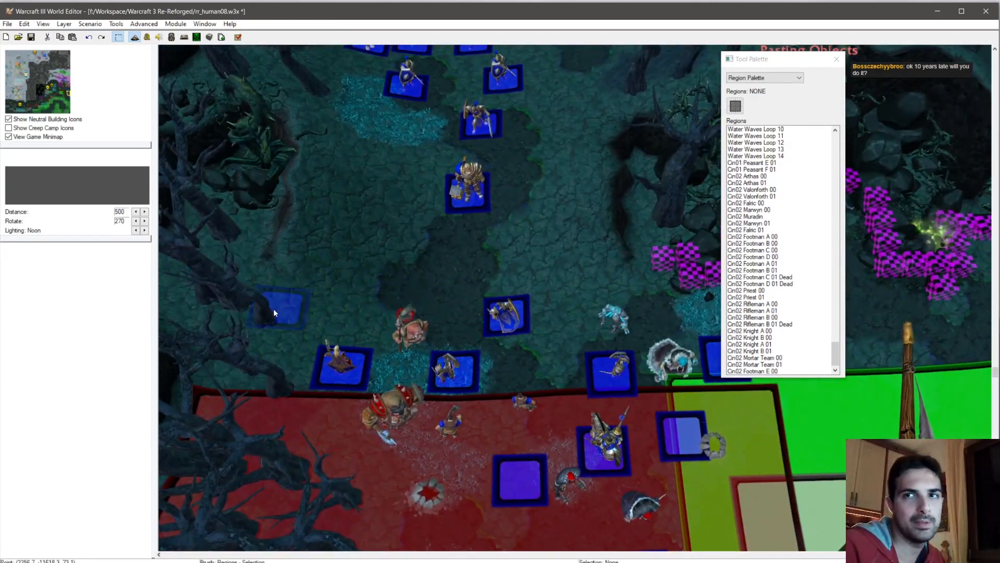
right_drag(350, 289, 401, 262)
right_drag(401, 393, 338, 200)
right_drag(445, 247, 417, 330)
click(417, 329)
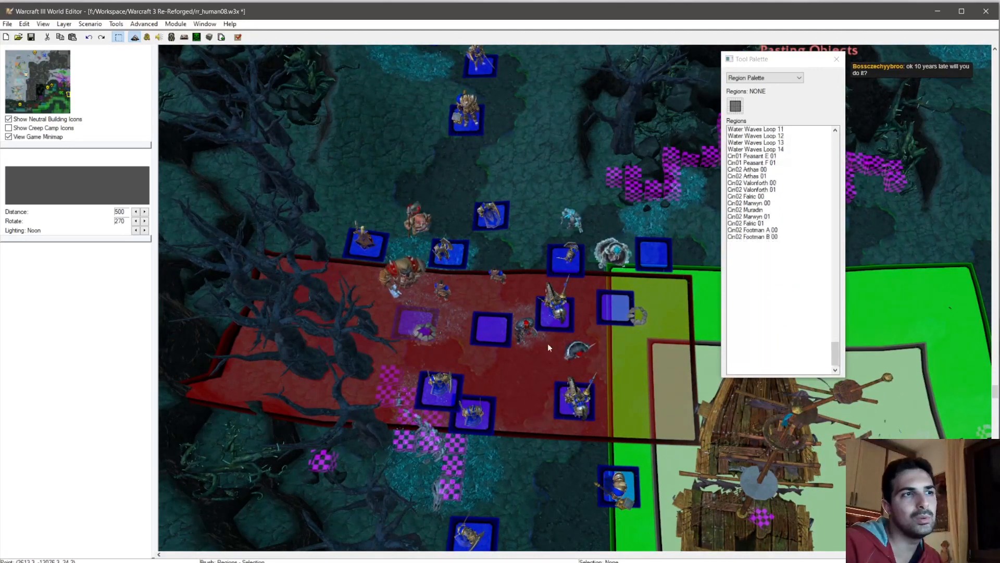
Step: Rename the new footman region copy in the red region as Cin02 Footman E 01 Dead
double_click(416, 330)
drag(534, 239, 513, 239)
text(1 Dead)
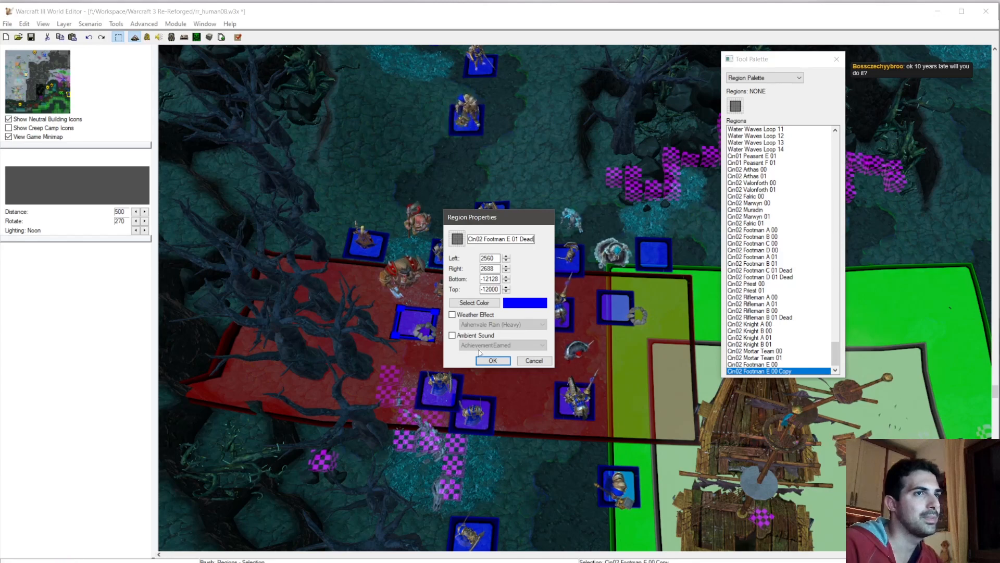
key(Return)
Step: Examine the forest group's units and their start regions, including the priest, western rifleman, footman and mortar team, from afar and up close
right_drag(386, 127, 368, 230)
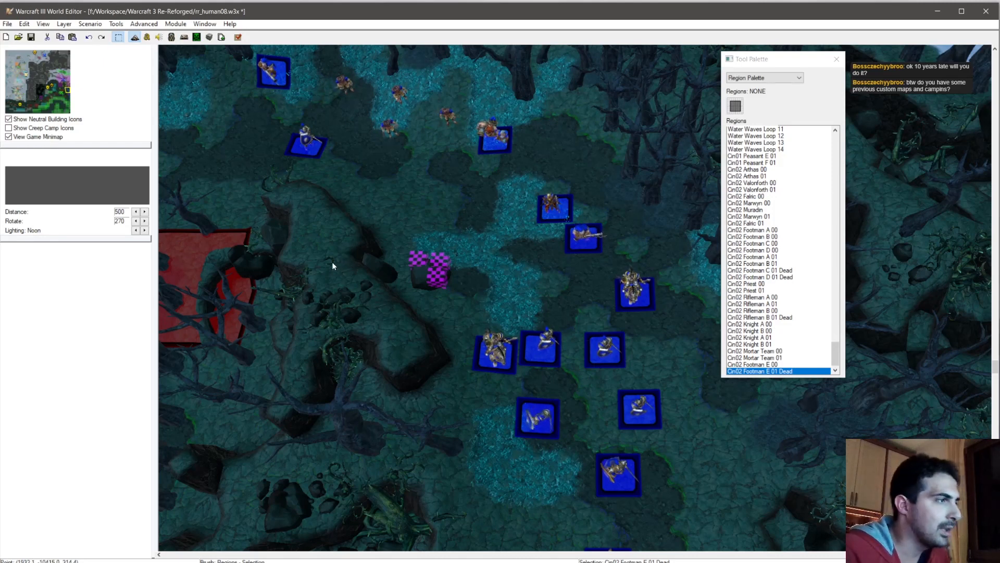
click(553, 197)
scroll(476, 302, up, 2)
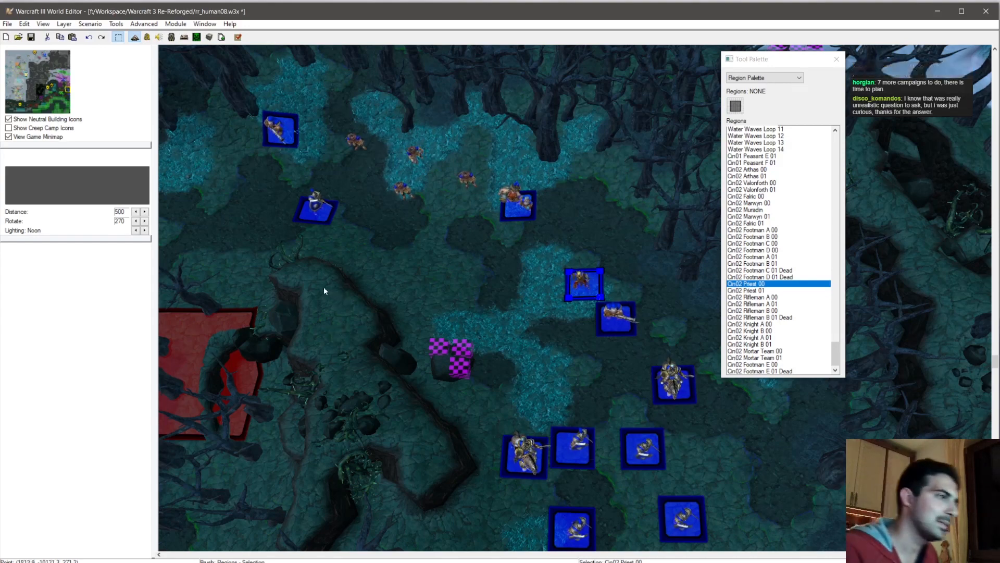
right_drag(401, 194, 316, 331)
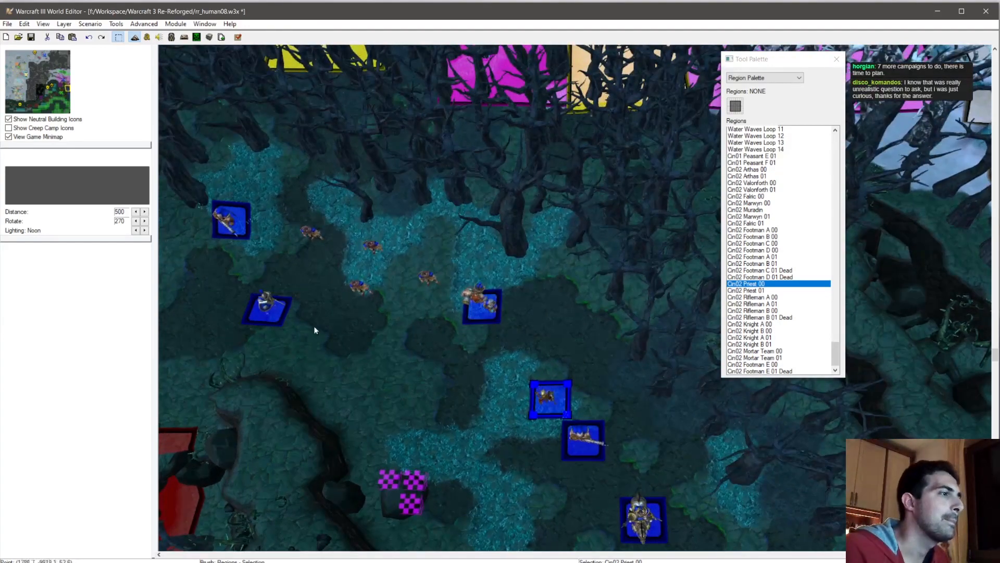
right_drag(249, 239, 301, 249)
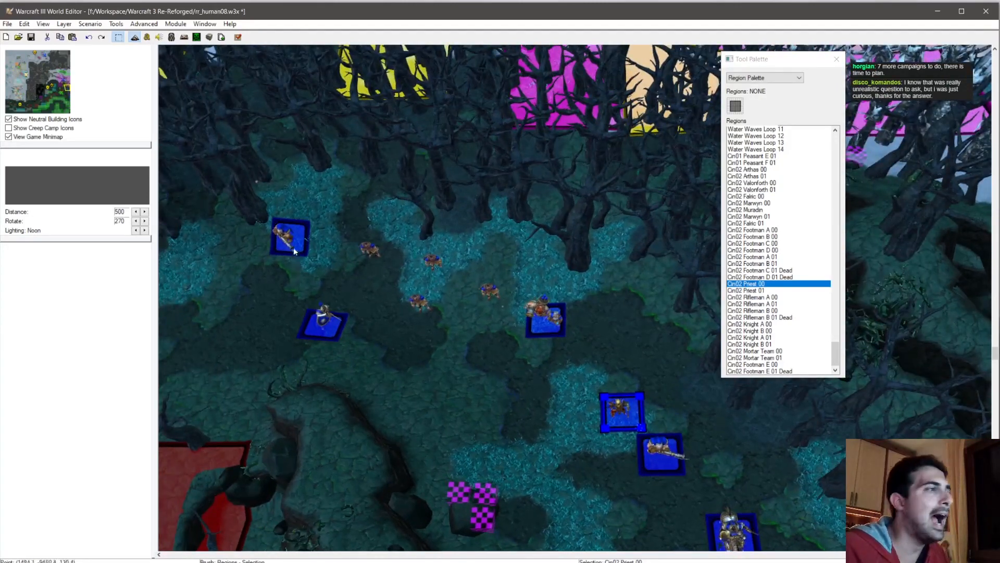
click(302, 225)
click(321, 320)
click(330, 314)
click(544, 319)
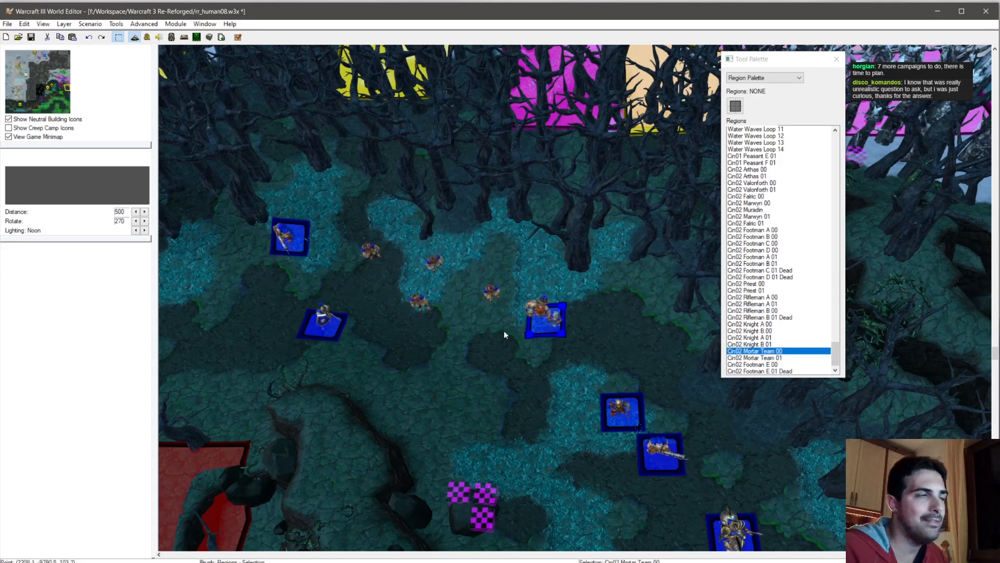
scroll(487, 333, up, 1)
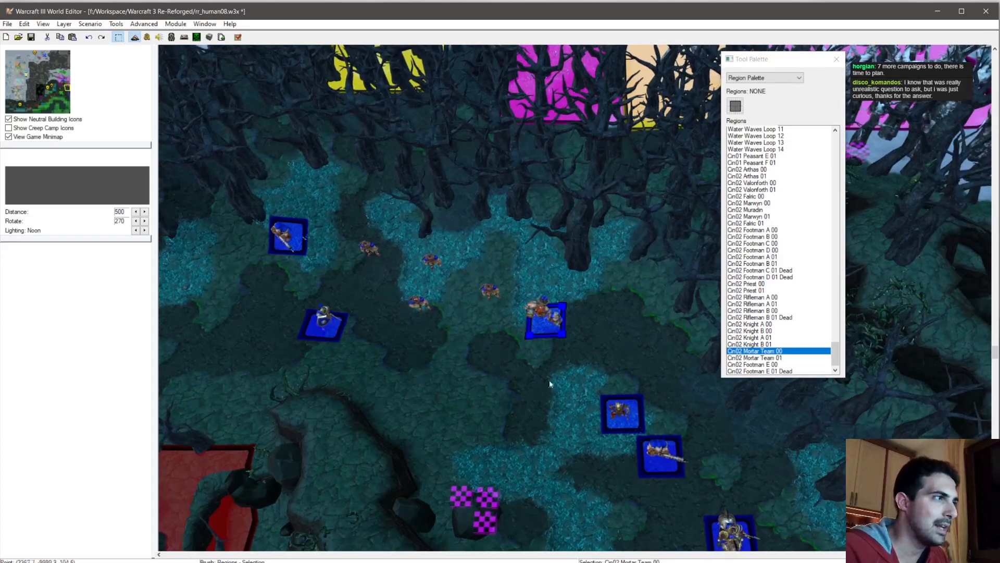
right_drag(554, 387, 478, 232)
scroll(474, 250, up, 2)
scroll(473, 263, up, 5)
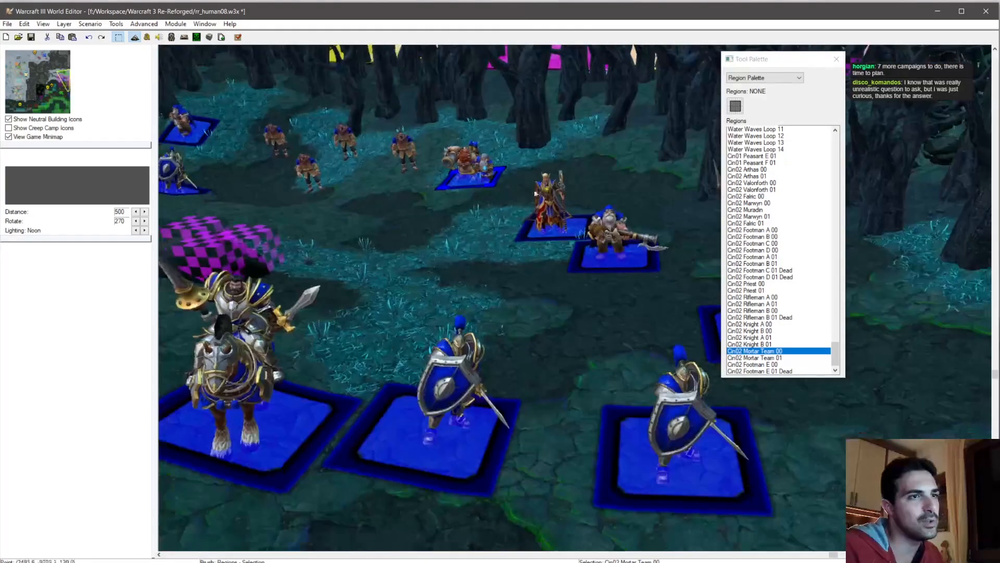
scroll(479, 291, down, 6)
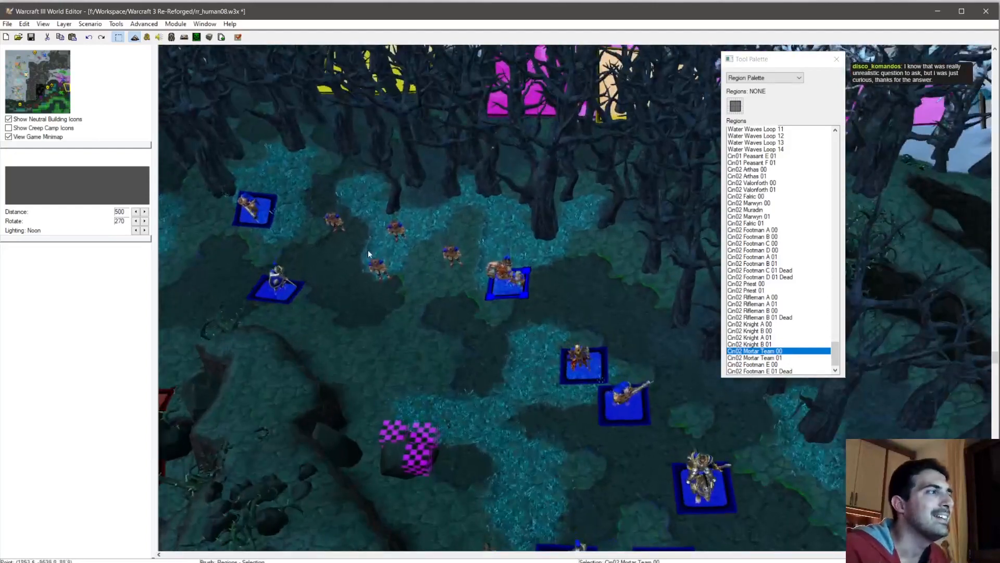
Step: Place a copy of the Cin02 Footman E 00 region under the southernmost of the four peasants, between the footman and the mortar team
ctrl+right_drag(368, 249, 383, 339)
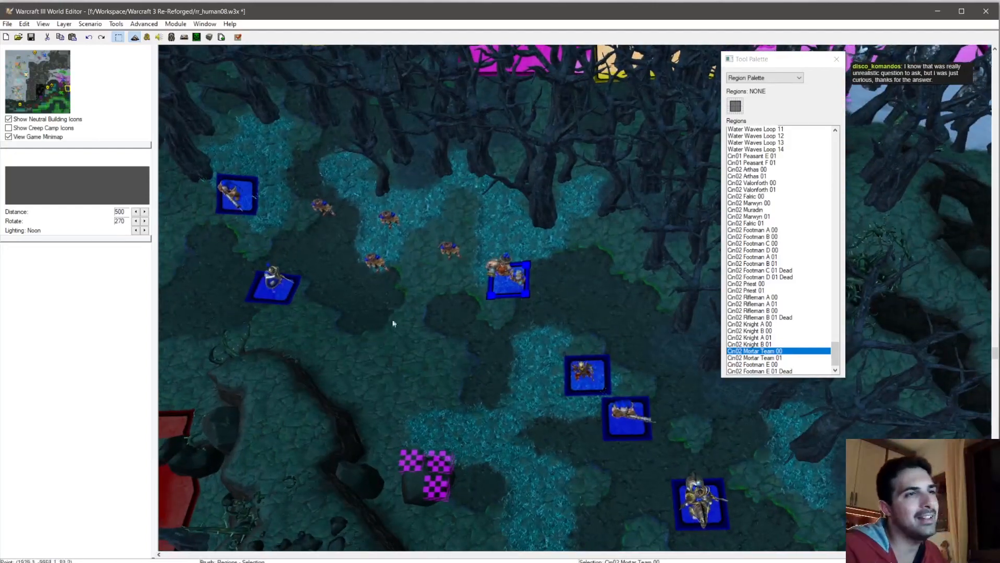
right_drag(248, 272, 261, 275)
click(292, 287)
right_drag(364, 303, 342, 337)
right_drag(412, 297, 398, 197)
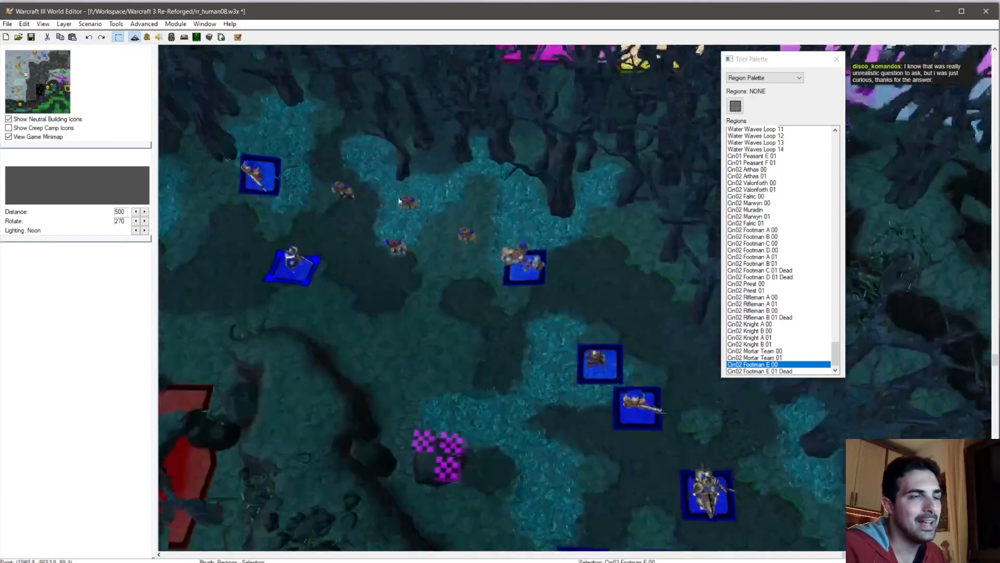
scroll(443, 298, down, 3)
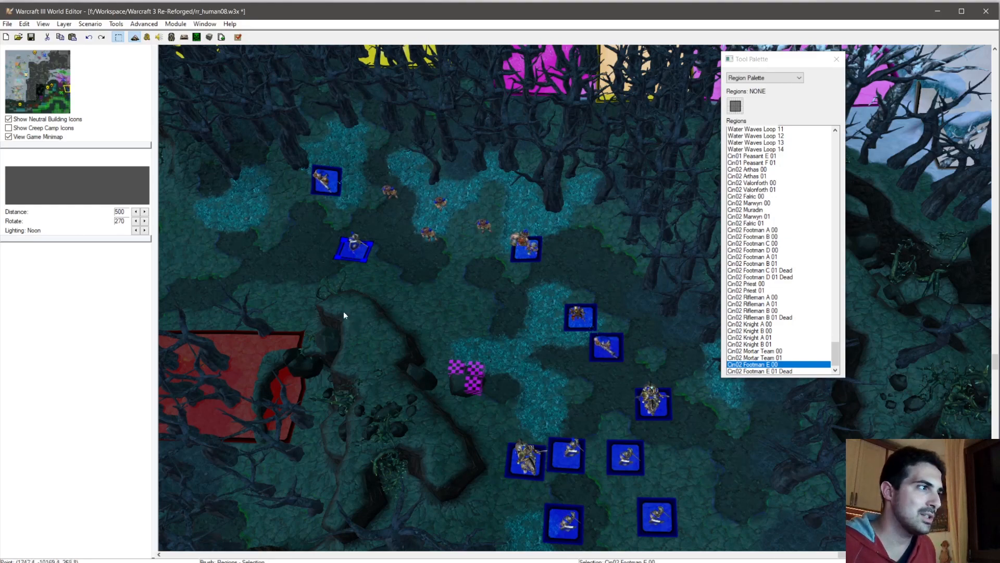
right_drag(401, 275, 332, 364)
key(ctrl+v)
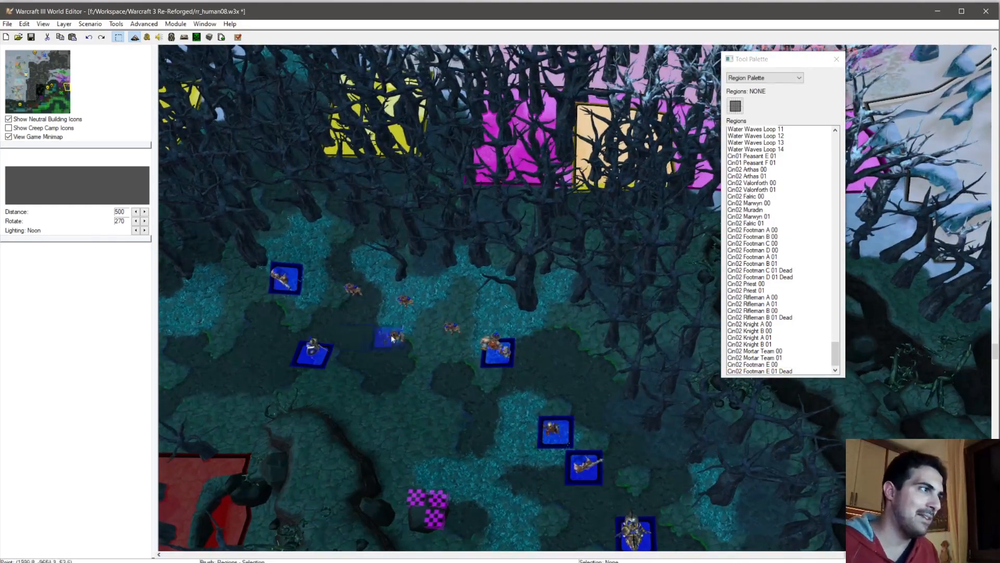
scroll(443, 336, up, 2)
right_drag(416, 344, 514, 351)
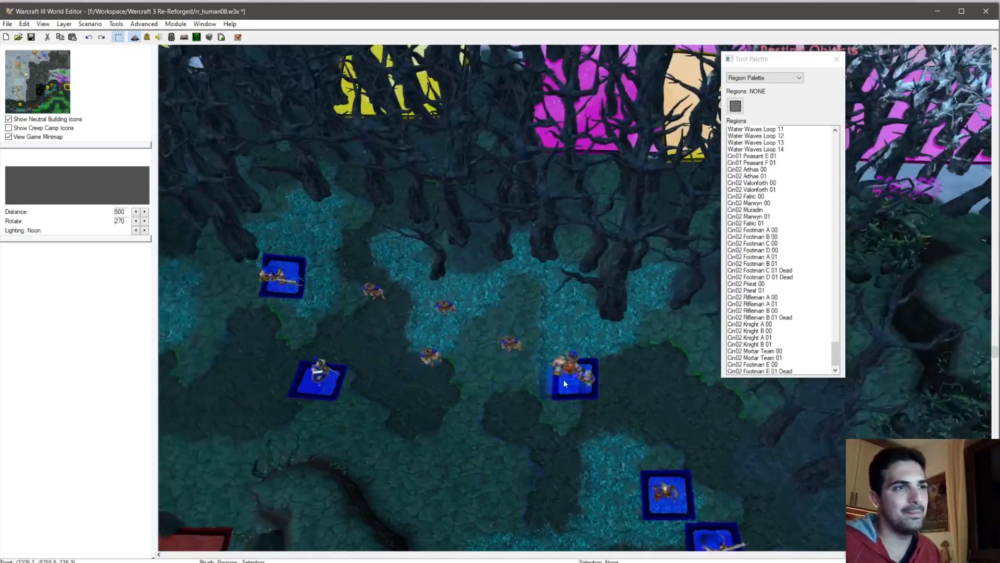
click(433, 365)
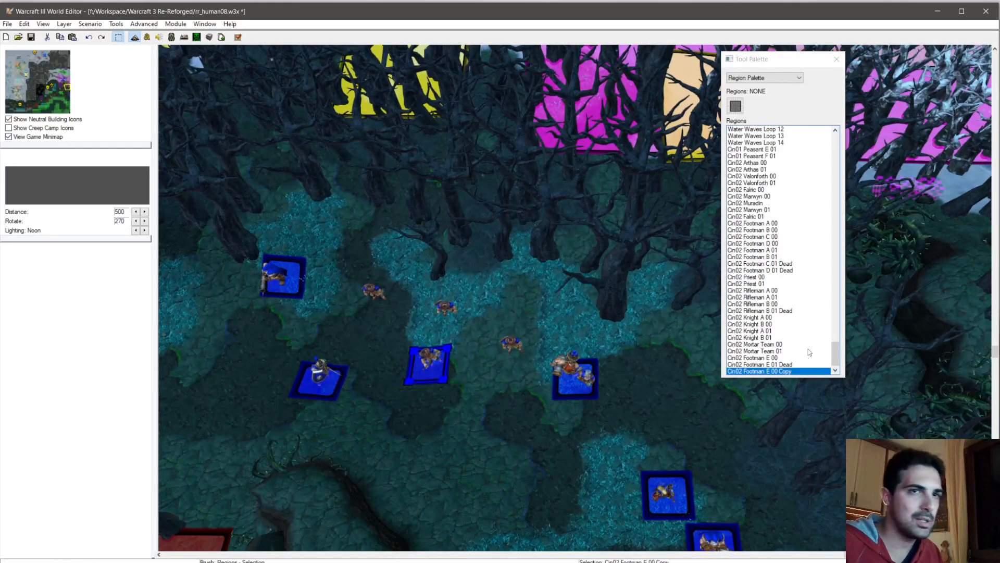
Step: Rename the region copy under the southernmost peasant as Cin02 Peasant A 00
right_click(774, 372)
click(799, 377)
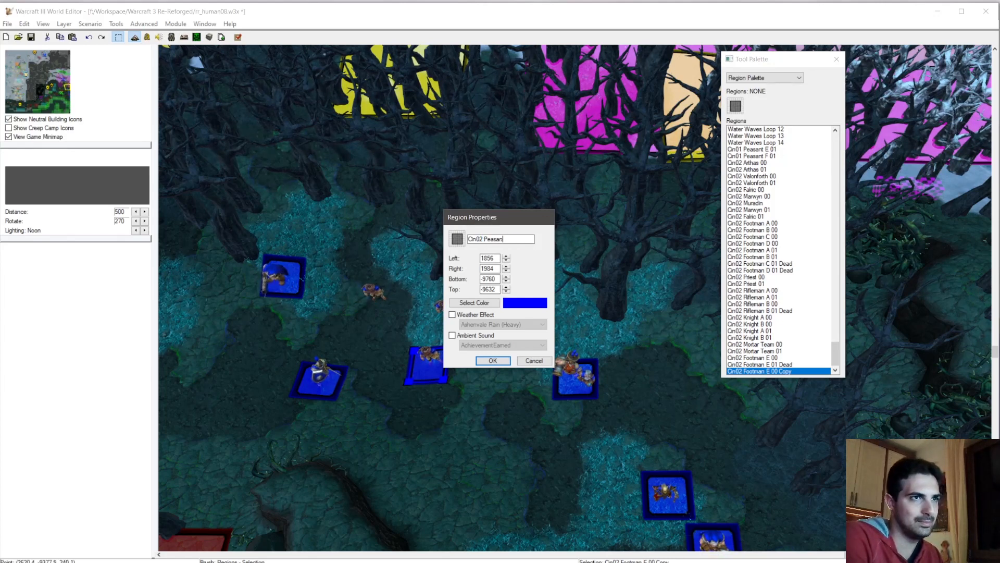
text(00)
key(Return)
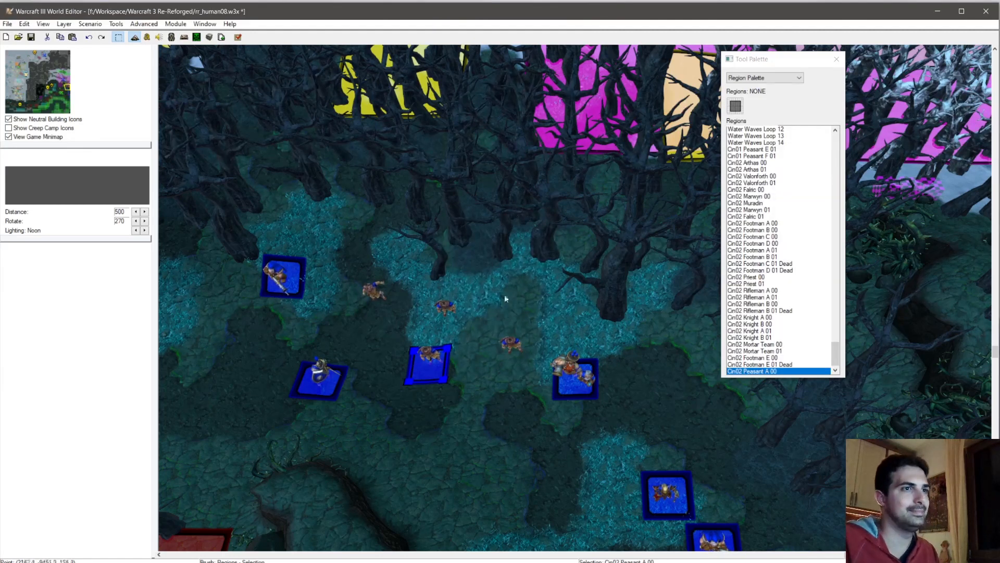
Step: Copy the Cin02 Peasant A 00 region under the easternmost peasant beside the mortar team and rename it Cin02 Peasant B 00
key(ctrl+c)
key(ctrl+v)
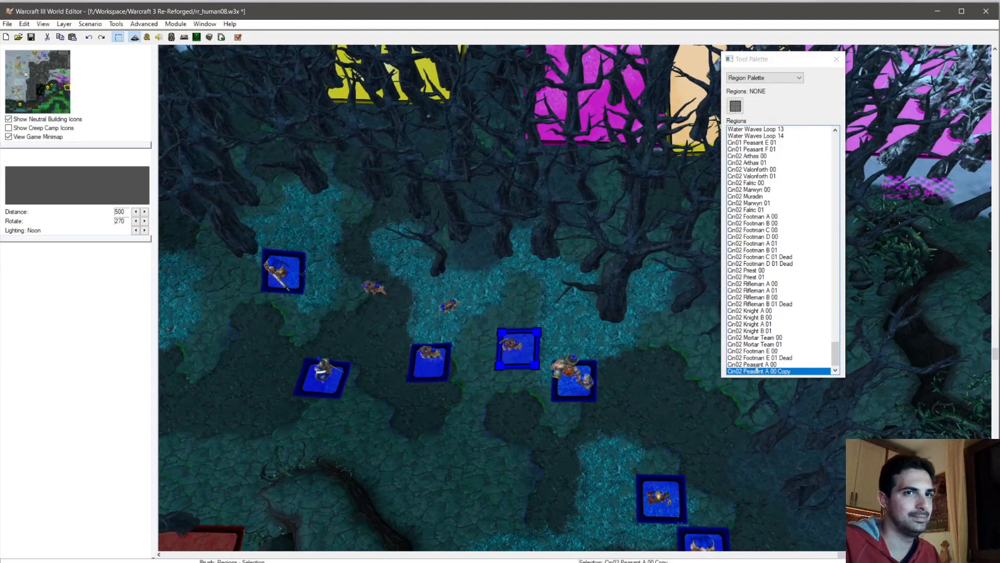
right_click(730, 367)
click(765, 373)
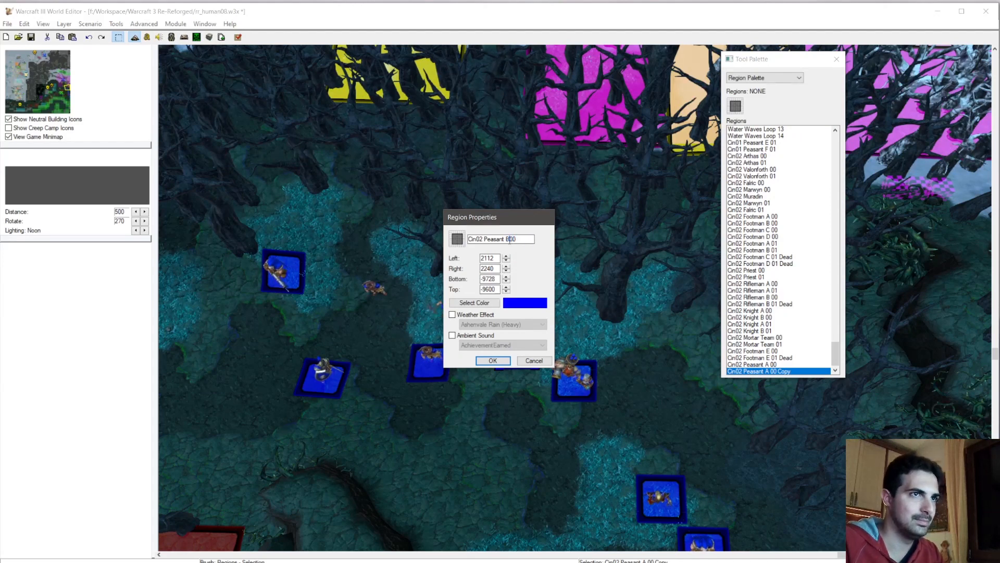
key(Return)
Step: Copy the Cin02 Peasant B 00 region under the peasant just north of Peasant A's region and rename it Cin02 Peasant C 00
right_drag(476, 310, 473, 323)
key(ctrl+c)
key(ctrl+v)
click(450, 323)
right_click(748, 367)
click(771, 373)
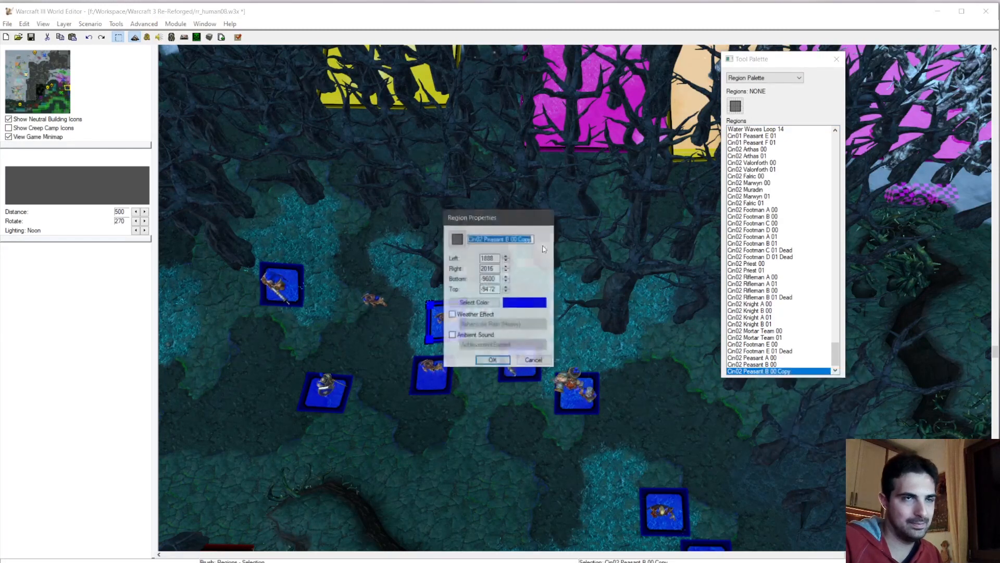
click(507, 239)
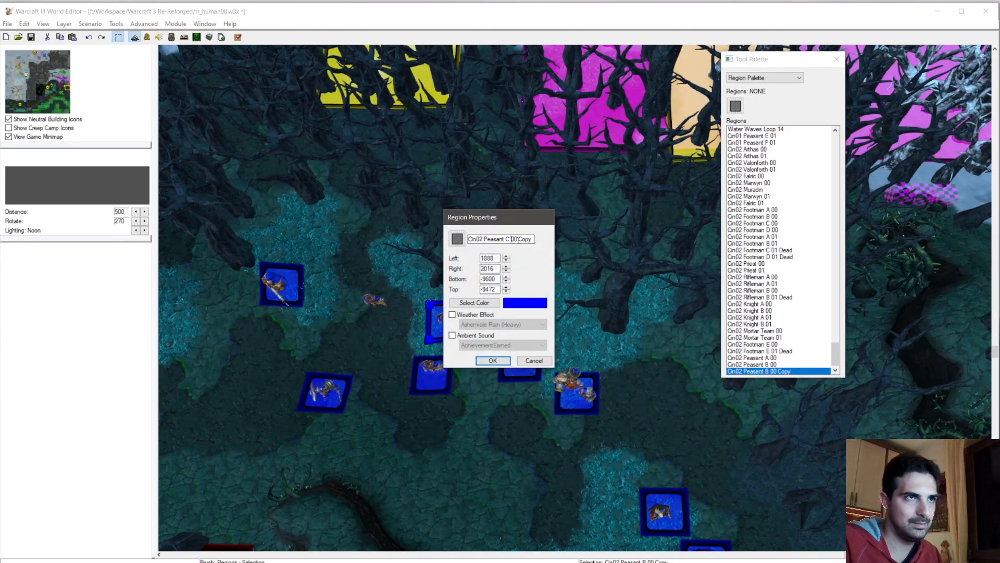
Step: Name the copied region Cin02 Peasant C 00 and paste a copy of it over the remaining uncovered peasant
key(BackSpace)
key(Return)
right_drag(465, 286, 479, 295)
key(ctrl+c)
key(ctrl+v)
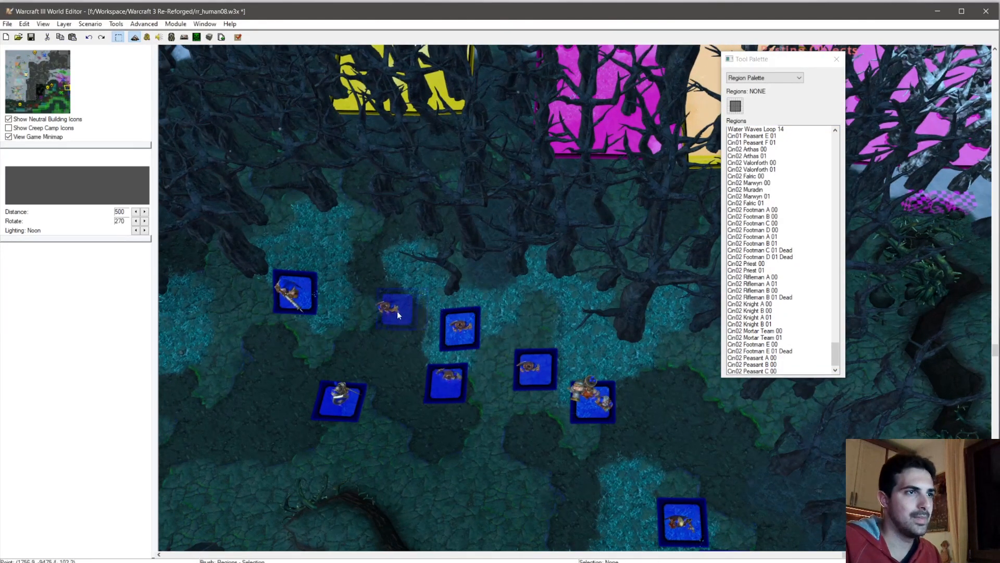
click(395, 315)
Step: Rename the newly pasted region as Cin02 Peasant D 00
right_click(763, 371)
click(786, 378)
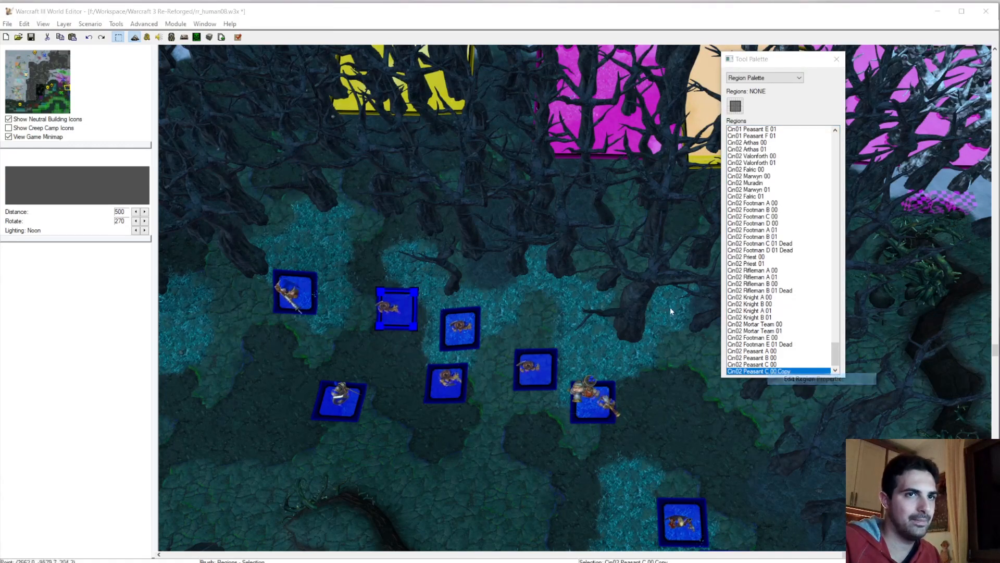
click(508, 239)
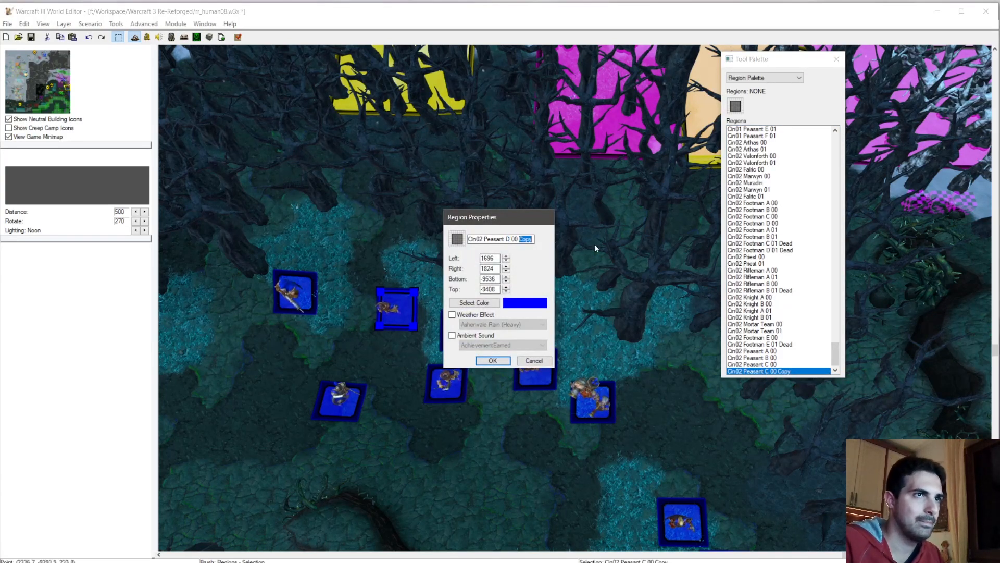
key(BackSpace)
key(BackSpace)
key(Return)
Step: Switch to the Unit Palette and paste two more peasants among the units in the red battle area
right_drag(577, 360, 526, 250)
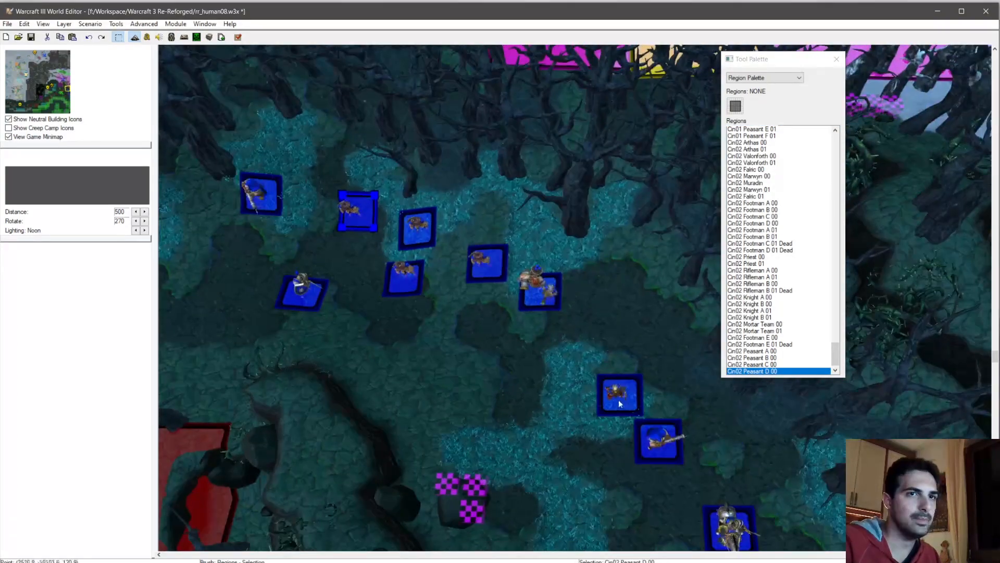
right_drag(618, 400, 404, 73)
right_drag(482, 469, 447, 152)
right_drag(470, 201, 503, 211)
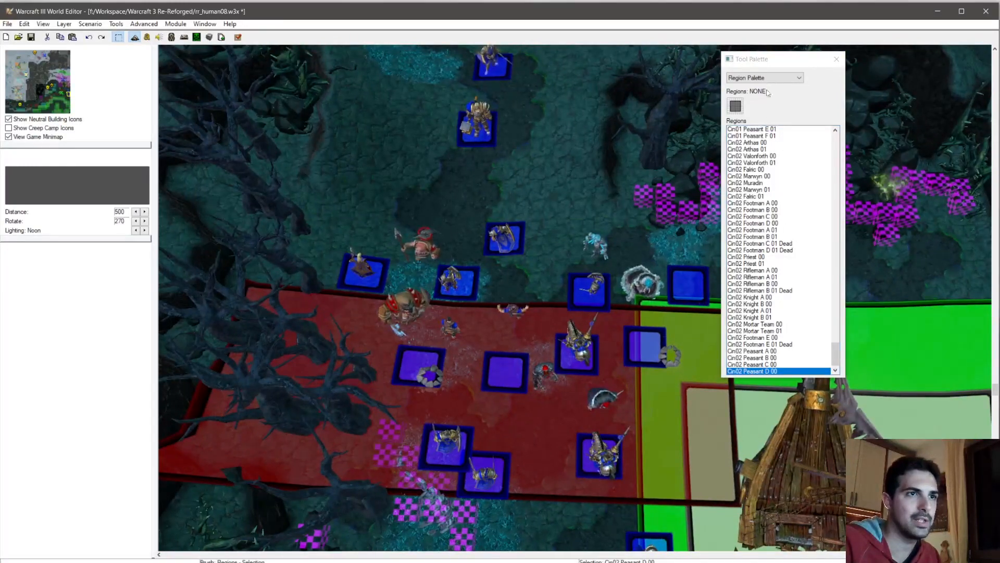
click(764, 78)
click(755, 99)
scroll(513, 311, up, 2)
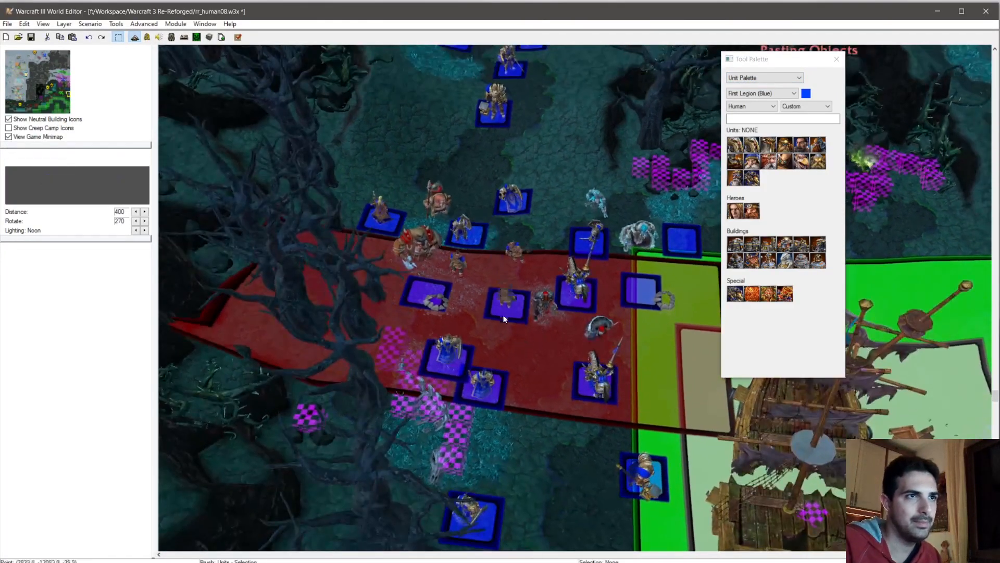
click(510, 327)
click(539, 369)
key(Escape)
Step: Shift the upper of the two pasted peasants slightly and turn it to face up the battlefield
drag(515, 327, 504, 309)
ctrl+click(498, 257)
click(541, 353)
Step: Switch to the Region Palette and paste a copy of the Cin02 Peasant A 00 region over a peasant in the red battle area
right_drag(522, 249, 581, 479)
right_drag(482, 203, 533, 442)
click(763, 78)
click(758, 109)
click(476, 109)
right_drag(493, 202, 570, 516)
ctrl+right_drag(527, 292, 515, 323)
key(ctrl+v)
click(504, 349)
Step: Rename the pasted region as Cin02 Peasant A 01
right_click(771, 371)
click(787, 377)
key(End)
key(BackSpace)
key(BackSpace)
key(BackSpace)
key(BackSpace)
key(BackSpace)
key(BackSpace)
text(1)
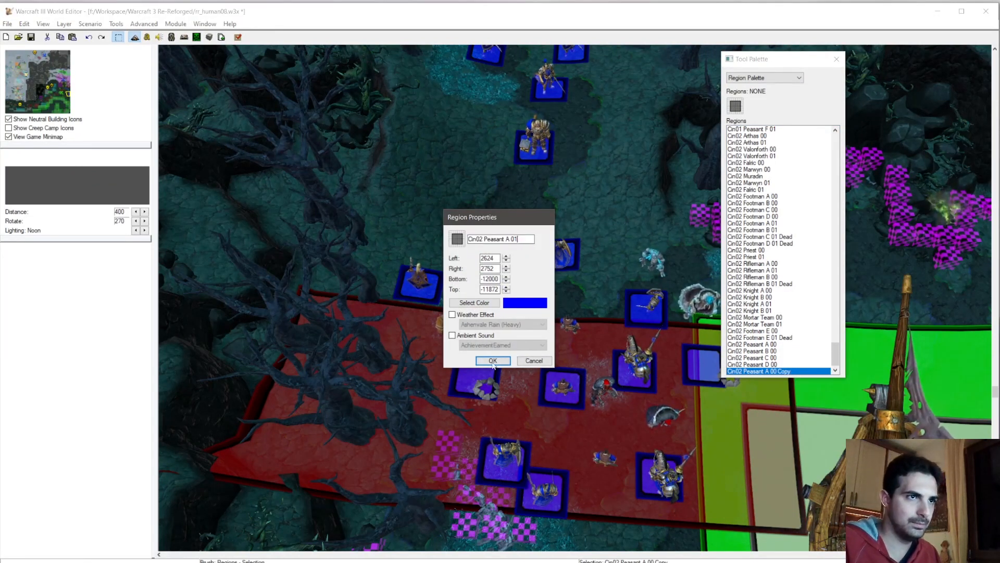
key(Return)
Step: Copy the Cin02 Peasant A 01 region onto the next peasant and rename the copy as Cin02 Peasant B 01
key(ctrl+c)
key(ctrl+v)
click(576, 328)
right_click(767, 373)
click(788, 379)
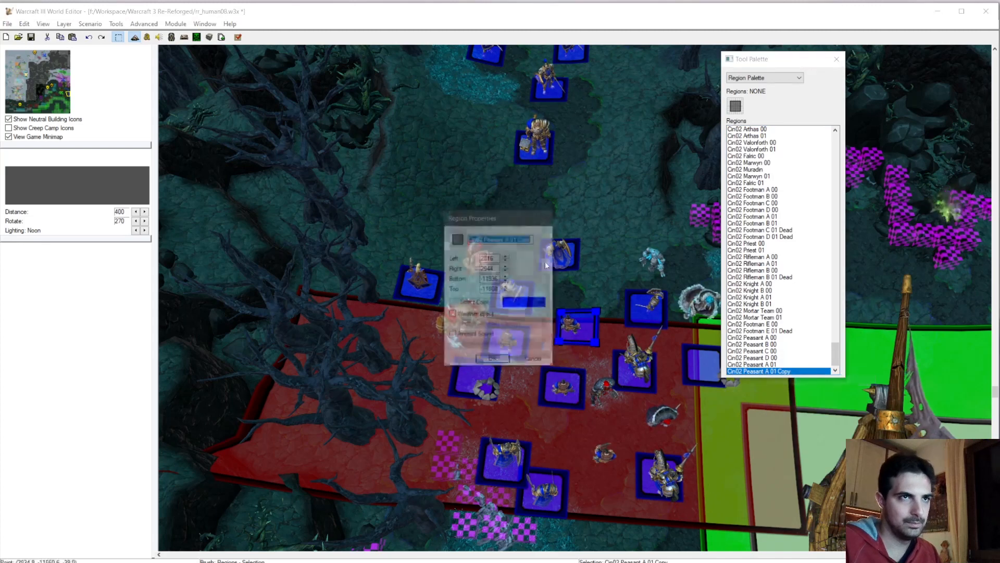
drag(518, 239, 603, 245)
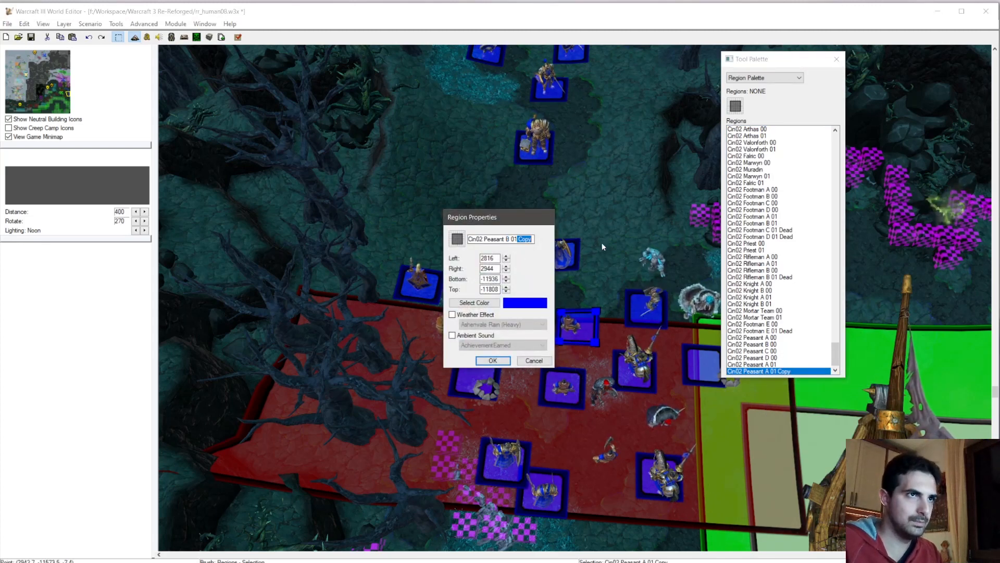
key(BackSpace)
key(Return)
Step: Paste another region over the lower peasant beside the knight and name it Cin02 Peasant C 01
right_drag(542, 319, 505, 284)
key(ctrl+v)
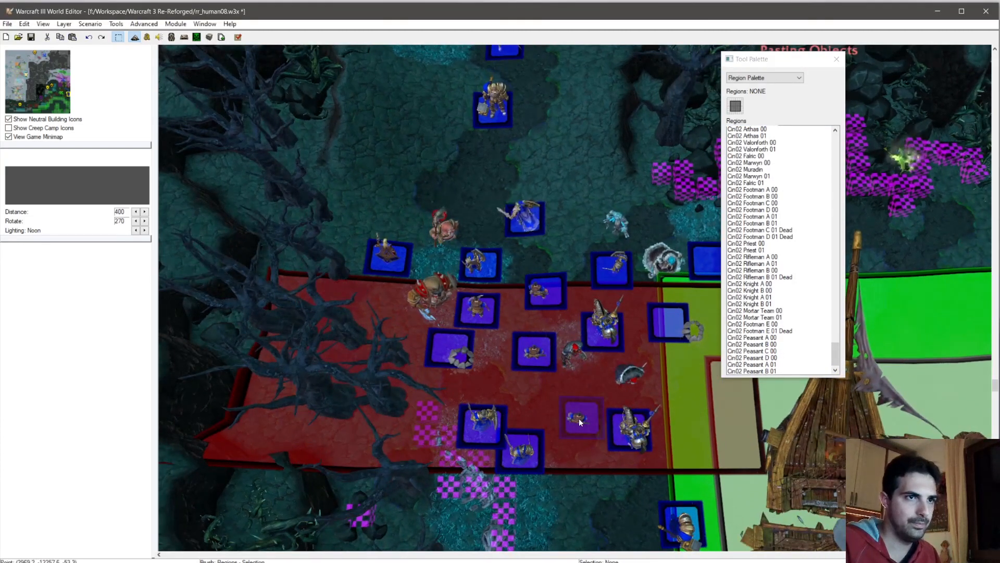
click(581, 426)
right_click(761, 369)
click(784, 376)
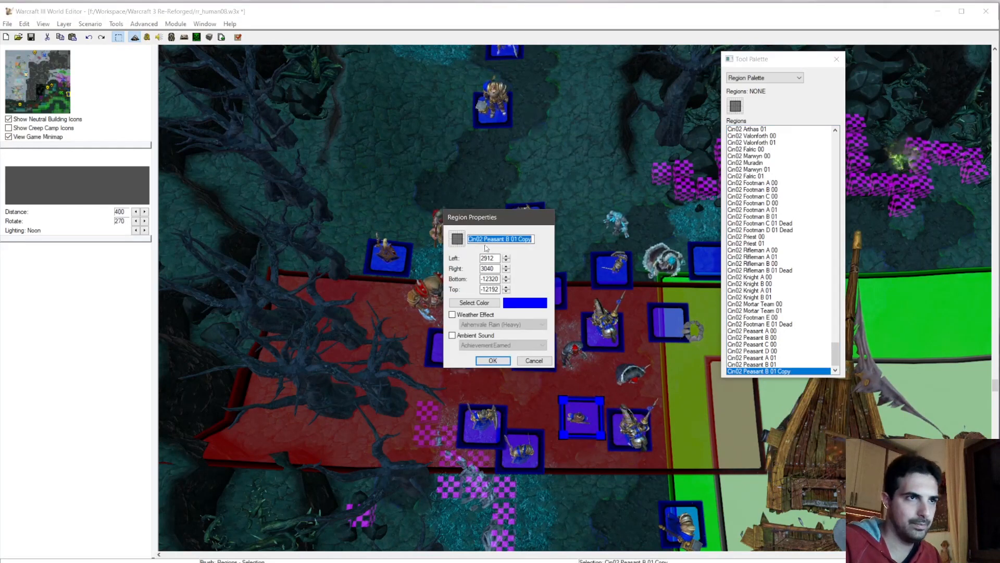
double_click(507, 238)
text(C)
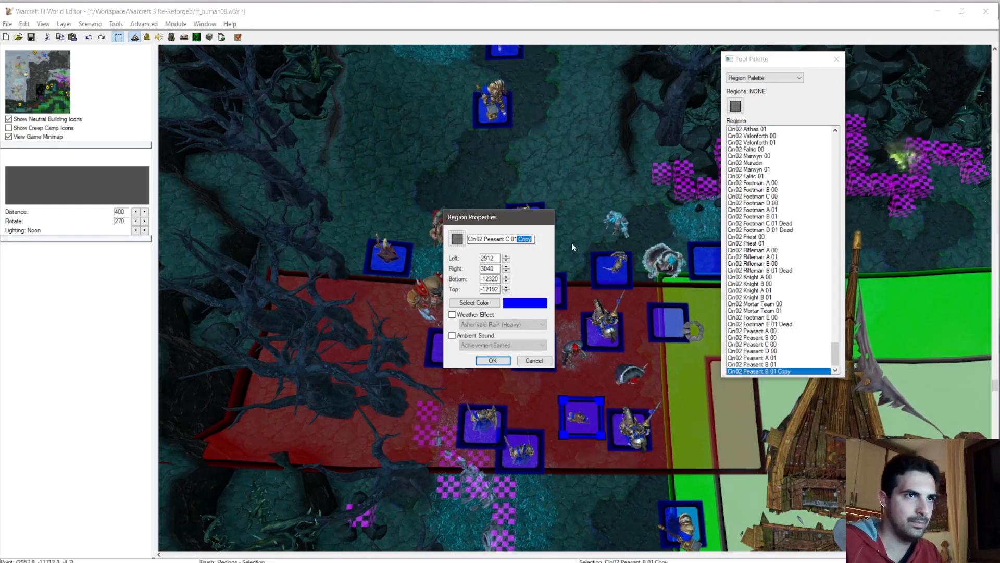
key(BackSpace)
key(Return)
Step: Move the Cin02 Footman C 01 Dead region off the central peasant to the free ground just below it
ctrl+right_drag(559, 296, 540, 346)
click(477, 261)
click(556, 293)
click(532, 352)
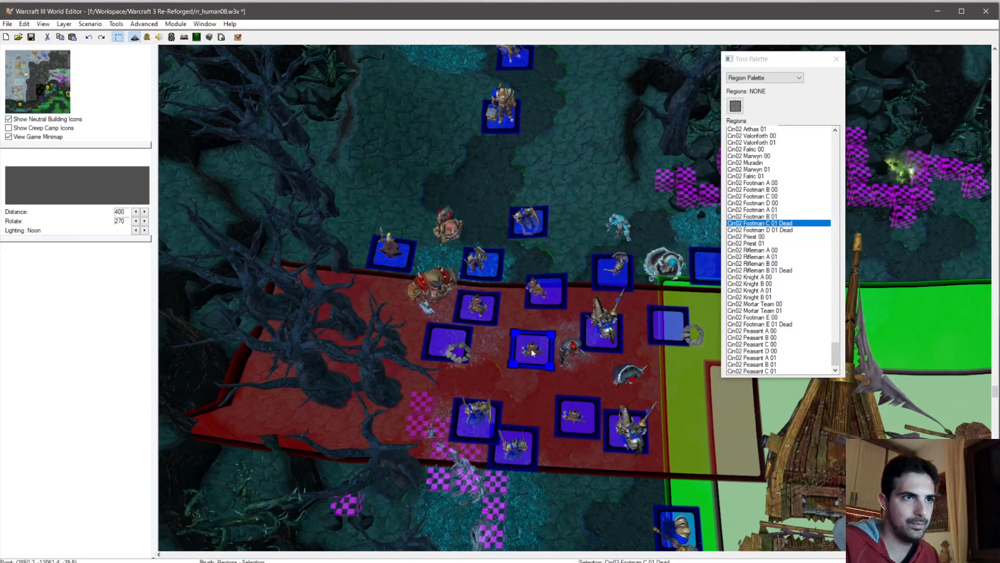
drag(533, 350, 470, 337)
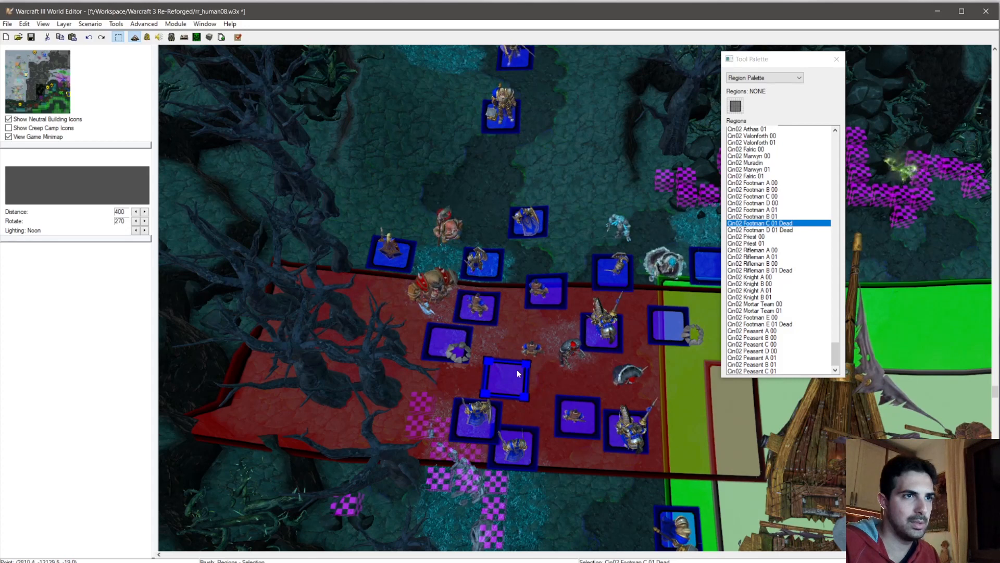
drag(518, 371, 514, 364)
Step: Copy the Cin02 Peasant C 01 region onto the central peasant and rename the copy as Cin02 Peasant D 01
click(572, 414)
key(ctrl+c)
key(ctrl+v)
click(532, 350)
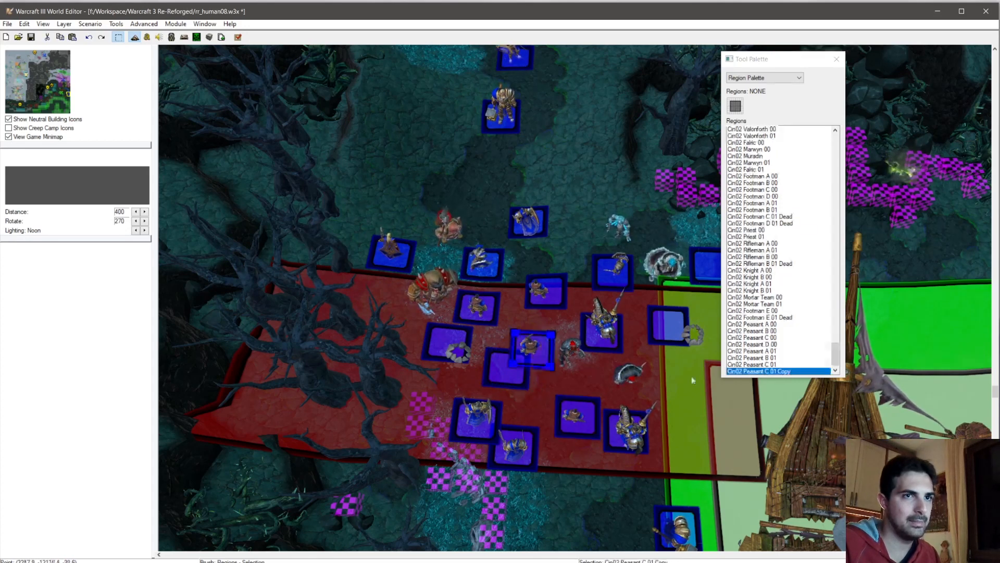
double_click(760, 371)
click(508, 238)
key(BackSpace)
text(D)
key(BackSpace)
key(Return)
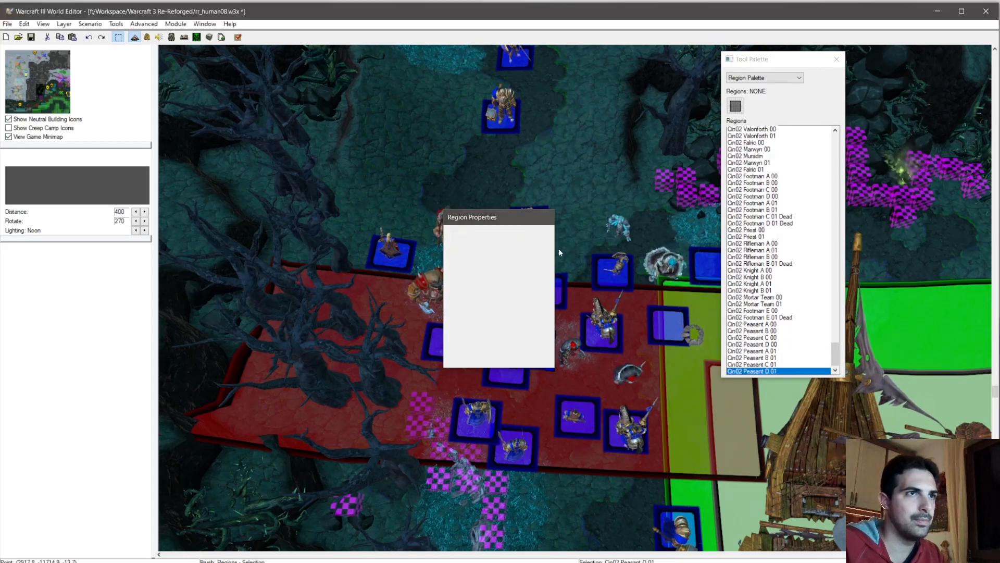
Step: Copy the Cin02 Valonforth 01 region and paste it over the blue troll north of the red area
scroll(544, 328, down, 5)
right_drag(542, 332, 489, 349)
scroll(456, 203, up, 2)
scroll(442, 260, down, 2)
scroll(445, 277, up, 4)
click(427, 267)
scroll(489, 349, up, 4)
key(ctrl+c)
key(ctrl+v)
click(546, 375)
key(Escape)
click(546, 376)
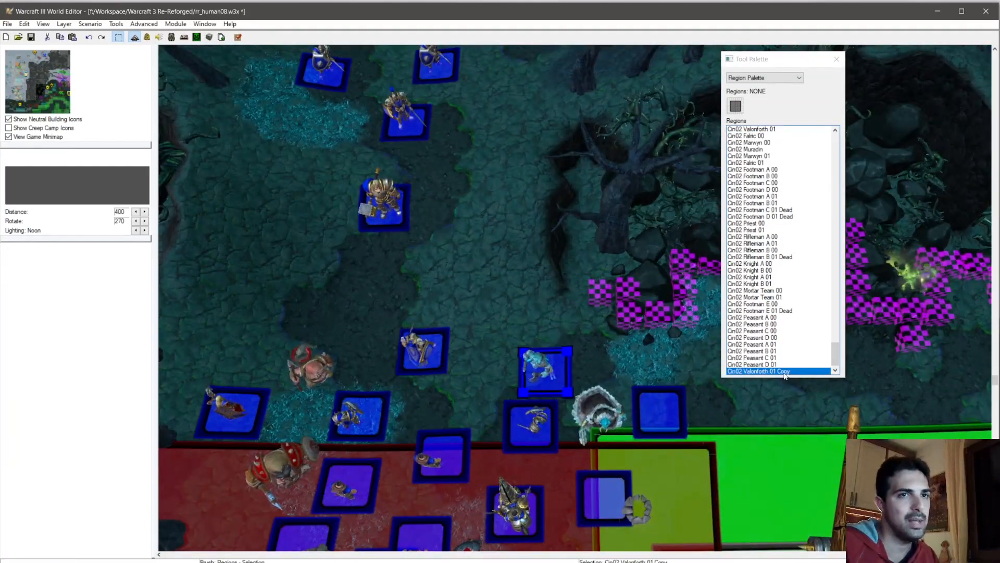
Step: Rename the region over the blue troll as Cin02 Troll
right_click(782, 373)
click(762, 374)
double_click(762, 374)
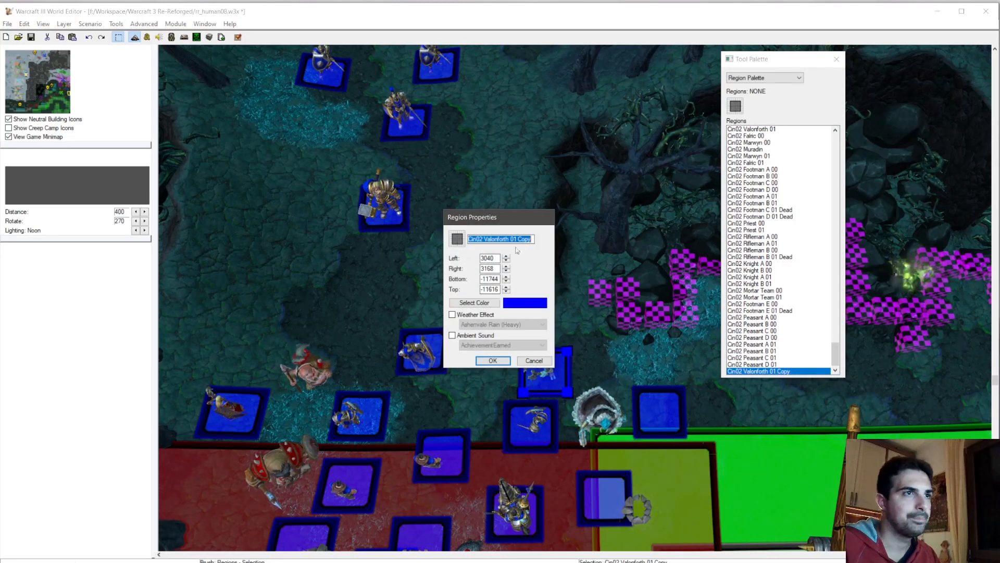
text(Troll)
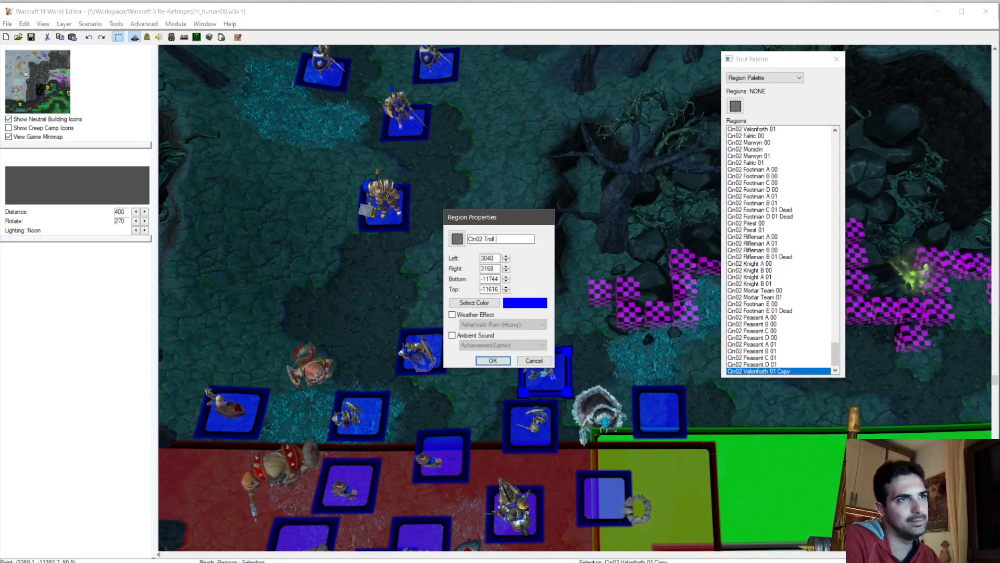
key(Return)
Step: Paste a copy of the Cin02 Troll region over the neighbouring fur-clad unit and rename it as Cin02 Troll Priest
right_drag(574, 324, 534, 249)
key(ctrl+v)
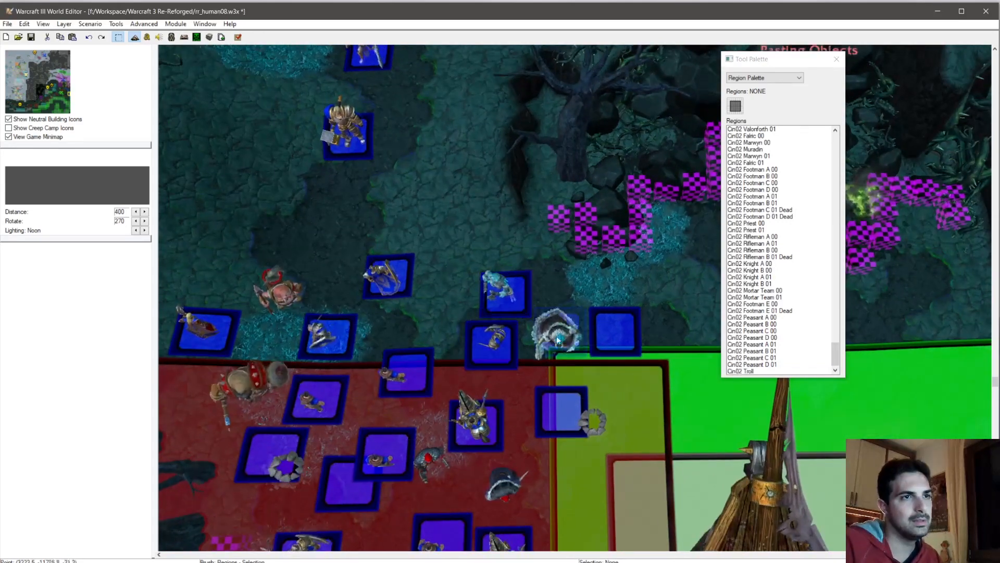
click(554, 340)
right_click(750, 370)
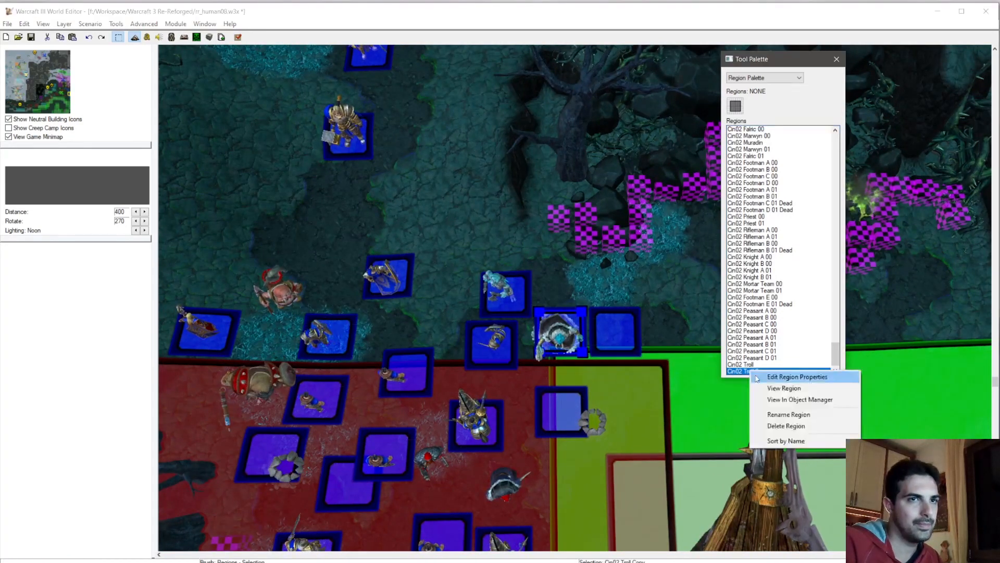
click(772, 376)
drag(513, 239, 499, 239)
key(BackSpace)
key(BackSpace)
text(Priest)
key(Return)
Step: Copy the Cin02 Troll Priest region onto the upper tuskarr and rename the copy as Cin02 Tuskarr Spearman
right_drag(271, 286, 413, 286)
key(ctrl+c)
key(ctrl+v)
click(383, 291)
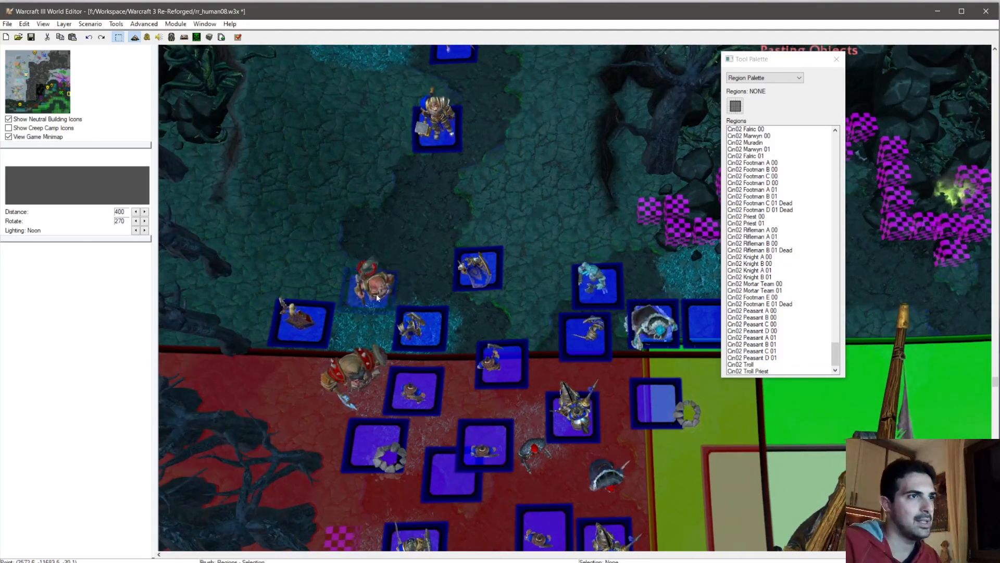
double_click(383, 291)
drag(533, 239, 484, 239)
text(T)
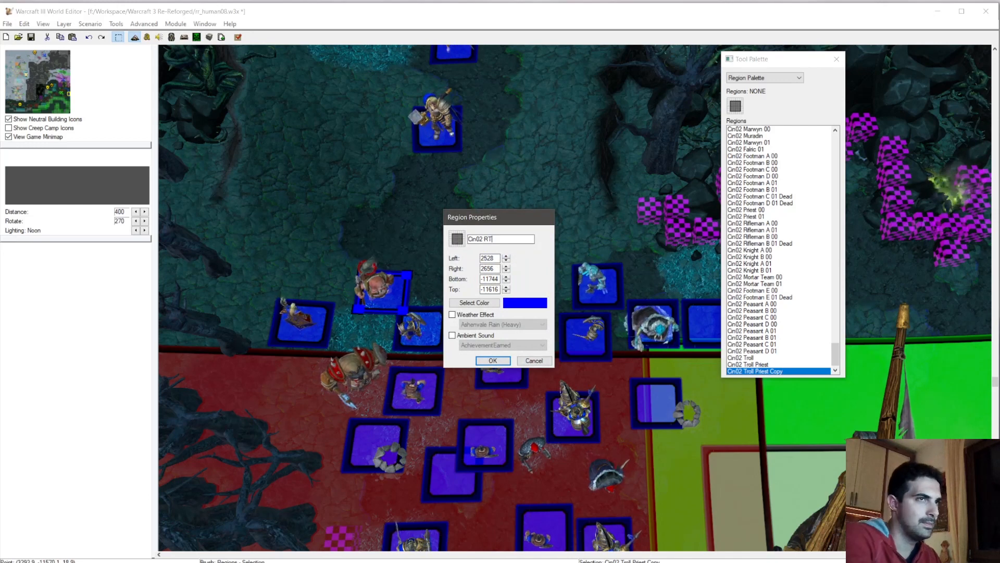
text(uskarr Spe)
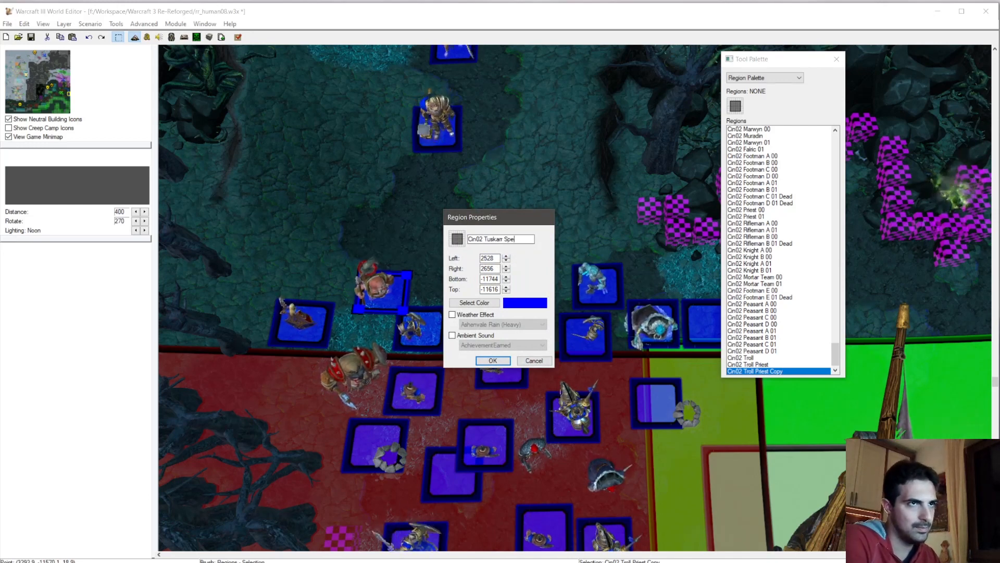
text(arman)
key(Return)
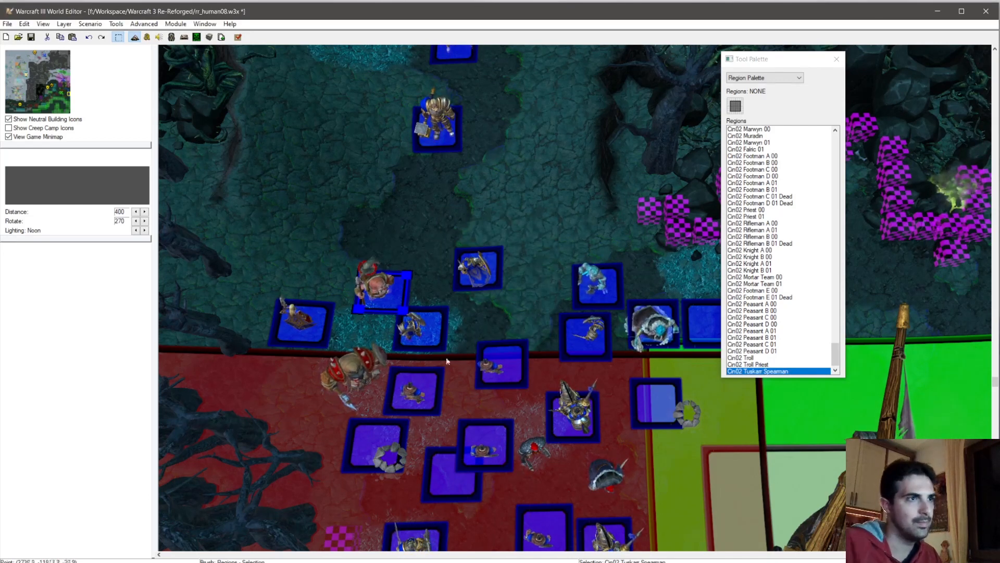
Step: Paste another region over the larger tuskarr at the red area's edge and name it Cin02 Tuskarr Warrior
key(ctrl+v)
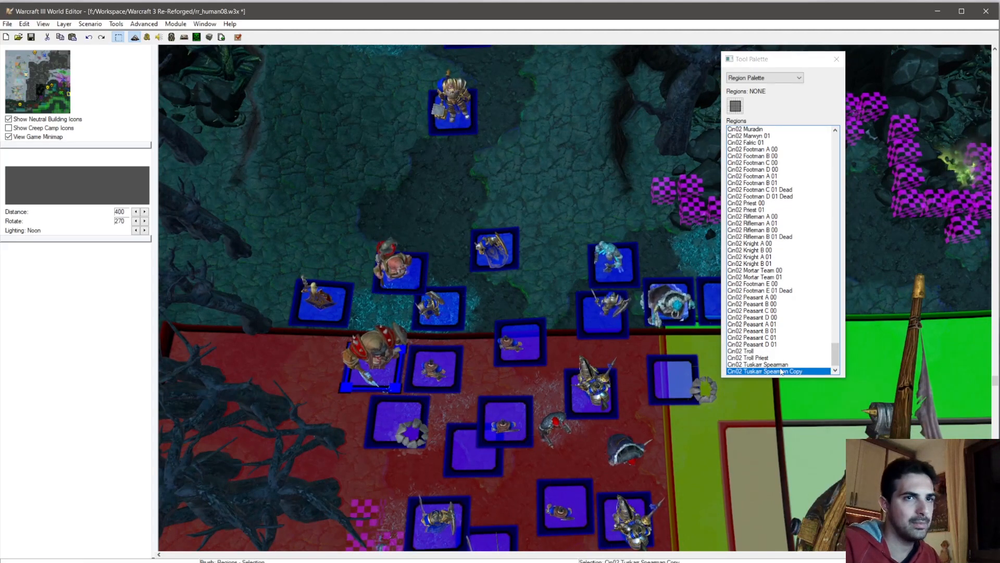
click(381, 366)
key(End)
key(ctrl+shift+Left)
key(ctrl+shift+Left)
text(Warrior)
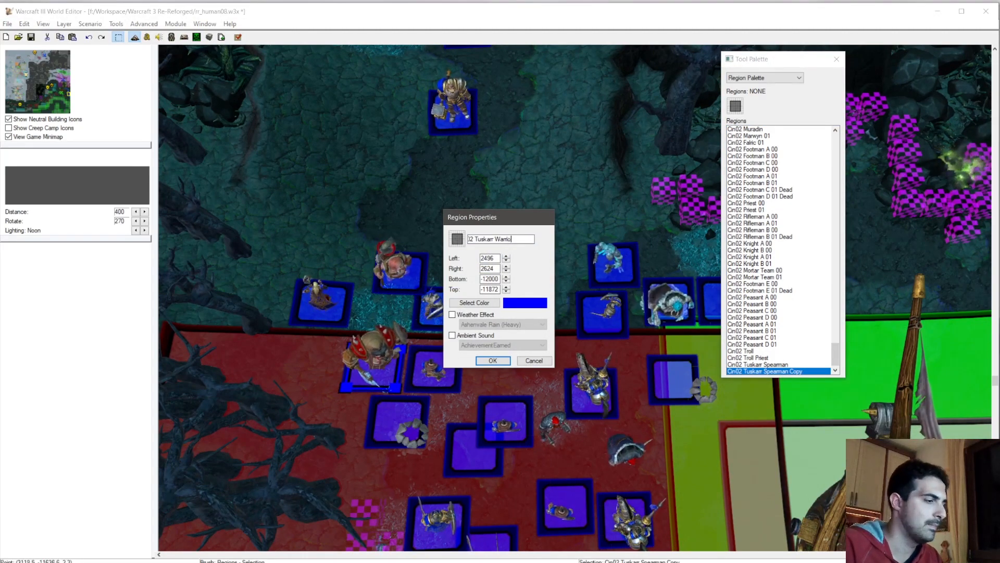
click(493, 360)
Step: Paste a copy of the Cin02 Tuskarr Warrior region over the hooded unit beside the central peasant
key(Down)
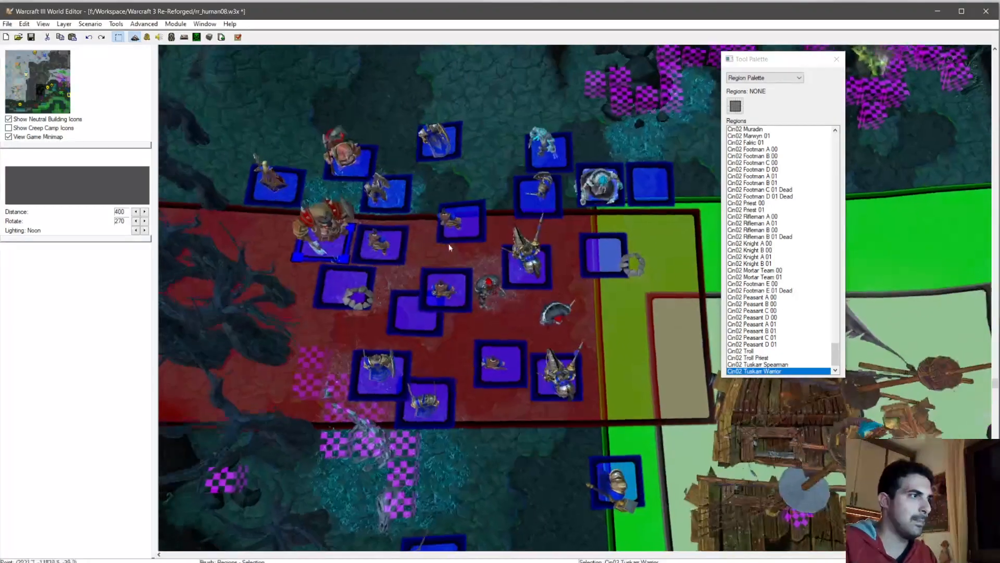
click(486, 299)
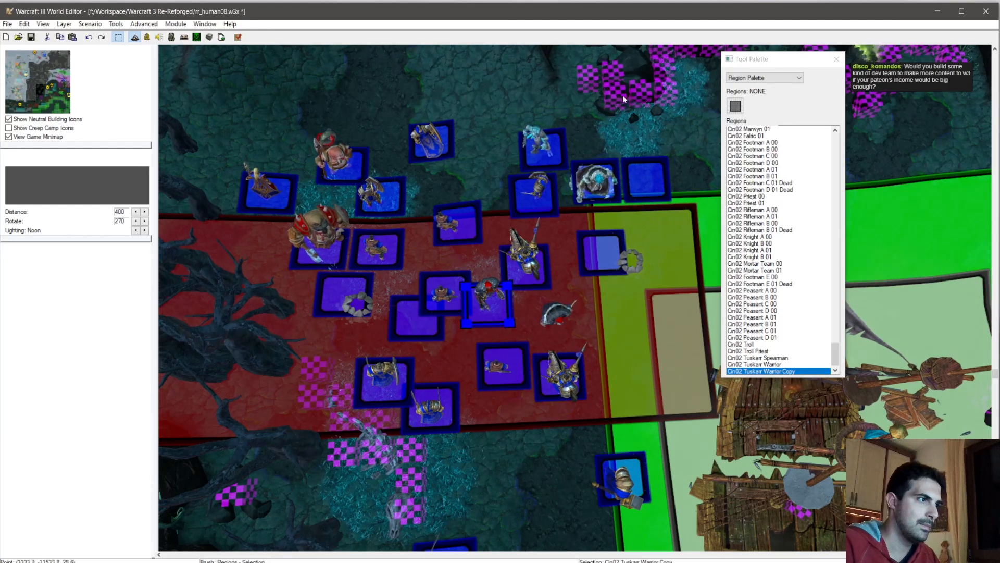
Step: Check the unit types of the hooded unit and its neighbour in the Unit Palette, and return to the Region Palette
click(764, 78)
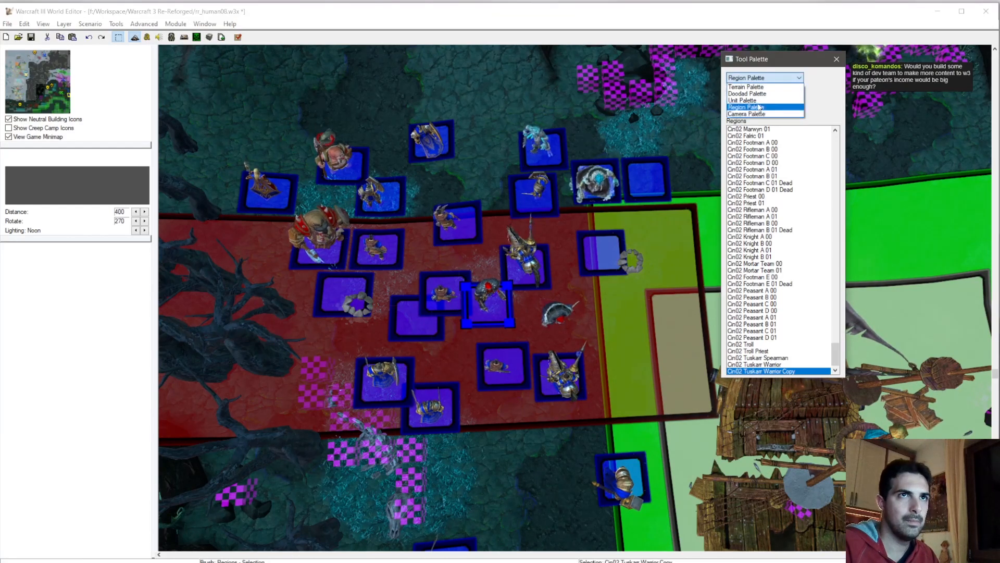
click(750, 95)
click(495, 297)
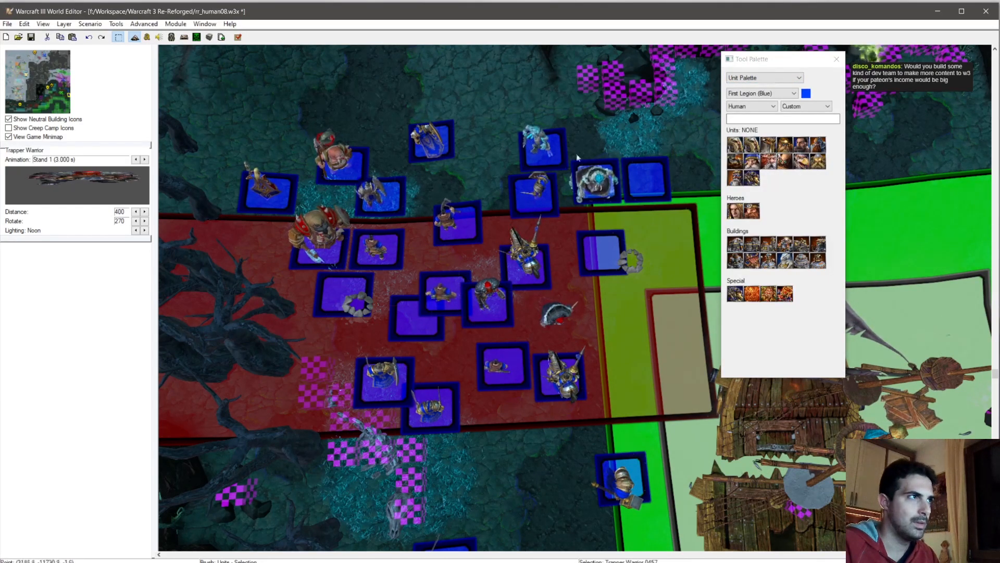
click(761, 78)
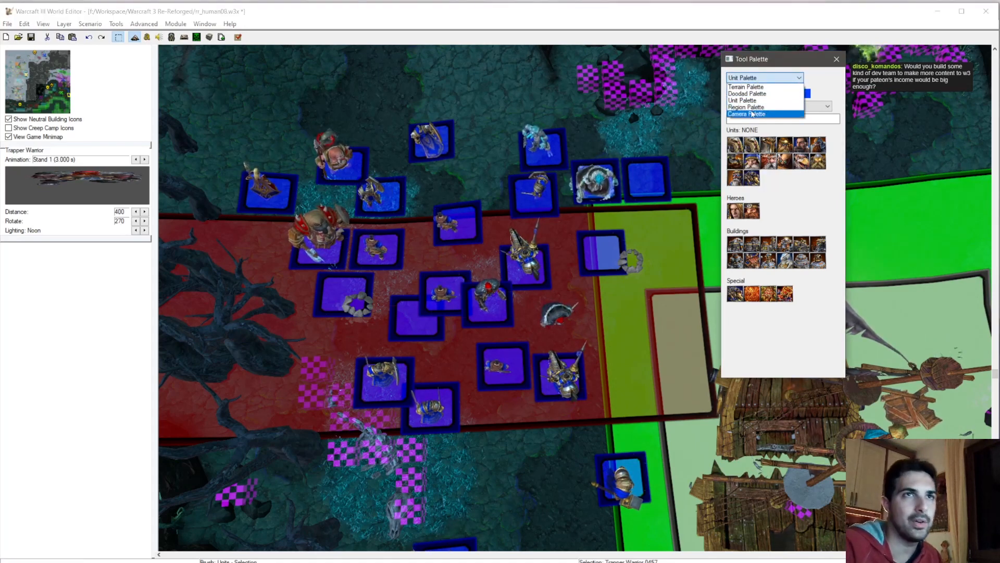
click(546, 321)
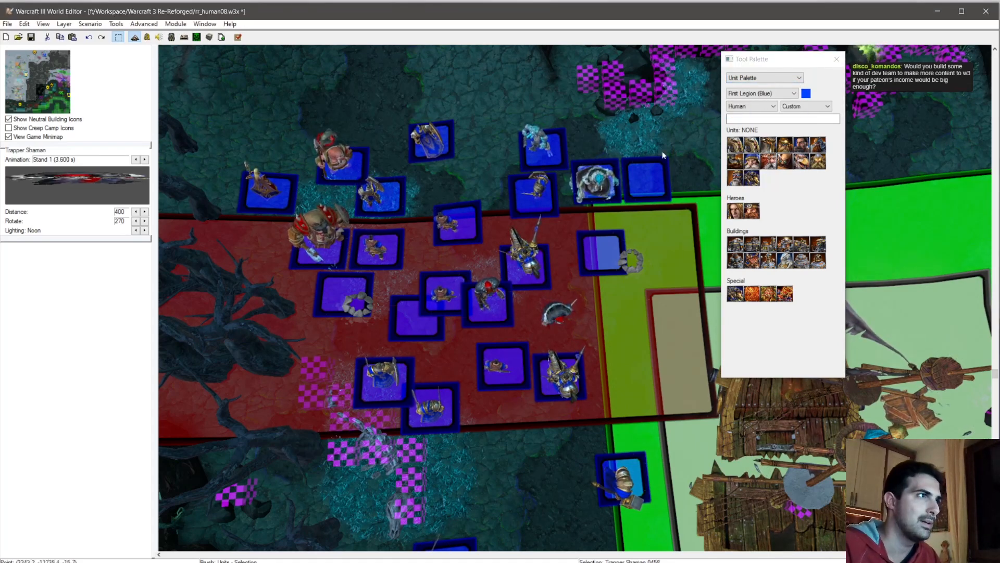
click(761, 78)
click(761, 105)
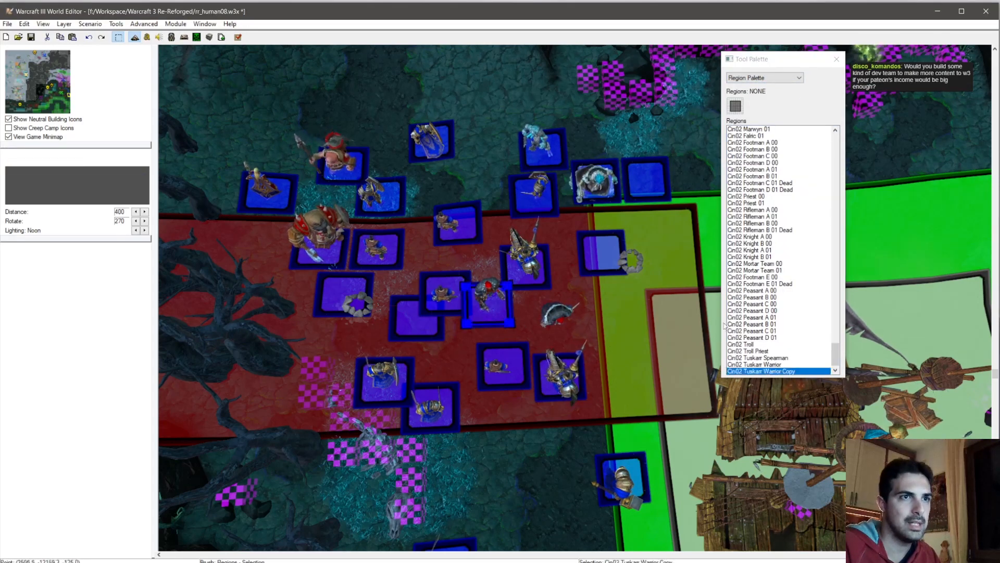
Step: Rename the pasted region over the hooded unit beside the central peasant as Cin02 Trapper Warrior
right_click(763, 371)
click(792, 381)
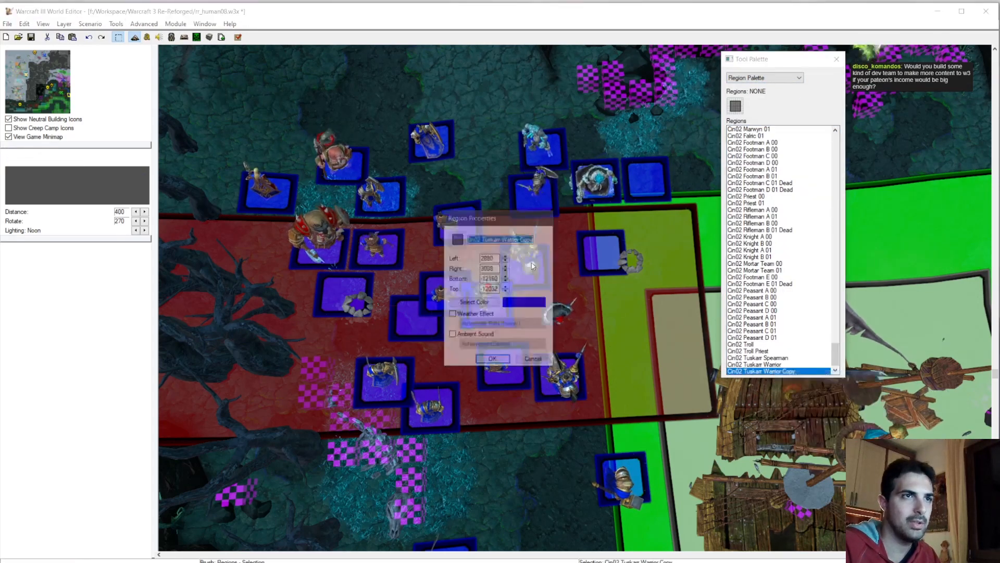
drag(488, 238, 603, 243)
text(rapp)
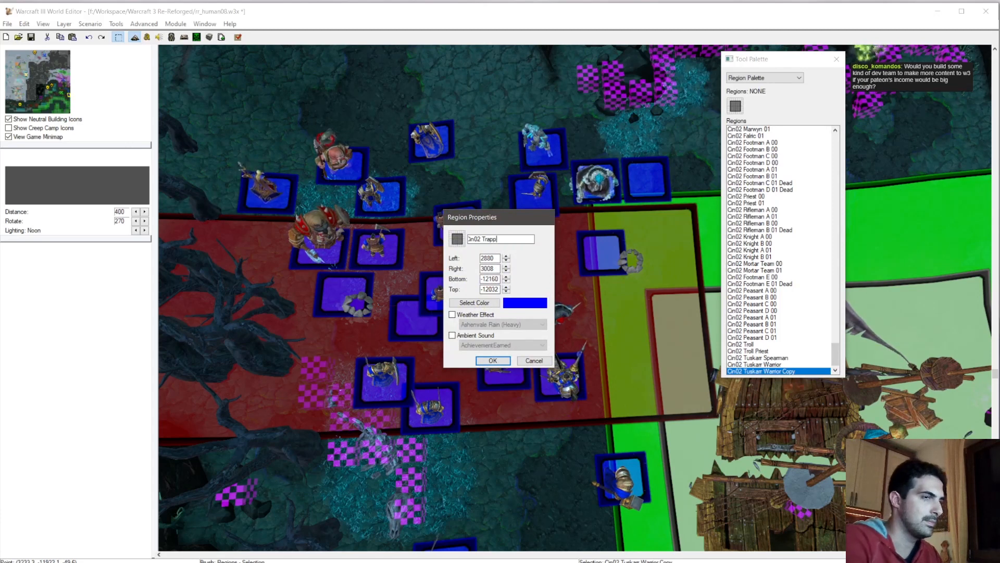
text(er Warrior)
key(Return)
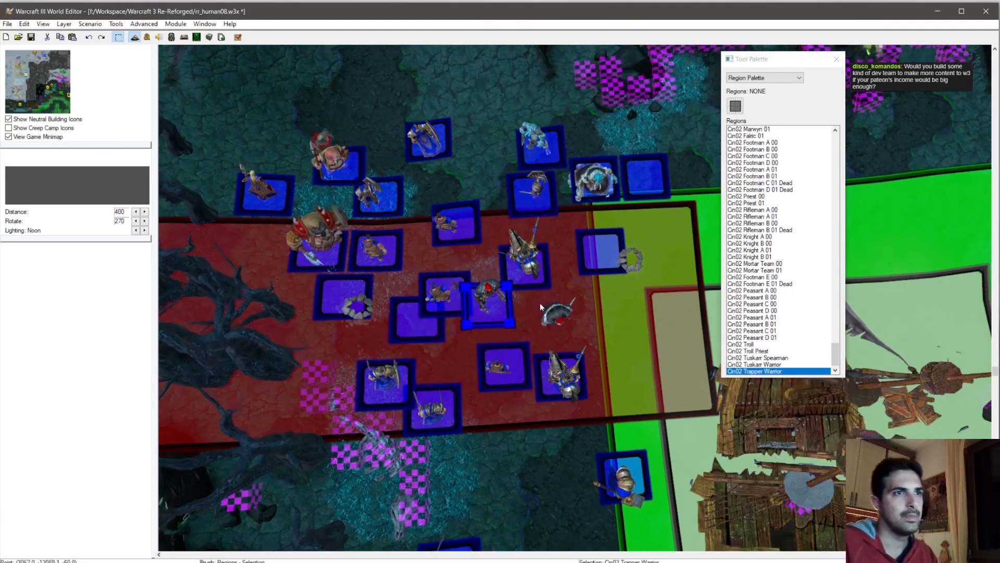
Step: Paste a copy of the Cin02 Trapper Warrior region over the neighbouring grey unit and rename it Cin02 Trapper Shaman
double_click(755, 371)
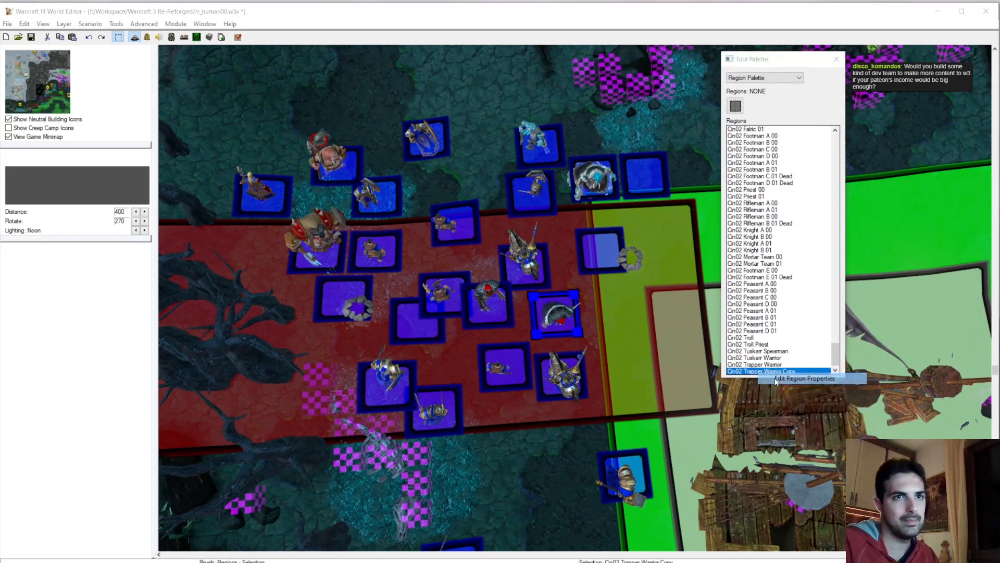
drag(503, 238, 678, 239)
text(Shaman)
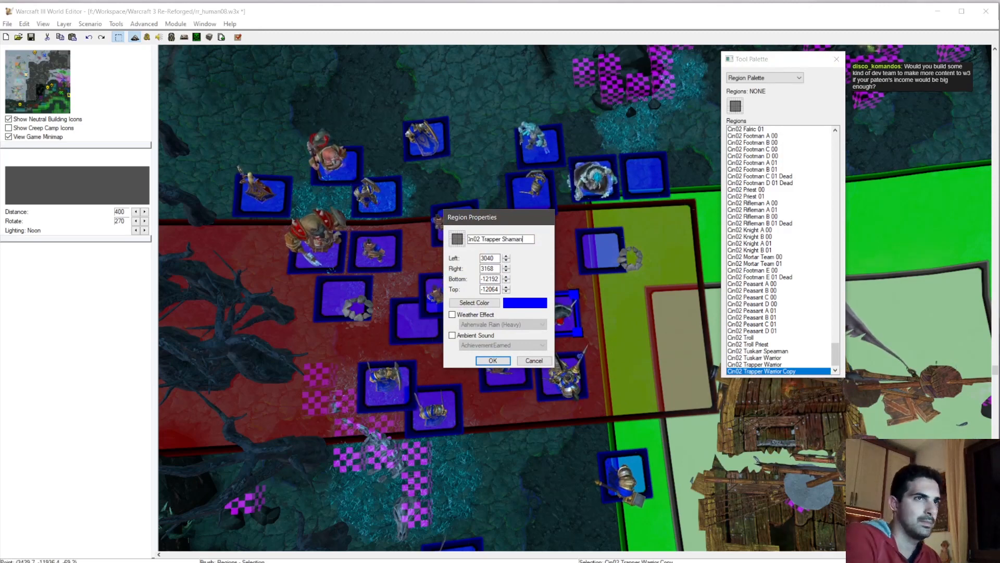
key(Return)
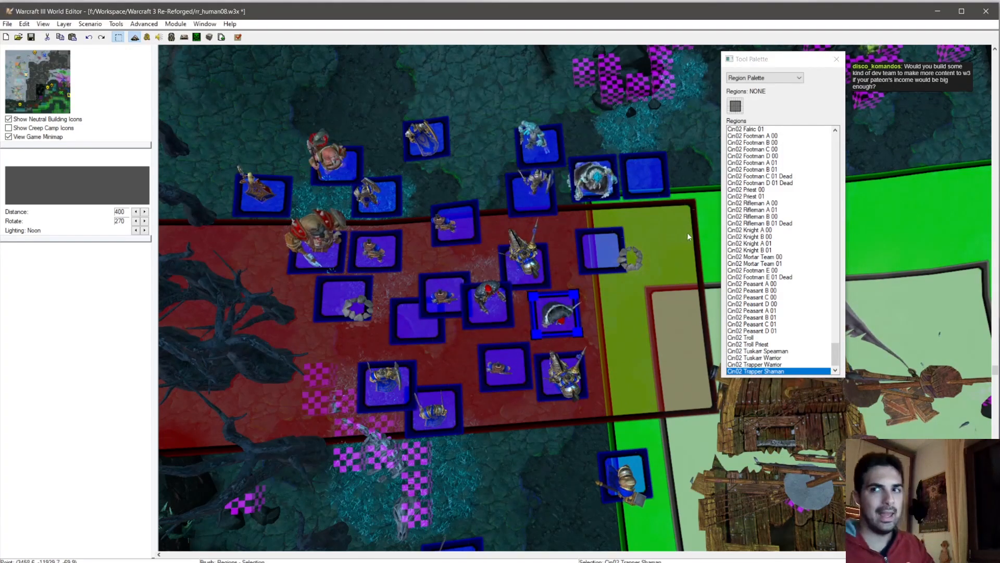
Step: Clear the region selection and save the rr_human08 map
right_drag(519, 284, 522, 327)
ctrl+right_drag(447, 227, 511, 288)
scroll(507, 220, down, 2)
click(528, 217)
key(ctrl+s)
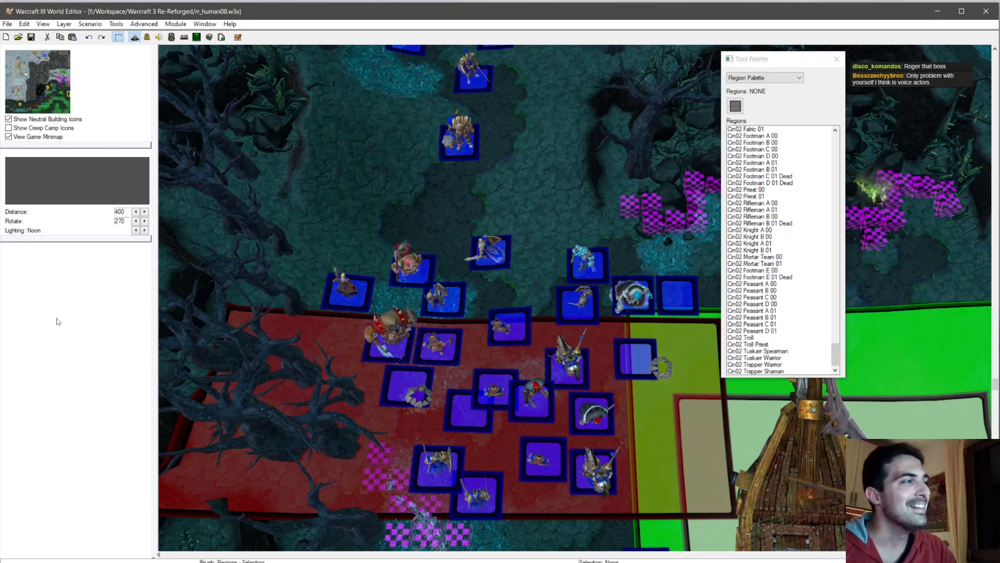
Step: Switch to the Camera Palette and, with the region overlays hidden, examine possible camera angles on the hammer-bearing paladin at the shoreline
middle_drag(389, 227, 320, 281)
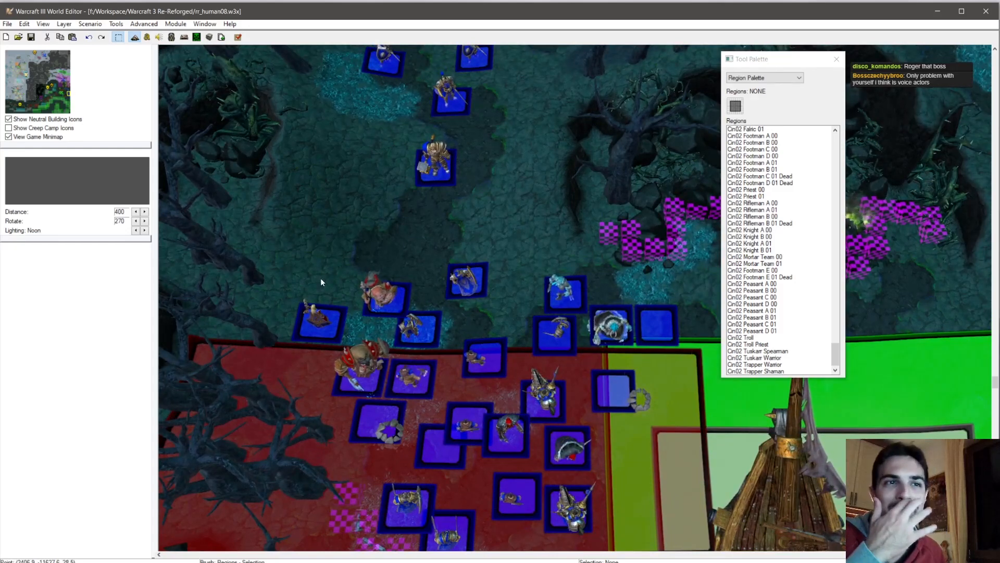
middle_drag(347, 240, 364, 284)
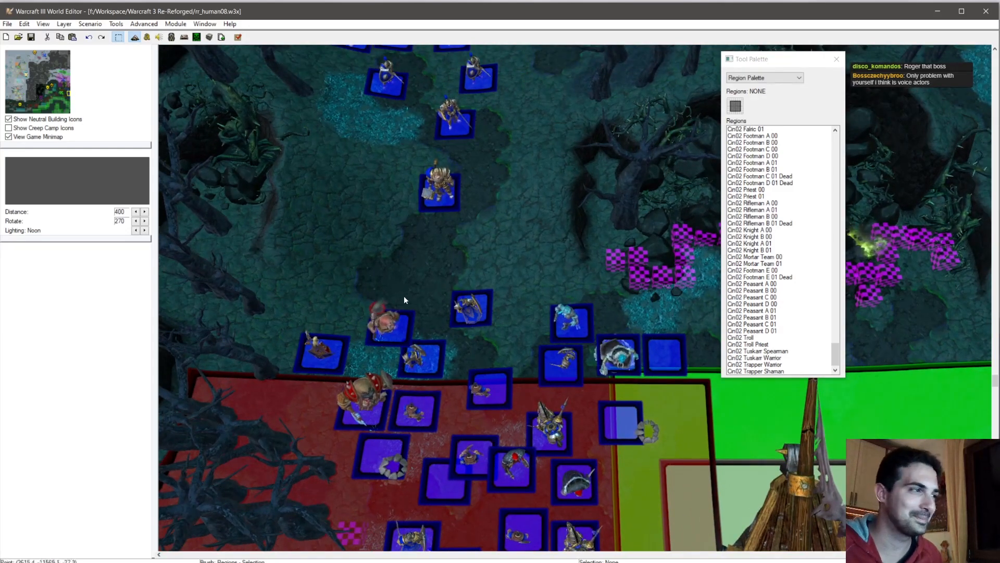
middle_drag(490, 208, 526, 271)
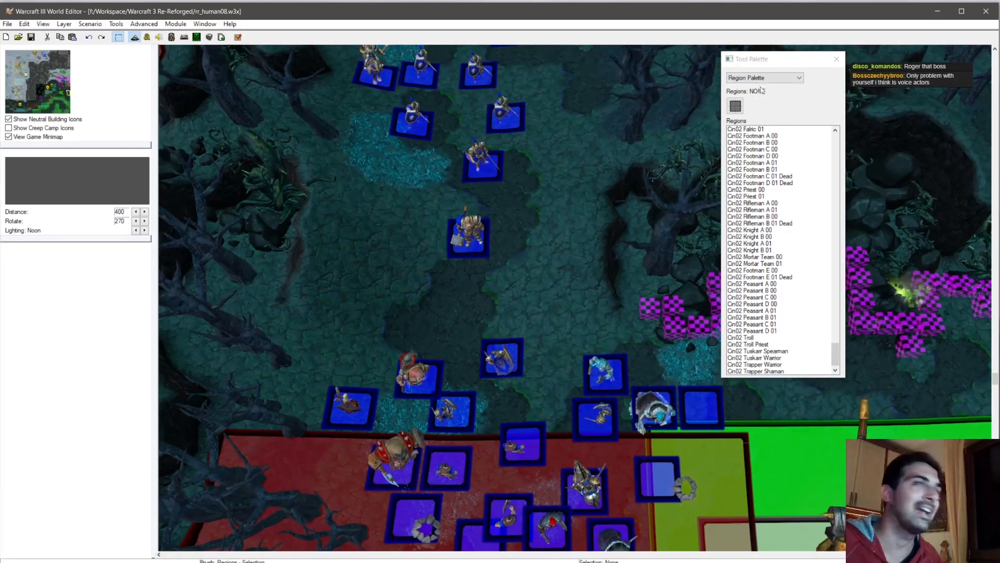
click(765, 77)
click(761, 122)
right_drag(391, 315, 373, 217)
scroll(375, 224, up, 4)
key(v)
ctrl+right_drag(440, 380, 408, 382)
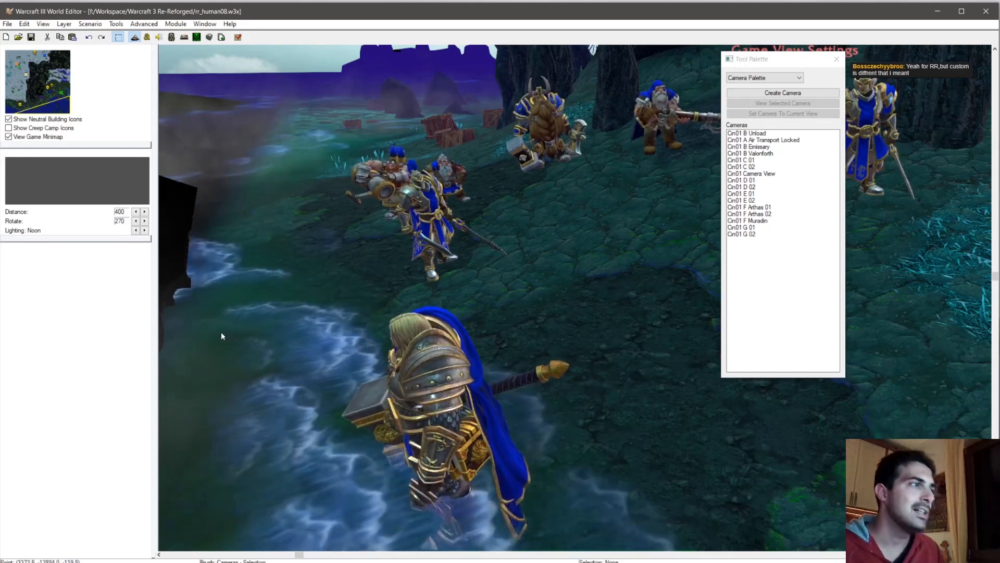
ctrl+right_drag(215, 318, 349, 280)
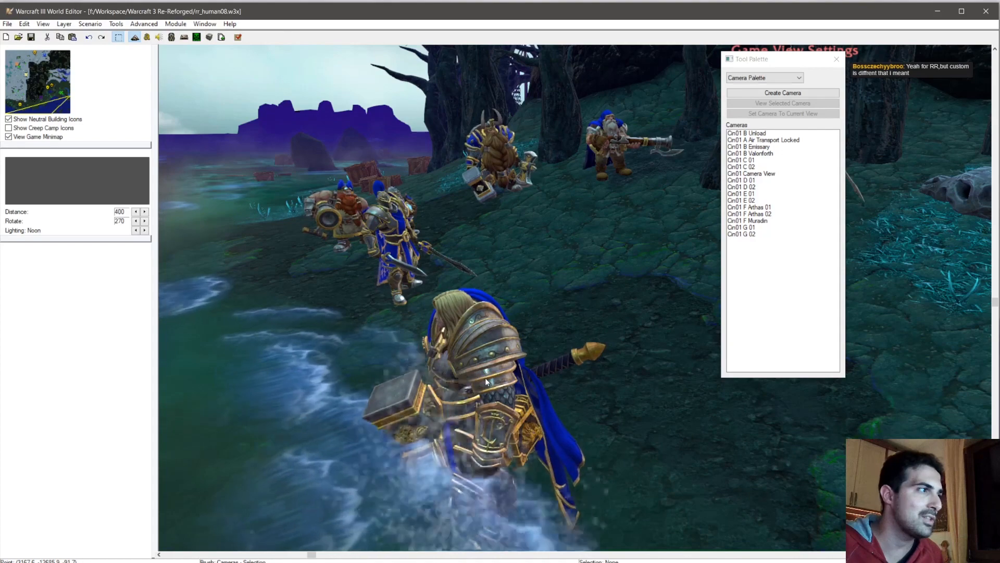
right_drag(486, 382, 586, 321)
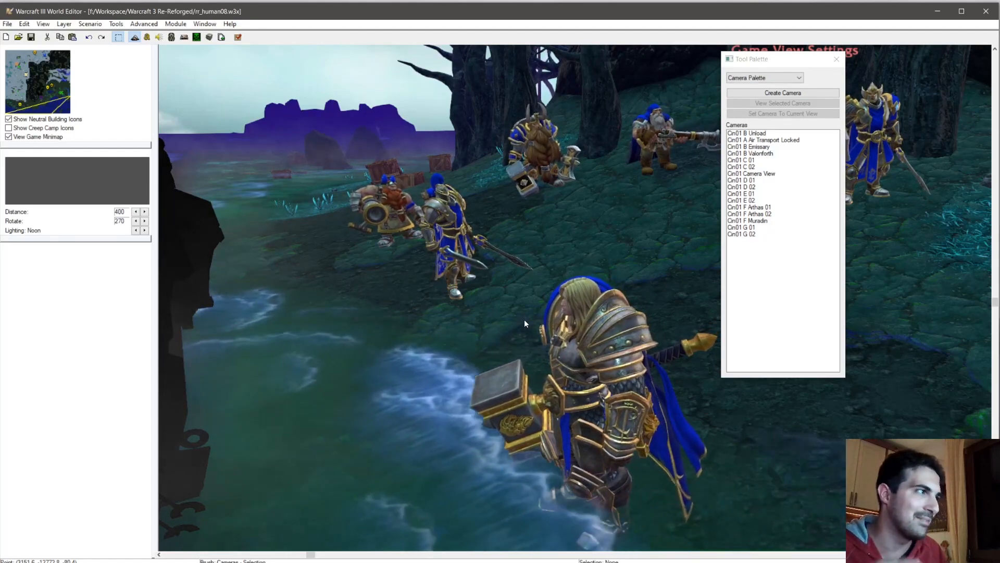
ctrl+right_drag(476, 295, 428, 311)
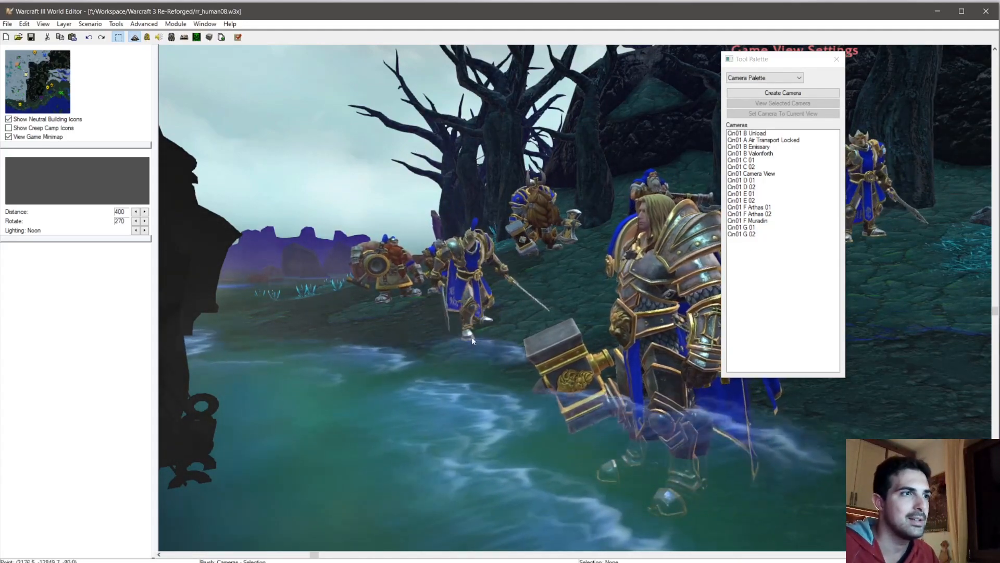
scroll(401, 251, down, 3)
ctrl+right_drag(402, 251, 335, 362)
Step: Switch to the Doodad Palette and try to move the wrecked ship's doodads away from the shore
click(790, 77)
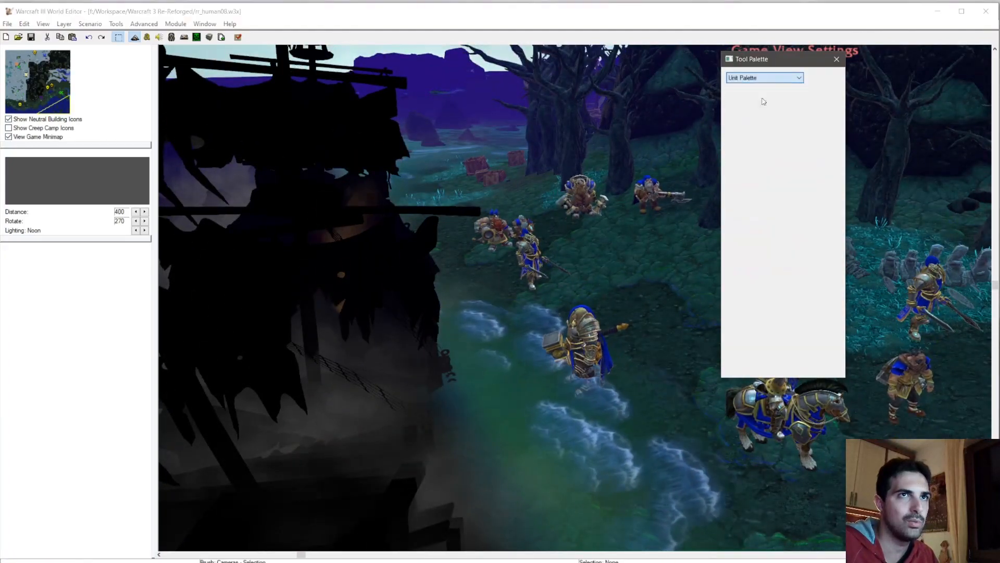
click(745, 100)
click(761, 78)
click(750, 94)
ctrl+right_drag(603, 132, 493, 217)
scroll(415, 320, down, 3)
click(493, 217)
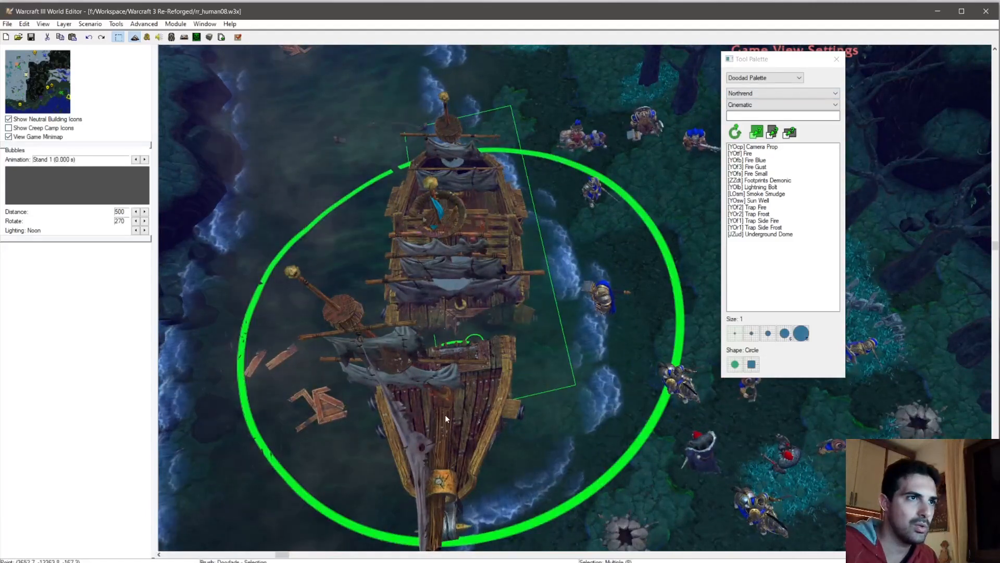
drag(479, 271, 454, 359)
drag(447, 415, 368, 256)
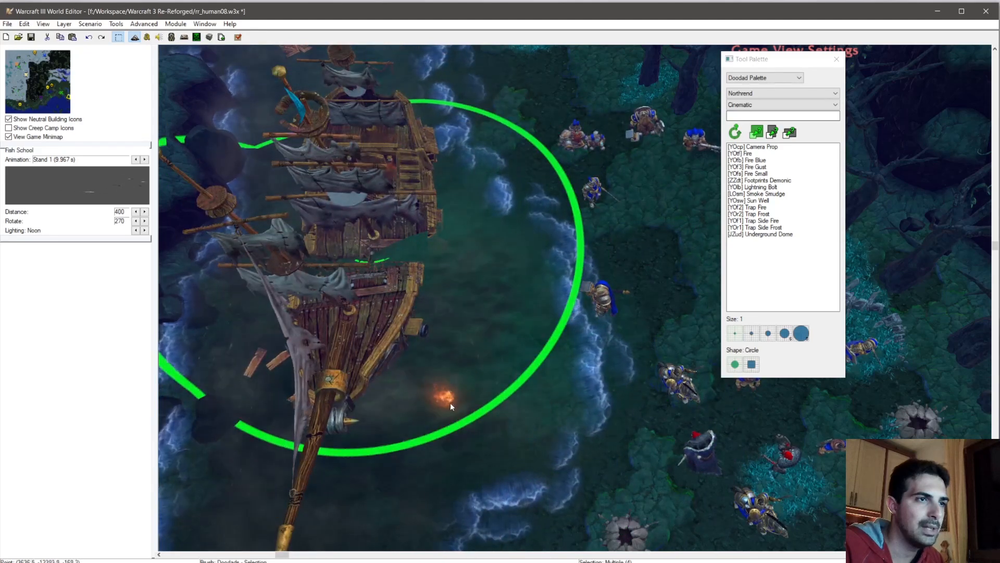
Step: Undo the moves of the wrecked ship's doodads
shift+drag(477, 439, 440, 396)
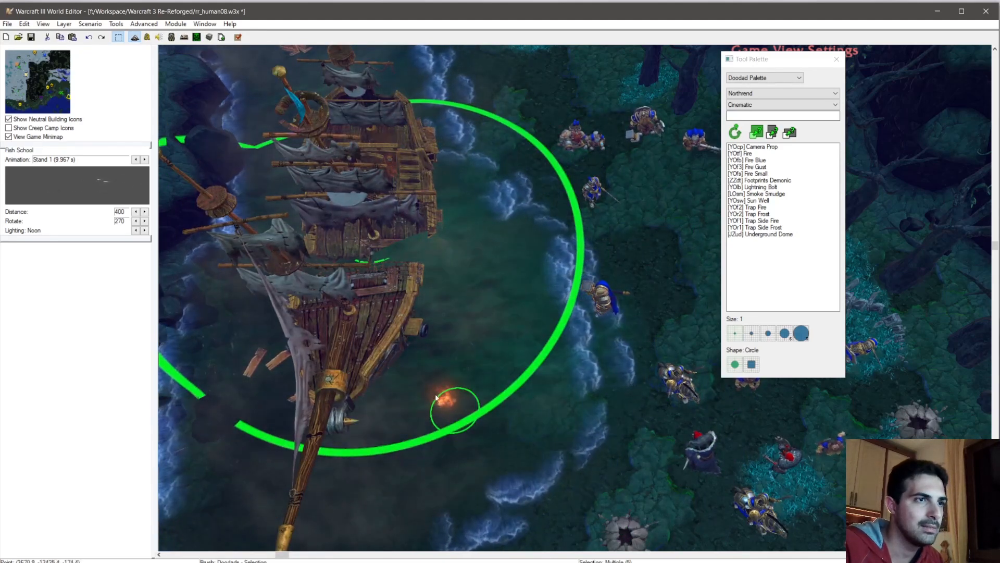
key(ctrl+z)
key(ctrl+z)
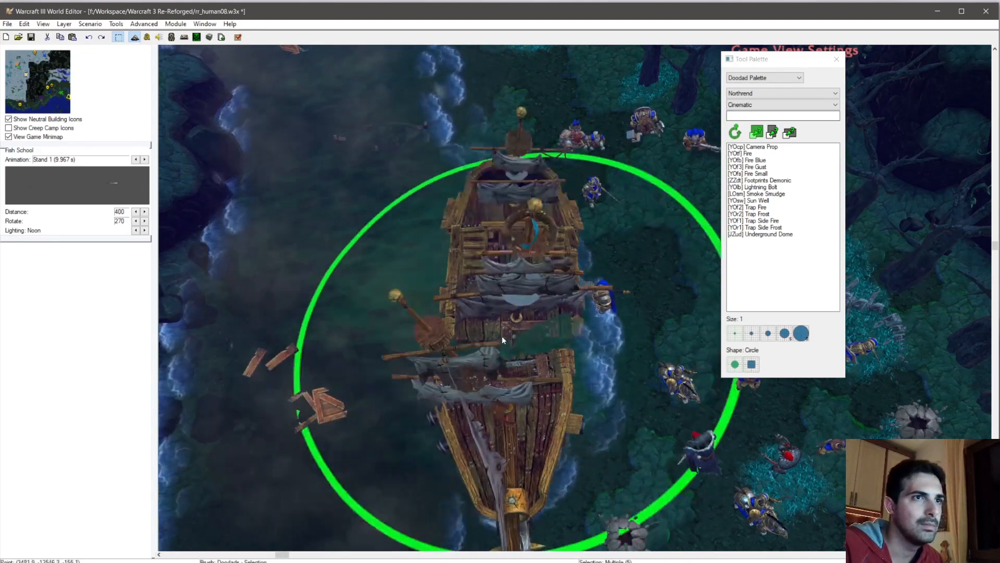
Step: Return to the Camera Palette and try to create a camera from a close, low view of the paladin beside the ship
scroll(542, 365, up, 3)
ctrl+right_drag(576, 375, 616, 290)
scroll(567, 407, up, 4)
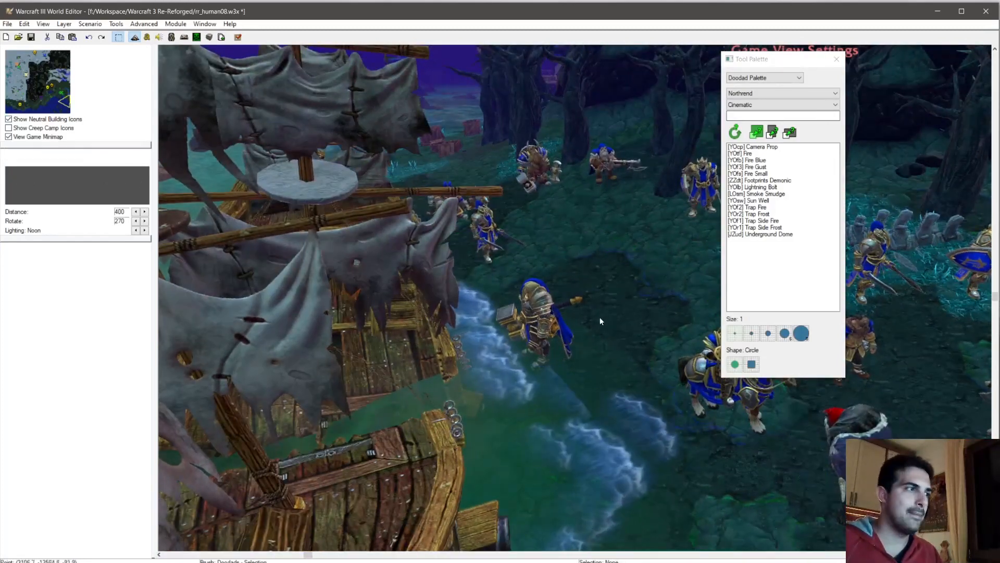
click(615, 289)
click(798, 78)
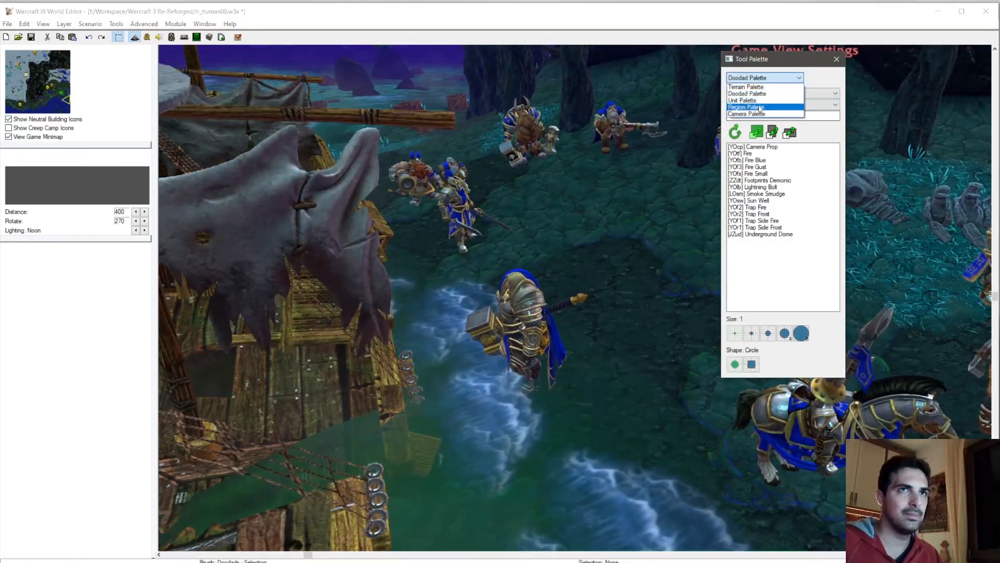
click(760, 111)
scroll(520, 289, up, 5)
ctrl+right_drag(521, 289, 559, 314)
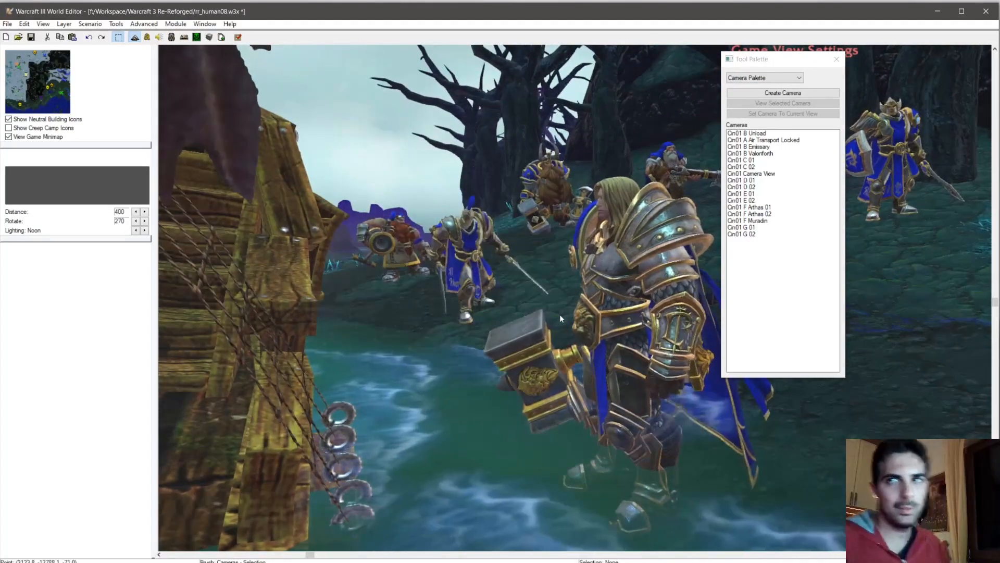
click(786, 93)
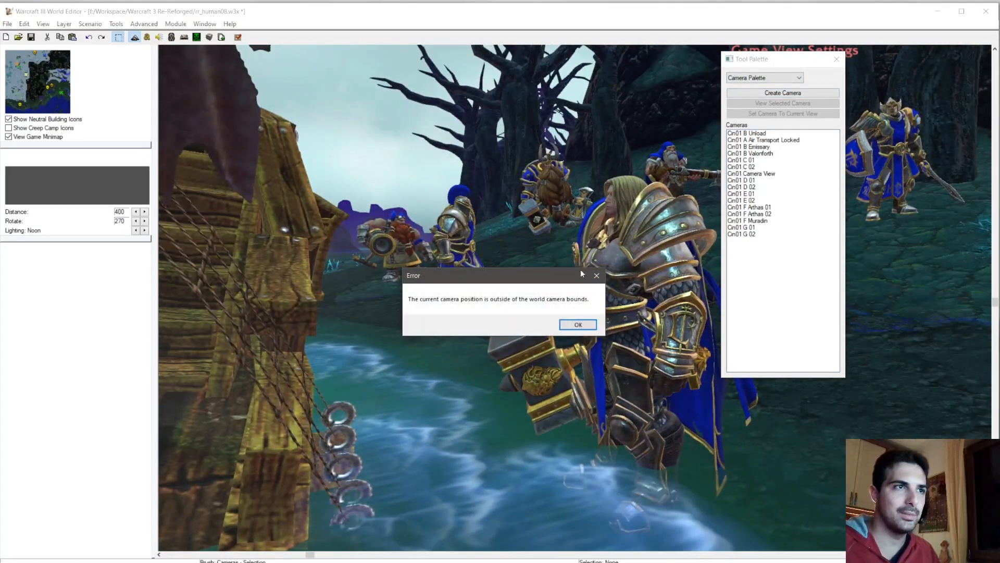
click(577, 324)
Step: Try to create a camera from several steeper views over the paladin's shoulder towards the soldiers
ctrl+right_drag(560, 303, 608, 342)
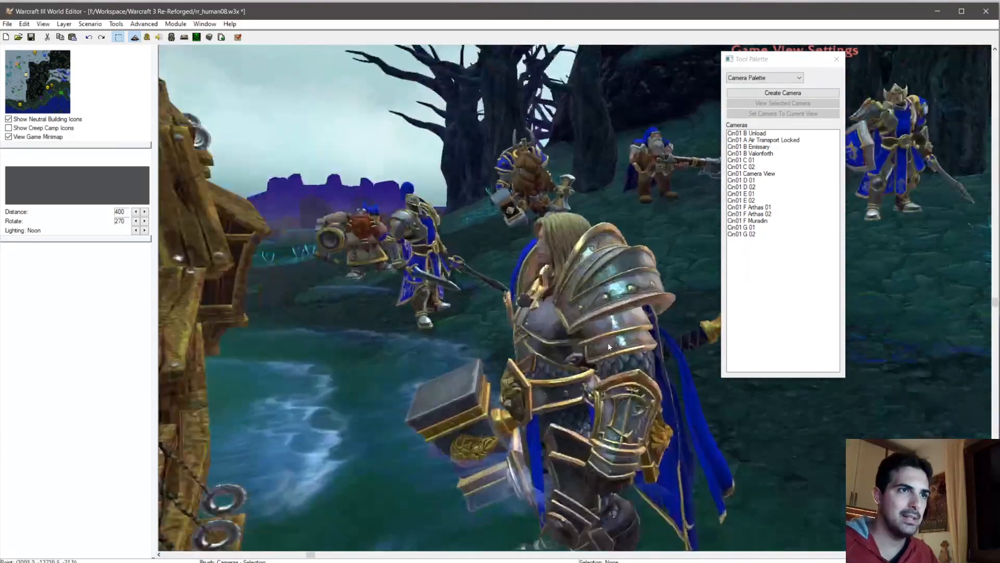
click(783, 93)
click(579, 324)
ctrl+right_drag(579, 325, 620, 249)
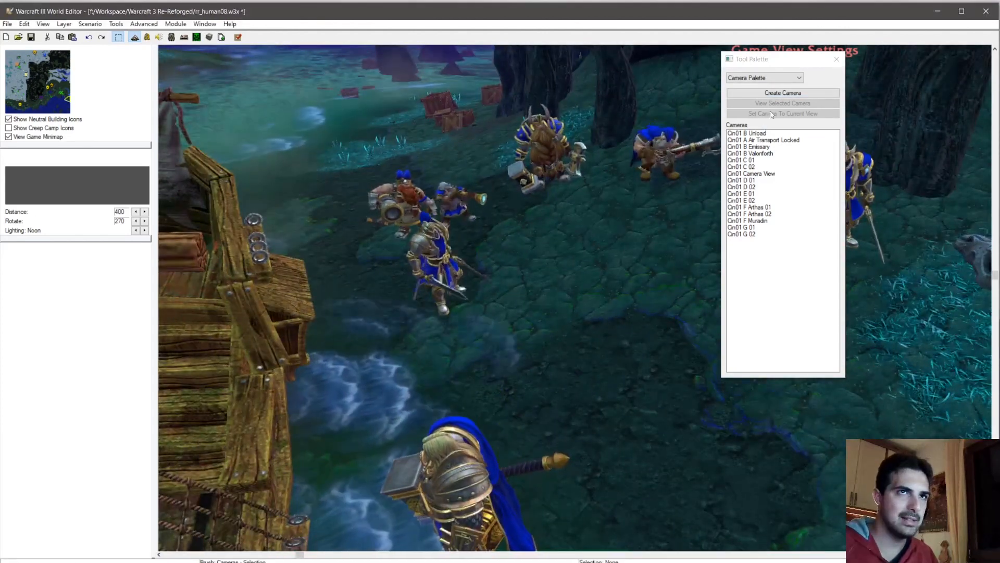
click(773, 94)
click(578, 324)
ctrl+right_drag(578, 324, 425, 346)
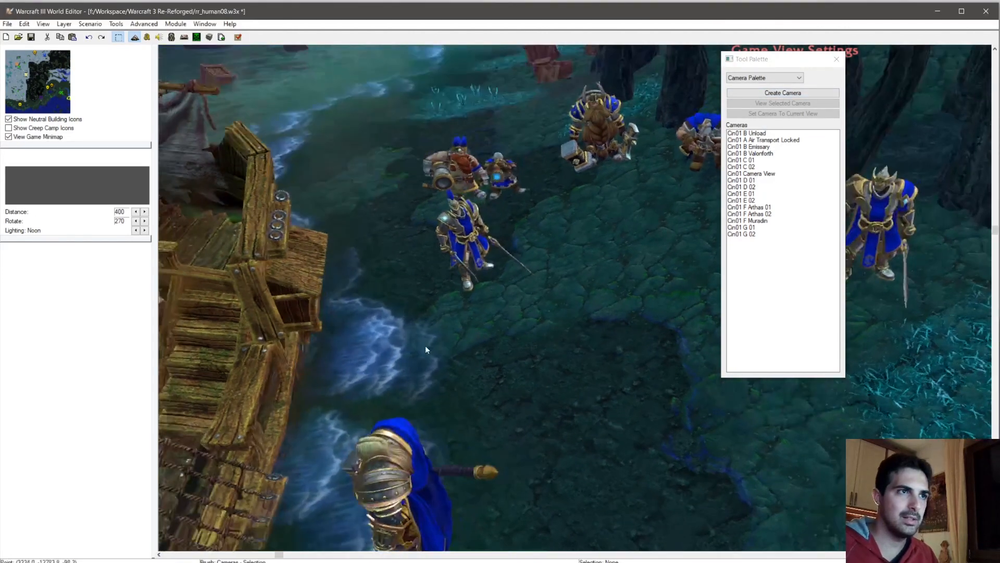
click(583, 323)
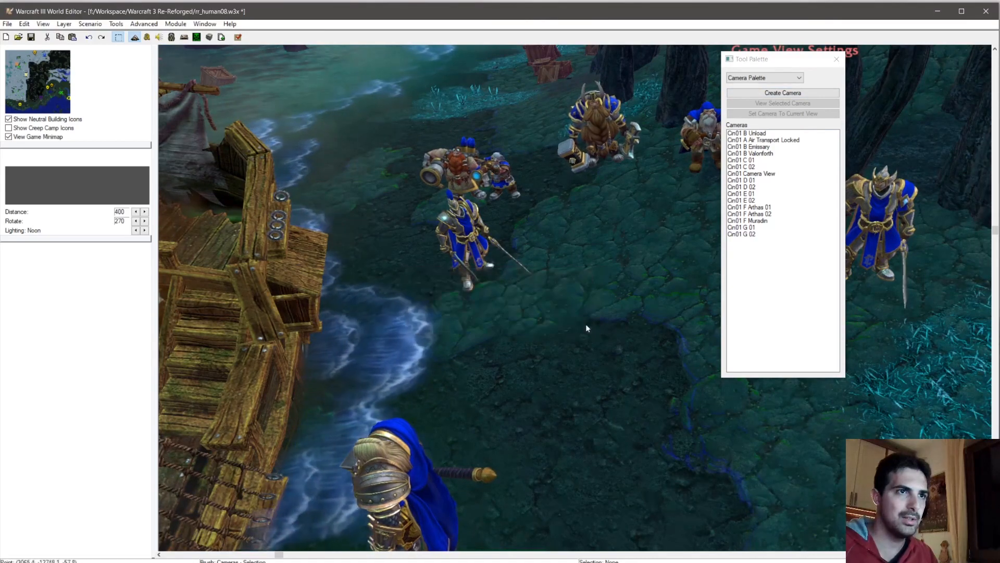
Step: Create a camera from a farther, elevated view showing the paladin, the surrounding soldiers and the ship
scroll(585, 325, down, 4)
ctrl+right_drag(565, 313, 344, 269)
click(814, 93)
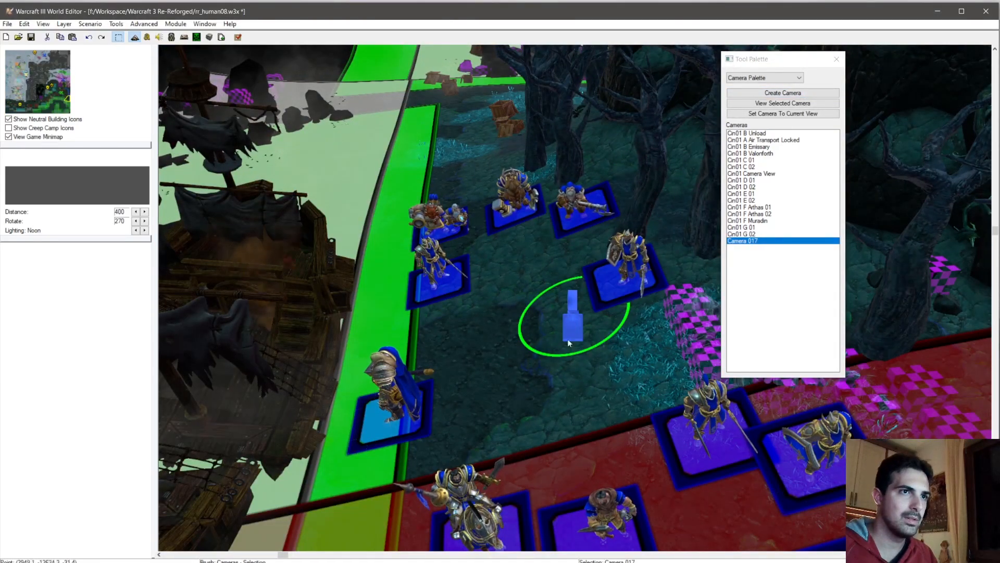
click(756, 241)
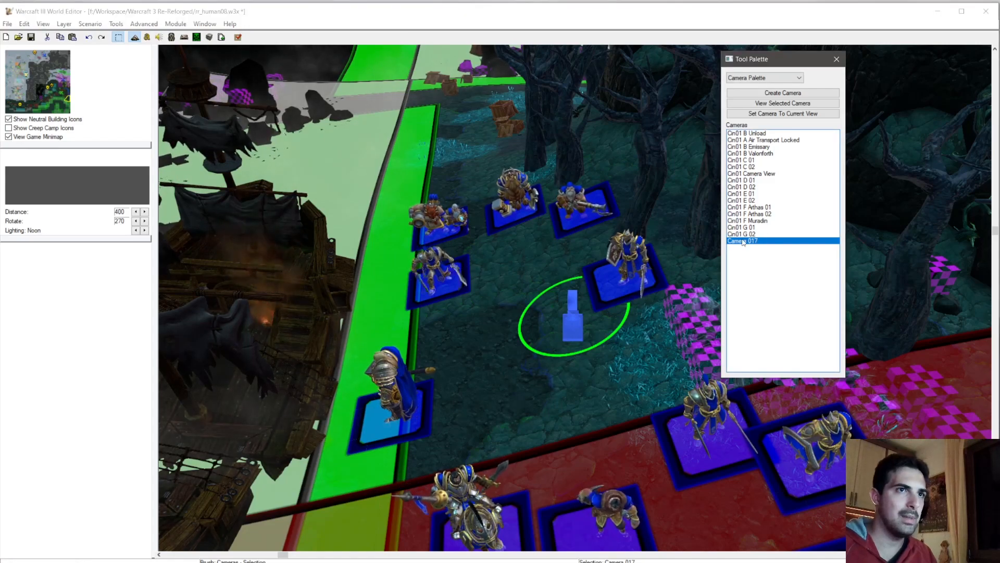
Step: Try to set Camera 017 to a close view from behind the paladin, with the soldiers in the background
ctrl+right_drag(449, 322, 538, 287)
scroll(557, 300, up, 3)
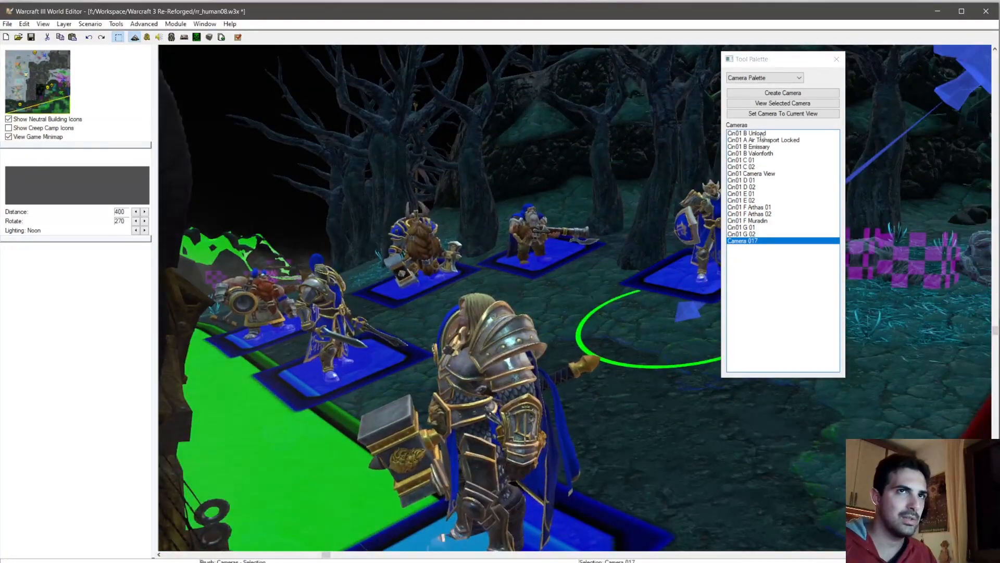
click(776, 114)
click(577, 325)
ctrl+right_drag(579, 327, 554, 228)
click(785, 114)
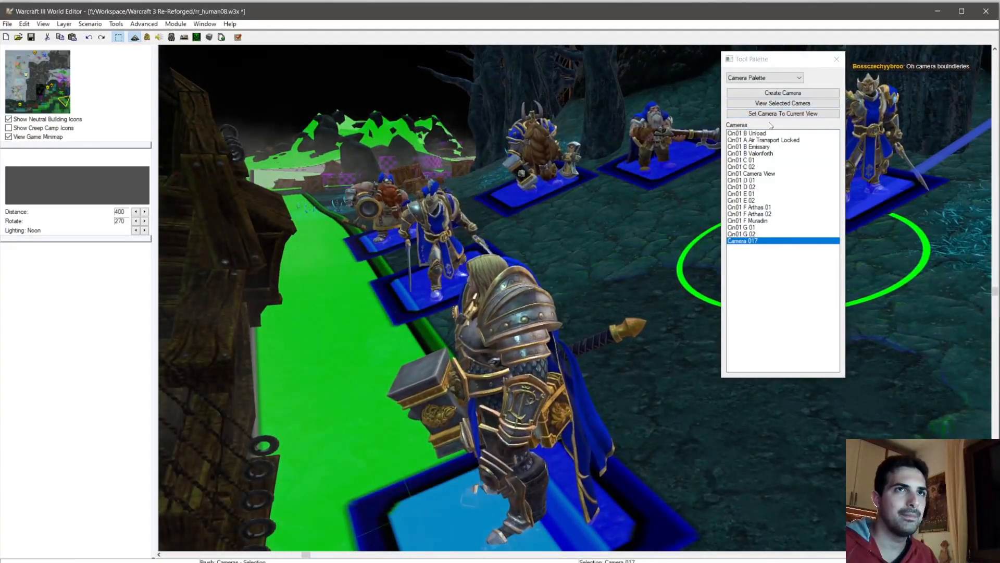
double_click(742, 241)
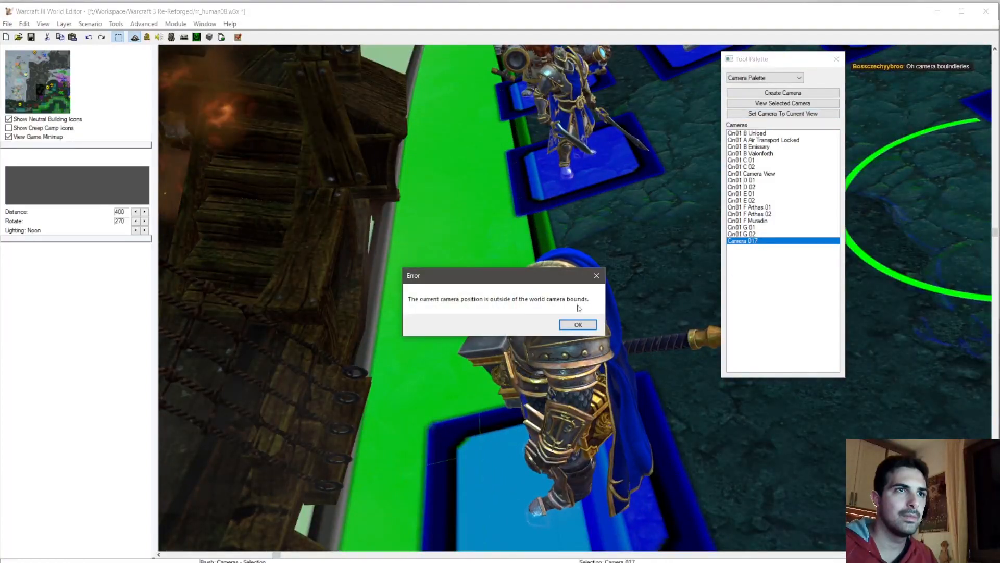
click(578, 323)
Step: Try to set Camera 017 to several wider views showing the paladin, the wrecked ship and the nearby soldiers
ctrl+right_drag(586, 306, 642, 336)
scroll(465, 243, down, 4)
right_drag(459, 279, 583, 307)
click(785, 114)
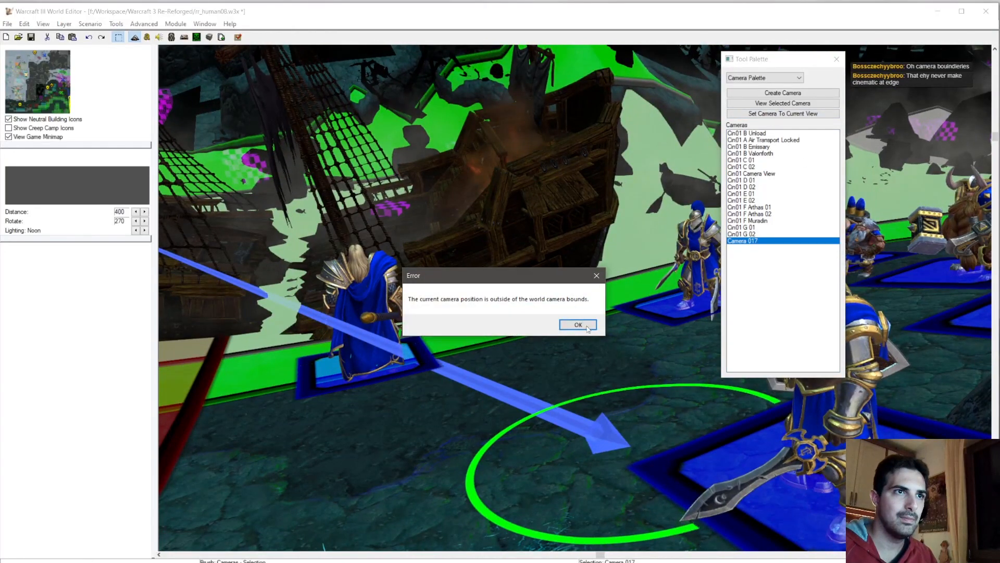
click(586, 329)
ctrl+right_drag(618, 371, 580, 343)
click(785, 114)
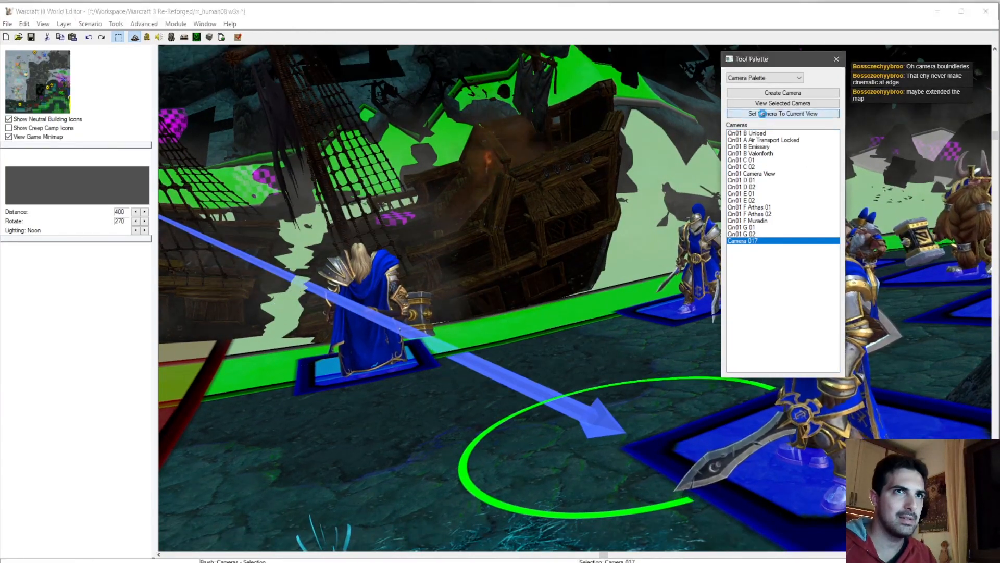
click(582, 329)
ctrl+right_drag(583, 328, 629, 297)
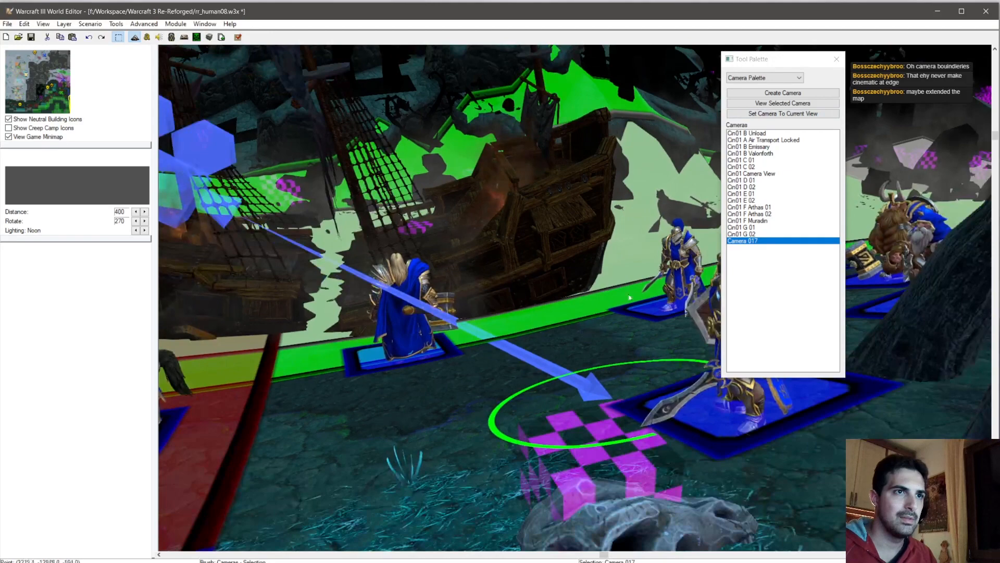
click(785, 114)
click(578, 325)
Step: Preview Camera 017's values in the main window and set its distance to 100, Z offset to 147 and rotation to 336.30
ctrl+right_drag(578, 325, 602, 388)
double_click(614, 404)
click(475, 373)
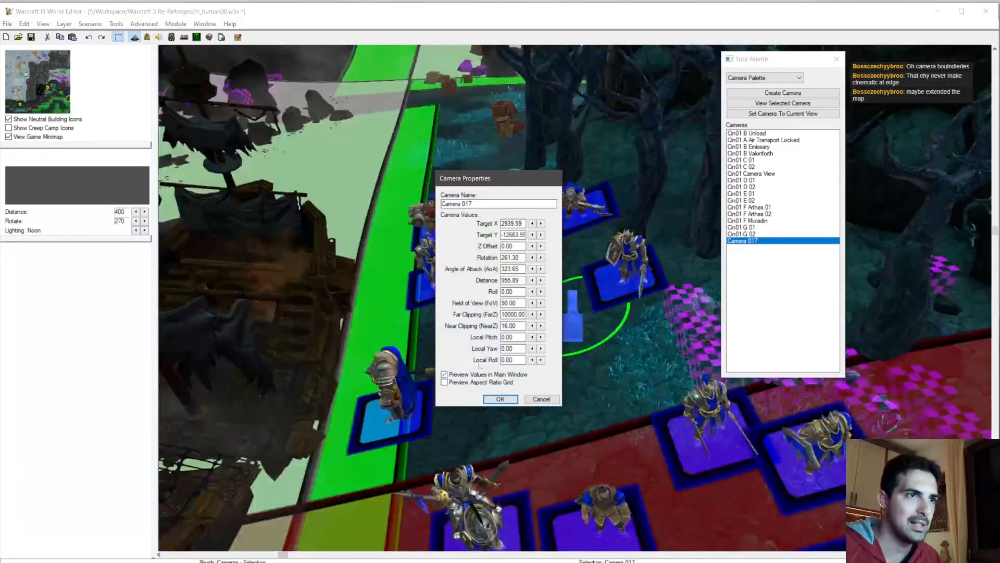
click(541, 258)
drag(541, 258, 541, 259)
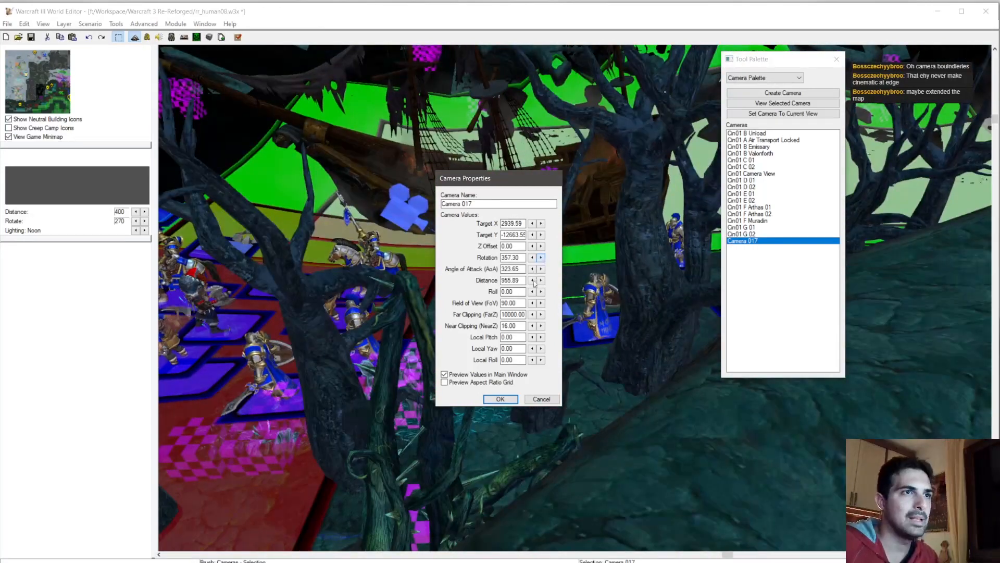
text(100)
click(506, 257)
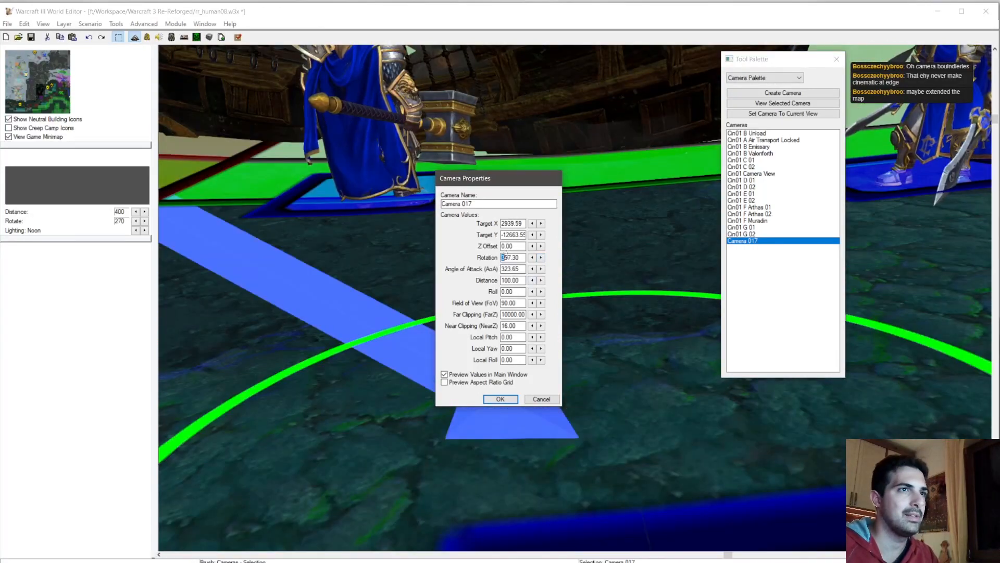
drag(542, 246, 533, 257)
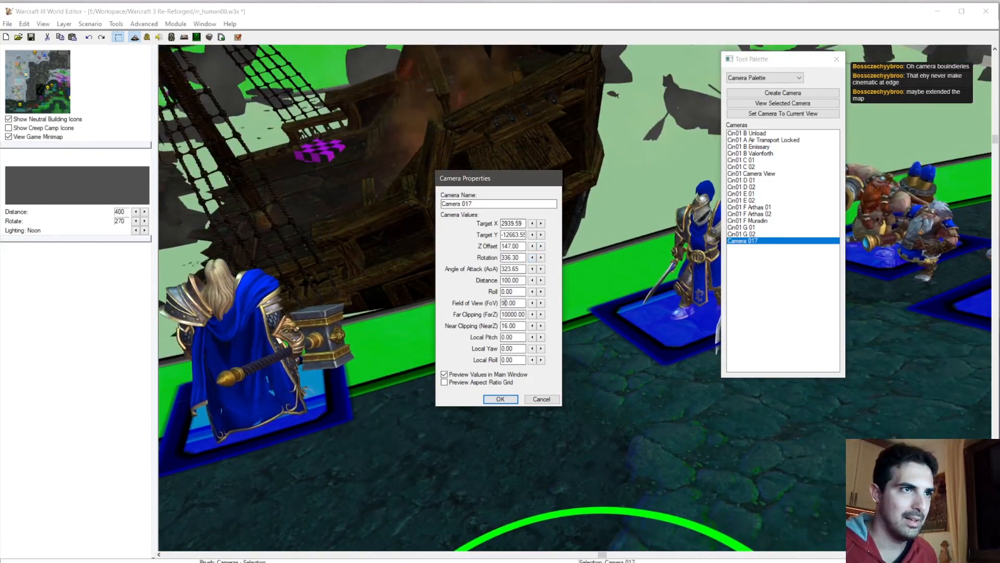
Step: Set Camera 017's field of view to 70 and far clipping to 5000, and rename it Cin02 A 01
drag(507, 303, 503, 303)
click(518, 281)
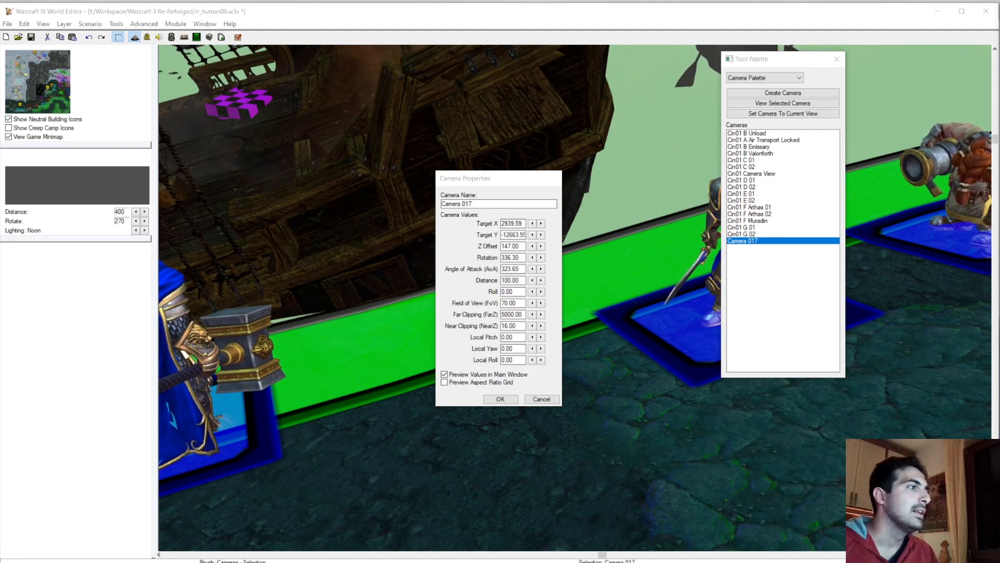
drag(472, 203, 443, 207)
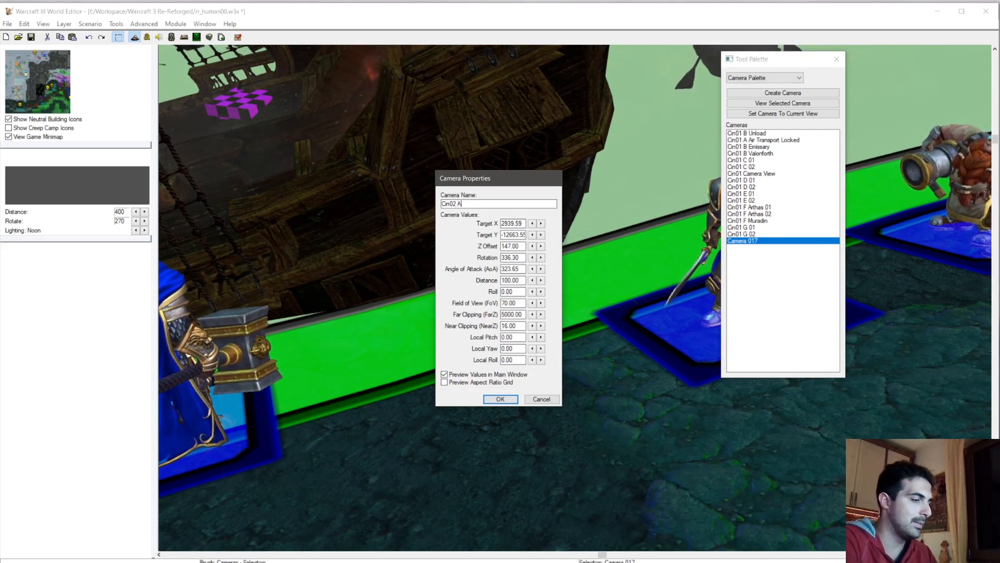
key(Return)
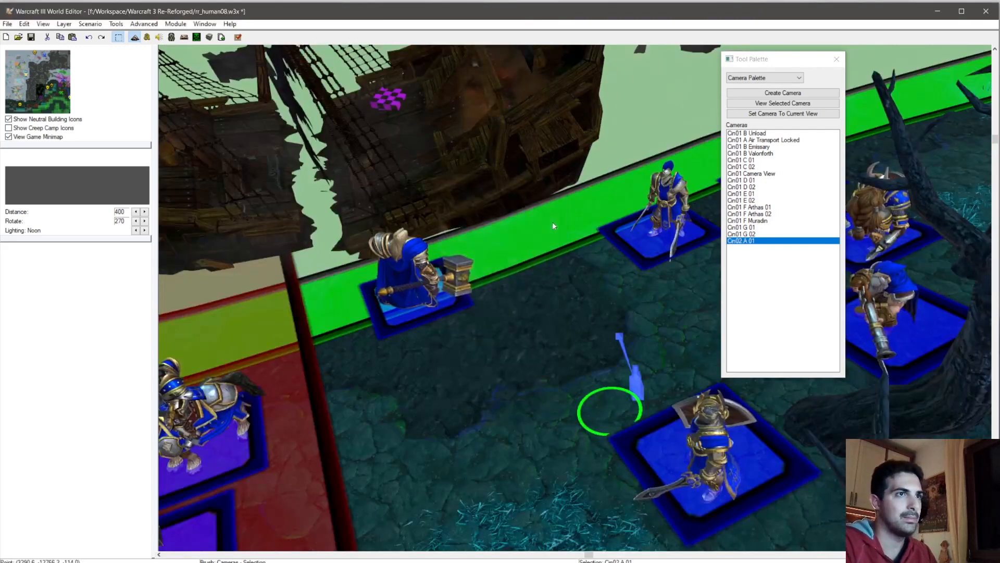
Step: Edit Cin02 A 01 with value preview on, setting Target X to 2944, Target Y to -12376.55 and rotation to 302.30
double_click(751, 243)
right_click(752, 245)
click(748, 247)
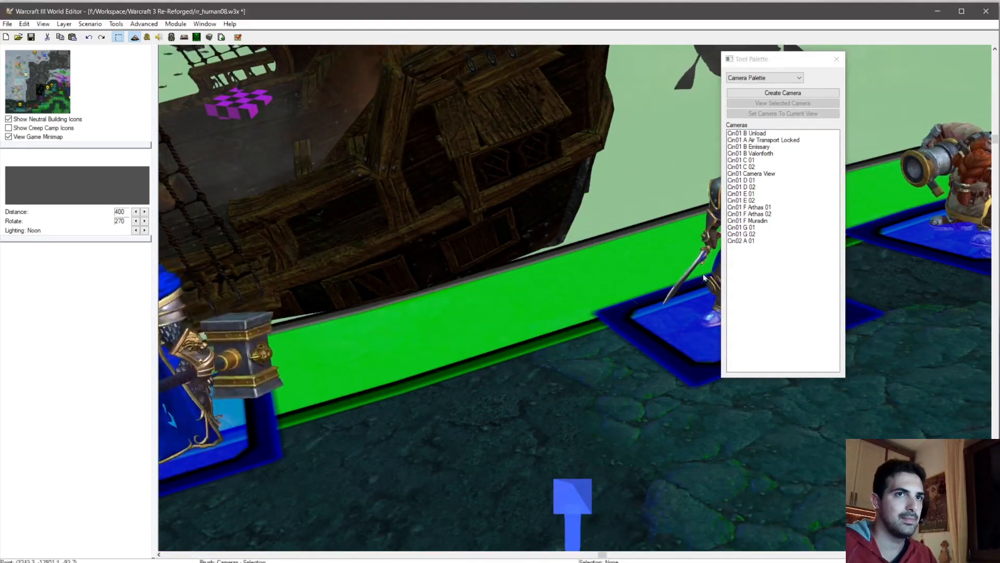
click(746, 241)
right_click(744, 241)
click(771, 248)
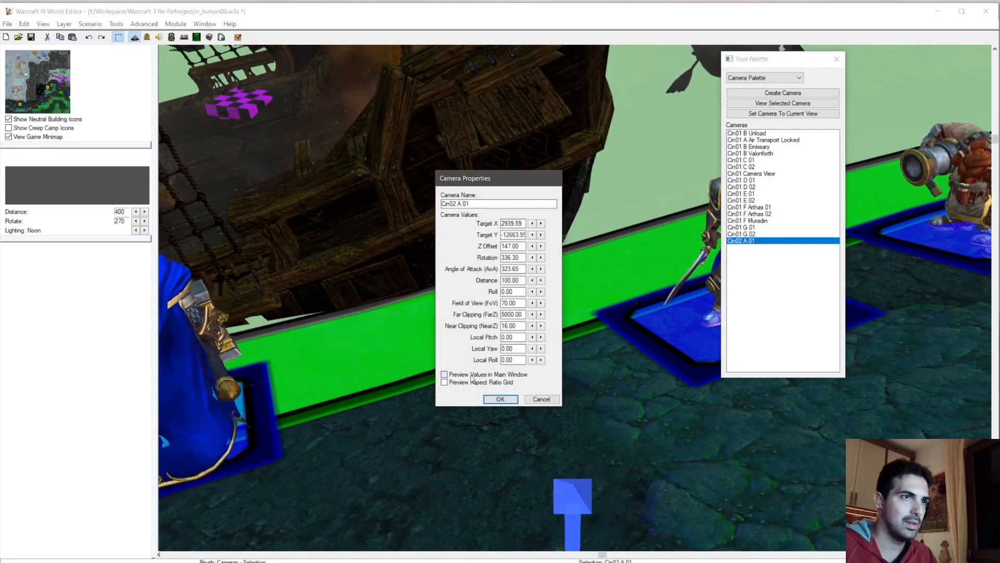
click(541, 235)
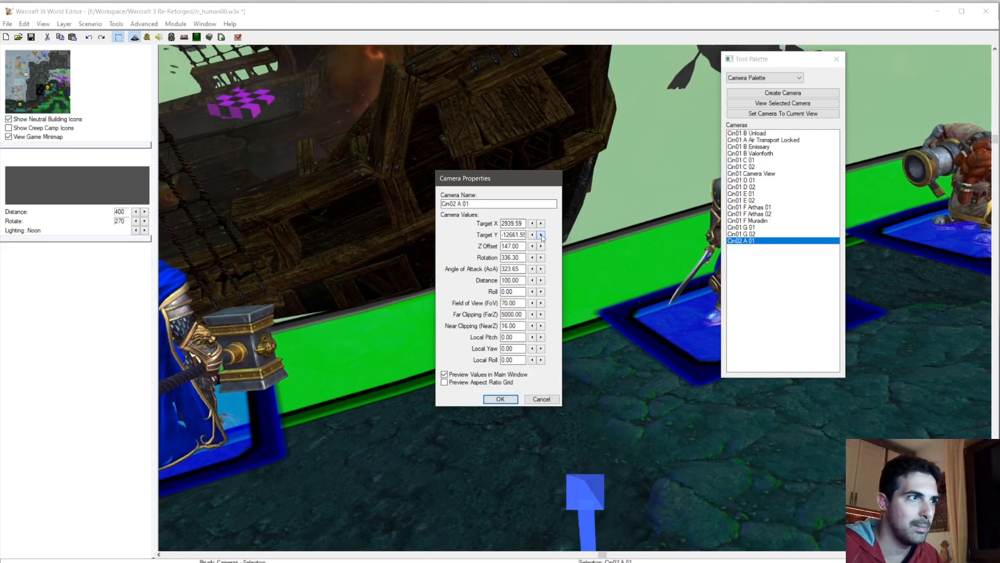
drag(542, 235, 531, 257)
click(532, 258)
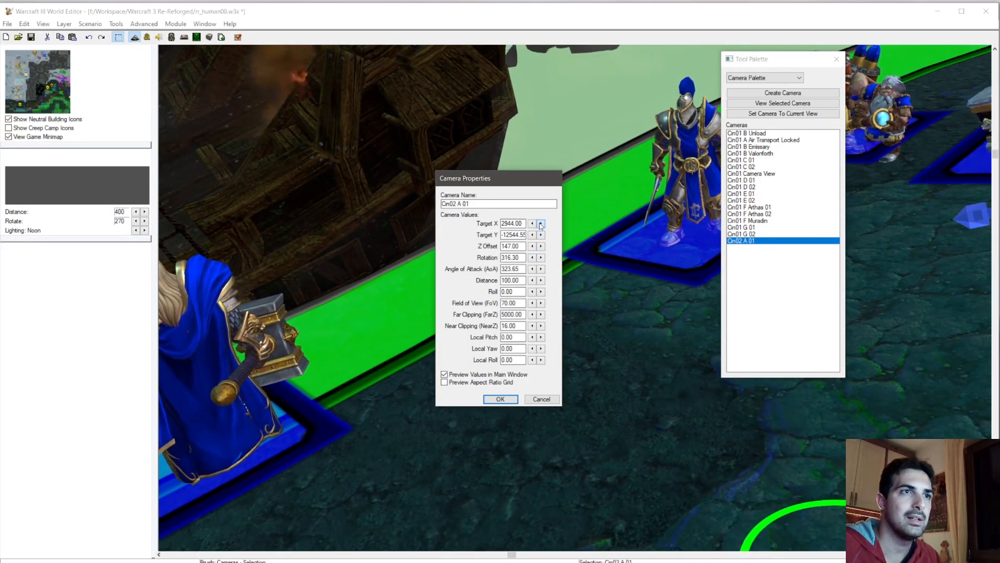
drag(532, 257, 543, 236)
click(533, 258)
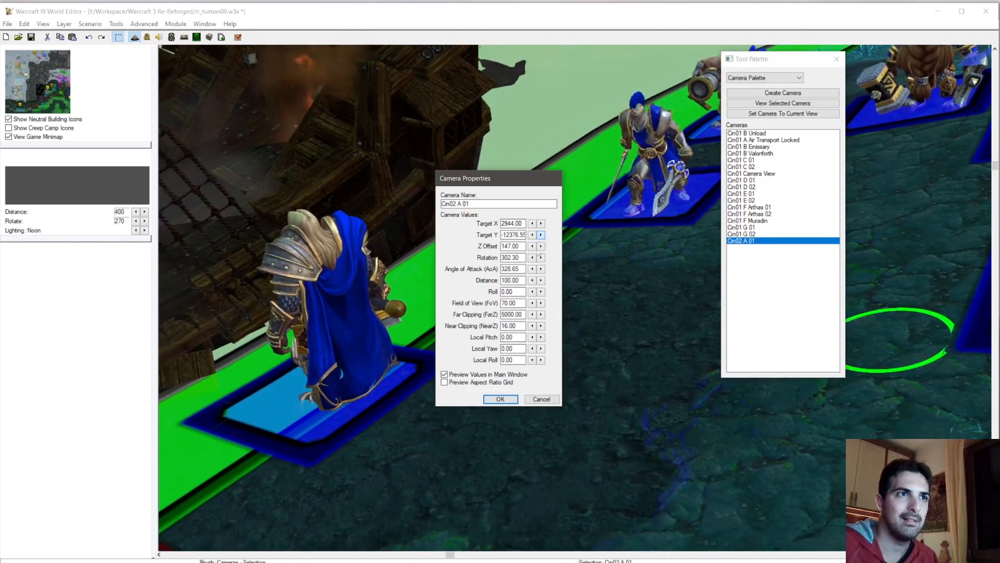
Step: Set Cin02 A 01's angle of attack to 334.65 and its Z offset to 100
click(542, 269)
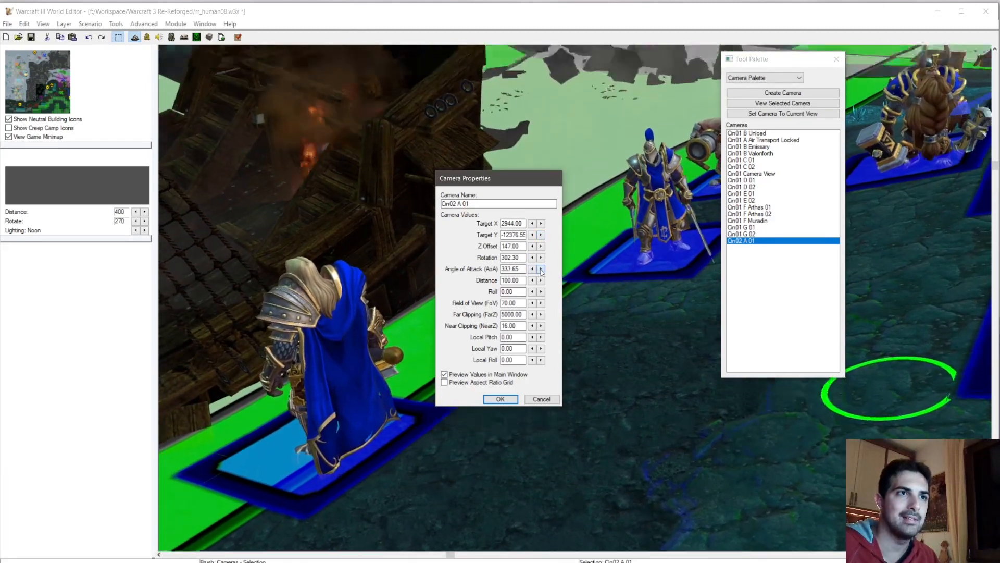
click(532, 269)
drag(523, 246, 494, 245)
text(100)
click(520, 235)
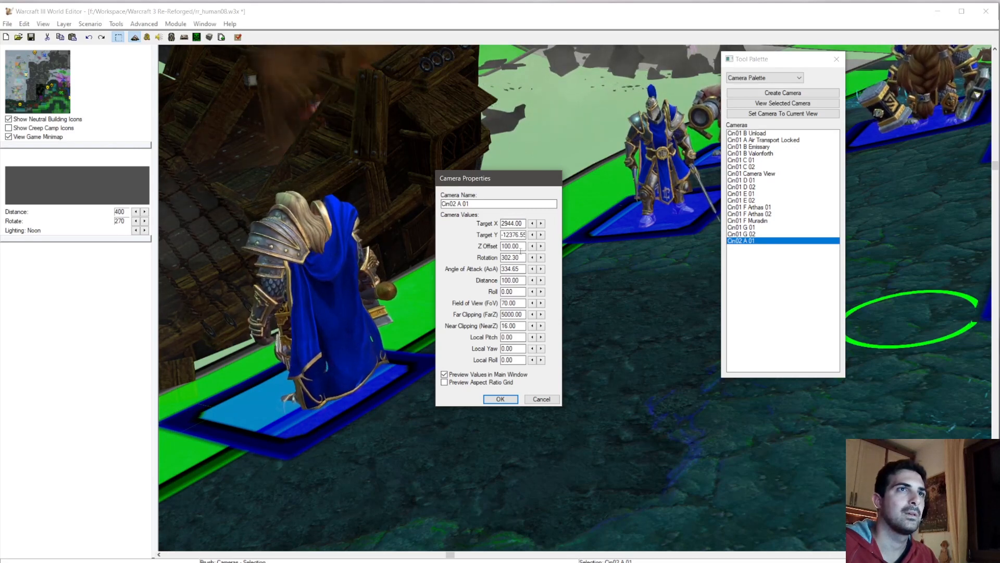
Step: Increase Cin02 A 01's rotation to 310.30
click(541, 257)
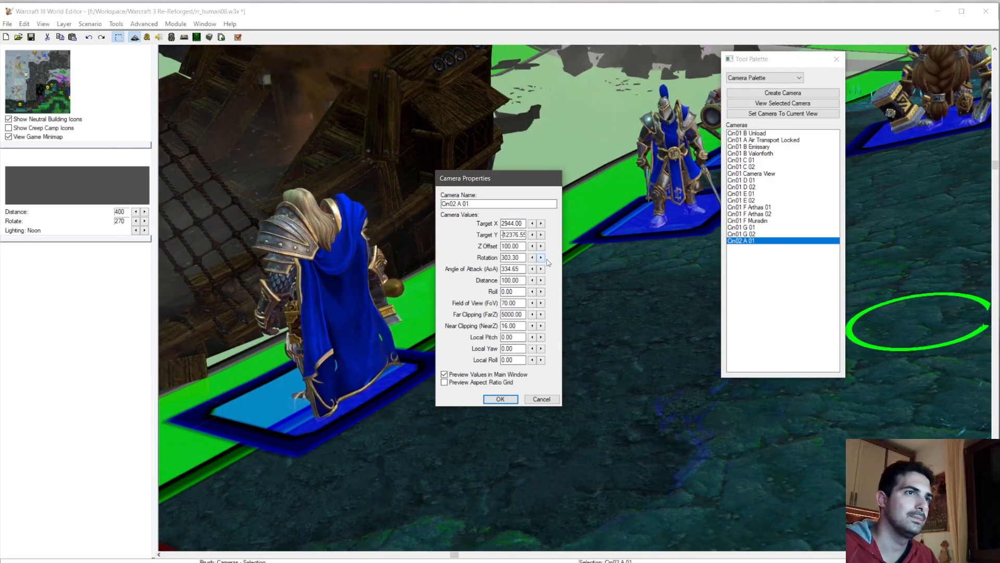
click(540, 258)
click(541, 257)
click(541, 257)
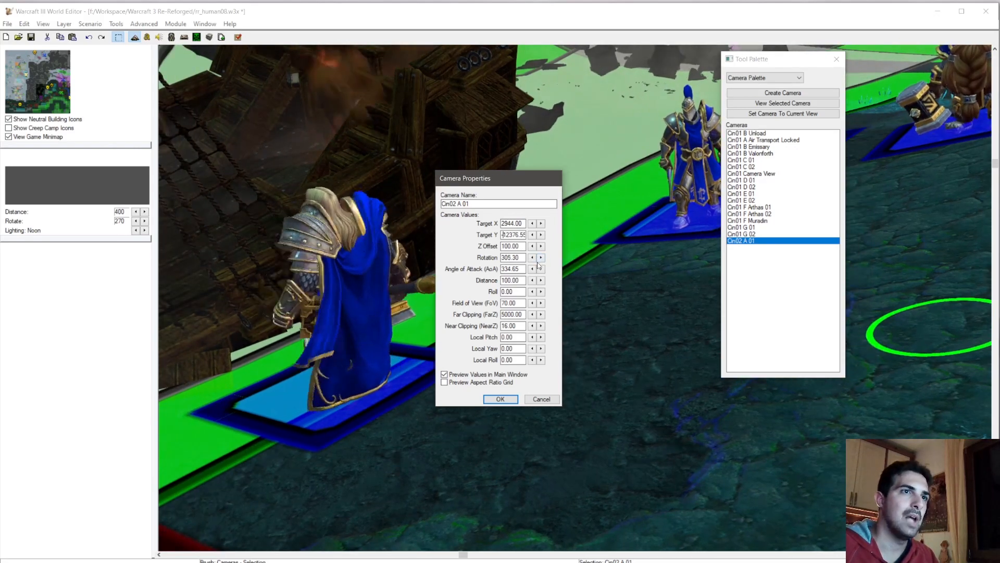
click(541, 258)
click(541, 257)
click(541, 257)
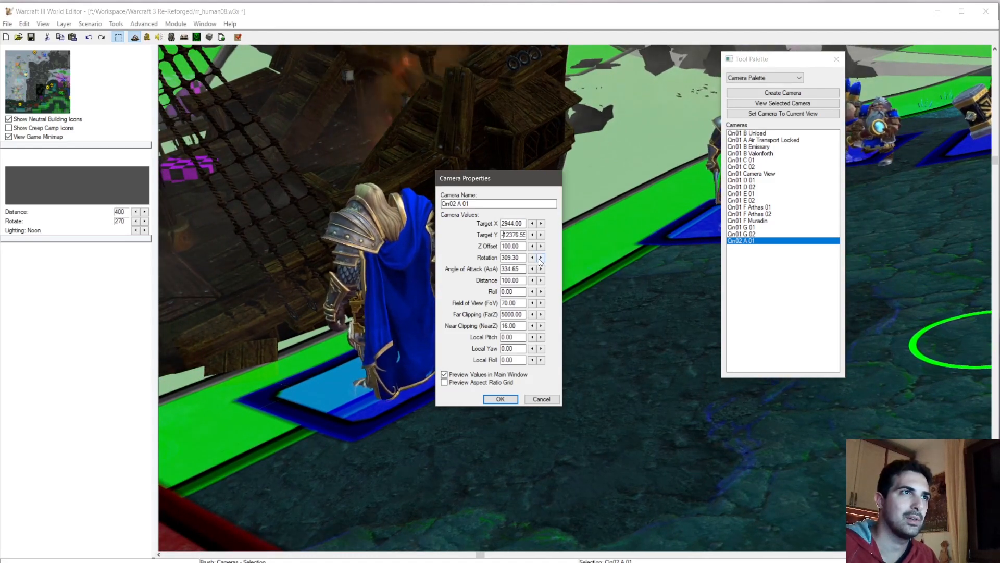
click(541, 257)
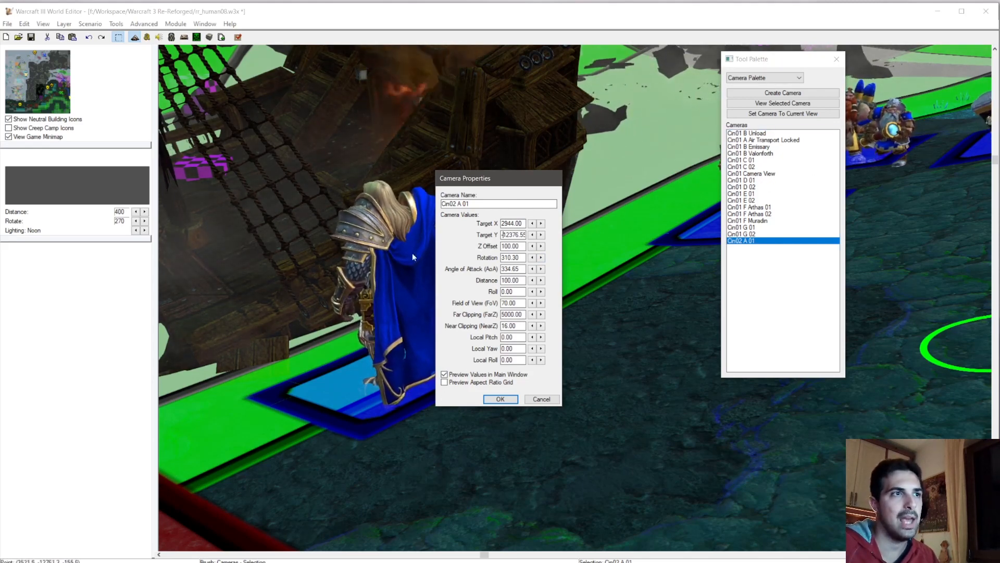
Step: Narrow Cin02 A 01's field of view to 50 and move its Target Y to -12323.55
drag(505, 303, 499, 303)
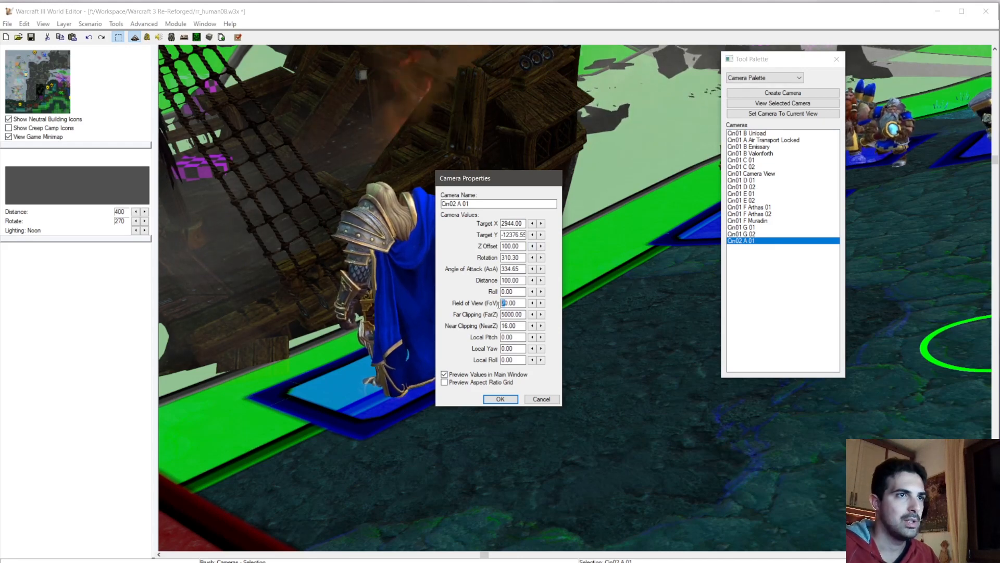
text(5)
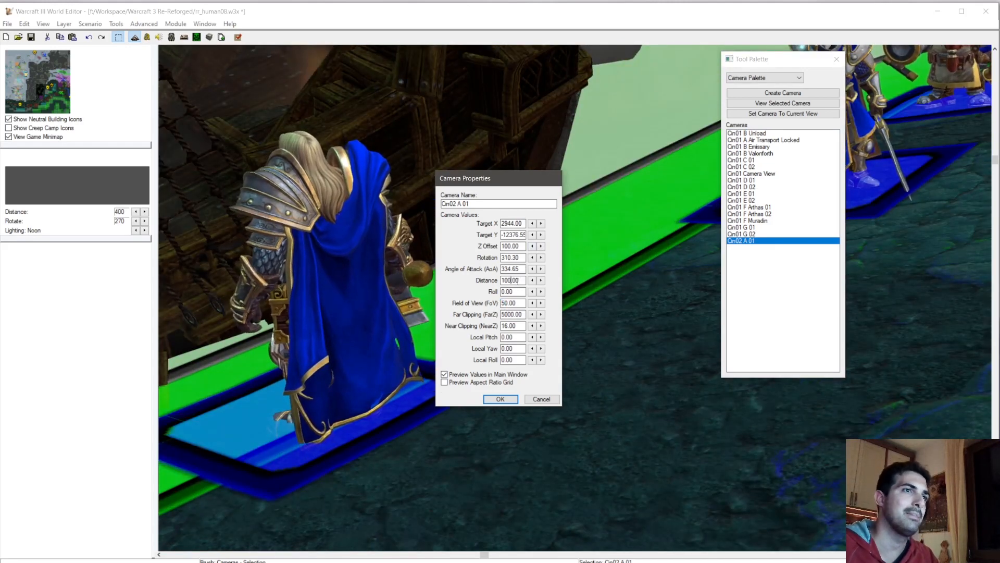
click(541, 235)
drag(541, 235, 541, 235)
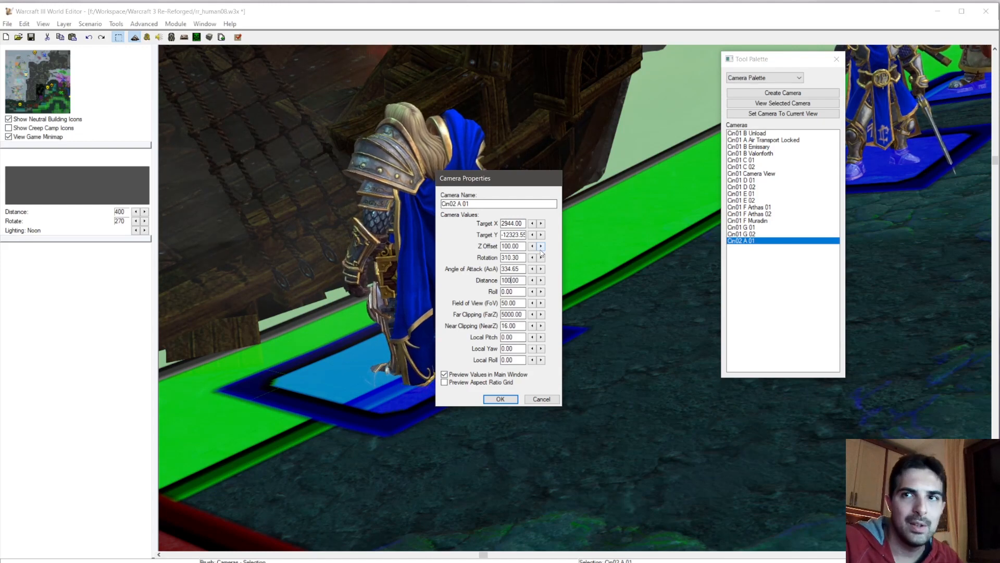
Step: Raise Cin02 A 01's Z offset to 125 and its angle of attack to 336.65
click(541, 246)
click(540, 246)
drag(541, 246, 540, 247)
click(540, 270)
click(540, 269)
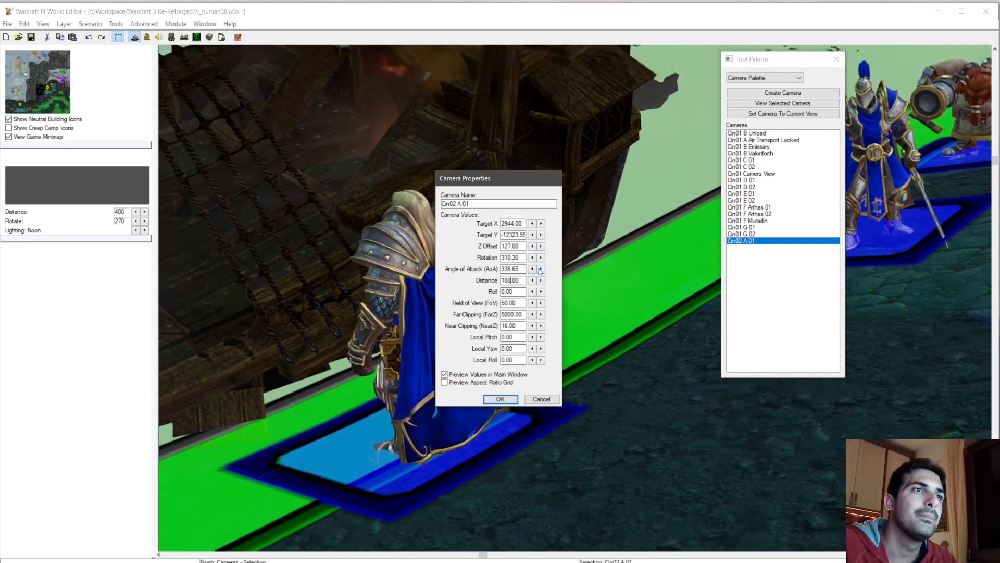
click(532, 248)
click(541, 246)
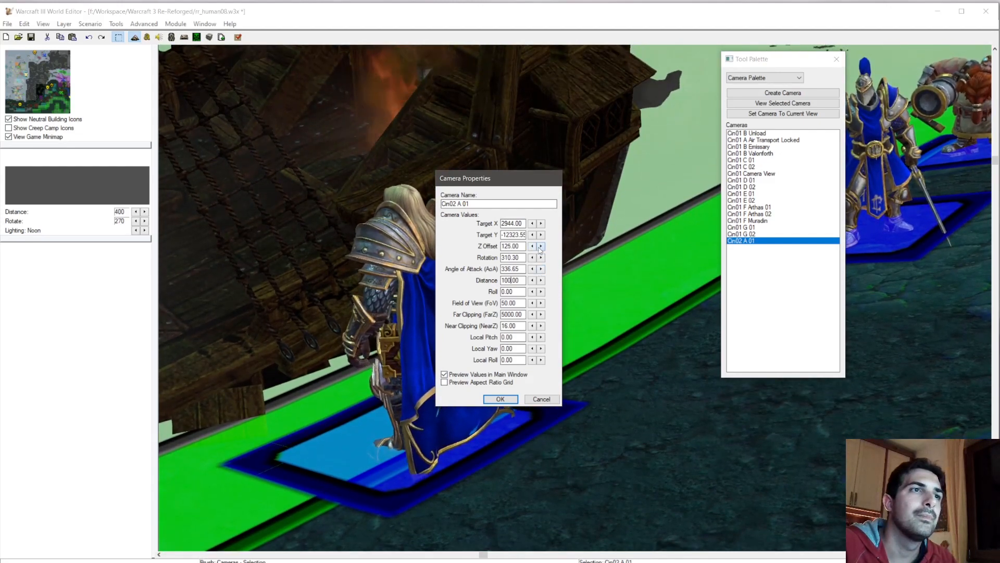
Step: Set Cin02 A 01's distance to 50 and Target Y to -12345.55, and apply the camera properties
drag(502, 280, 509, 280)
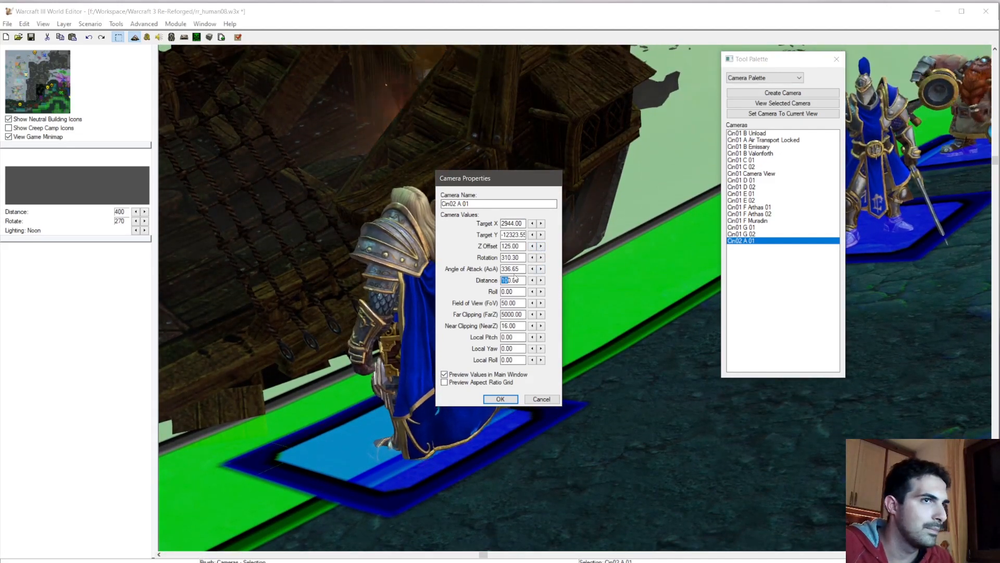
text(5)
click(518, 258)
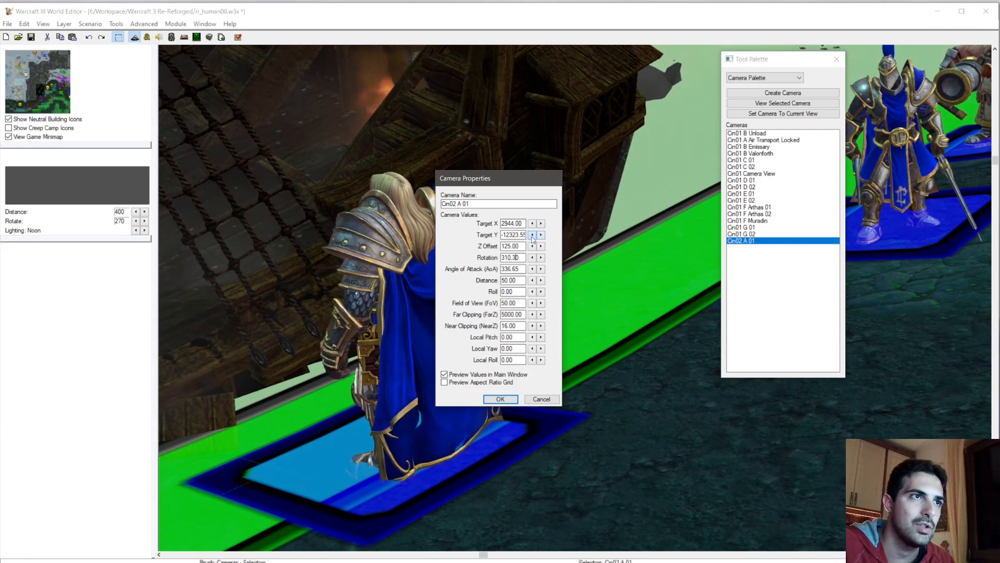
click(532, 235)
click(531, 235)
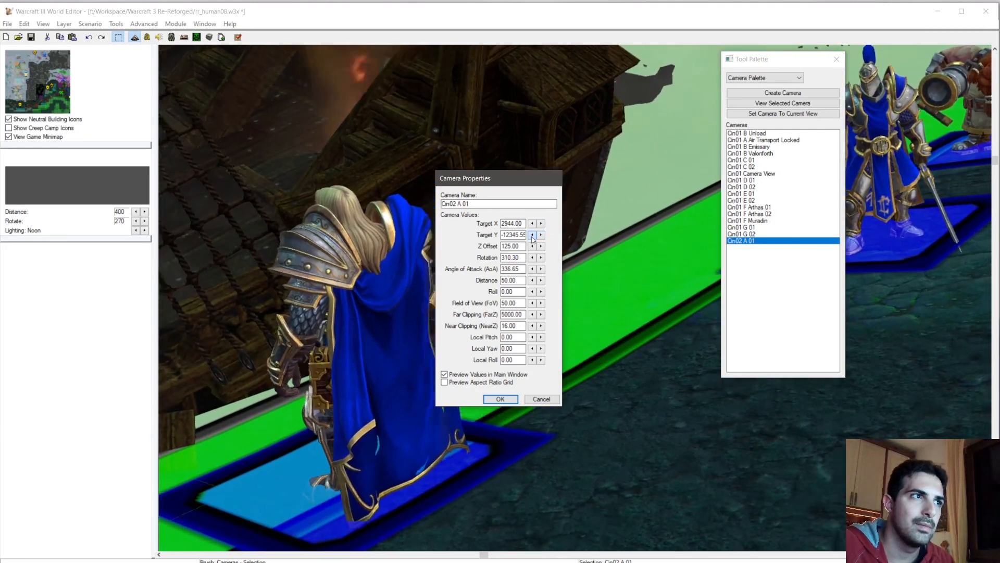
click(499, 399)
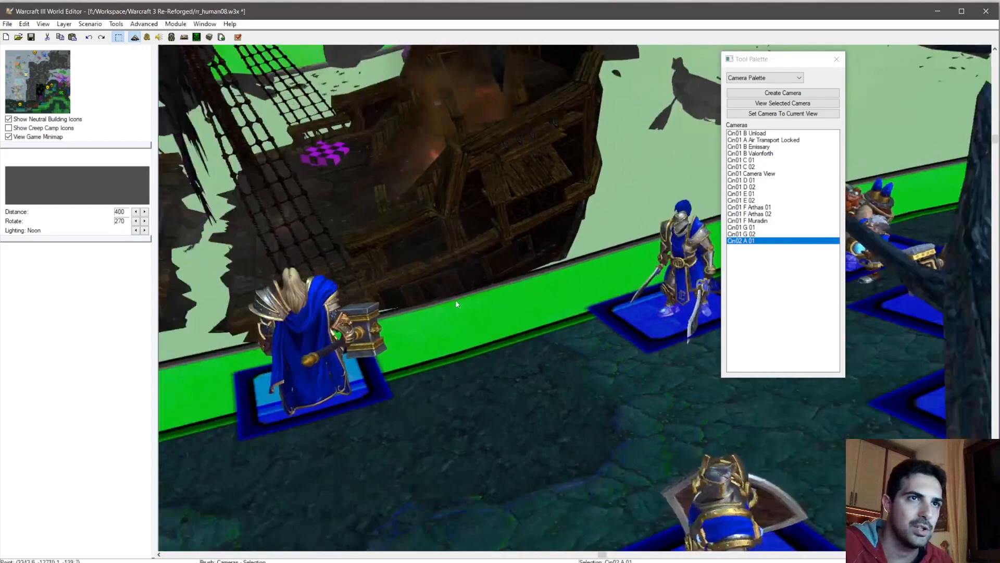
Step: Move the Cin02 Muradin region closer to the paladin, onto the open ground beside him
ctrl+right_drag(456, 302, 723, 418)
scroll(522, 346, down, 6)
ctrl+right_drag(522, 346, 596, 281)
scroll(595, 284, up, 5)
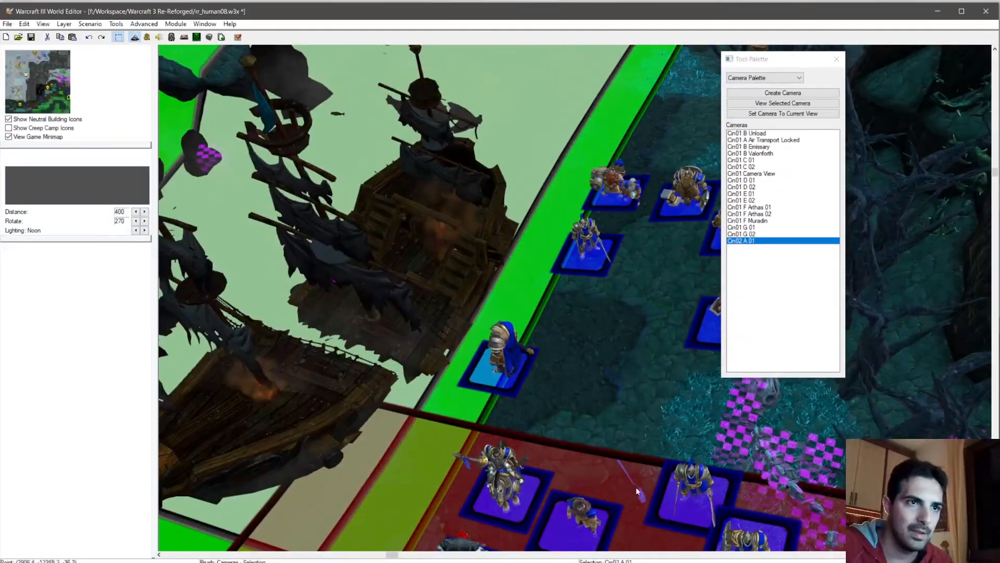
click(755, 78)
click(753, 105)
ctrl+right_drag(599, 183, 656, 183)
drag(651, 136, 601, 257)
Step: Move the Muradin Bronzebeard unit onto its relocated region beside the paladin
click(763, 78)
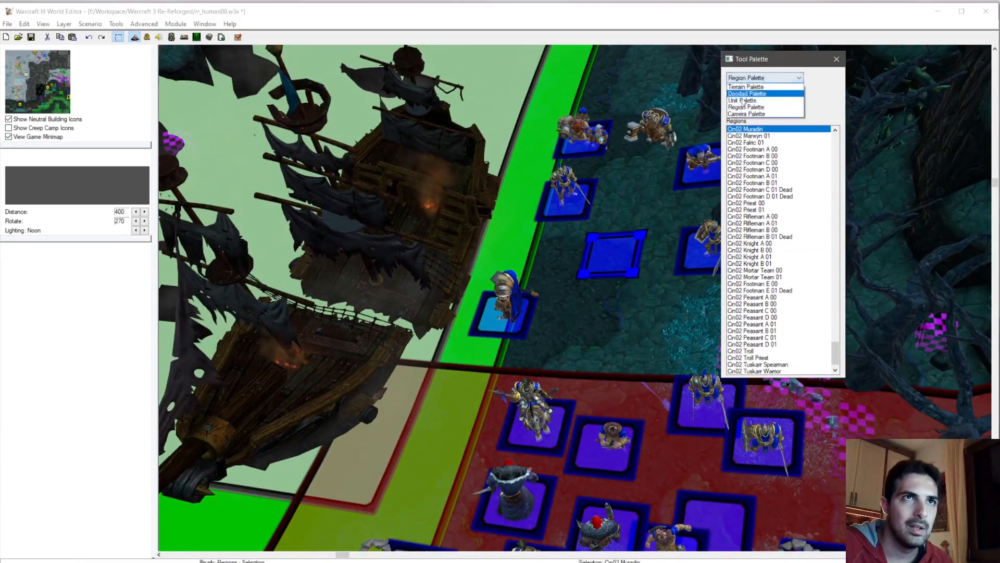
click(755, 99)
drag(648, 124, 616, 258)
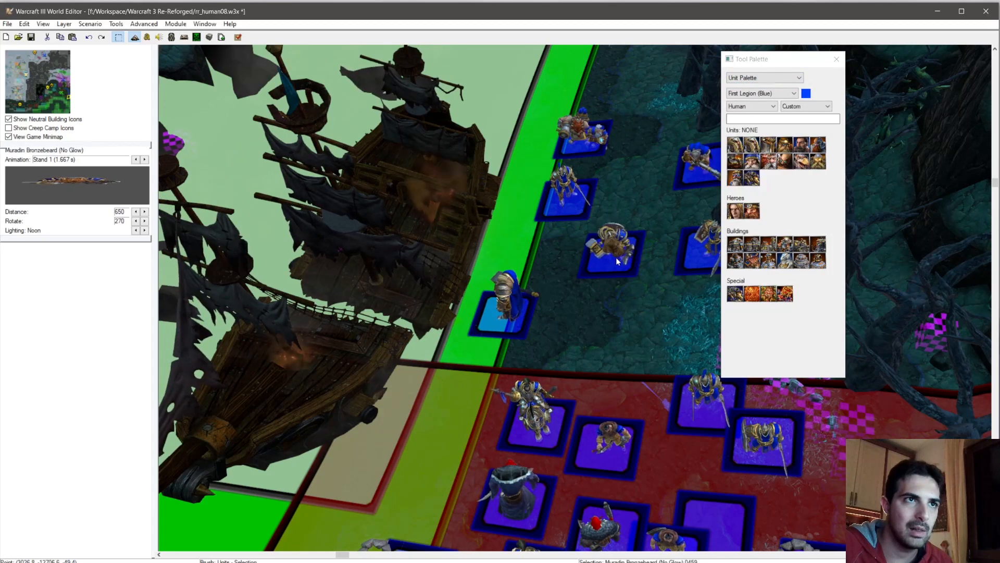
Step: Move the rifleman's region below the footman and the mortar team's region beside the paladin, and place the Mortar Team unit on it
click(763, 78)
click(757, 107)
key(Right)
key(Down)
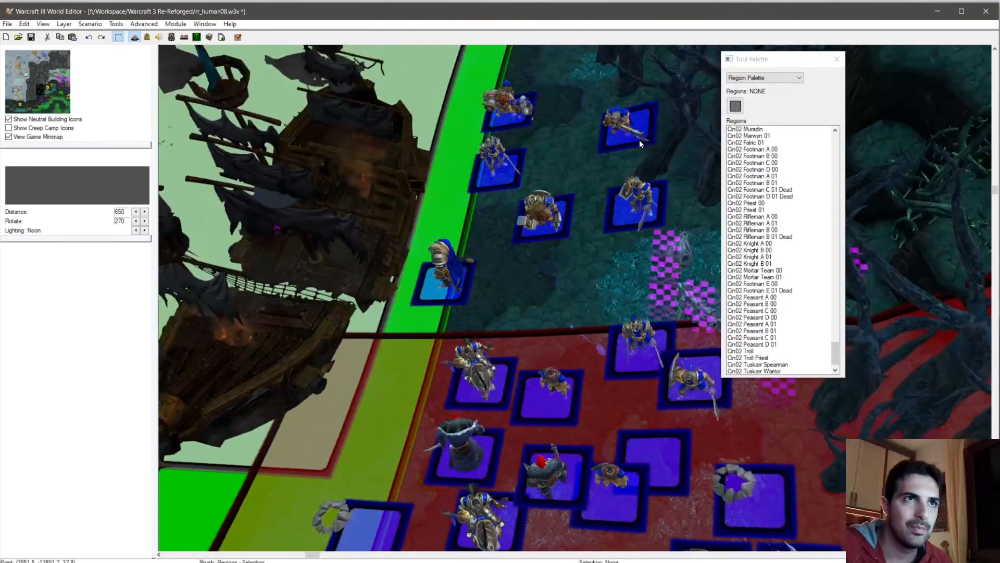
click(613, 275)
drag(520, 128, 454, 227)
click(764, 100)
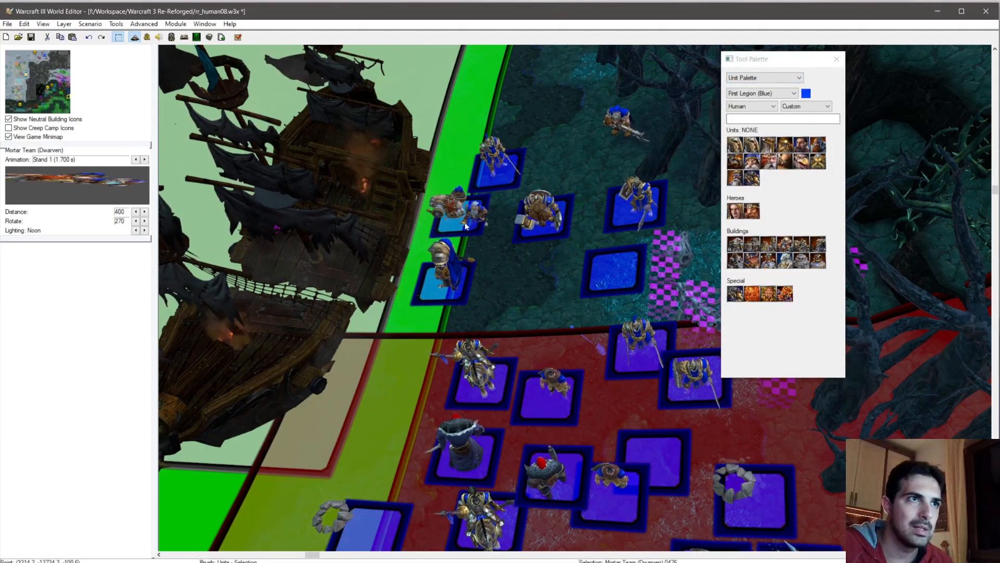
Step: Place the Rifleman unit on its relocated region below the footman and check the arrangement through the Cin02 A 01 camera
drag(599, 248, 614, 283)
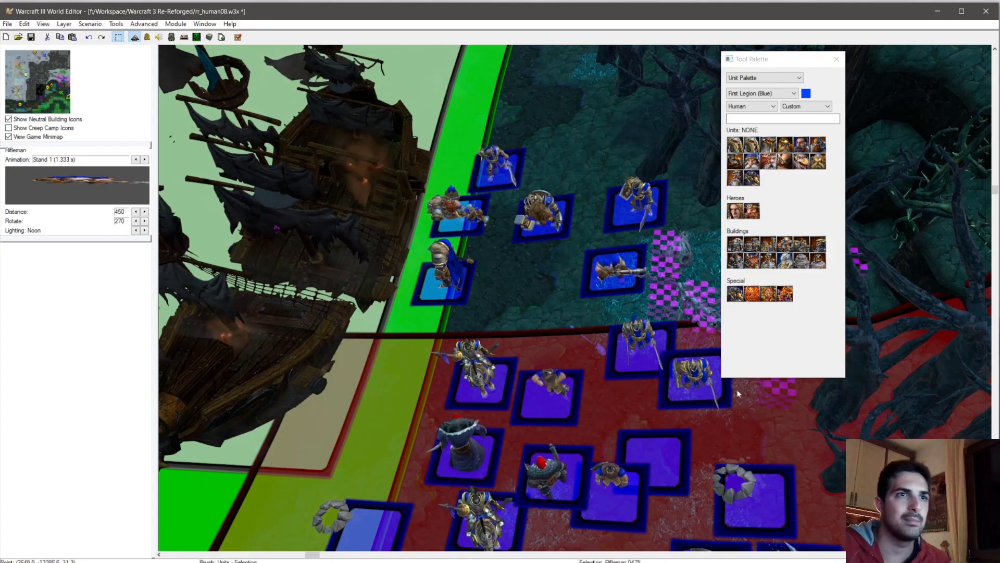
right_drag(544, 260, 520, 202)
ctrl+right_drag(546, 321, 614, 229)
click(765, 77)
click(746, 113)
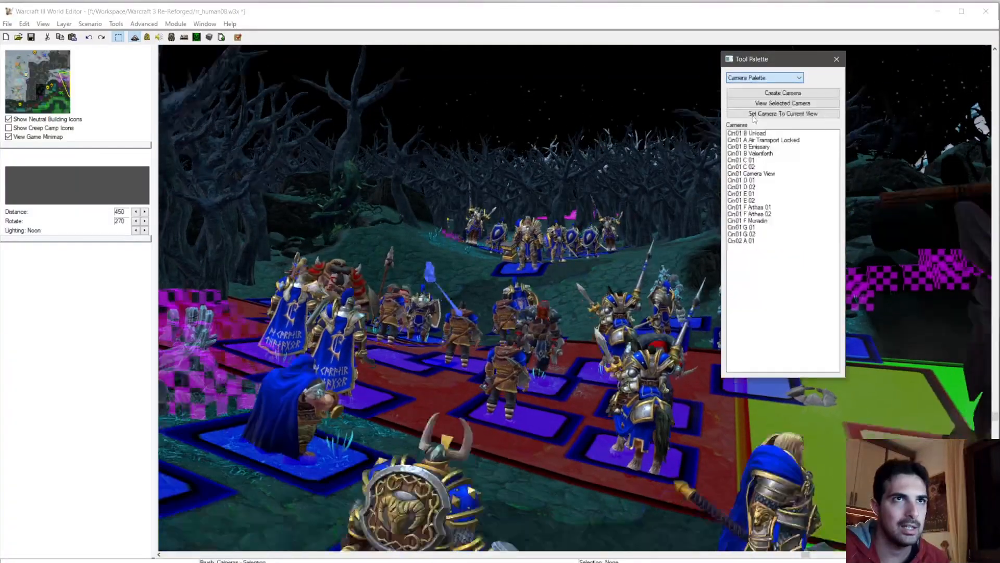
double_click(743, 242)
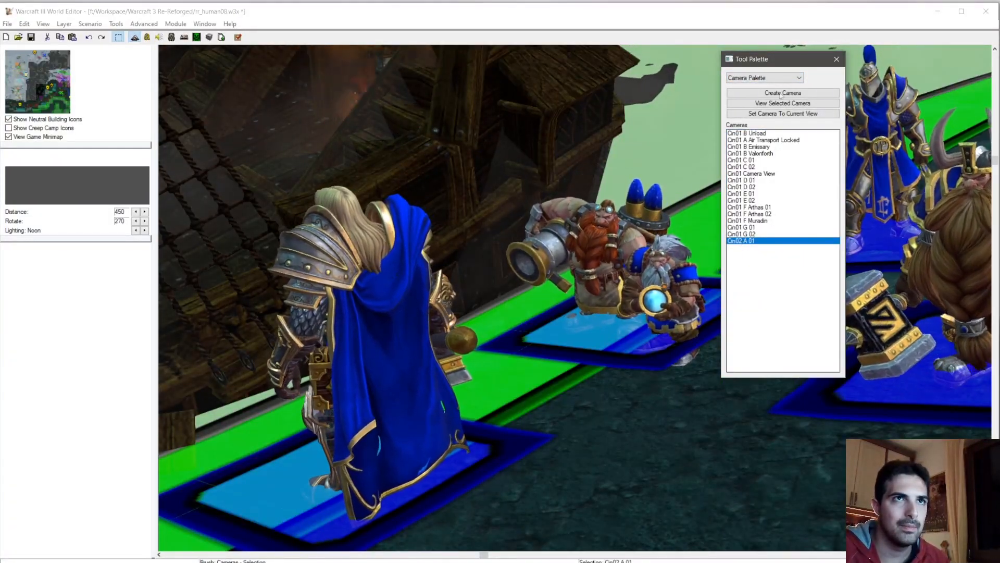
Step: Move the Muradin Bronzebeard unit closer to the paladin and shift the Cin02 Muradin region beneath him
click(765, 77)
click(761, 100)
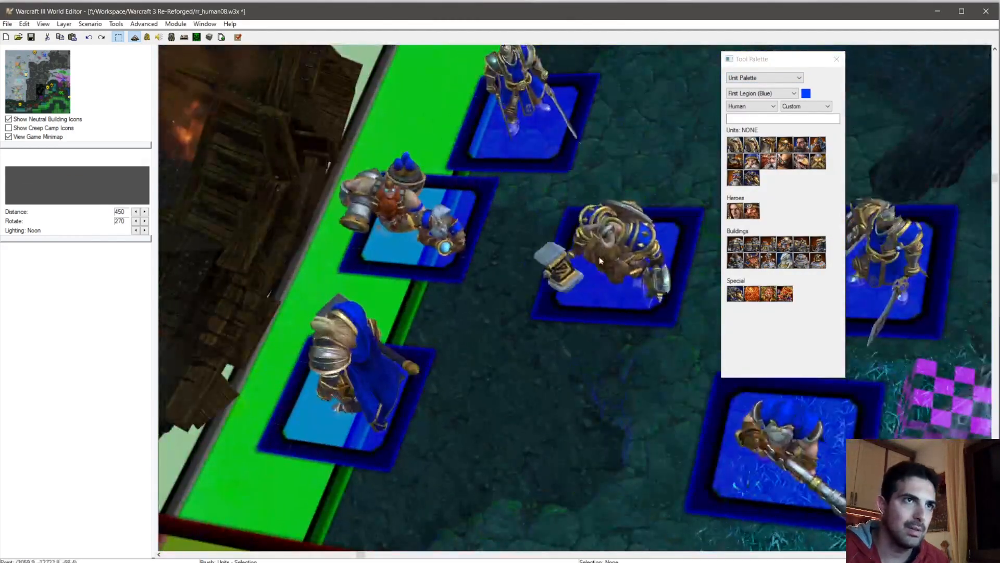
drag(599, 256, 554, 320)
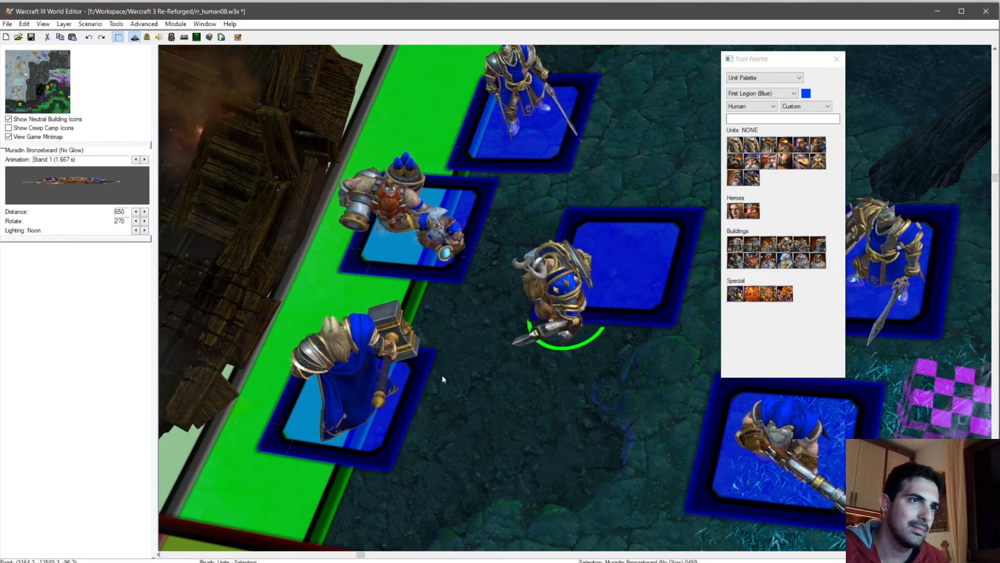
click(764, 77)
click(745, 109)
click(745, 129)
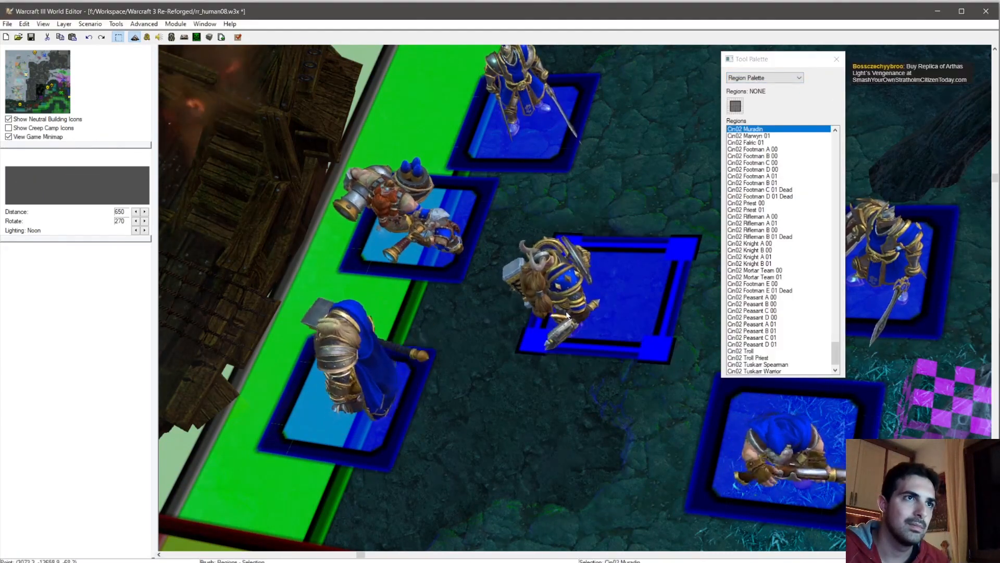
mouse_move(542, 306)
mouse_down()
mouse_move(560, 295)
mouse_move(553, 332)
mouse_move(526, 297)
mouse_up()
Step: Create a new camera from a view behind Muradin and the paladin, looking towards the assembled troops
click(764, 78)
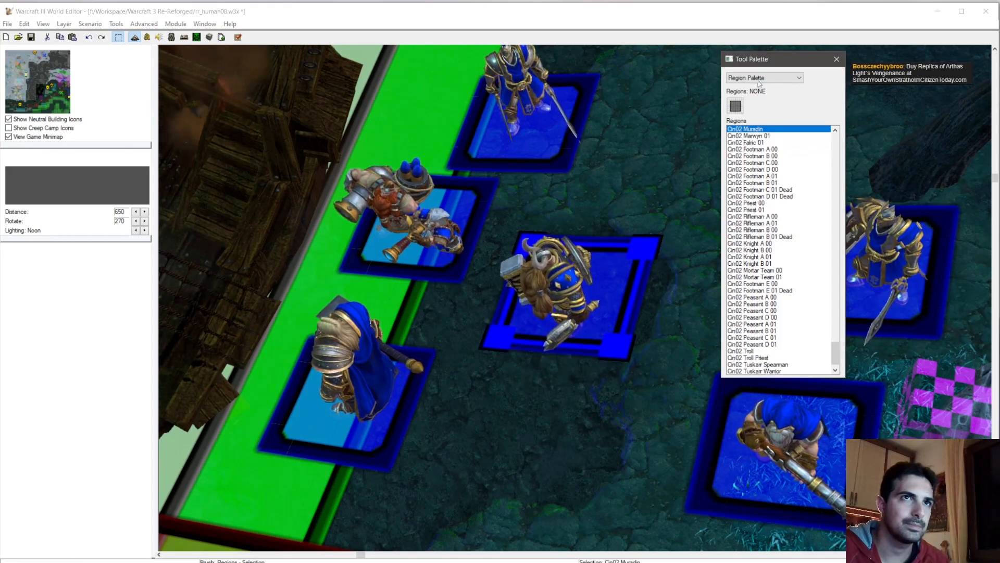
click(750, 114)
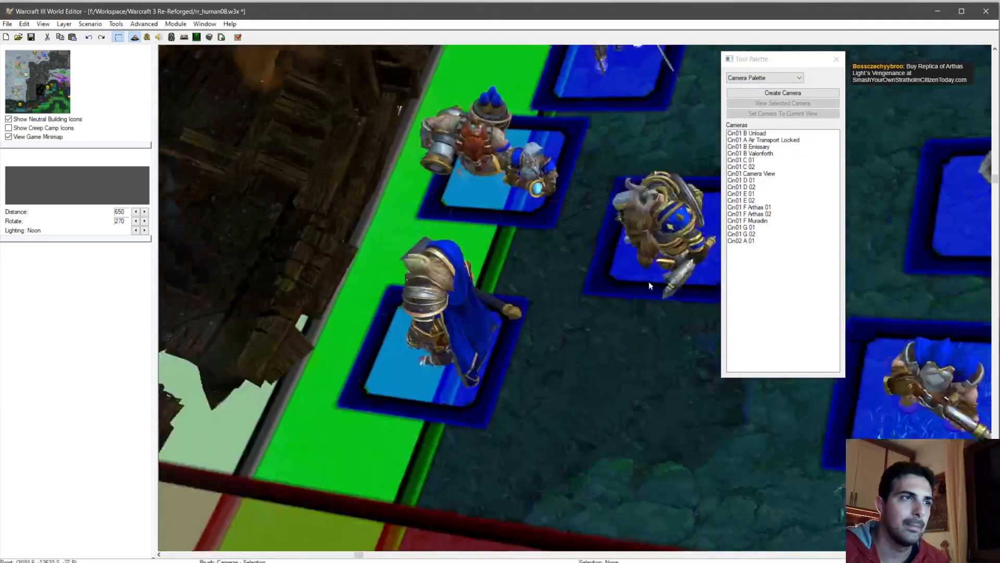
ctrl+right_drag(474, 273, 552, 284)
double_click(745, 133)
click(577, 324)
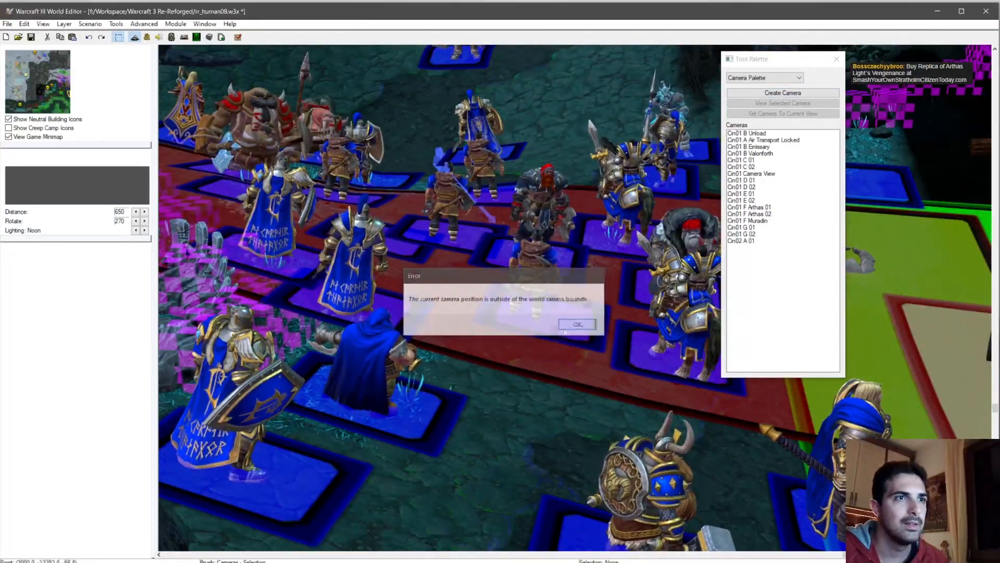
click(784, 93)
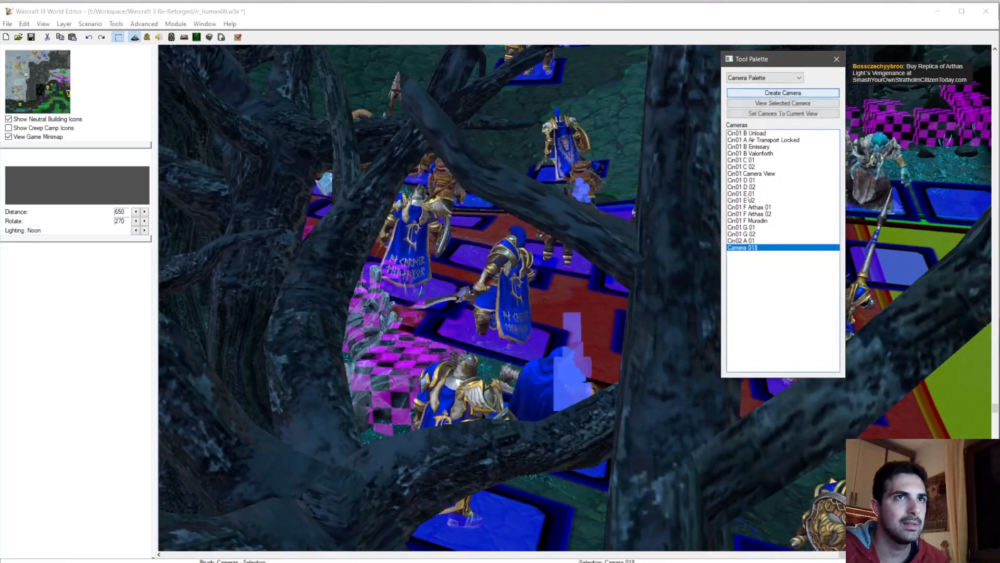
Step: Preview the new camera's values in the main window and set its Target X to 2944 and rotation to 100.60
ctrl+right_drag(677, 229, 658, 238)
right_click(759, 248)
click(776, 258)
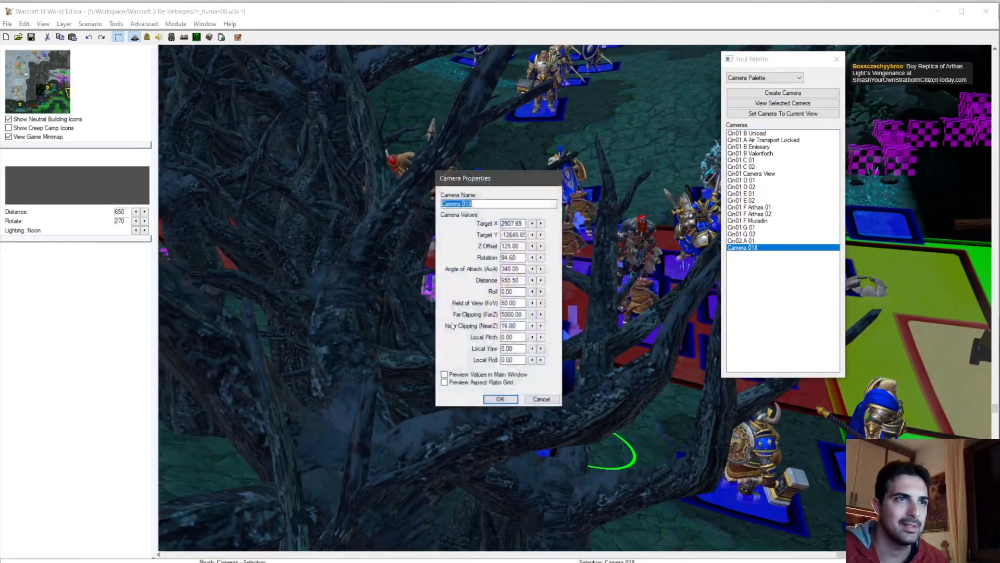
click(463, 374)
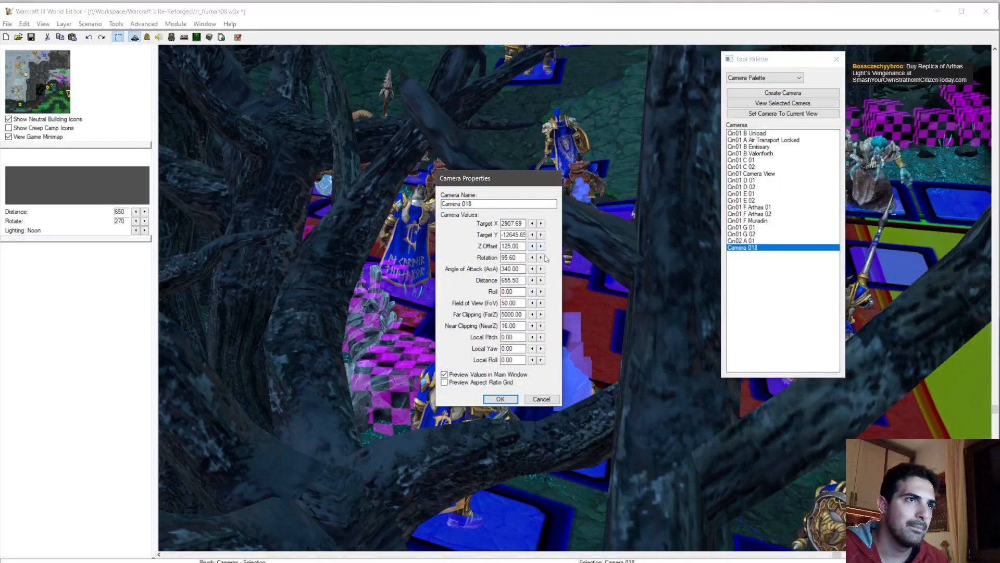
click(540, 257)
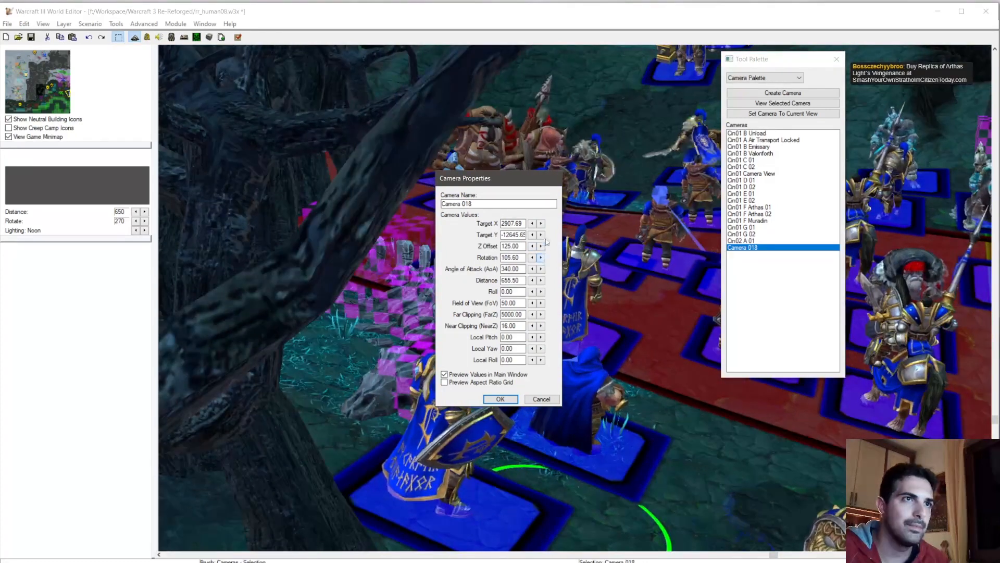
click(541, 223)
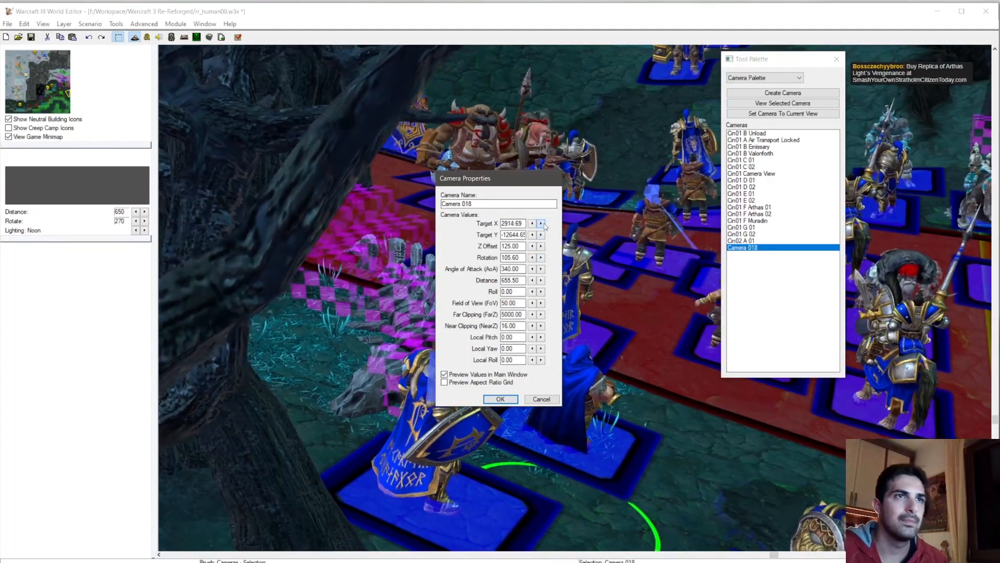
click(540, 223)
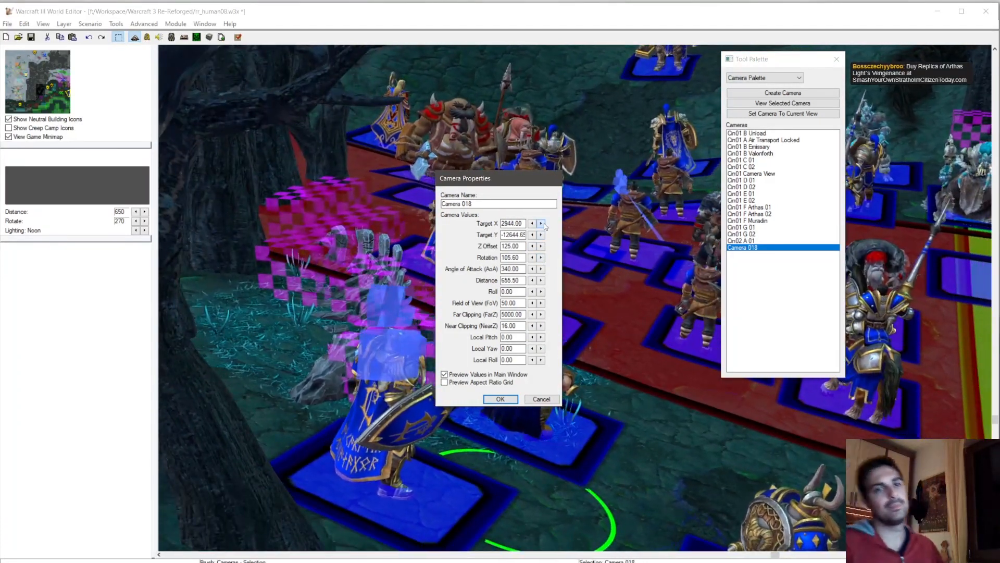
click(532, 257)
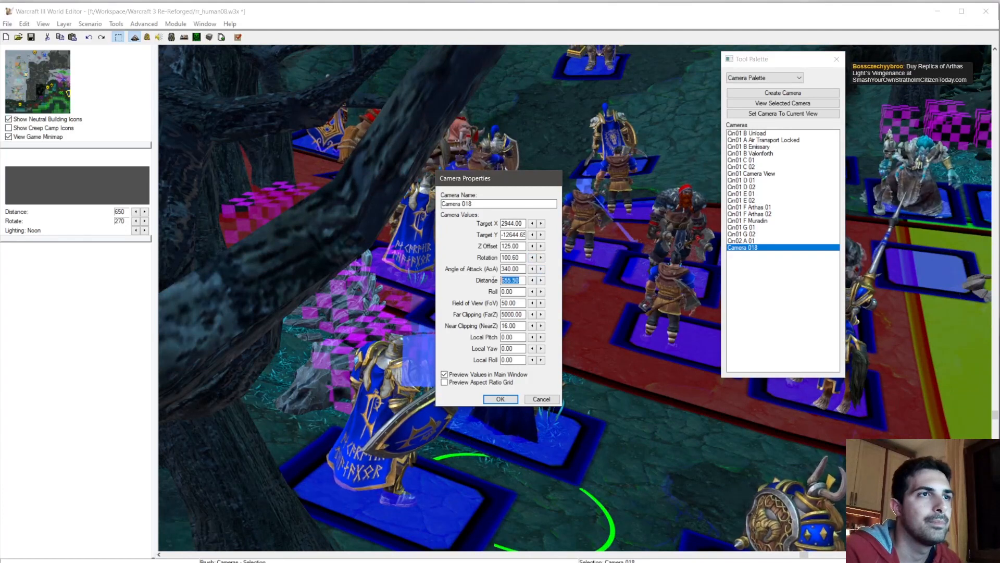
Step: Set the new camera's distance to 1000, angle of attack to 355 and rotation to 101.60
click(520, 246)
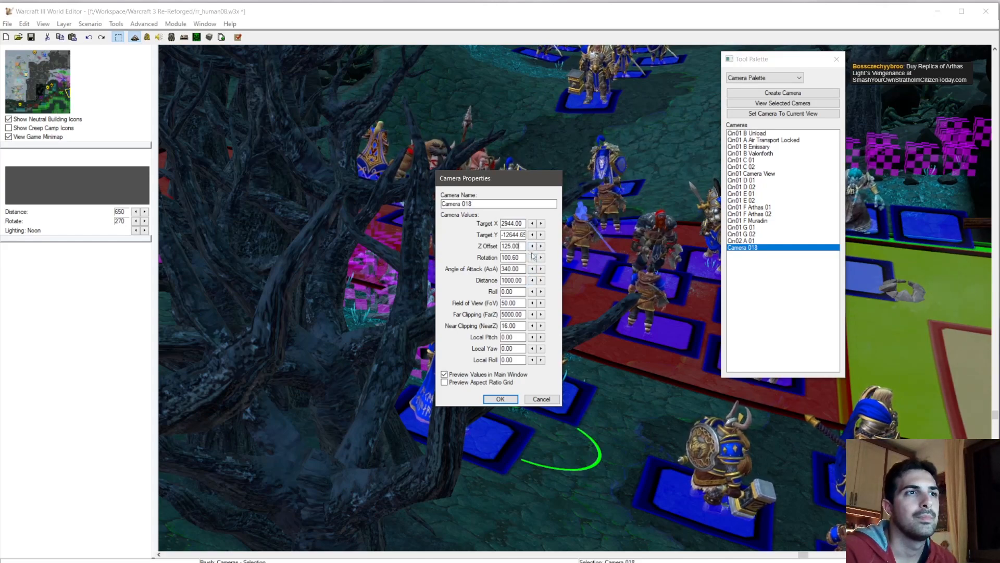
click(532, 268)
click(541, 268)
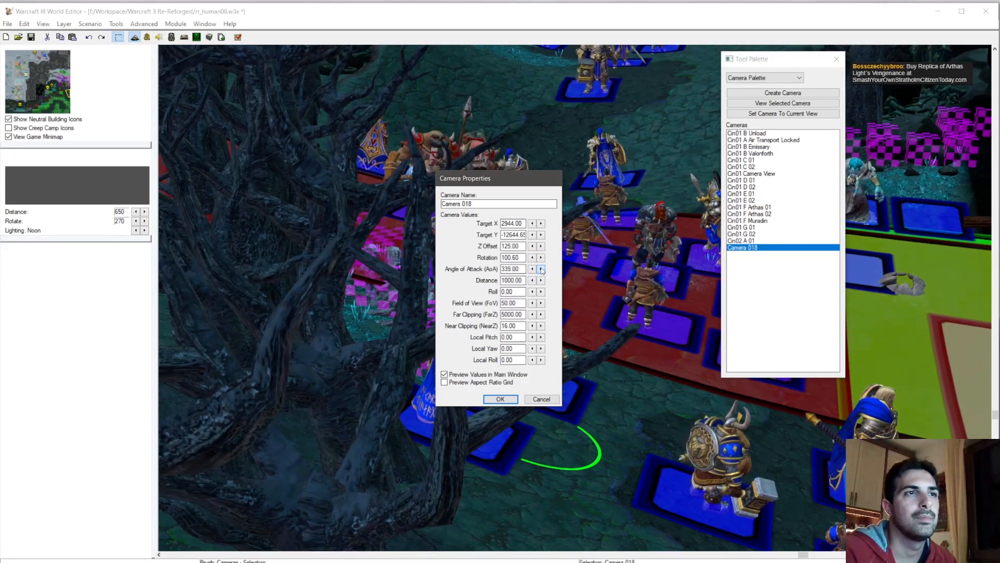
click(541, 269)
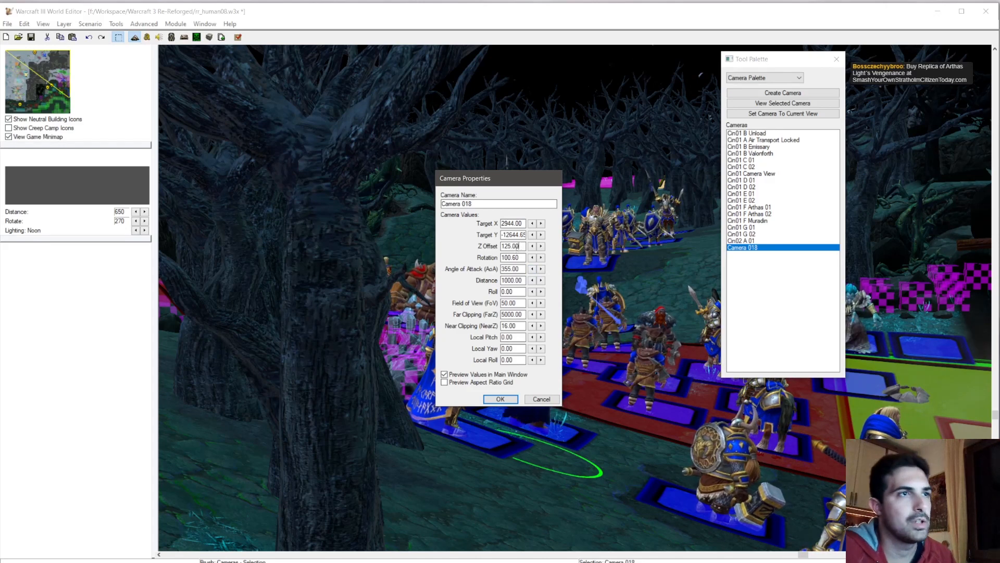
click(541, 257)
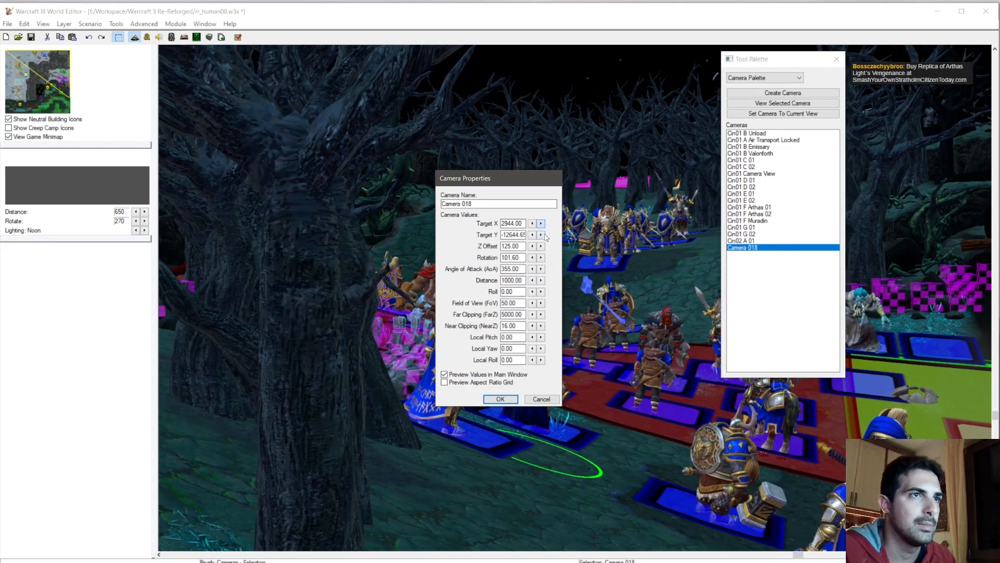
Step: Set the camera's Target Y to -12296.65, Z offset to 30 and rotation to 114.60
drag(544, 237, 545, 237)
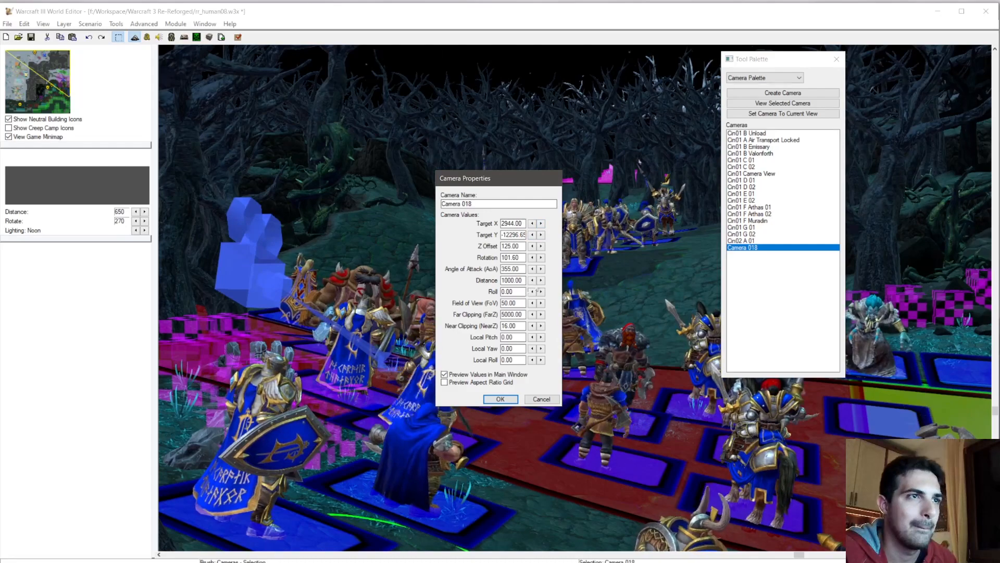
drag(540, 258, 540, 258)
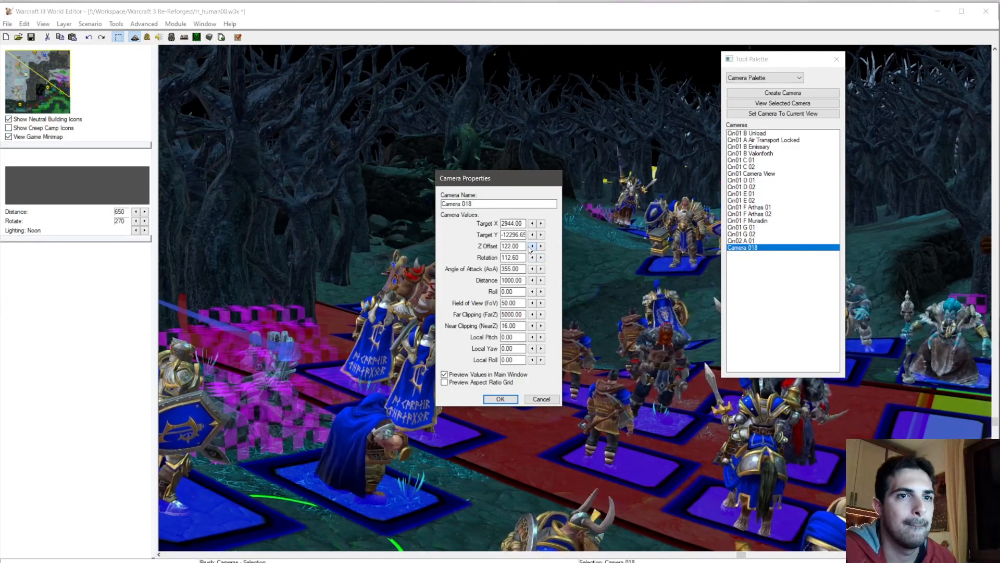
drag(531, 247, 530, 247)
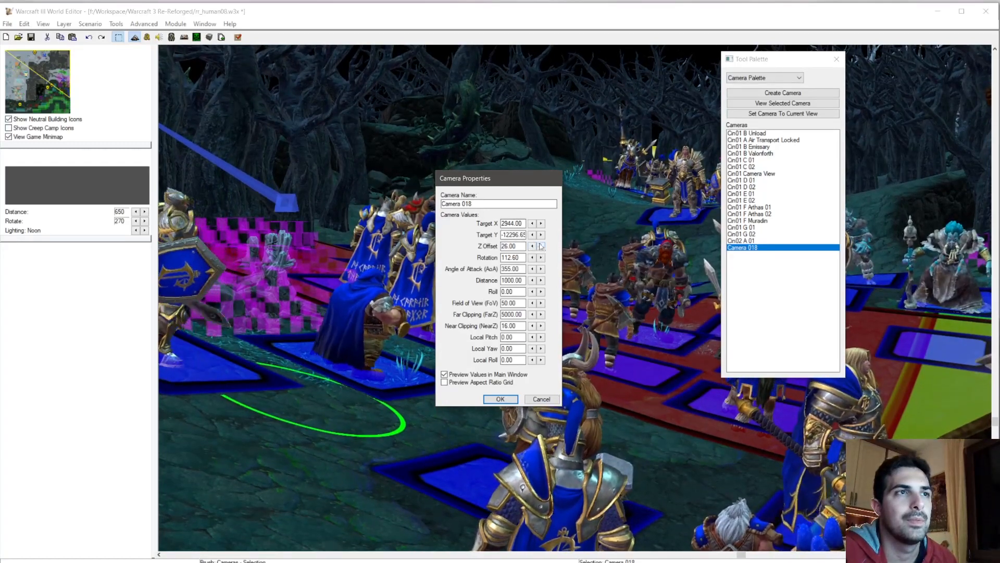
drag(541, 258, 542, 259)
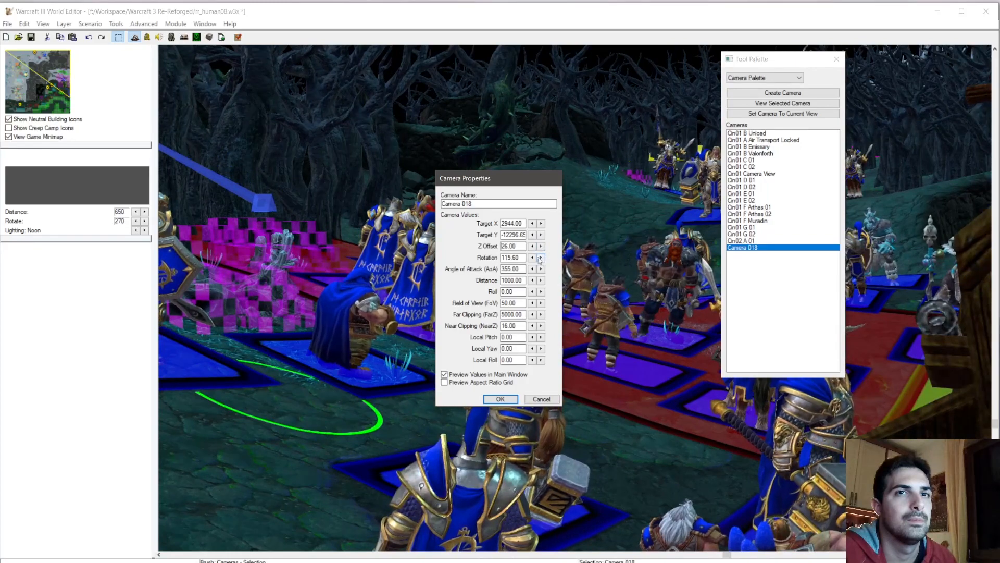
click(532, 258)
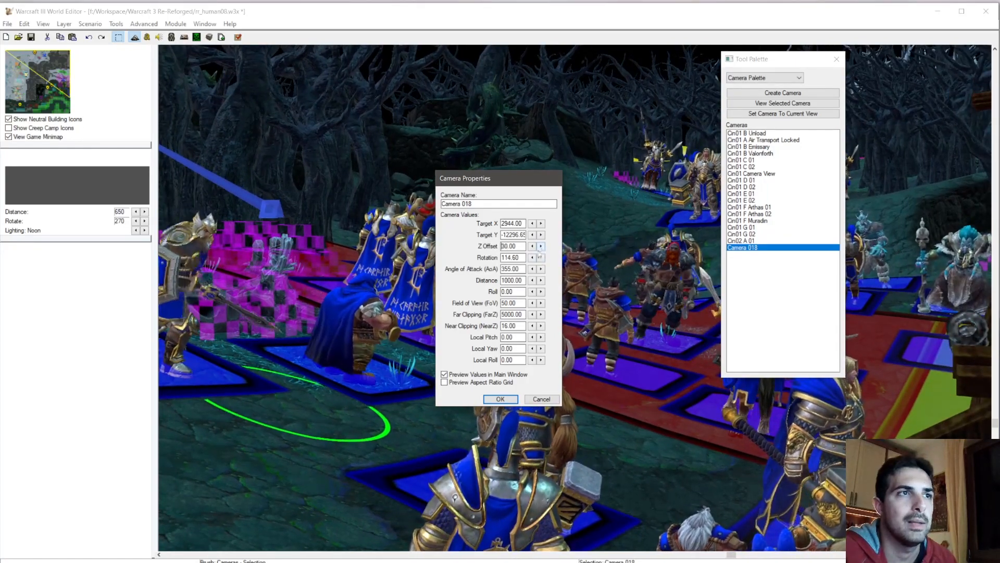
Step: Tighten the shot behind Muradin by setting the camera's distance to 700 and field of view to 60
click(516, 268)
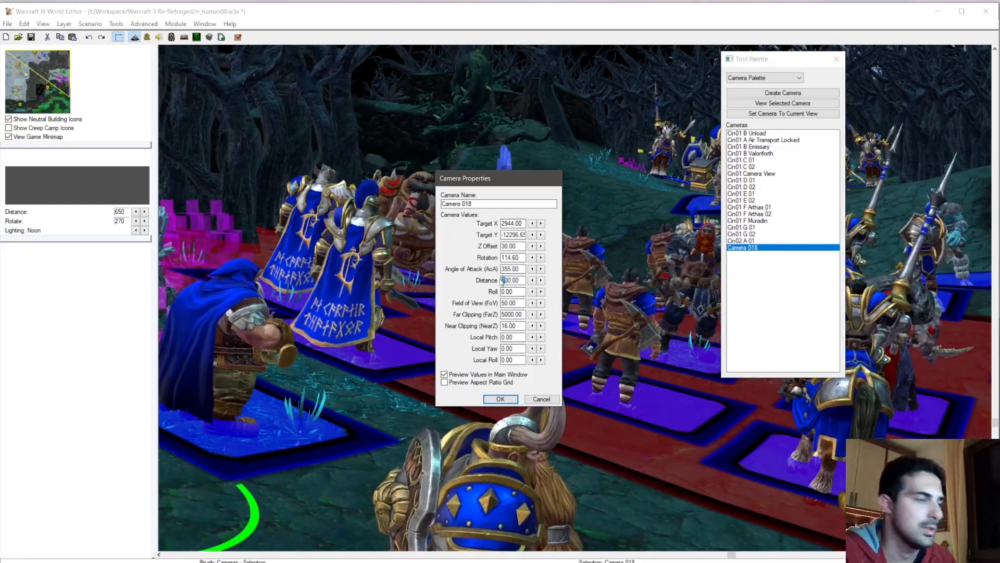
click(511, 268)
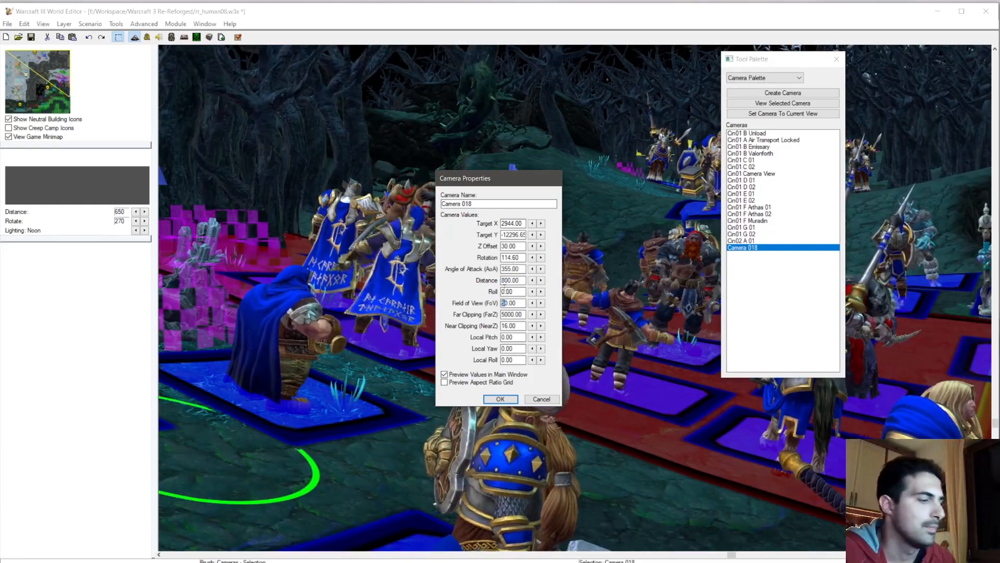
click(512, 269)
text(7)
click(508, 269)
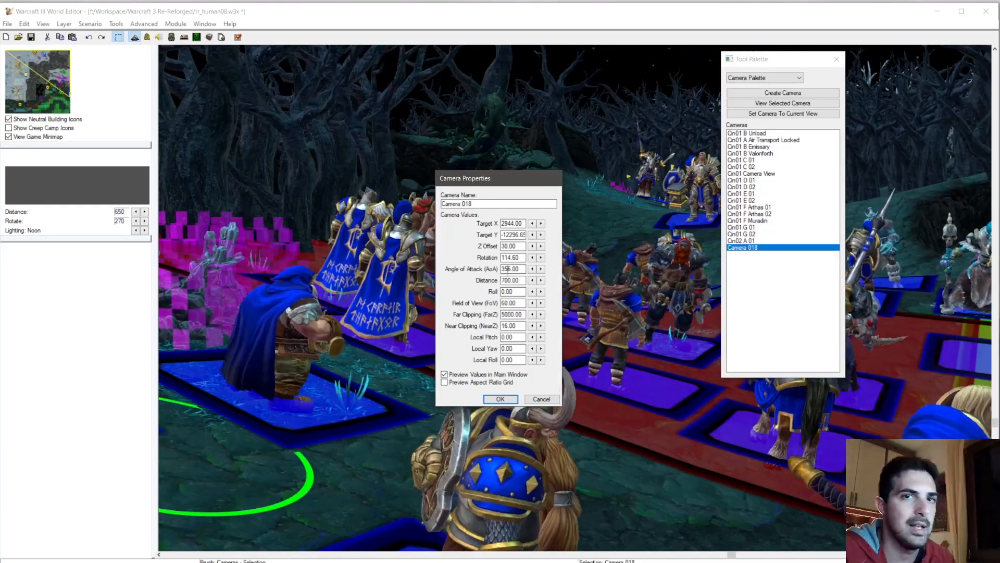
Step: Set the camera's rotation to 119.60, angle of attack to 356 and Z offset to 12
click(541, 259)
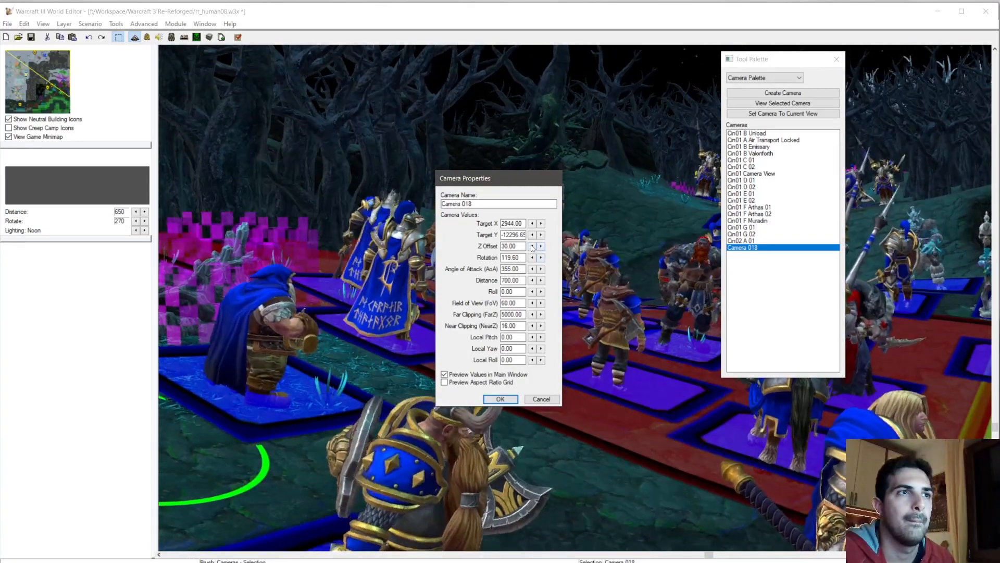
click(540, 269)
click(532, 245)
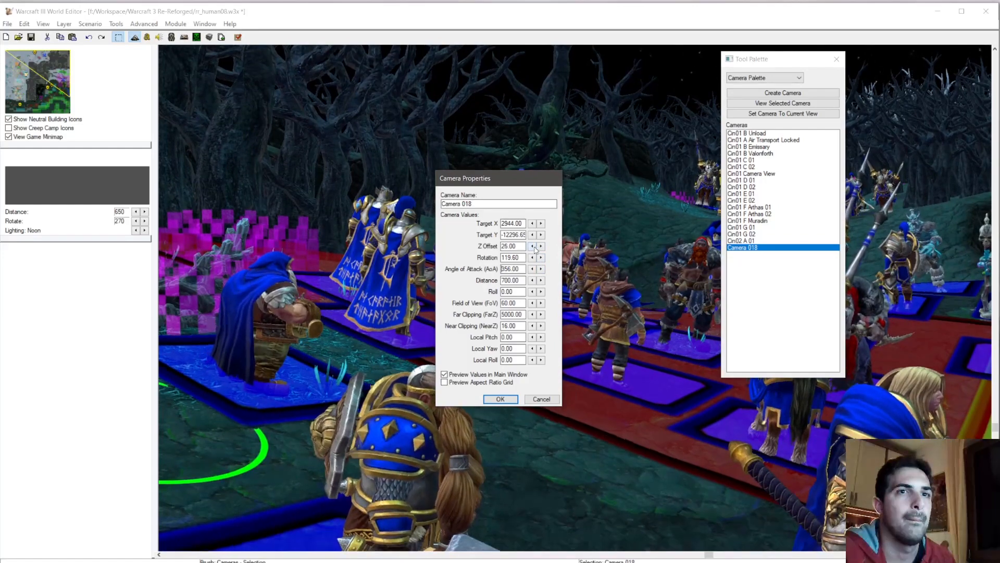
click(533, 246)
click(532, 246)
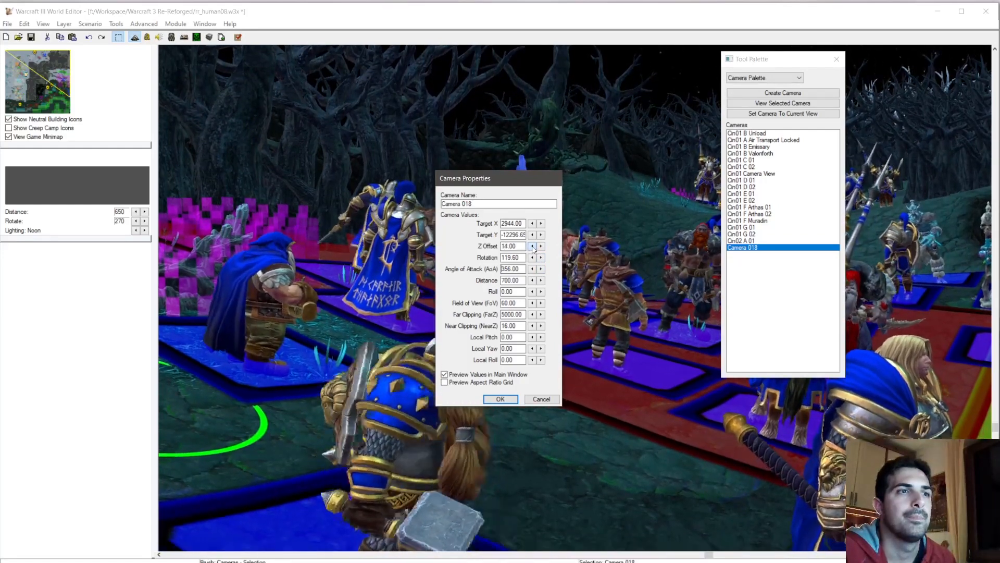
click(532, 245)
Step: Uncover the right side of the shot and set the camera's Target Y to -12248.65 and Z offset to 10
drag(791, 60, 667, 75)
click(802, 79)
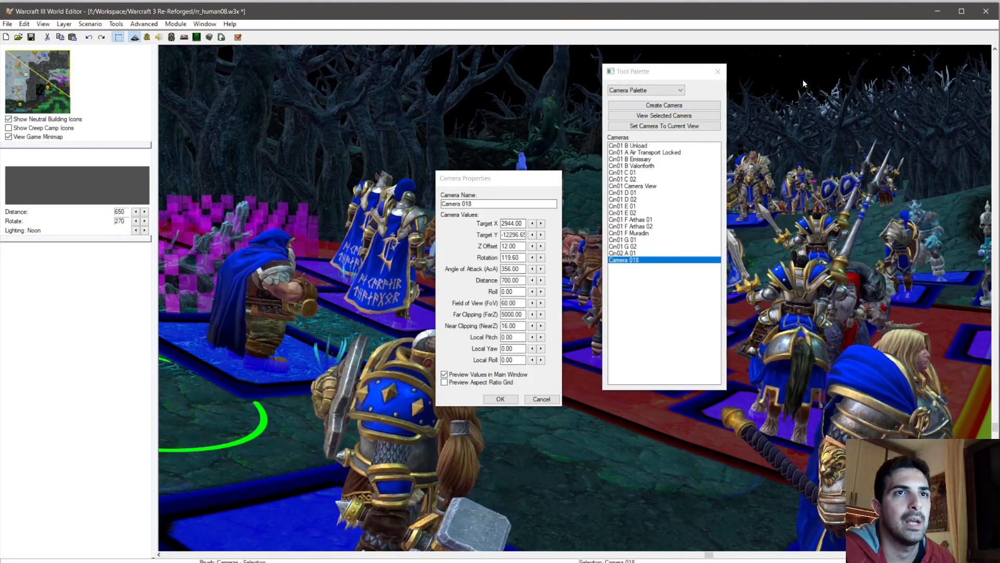
click(547, 237)
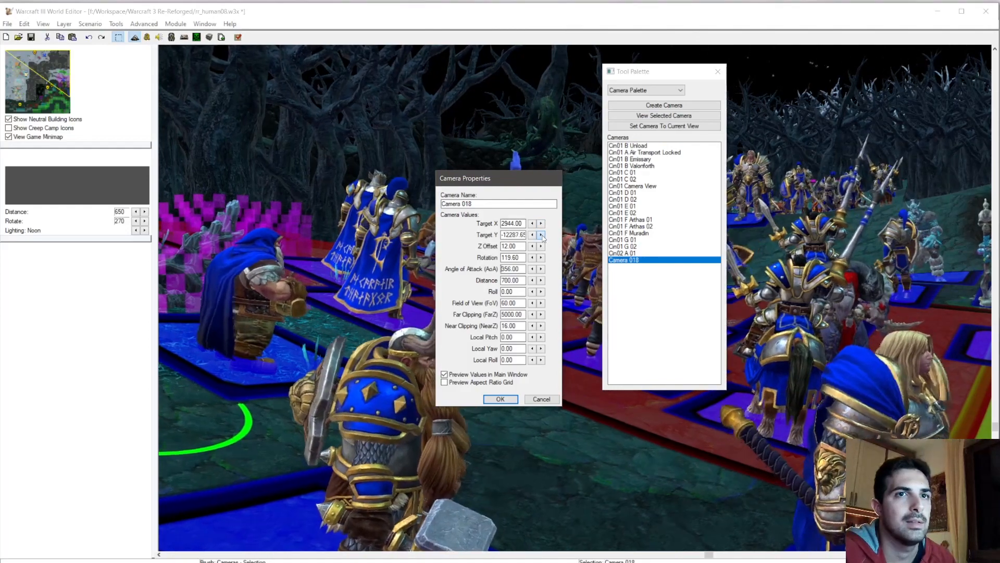
click(541, 235)
click(541, 235)
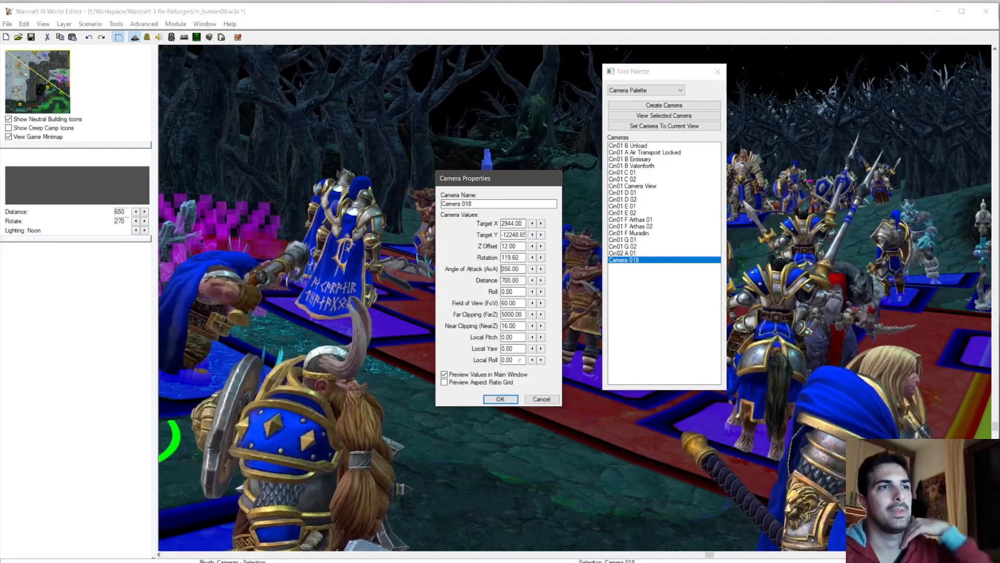
click(532, 245)
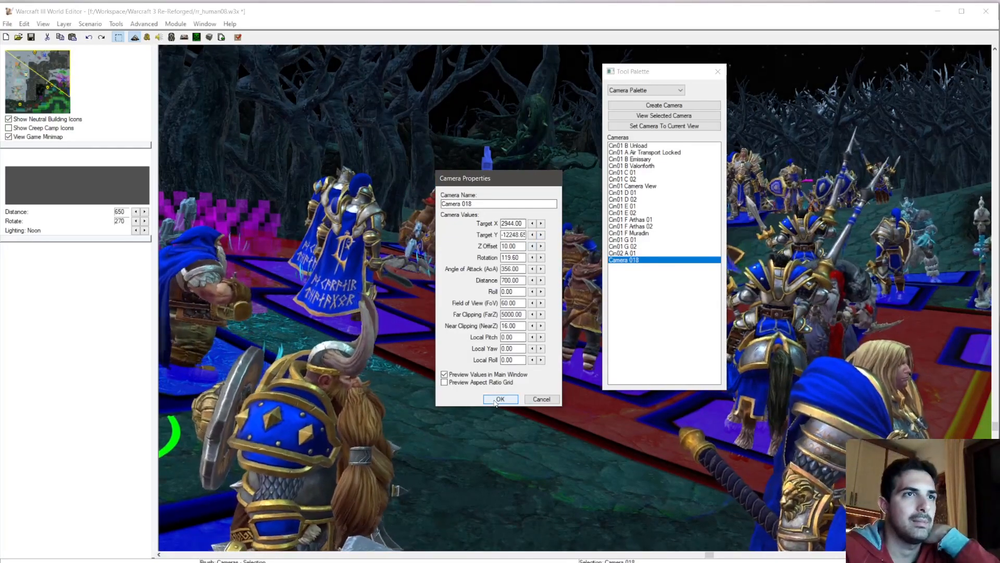
Step: Rename the new camera behind Muradin and the paladin to Cin02 B 01
double_click(466, 204)
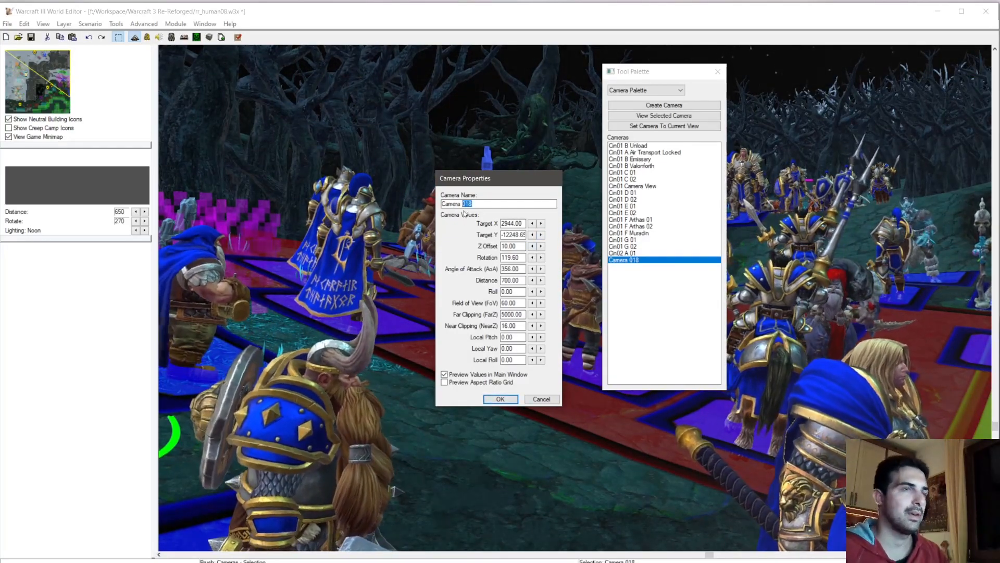
text(B 01)
key(Return)
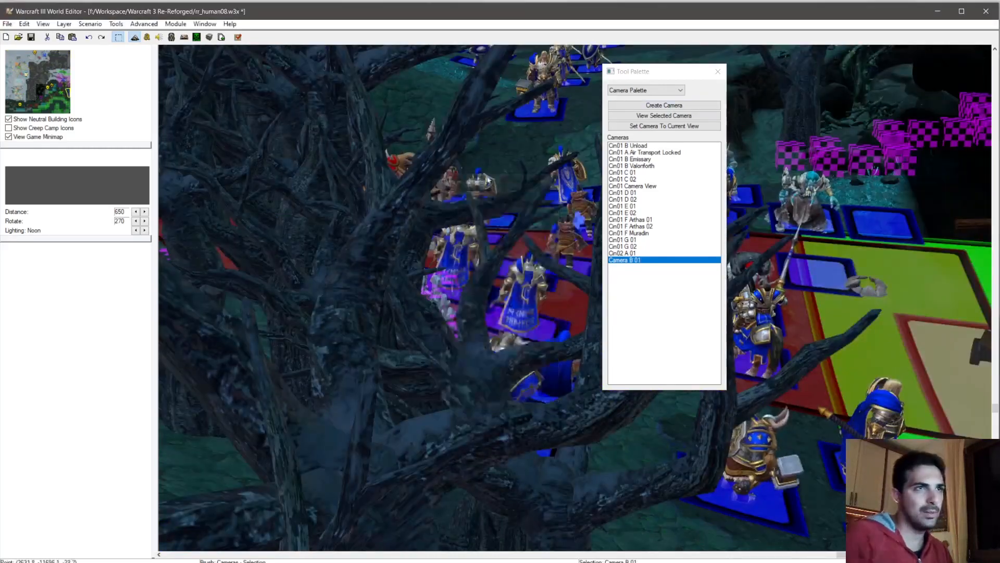
right_click(631, 264)
right_click(634, 260)
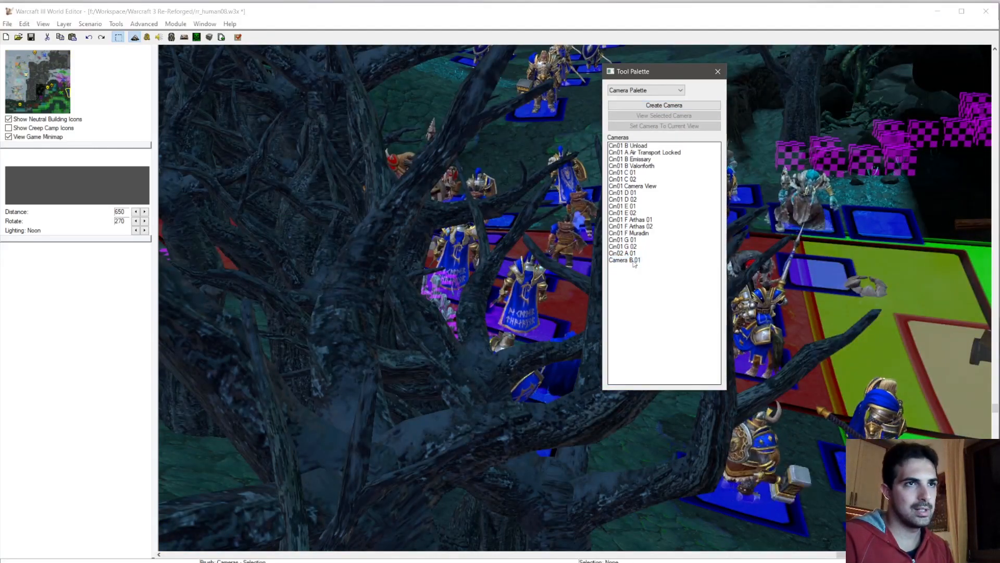
click(641, 268)
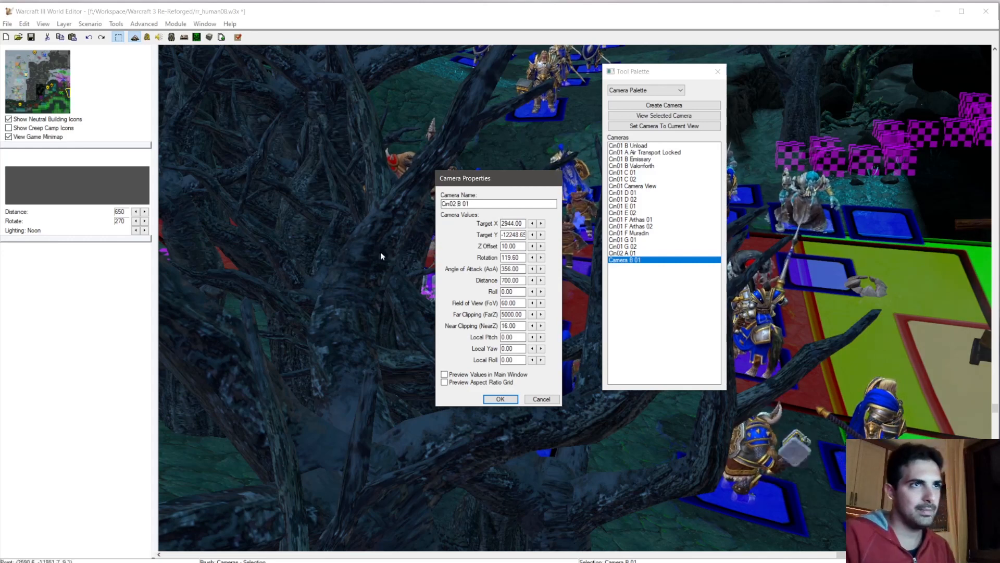
click(500, 399)
Step: Rename camera Cin02 A 01 to Cin02 A and view the shots of Cin02 A and Cin02 B 01
double_click(622, 252)
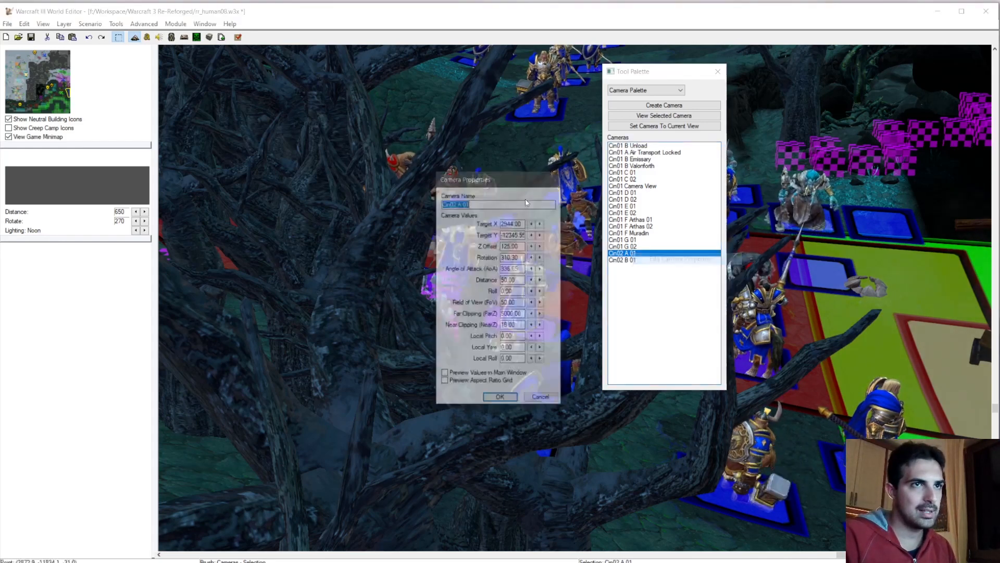
key(Return)
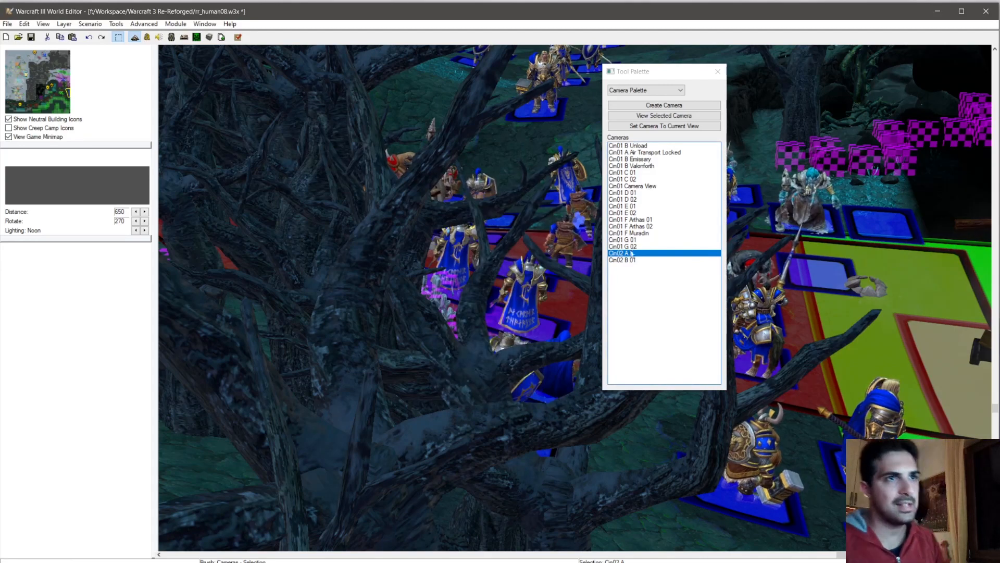
click(624, 256)
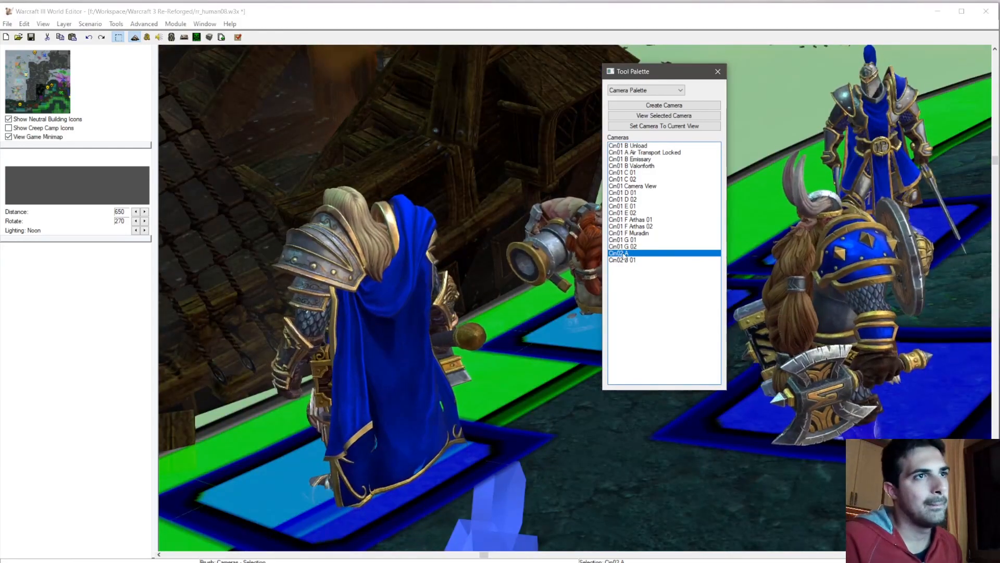
click(625, 260)
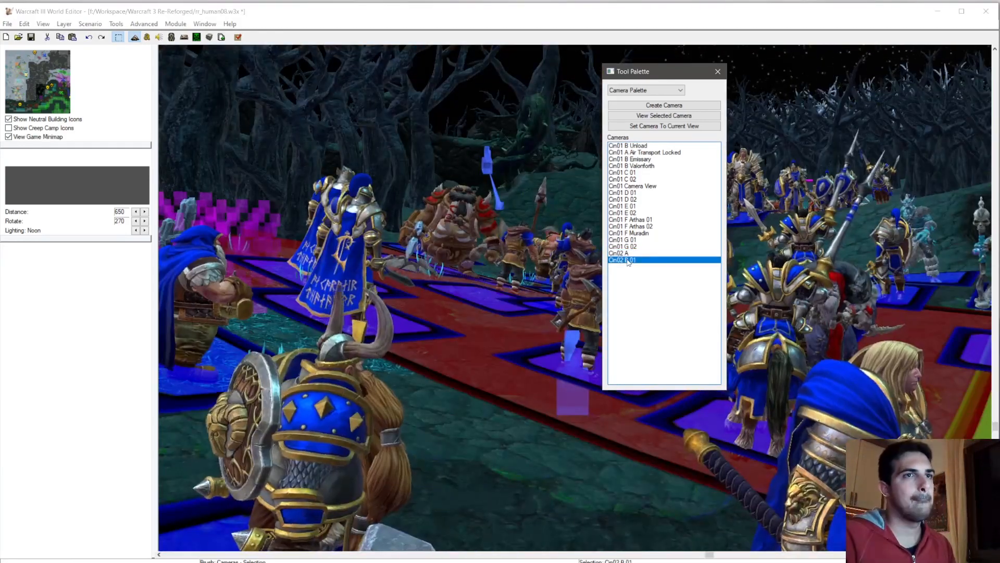
click(764, 174)
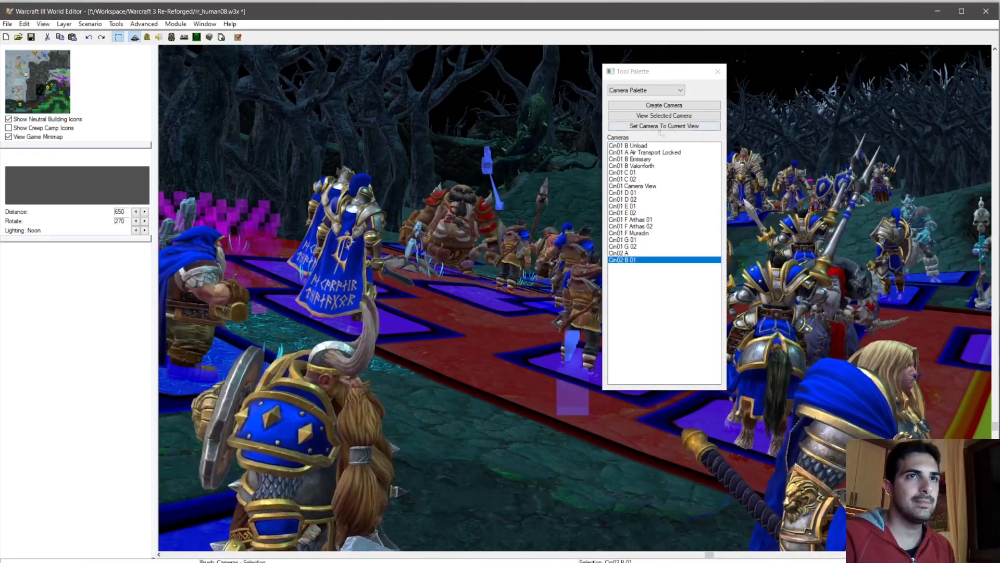
Step: Create a camera facing the blue-plumed armoured commander and the shield-bearing soldiers behind him
right_drag(563, 161, 250, 402)
scroll(592, 302, down, 10)
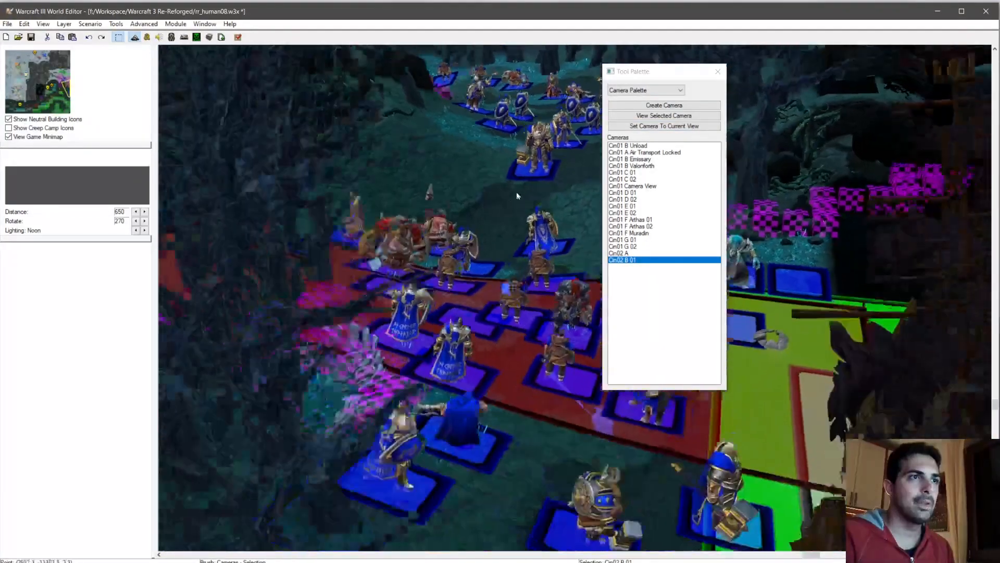
scroll(516, 195, up, 6)
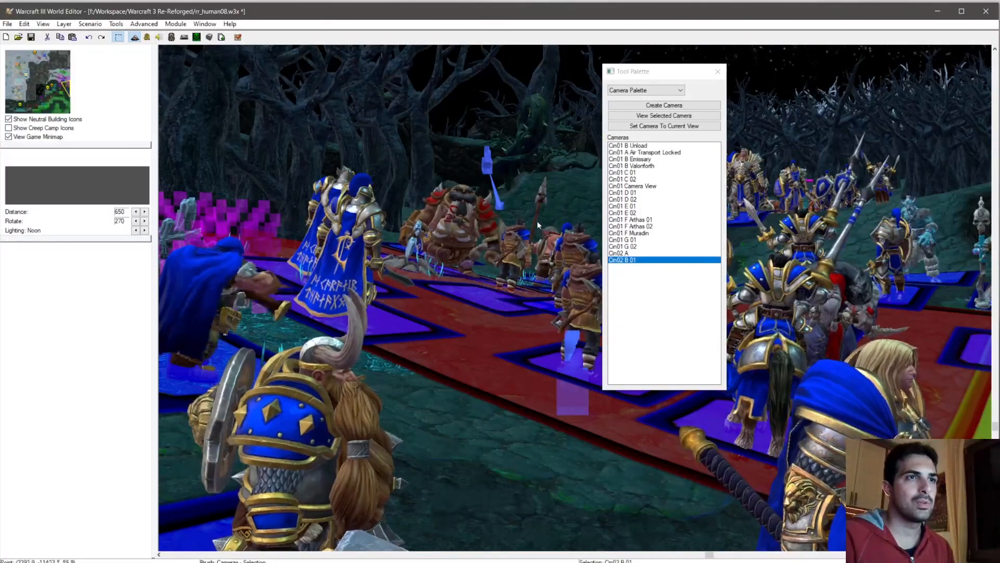
scroll(532, 220, up, 5)
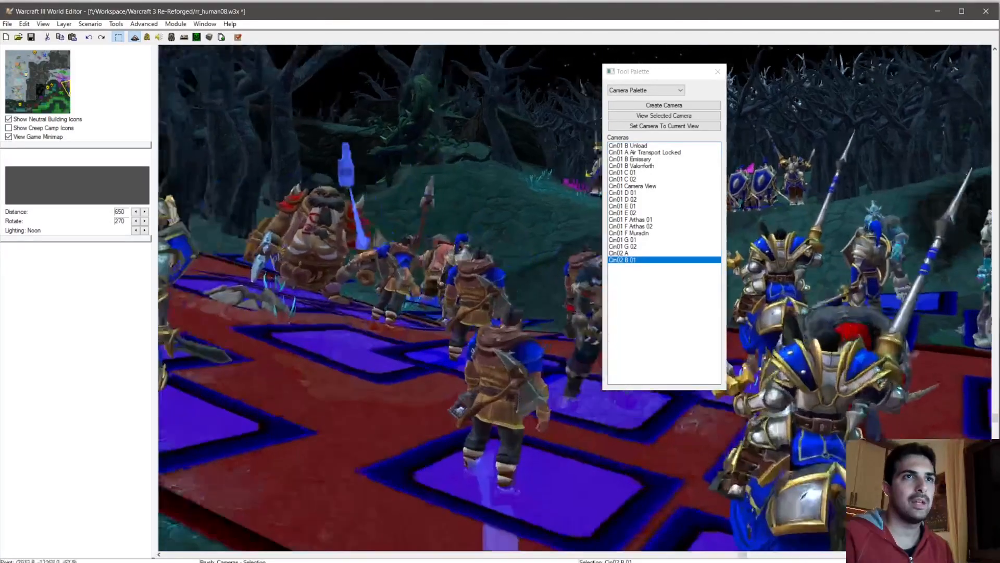
right_drag(813, 171, 745, 416)
click(665, 105)
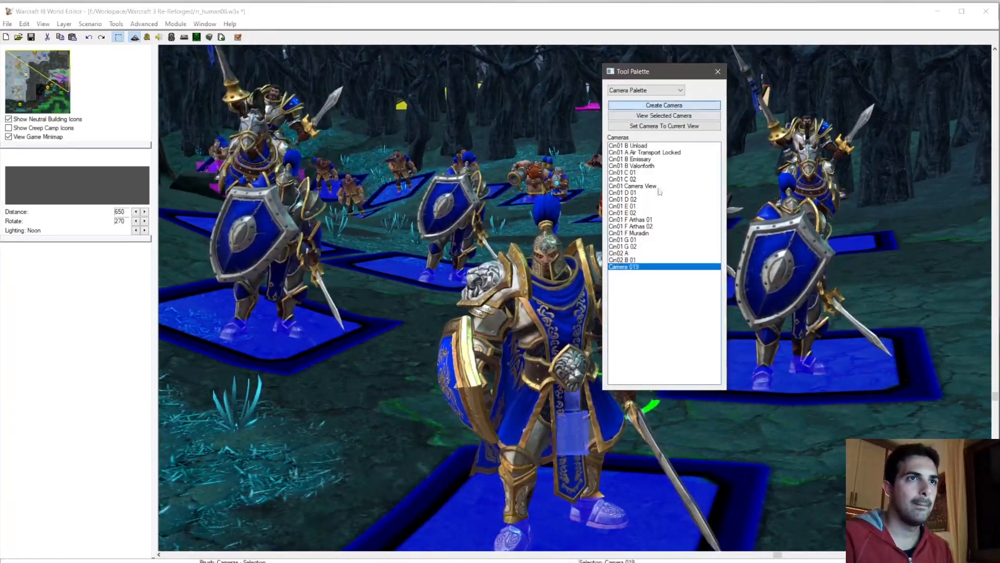
Step: Name the new camera Cin02 B 02 and preview its values in the main window
right_click(639, 269)
click(672, 272)
text(Cin)
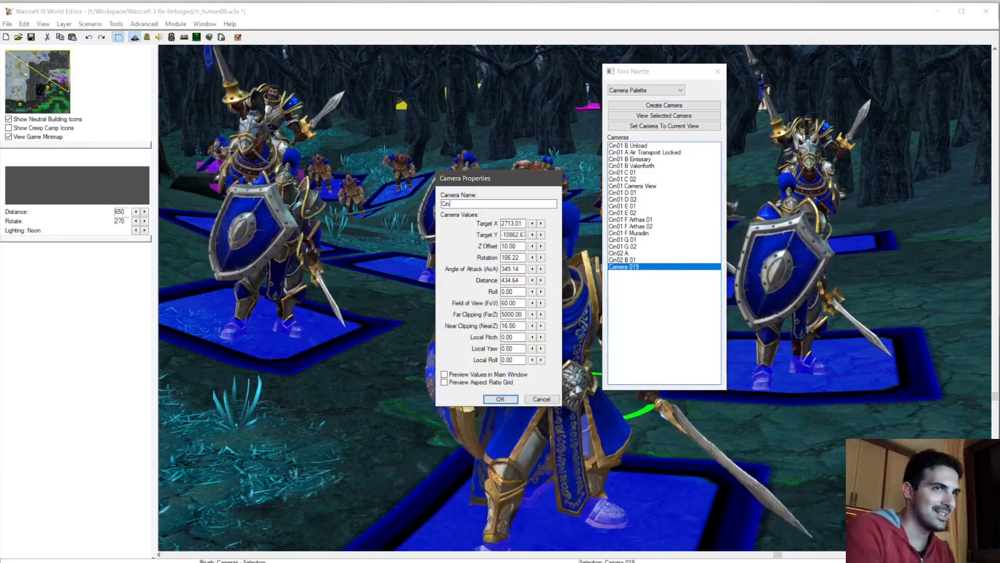
text(02 B 02)
click(469, 374)
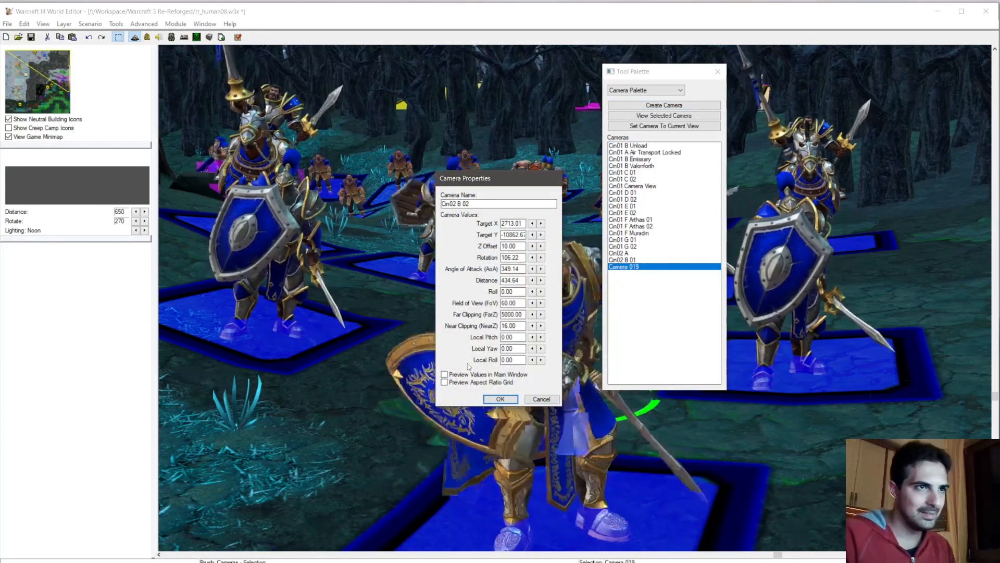
Step: Set camera Cin02 B 02 to field of view 50, far clipping 4500 and distance 400
drag(506, 303, 500, 314)
text(5400)
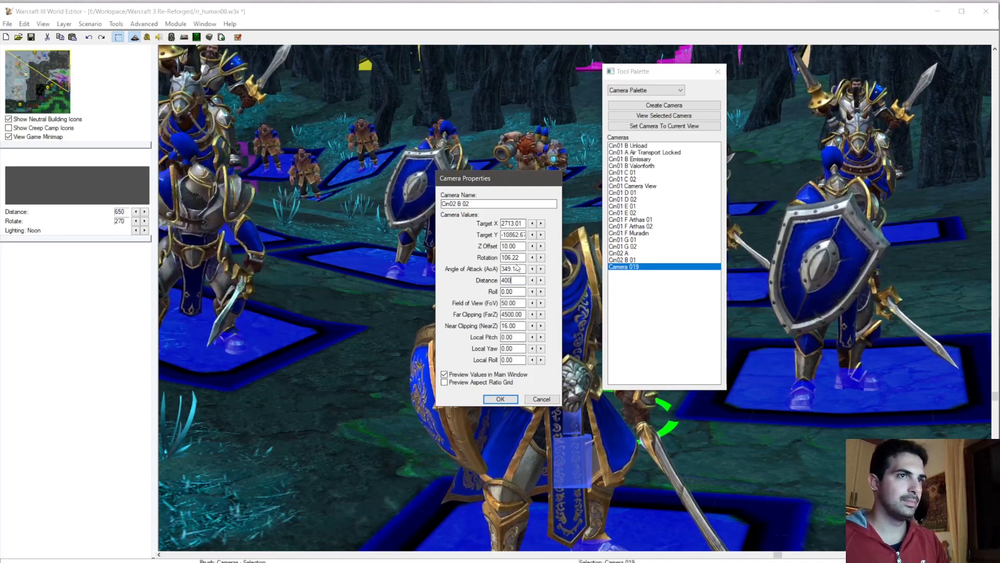
click(517, 268)
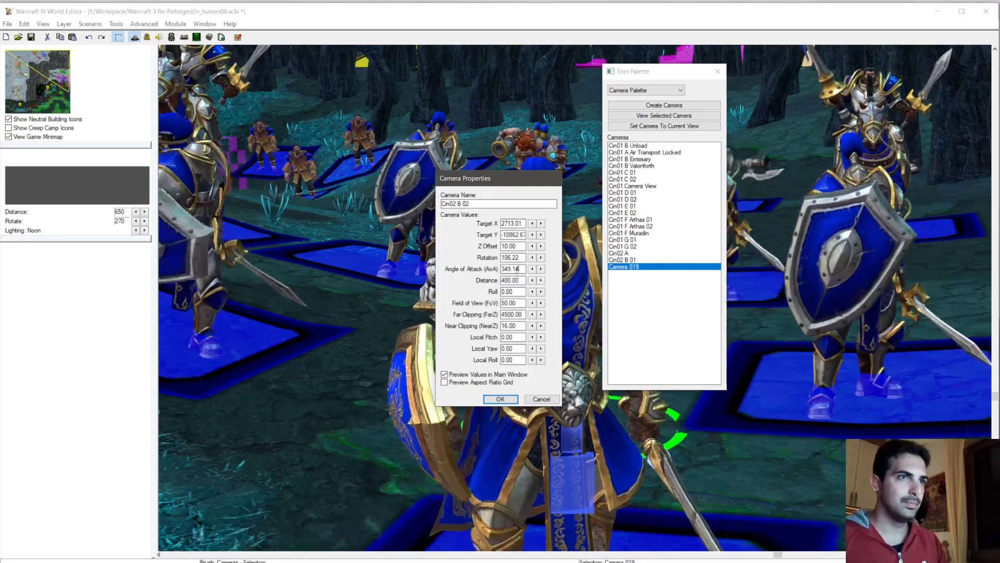
click(513, 397)
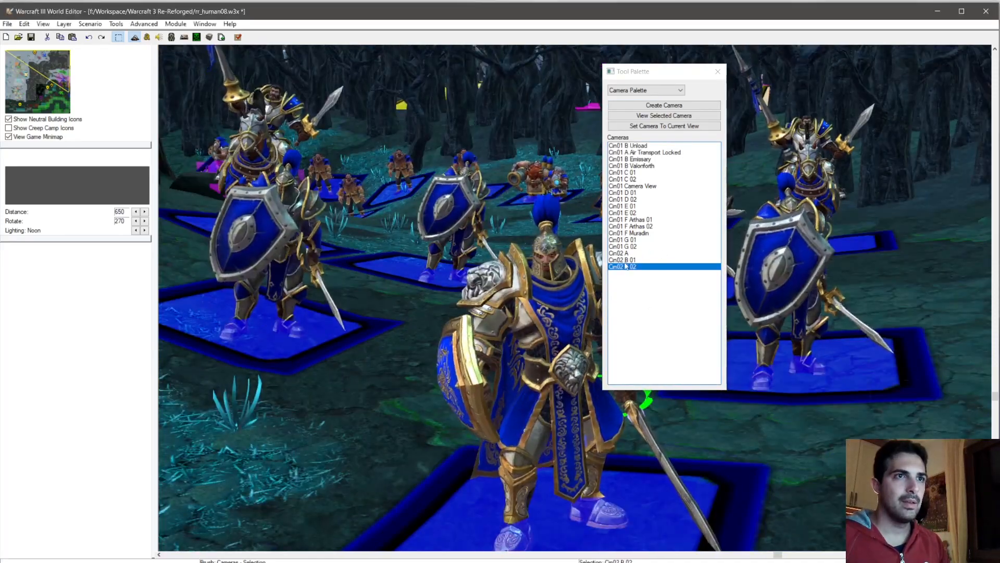
Step: Compare the properties of cameras Cin02 B 01 and Cin02 A, and view the Cin02 B 02 shot
double_click(625, 259)
click(470, 374)
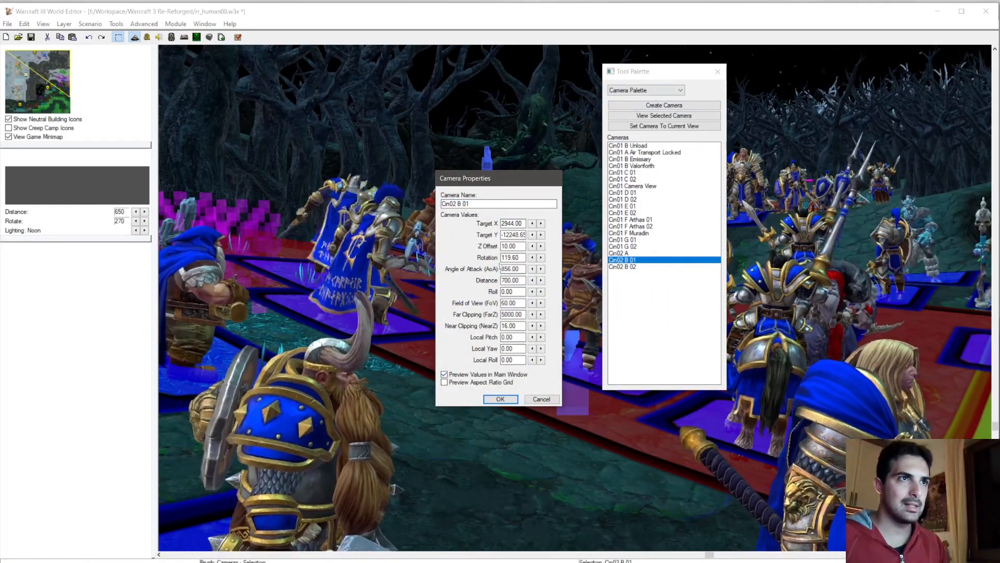
click(502, 399)
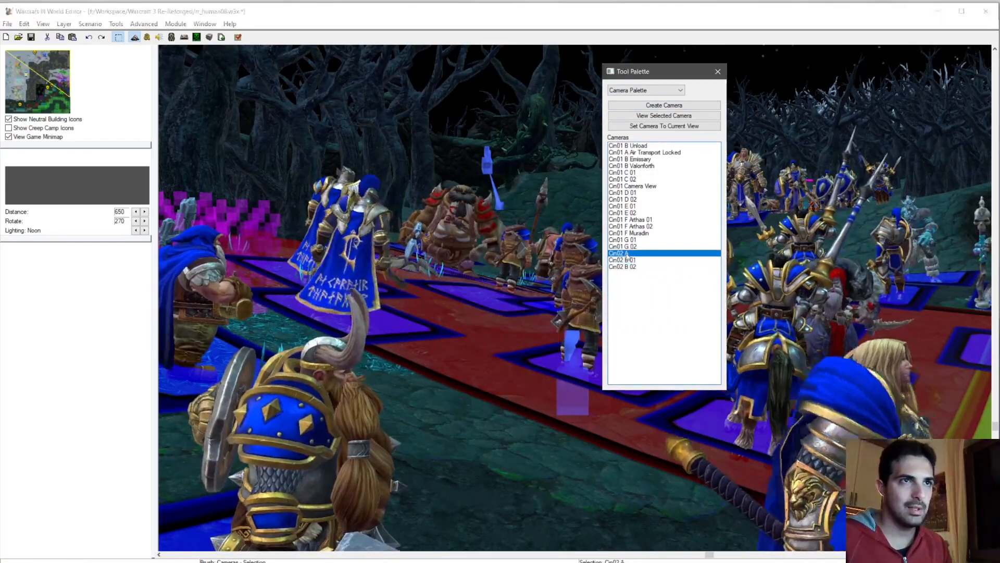
right_click(625, 260)
click(638, 262)
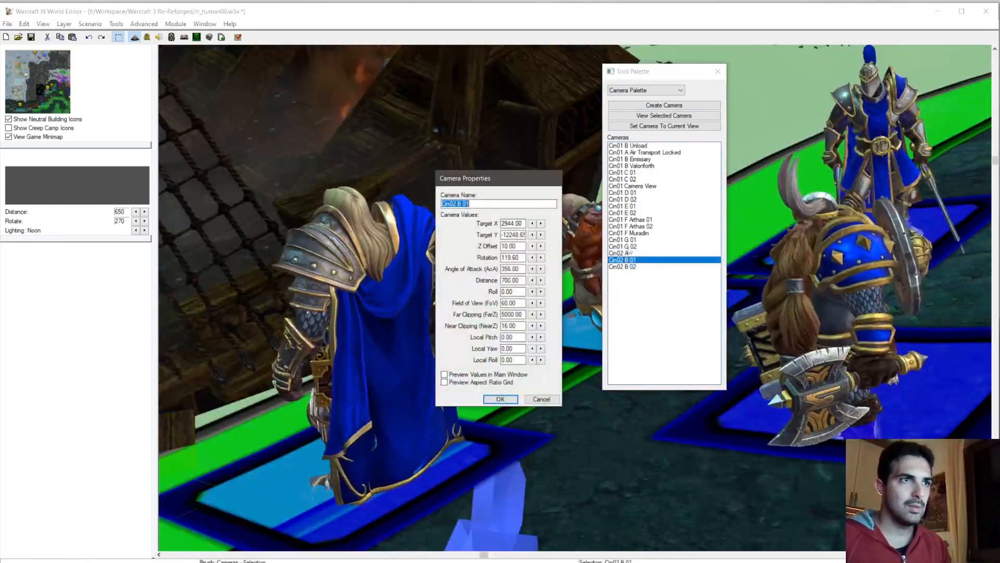
click(541, 399)
right_click(619, 254)
click(646, 261)
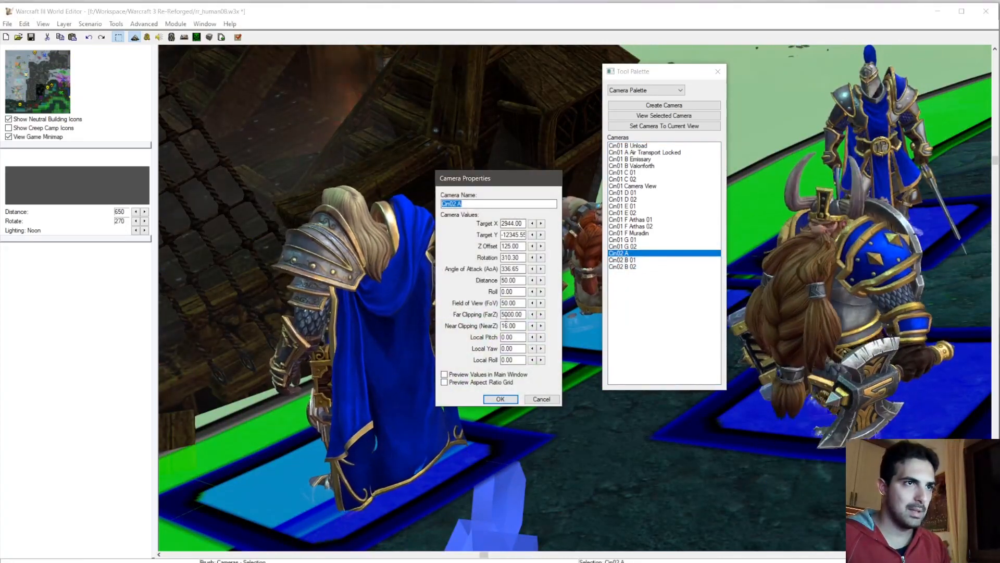
click(502, 314)
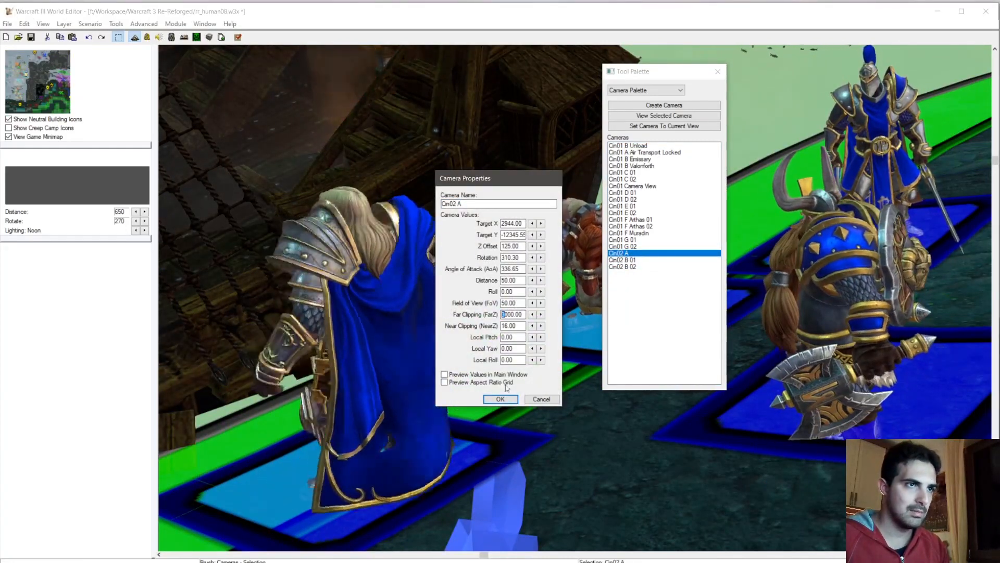
click(500, 398)
click(626, 267)
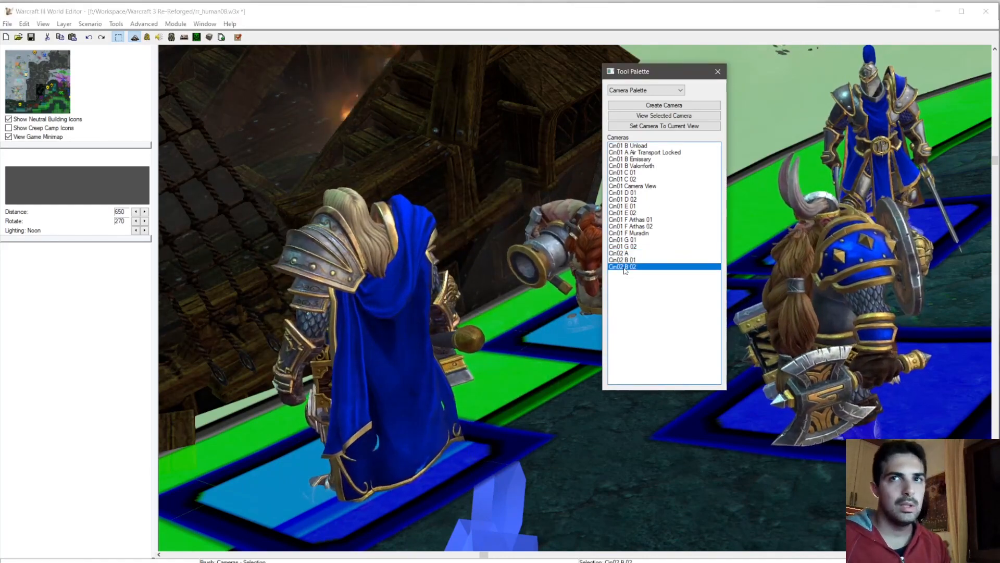
double_click(624, 268)
Step: Try to create a camera looking down over the army on the red region and the wrecked ship
scroll(492, 246, down, 10)
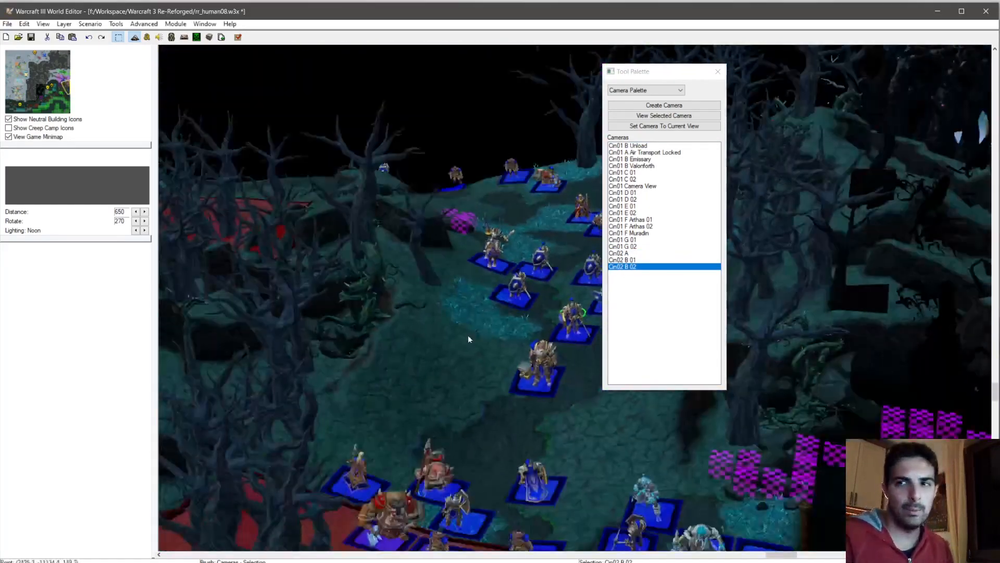
right_drag(468, 336, 364, 204)
scroll(436, 242, up, 2)
right_drag(438, 234, 474, 293)
scroll(504, 349, up, 4)
ctrl+right_drag(504, 350, 346, 335)
right_drag(552, 240, 417, 342)
scroll(416, 342, up, 4)
right_drag(333, 334, 530, 348)
scroll(547, 297, up, 3)
scroll(495, 292, down, 4)
scroll(794, 403, down, 4)
scroll(489, 330, up, 3)
click(679, 107)
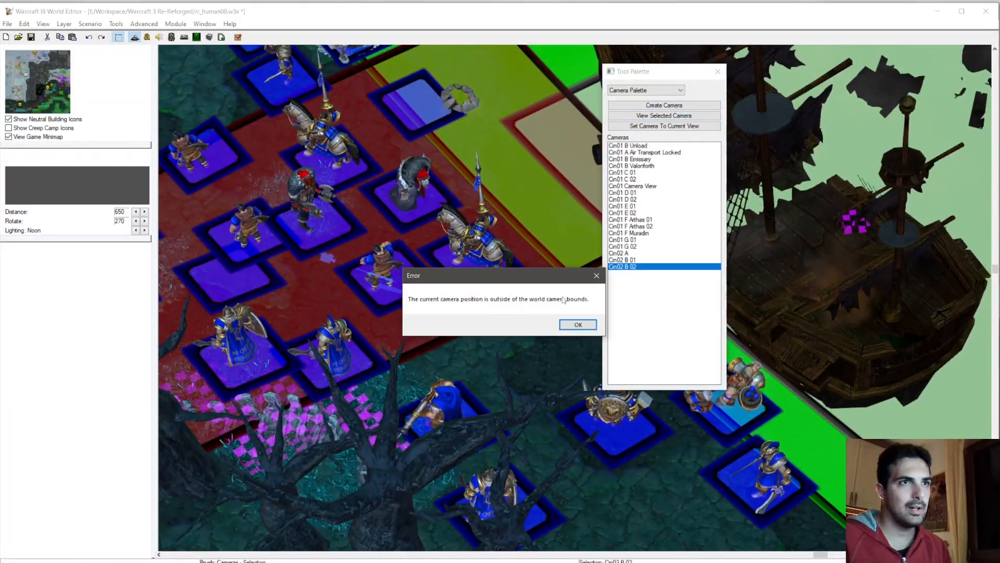
click(571, 325)
Step: Reframe the high overview of the army beside the wrecked ship, create a camera from it and name it Cin02 C 01
right_drag(542, 308, 566, 271)
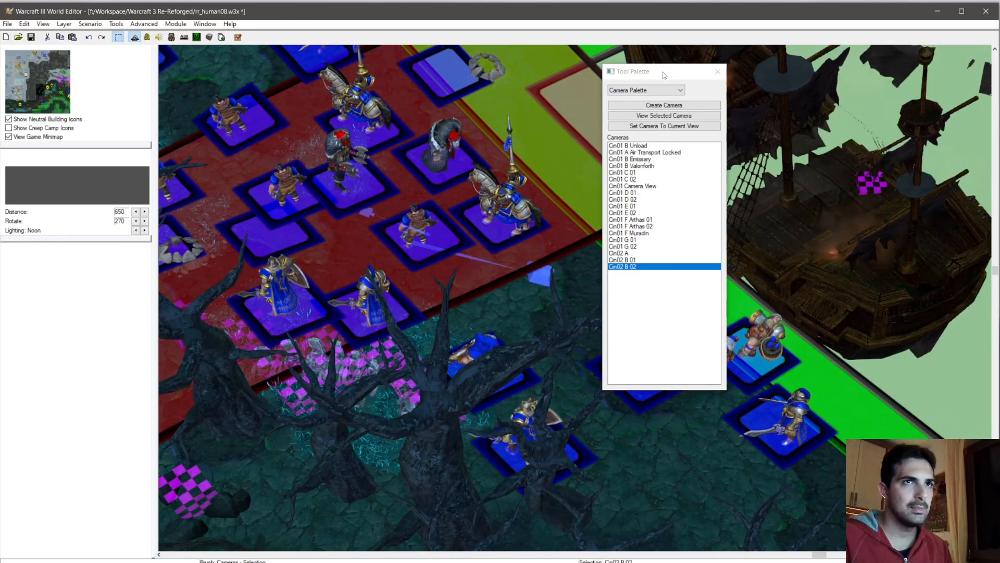
drag(658, 77, 761, 65)
right_drag(521, 223, 562, 239)
scroll(471, 242, down, 3)
scroll(563, 239, up, 5)
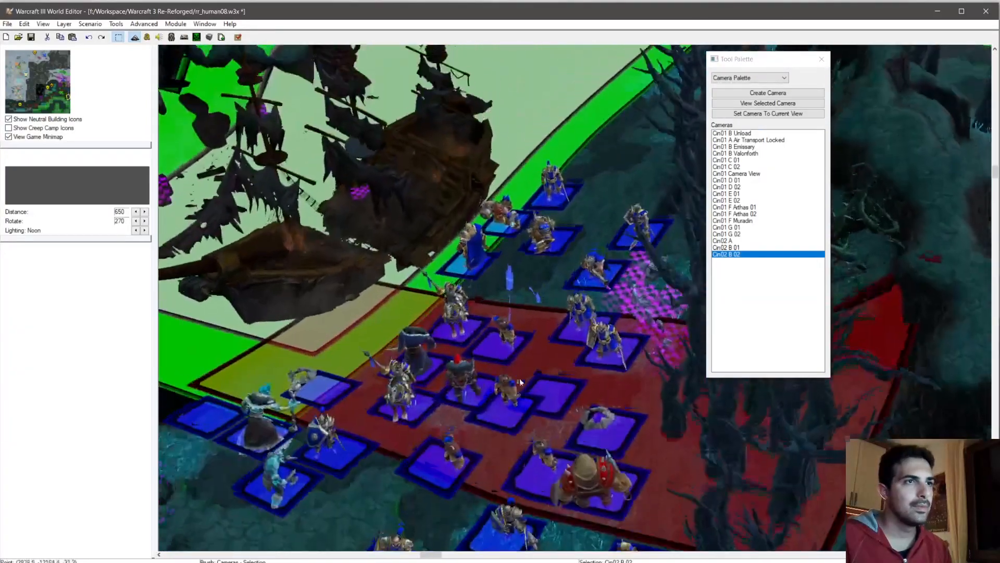
ctrl+right_drag(520, 382, 611, 281)
scroll(573, 270, up, 4)
click(768, 94)
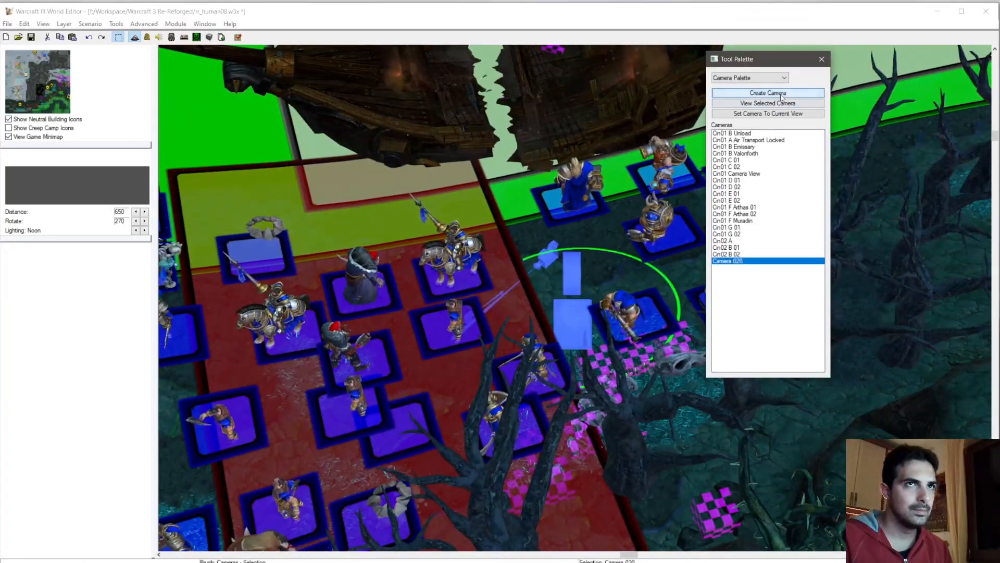
double_click(765, 261)
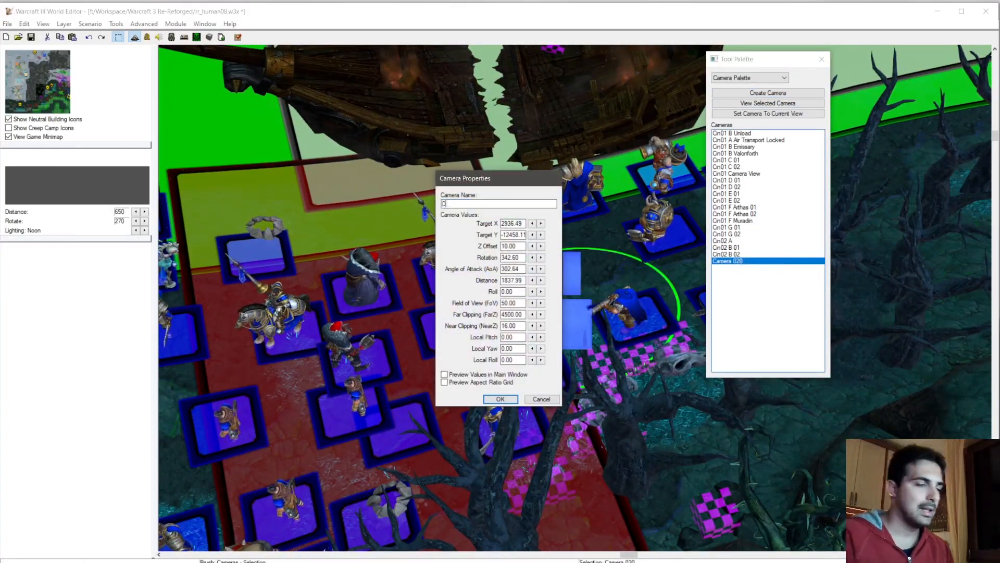
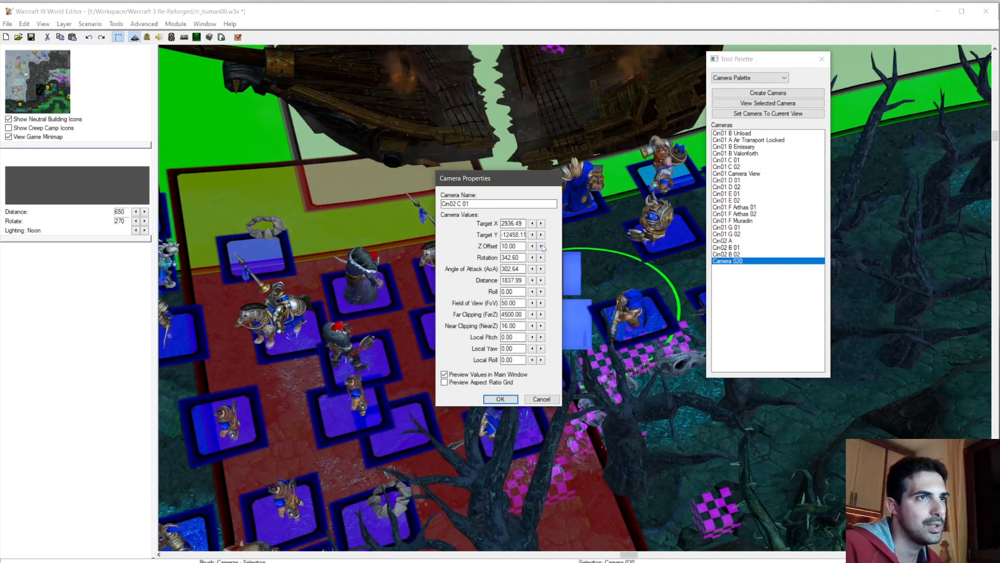
Step: Set camera Cin02 C 01's Z offset to 0, target X to 2944 and rotation to 359.60
click(532, 245)
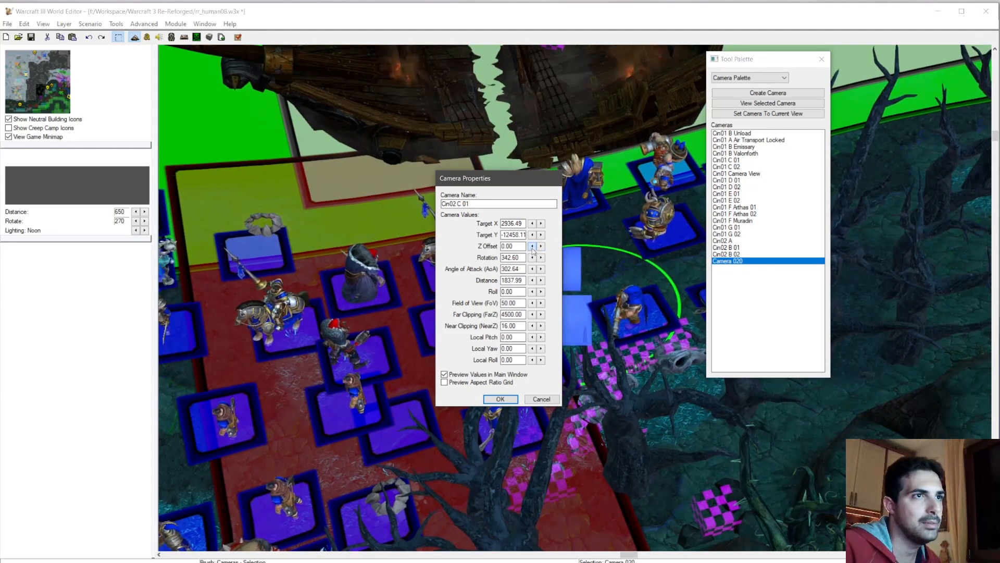
click(540, 225)
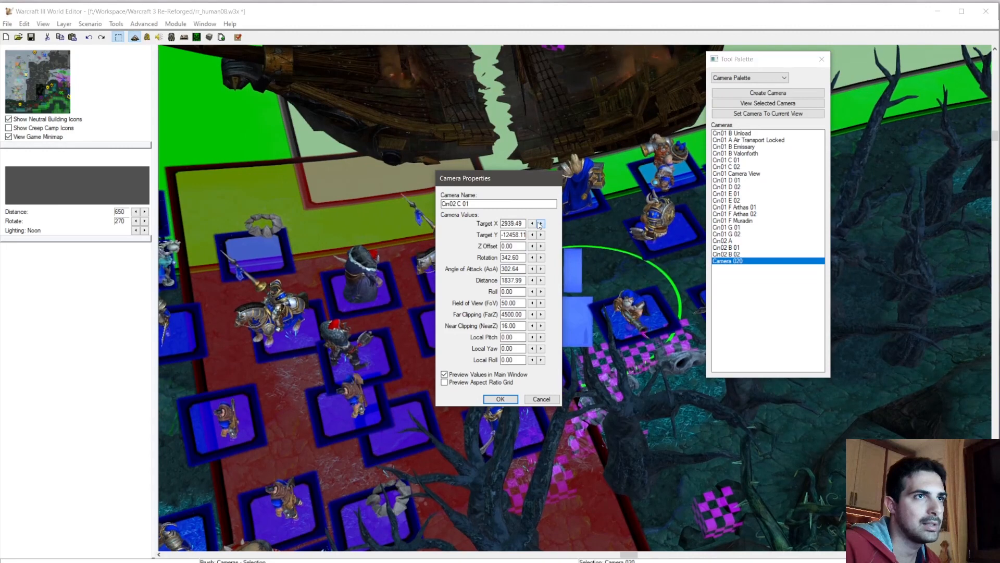
click(540, 224)
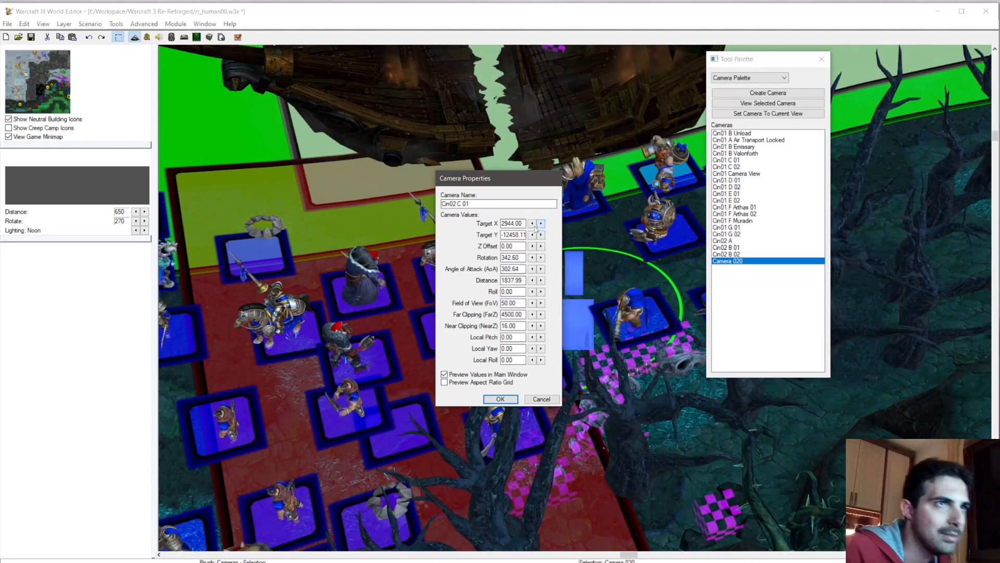
click(540, 257)
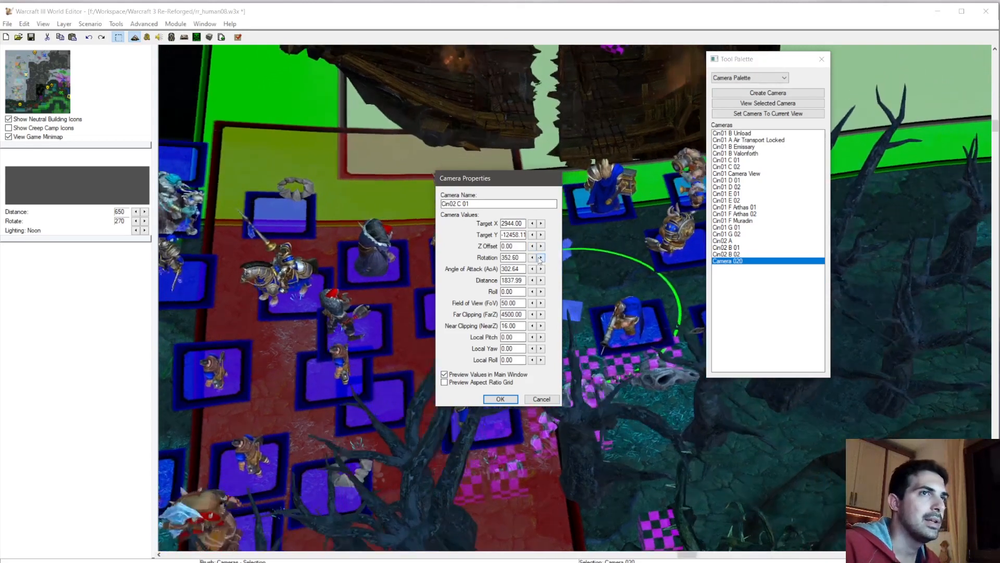
click(540, 257)
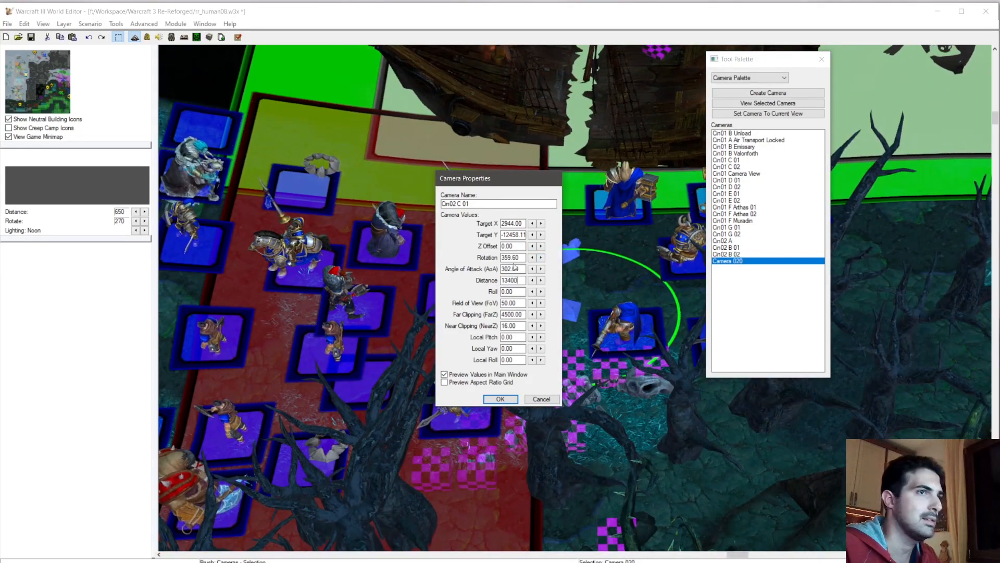
Step: Set camera Cin02 C 01's distance to 1200 and its angle of attack to 305.64
click(515, 260)
click(509, 257)
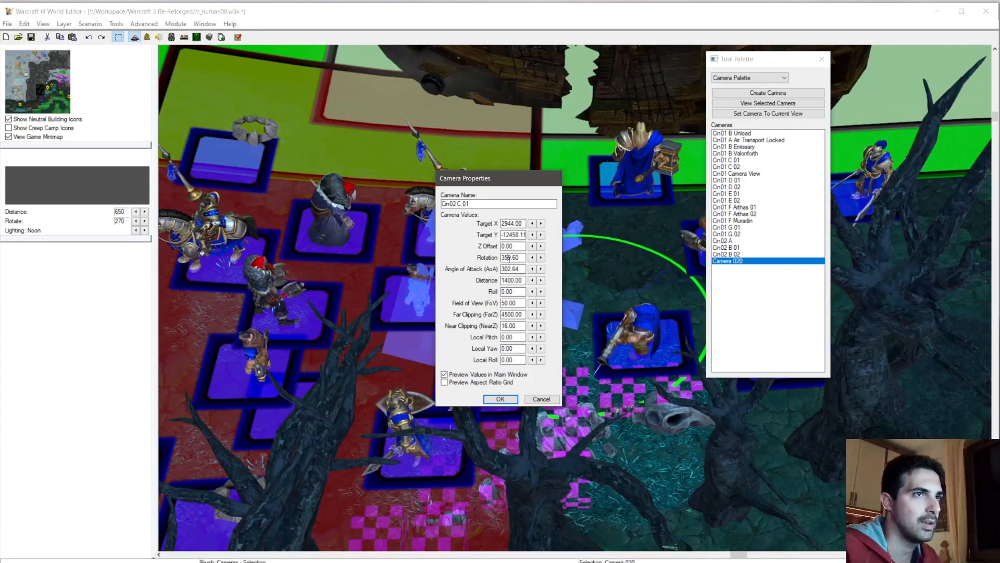
text(3)
click(513, 268)
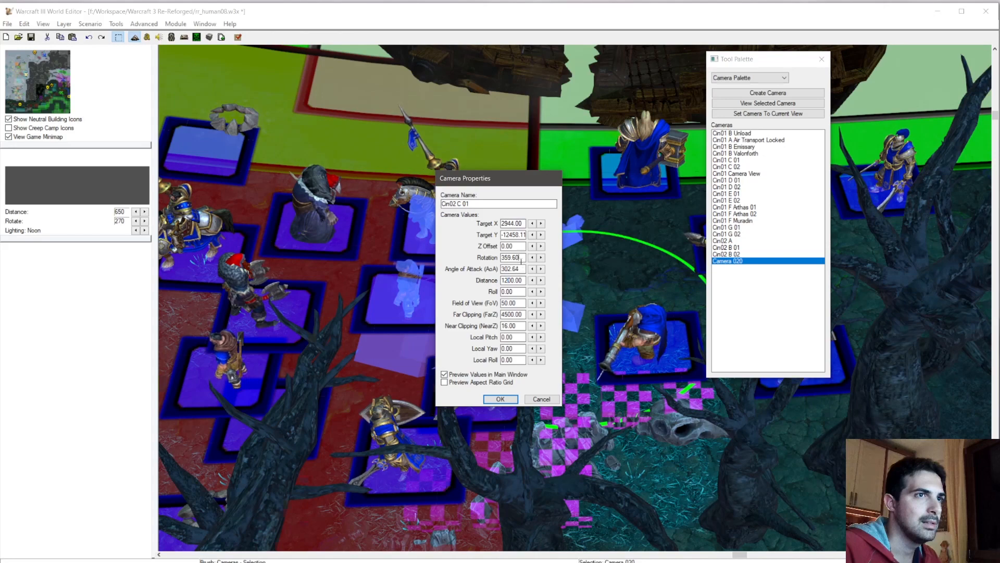
click(541, 269)
click(542, 269)
click(542, 269)
Step: Set Cin02 C 01 to Z offset 75, far clipping 4000, field of view 60 and distance 1000, and apply the properties
click(542, 246)
drag(542, 246, 542, 246)
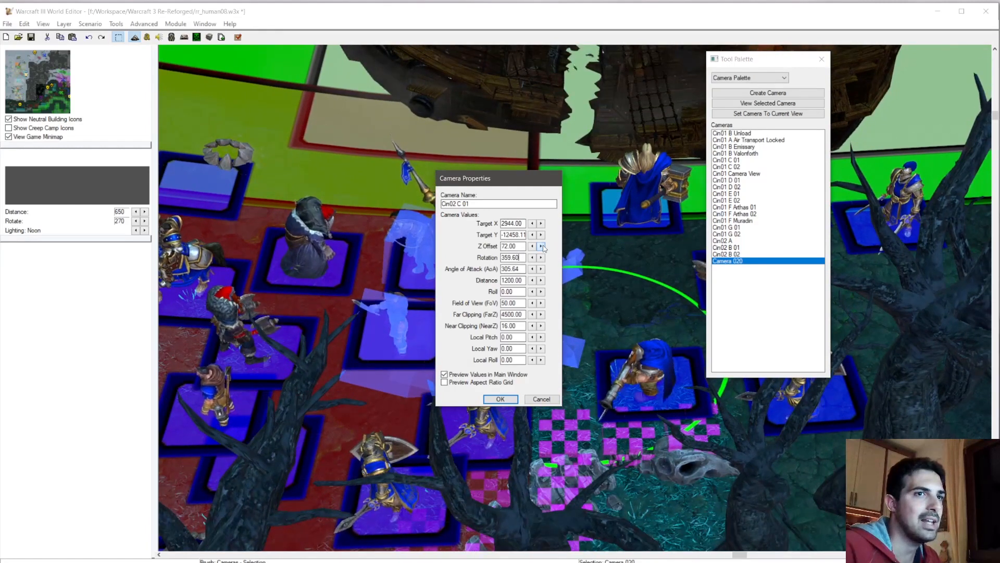
click(543, 246)
click(542, 246)
click(543, 246)
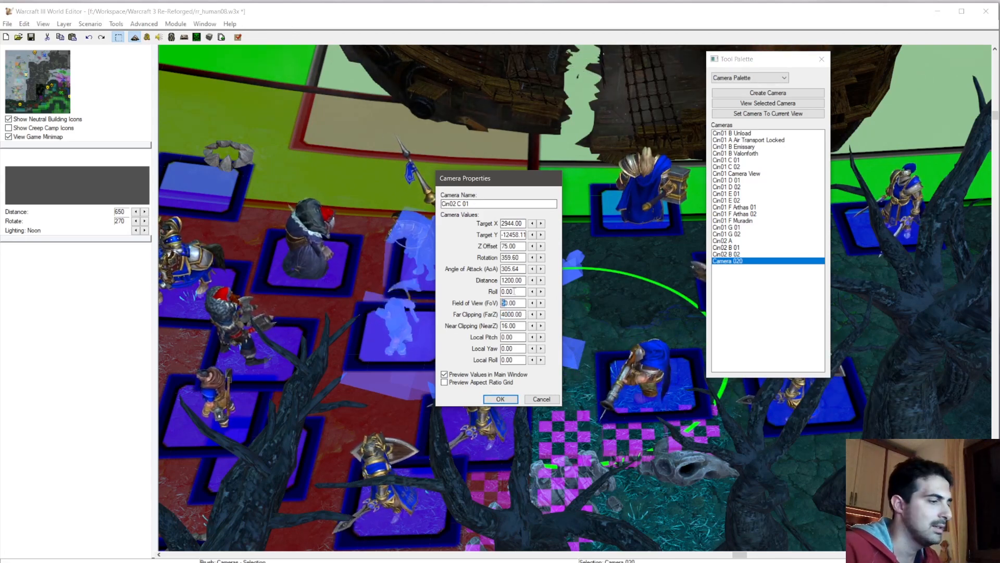
text(6)
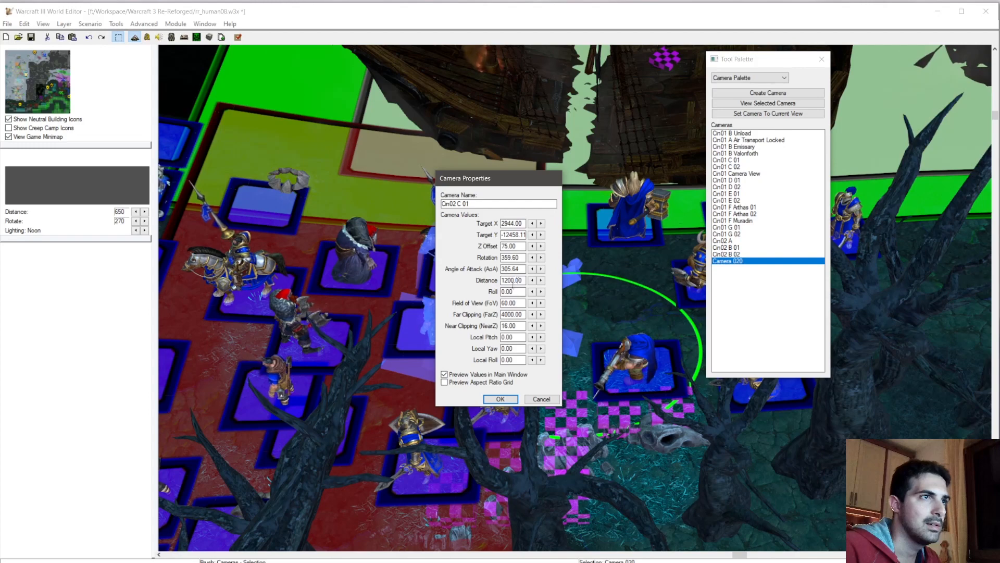
text(0)
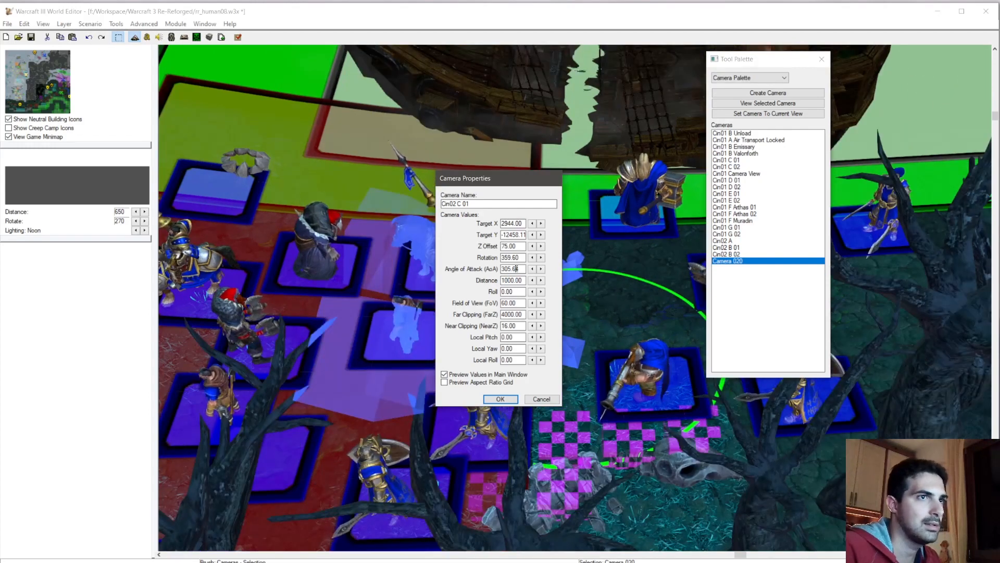
click(500, 398)
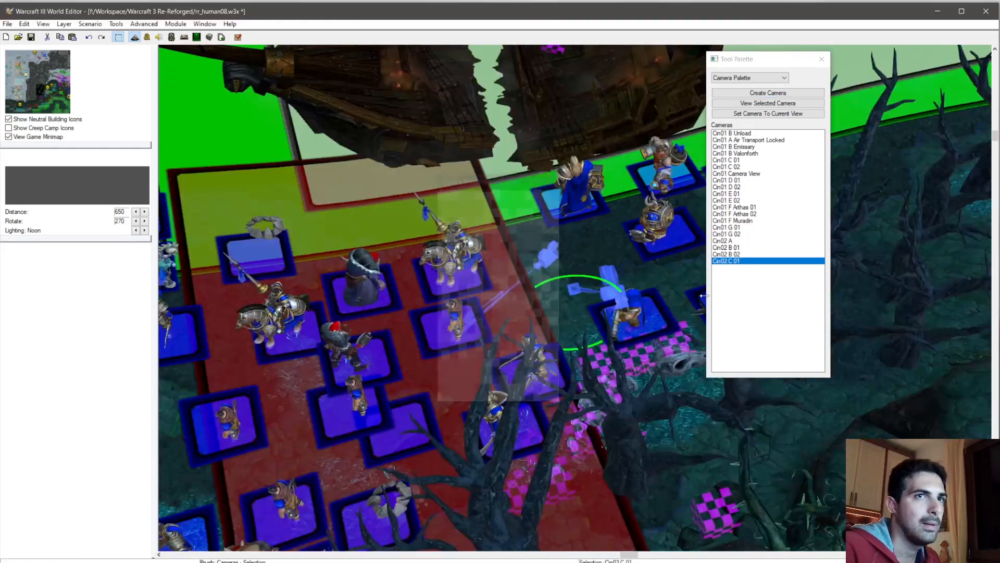
Step: From the Cin02 C 01 view, shift the framing to the hammer-bearing paladin facing the army, create a camera there and name it Cin02 C 02
double_click(727, 263)
mouse_move(565, 308)
right_down()
mouse_move(281, 322)
mouse_move(469, 313)
right_up()
right_drag(355, 339, 698, 284)
mouse_move(384, 300)
right_down()
mouse_move(594, 288)
mouse_move(492, 287)
mouse_move(292, 309)
mouse_move(364, 304)
mouse_move(346, 320)
mouse_move(396, 296)
mouse_move(361, 292)
mouse_move(642, 234)
right_up()
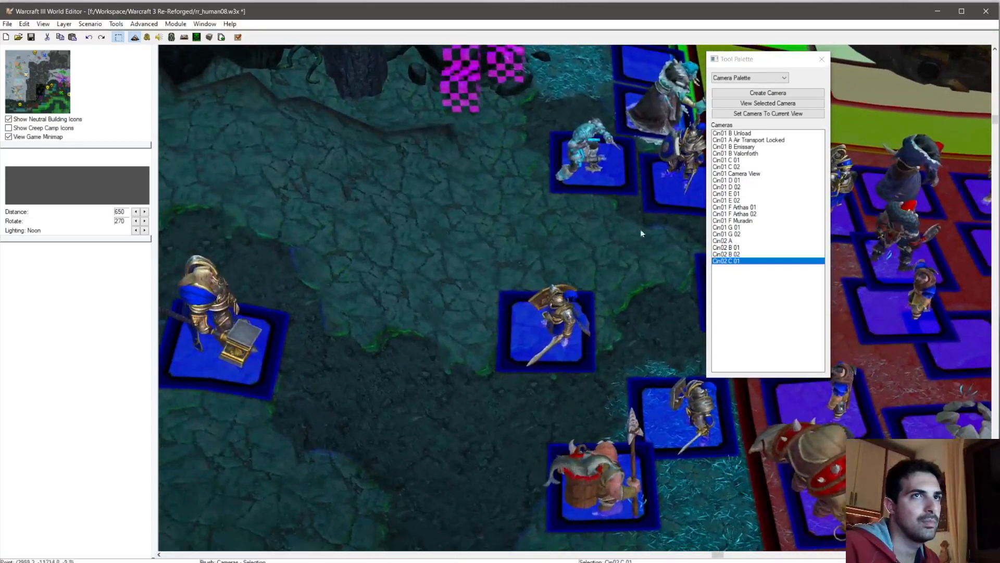
click(774, 94)
right_click(734, 267)
click(765, 272)
text(Cin02 C 02)
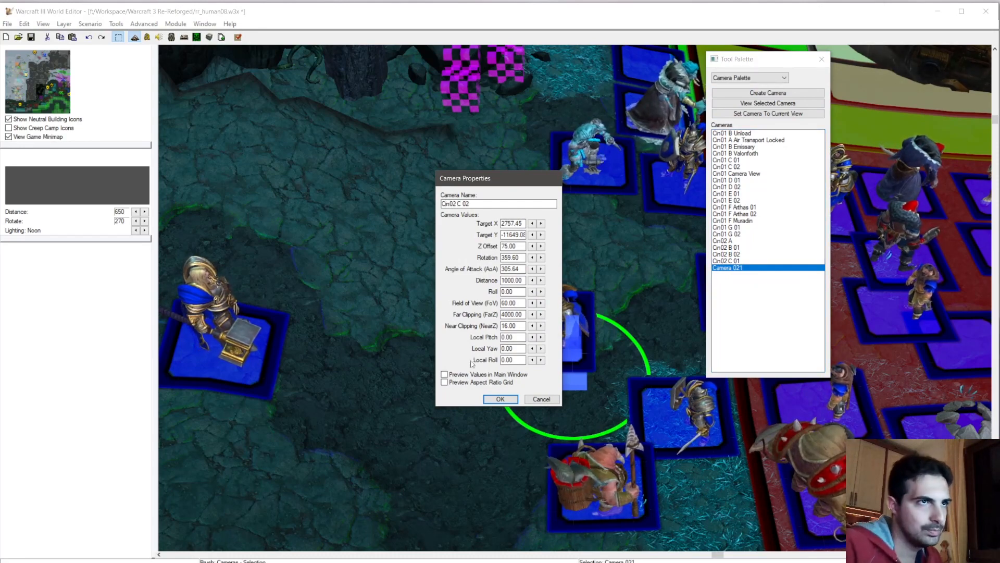
click(499, 399)
Step: Frame a close shot from behind the blue-caped paladin, looking past him towards the army and the wrecked ship
scroll(512, 282, down, 5)
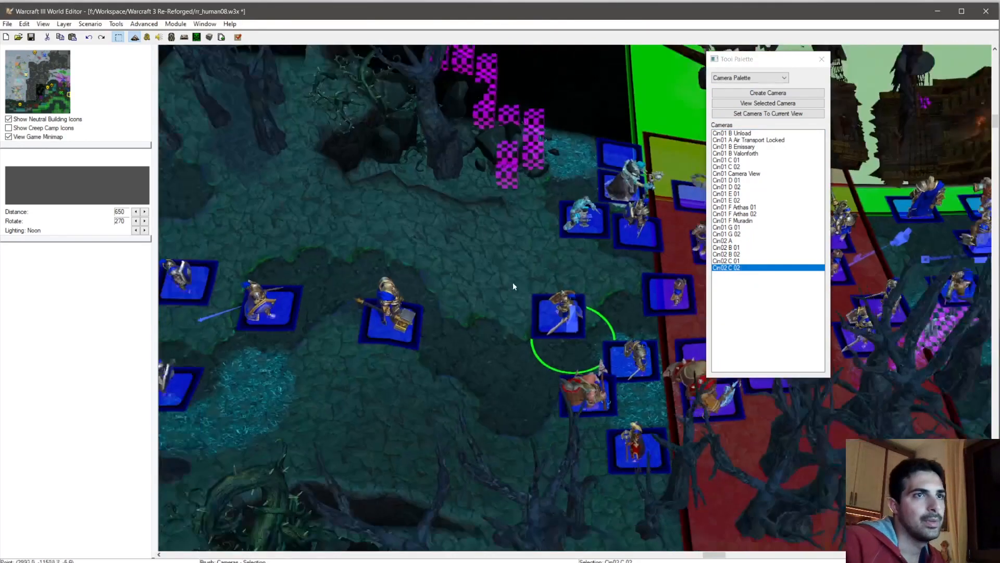
scroll(510, 294, up, 6)
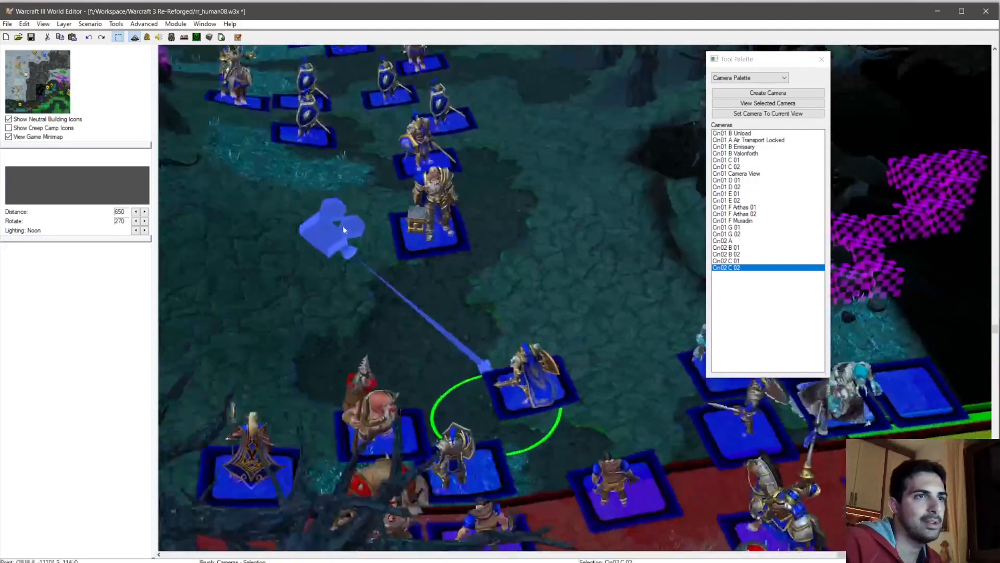
ctrl+right_drag(344, 229, 439, 241)
right_drag(573, 307, 617, 467)
scroll(533, 321, up, 2)
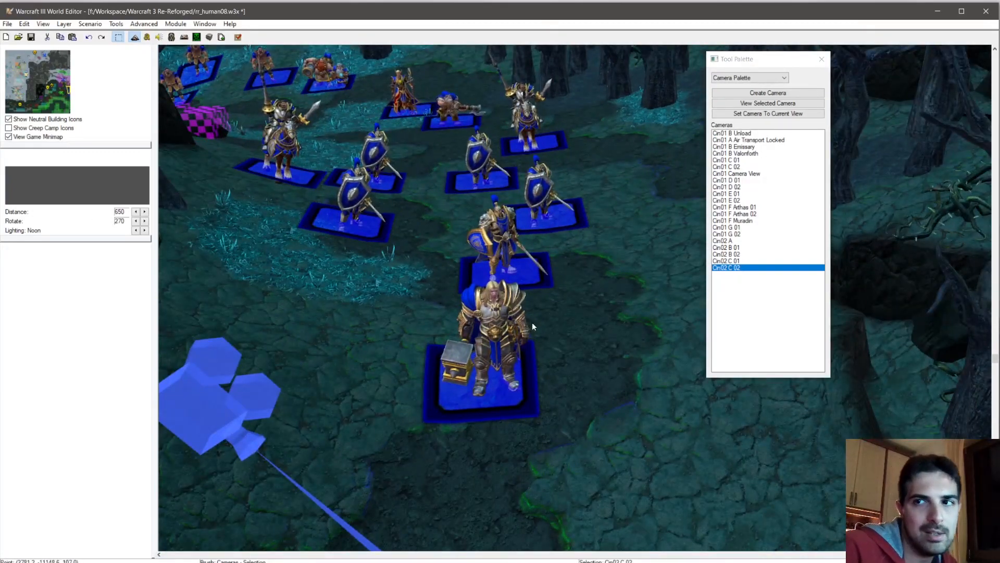
ctrl+right_drag(527, 324, 523, 274)
scroll(523, 279, down, 3)
right_drag(592, 424, 465, 216)
scroll(439, 299, up, 2)
scroll(440, 299, down, 2)
scroll(551, 297, up, 5)
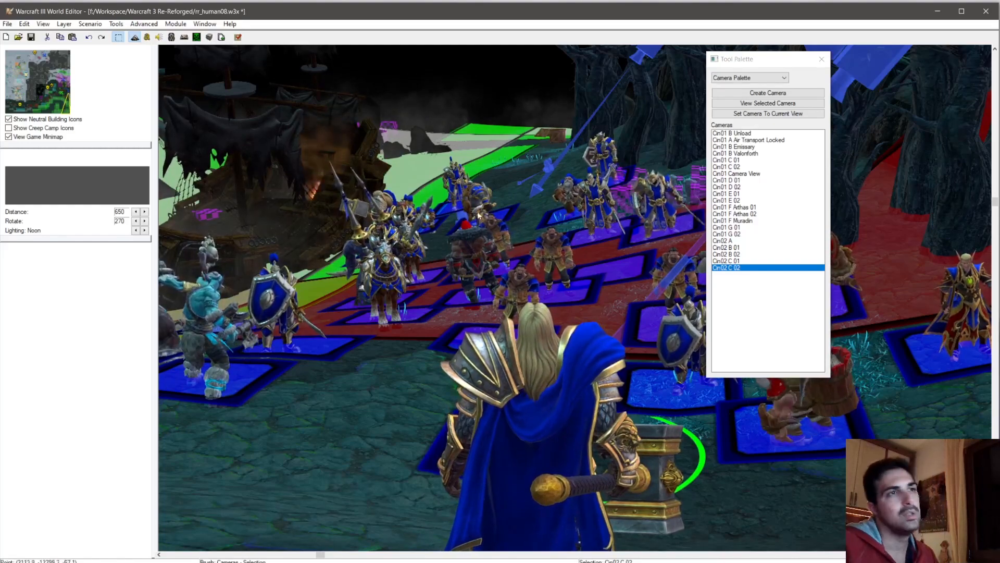
right_drag(514, 421, 469, 279)
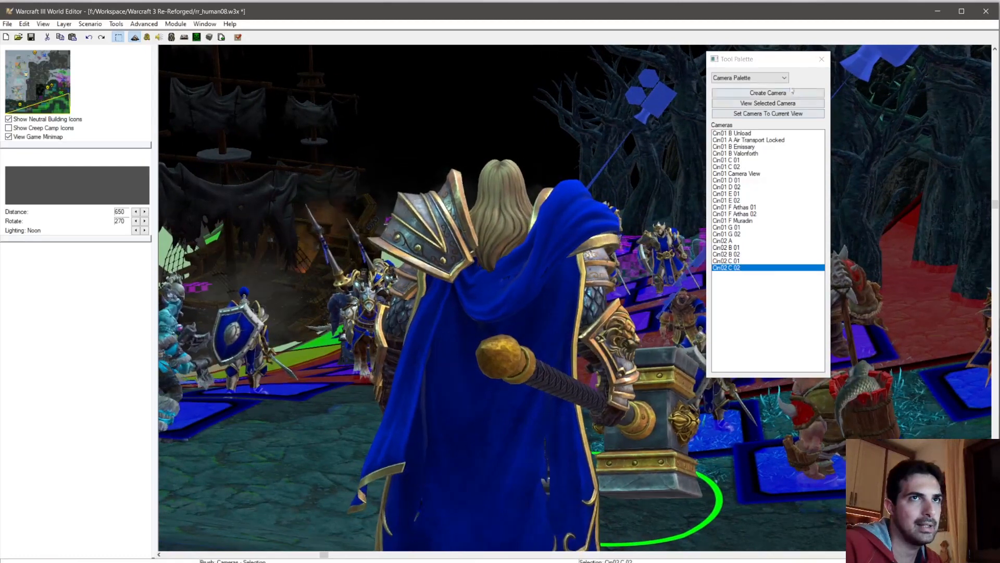
Step: Create a camera from the view behind the paladin and name it Cin02 D 01
click(767, 92)
right_click(751, 279)
click(741, 274)
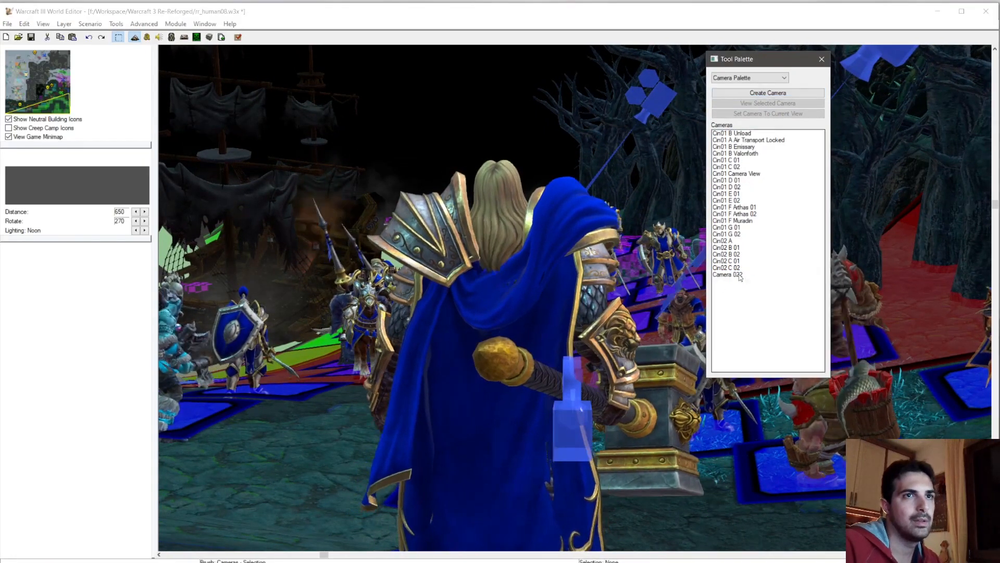
right_click(741, 274)
click(763, 278)
text(Cin0)
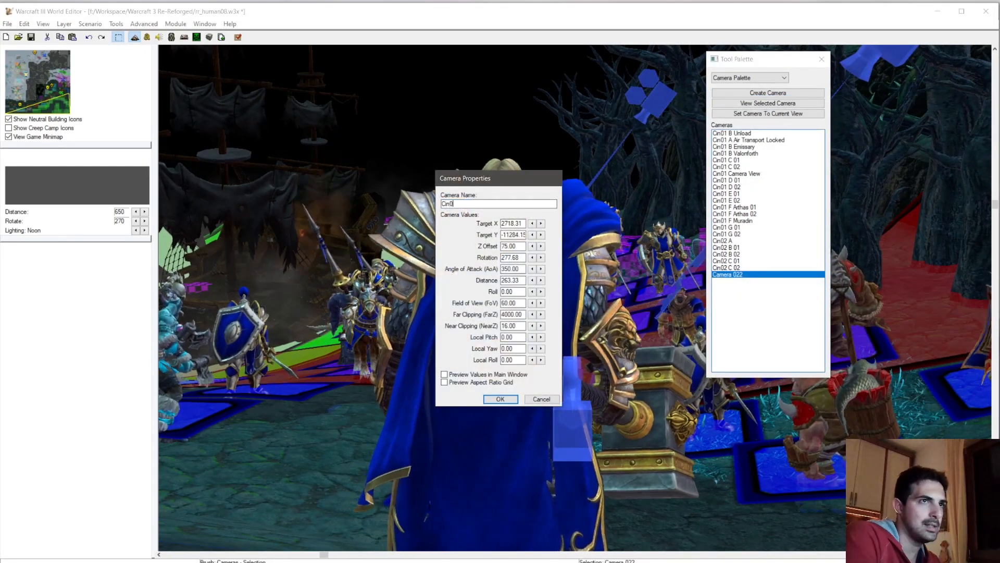
text(2 )
text(A)
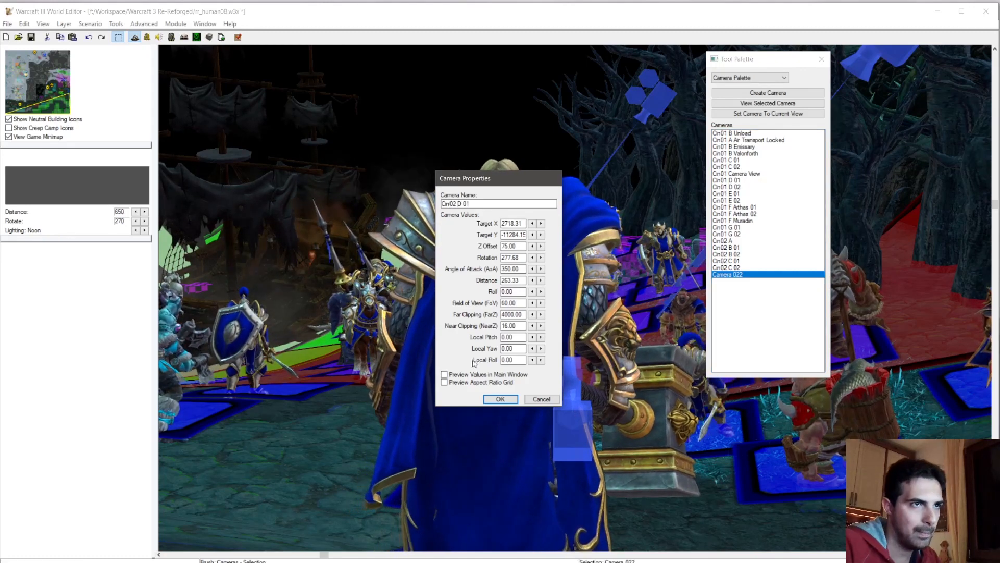
Step: Set camera Cin02 D 01 to far clipping 6000 and distance 200, and apply the properties
drag(506, 315, 503, 315)
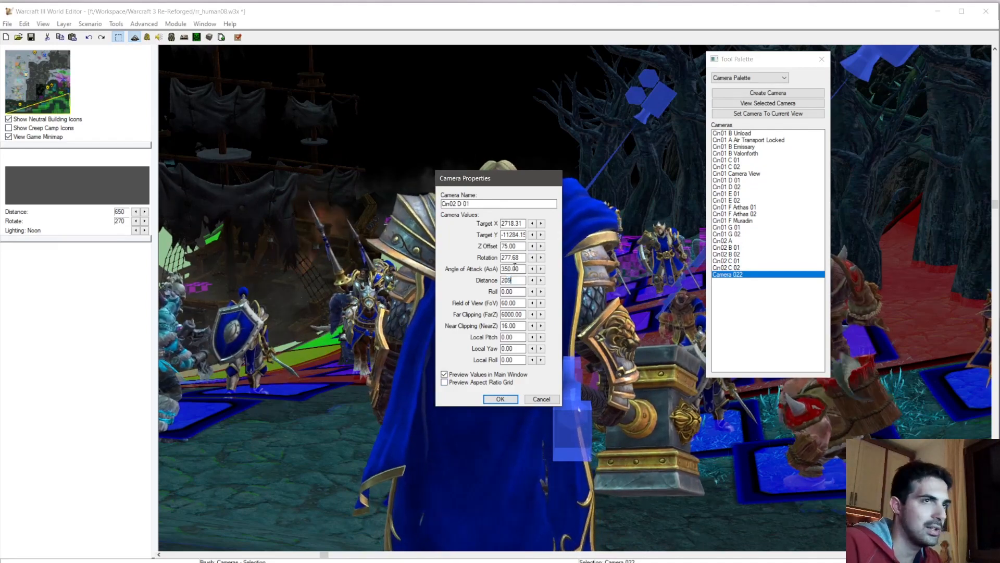
click(520, 267)
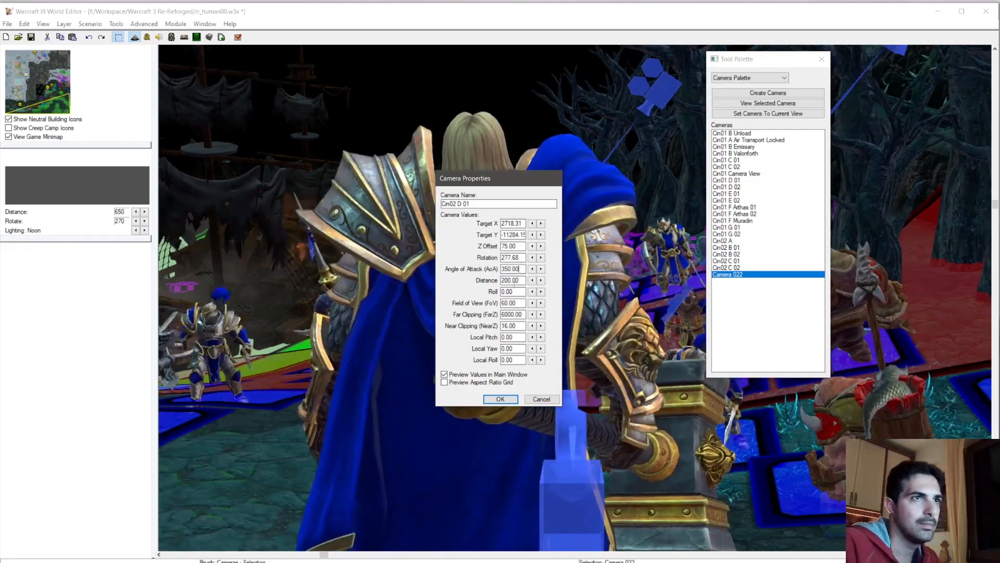
click(500, 399)
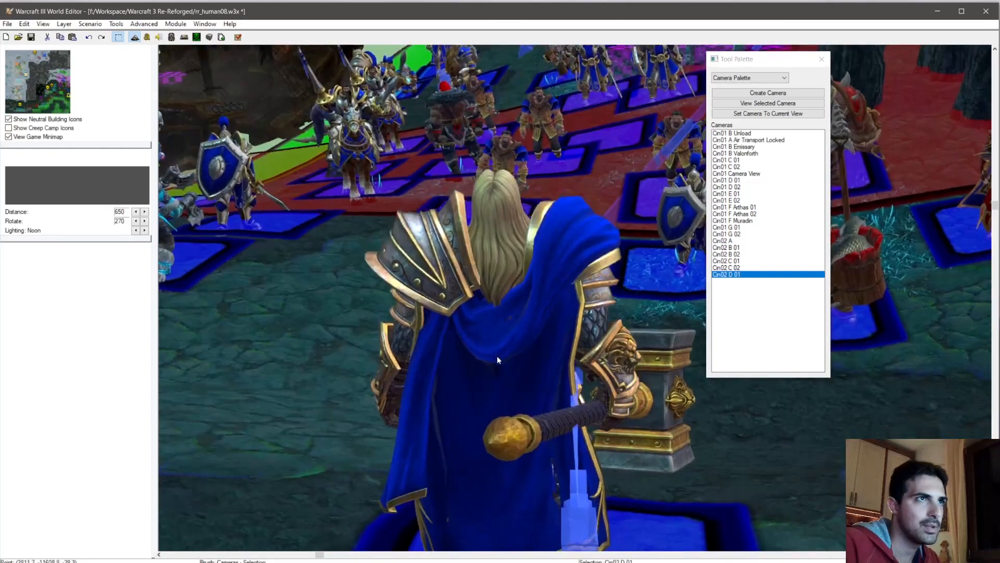
Step: Create a camera from the steeper downward view behind the paladin and name it Cin02 D 02
click(765, 92)
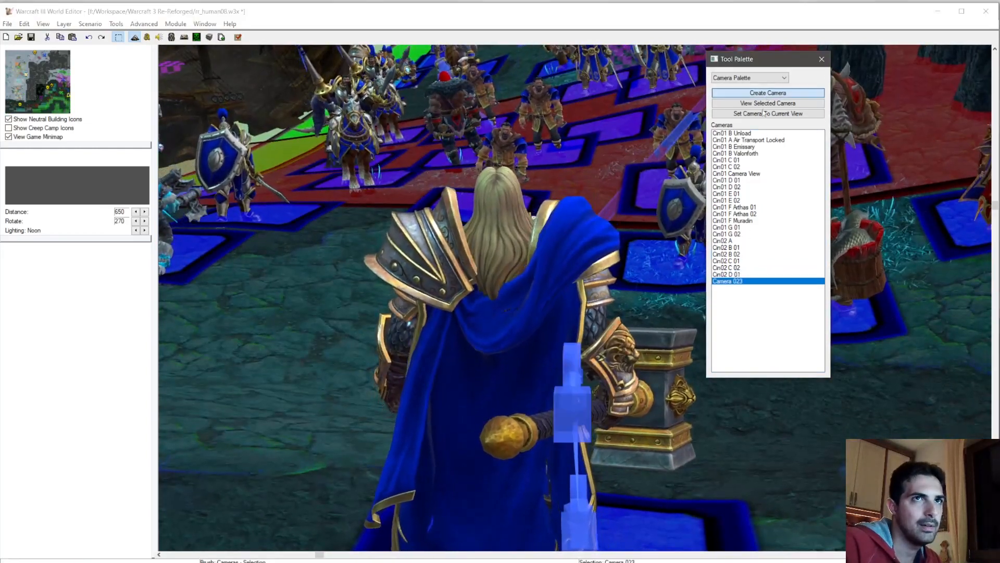
double_click(737, 281)
text(Cin02 D 02)
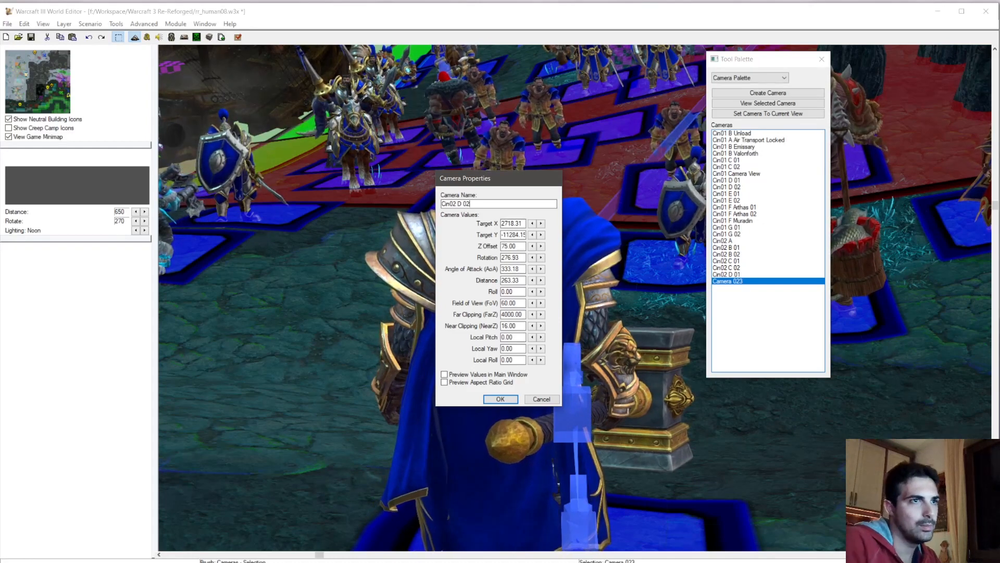
Step: Preview camera Cin02 D 02 while setting Z offset 125, far clipping 6000, distance 200 and field of view 50, and apply the properties
click(444, 374)
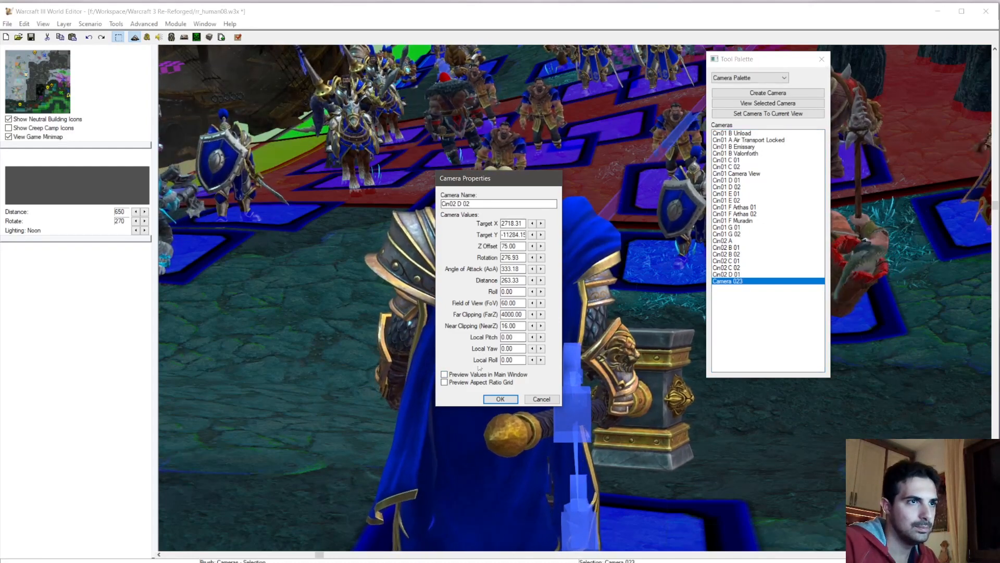
click(541, 246)
click(541, 246)
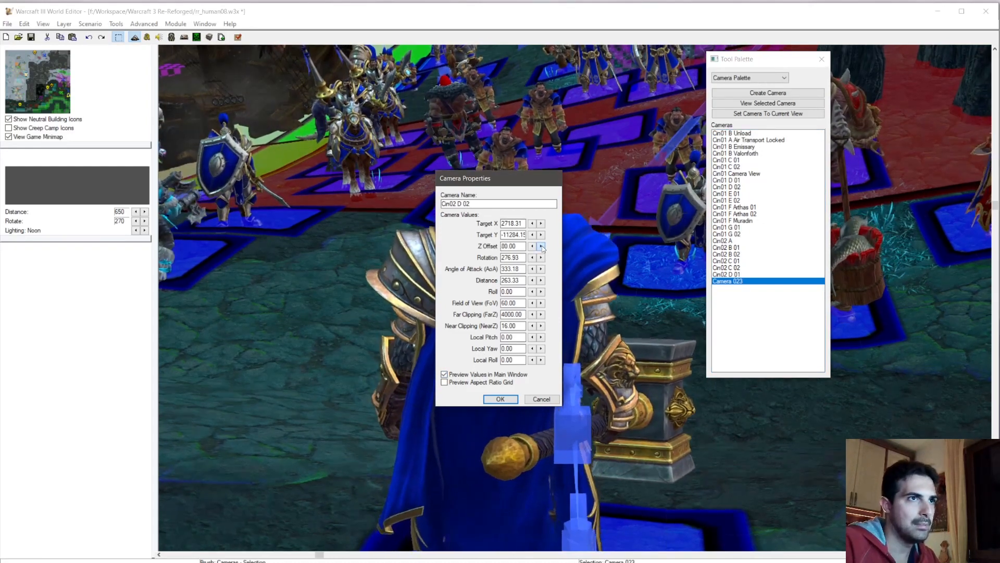
click(542, 246)
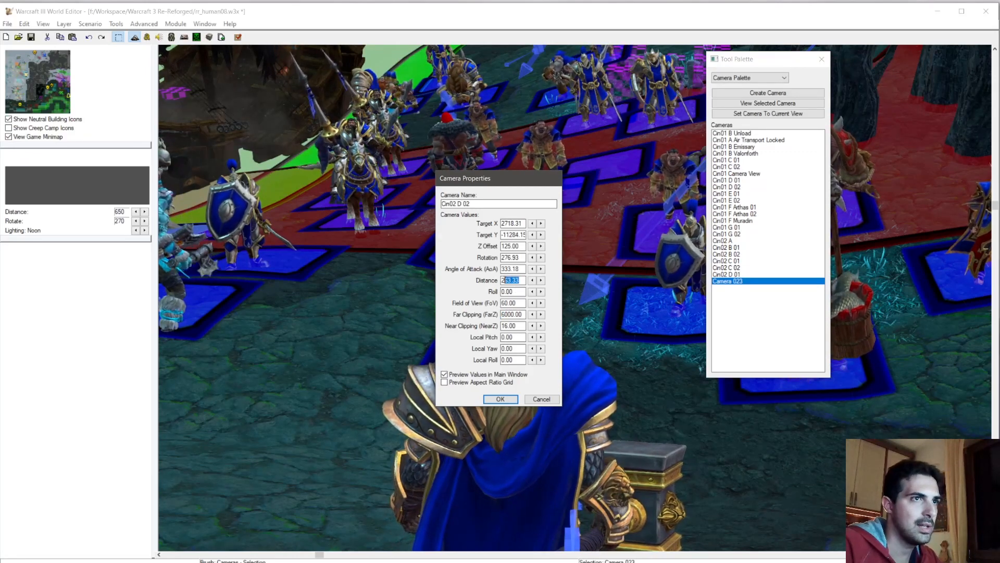
text(0)
click(511, 269)
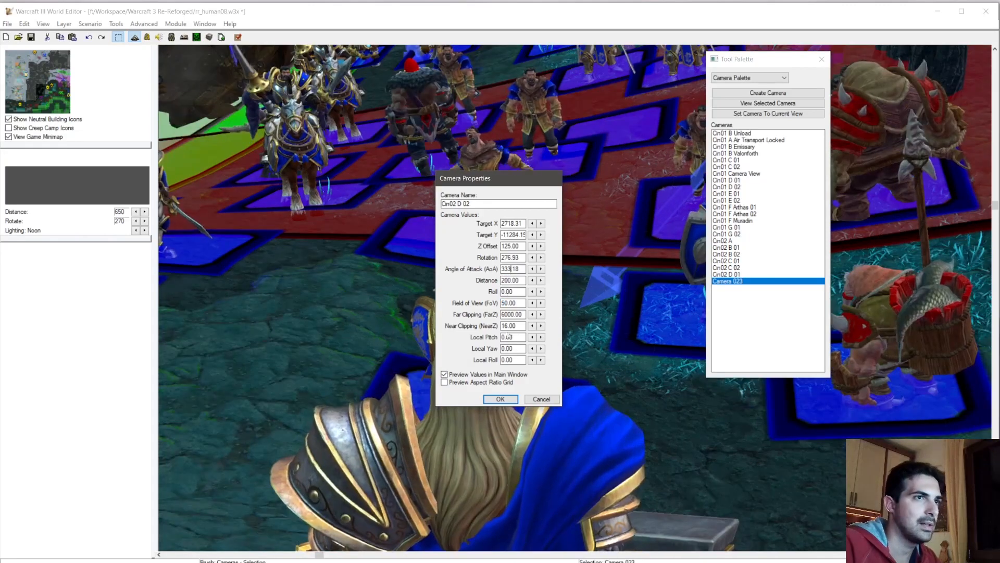
key(Return)
Step: Compare the Cin02 D 01 and Cin02 D 02 shots by switching between the two cameras
double_click(723, 275)
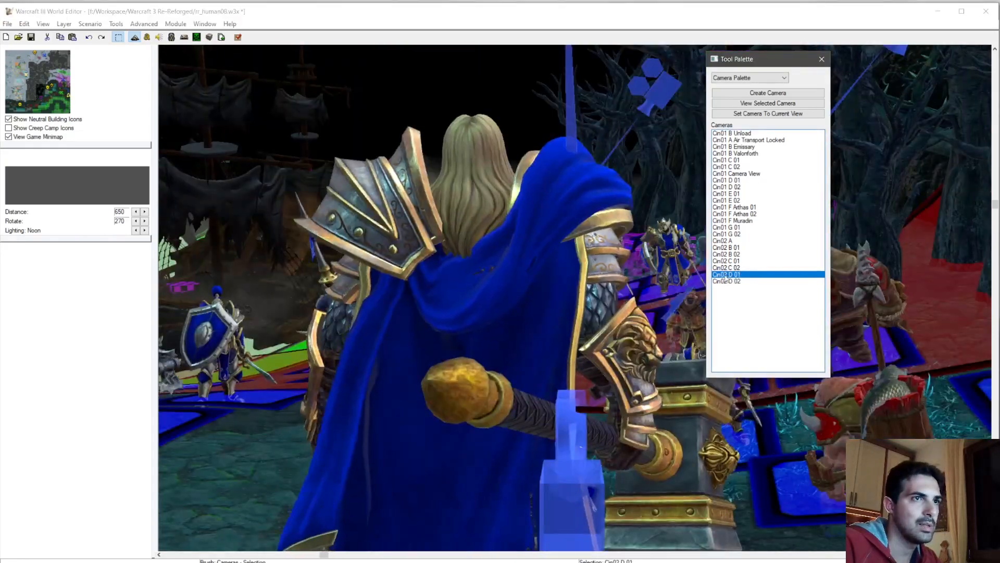
double_click(732, 281)
double_click(732, 275)
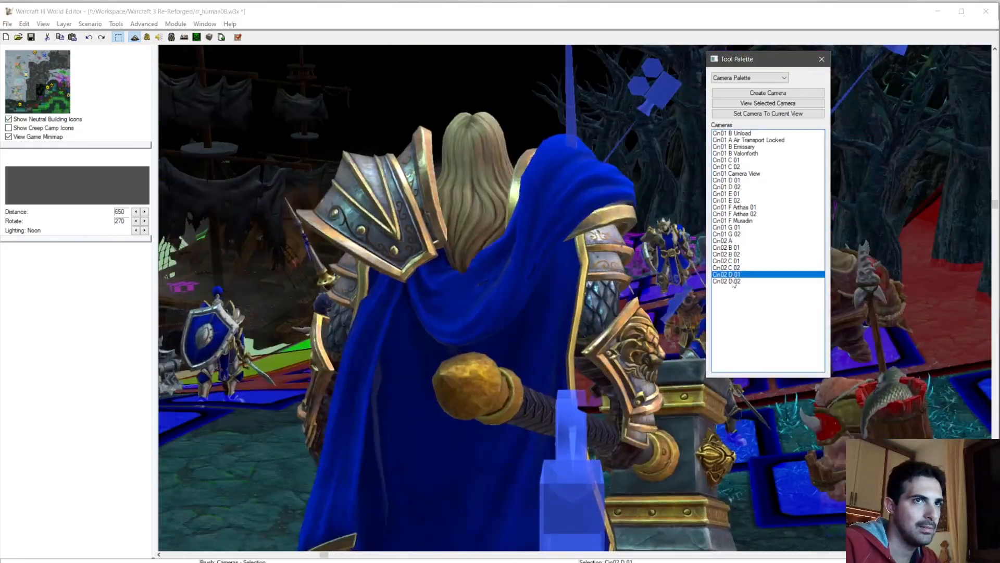
double_click(733, 282)
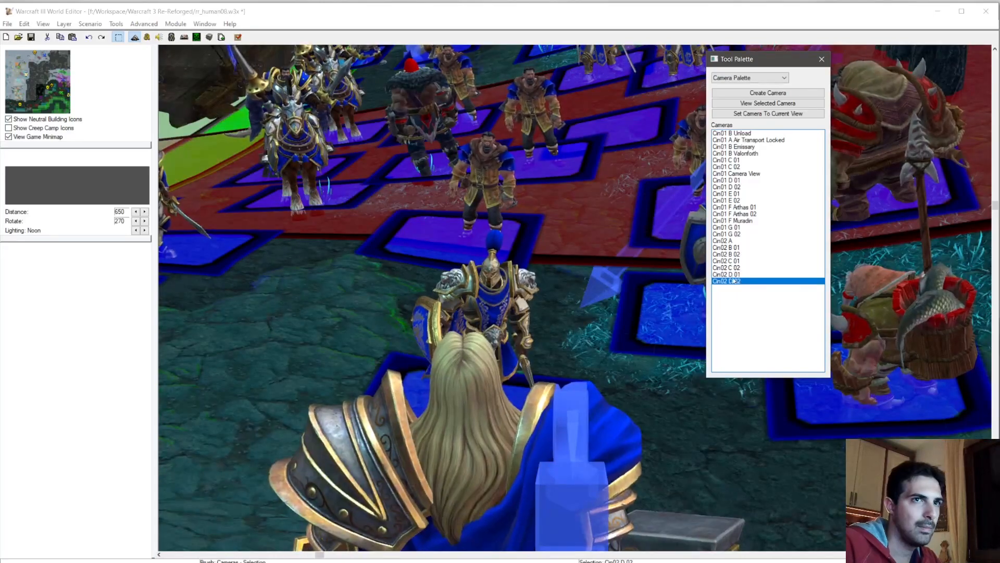
double_click(732, 274)
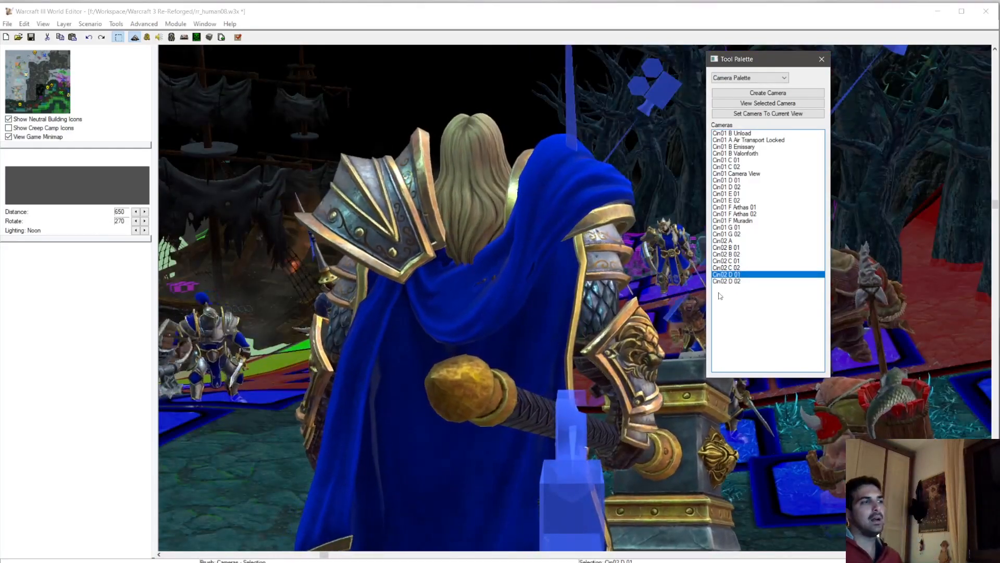
Step: Open camera Cin02 D 02's properties and lower the Z offset to 115 with the values previewed in the main window
double_click(733, 282)
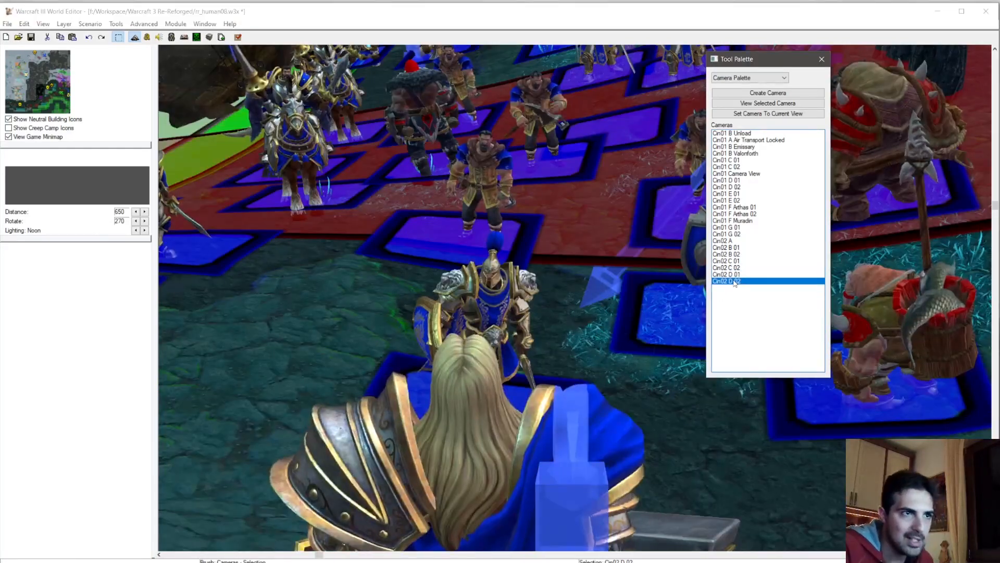
right_click(733, 281)
click(781, 286)
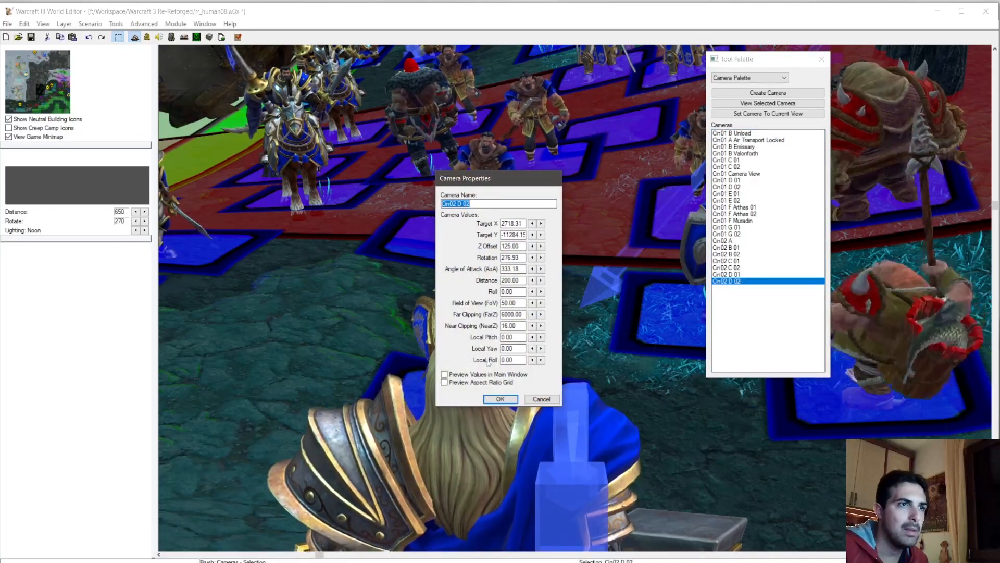
click(532, 246)
click(532, 246)
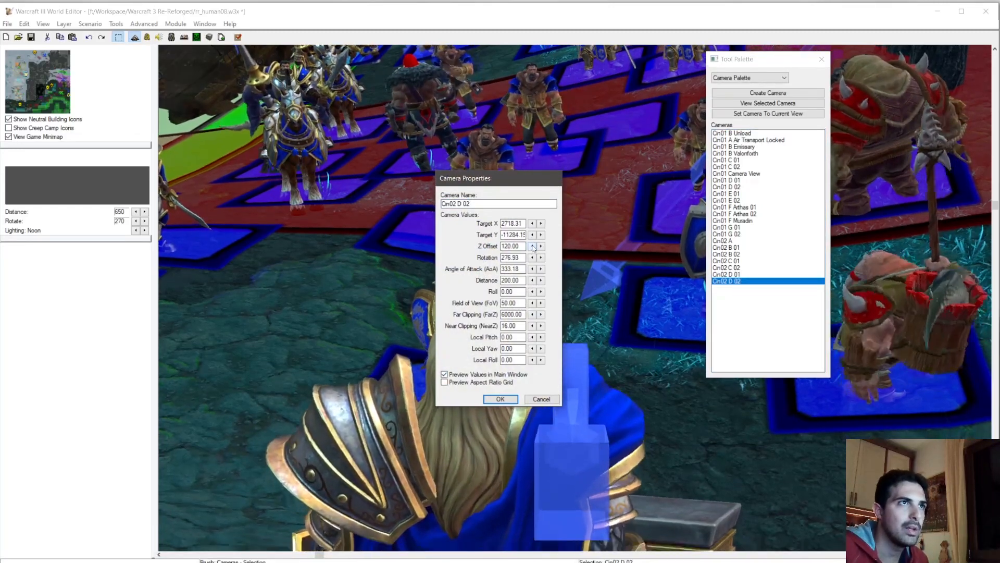
click(532, 246)
click(532, 247)
click(532, 246)
Step: Tune Cin02 D 02's angle of attack to 337.18 and apply the camera properties
click(541, 269)
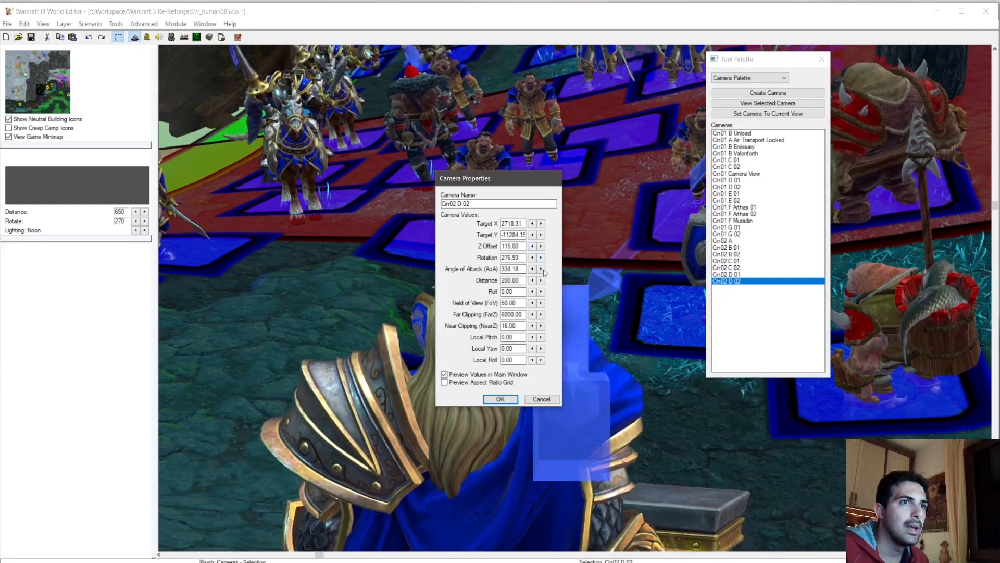
click(541, 269)
click(541, 269)
click(540, 268)
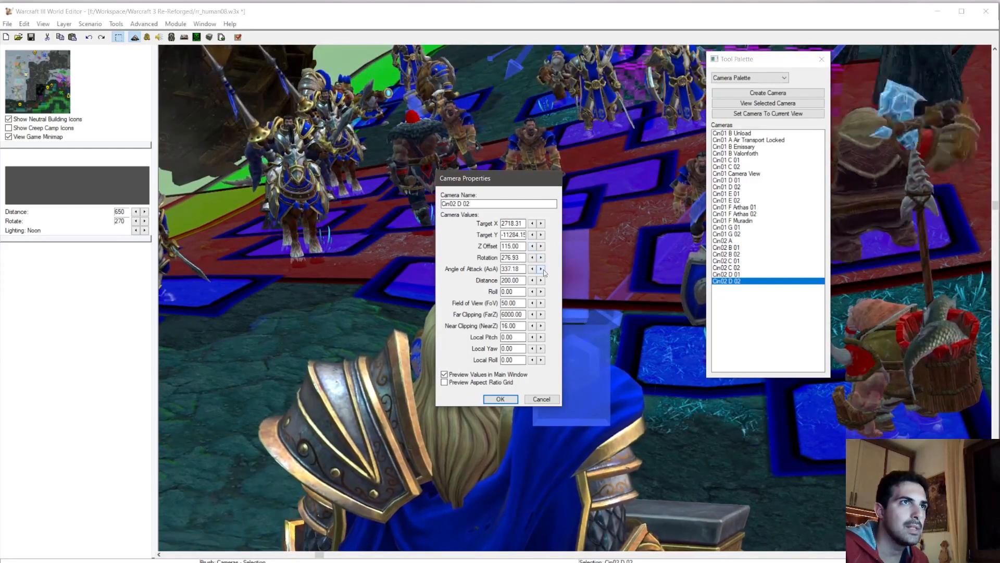
click(533, 269)
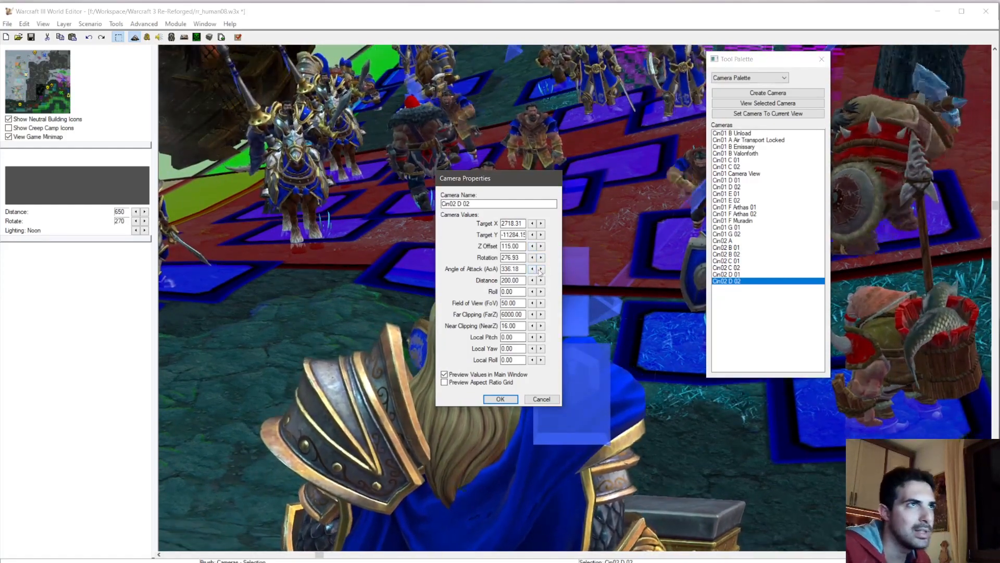
click(541, 269)
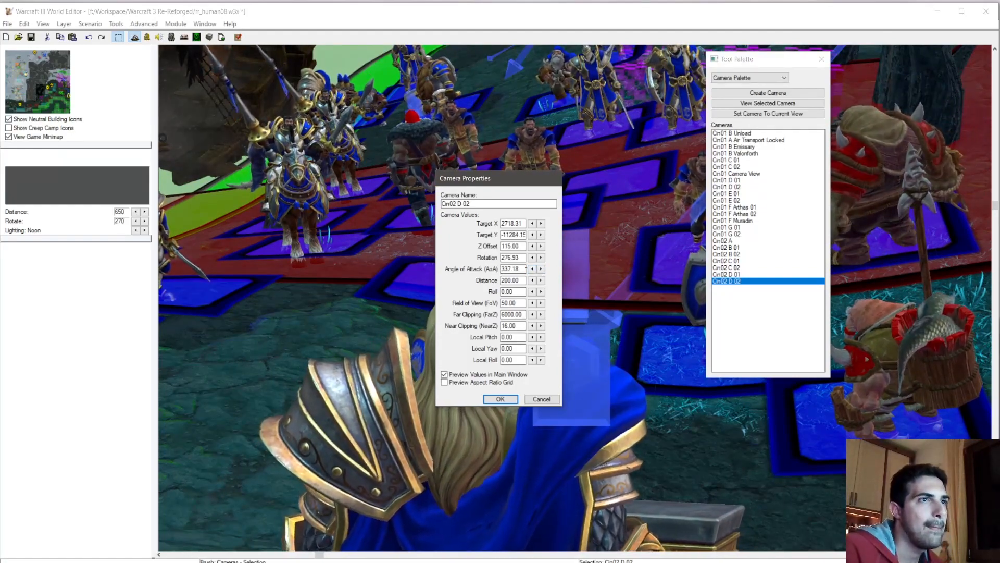
click(532, 269)
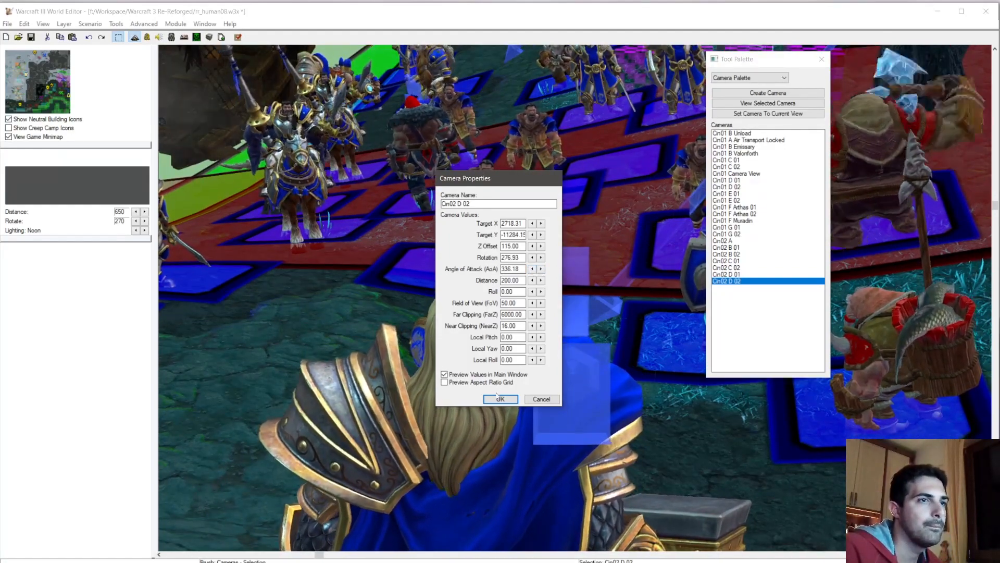
click(532, 268)
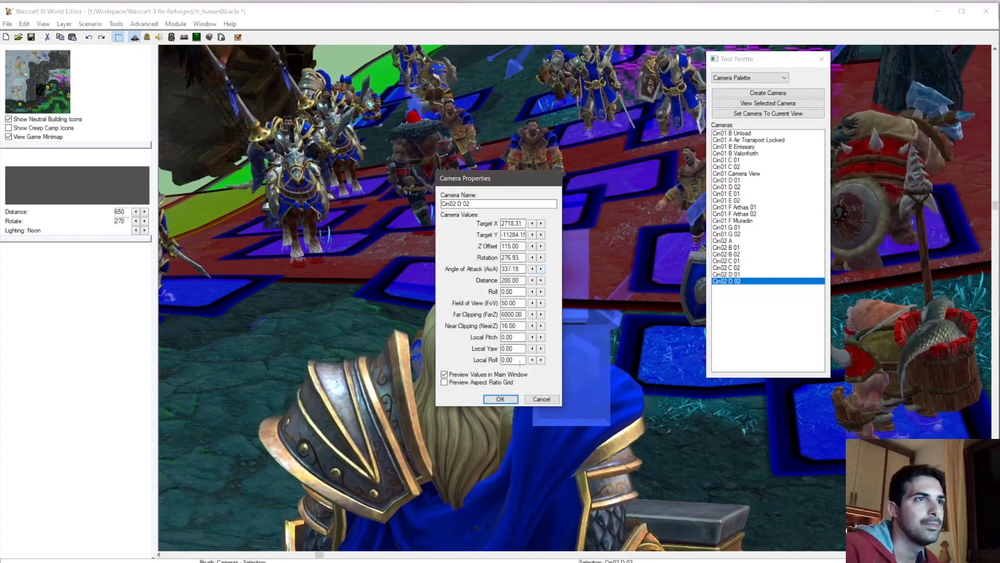
click(501, 399)
Step: Compare the adjusted Cin02 D 02 shot with Cin02 D 01 by switching between the two cameras
double_click(740, 274)
double_click(736, 281)
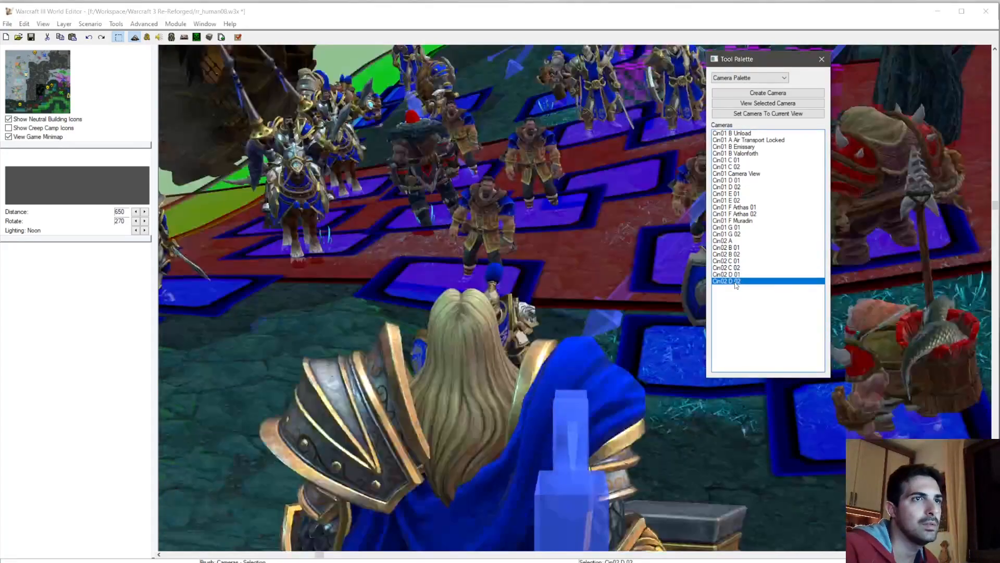
double_click(733, 276)
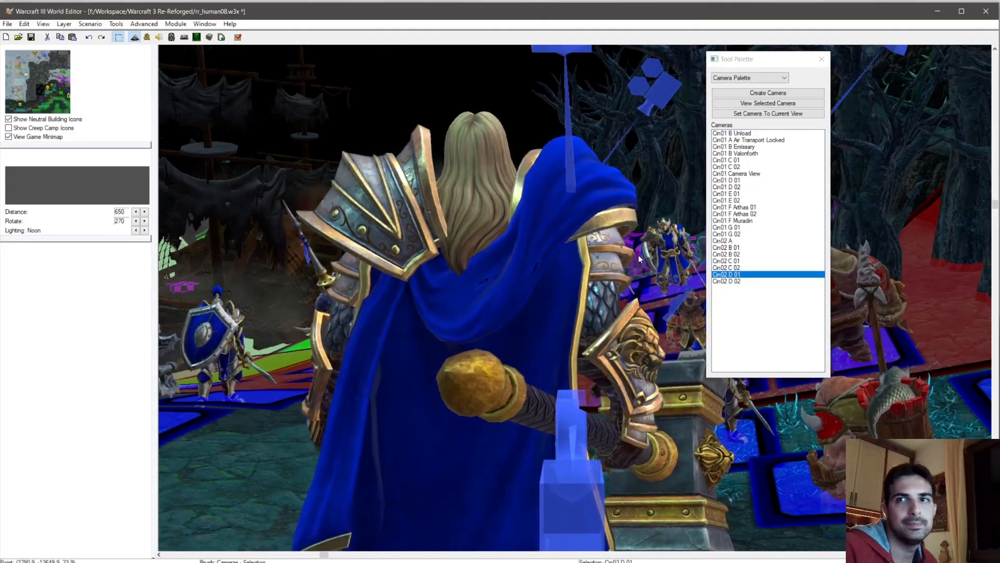
Step: Leave the Cin02 D 01 shot for an overhead view of the paladin and save the map
scroll(428, 208, down, 4)
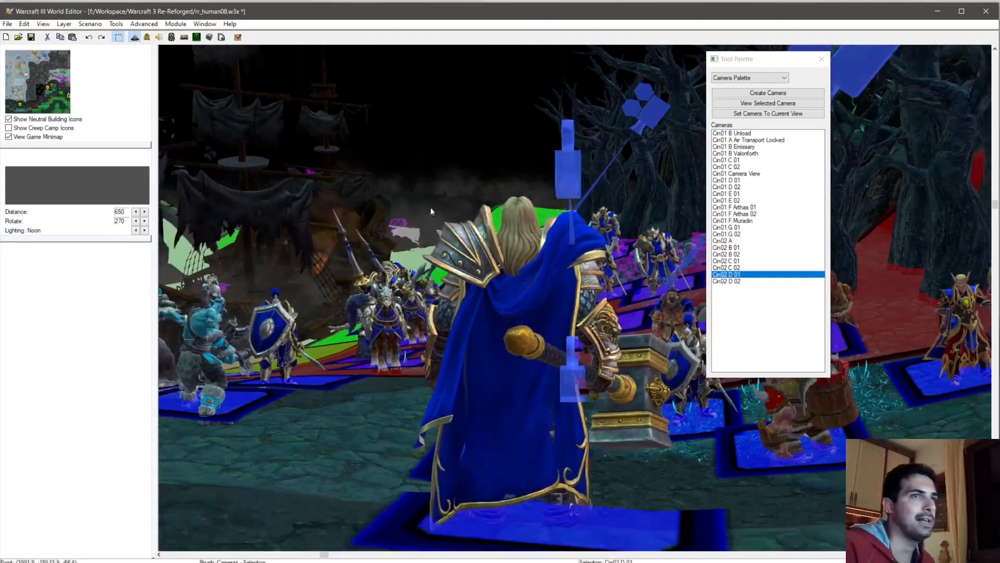
ctrl+right_drag(384, 188, 608, 296)
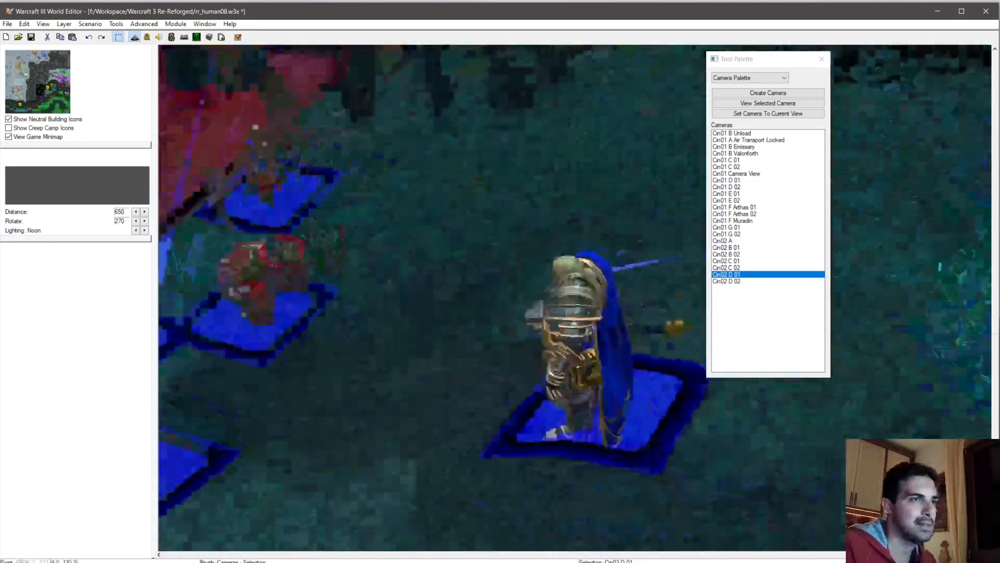
scroll(549, 299, down, 6)
key(ctrl+s)
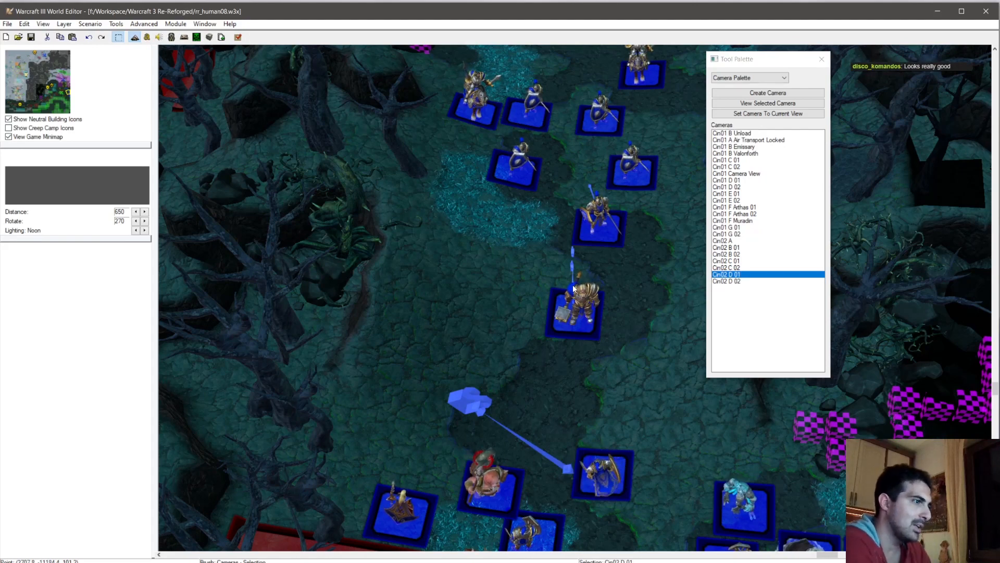
Step: Examine the placement of the footmen, knights and other troops standing around and behind the paladin
right_drag(510, 229, 439, 345)
scroll(542, 280, down, 2)
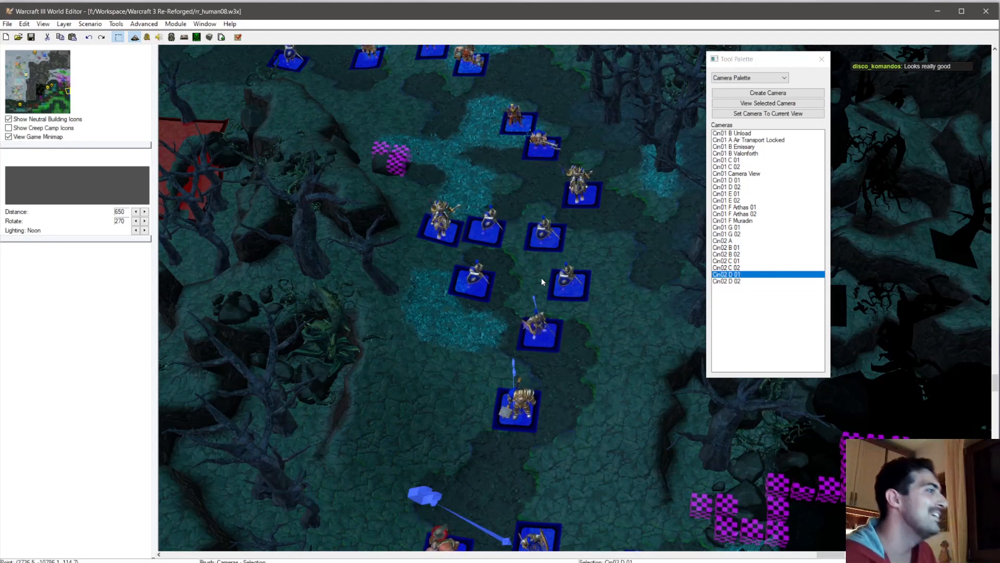
right_drag(557, 174, 475, 347)
right_drag(297, 138, 205, 94)
scroll(579, 344, up, 3)
right_drag(619, 358, 280, 178)
scroll(279, 178, up, 3)
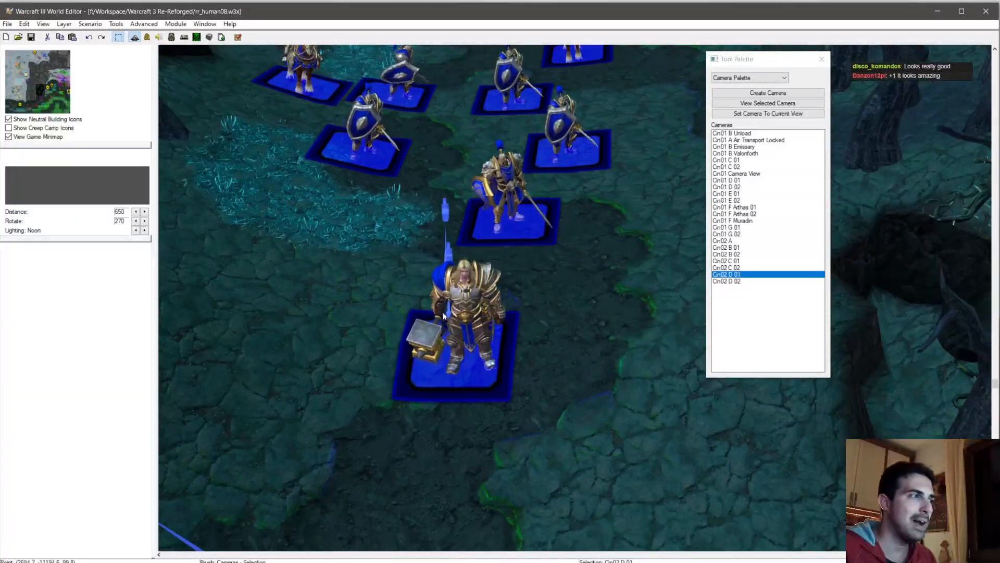
right_drag(291, 136, 370, 337)
scroll(312, 234, down, 2)
ctrl+right_drag(337, 252, 308, 282)
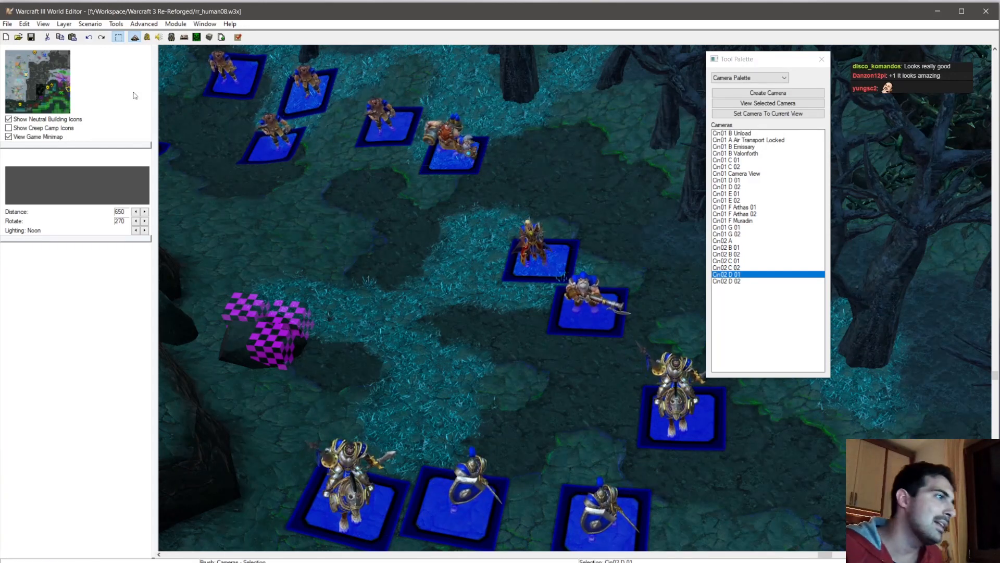
Step: In the Trigger Editor, duplicate the Cin02_Marwyn unit variable and name the copy Cin02_Valonforth
click(146, 37)
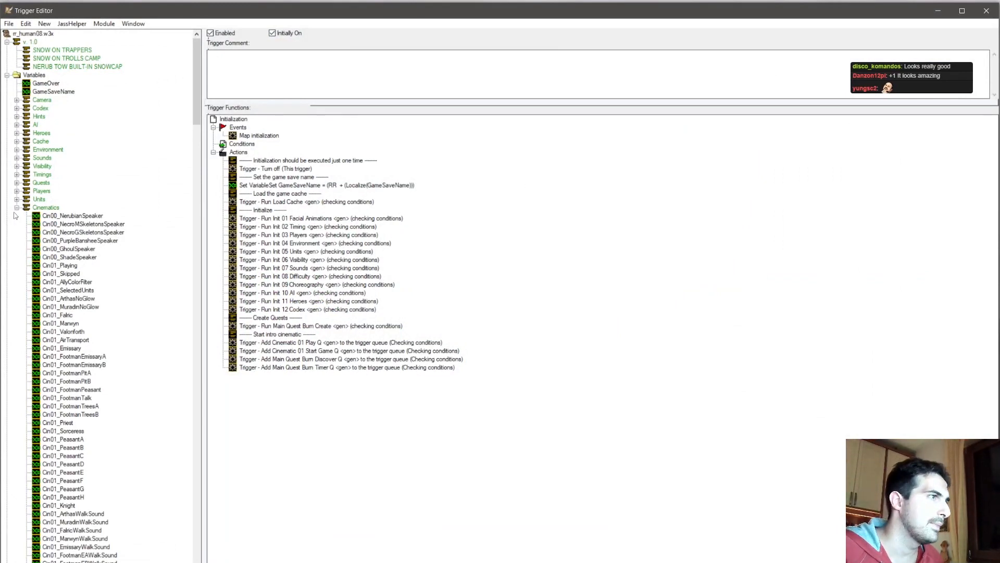
scroll(98, 191, up, 3)
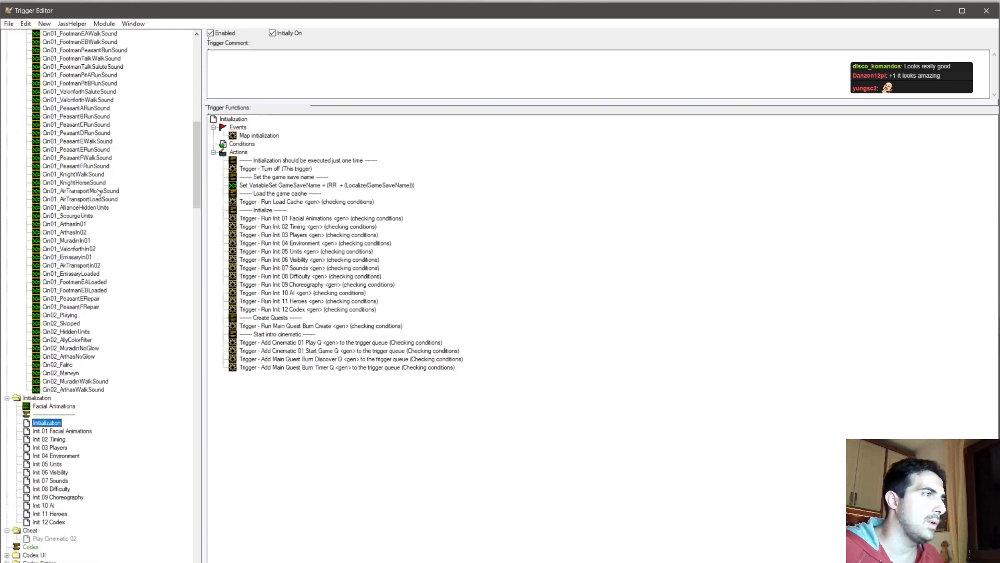
click(90, 351)
click(73, 373)
key(ctrl+c)
key(ctrl+v)
click(74, 383)
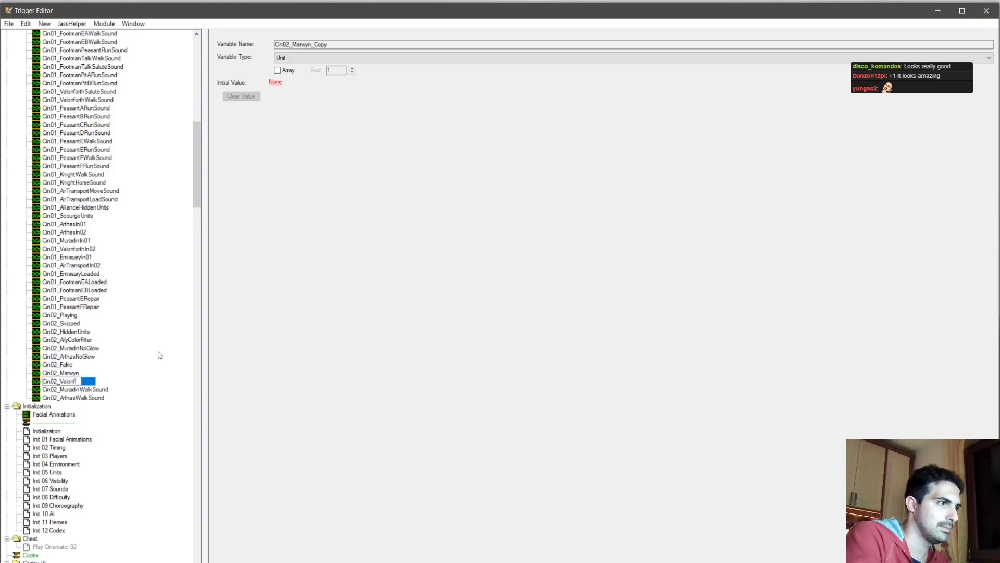
text(Cin02_Valonforth)
key(Return)
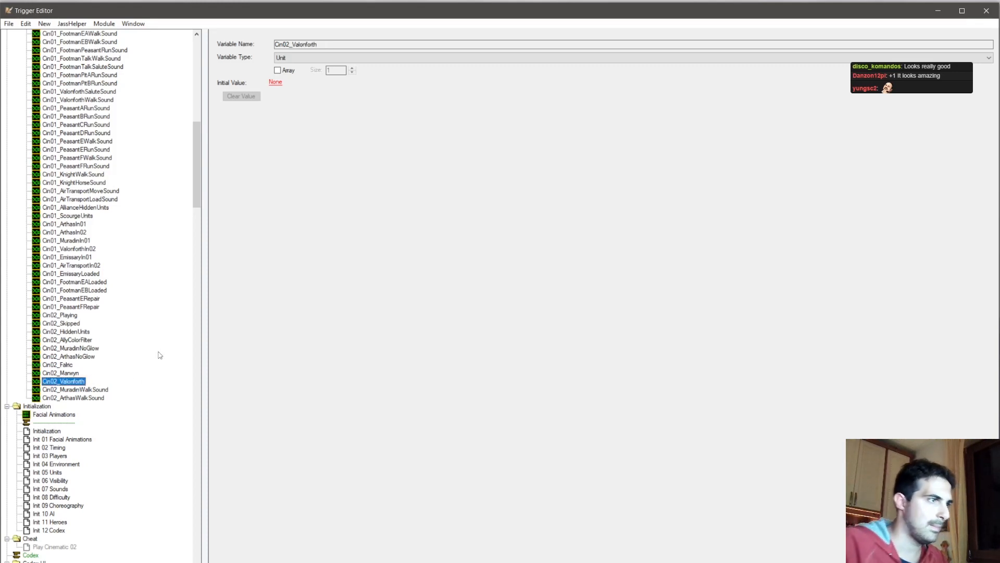
Step: Delete the Cin02_MuradinWalkSound variable and rename Cin02_ArthasWalkSound as Cin02_ValonforthRunSound
click(89, 392)
key(Delete)
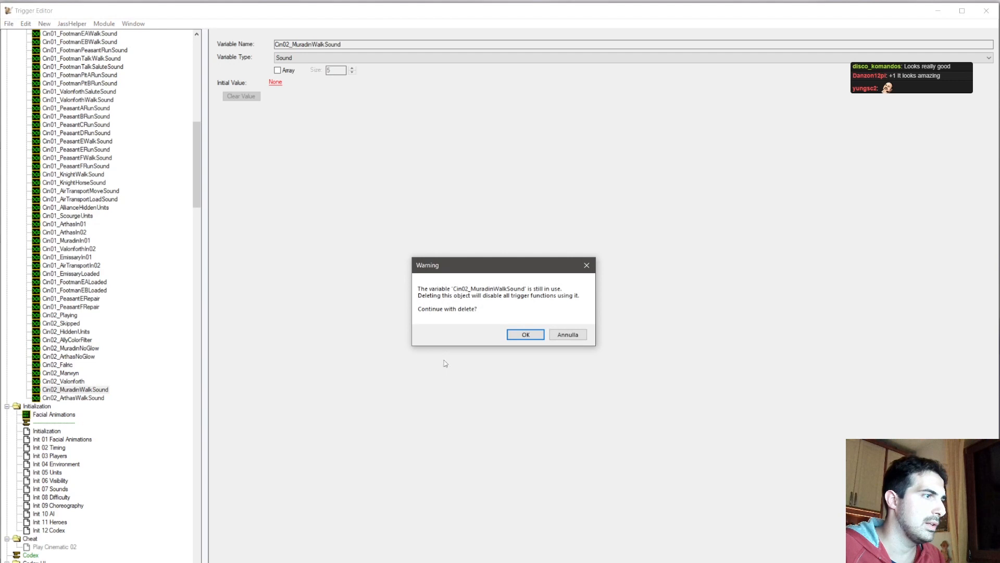
click(525, 336)
click(576, 350)
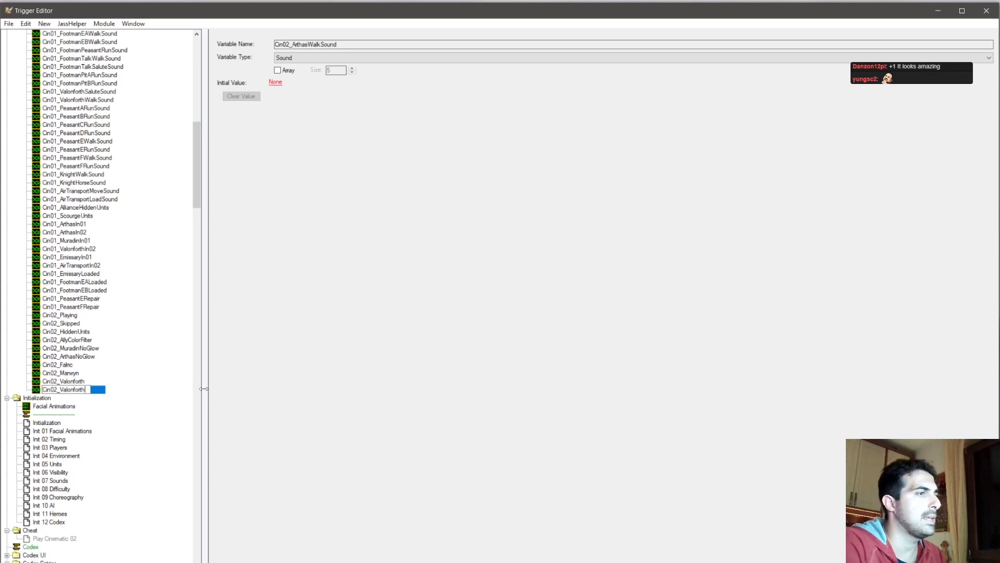
text(RunSound)
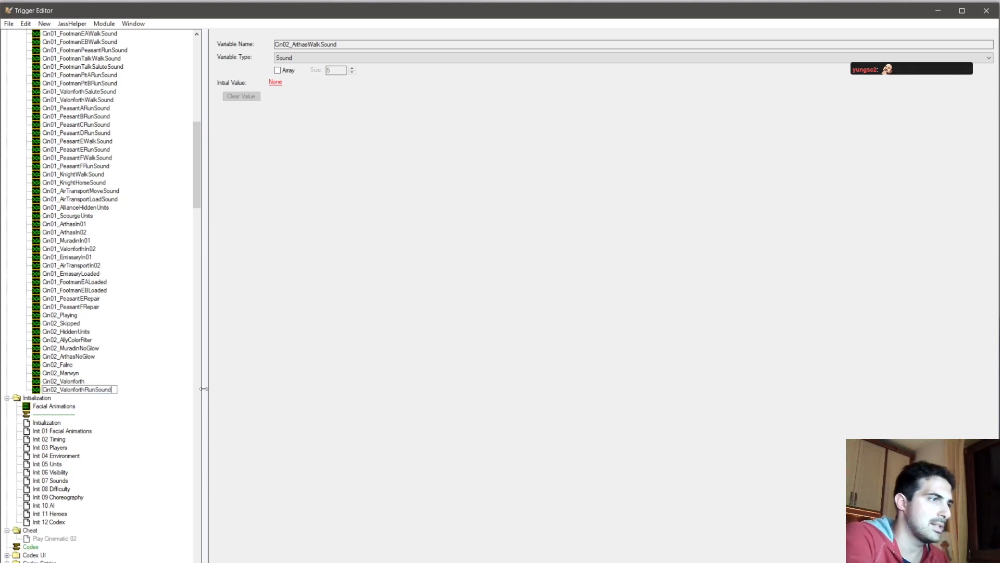
key(Return)
Step: Duplicate the Cin02_ValonforthRunSound variable and name the copy Cin02_FootmanARunSound
key(ctrl+c)
key(ctrl+v)
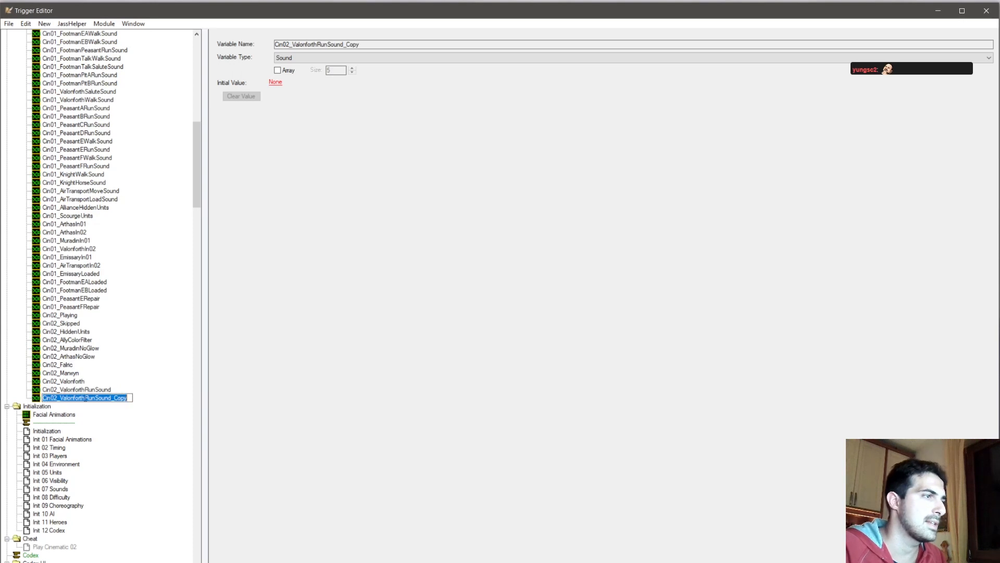
text(FootmanARunSound)
key(Return)
Step: Duplicate the Cin02_FootmanARunSound variable and name the copy Cin02_FootmanBRunSound
key(ctrl+c)
key(ctrl+v)
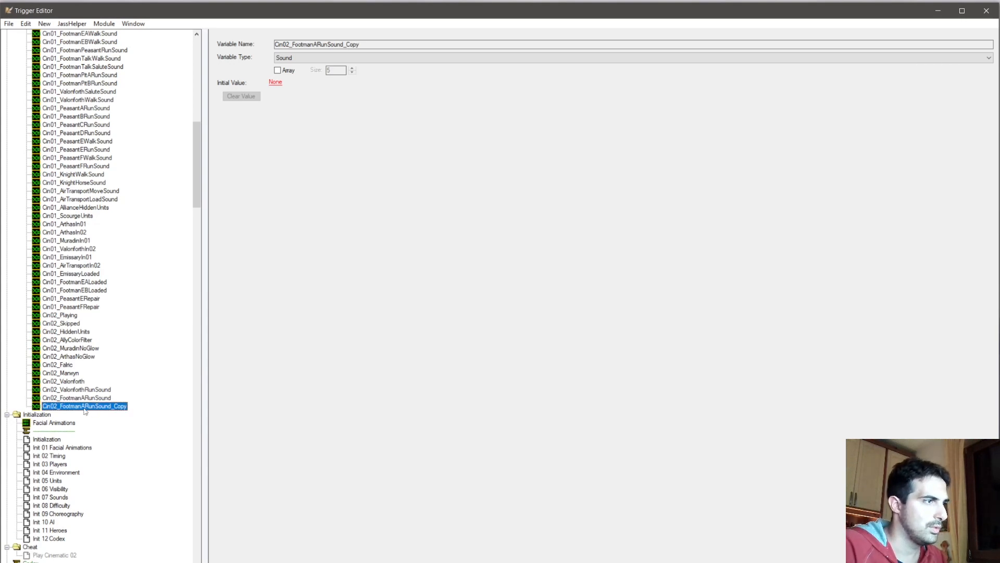
click(82, 406)
key(Delete)
key(Delete)
key(Delete)
key(Delete)
key(Delete)
key(Return)
Step: Duplicate the Cin02_FootmanBRunSound variable and name the copy Cin02_FootmanCRunSound
key(ctrl+c)
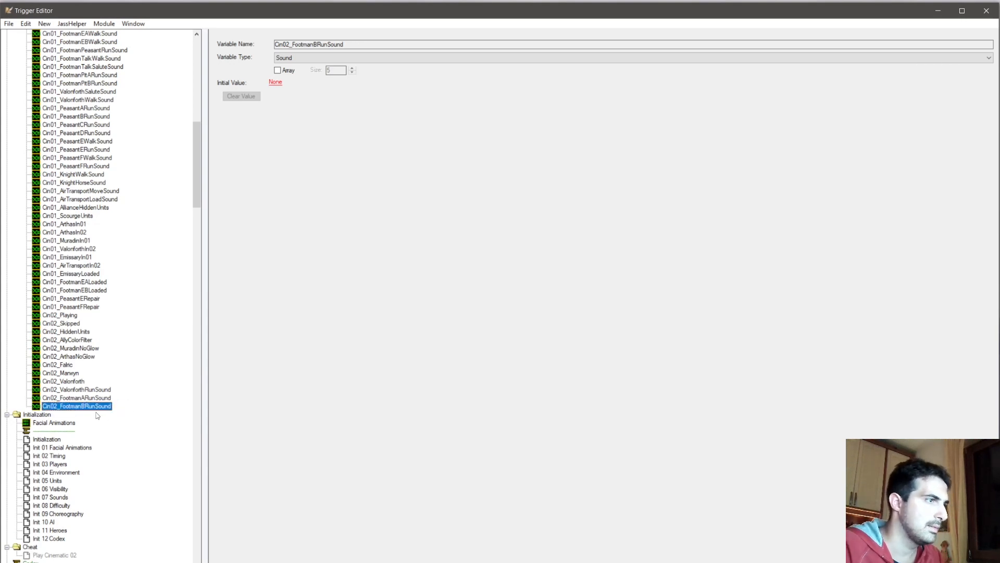
key(ctrl+v)
click(81, 414)
key(Delete)
key(Return)
Step: Duplicate the Cin02_FootmanCRunSound variable and name the copy Cin02_FootmanDRunSound
key(ctrl+c)
key(ctrl+v)
click(82, 422)
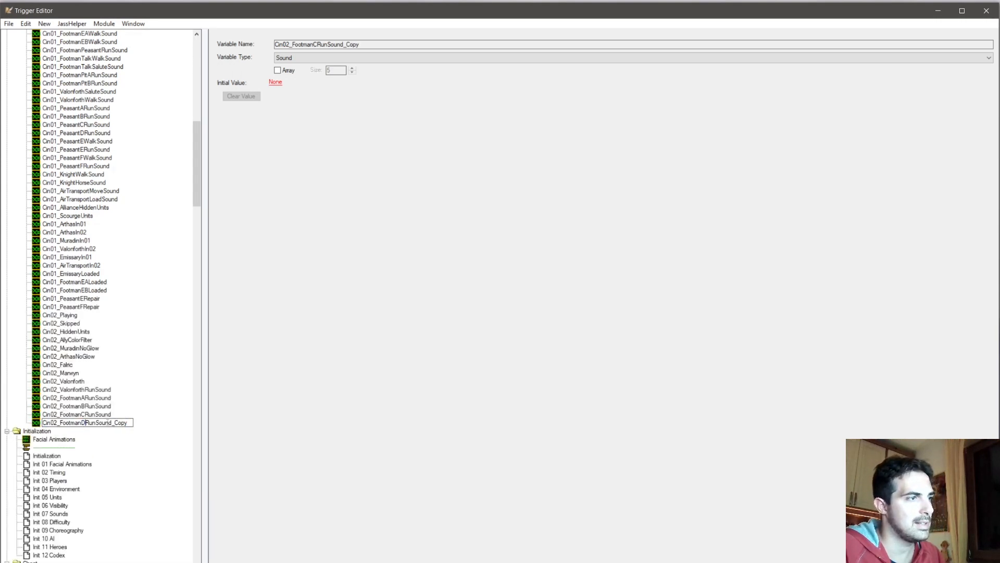
key(Delete)
key(Return)
Step: Duplicate the Cin02_FootmanDRunSound variable and name the copy Cin02_KnightARunSound
key(ctrl+c)
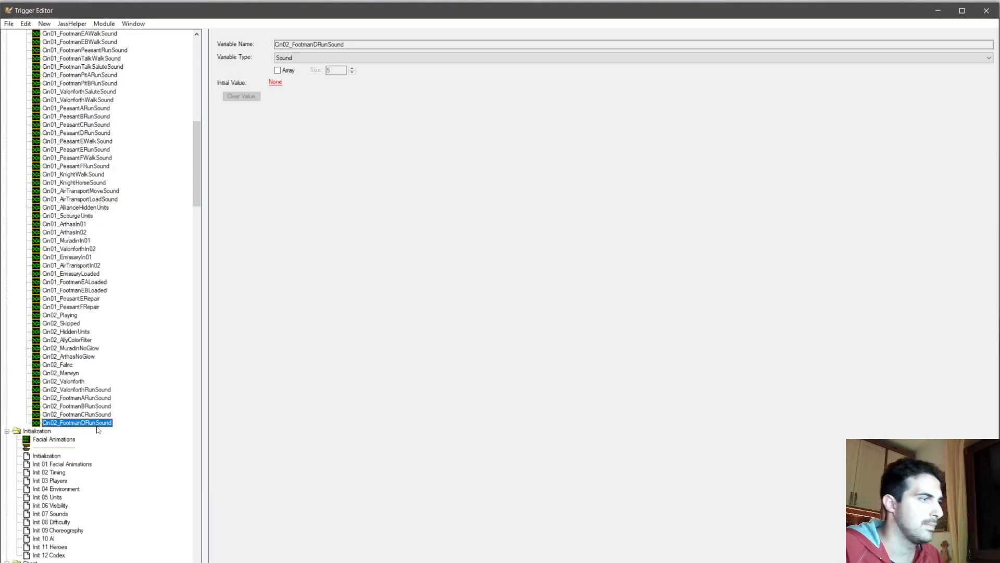
key(ctrl+v)
key(F2)
text(Kn)
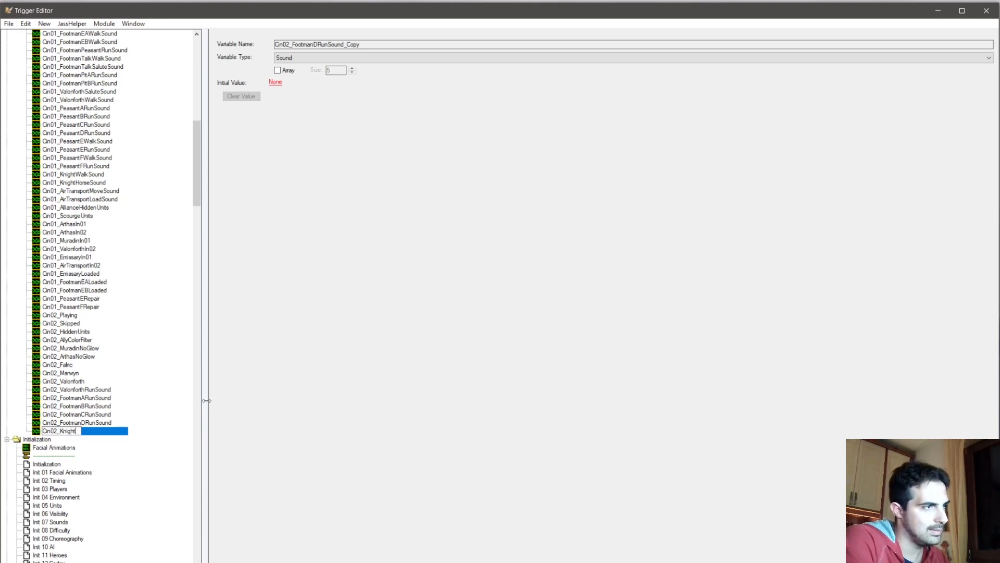
text(ightARunSound)
key(Return)
Step: Duplicate the Cin02_KnightARunSound variable and name the copy Cin02_KnightBRunSound
key(ctrl+c)
key(ctrl+v)
key(F2)
click(78, 439)
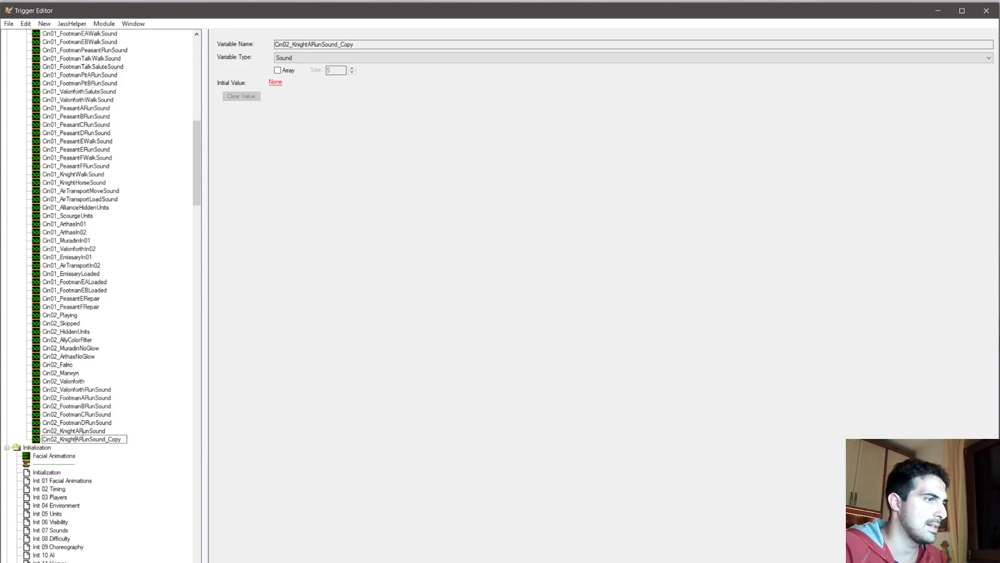
key(BackSpace)
key(Return)
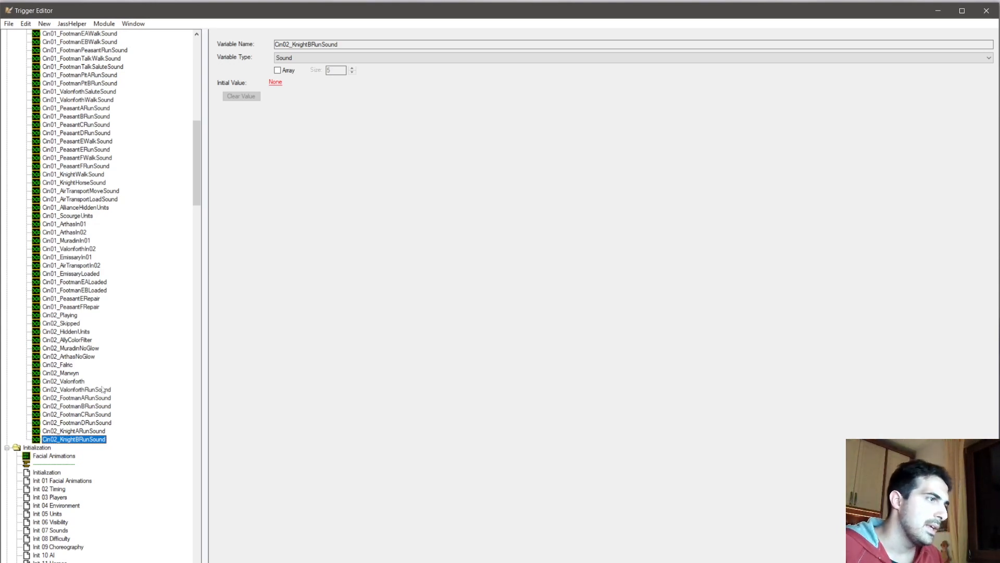
Step: Duplicate the Cin02_Valonforth unit variable and name the copy Cin02_KnightA
click(68, 381)
key(ctrl+c)
key(ctrl+v)
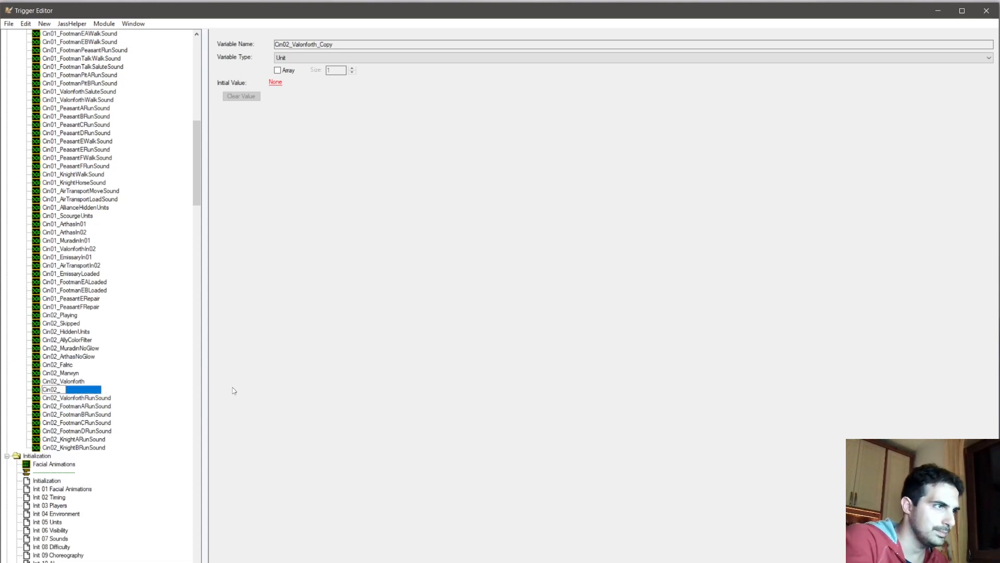
text(Cin02_KnightA)
key(Return)
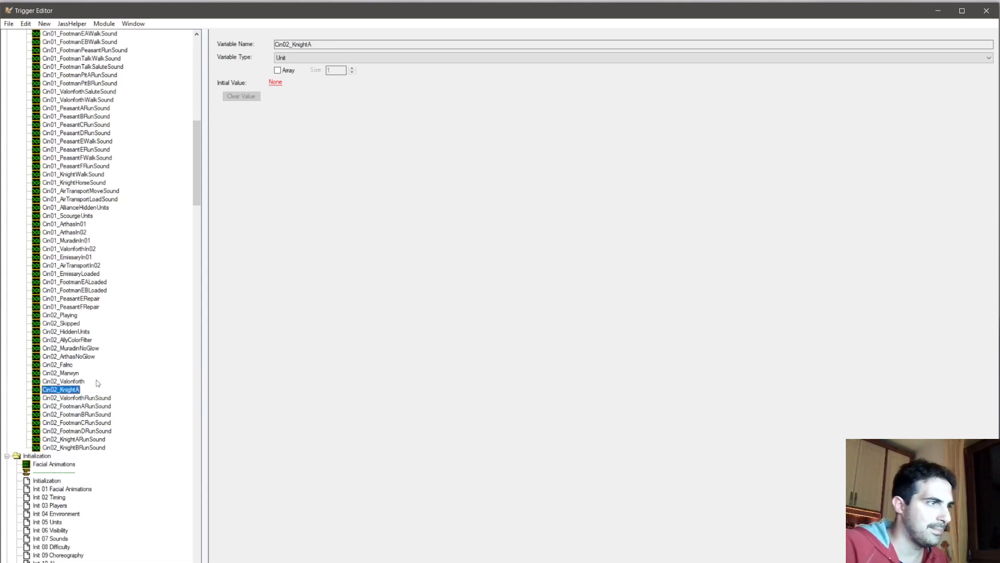
Step: Duplicate the Cin02_KnightA unit variable and name the copy Cin02_KnightB
key(ctrl+c)
key(ctrl+v)
text(B)
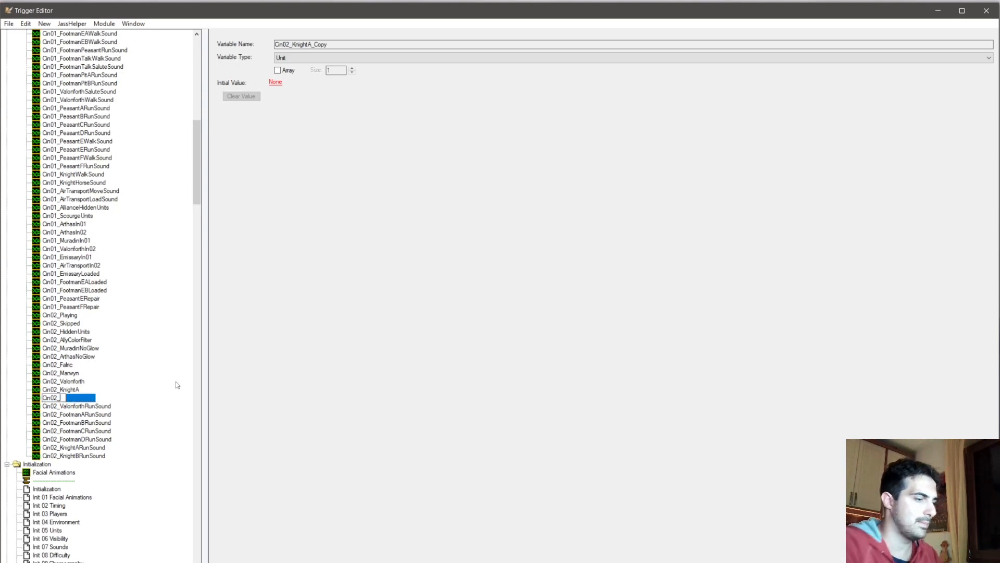
key(Return)
Step: Duplicate the Cin02_KnightB variable and name the copy Cin02_FootmanA
key(ctrl+c)
key(ctrl+v)
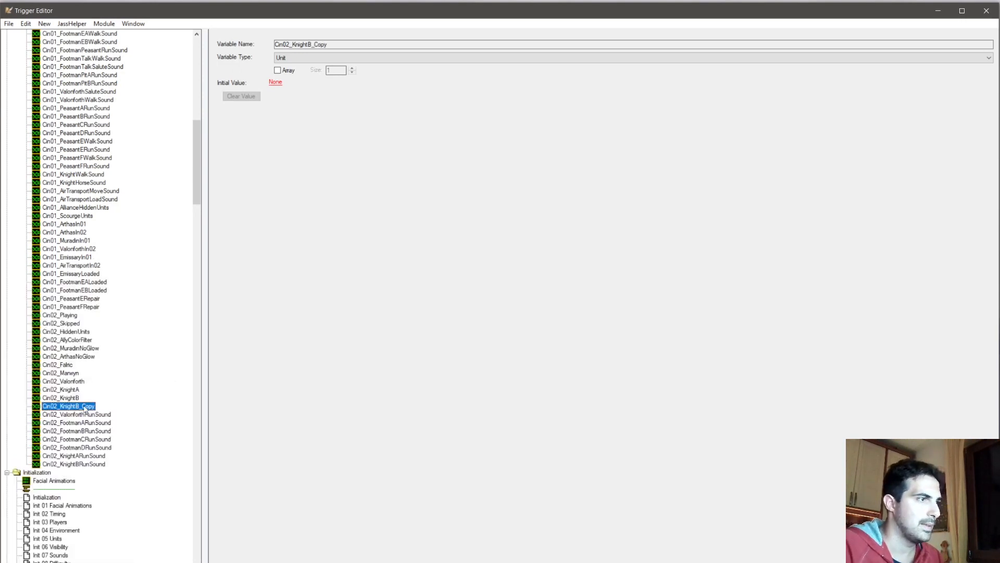
click(63, 409)
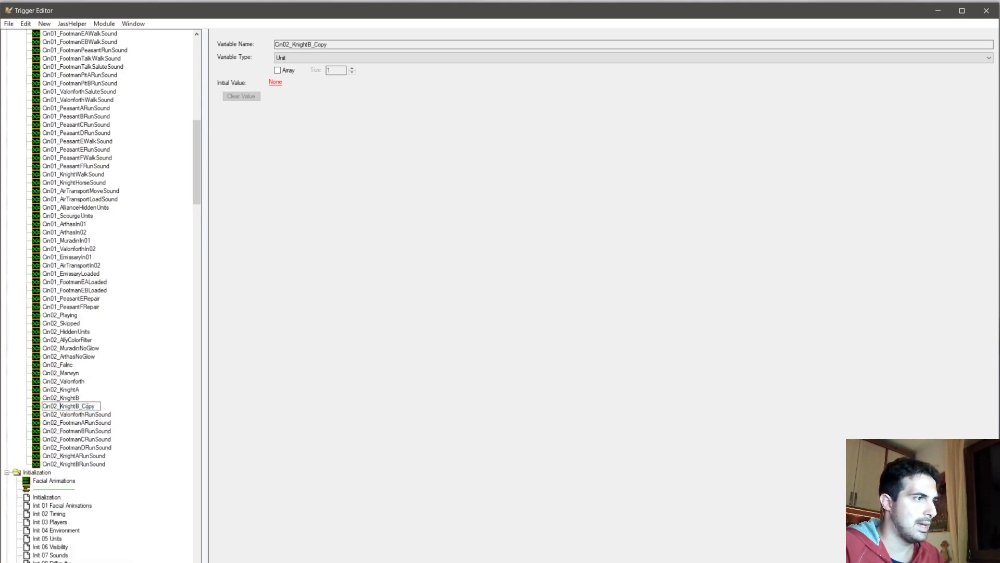
text(Footm)
key(Return)
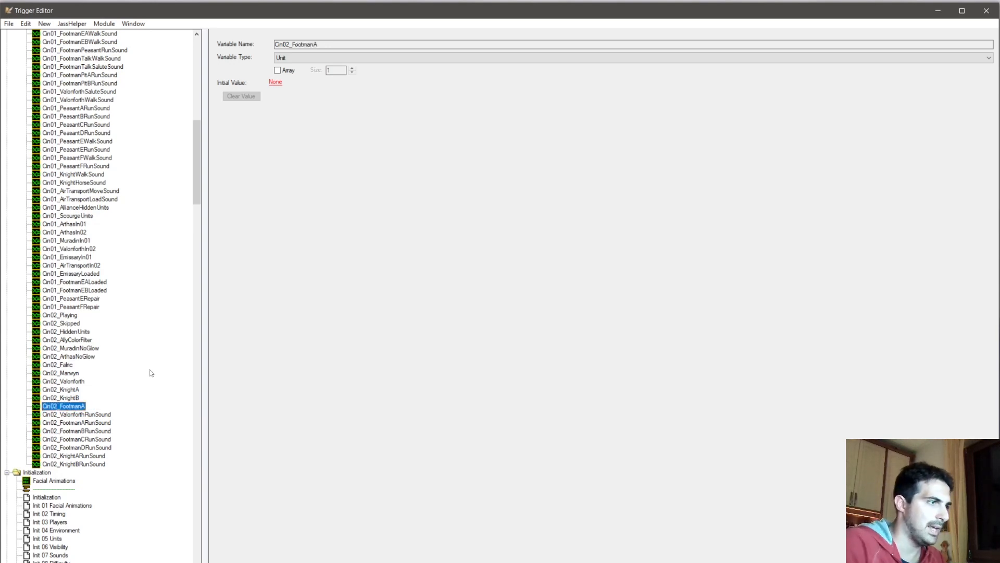
Step: Duplicate the Cin02_FootmanA variable and name the copy Cin02_FootmanB
key(ctrl+c)
key(ctrl+v)
text(B)
key(Return)
mouse_move(82, 414)
mouse_down()
mouse_move(129, 407)
mouse_move(96, 422)
mouse_up()
Step: Duplicate the Cin02_FootmanB variable and name the copy Cin02_FootmanC
key(ctrl+c)
key(ctrl+v)
click(81, 423)
text(C)
key(Return)
Step: Duplicate the Cin02_FootmanC variable and name the copy Cin02_FootmanD
key(ctrl+c)
key(ctrl+v)
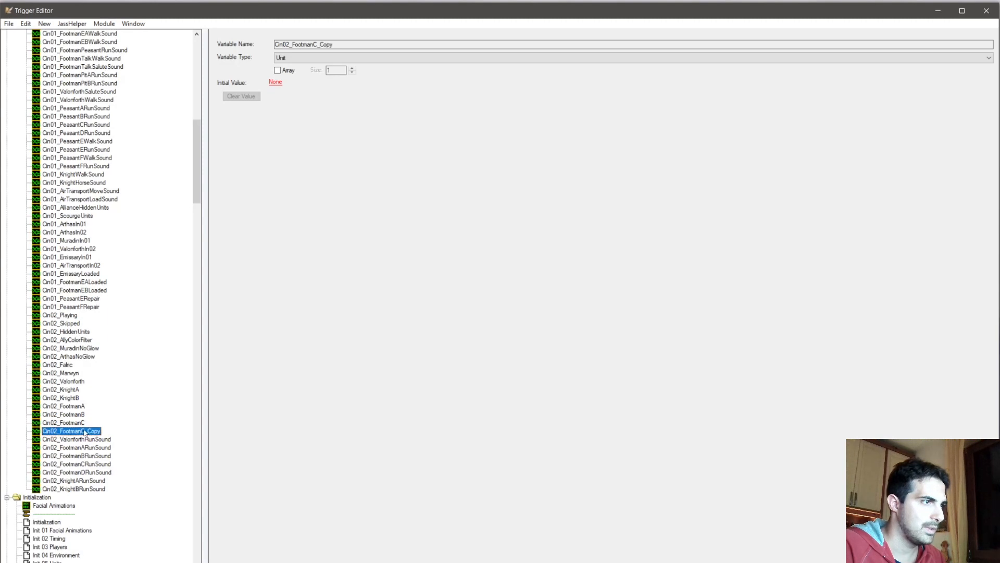
text(D)
key(Return)
Step: Duplicate the Cin02_FootmanD variable and name the copy Cin02_FootmanE
key(ctrl+c)
key(ctrl+v)
drag(82, 439, 115, 424)
text(E)
key(Return)
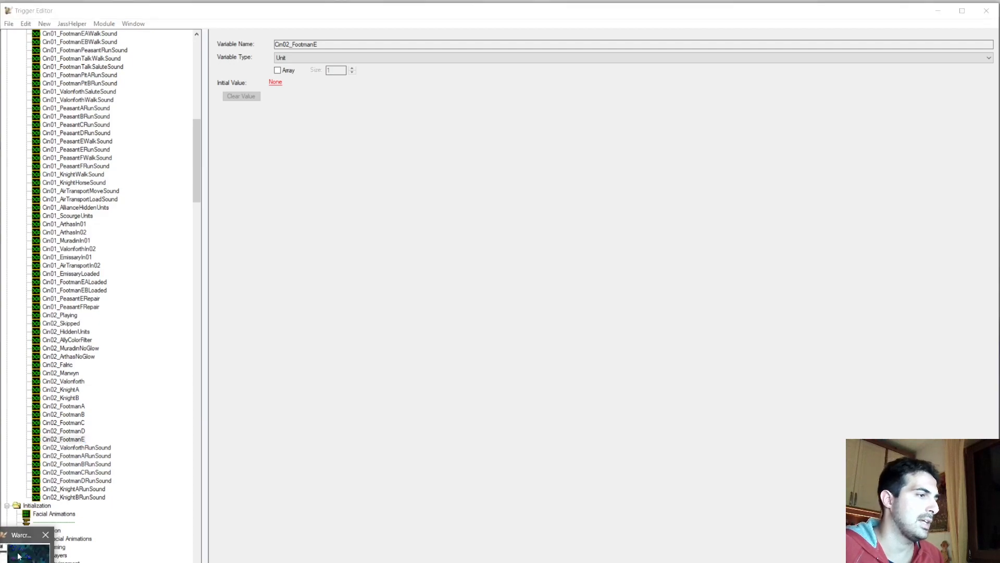
Step: Switch to the World Editor map, show the Region Palette and check the Cin02 Footman D 00 and Footman E 00 regions
click(19, 542)
scroll(535, 235, down, 3)
click(750, 78)
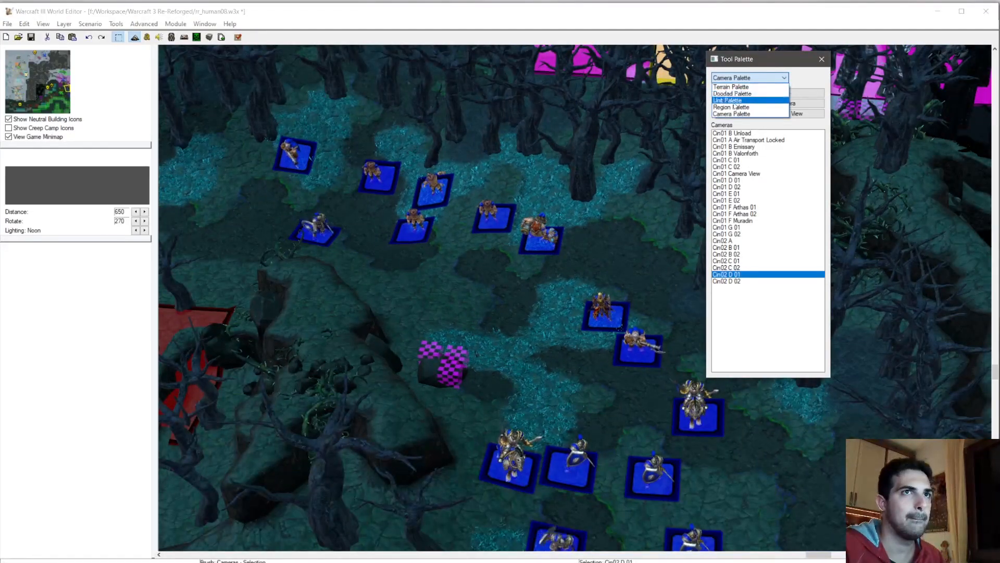
click(740, 107)
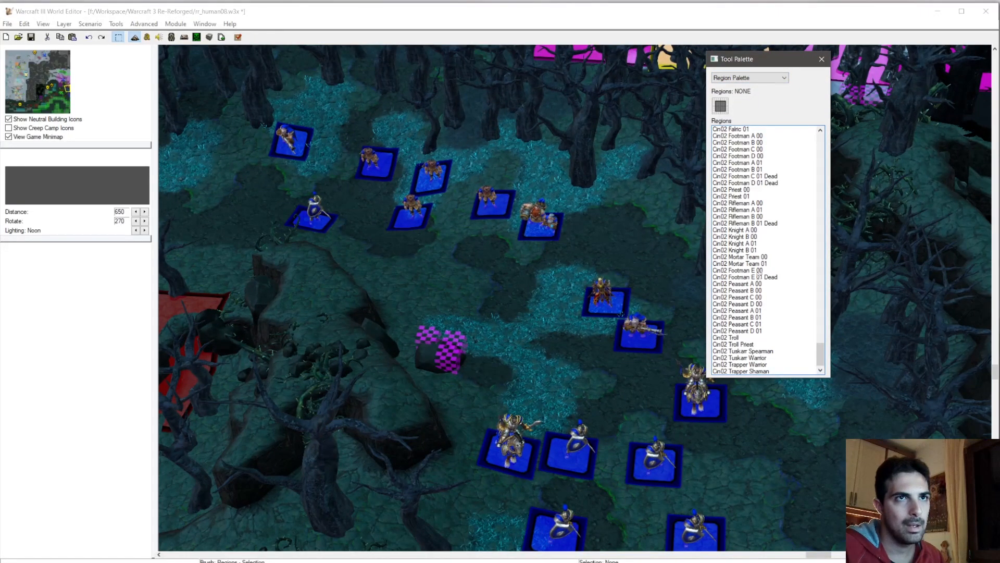
drag(760, 137, 761, 157)
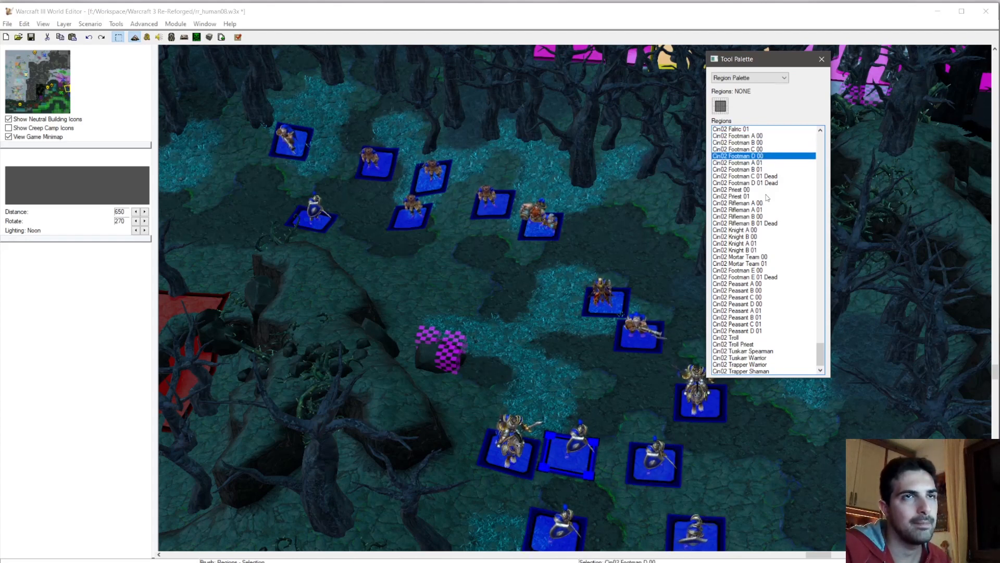
click(328, 221)
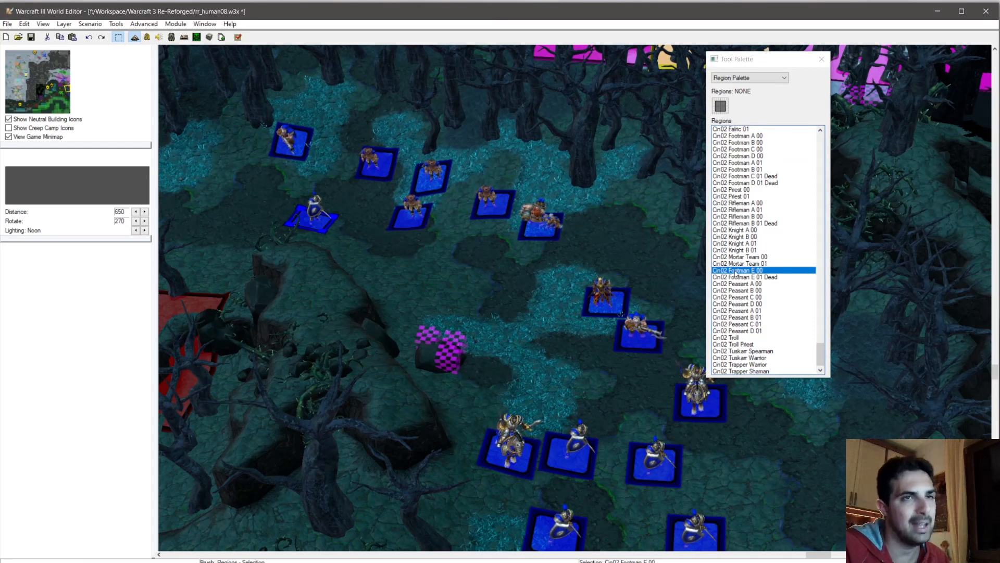
Step: Sort the region list by name and look through the Cin02 regions for the remaining unit names
right_click(797, 264)
click(771, 341)
scroll(770, 285, down, 3)
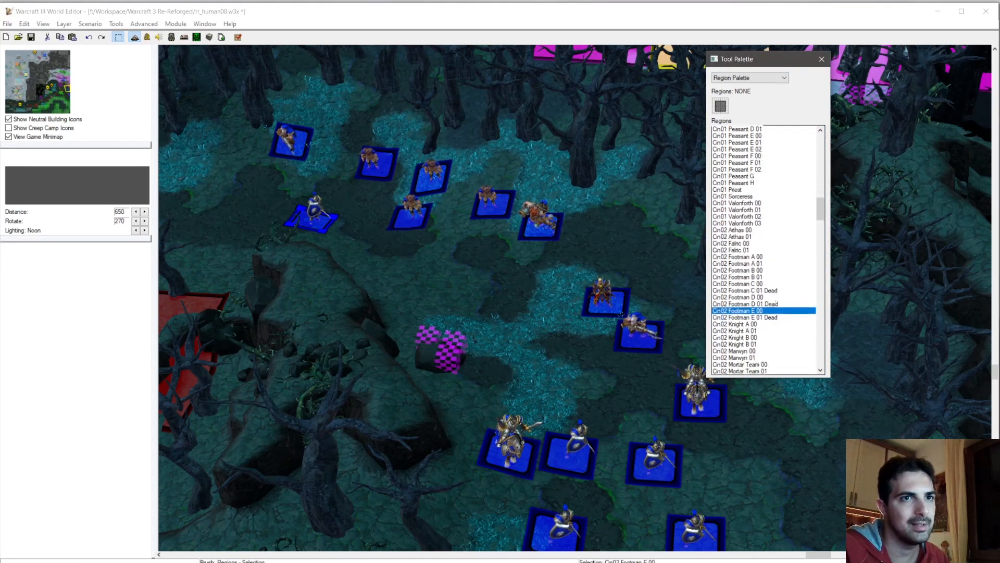
scroll(755, 330, down, 3)
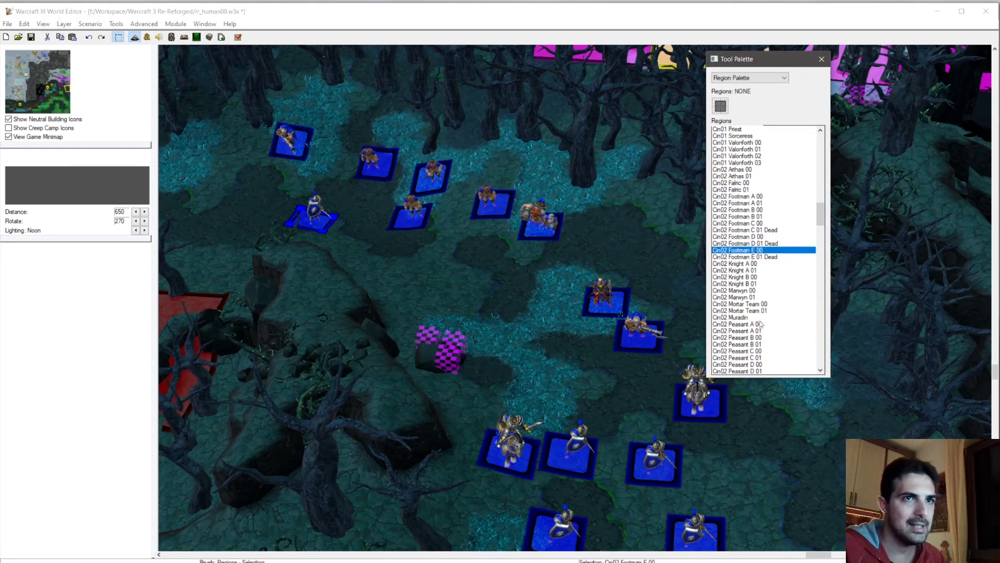
Step: Return to the Trigger Editor, duplicate the Cin02_FootmanE variable and name the copy Cin02_MortarTeam
mouse_move(19, 546)
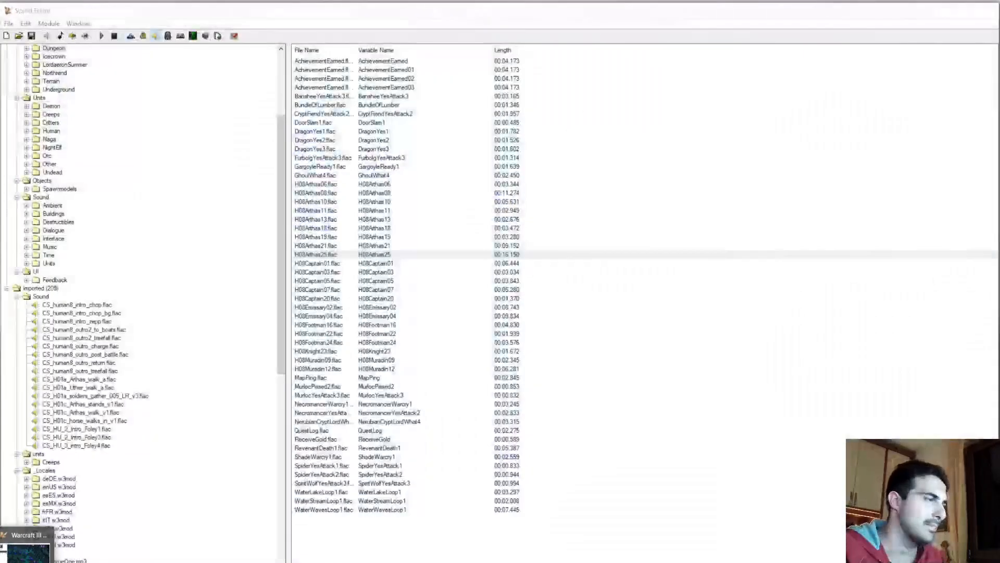
click(24, 558)
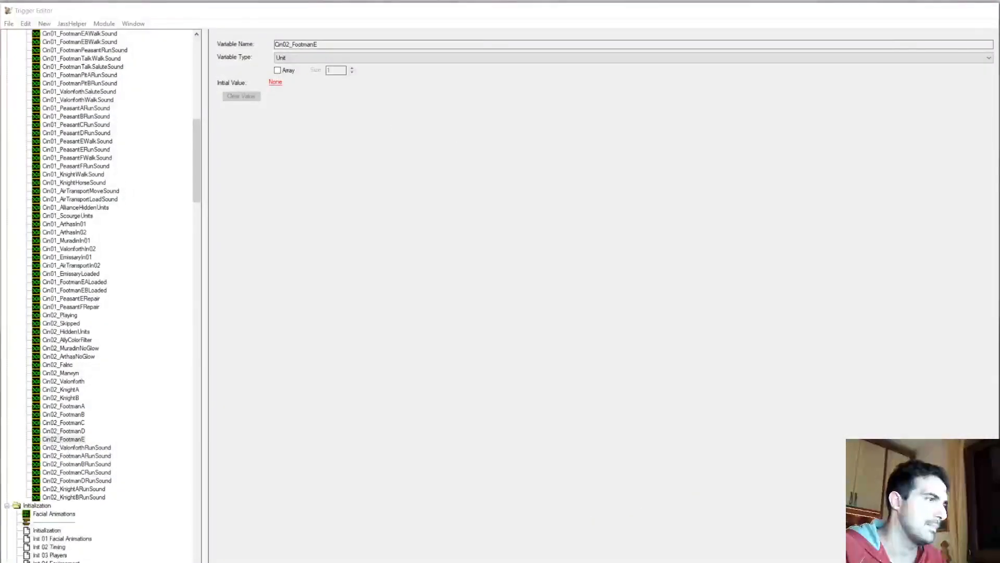
key(ctrl+c)
key(ctrl+v)
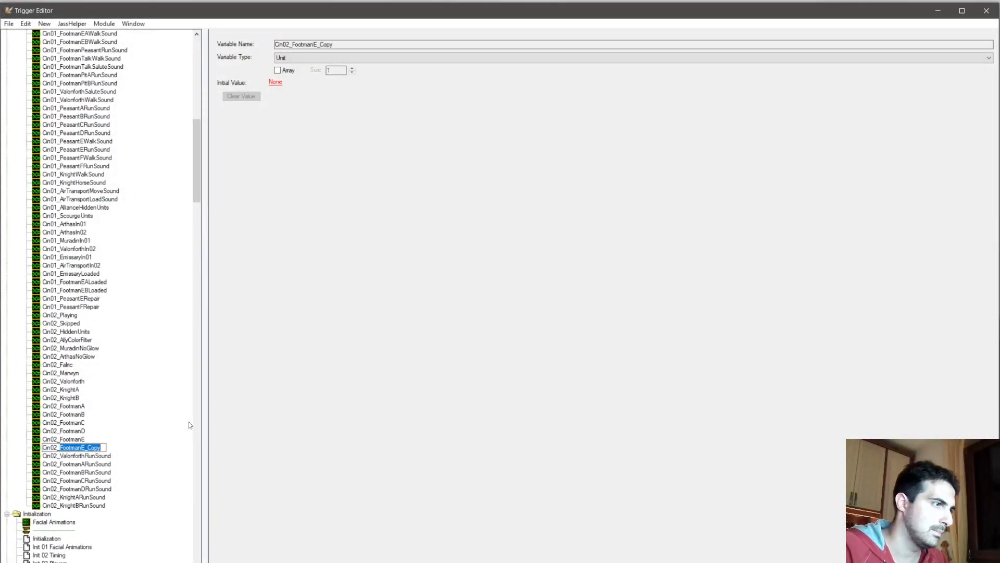
text(MortarTeam)
key(Return)
Step: Duplicate the Cin02_MortarTeam variable and name the copy Cin02_RiflemanA
key(ctrl+c)
key(ctrl+v)
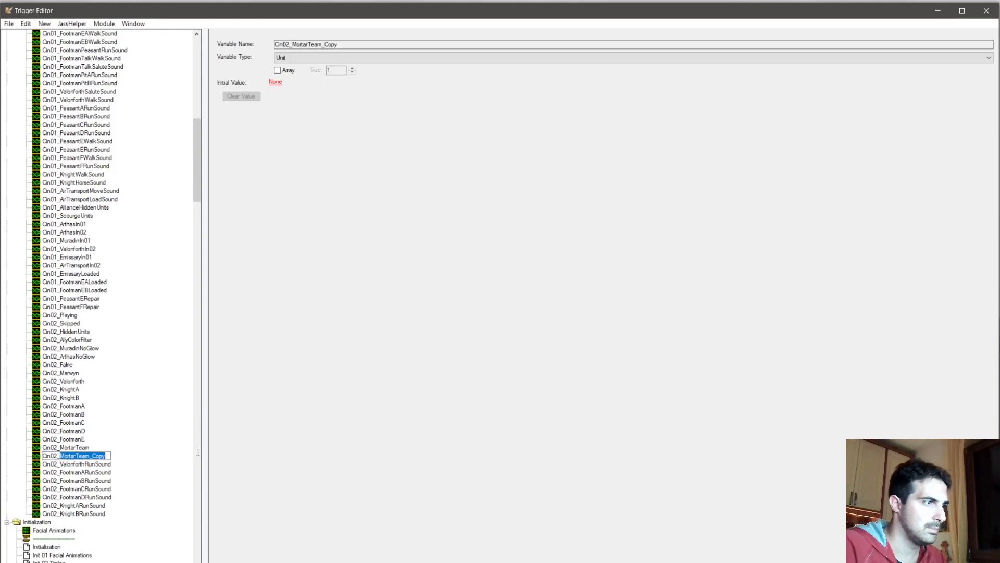
text(RiflemanA)
key(Return)
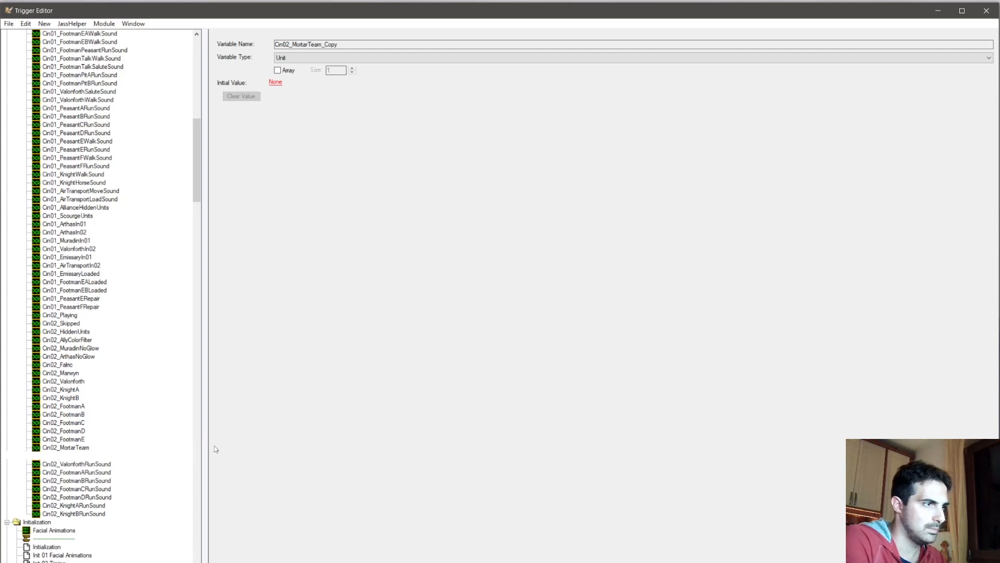
Step: Duplicate the Cin02_RiflemanA variable and name the copy Cin02_RiflemanB
key(ctrl+c)
key(ctrl+v)
text(RiflemanB)
key(Return)
Step: Switch to the World Editor map and examine the Cin02 units placed along the path and beside the ship
click(13, 562)
click(12, 556)
scroll(660, 379, down, 2)
scroll(661, 379, down, 2)
right_drag(661, 379, 447, 232)
right_drag(505, 312, 492, 214)
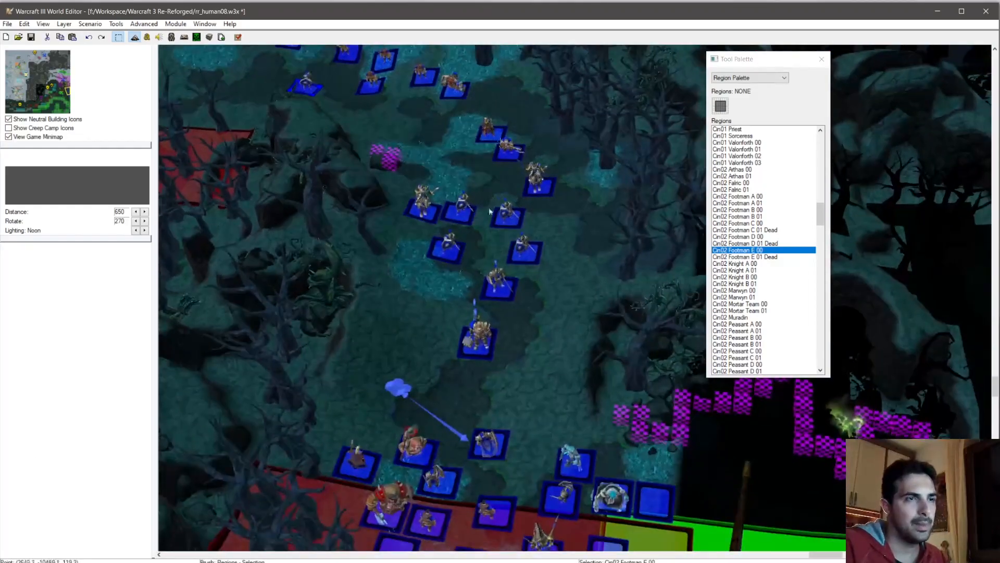
scroll(490, 374, up, 3)
right_drag(490, 374, 505, 112)
right_drag(521, 323, 526, 358)
Step: Return to the Trigger Editor, duplicate the Cin02_RiflemanB variable and name the copy Cin02_Priest
click(13, 562)
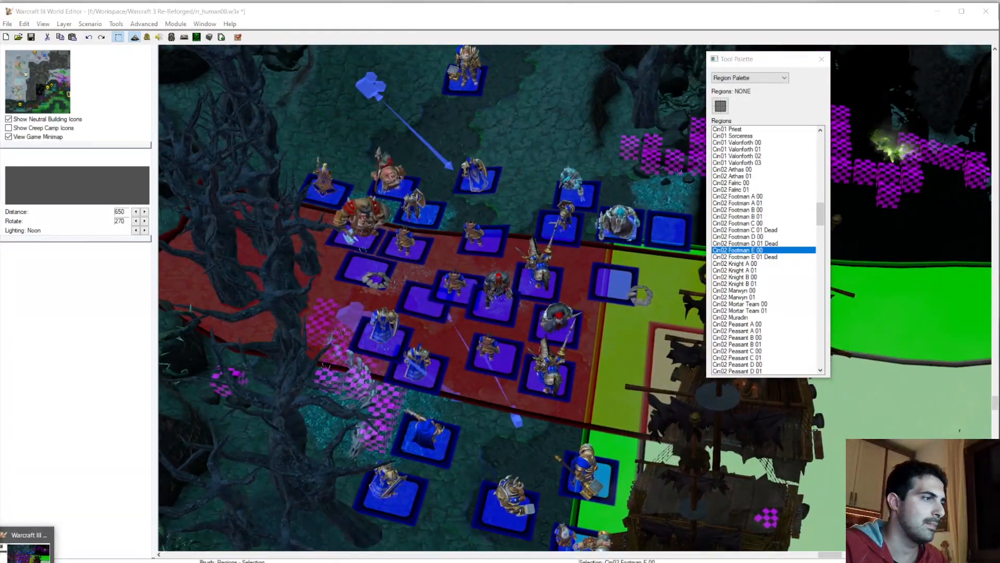
click(13, 556)
key(ctrl+c)
key(ctrl+v)
click(71, 474)
drag(61, 473, 222, 453)
text(Priest)
key(Return)
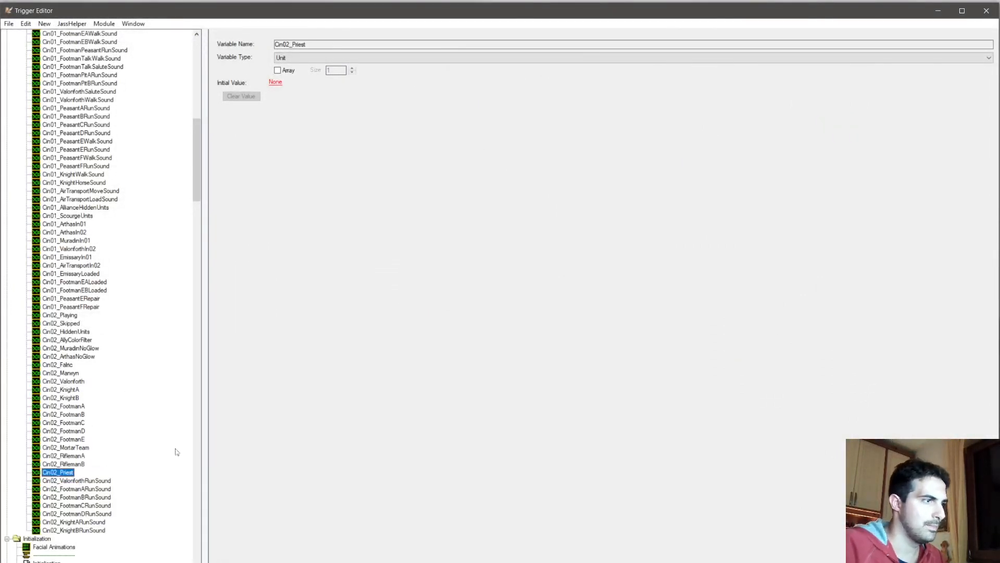
Step: Duplicate the Cin02_Priest variable and name the copy Cin02_PeasantA
key(ctrl+c)
key(ctrl+v)
click(61, 480)
drag(60, 480, 190, 464)
text(Pea)
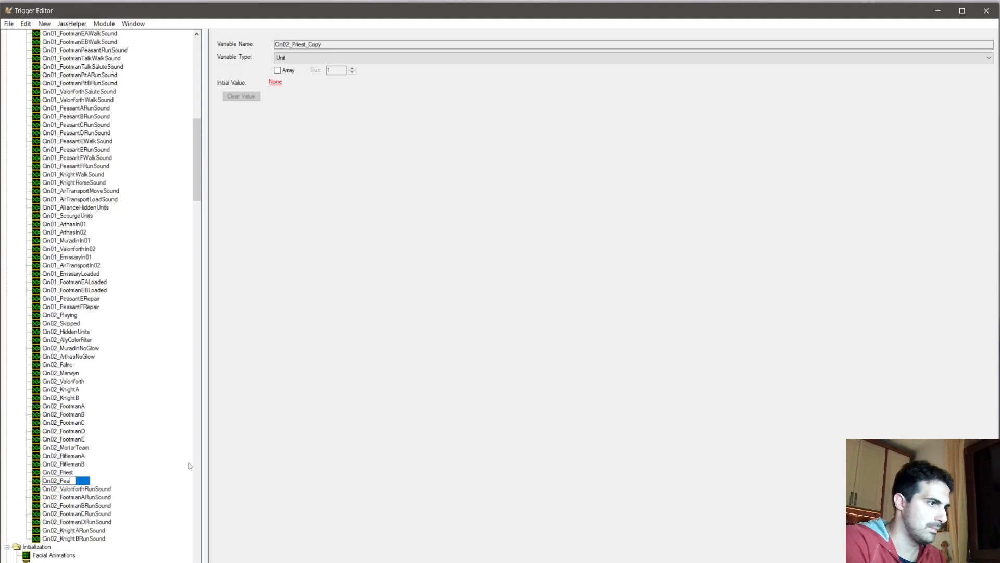
text(santA)
key(Return)
Step: Duplicate the Cin02_PeasantA variable and name the copy Cin02_PeasantB
key(ctrl+c)
key(ctrl+v)
click(62, 489)
drag(80, 489, 133, 476)
text(B)
key(Return)
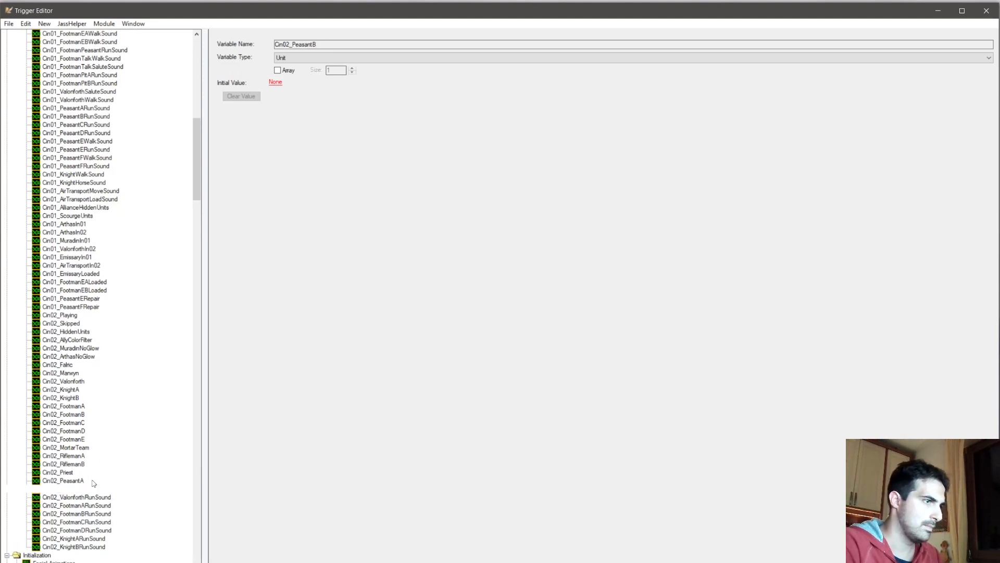
Step: Duplicate the Cin02_PeasantB variable and name the copy Cin02_PeasantC
key(ctrl+c)
key(ctrl+v)
click(80, 498)
drag(79, 497, 145, 480)
text(C)
key(Return)
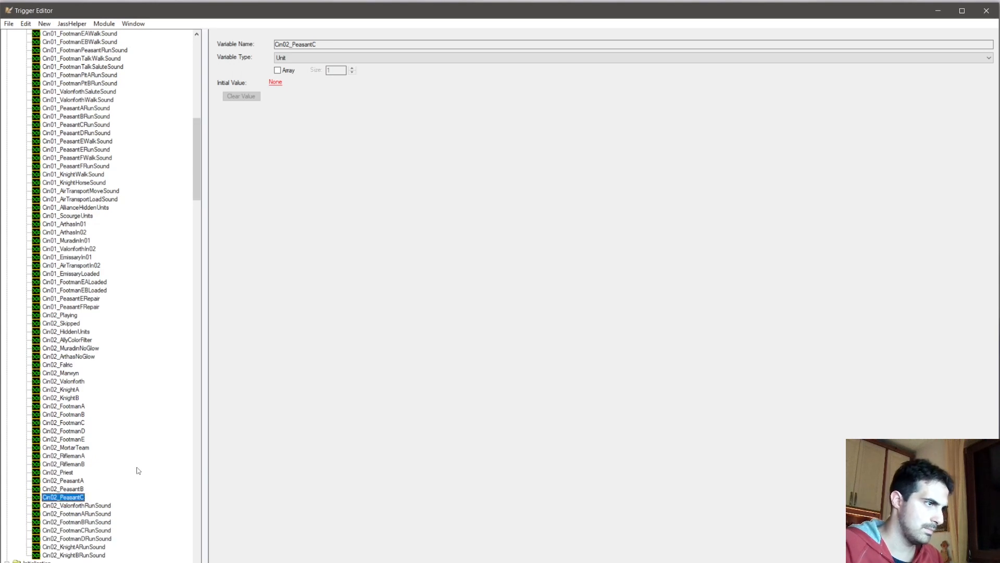
Step: Duplicate the Cin02_PeasantC variable and name the copy Cin02_PeasantD
key(ctrl+c)
key(ctrl+v)
click(83, 505)
drag(84, 505, 108, 473)
text(D)
key(Return)
Step: Switch to the World Editor map and check which units near the ship still need variables
click(18, 561)
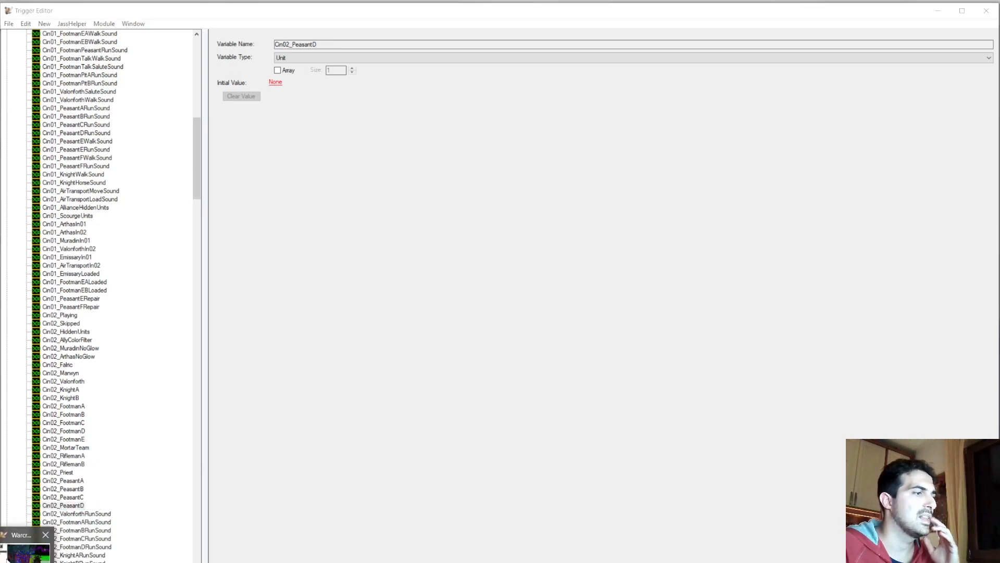
click(26, 552)
ctrl+right_drag(374, 342, 367, 227)
scroll(367, 228, down, 3)
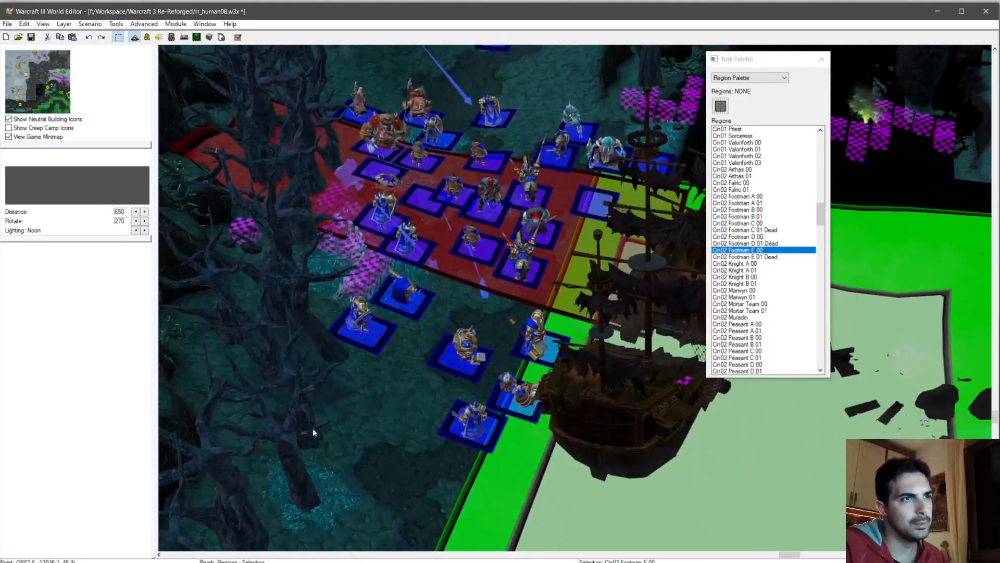
scroll(327, 211, up, 4)
right_drag(340, 193, 445, 137)
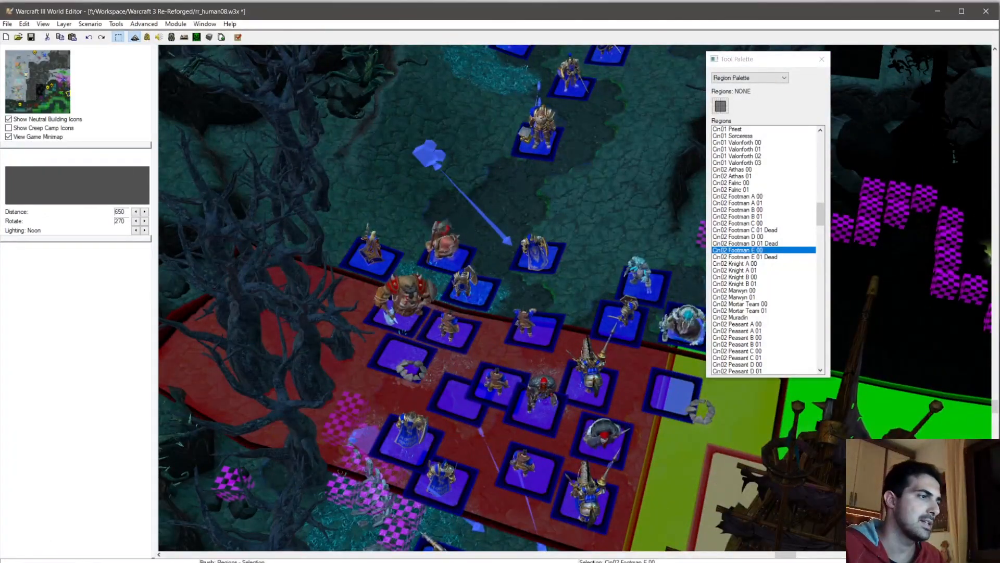
Step: Return to the Trigger Editor, duplicate the Cin02_PeasantD variable and name the copy Cin02_TrollMercenaries
click(10, 562)
click(3, 554)
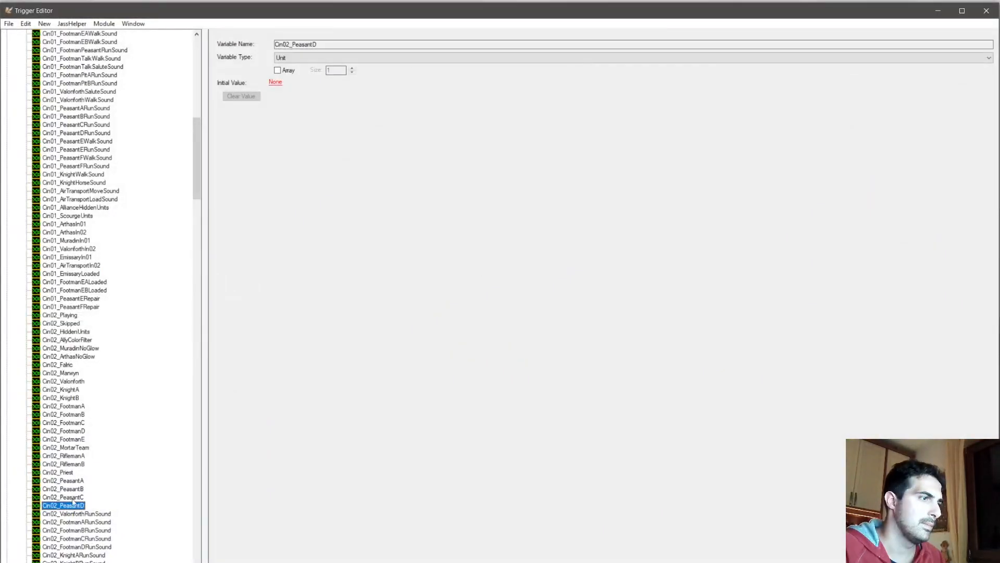
scroll(88, 476, down, 2)
key(ctrl+v)
key(F2)
drag(61, 464, 193, 441)
text(TrollMercenaries)
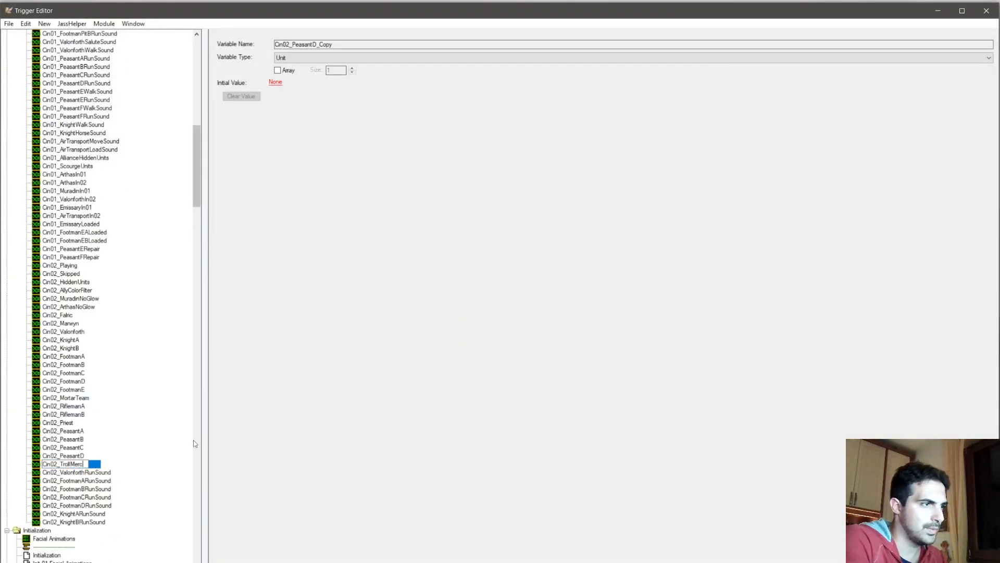
key(Return)
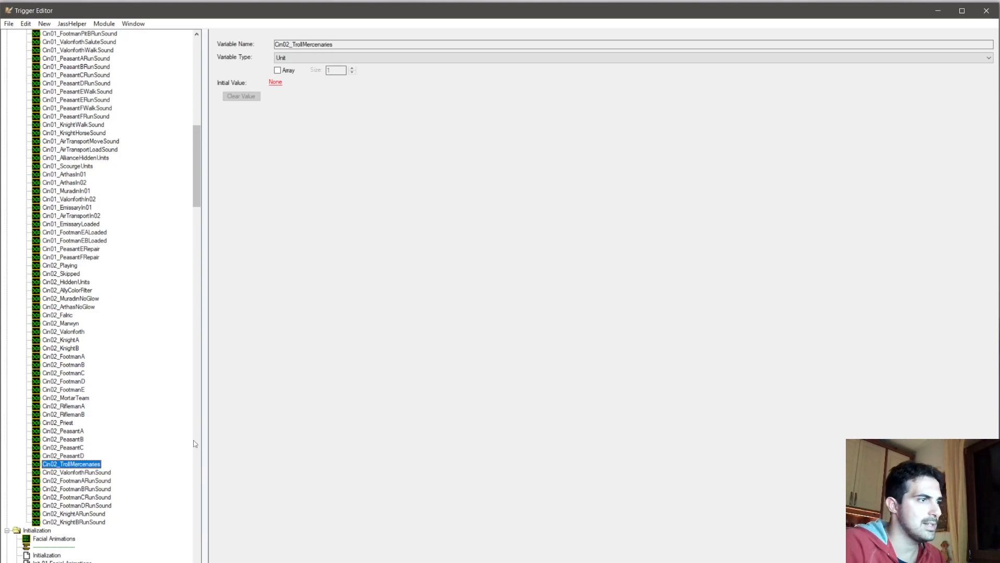
Step: Rename the Cin02_TrollMercenaries variable as Cin02_TrollMercenariesG
key(F2)
click(101, 464)
key(BackSpace)
text(G)
key(Return)
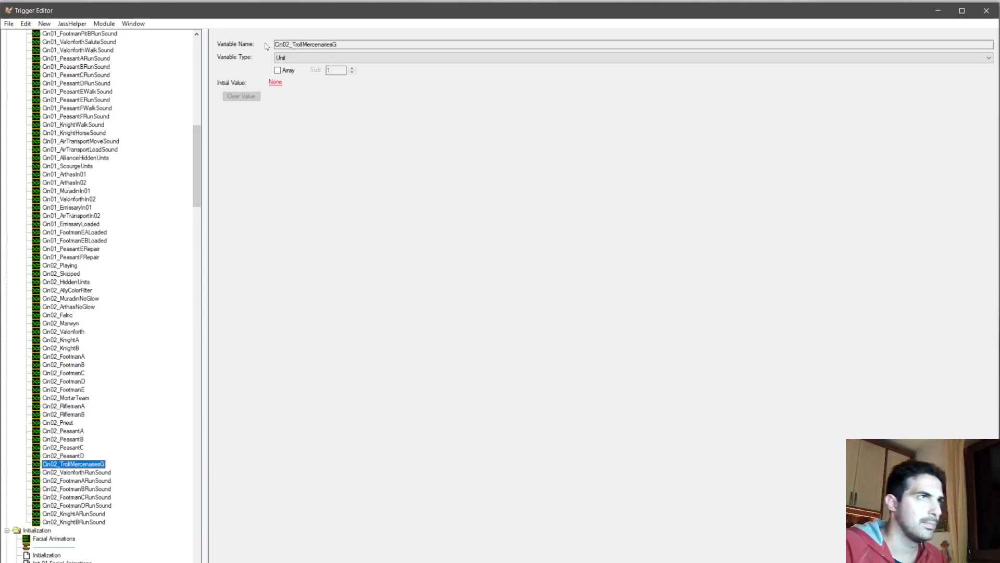
Step: Shorten the troll mercenaries variable's name to Cin02_TrollMercGroup
click(102, 464)
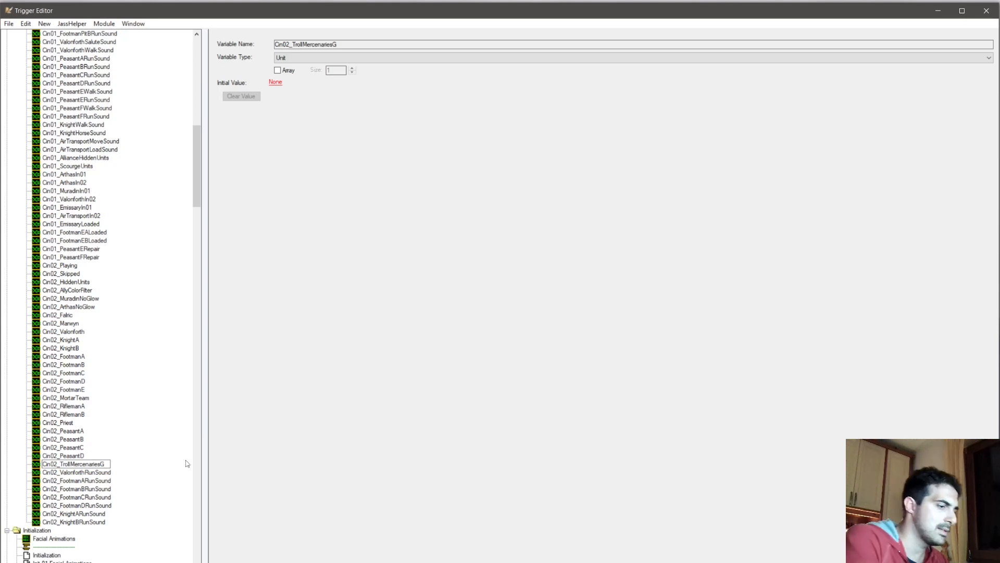
key(shift+Left)
key(shift+Left)
key(shift+Left)
key(shift+Left)
key(shift+Left)
key(shift+Left)
key(shift+Left)
key(shift+Left)
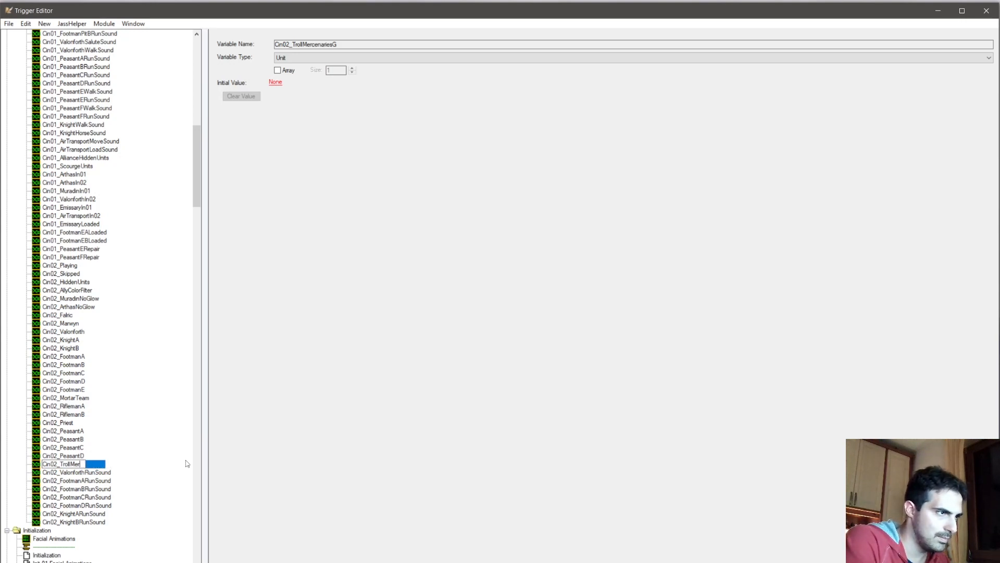
text(Group)
key(Return)
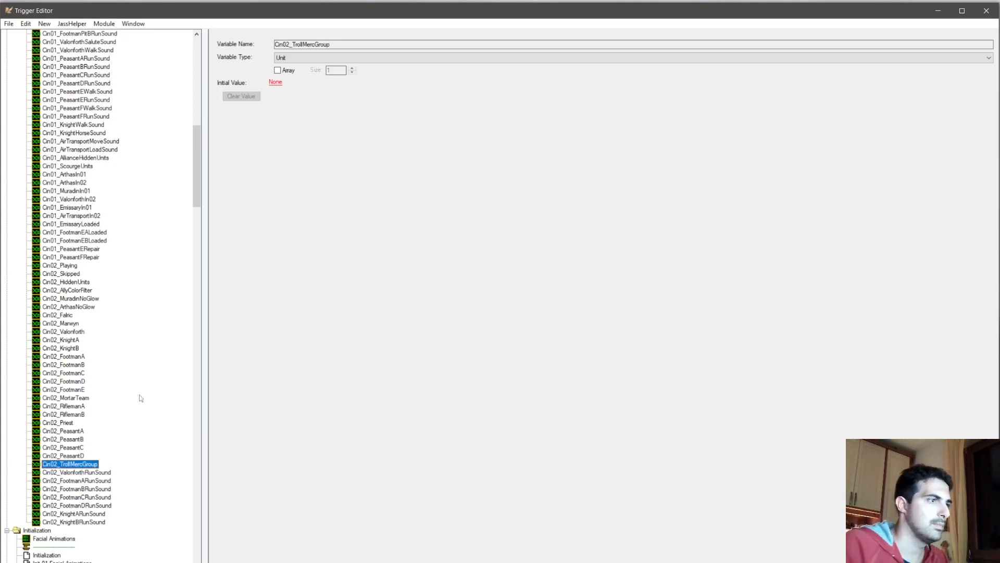
Step: Set the variable type of Cin02_TrollMercGroup to Unit Group
click(290, 58)
scroll(330, 248, down, 1)
click(331, 248)
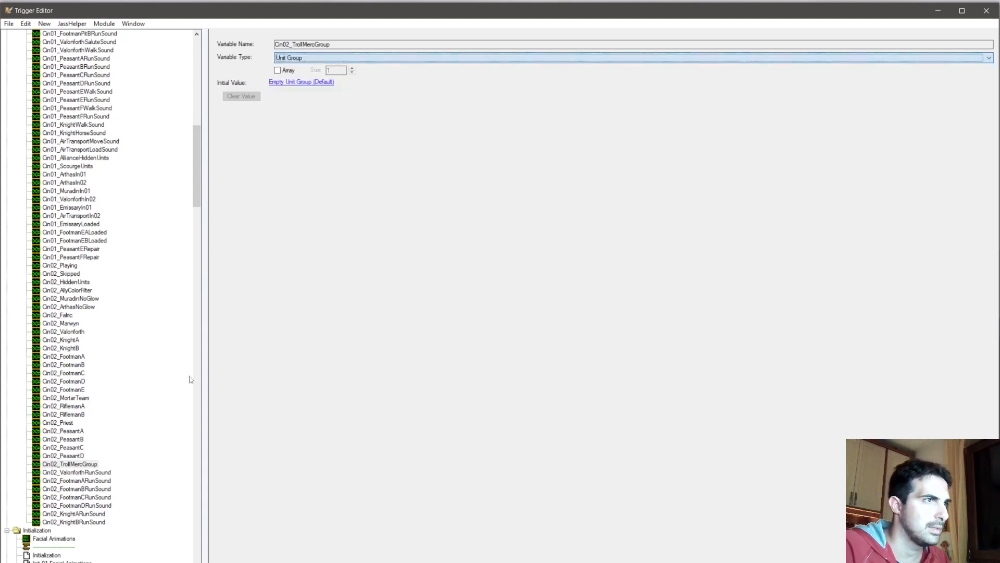
Step: Duplicate the Cin02_TrollMercGroup variable and name the copy Cin02_TuskarrMercGroup
click(90, 465)
key(ctrl+c)
key(ctrl+v)
key(F2)
drag(60, 473, 242, 453)
text(TuskarrMercGroup)
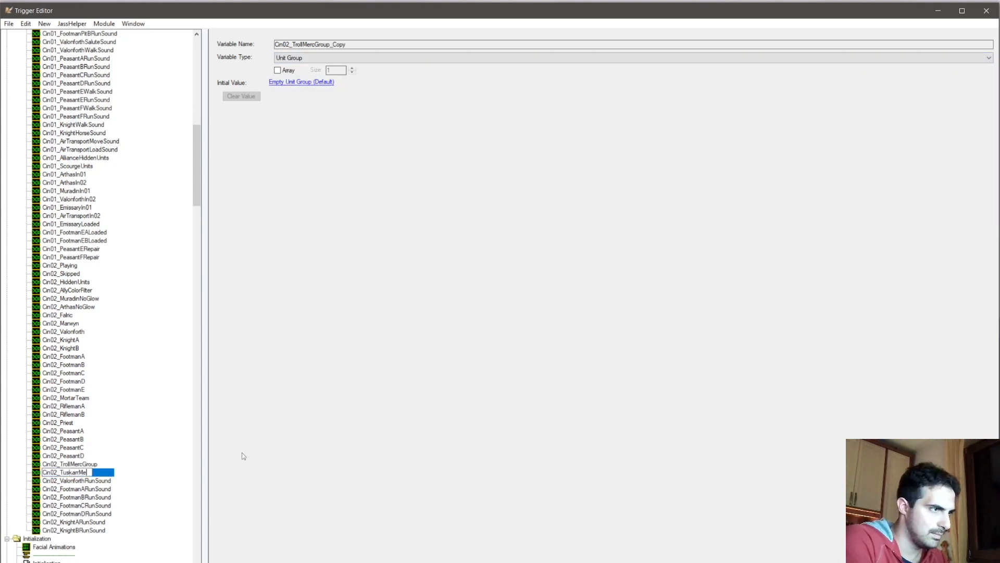
key(Return)
Step: Duplicate the Cin02_TuskarrMercGroup variable and name the copy Cin02_TrapperMercGroup
key(ctrl+c)
key(ctrl+v)
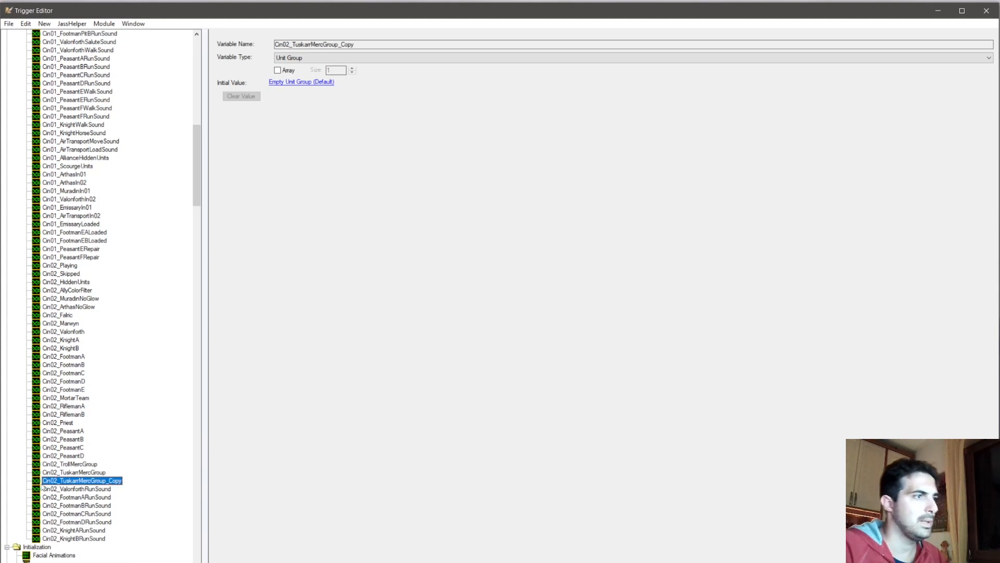
key(F2)
drag(60, 481, 214, 473)
text(Trapper)
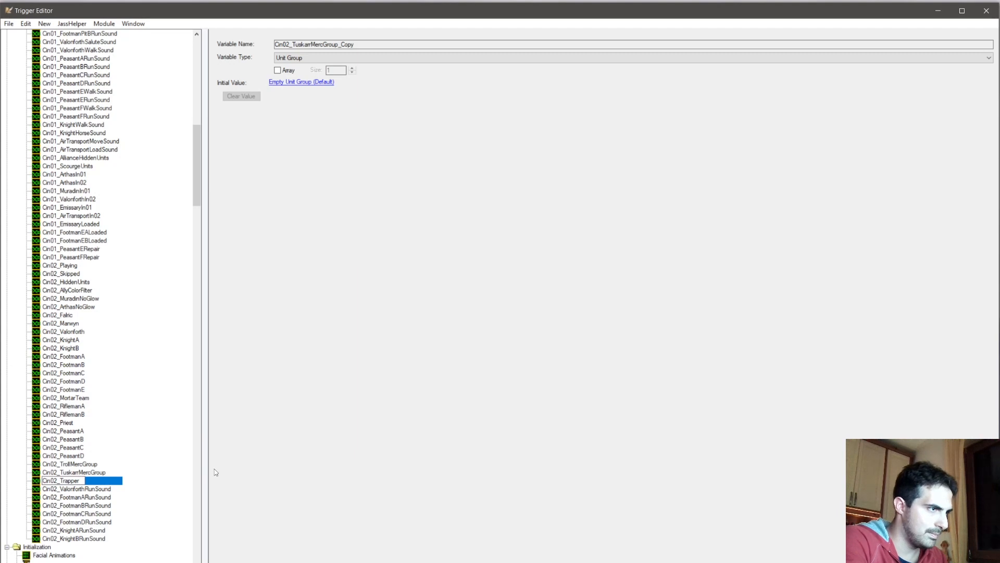
text(MercGroup)
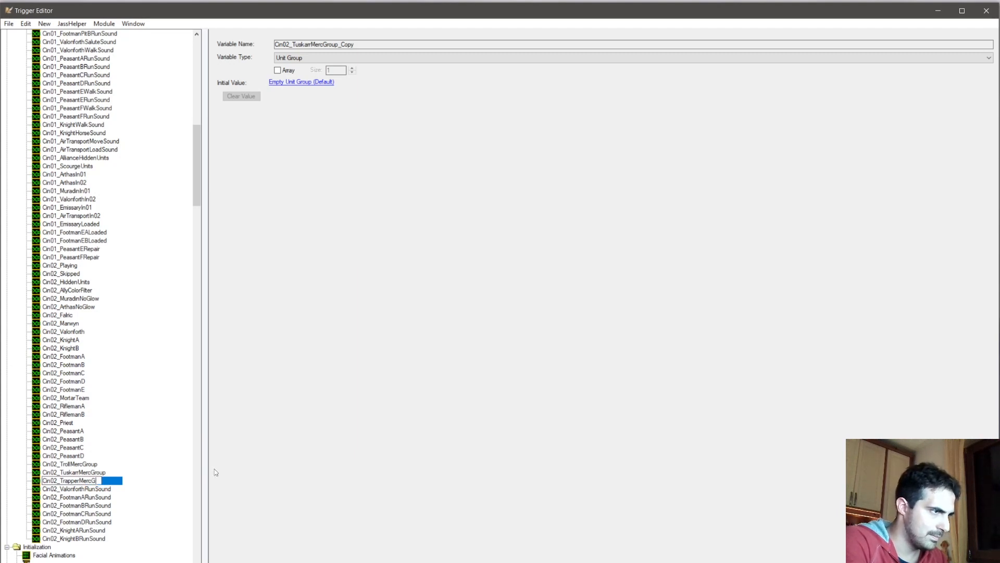
key(Return)
Step: Rename the troll and tuskarr group variables in the plural as Cin02_TrollsMercGroup and Cin02_TuskarrsMercGroup
drag(69, 464, 83, 475)
click(78, 479)
click(78, 479)
click(79, 479)
text(s)
key(BackSpace)
key(Right)
text(s)
key(Return)
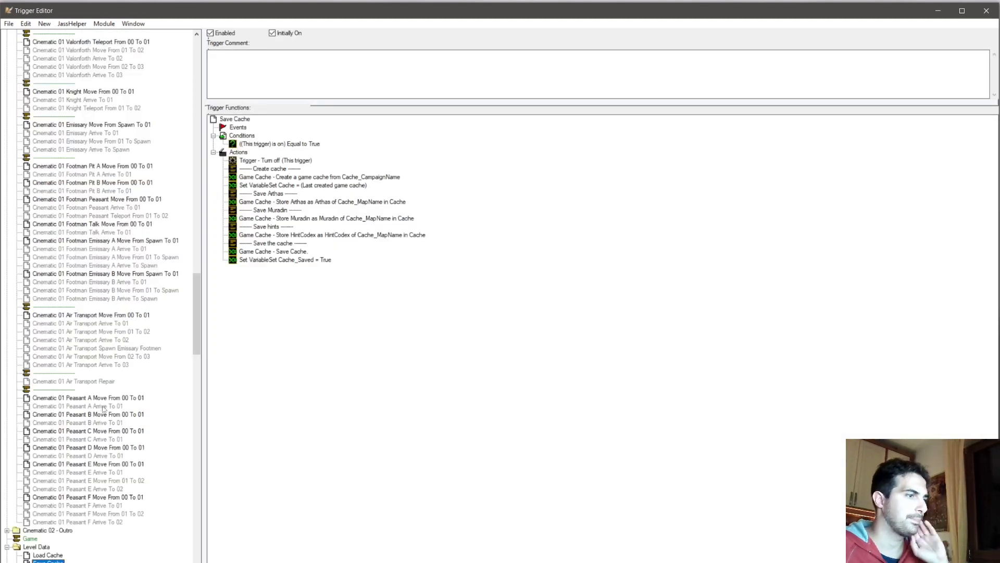
Step: Correct the trapper group variable's name to Cin02_TrappersMercGroup
scroll(103, 409, down, 20)
drag(195, 405, 195, 173)
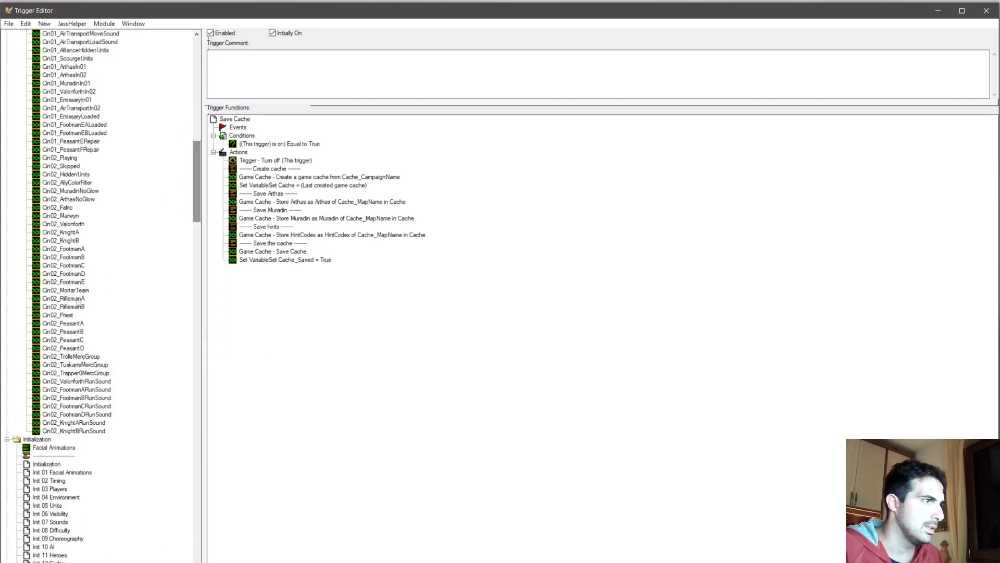
click(78, 356)
click(81, 372)
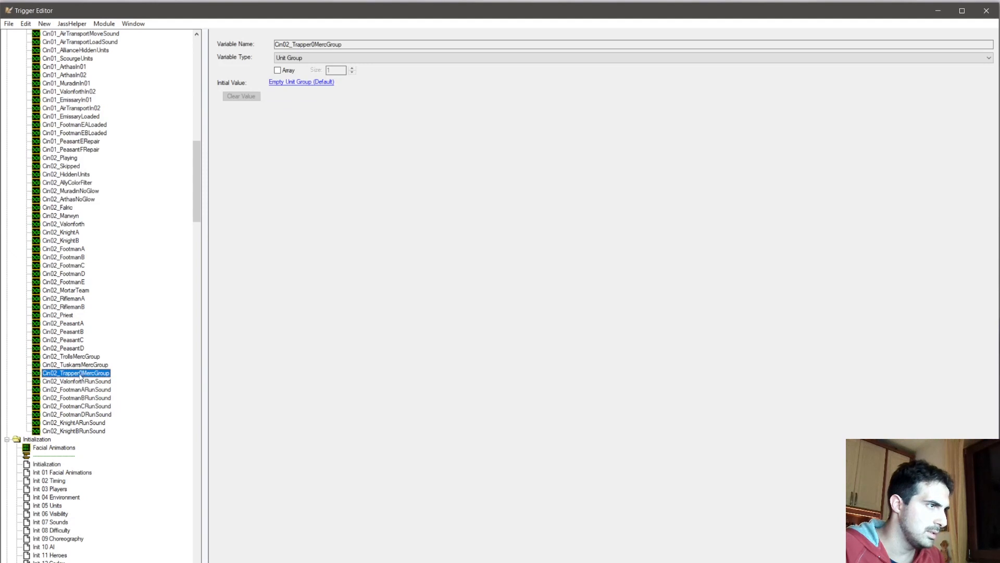
click(81, 373)
click(80, 373)
key(BackSpace)
text(s)
key(Return)
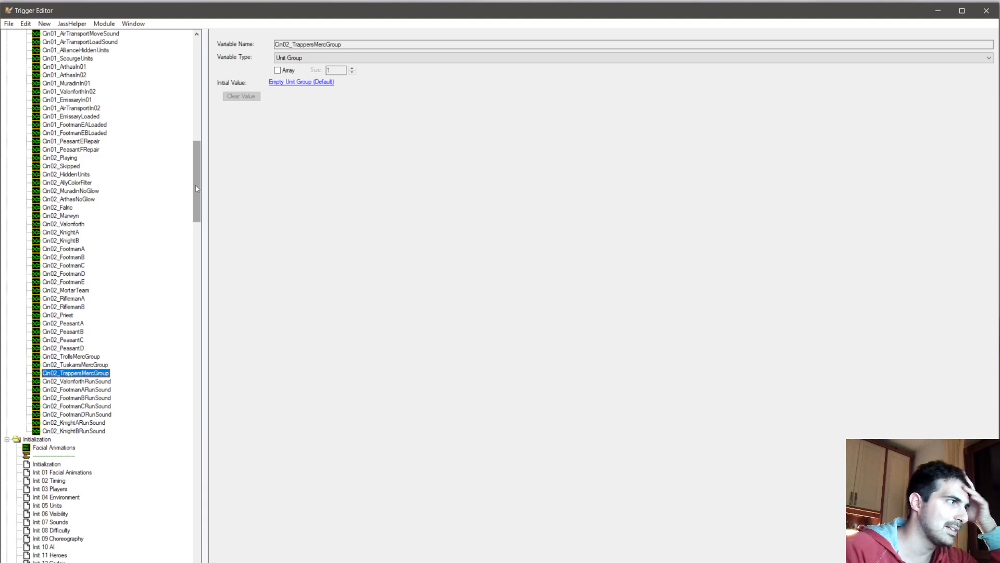
Step: Switch to the World Editor's main window and save the rr_human08 map
drag(197, 188, 197, 202)
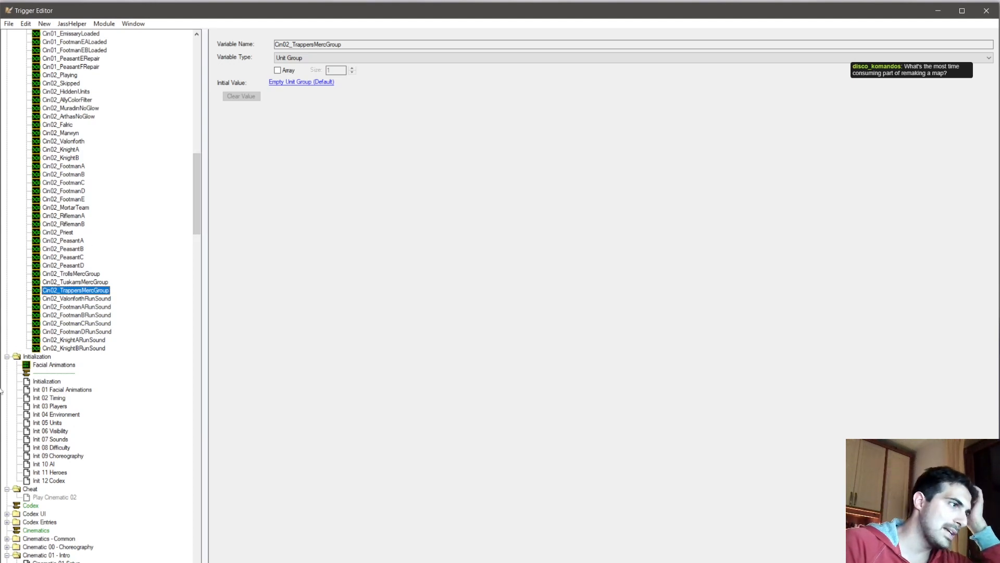
click(22, 562)
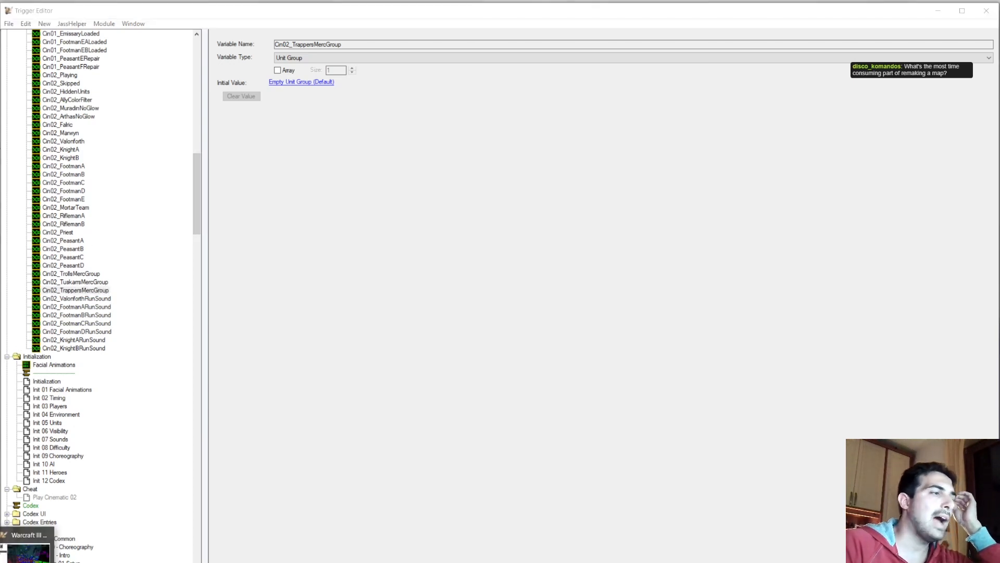
click(22, 556)
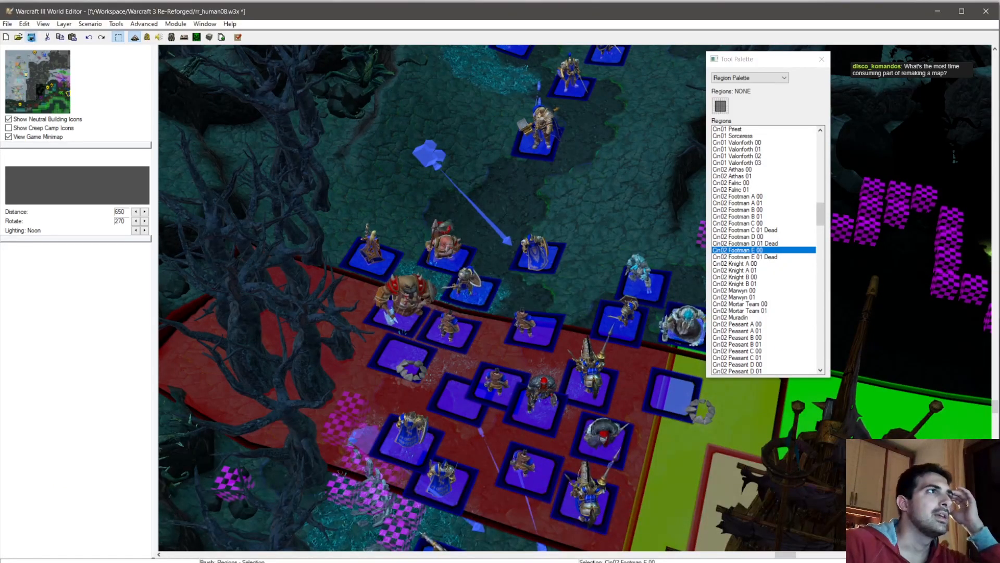
key(ctrl+s)
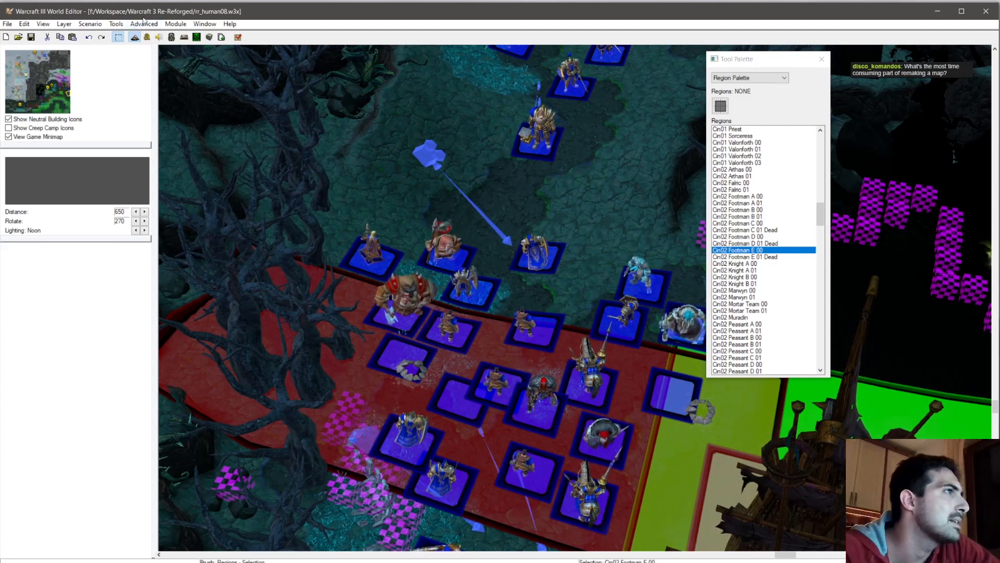
Step: Set the map directory to the Warcraft III Humans RR folder and open rr_human06.w3x from it
click(204, 24)
mouse_move(8, 24)
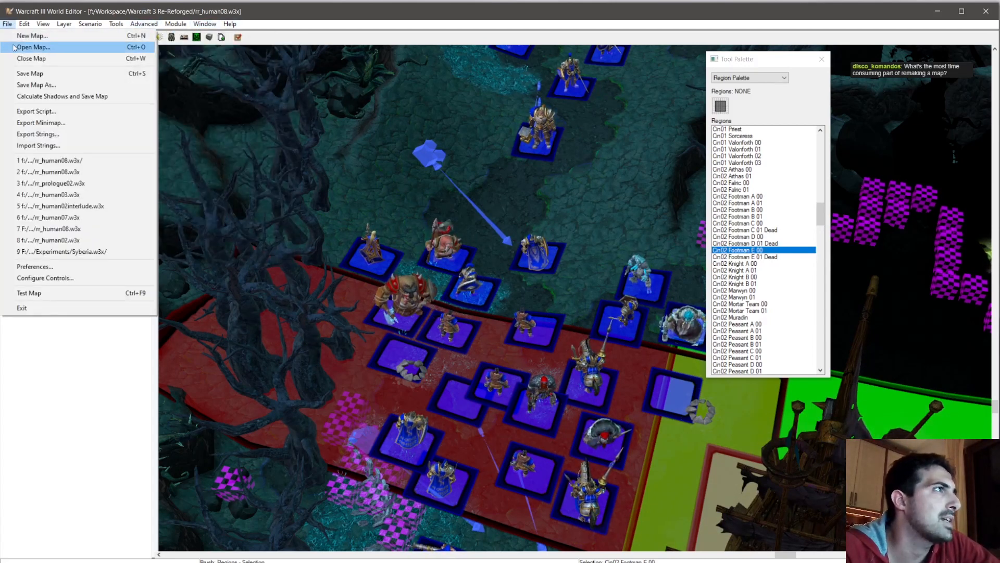
click(14, 47)
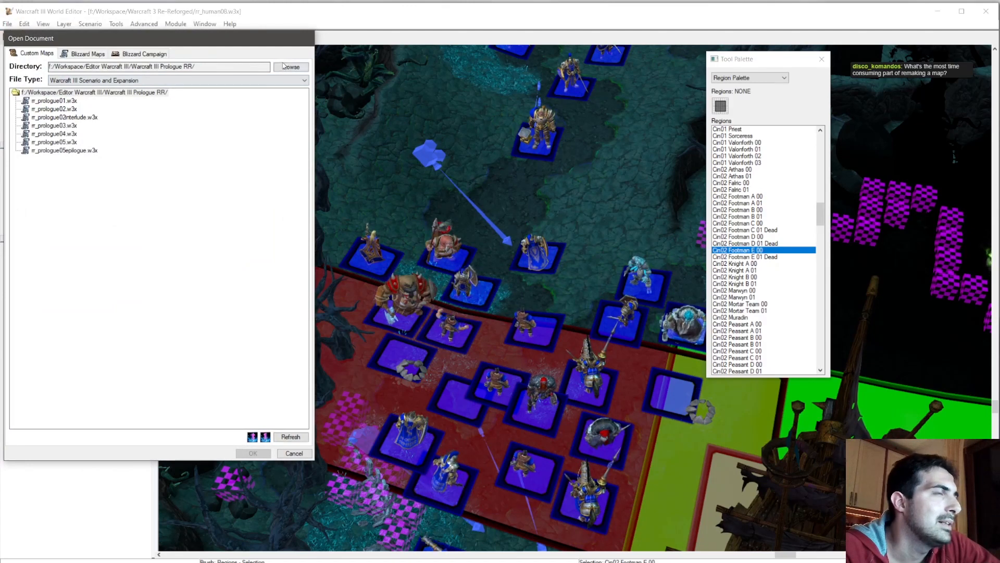
click(284, 66)
click(441, 290)
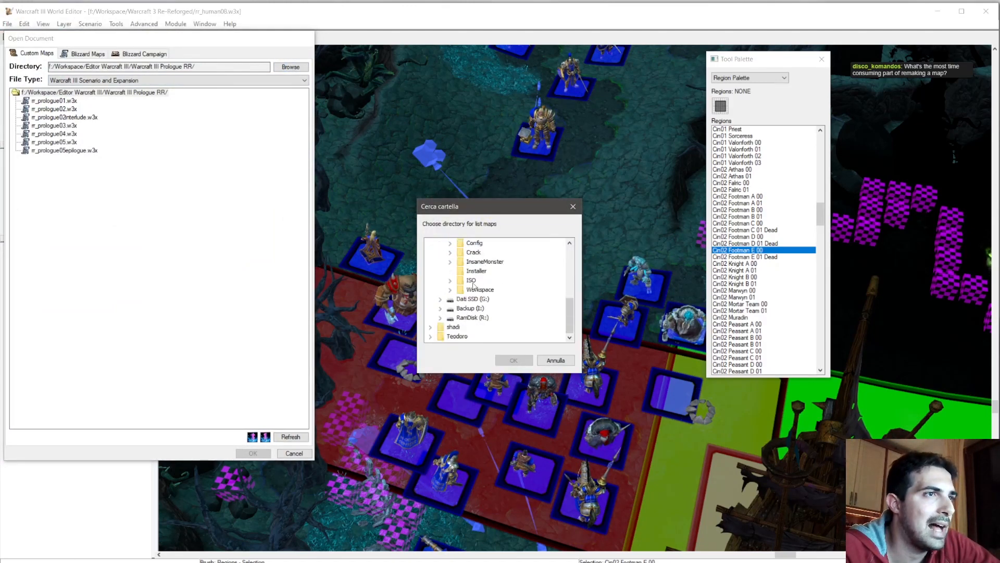
double_click(477, 289)
click(459, 299)
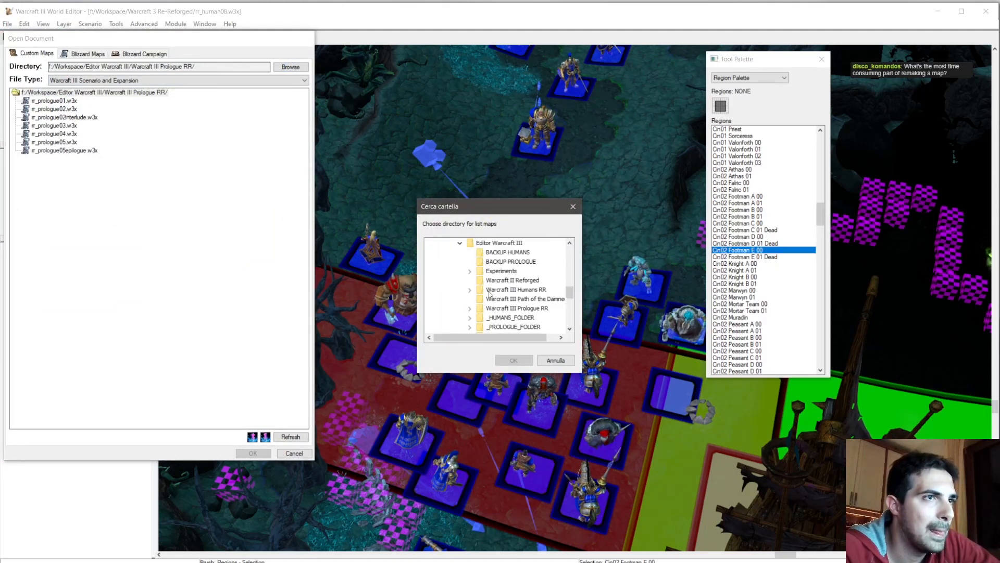
double_click(481, 265)
click(517, 262)
click(514, 360)
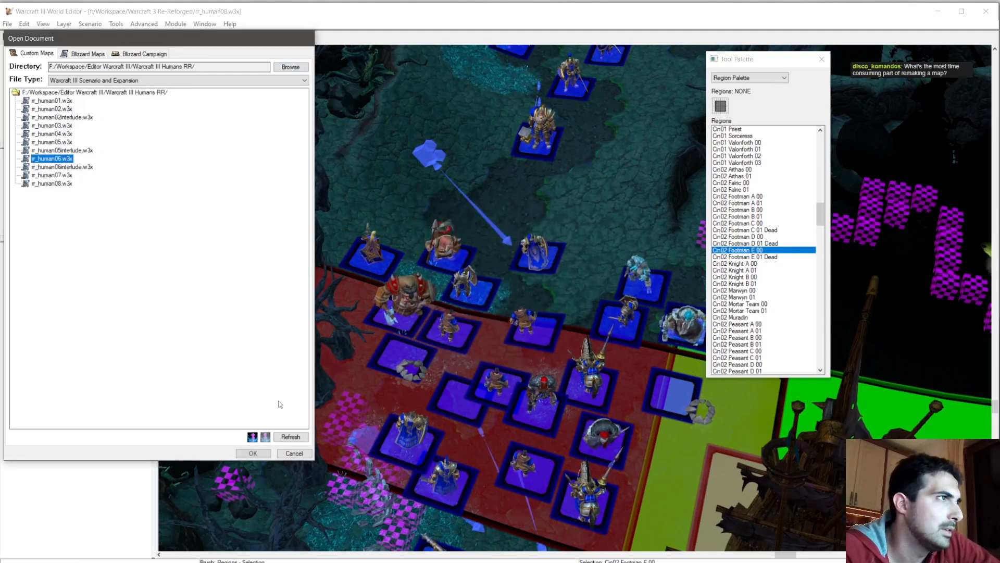
click(252, 453)
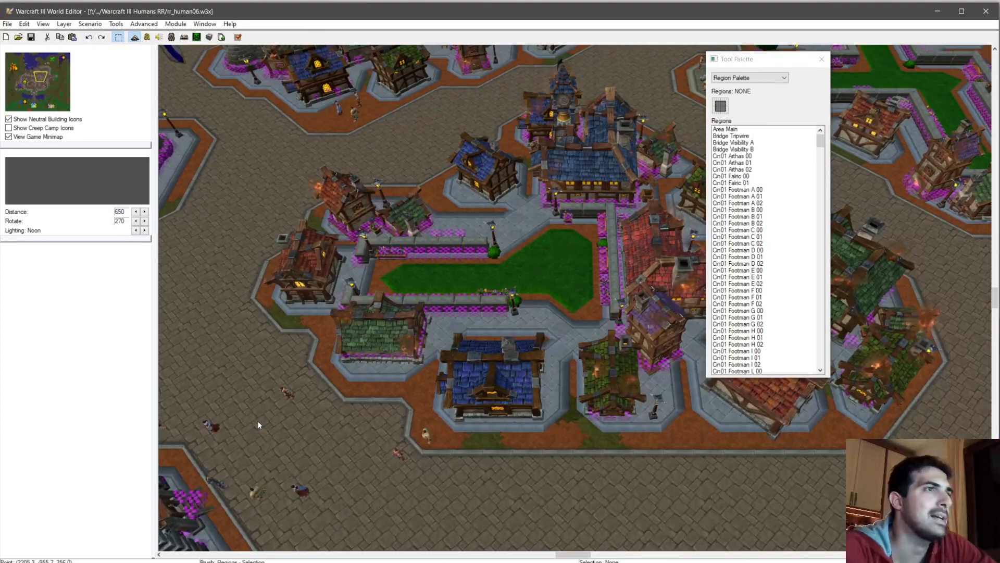
Step: Open the Trigger Editor for rr_human06 and look through the Cinematic 02 Setup trigger's actions
click(149, 41)
scroll(89, 189, down, 20)
scroll(89, 189, down, 10)
click(55, 299)
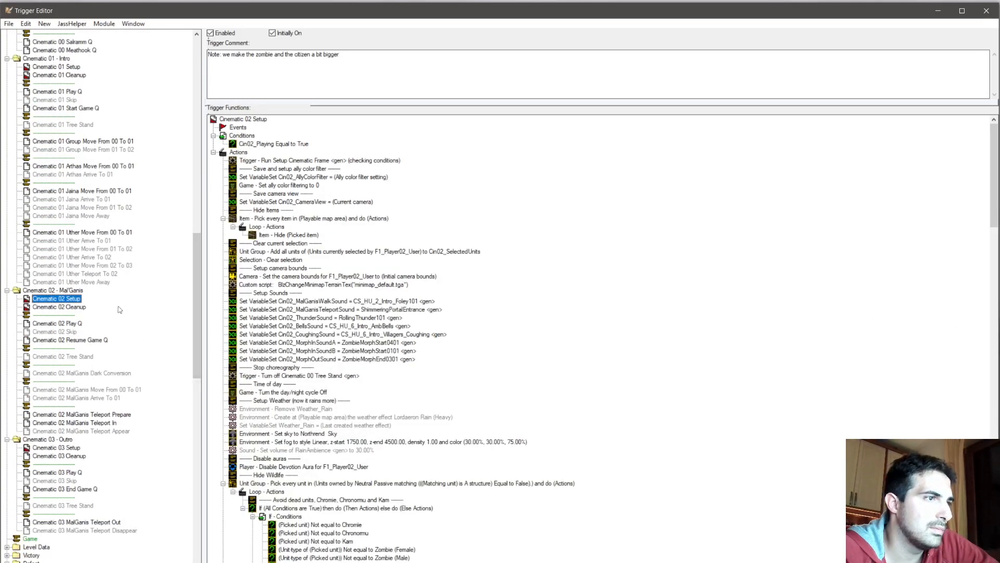
scroll(130, 318, down, 10)
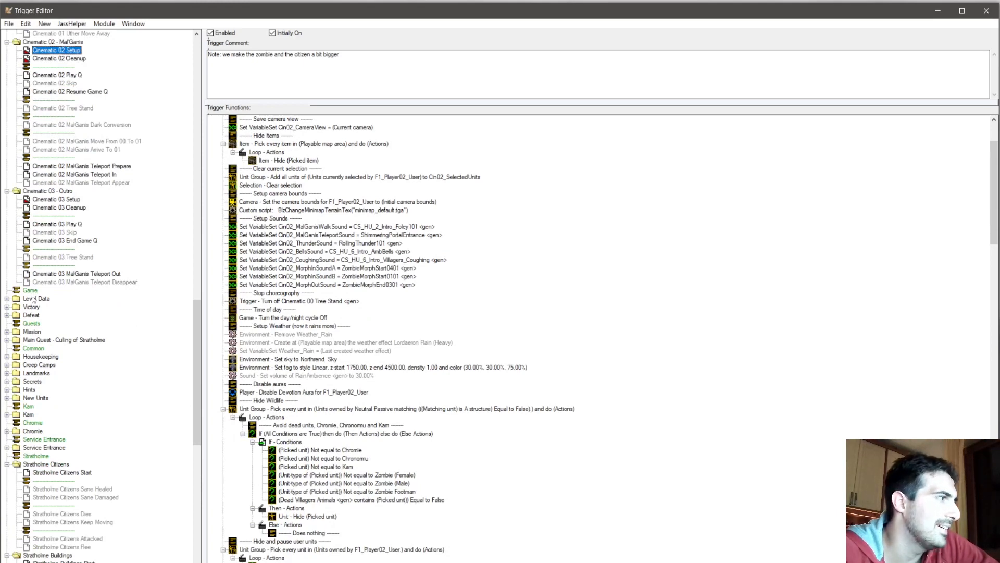
scroll(34, 294, down, 8)
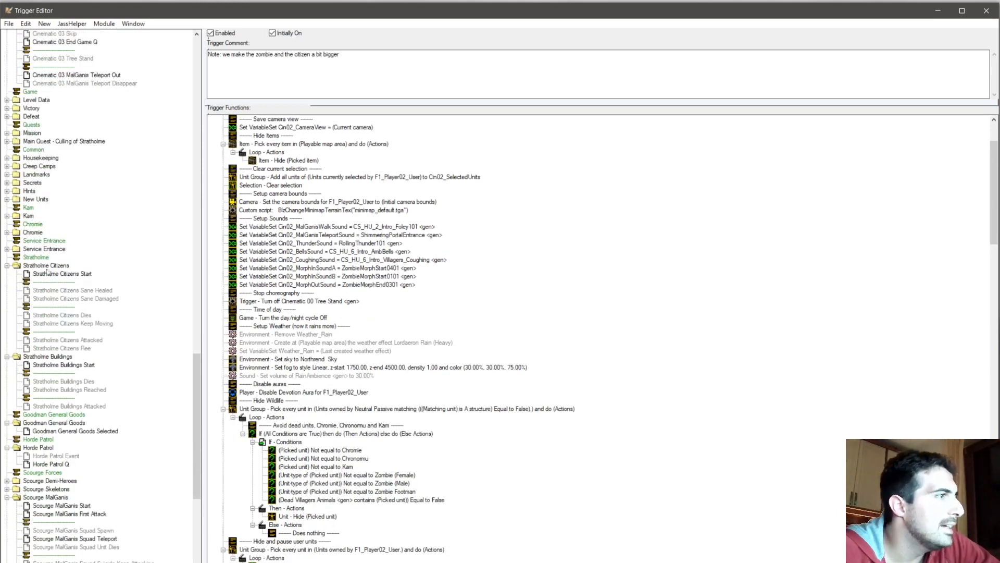
Step: Review the Stratholme Citizens Start trigger, including its hashtable comments and citizen-creation loop
click(39, 273)
scroll(328, 259, down, 20)
scroll(327, 258, up, 15)
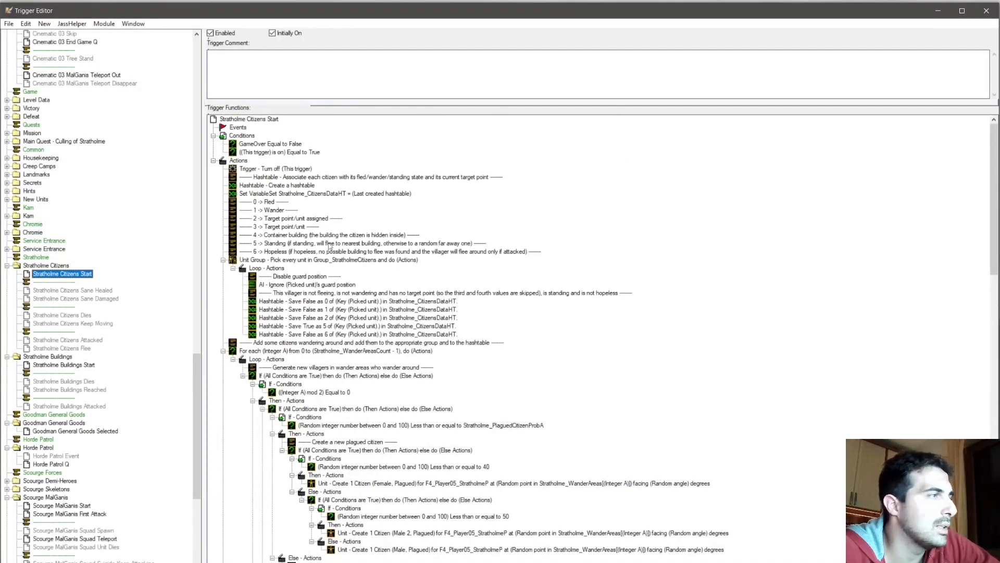
scroll(329, 245, down, 10)
scroll(273, 259, up, 10)
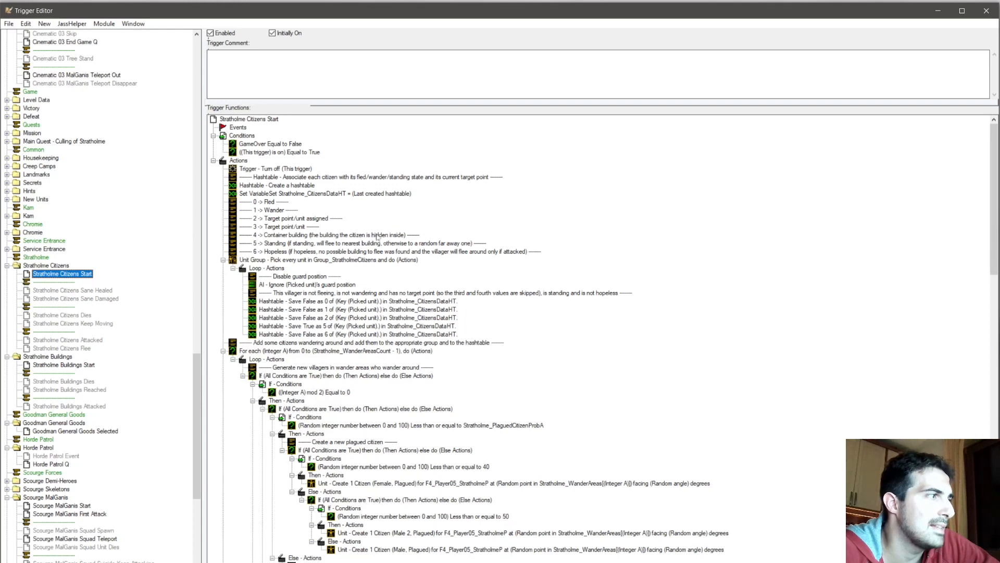
Step: Look at the Stratholme Citizens Sane Healed trigger and read through the whole Stratholme Citizens Keep Moving trigger
click(97, 299)
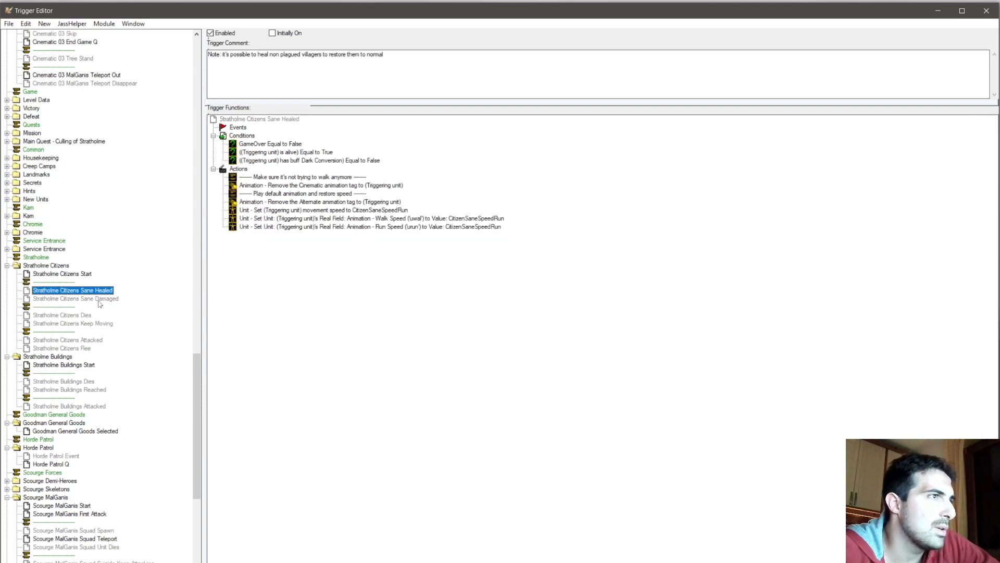
click(74, 323)
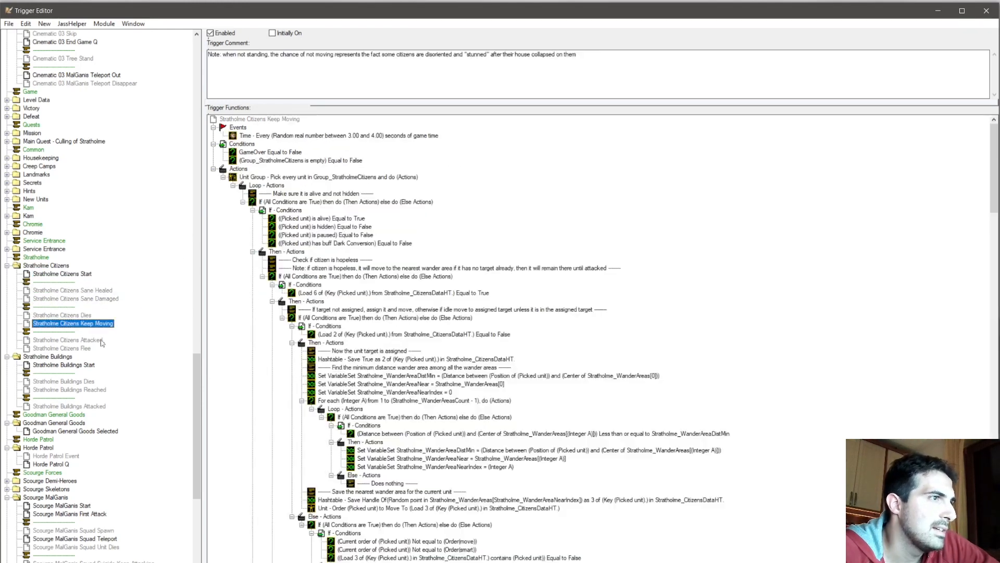
scroll(312, 273, down, 20)
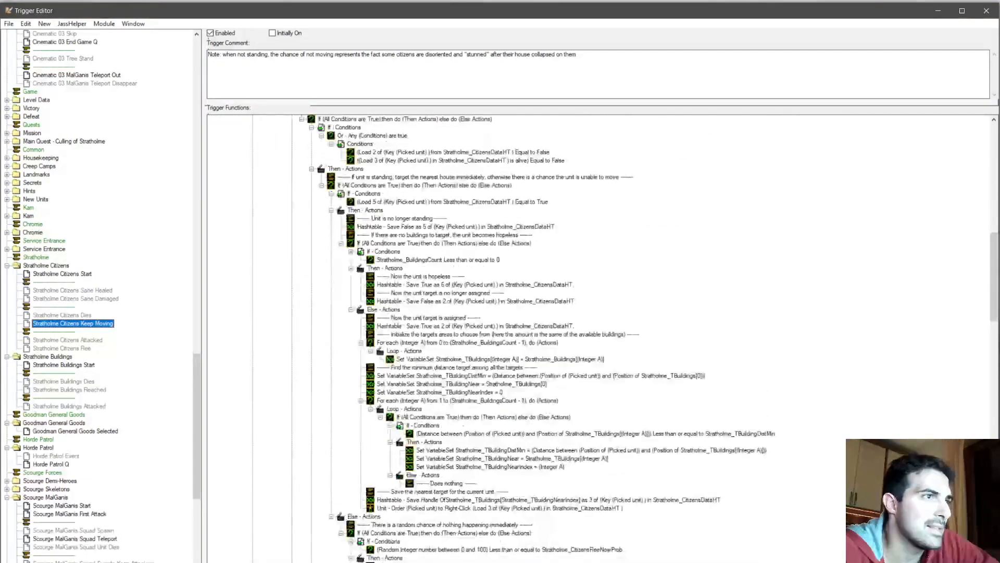
scroll(377, 245, up, 20)
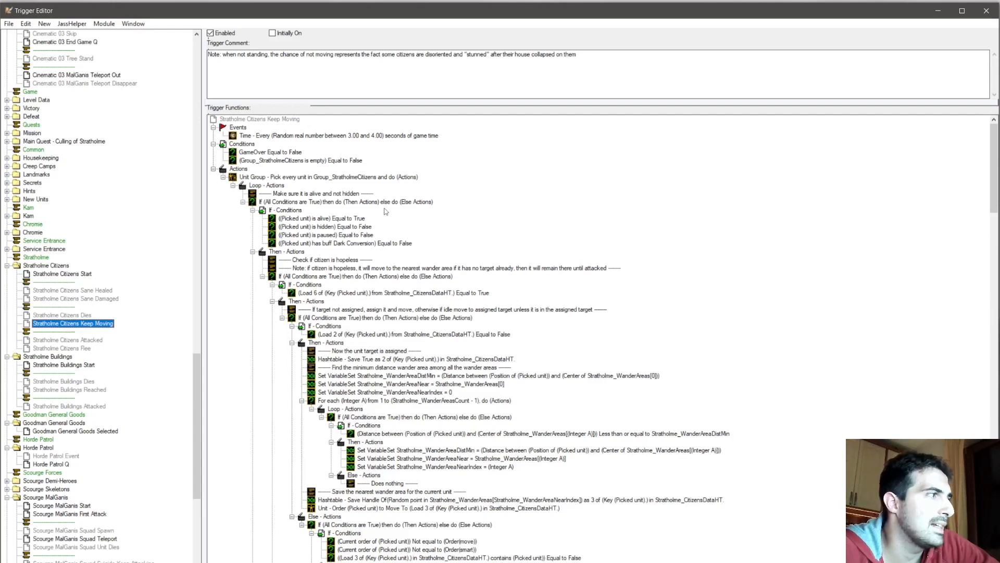
scroll(373, 205, down, 20)
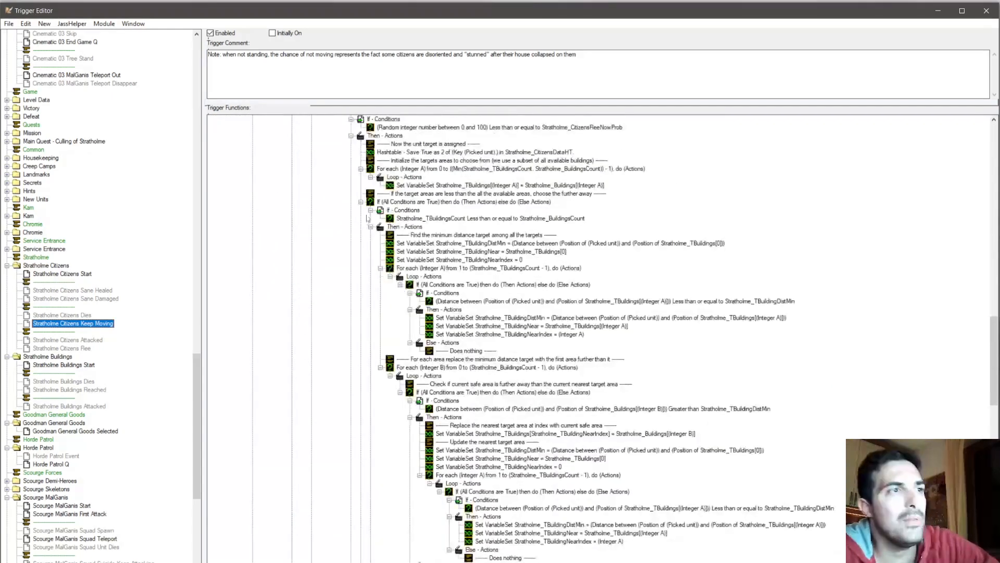
scroll(349, 200, down, 15)
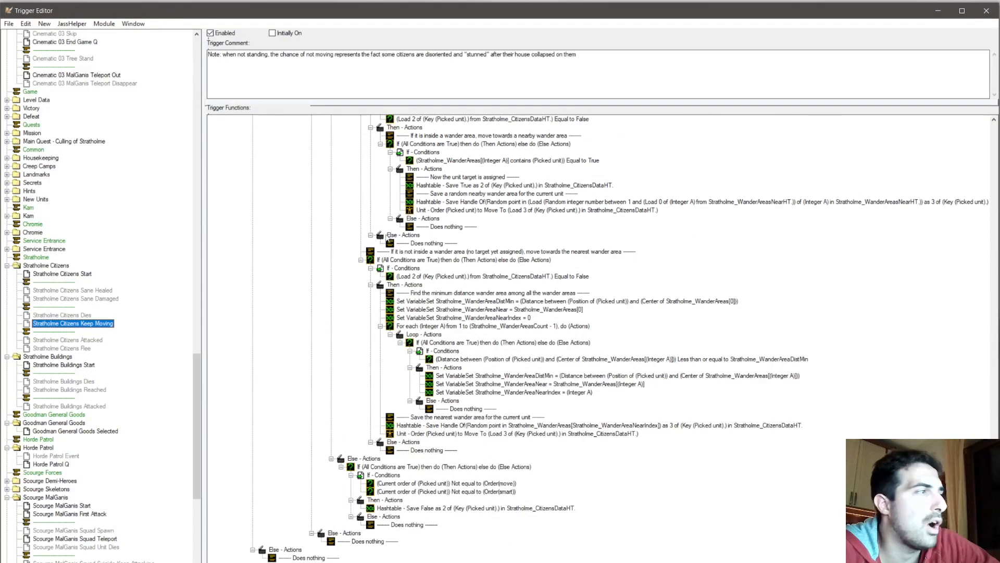
scroll(412, 268, up, 20)
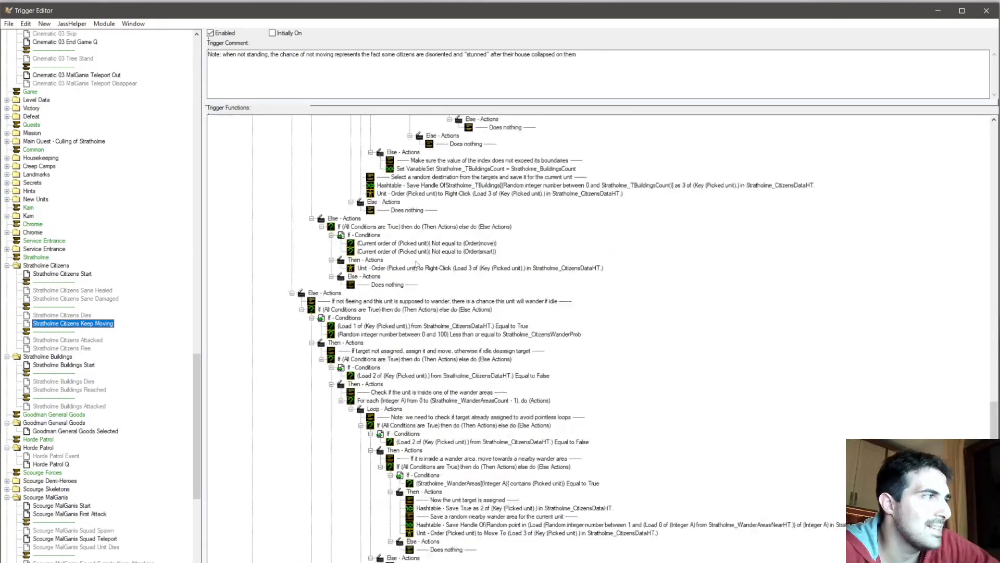
scroll(412, 265, up, 20)
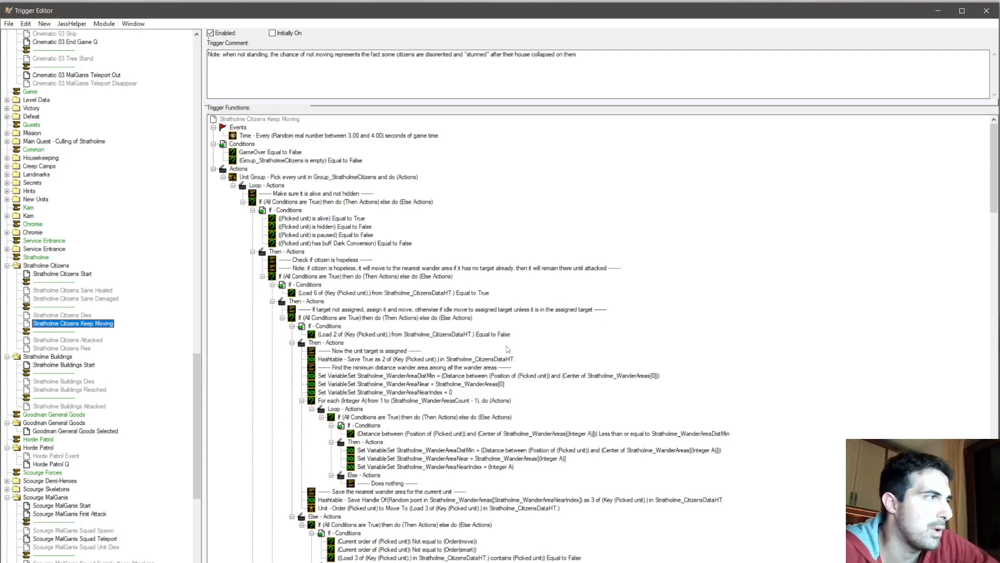
Step: Examine the conditions and sound-playing actions of the Stratholme Citizens Attacked and Stratholme Citizens Flee triggers
click(80, 339)
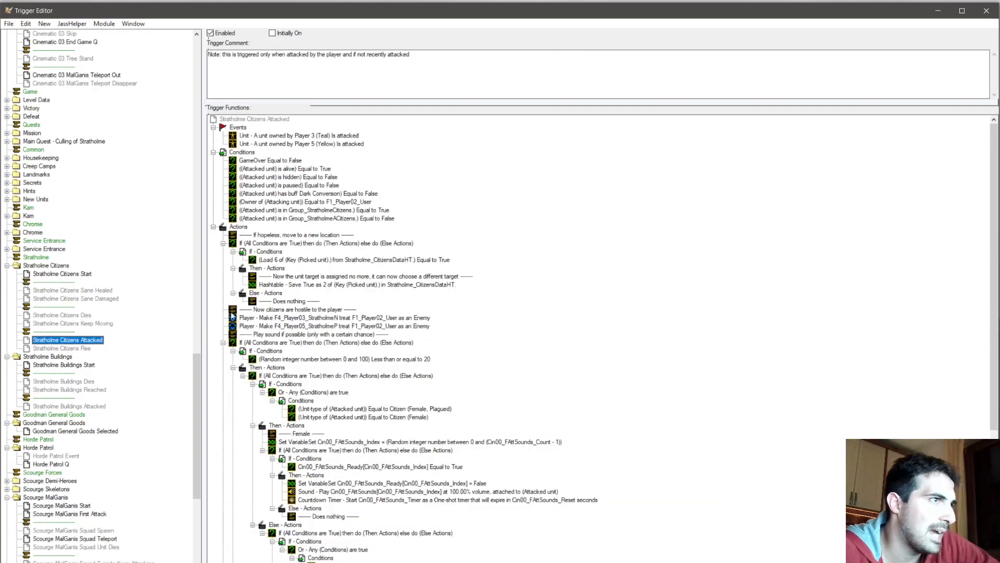
scroll(301, 306, down, 8)
scroll(316, 299, up, 8)
scroll(305, 300, down, 8)
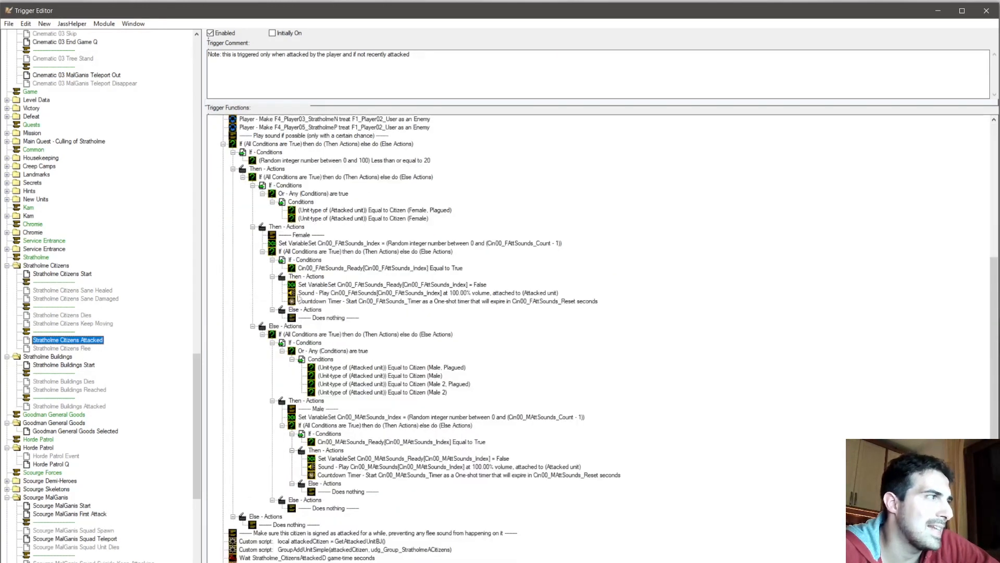
click(69, 347)
scroll(333, 294, down, 10)
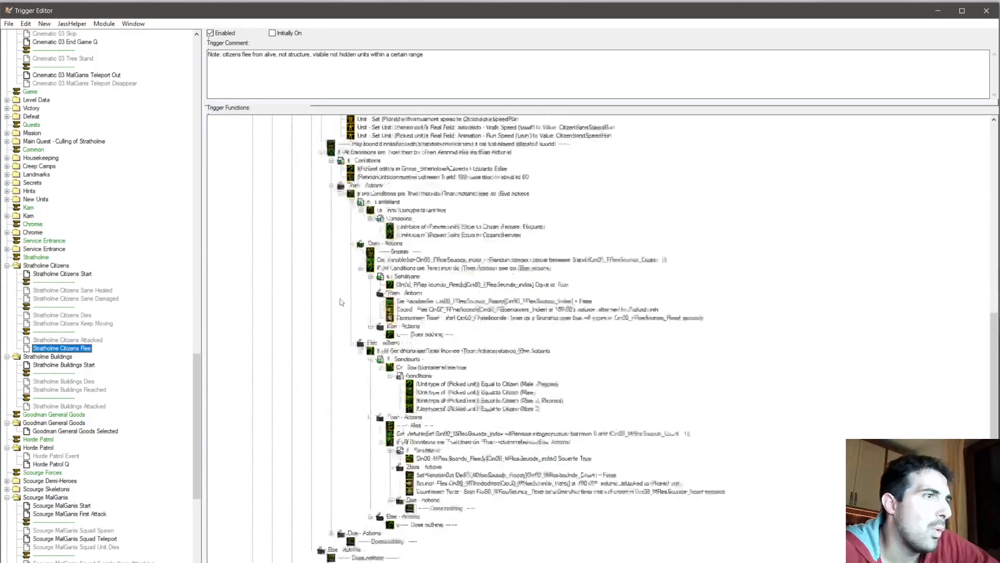
scroll(334, 295, up, 5)
scroll(334, 299, down, 13)
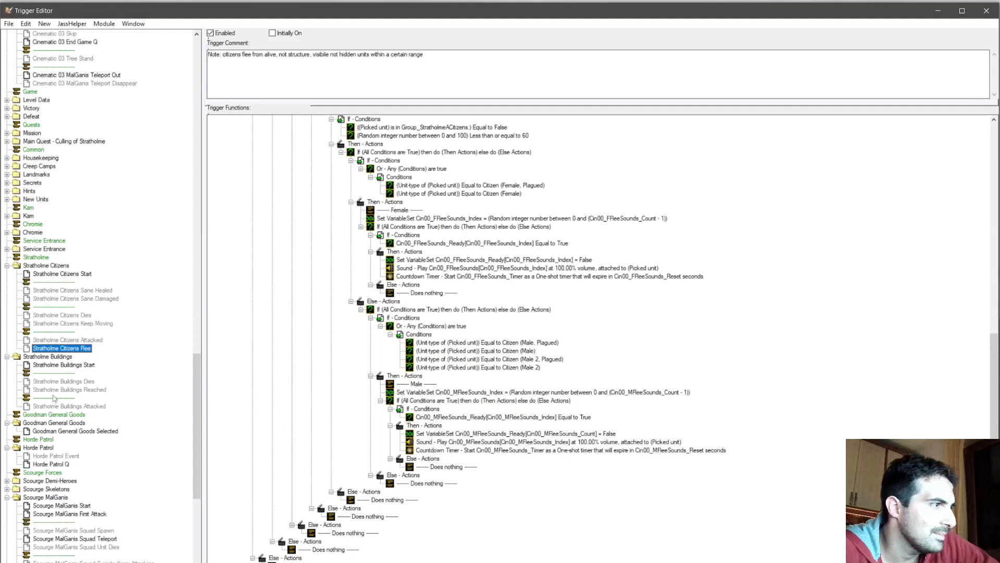
Step: Read through the Stratholme Buildings Start trigger, from its building area variables to the fire-area hashtable and building setup, and return to its beginning
click(78, 365)
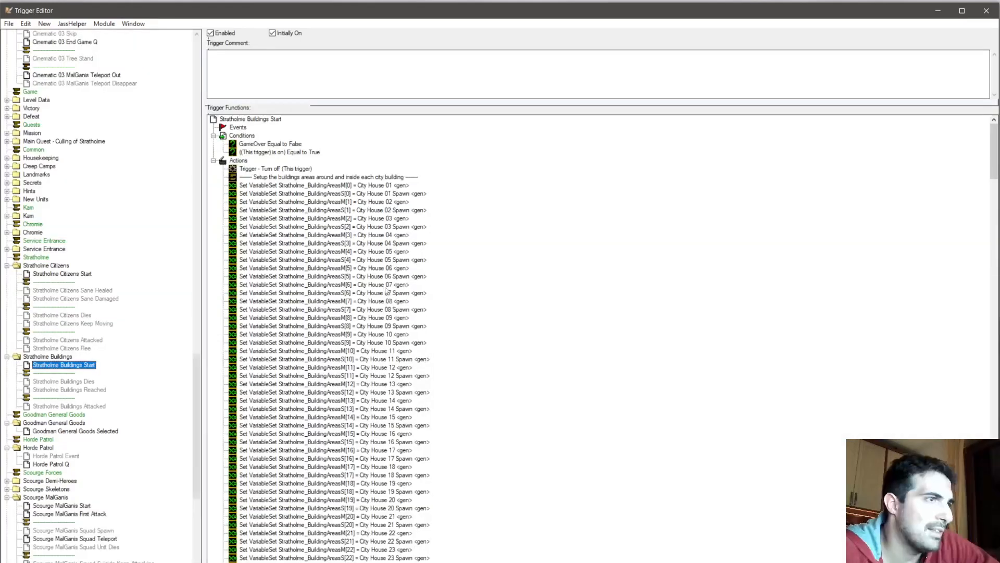
scroll(371, 285, down, 10)
scroll(370, 285, down, 20)
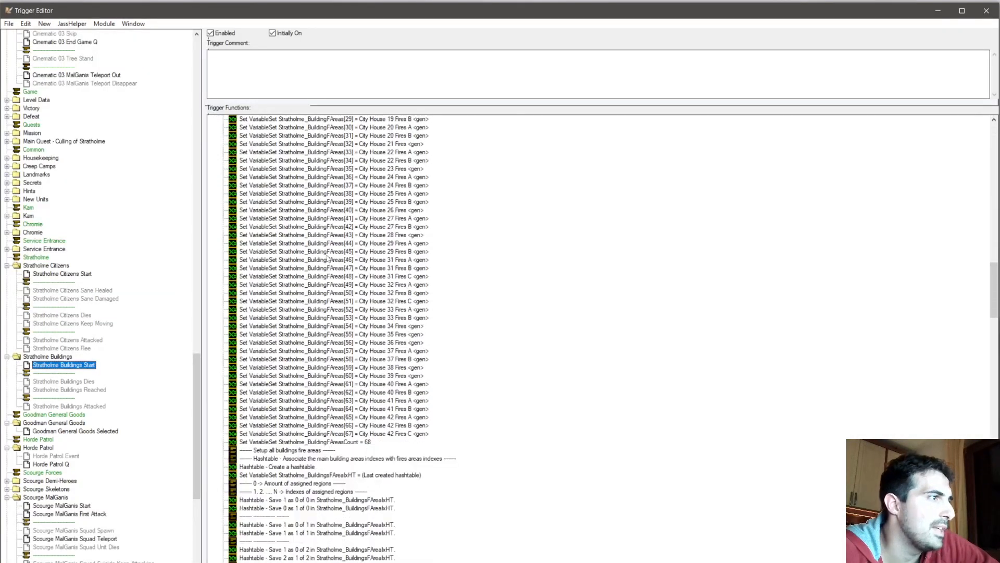
scroll(307, 260, down, 20)
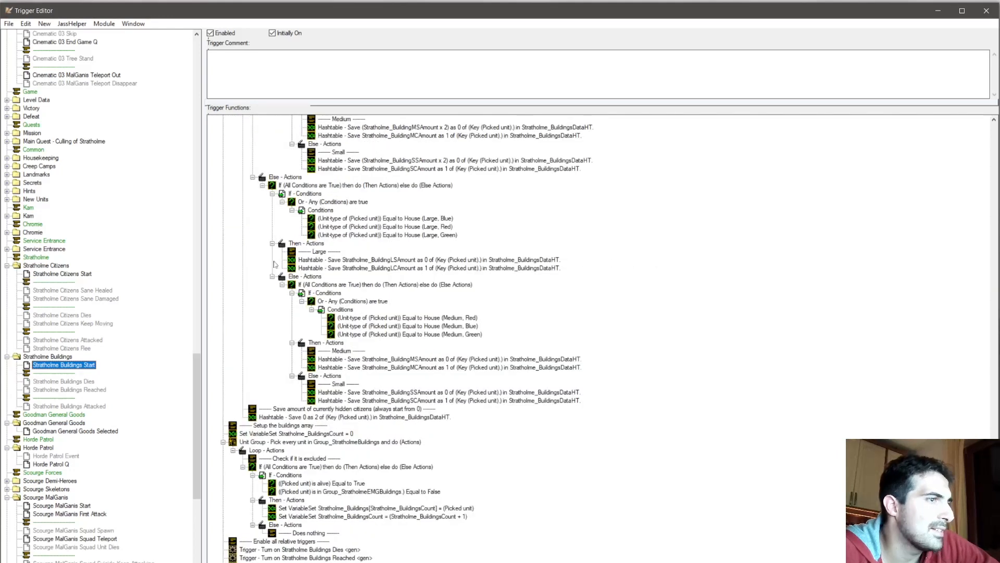
scroll(277, 266, up, 15)
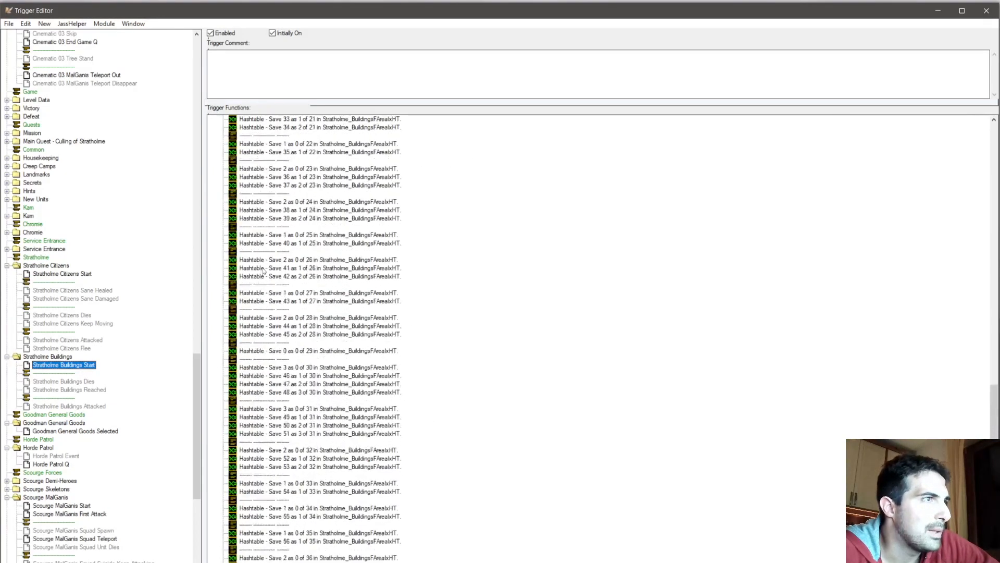
scroll(263, 270, up, 20)
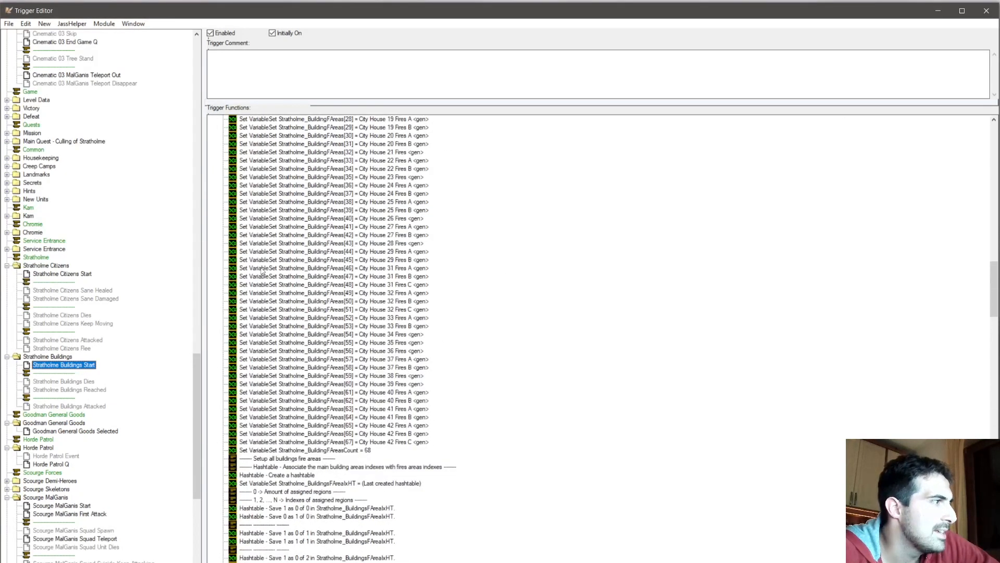
scroll(250, 276, up, 20)
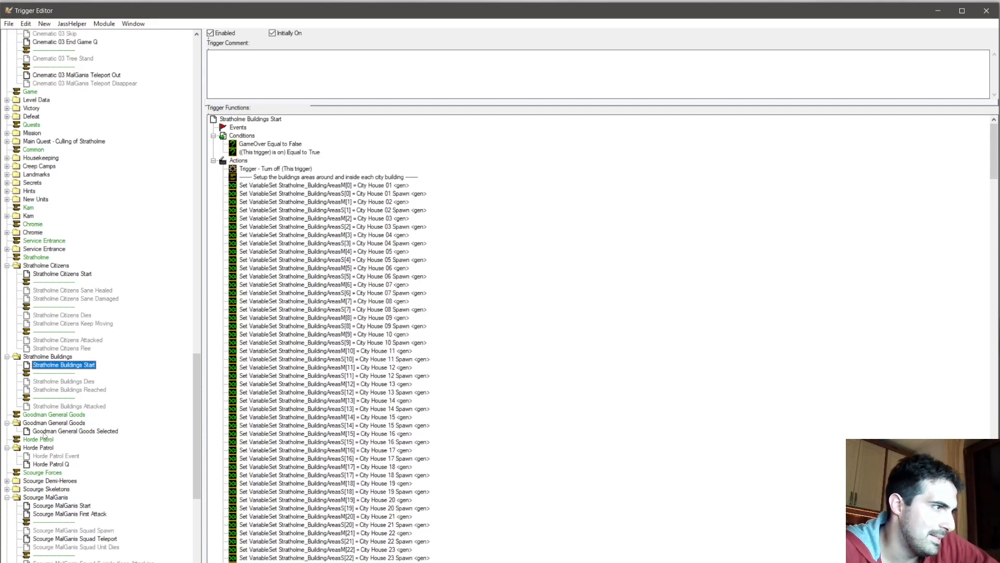
Step: Review the Scourge MalGanis Start trigger's squad levels per difficulty and the unit-creation actions of the Squad Spawn trigger
scroll(80, 375, down, 5)
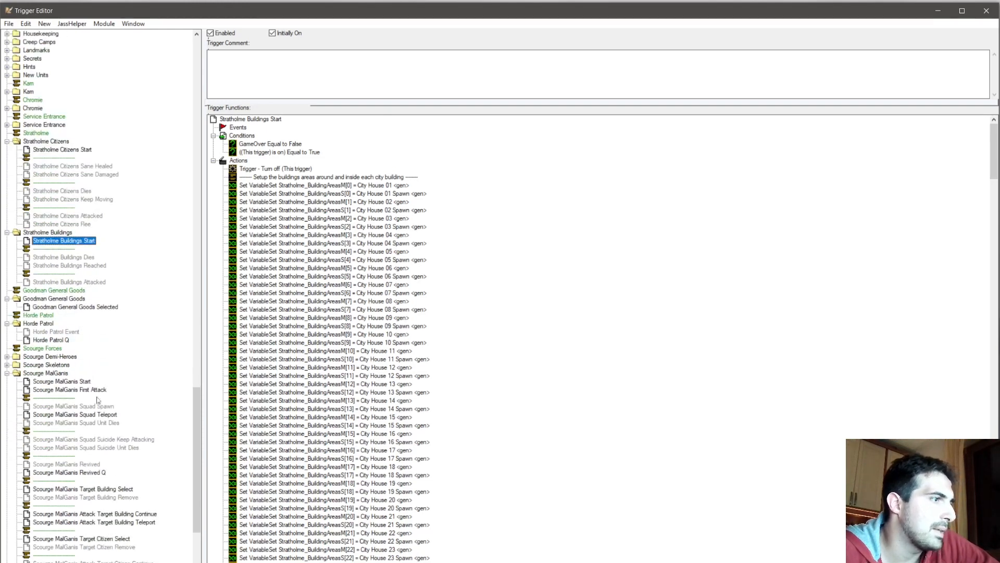
click(78, 382)
scroll(303, 333, down, 10)
scroll(302, 333, down, 20)
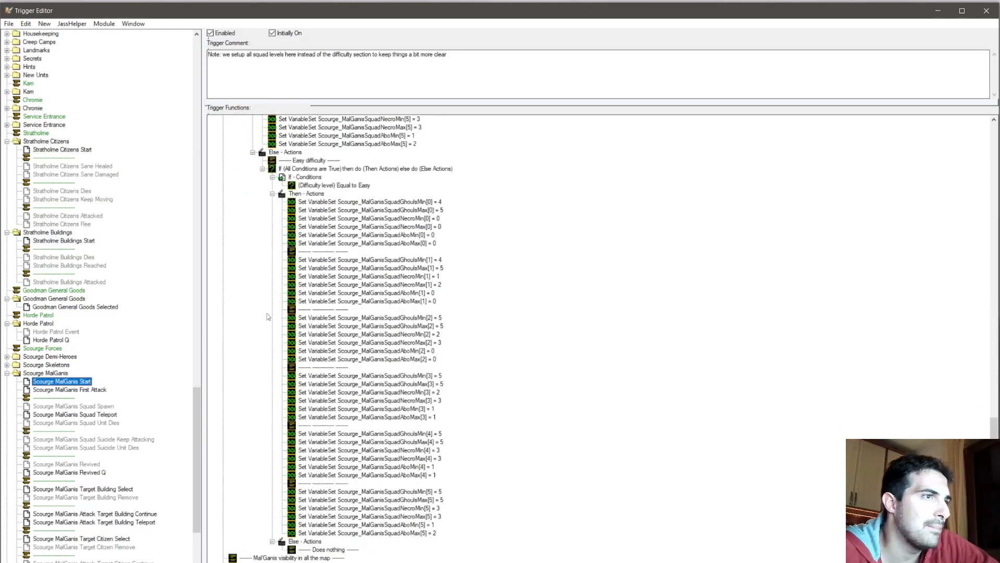
click(94, 390)
scroll(94, 391, down, 1)
click(98, 383)
scroll(272, 365, down, 5)
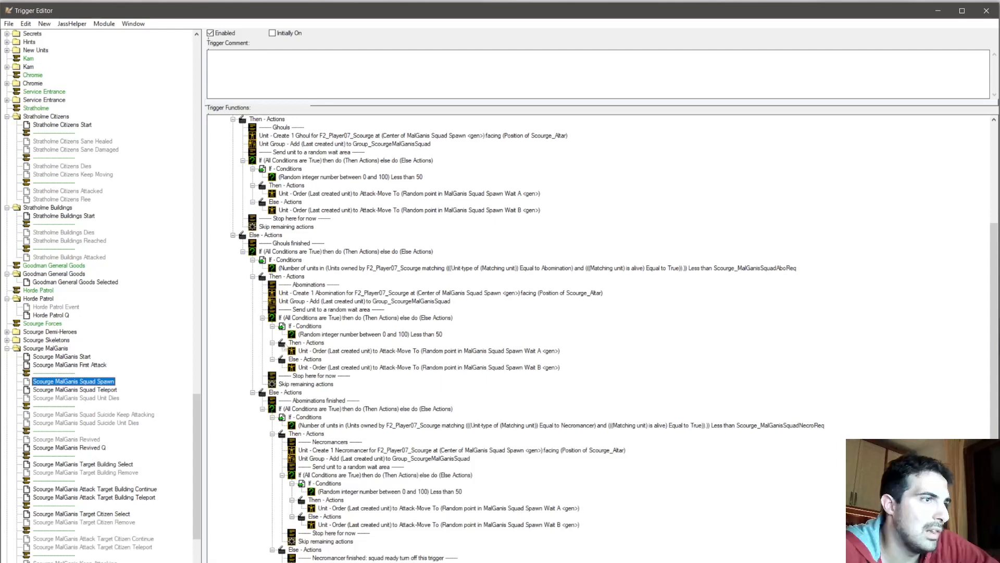
Step: Look through the MalGanis Squad Suicide triggers and examine how the Target Building Select trigger chooses the nearest building
click(102, 415)
click(116, 423)
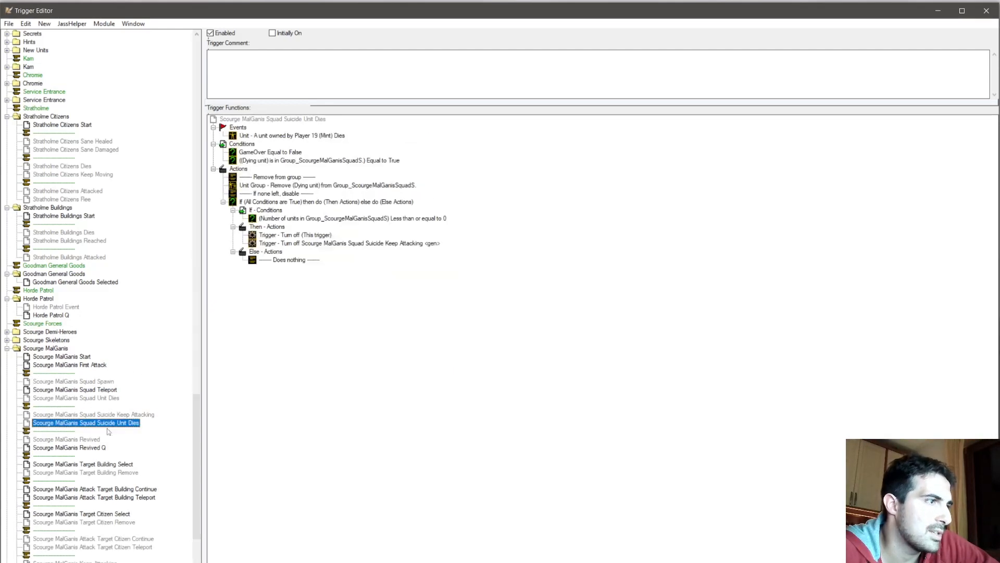
click(104, 464)
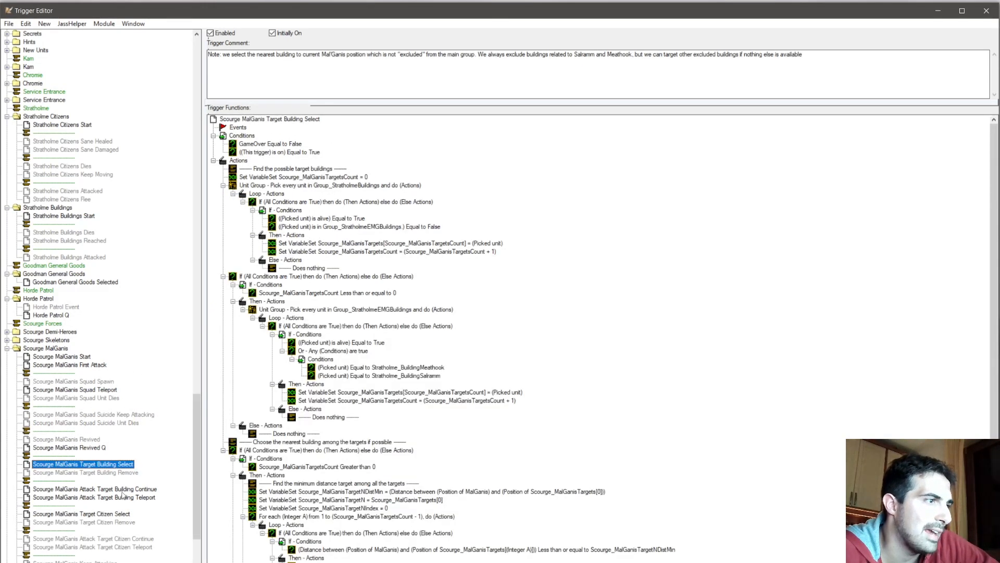
click(120, 488)
click(101, 471)
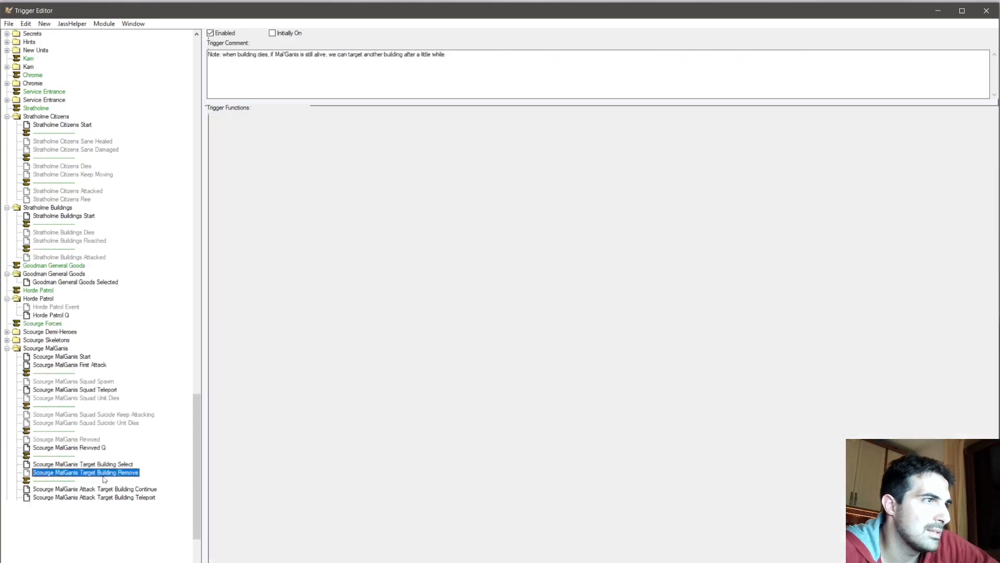
click(104, 464)
scroll(382, 342, down, 5)
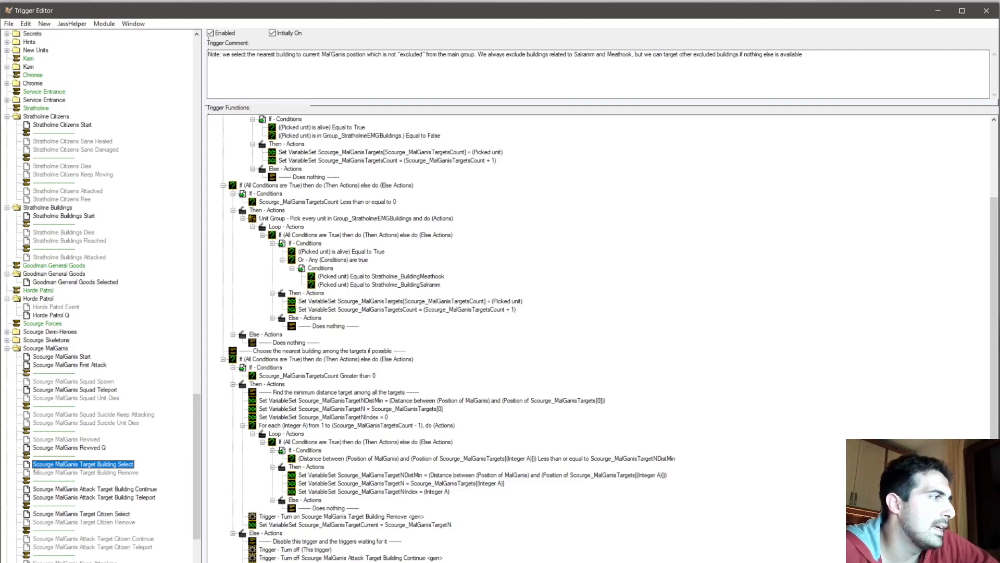
Step: Switch back to the rr_human08 map and open rr_human04.w3x from the Warcraft III Humans RR folder
click(134, 23)
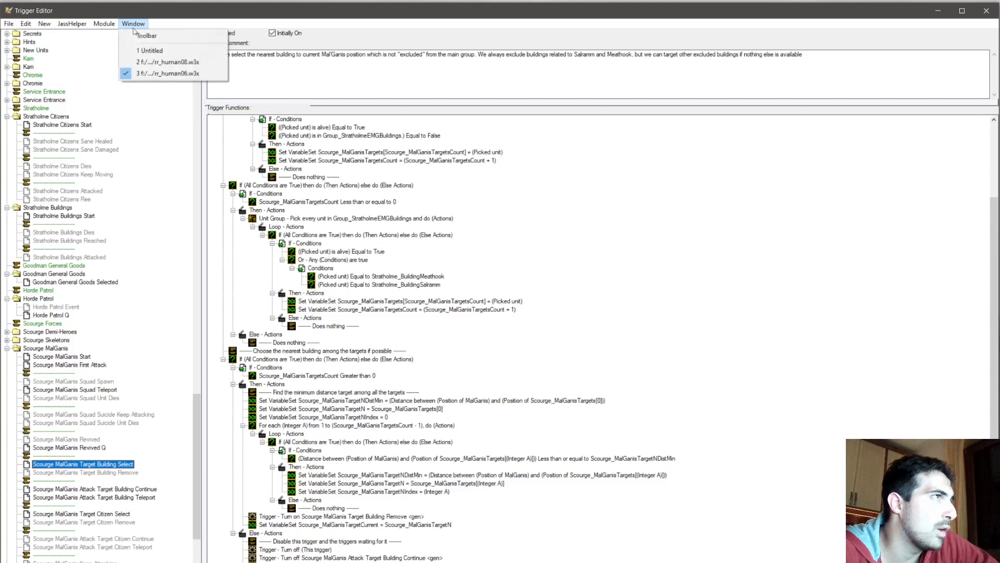
click(158, 63)
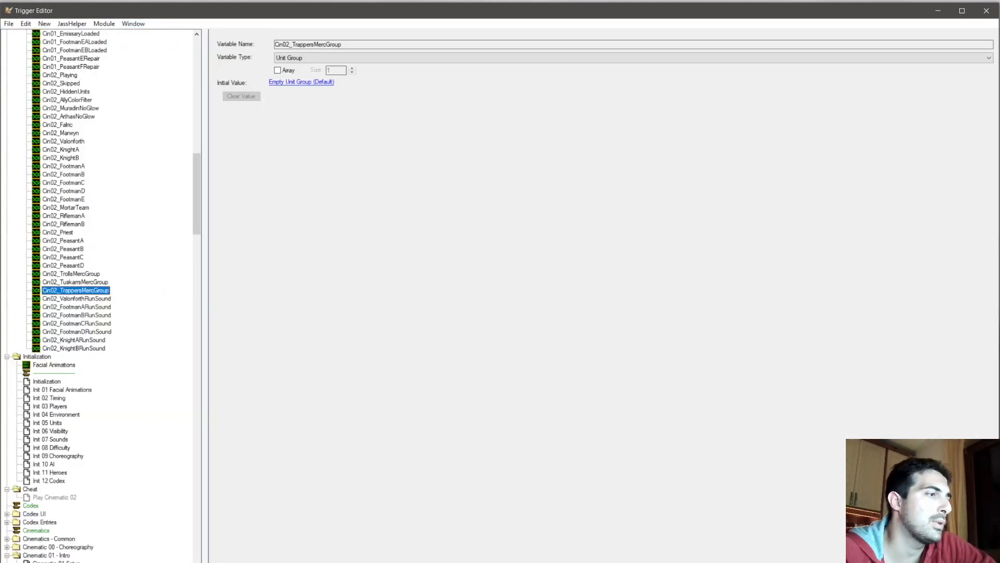
click(31, 561)
click(32, 554)
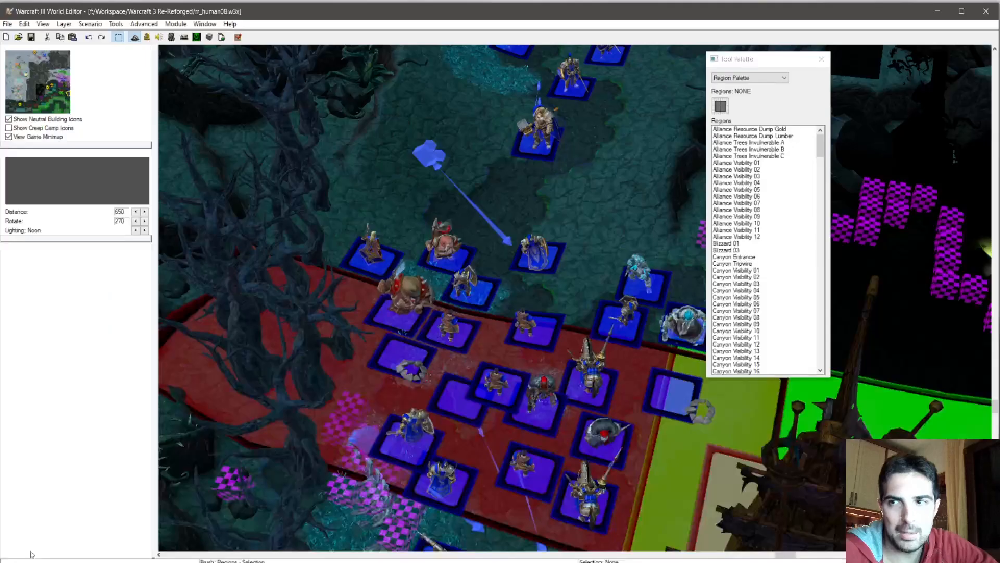
click(7, 24)
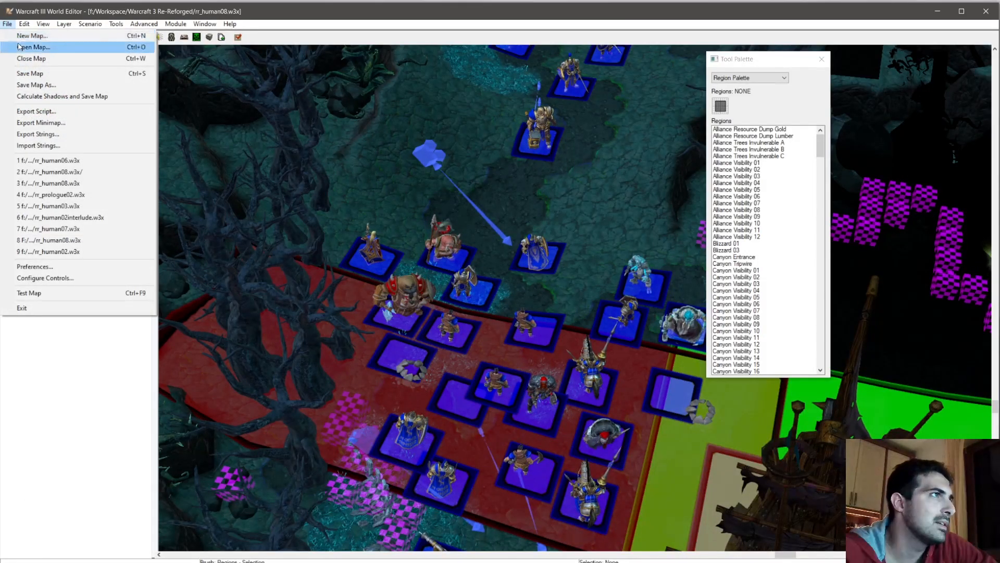
click(44, 46)
click(52, 134)
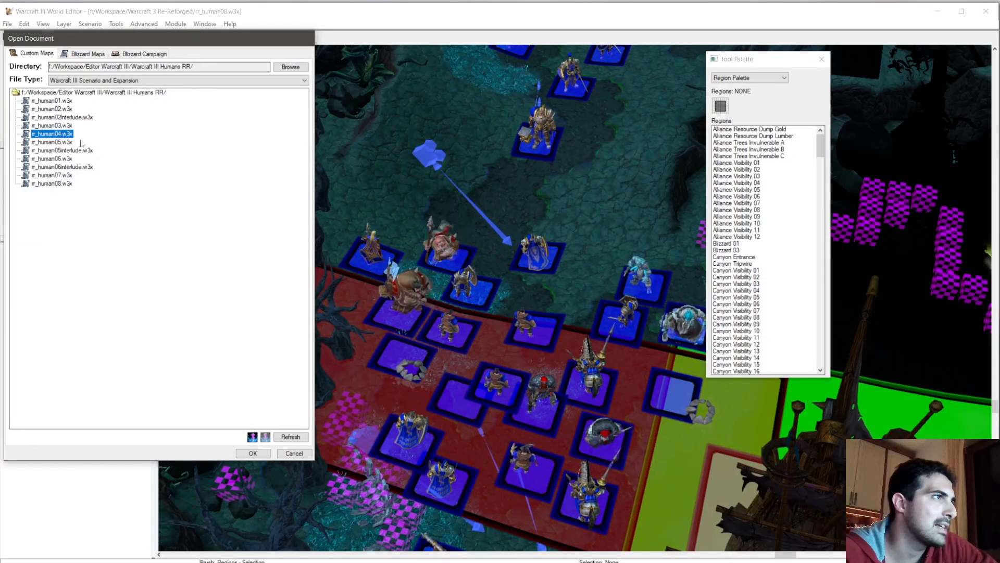
click(253, 453)
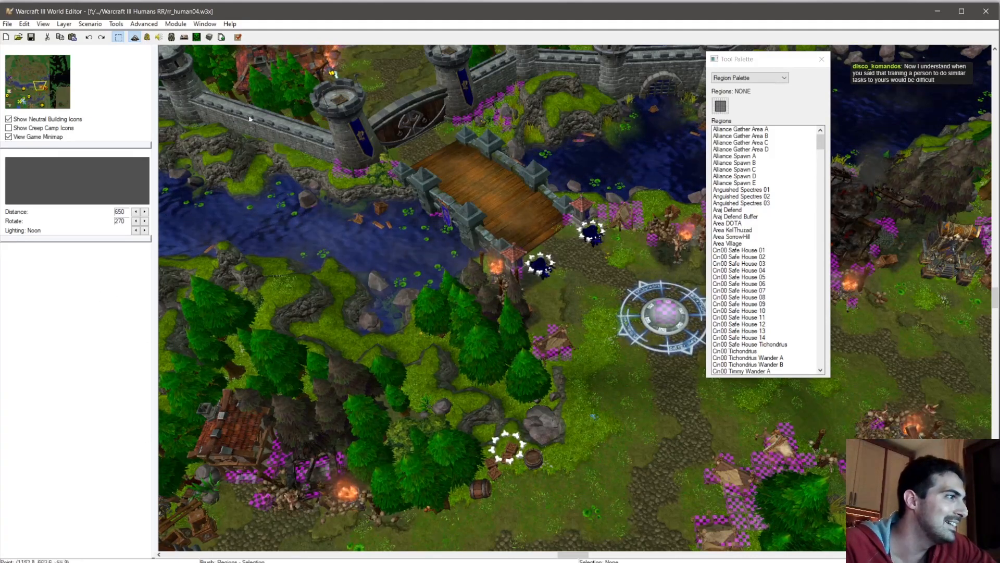
Step: Open the Trigger Editor for rr_human04 and look through the Cultists Economy triggers, including Cultists Economy Left Gold
click(147, 37)
scroll(117, 268, down, 20)
scroll(117, 269, down, 14)
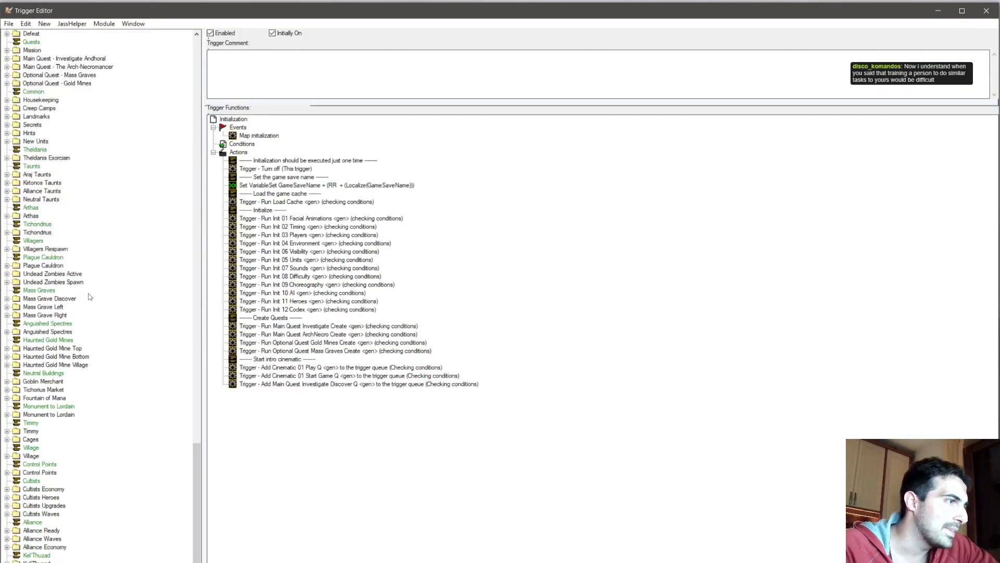
click(7, 489)
scroll(73, 432, down, 2)
click(62, 449)
click(62, 456)
click(67, 464)
click(73, 480)
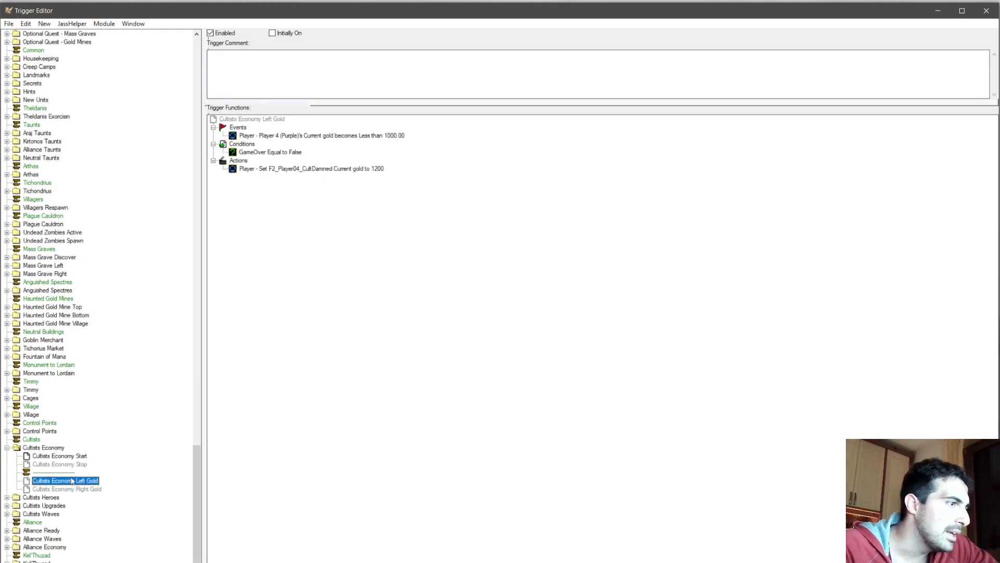
Step: Expand the Cultists Heroes category and review its start, Araj elementals and Araj and Kirtonos revive triggers
click(6, 497)
scroll(61, 465, down, 2)
scroll(61, 465, down, 4)
click(68, 366)
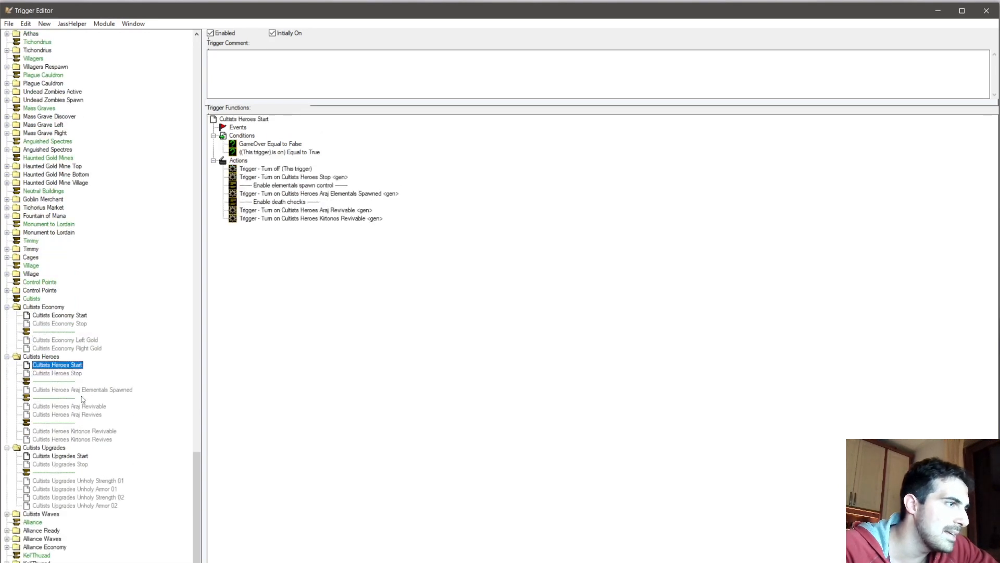
click(79, 390)
click(82, 406)
click(86, 415)
click(90, 432)
click(93, 439)
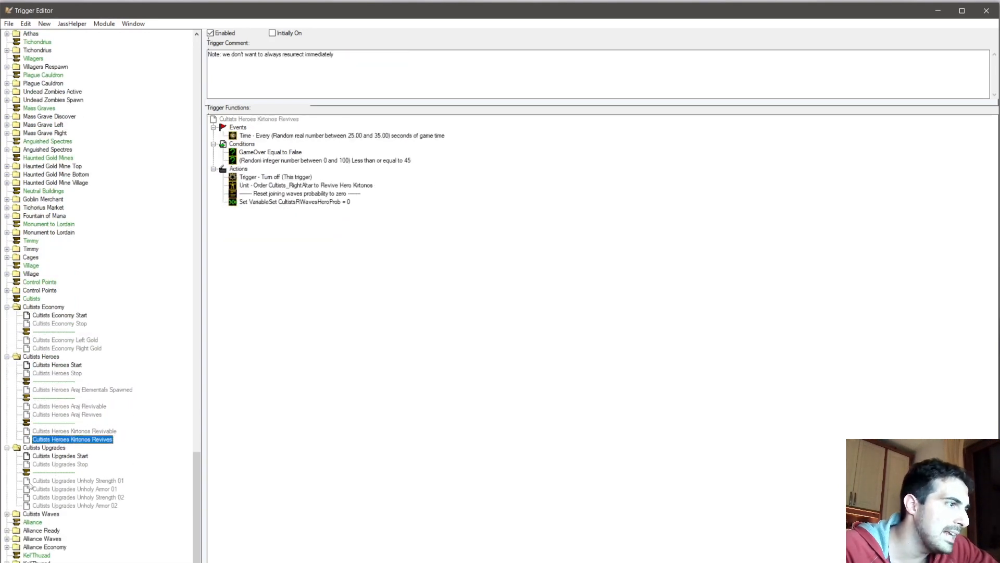
Step: Expand the Cultists Waves category and compare the Left Tent A Decision and Left Tent A Spawn triggers
click(6, 513)
scroll(61, 495, down, 10)
click(66, 282)
click(84, 298)
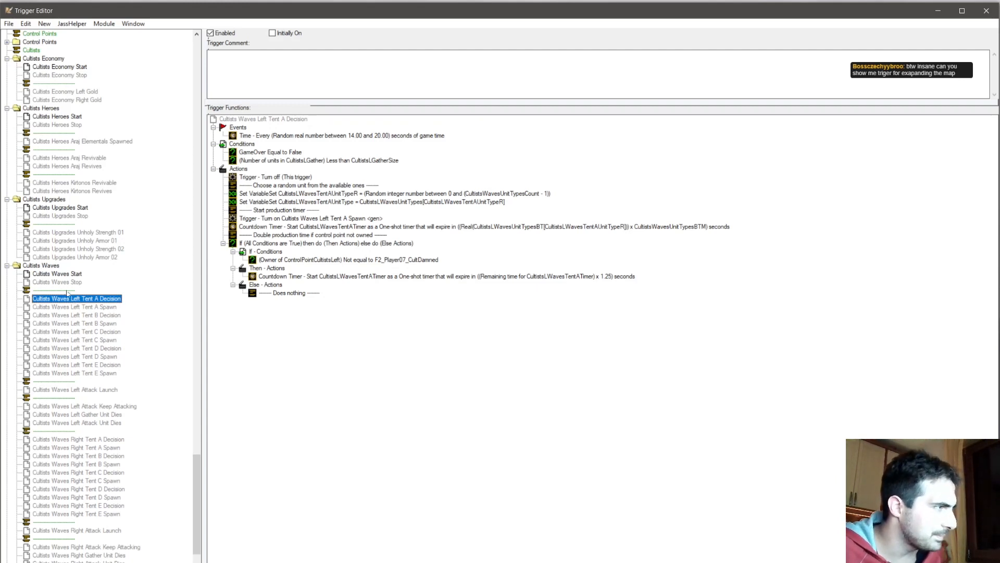
click(98, 307)
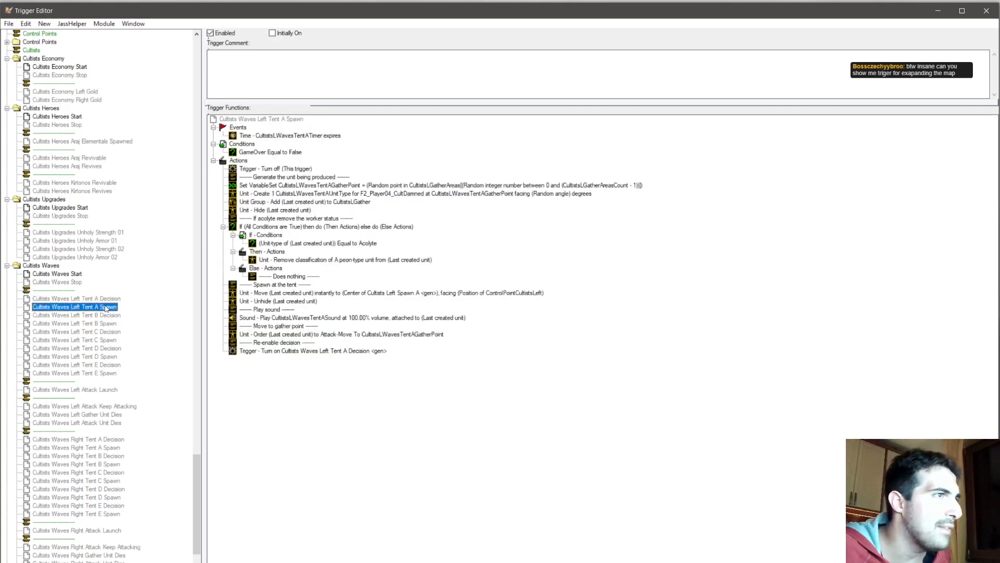
click(107, 299)
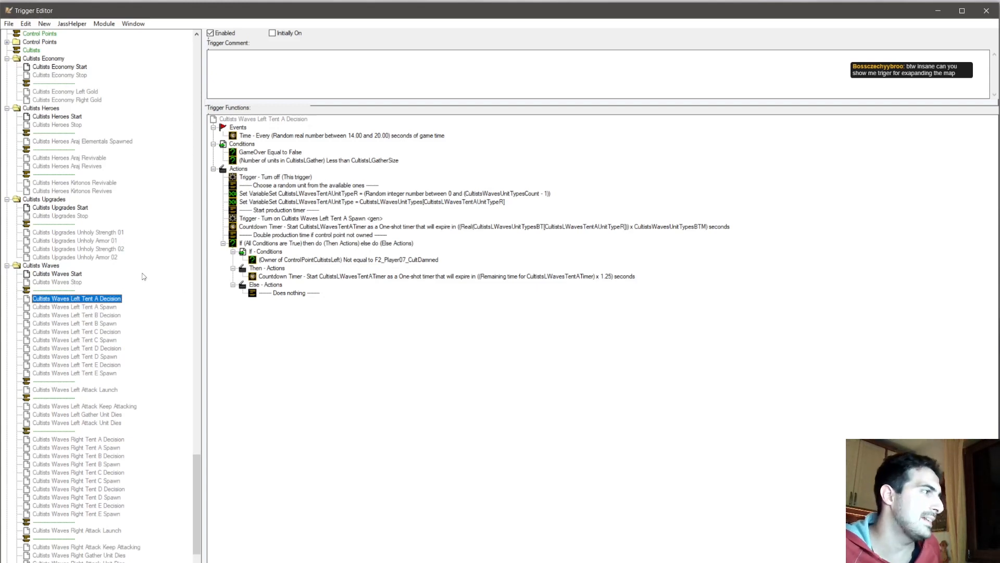
Step: Step through the Cultists Waves decision and spawn triggers for left tents B and C
key(Down)
key(Down)
key(Down)
key(Down)
key(Down)
key(Down)
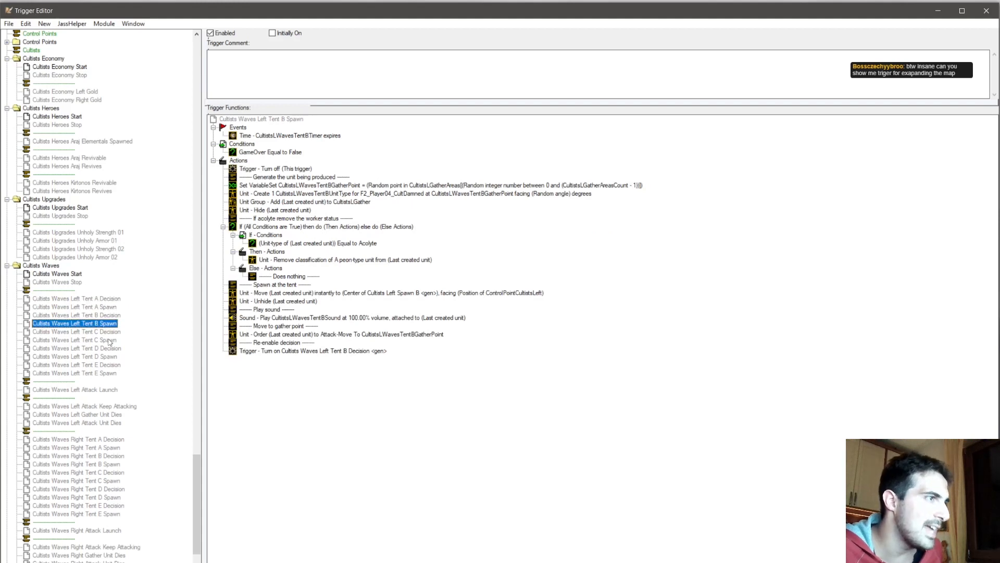
key(Up)
key(Up)
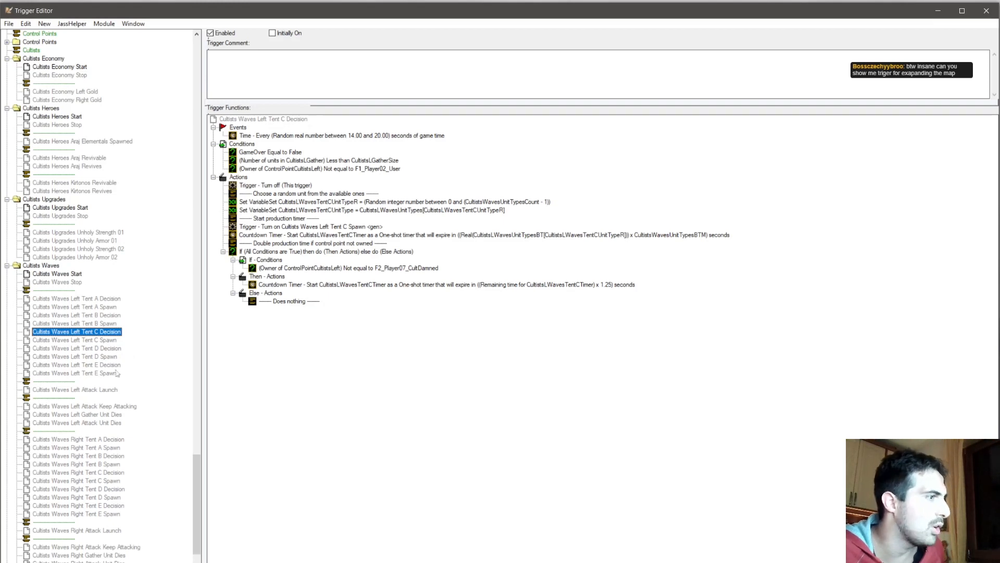
Step: Look over the Cultists Waves triggers for the right tents and the right attack, ending with Right Attack Unit Dies
scroll(123, 366, down, 2)
click(68, 365)
click(78, 397)
click(78, 422)
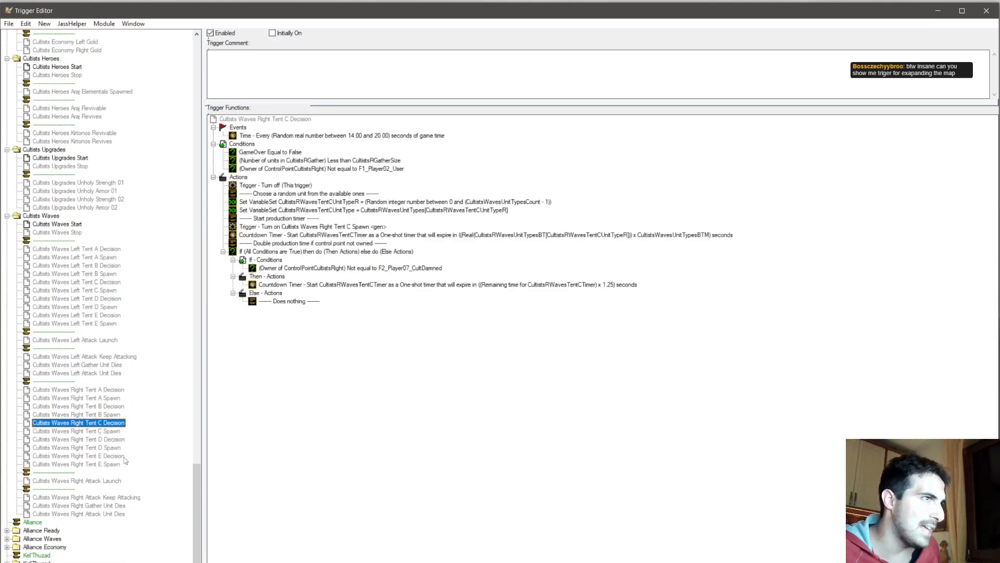
click(85, 448)
click(91, 464)
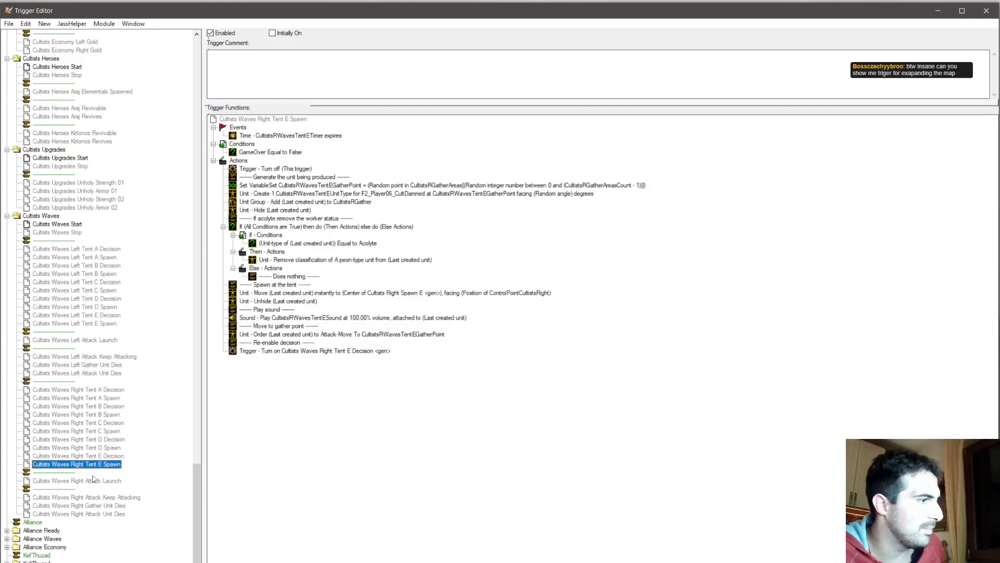
click(88, 497)
click(97, 513)
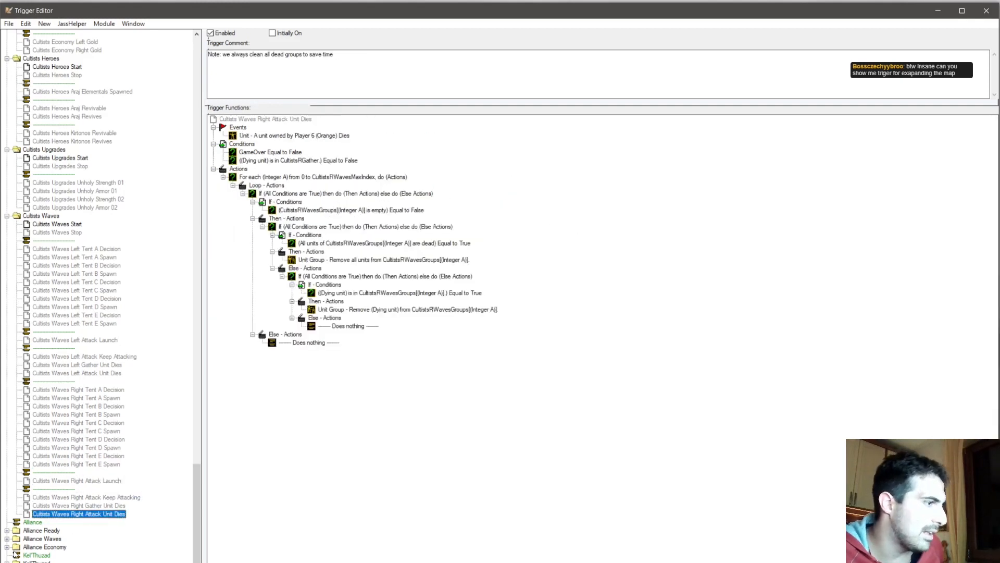
Step: Expand the Alliance Ready and Control Points categories and read through the Control Point Alliance Capture trigger's actions
click(8, 531)
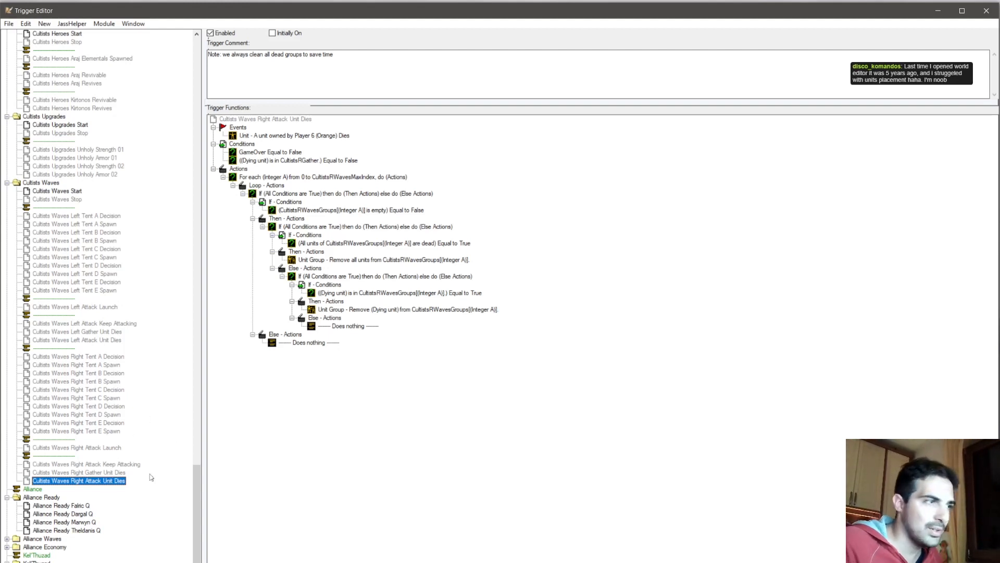
scroll(138, 374, up, 1)
click(7, 208)
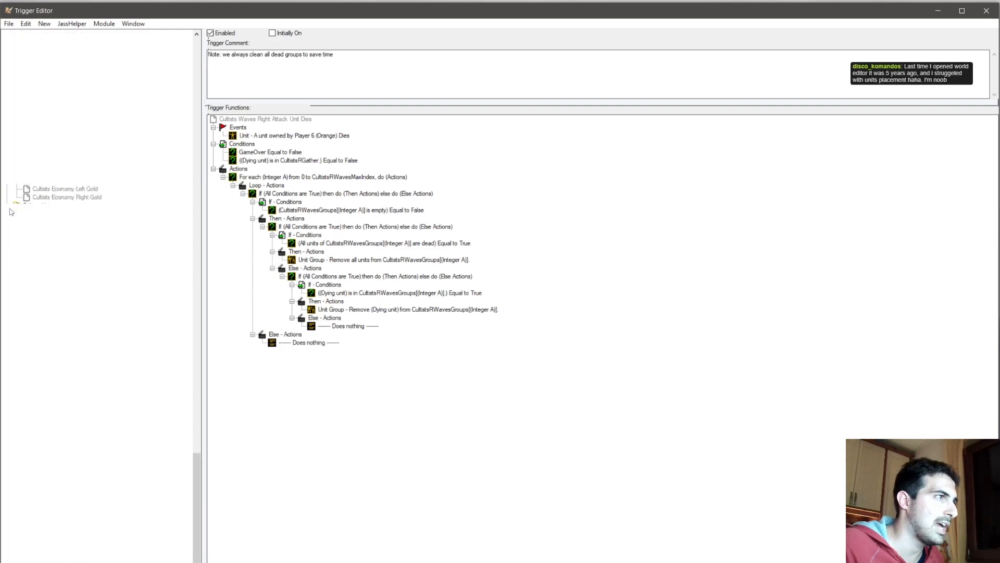
click(7, 257)
key(Down)
key(Down)
key(Down)
key(Down)
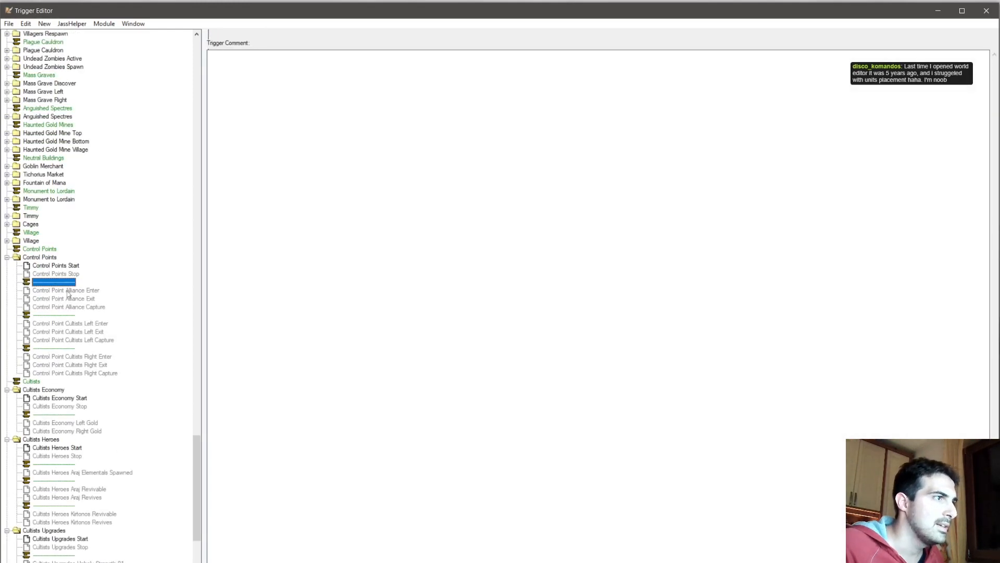
scroll(344, 325, down, 20)
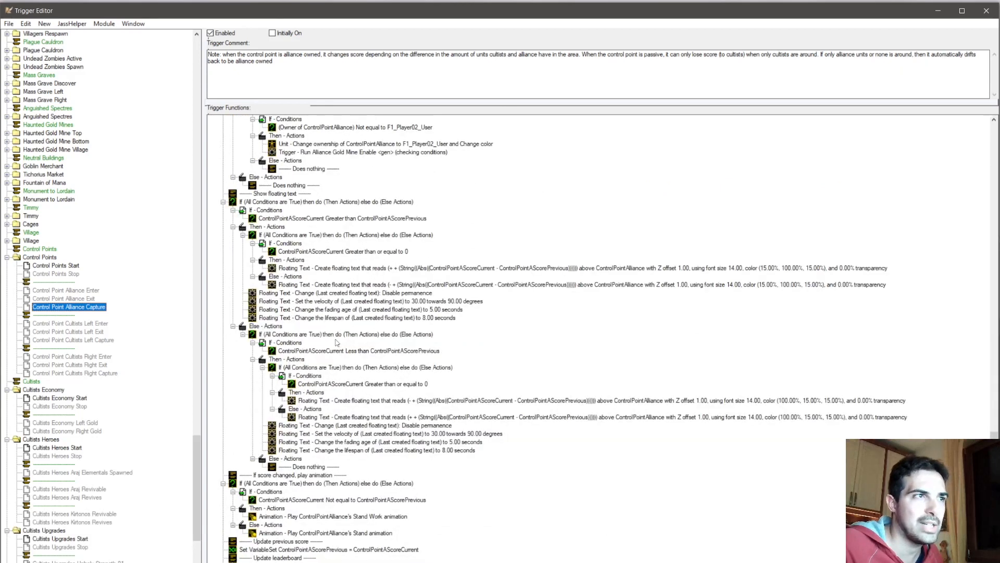
Step: Review the opening conditions and actions of the Control Point Alliance Capture trigger
scroll(339, 344, up, 15)
scroll(339, 345, up, 6)
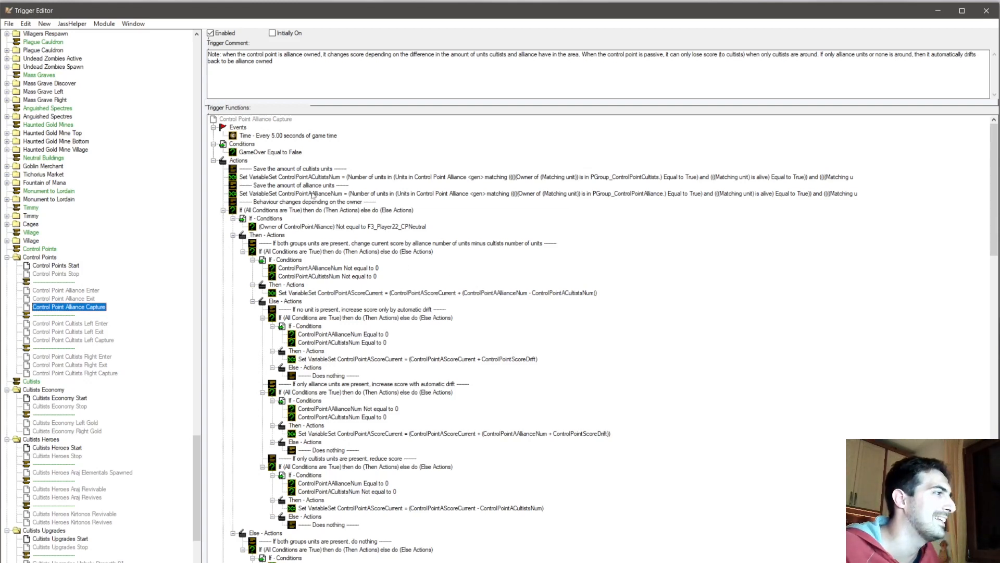
click(132, 23)
click(136, 24)
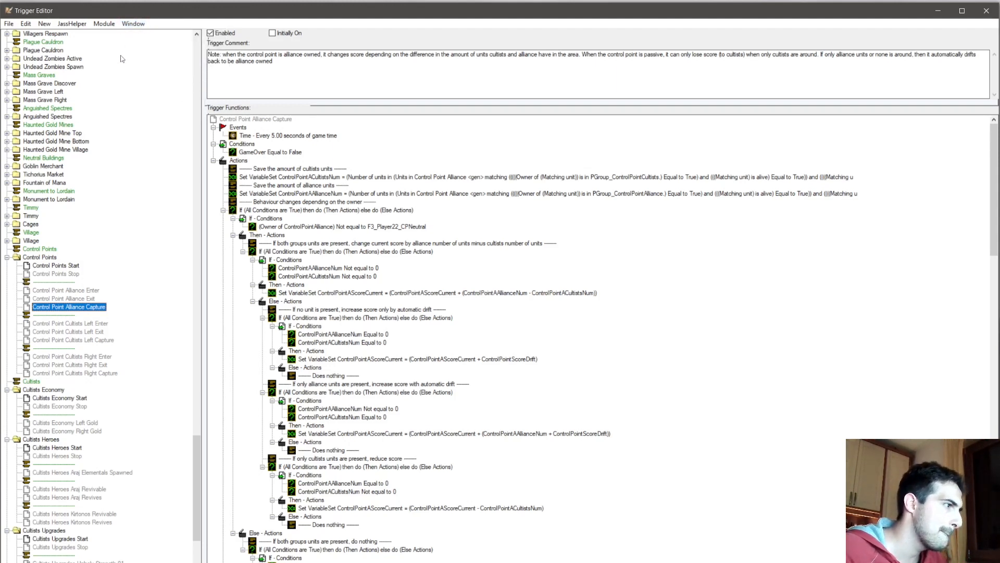
click(132, 24)
click(130, 25)
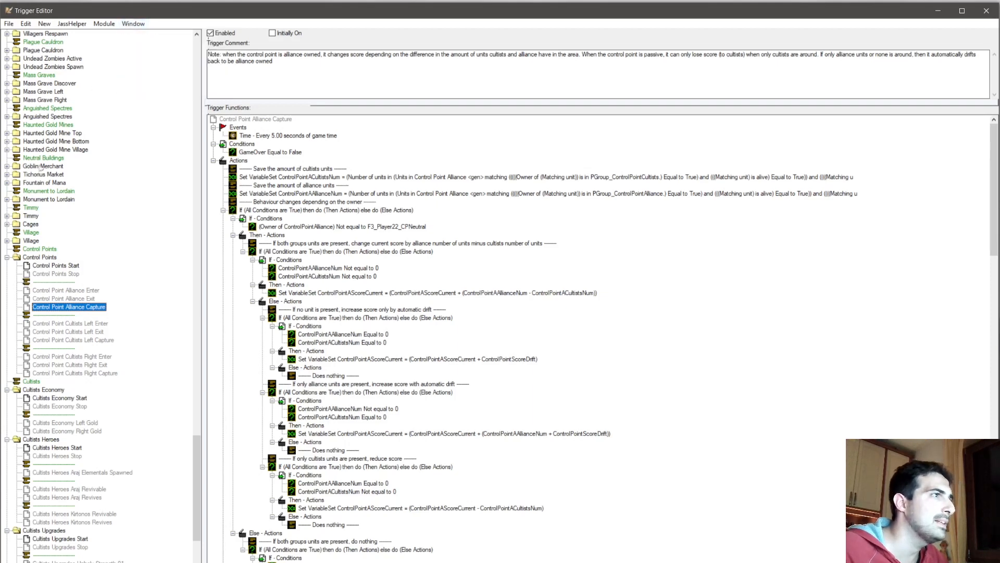
Step: Collapse the expanded Control Points, Cultists and Alliance Ready trigger categories
click(7, 258)
click(7, 274)
click(6, 325)
click(7, 415)
click(7, 498)
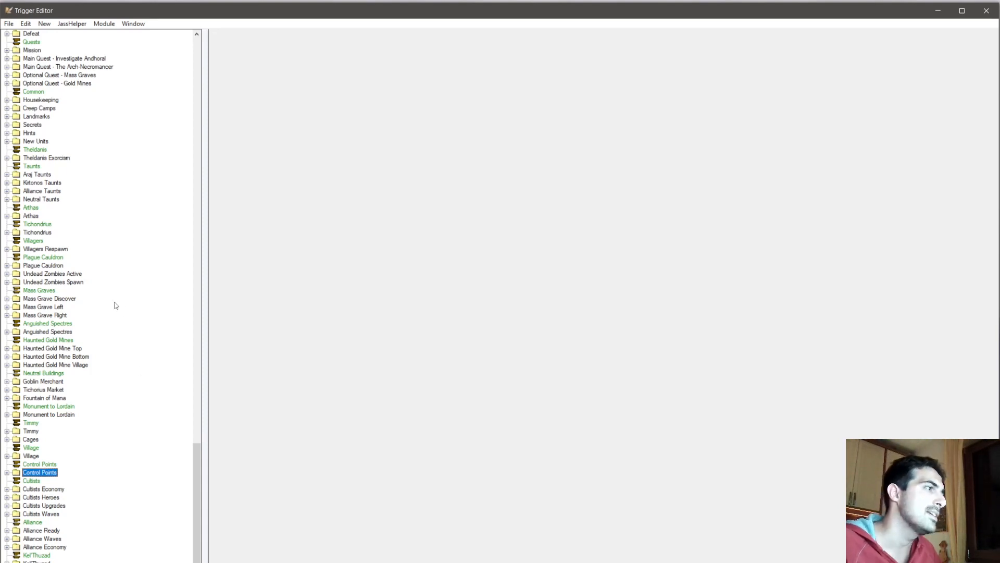
Step: Find the Cinematic 04 - The Arch-Necromancer category and open its Cinematic 04 Setup trigger
scroll(96, 265, up, 9)
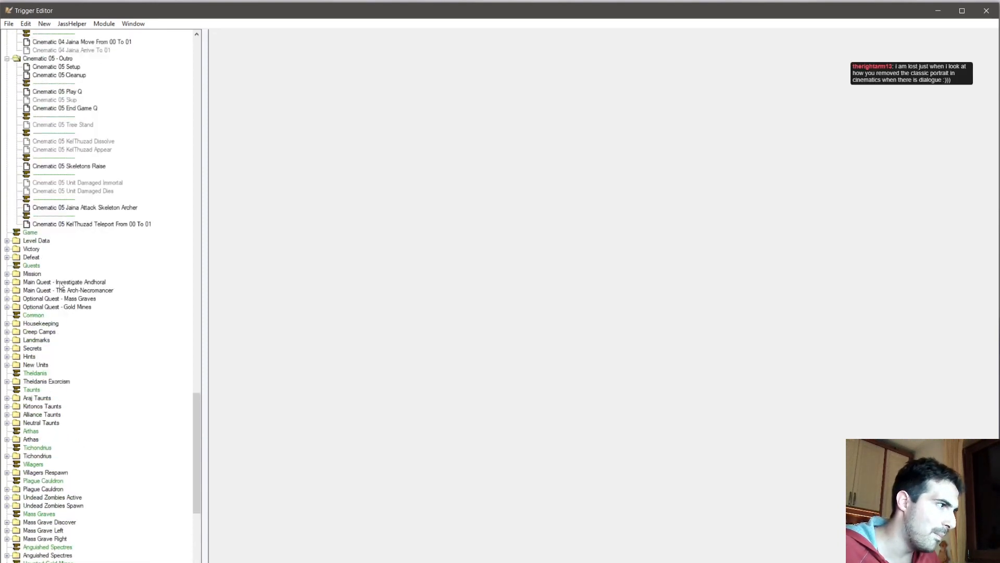
scroll(83, 272, up, 7)
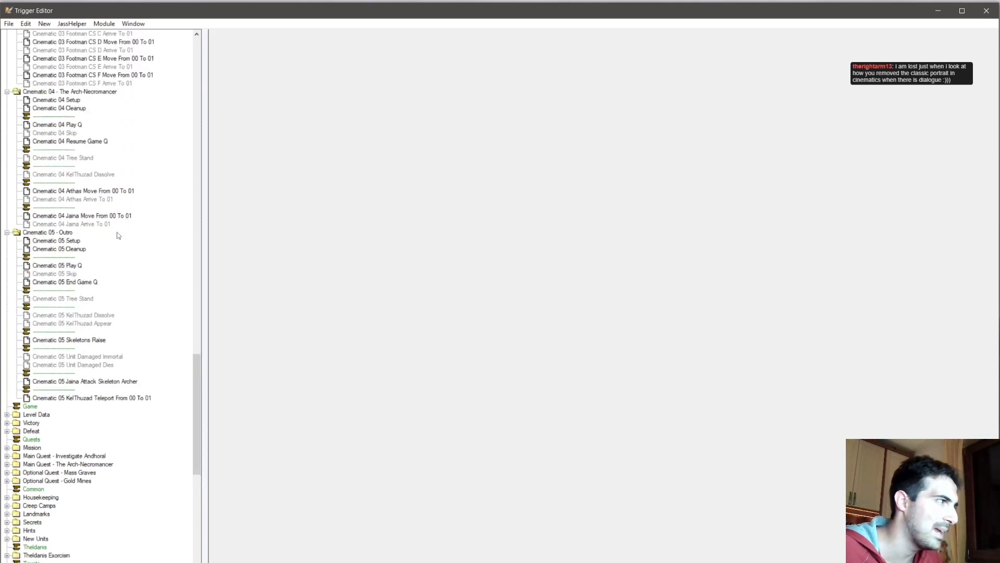
scroll(130, 245, down, 11)
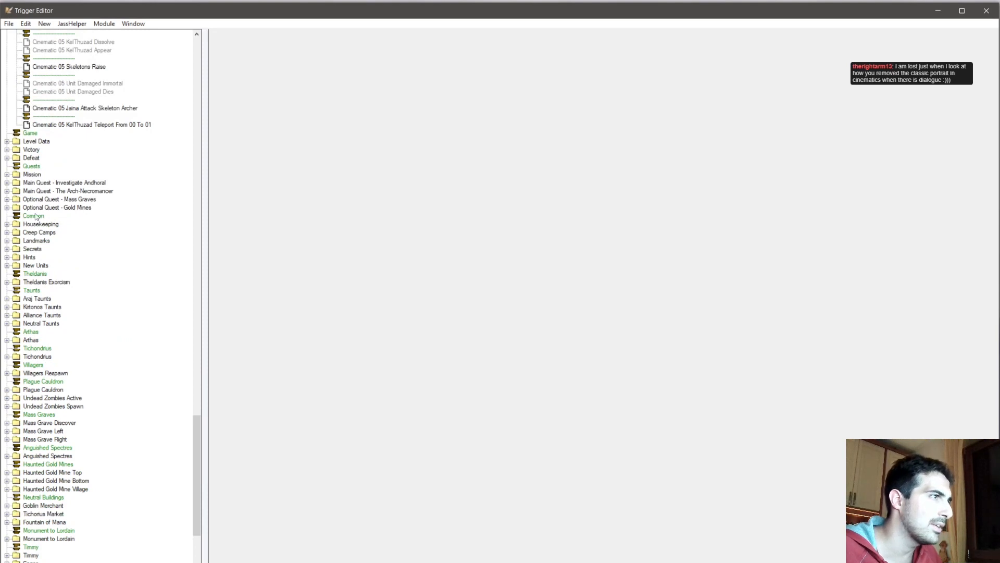
scroll(42, 221, up, 11)
scroll(65, 227, up, 4)
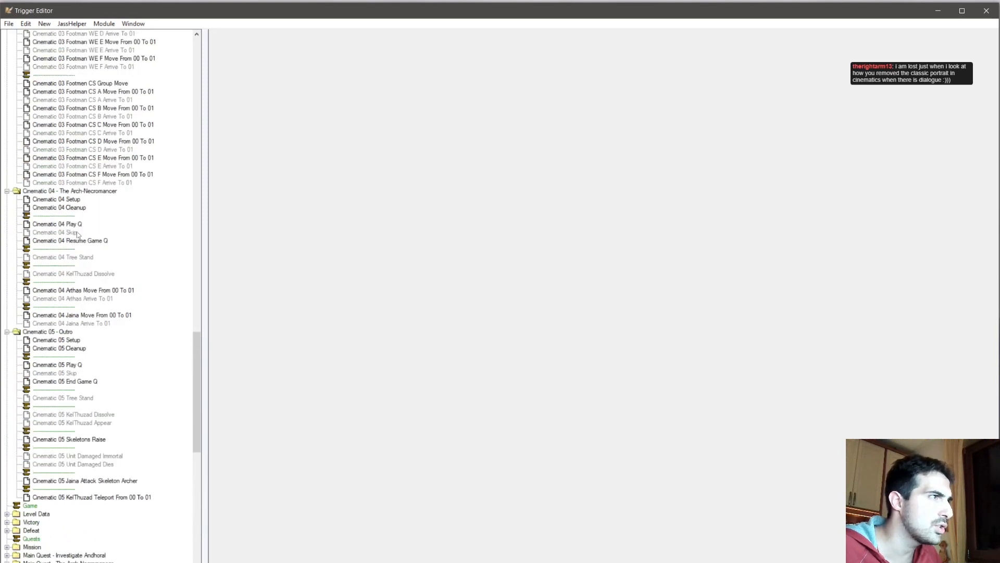
click(66, 201)
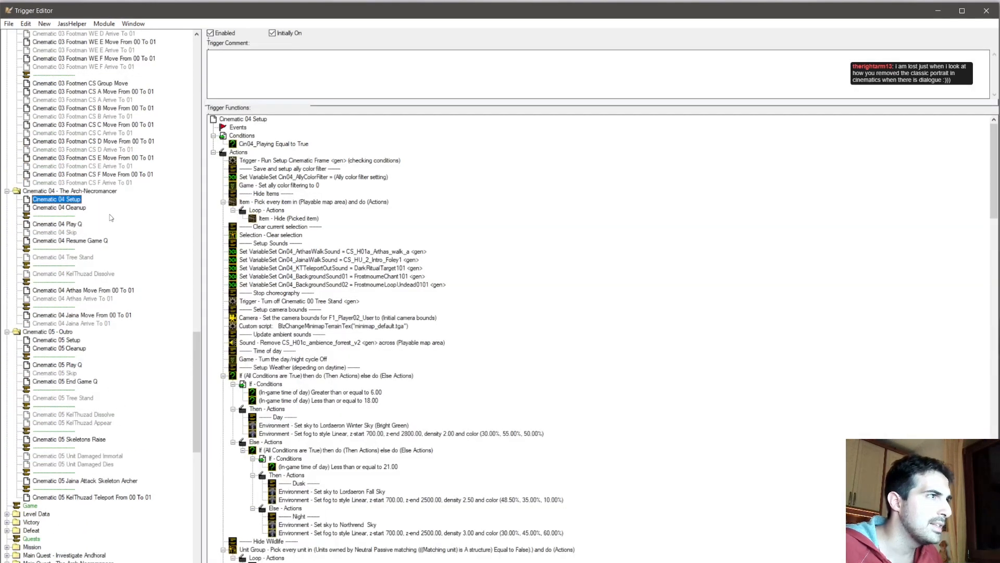
scroll(123, 216, up, 4)
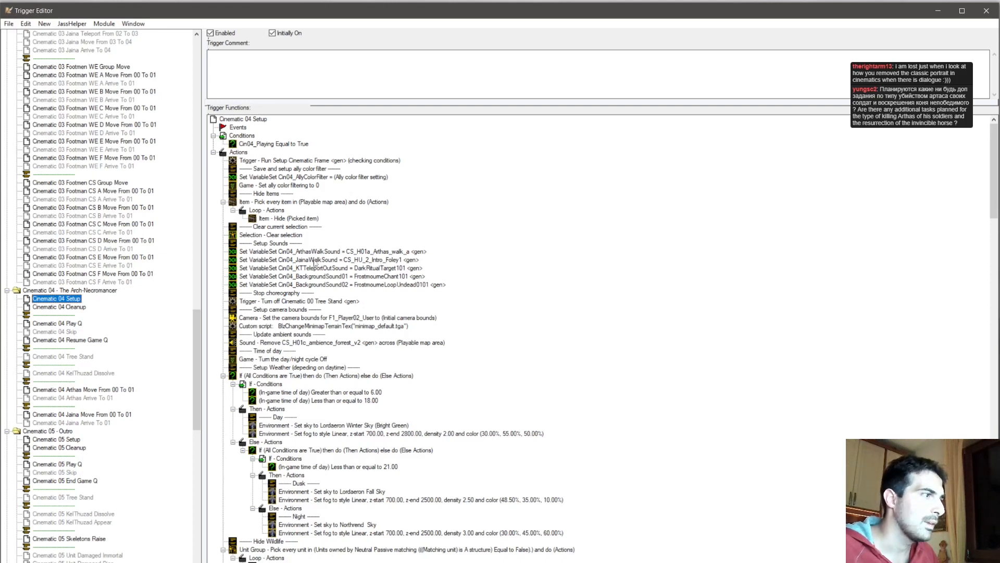
Step: Compare the initial camera bounds action with the minimap_default.tga custom script in Cinematic 04 Setup
click(264, 325)
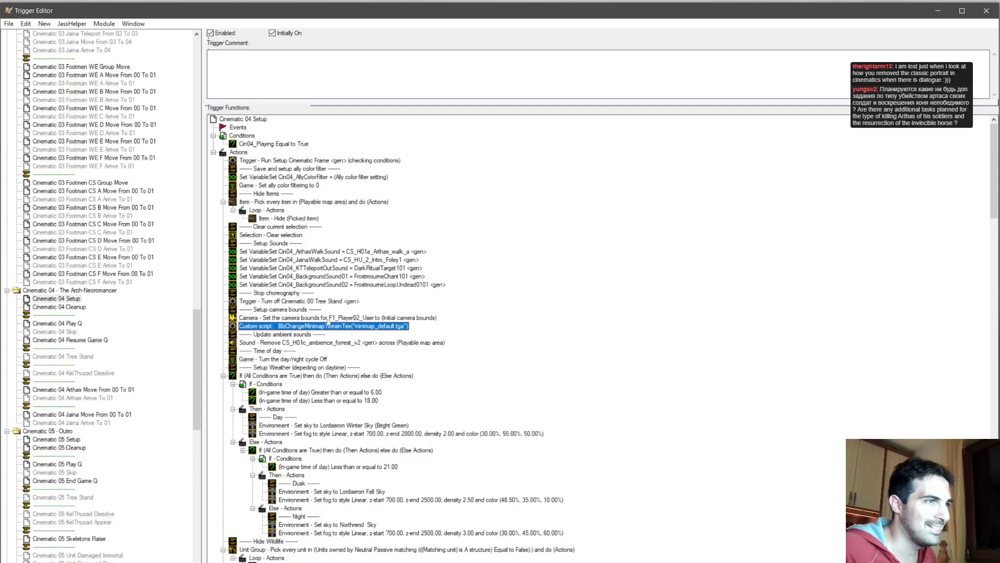
click(330, 318)
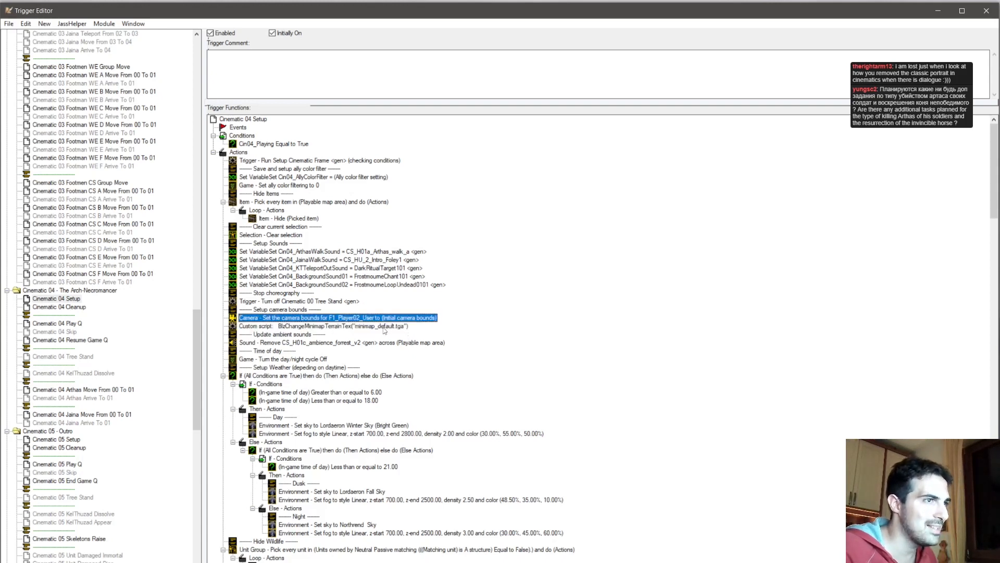
click(336, 326)
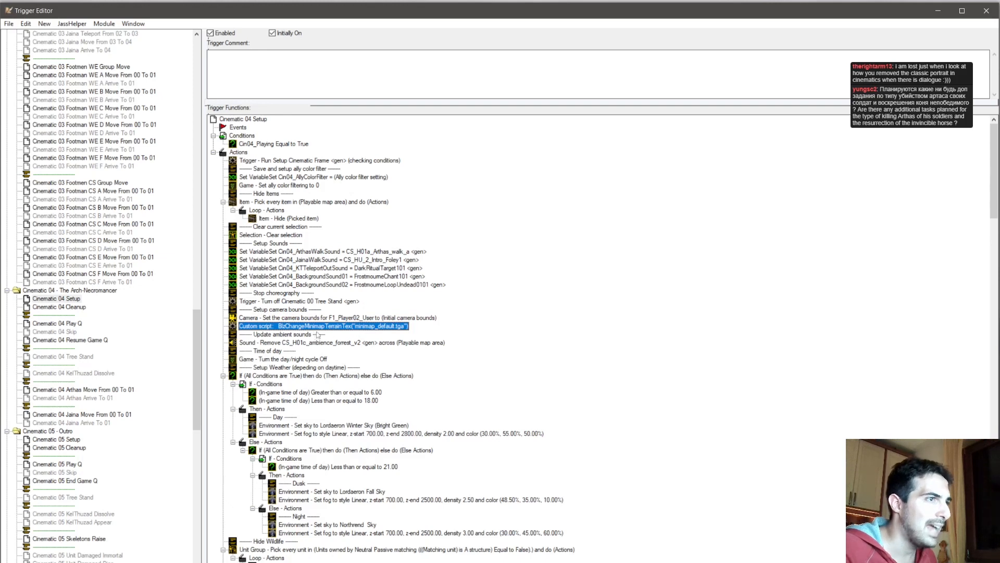
click(334, 318)
click(336, 326)
click(335, 318)
click(337, 325)
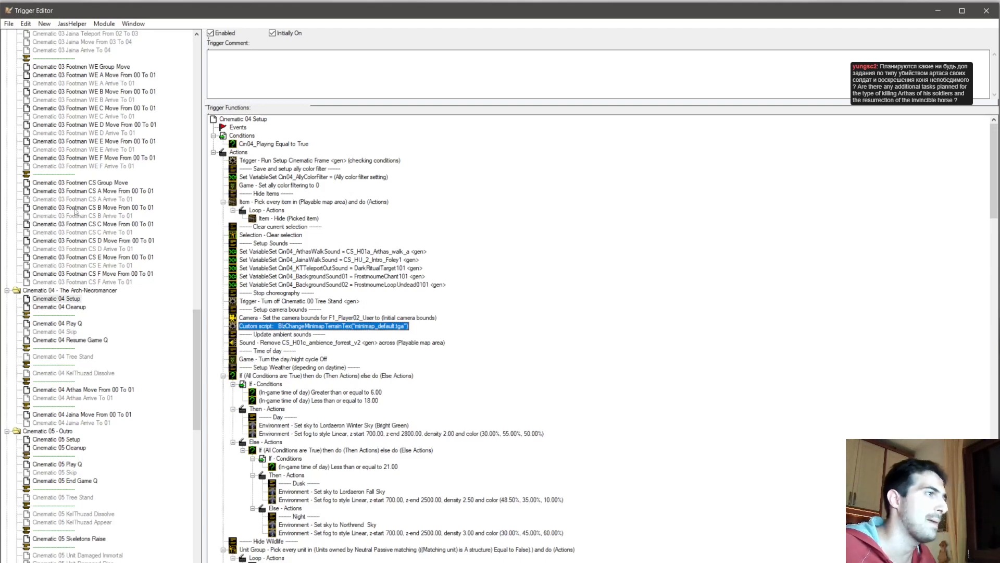
Step: Open the Cinematic 04 Cleanup trigger and select the action setting the camera bounds to Area KelThuzad
scroll(74, 210, up, 1)
click(75, 332)
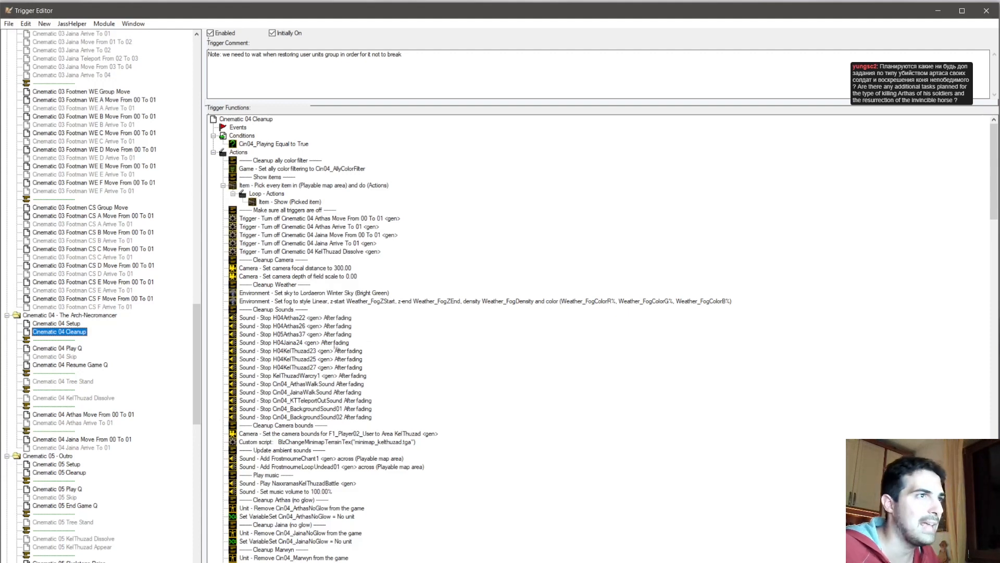
click(317, 433)
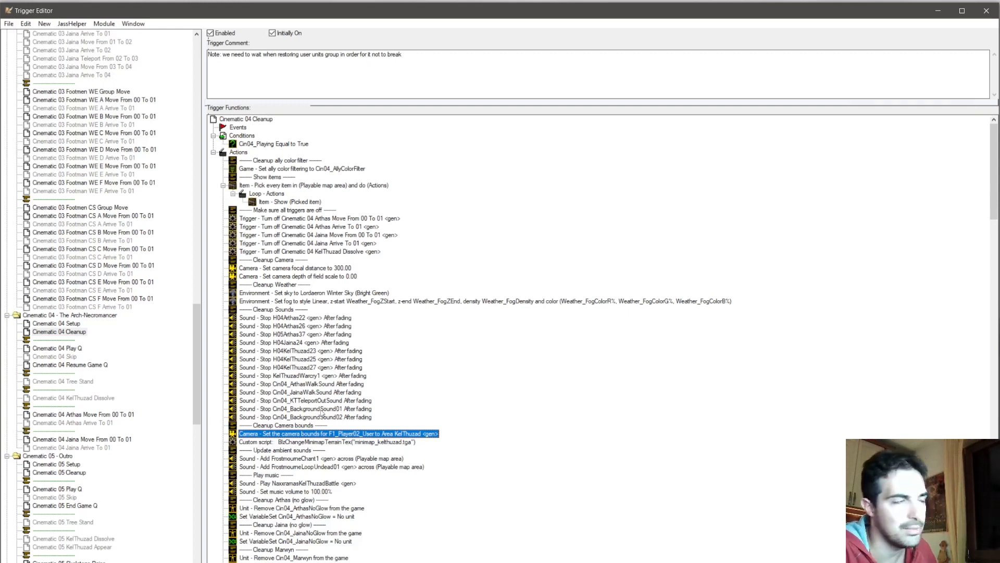
Step: Switch to the World Editor's main window, show the camera bounds, and view them on the eastern part of the map
click(10, 561)
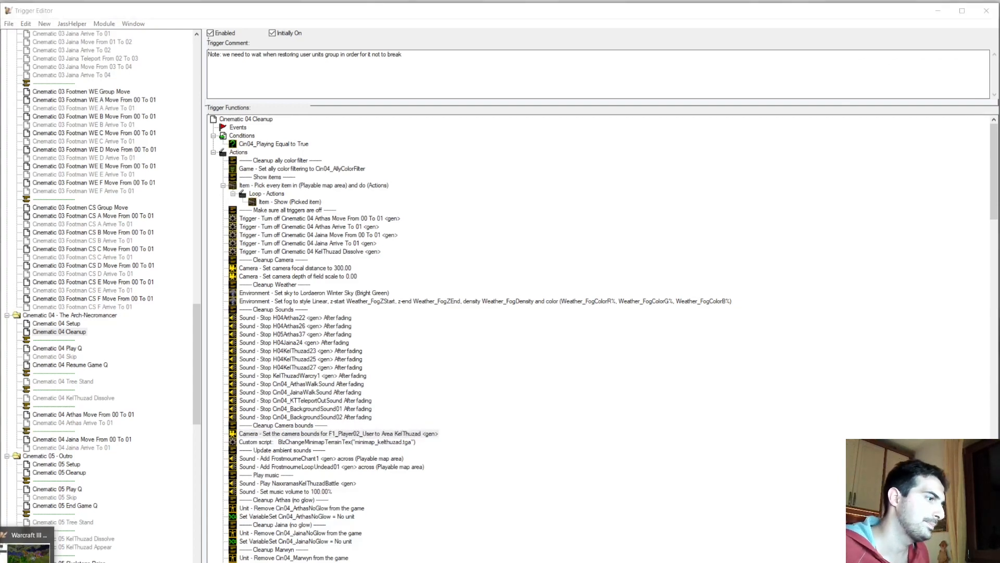
click(26, 556)
click(43, 23)
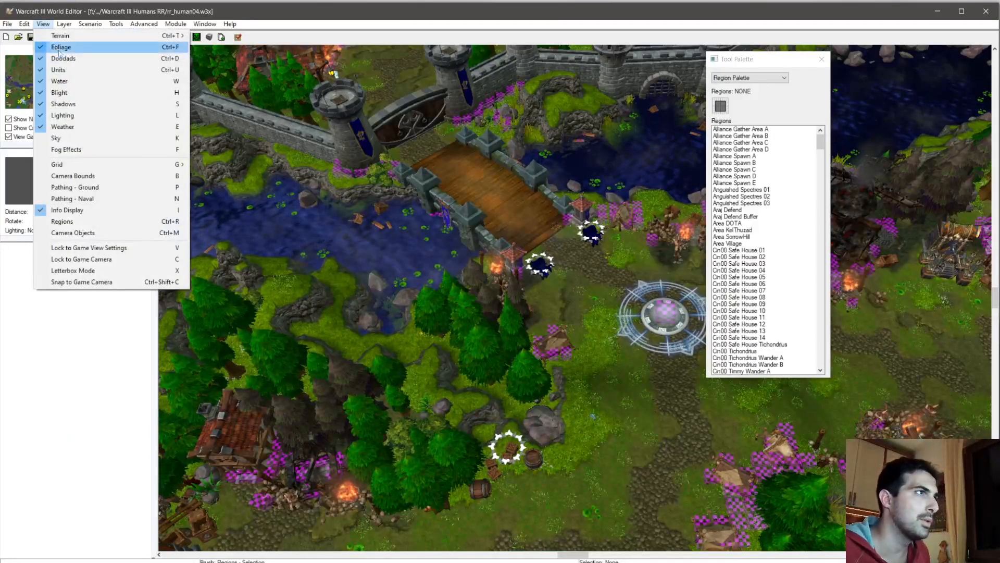
click(98, 175)
drag(60, 78, 74, 100)
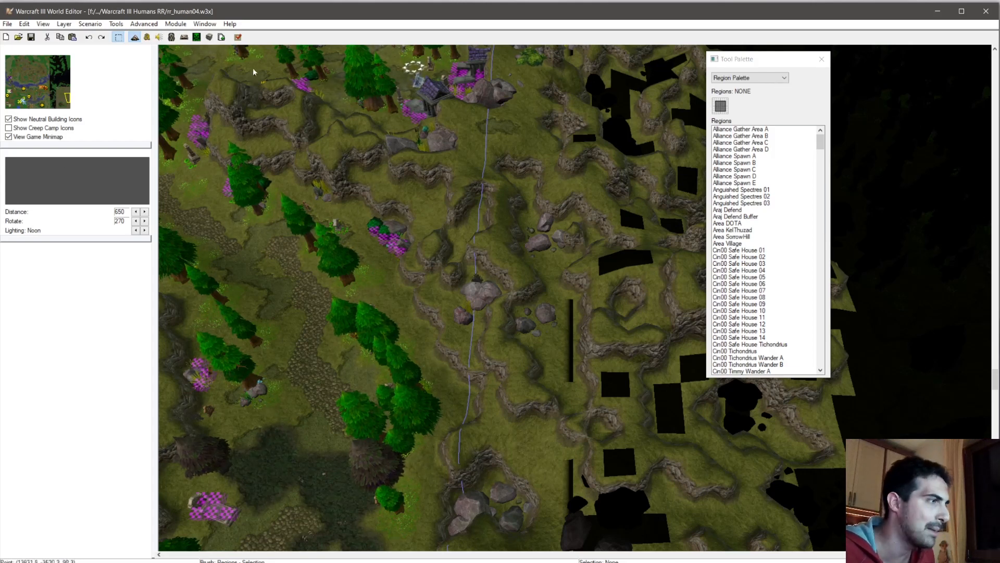
Step: Return to the Trigger Editor and select the minimap_kelthuzad.tga custom script in Cinematic 04 Cleanup
click(148, 40)
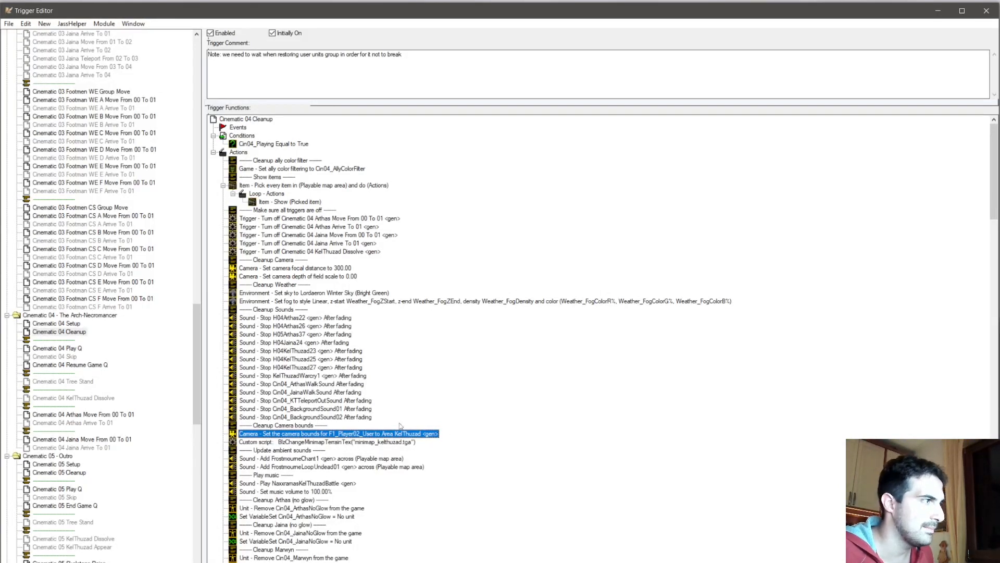
click(383, 442)
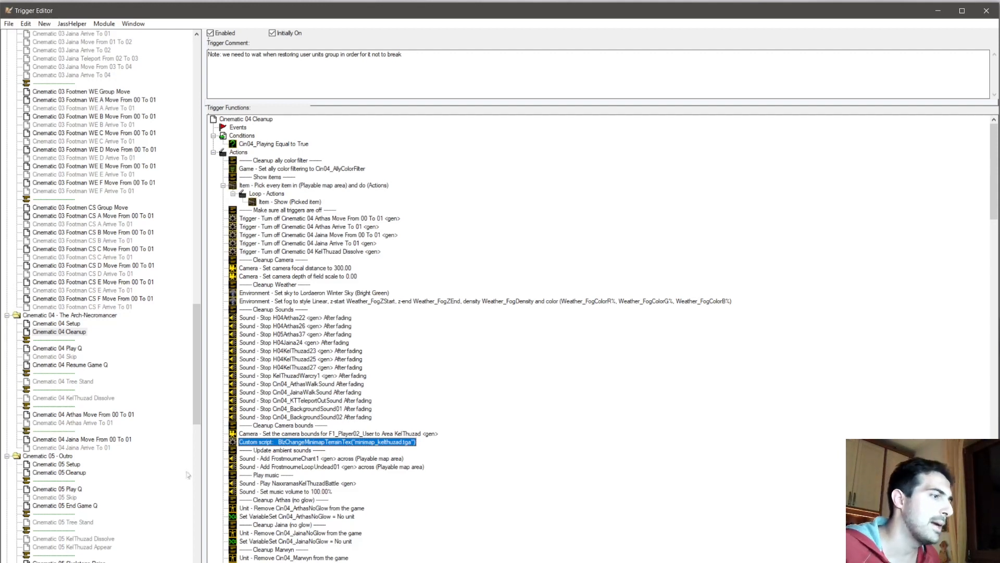
Step: Look over the Export Minimap options in the World Editor's main window, cancel the export, and return to the Trigger Editor
click(1, 561)
click(25, 550)
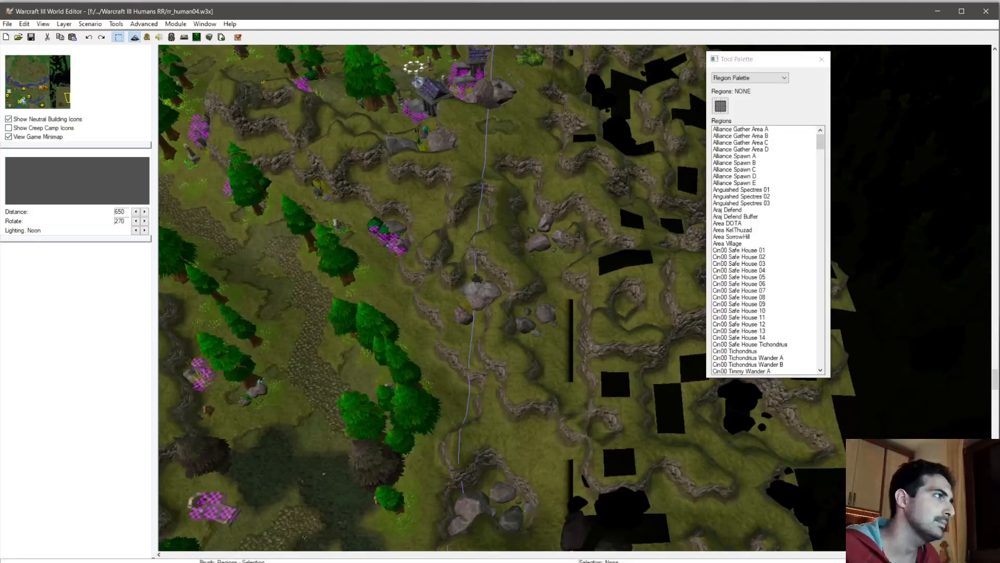
click(7, 24)
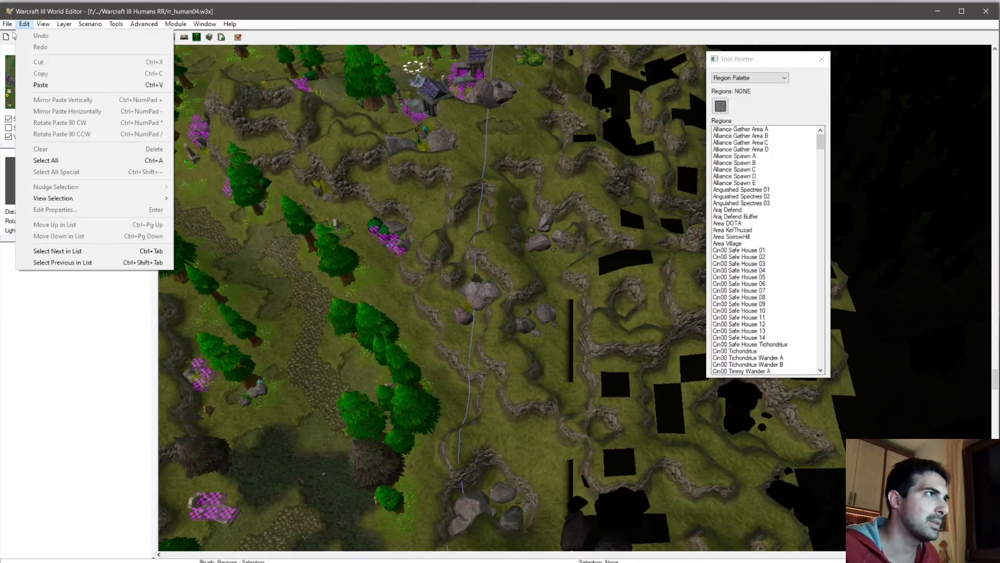
click(41, 123)
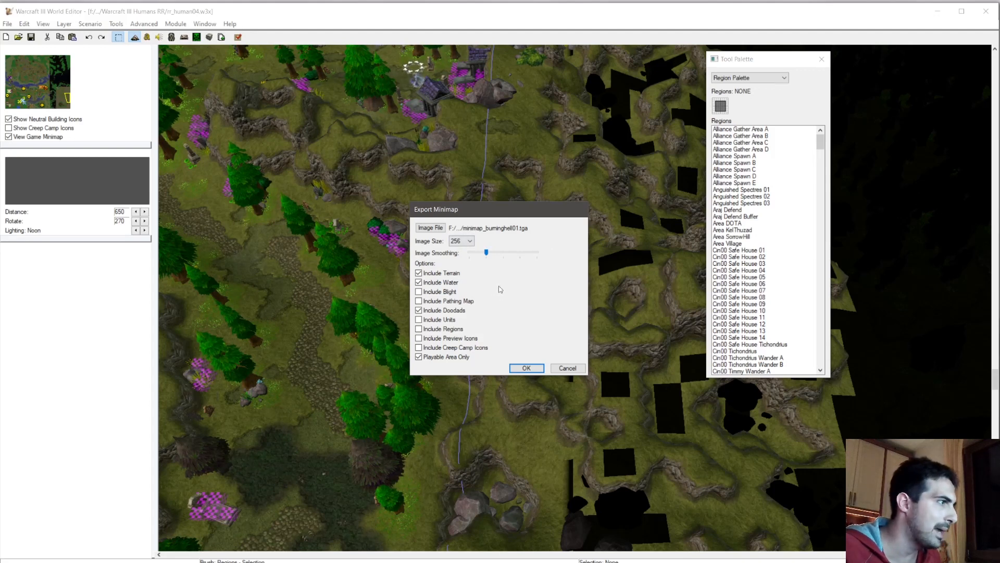
click(575, 367)
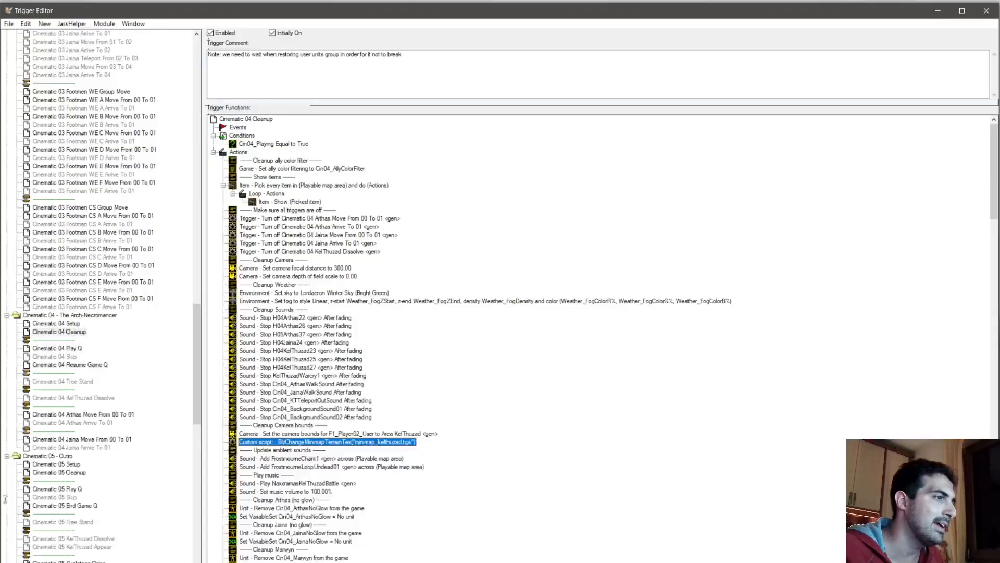
click(26, 547)
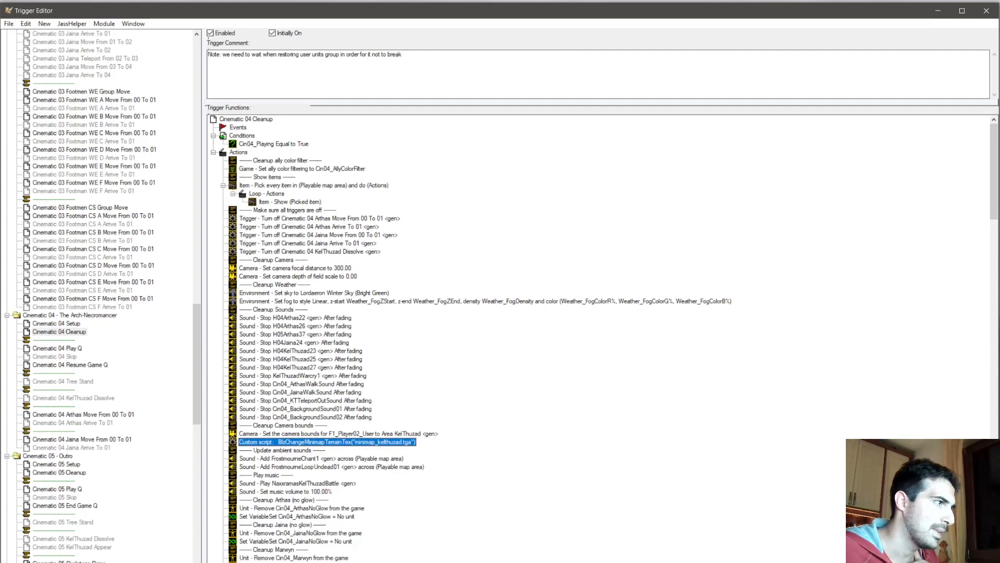
Step: Collapse Cinematic 01 - Intro and open the Setup Cinematic Frame trigger in the Cinematics - Common category
scroll(86, 291, up, 20)
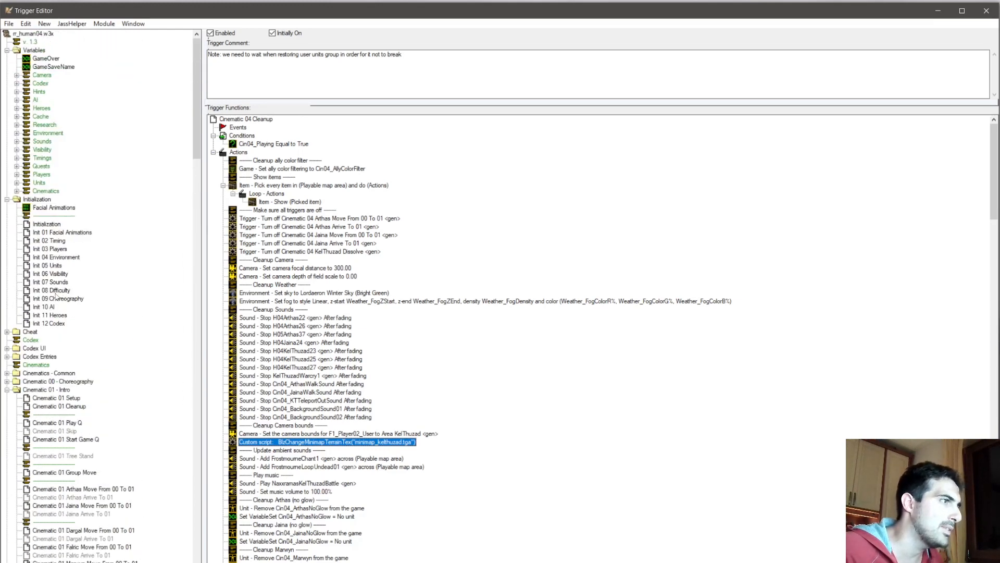
click(7, 390)
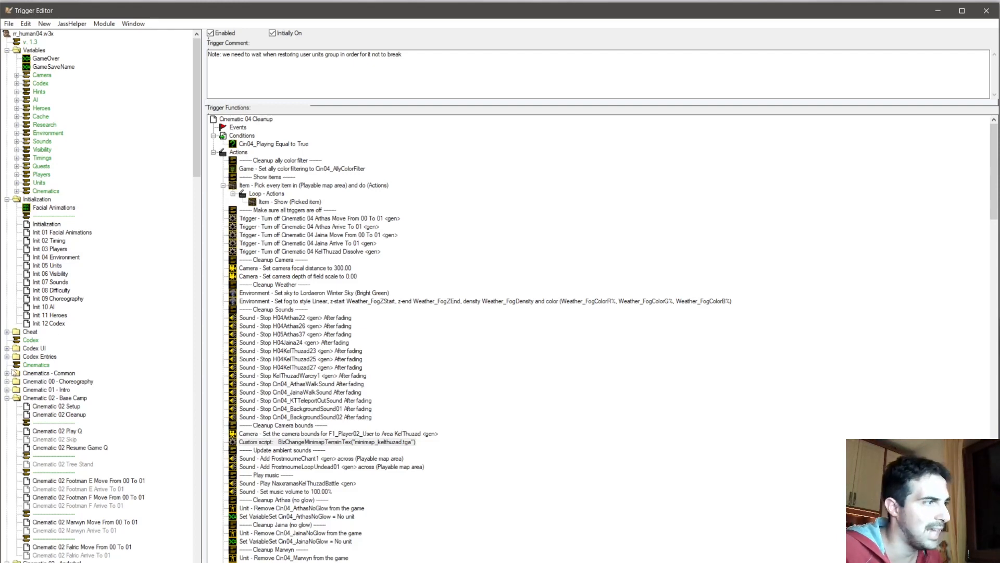
click(7, 373)
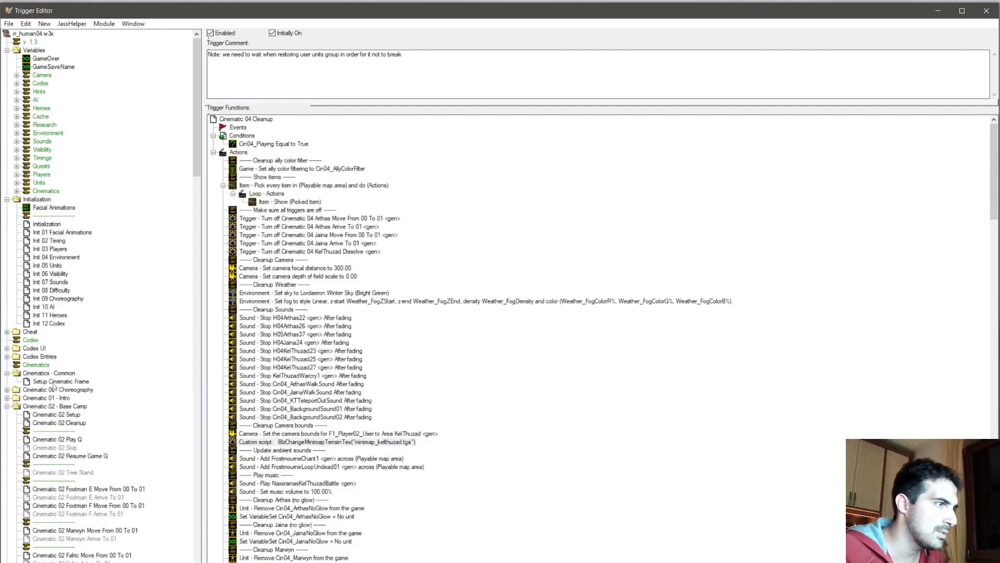
click(55, 382)
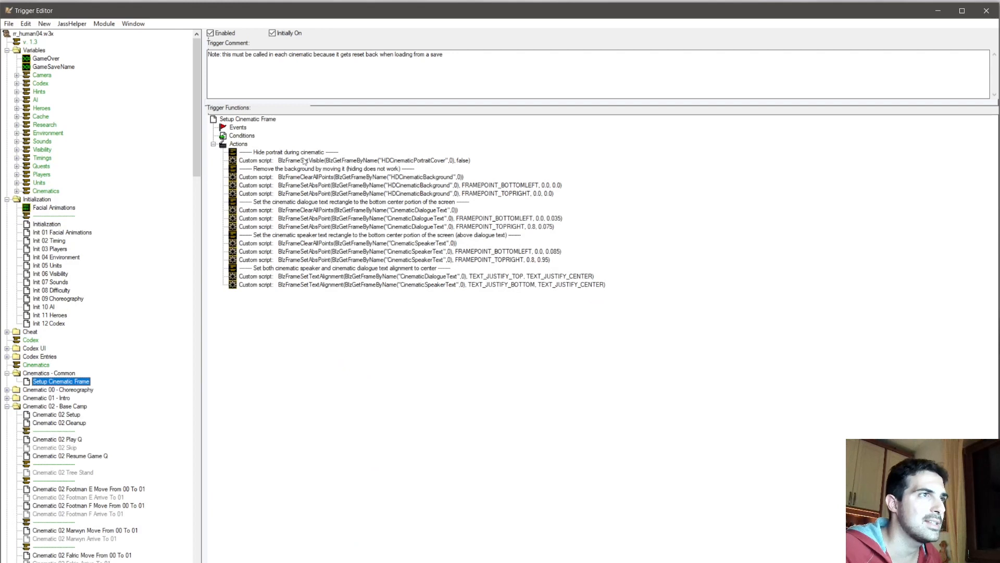
Step: Step through the Setup Cinematic Frame scripts for hiding the portrait, moving the background and placing the dialogue text
click(301, 161)
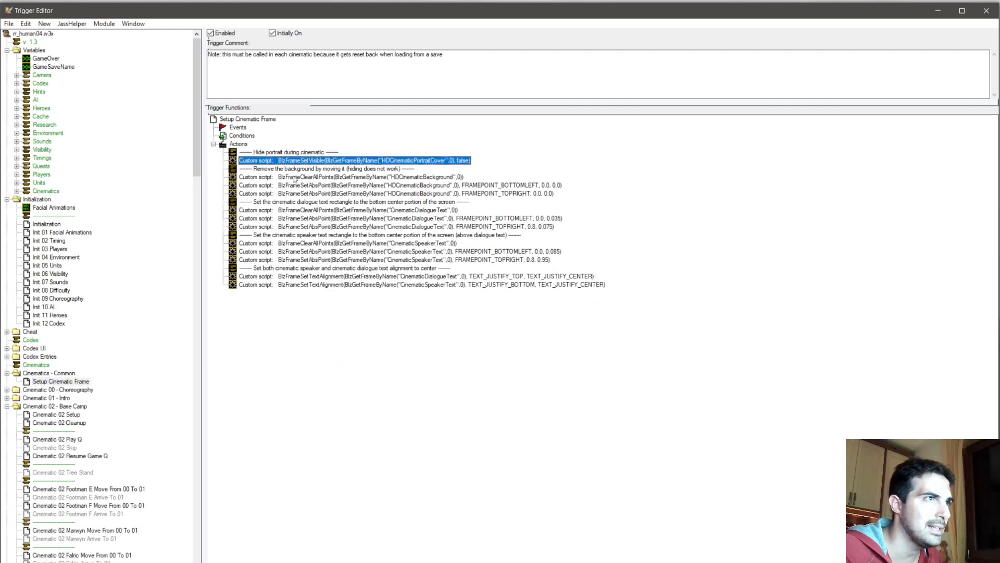
click(289, 178)
click(293, 185)
click(297, 194)
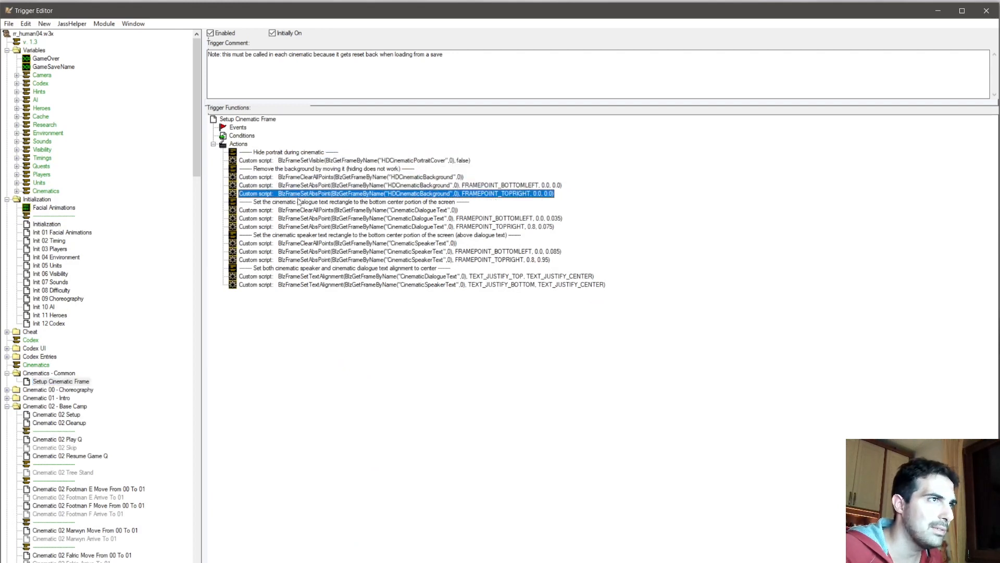
click(321, 170)
click(319, 179)
click(326, 169)
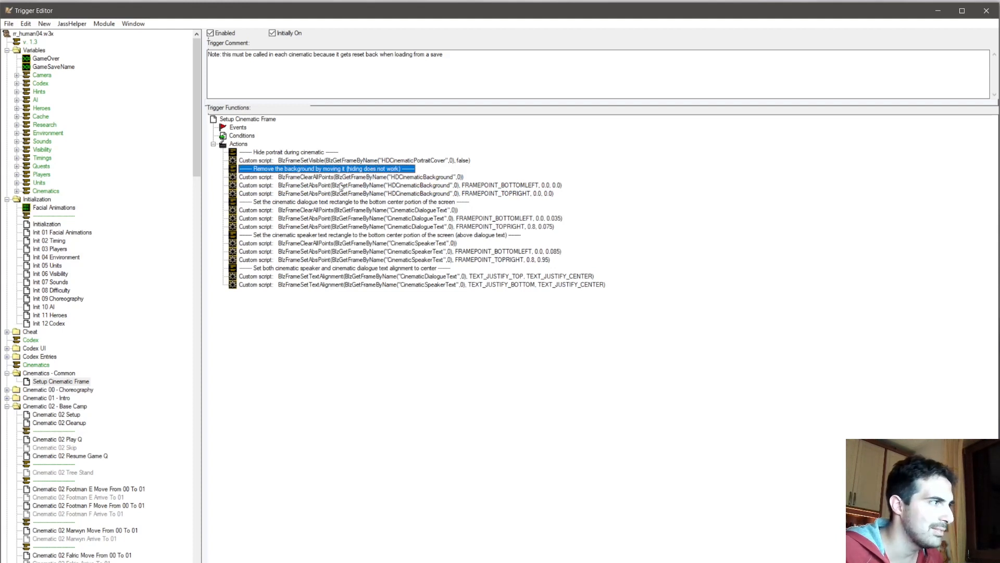
click(366, 178)
click(364, 186)
click(354, 194)
click(300, 210)
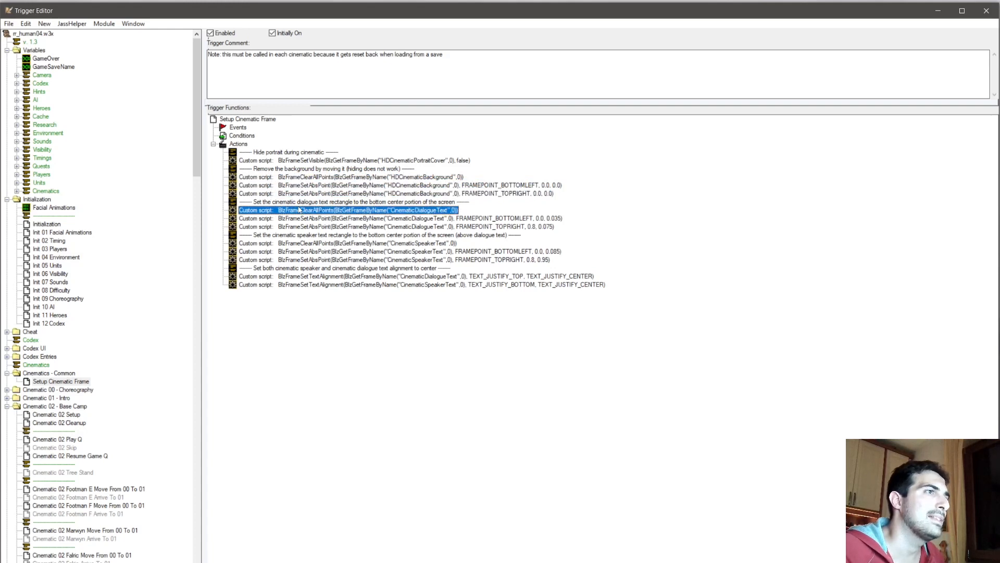
click(274, 203)
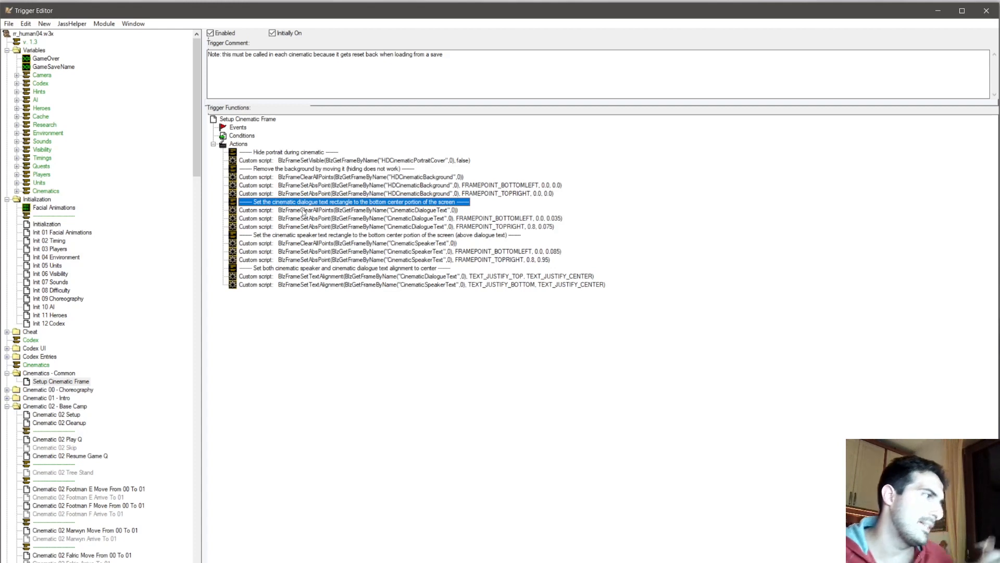
Step: Point out the speaker text placement and the centered text alignment sections of the Setup Cinematic Frame actions
click(346, 236)
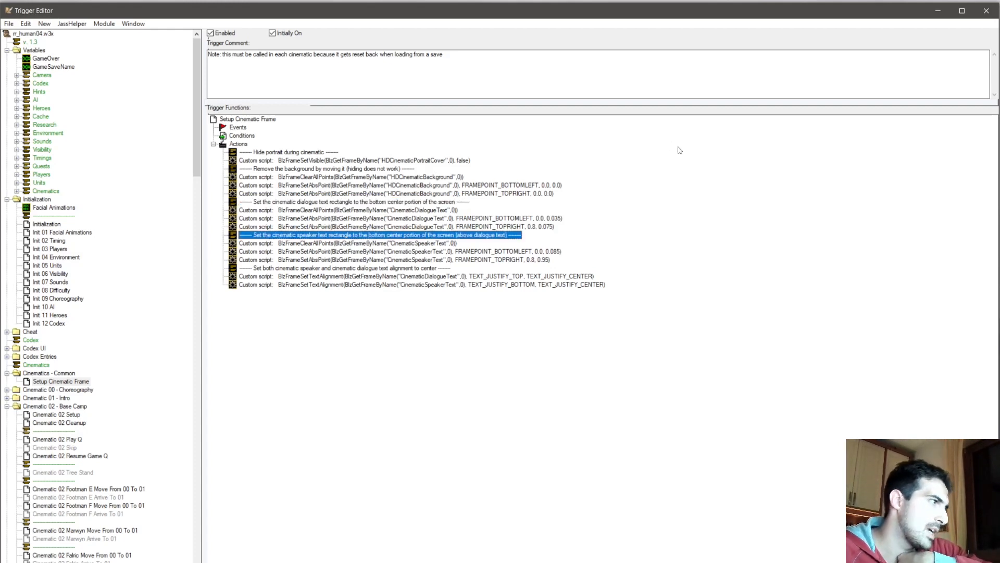
click(328, 269)
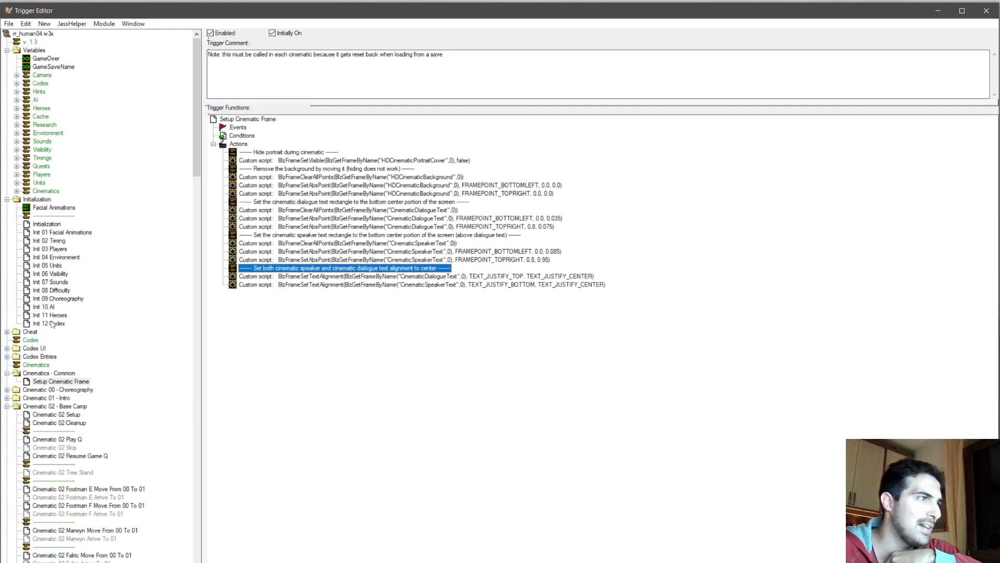
Step: Look through the custom script of Codex UI in the Codex UI category, and collapse the category
click(7, 348)
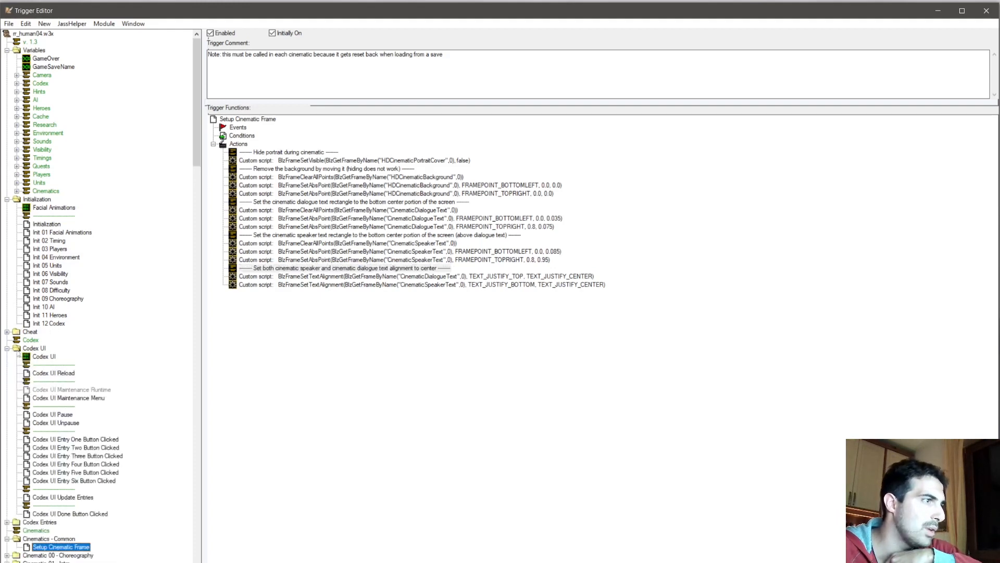
click(44, 356)
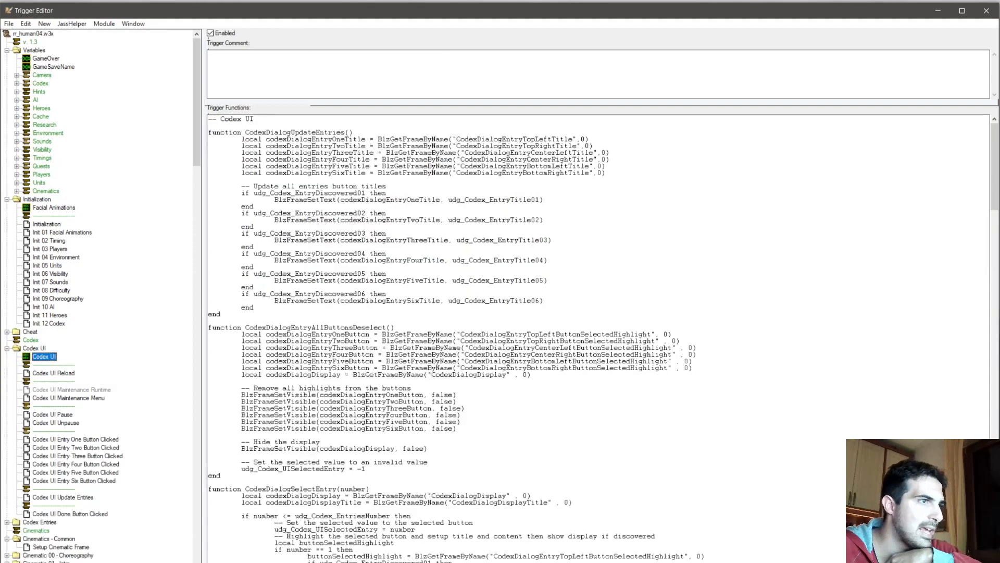
scroll(285, 265, down, 20)
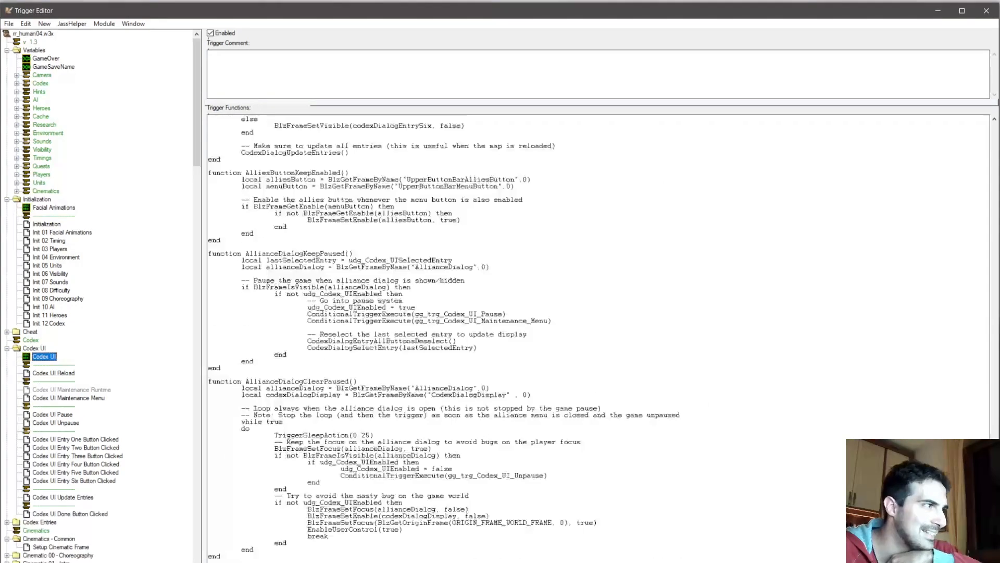
scroll(301, 290, up, 20)
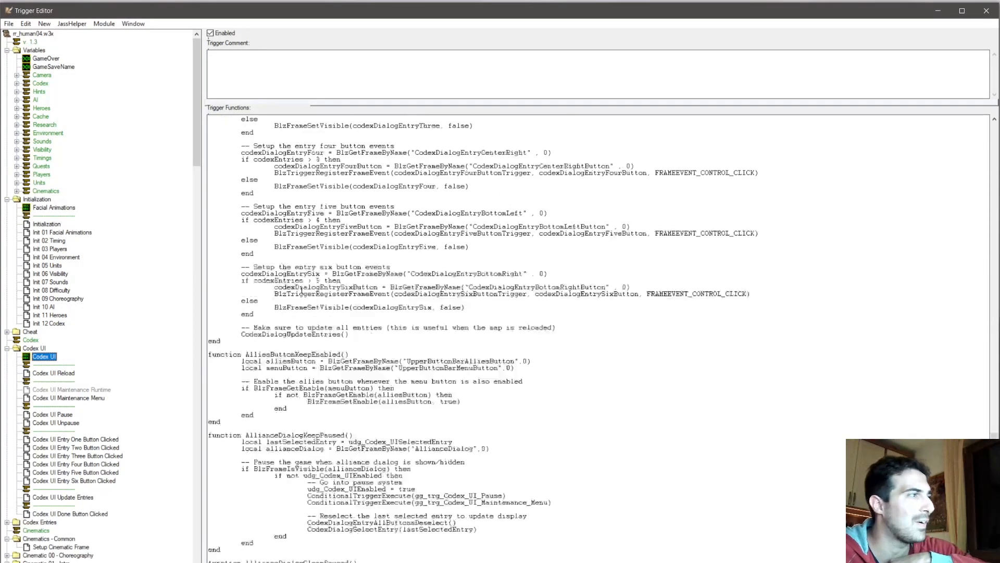
scroll(298, 281, up, 20)
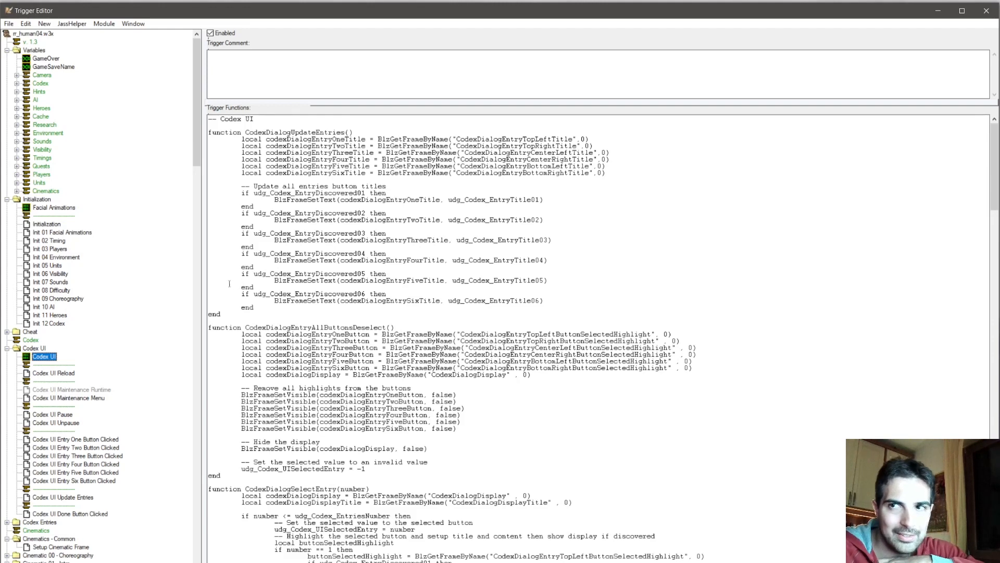
double_click(15, 349)
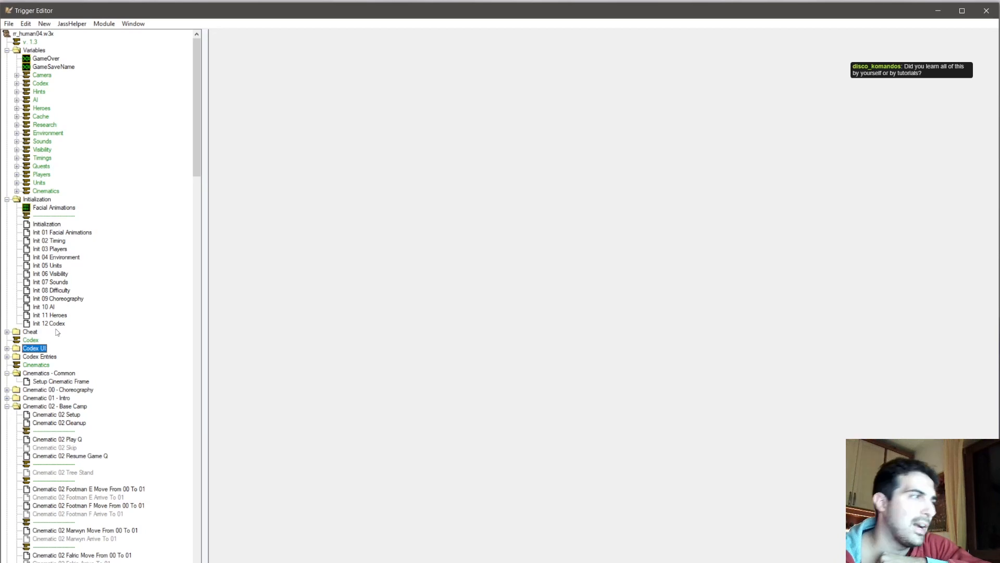
Step: Switch to the World Editor's main window and bring the rr_human08.w3x map forward at its cinematic units
key(alt+Tab)
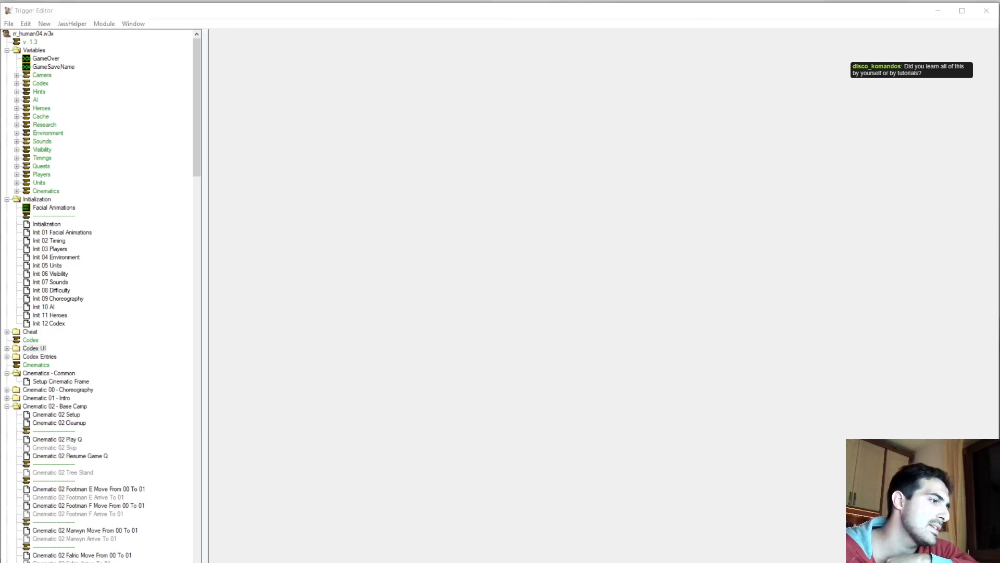
click(27, 551)
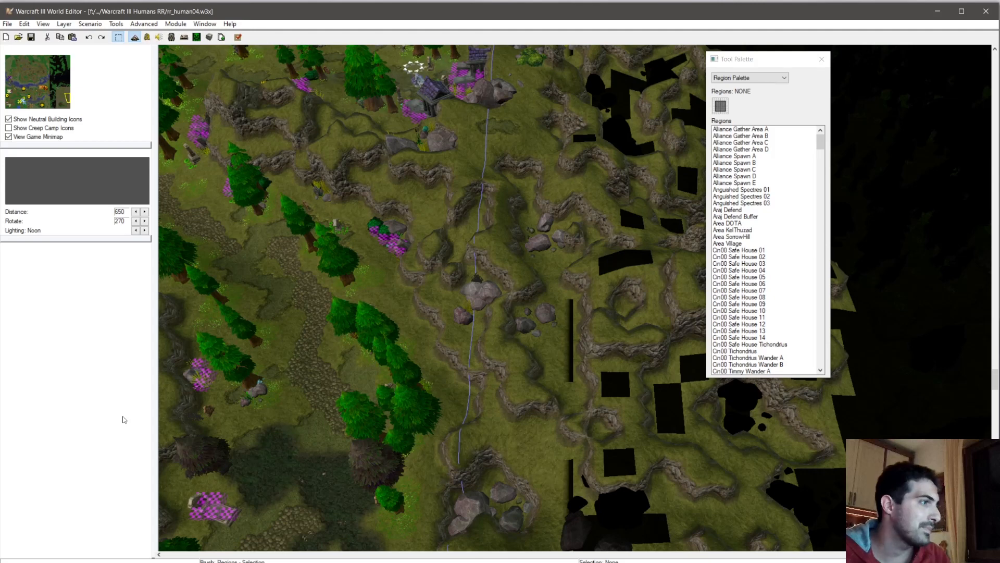
click(213, 25)
click(245, 123)
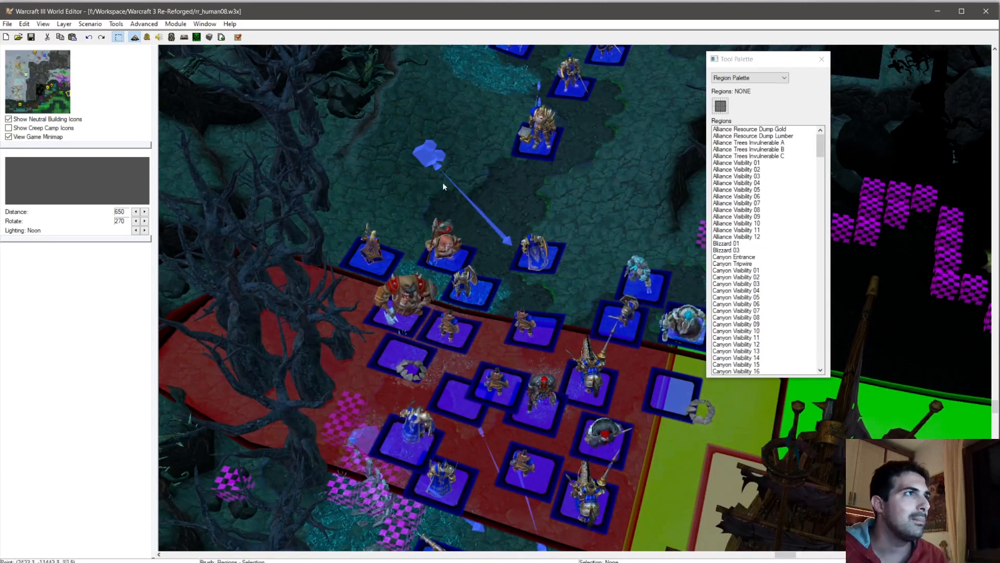
scroll(320, 271, up, 2)
scroll(473, 283, up, 1)
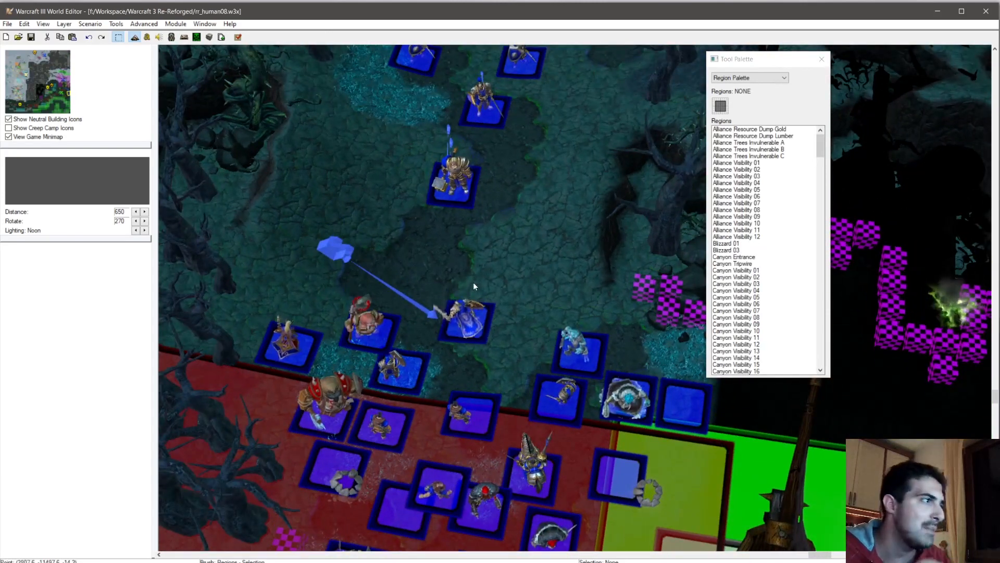